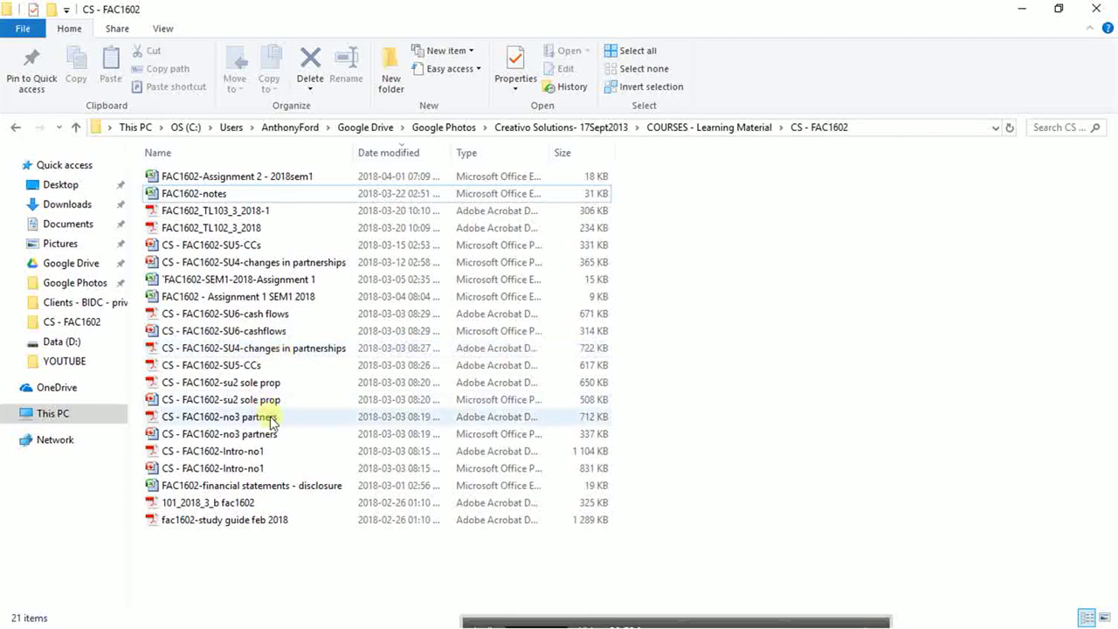
- Open the CS - FAC1601 folder under COURSES - Learning Material in File Explorer and widen its Name column to show full file names
key(alt+Tab)
key(alt+Tab)
key(alt+Tab)
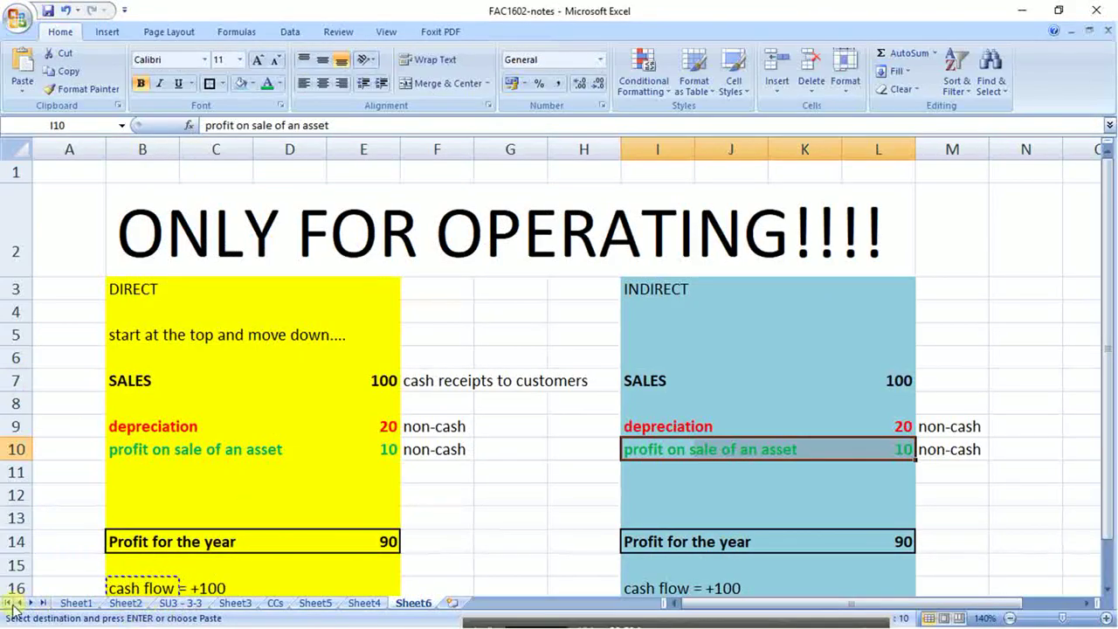
key(alt+Tab)
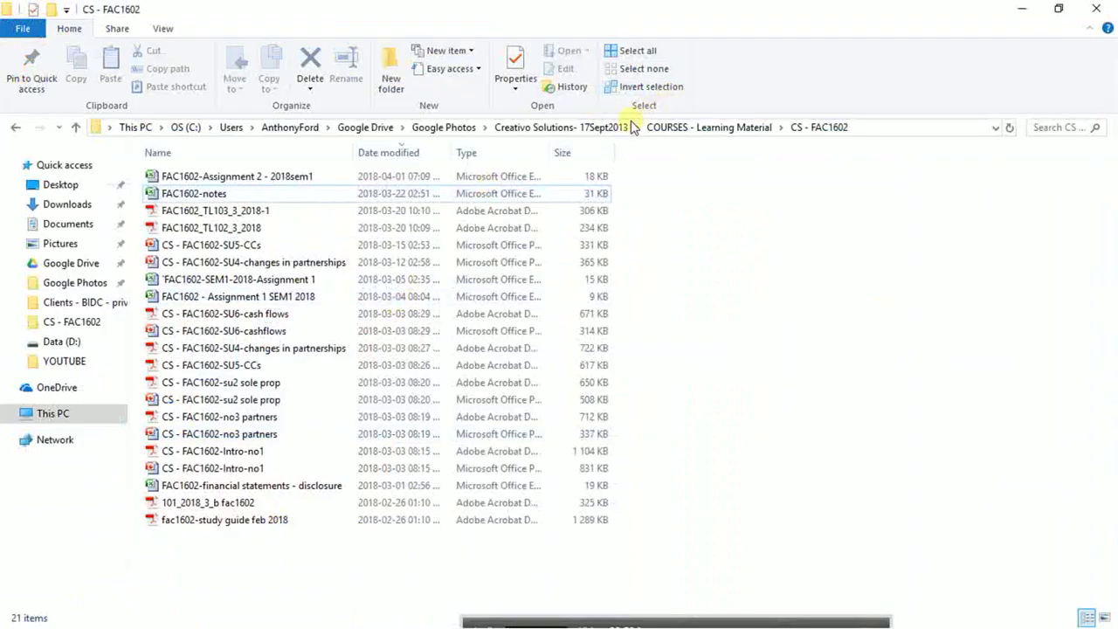
click(677, 127)
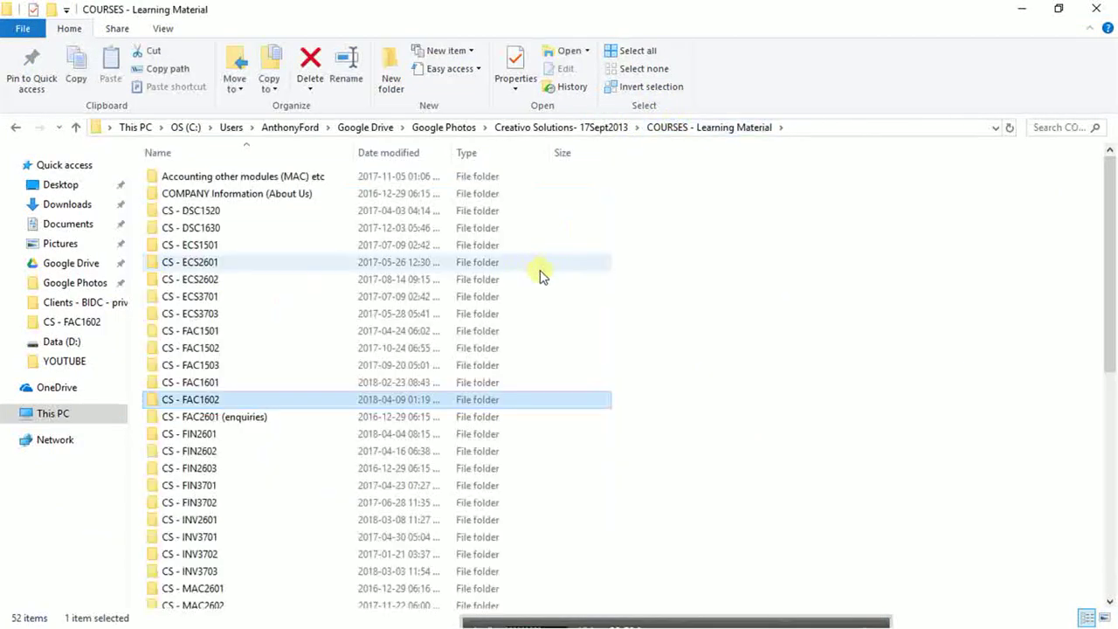
click(293, 390)
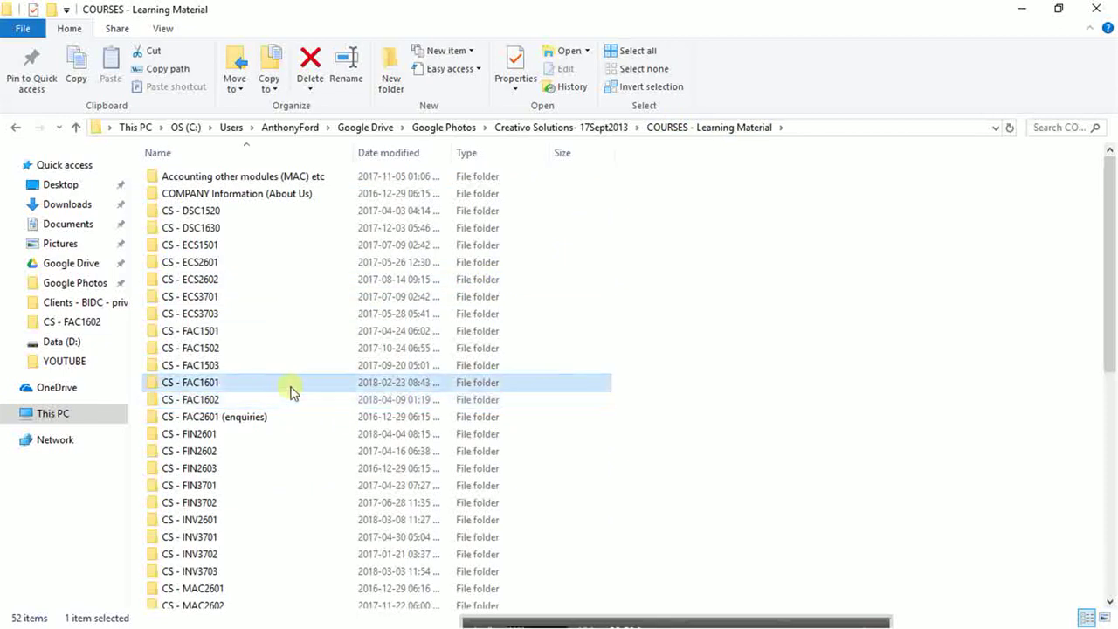
double_click(293, 388)
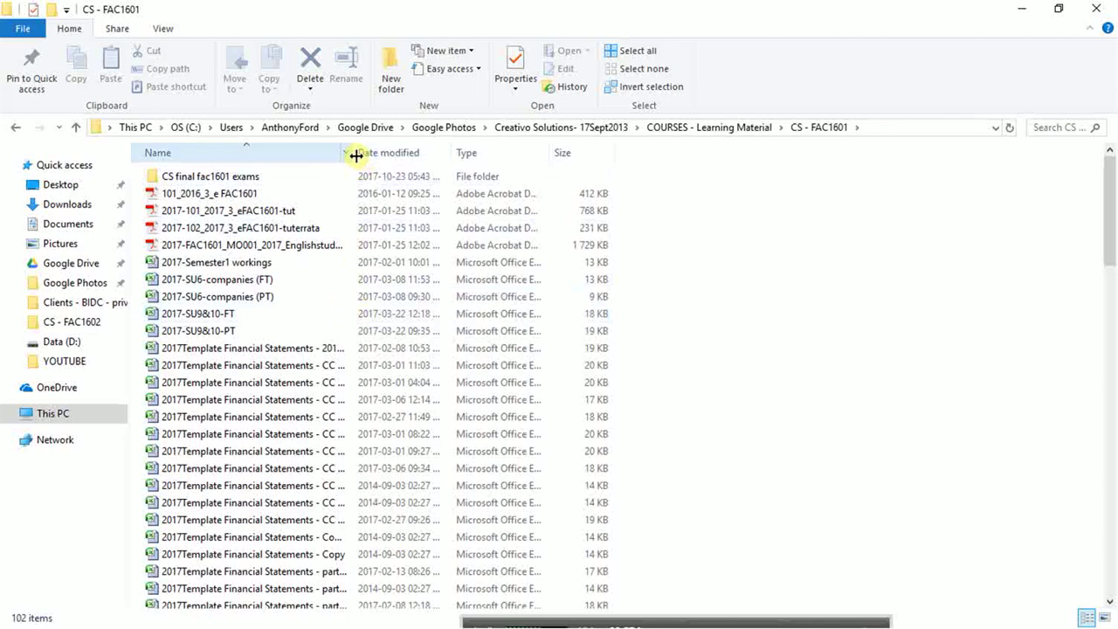
drag(351, 154, 585, 178)
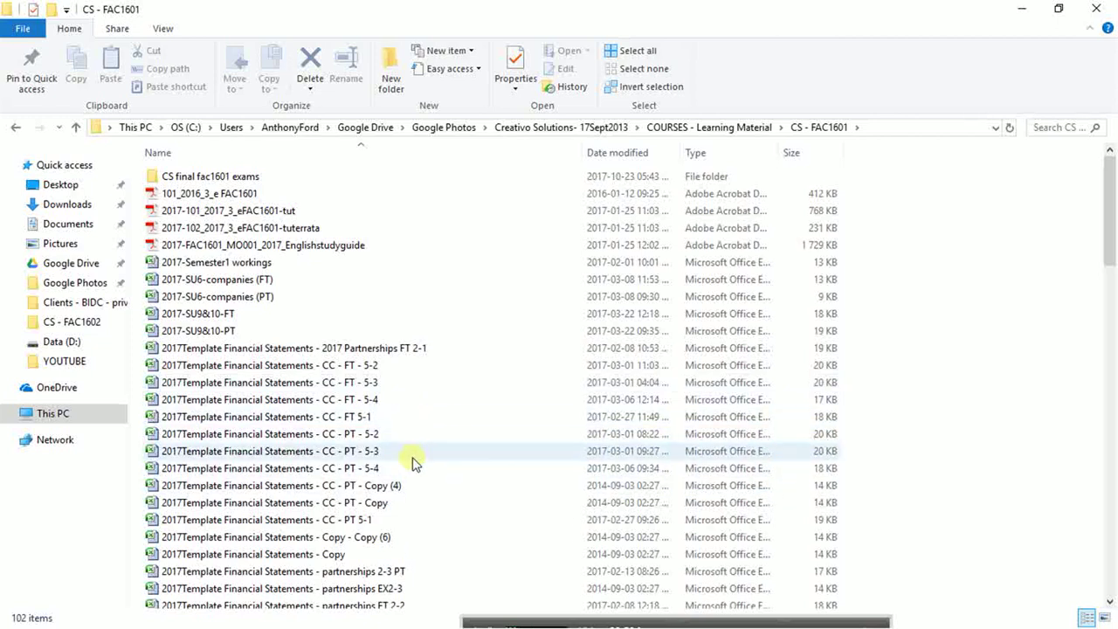
- Find and open the workbook "FAC1601 - 2017sem1 cash flow template - FT-7-1"
scroll(413, 462, down, 6)
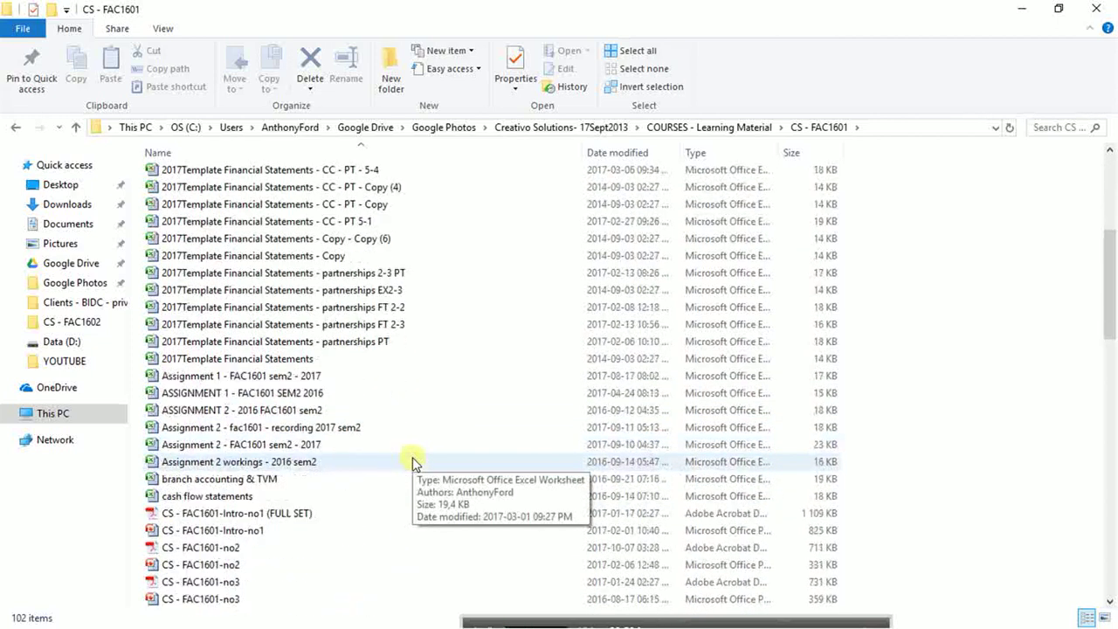
scroll(414, 462, down, 11)
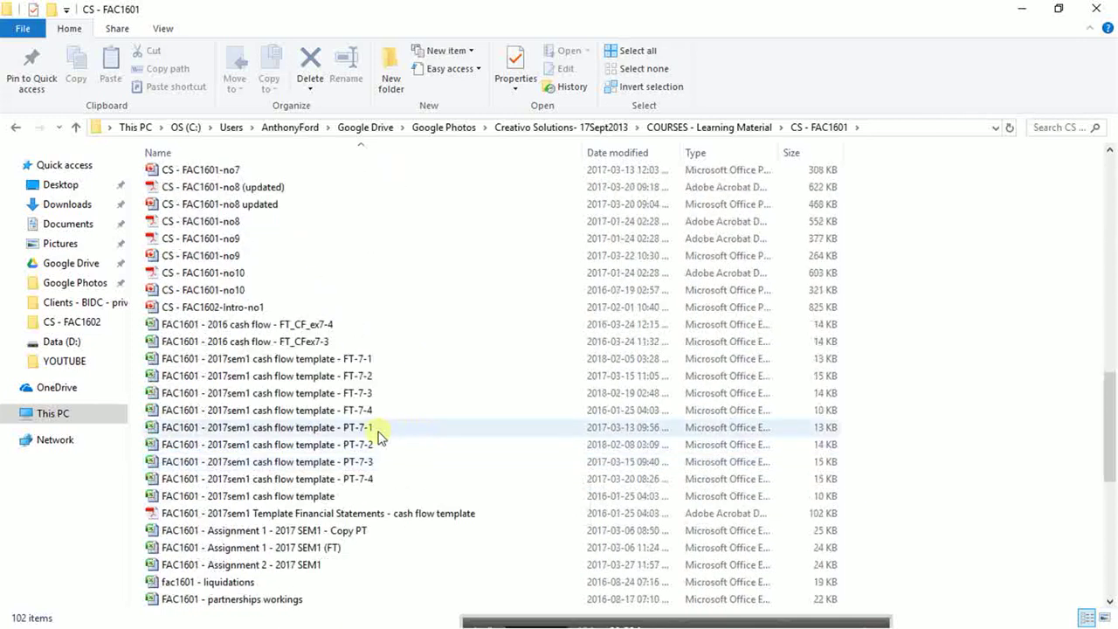
click(397, 361)
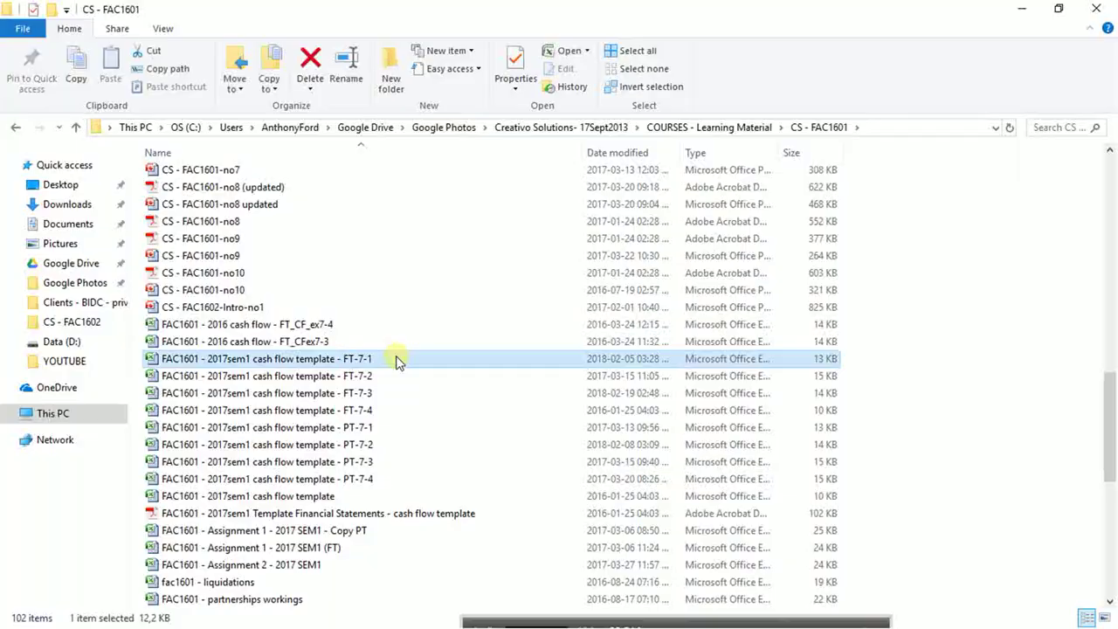
double_click(397, 361)
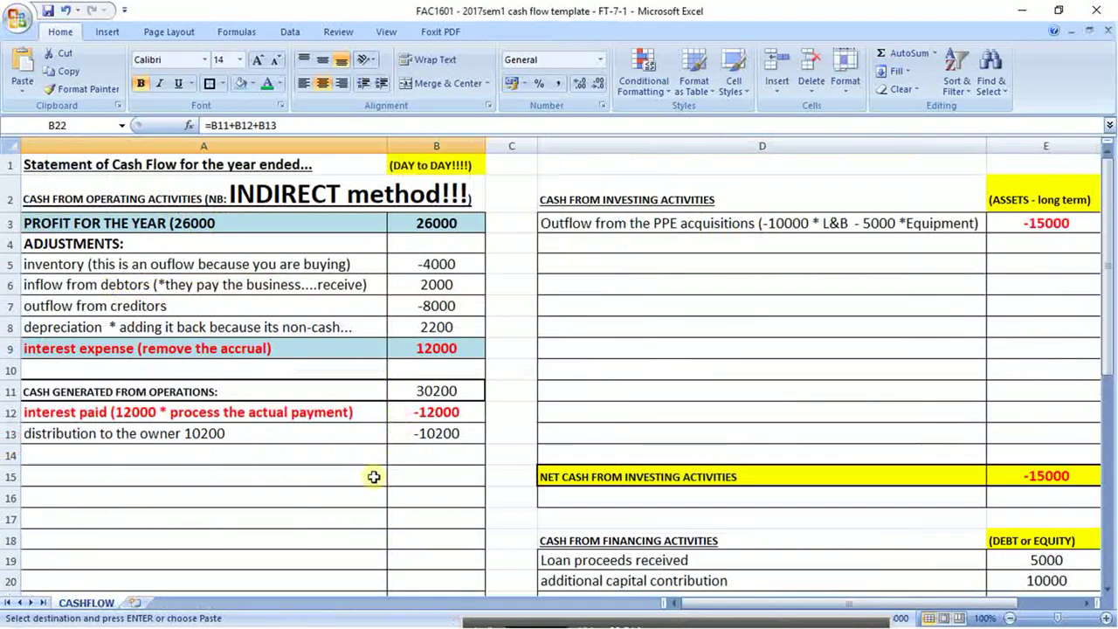
- Switch to the FAC1602 study guide in Adobe Acrobat Reader and read the Candyfloss additional information and cash flow requirement
key(alt+Tab)
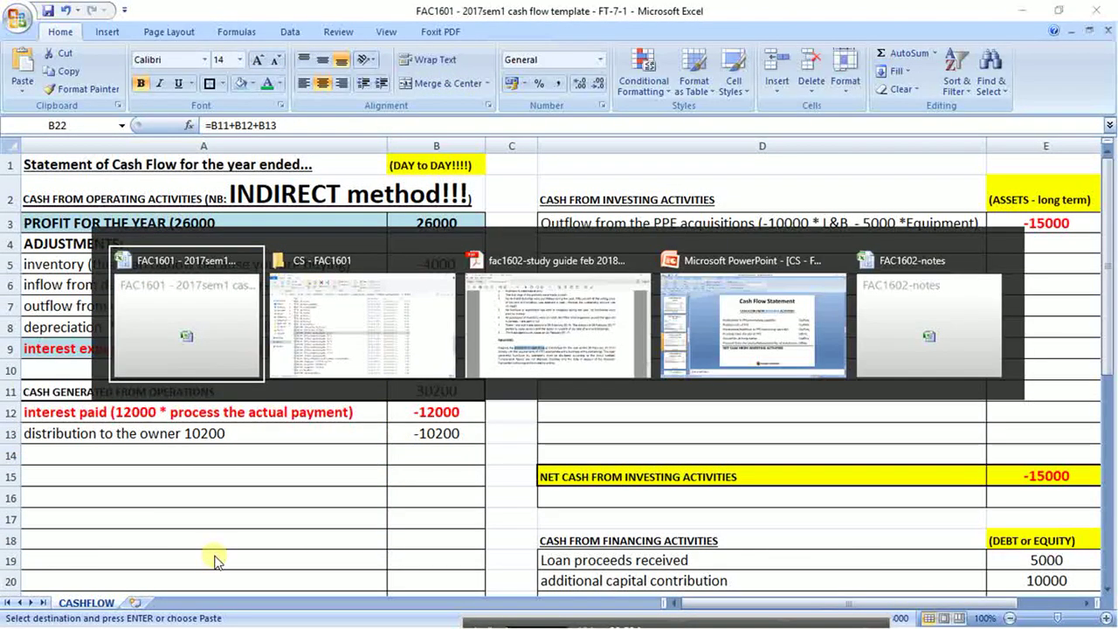
key(alt+Tab)
scroll(282, 542, up, 5)
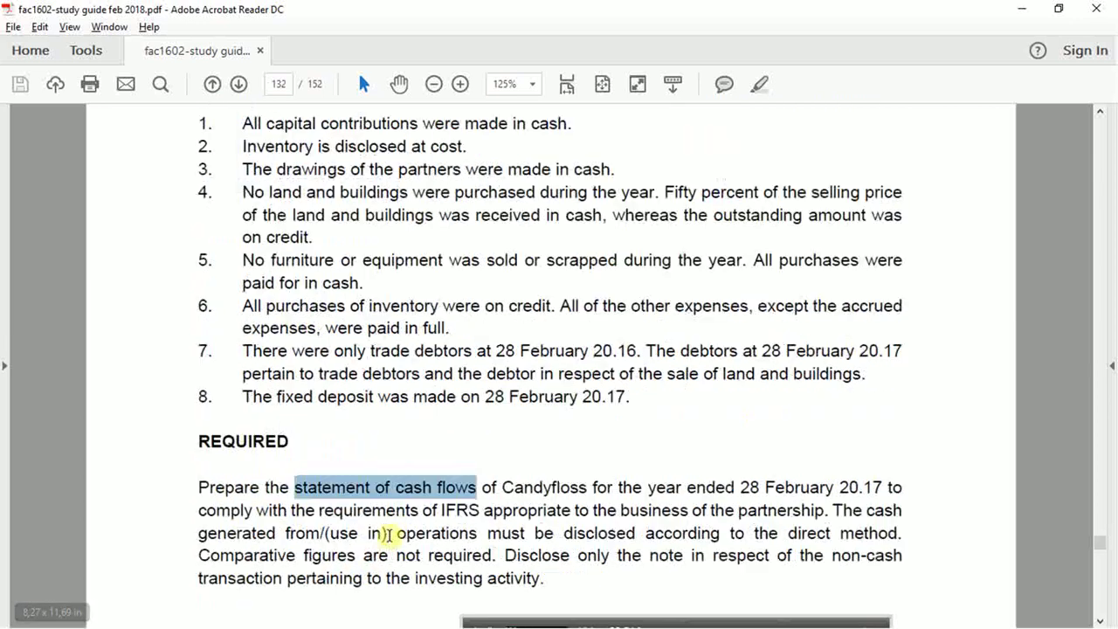
scroll(387, 531, down, 3)
scroll(394, 522, down, 6)
scroll(393, 512, up, 8)
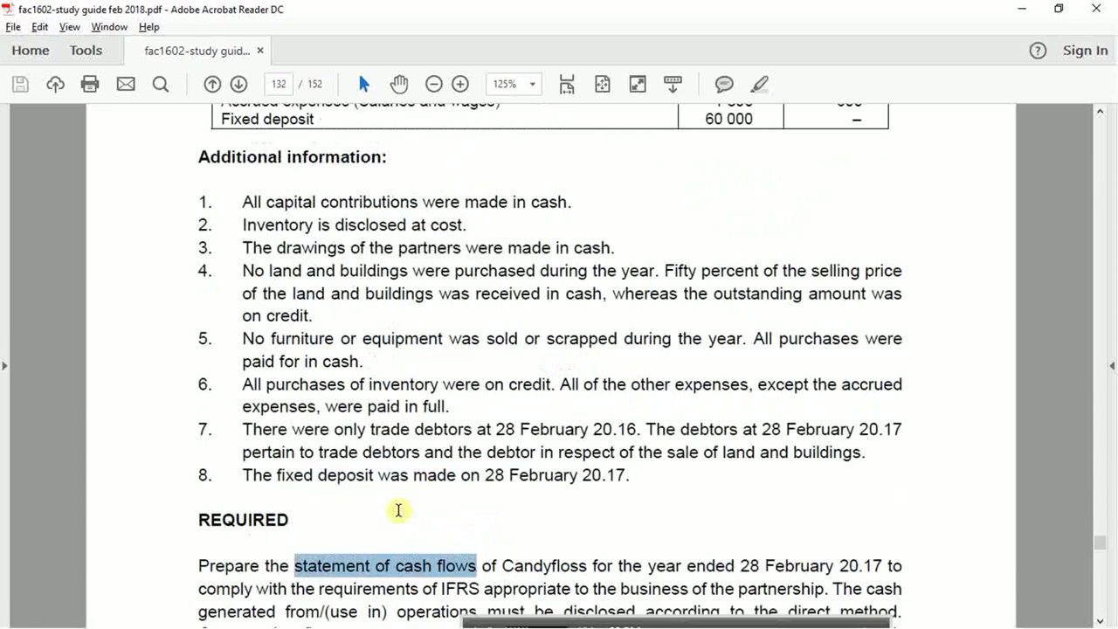
scroll(399, 270, up, 1)
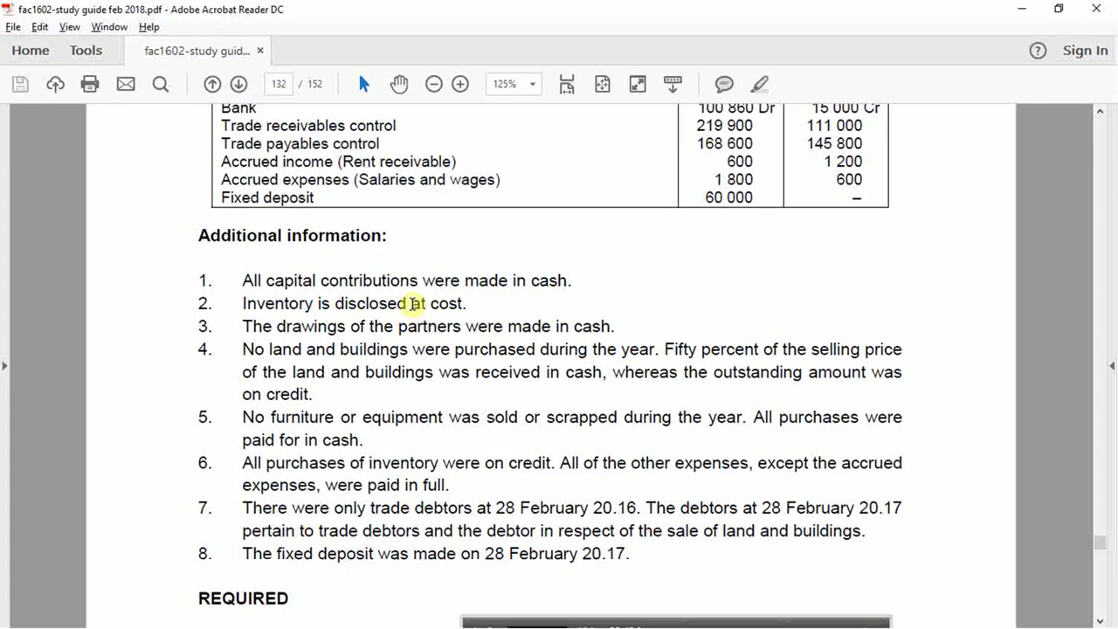
- Return to the FT-7-1 cash flow template in Excel, review its operating, investing and financing sections, and close the workbook
key(alt+Tab)
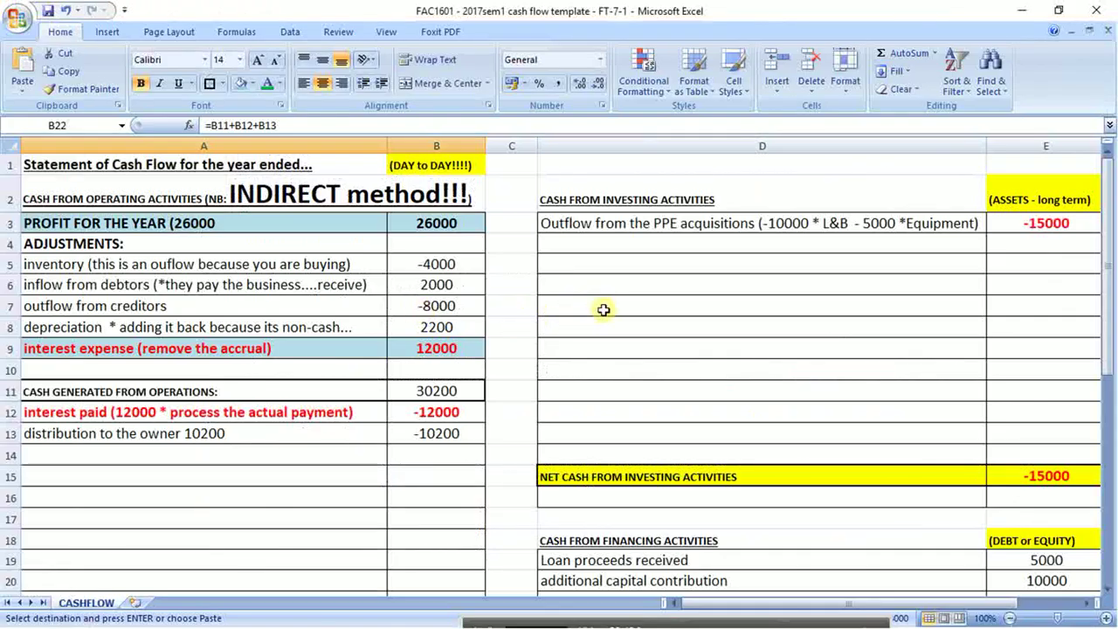
scroll(602, 309, down, 2)
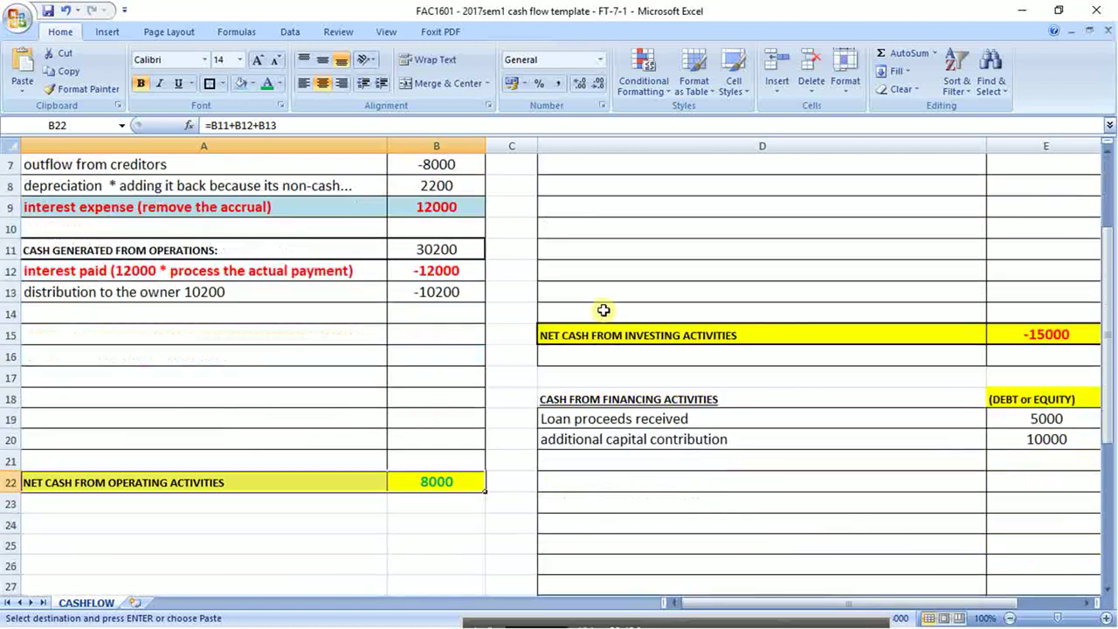
scroll(603, 309, up, 2)
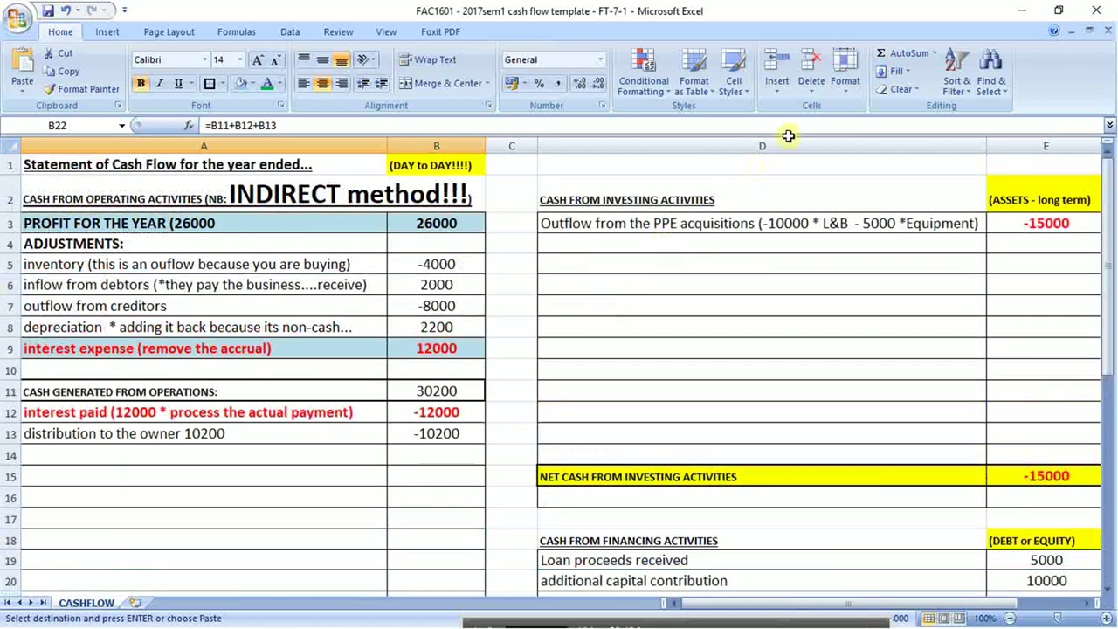
click(1102, 12)
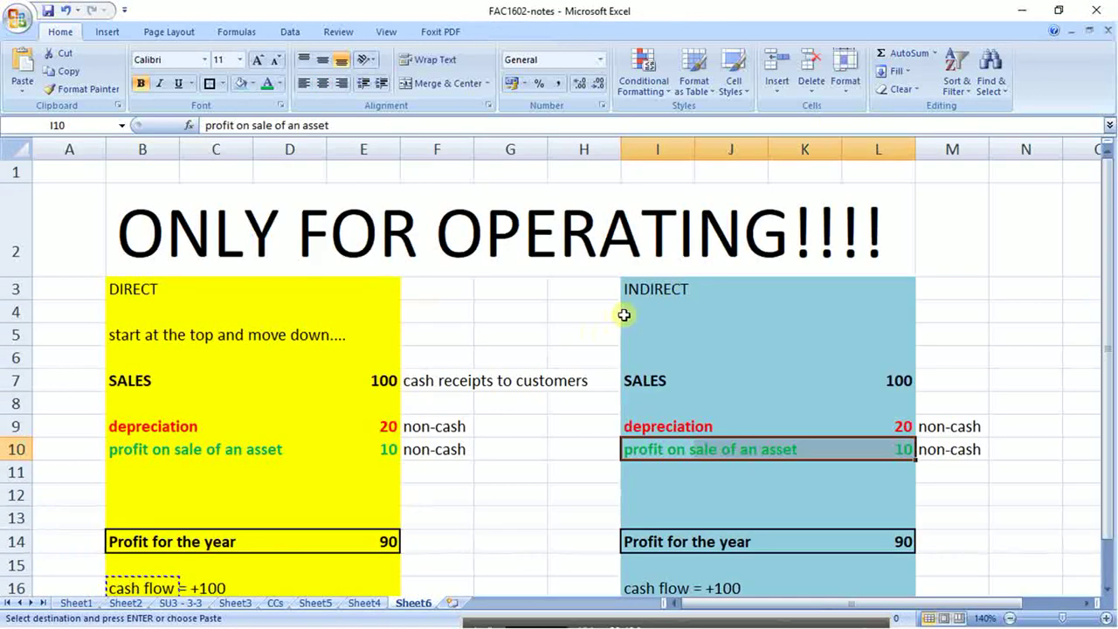
- Switch back to the study guide in Adobe Acrobat Reader and review the extracted statement of financial position and additional information
key(alt+Tab)
key(alt+Tab)
key(alt+Tab)
key(alt+Tab)
key(alt+Tab)
key(alt+Tab)
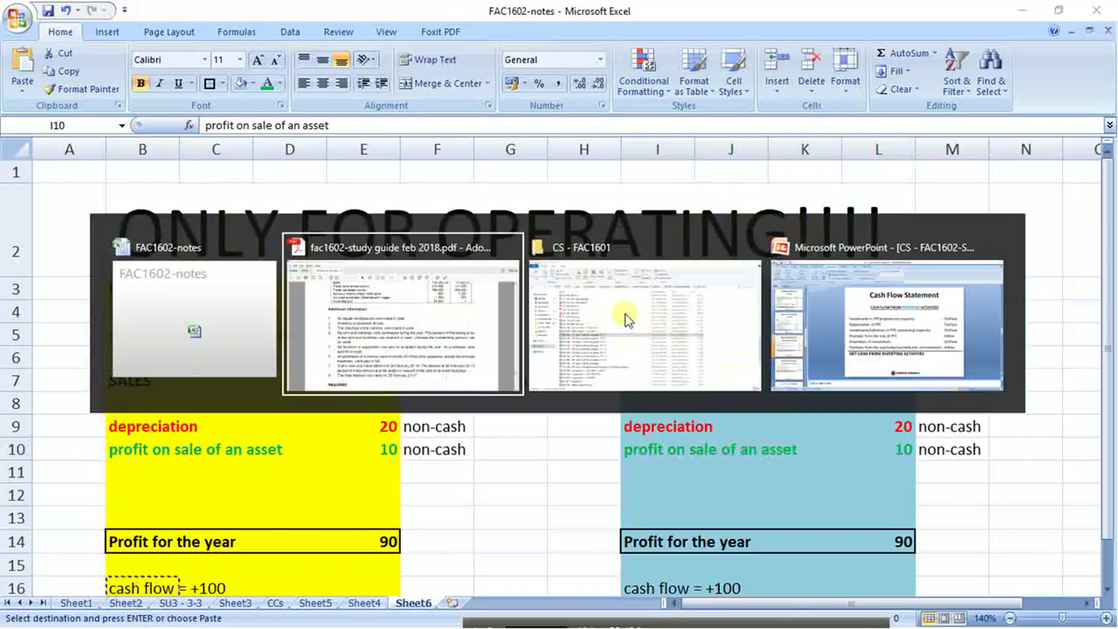
scroll(634, 307, down, 3)
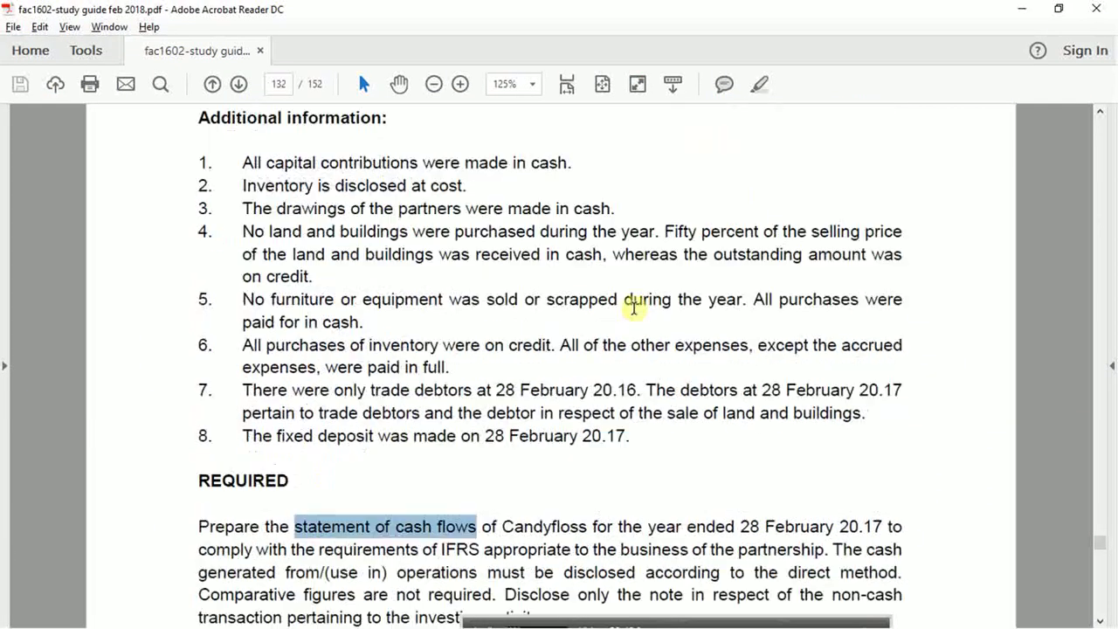
scroll(634, 307, up, 9)
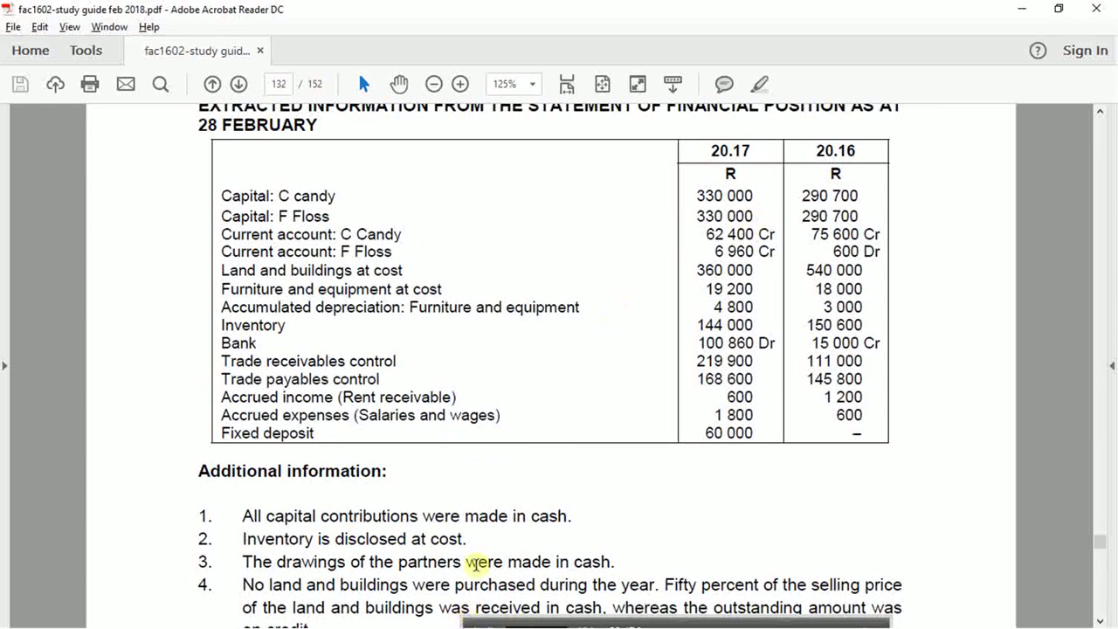
- Add a new sheet to the FAC1602-notes workbook in Excel and enter the heading "Cash Flow from Operating Activities" in B3
key(alt+Tab)
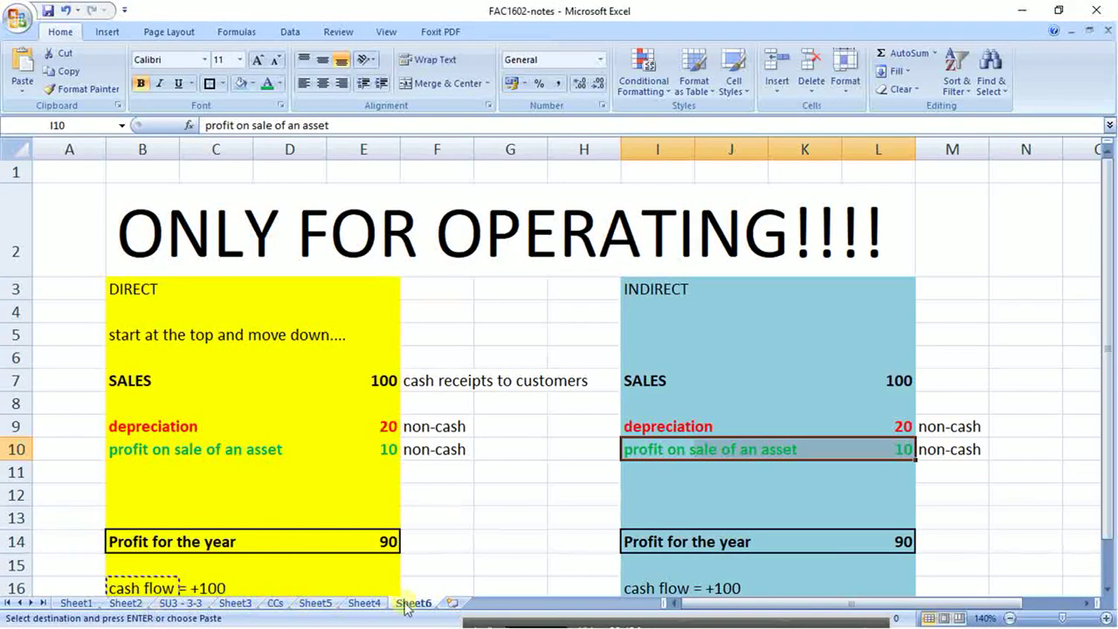
click(449, 602)
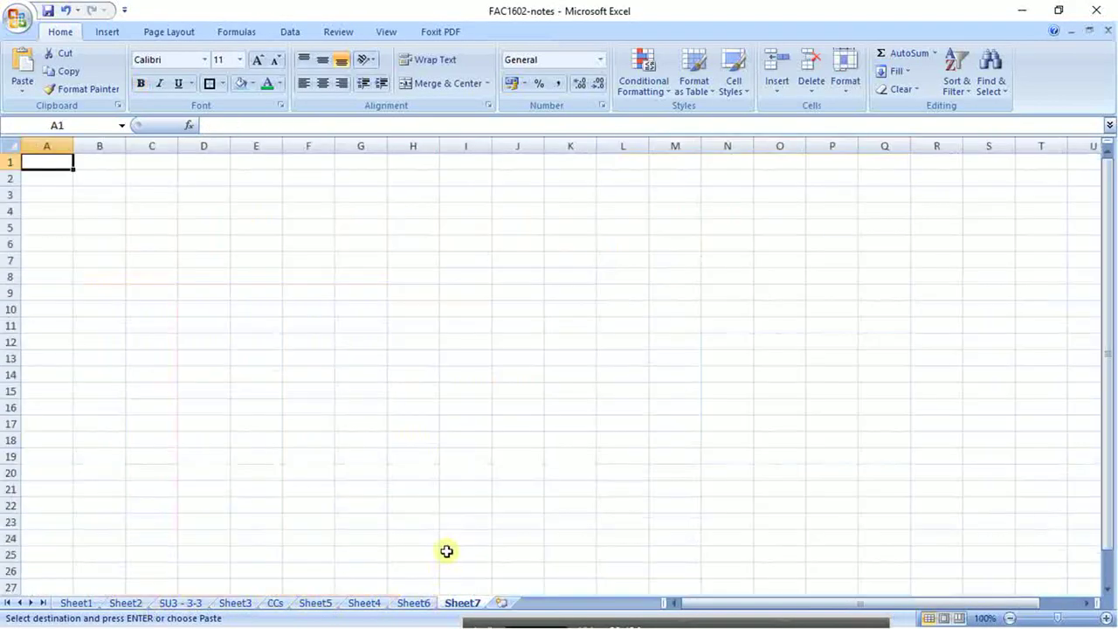
click(96, 201)
text(Cas)
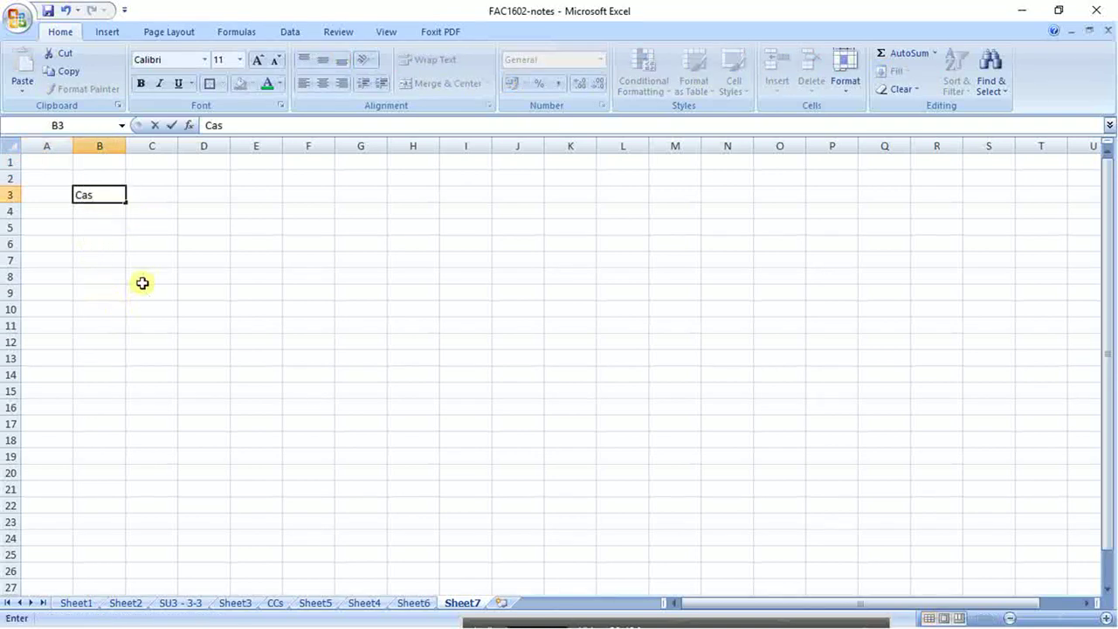
text(h Flow from Ope)
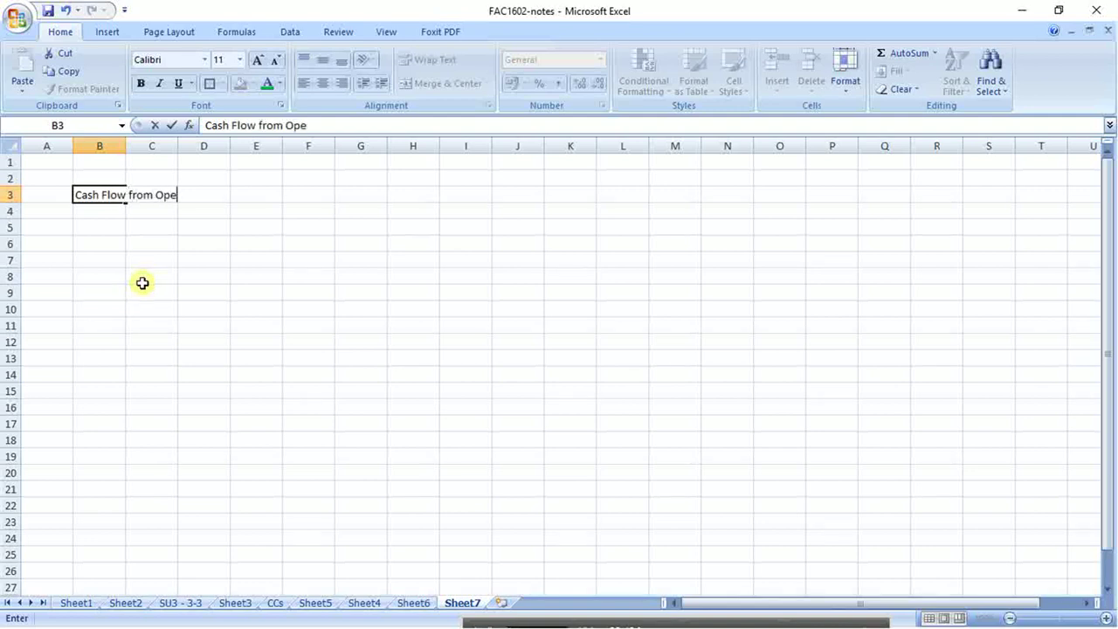
text(rating Acti)
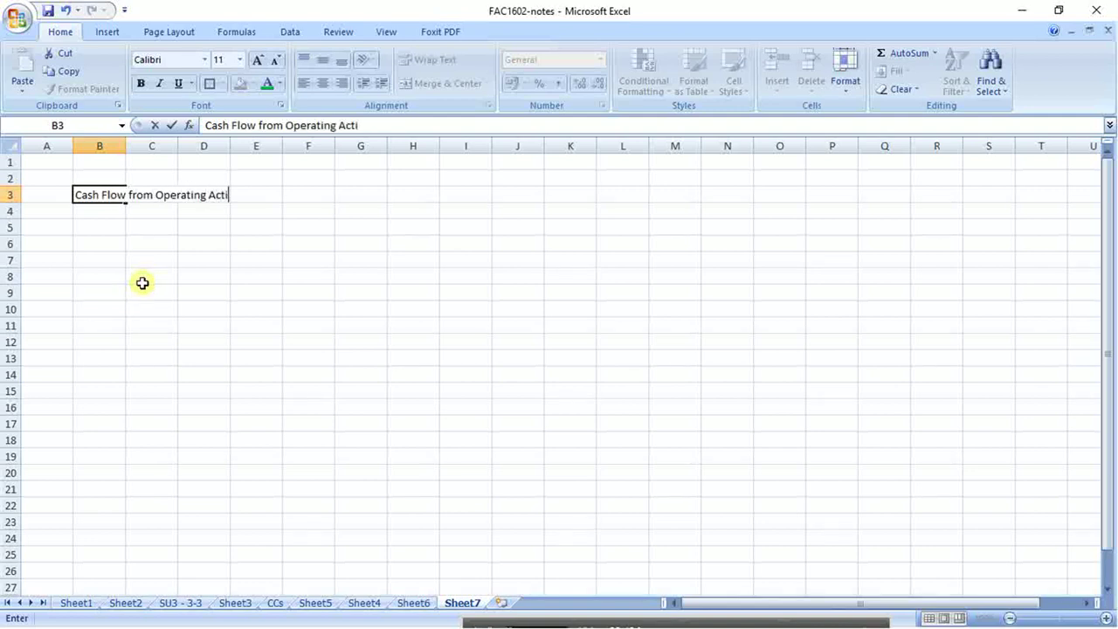
text(vities)
key(Return)
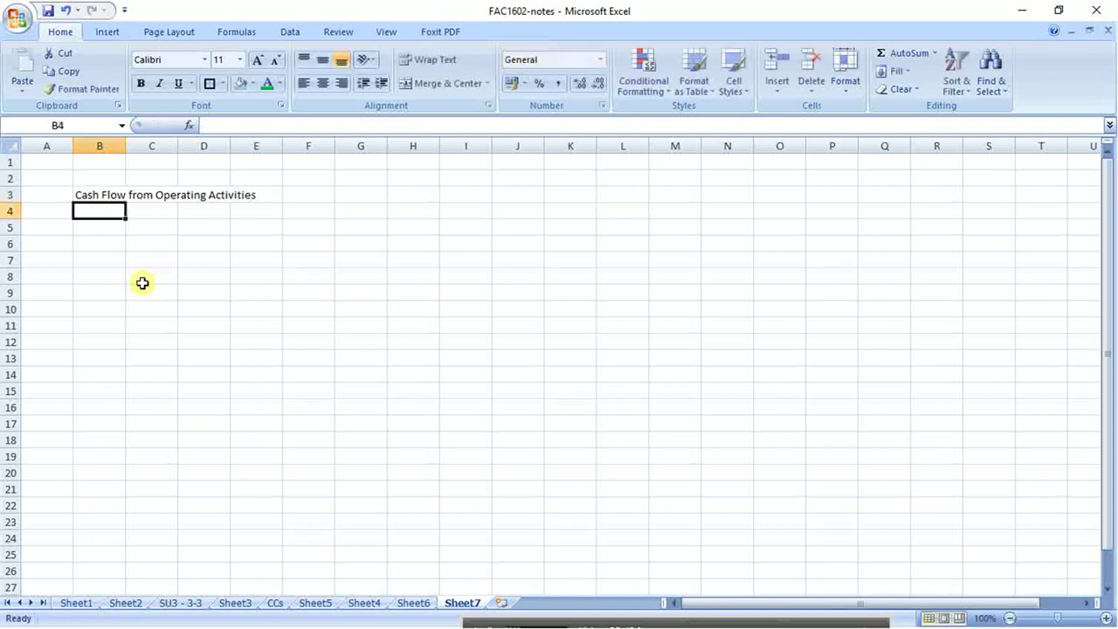
- Make the operating activities heading in B3 bold and underlined
key(Up)
key(ctrl+b)
key(ctrl+u)
key(Down)
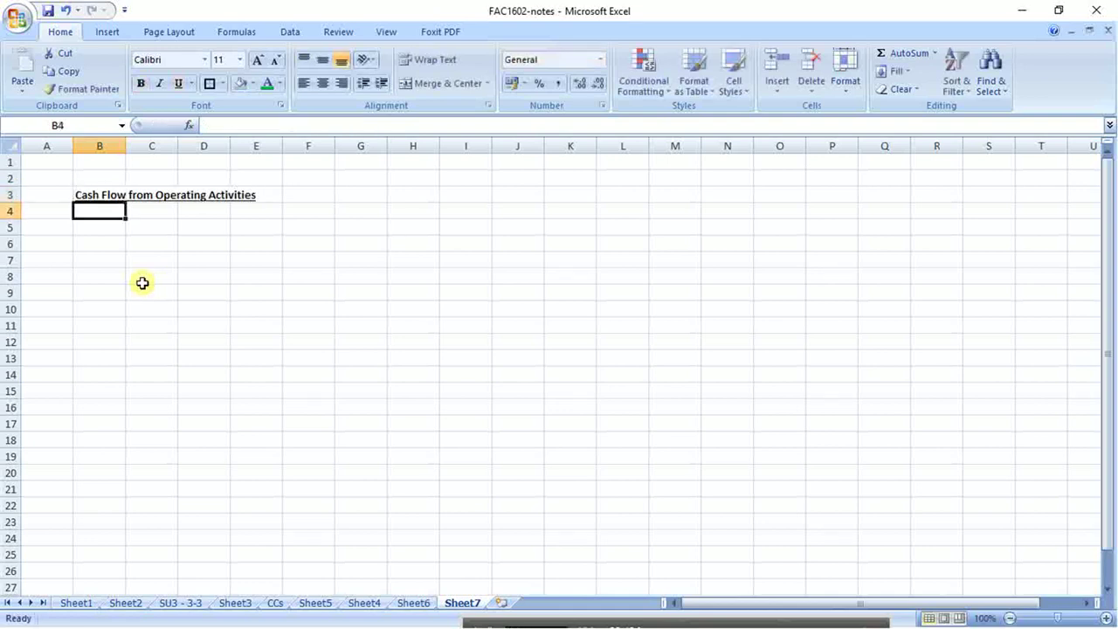
- Enter the line item "Cash receipts from customers" in B5
key(Down)
text(Cash )
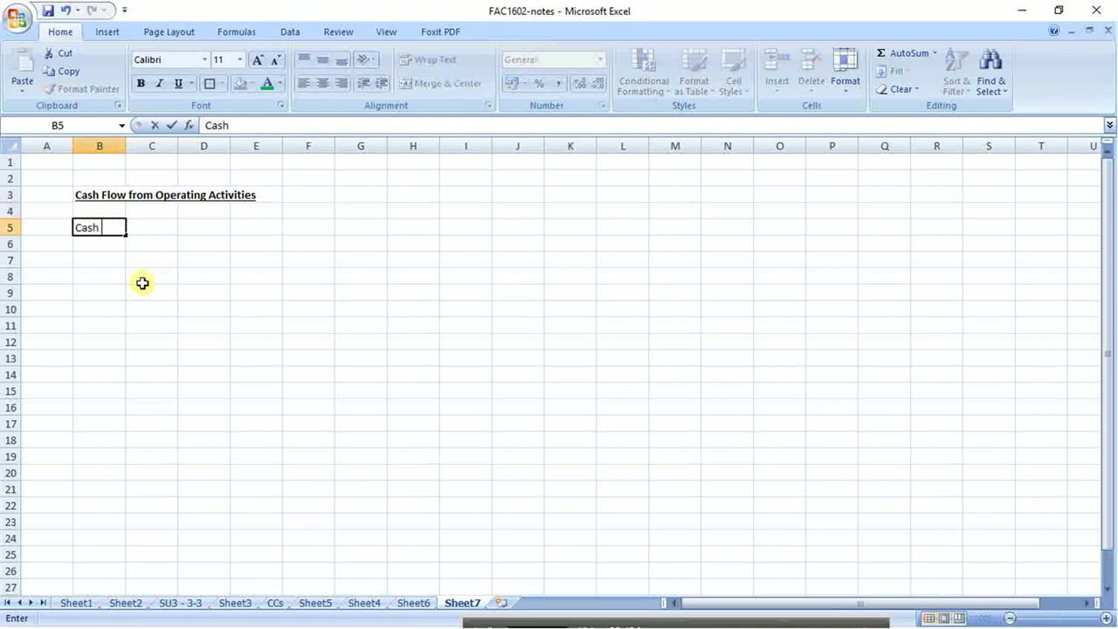
text(receipts fr)
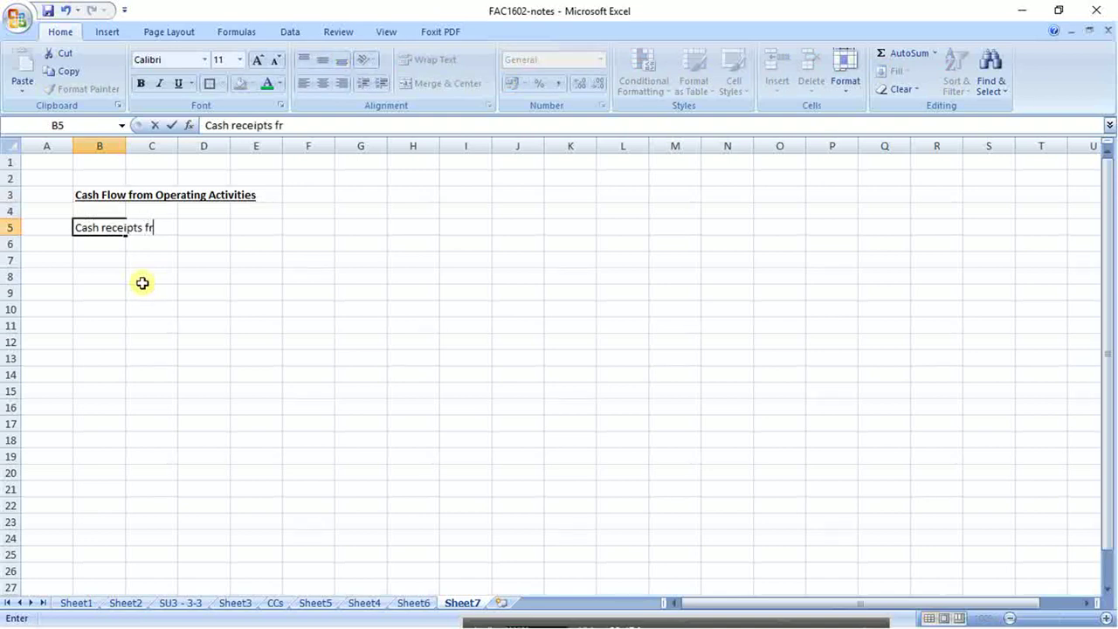
text(om customers)
key(Return)
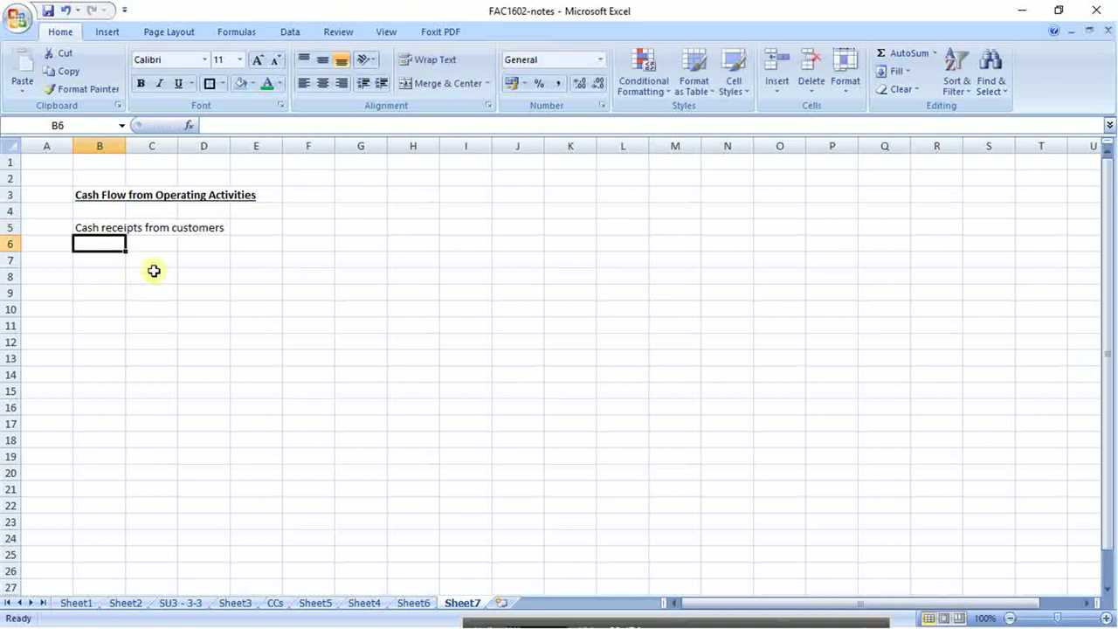
- Enter the line item "Cash paid to suppliers and employees" in B8
key(Up)
key(Down)
key(Down)
key(Down)
text(Cas)
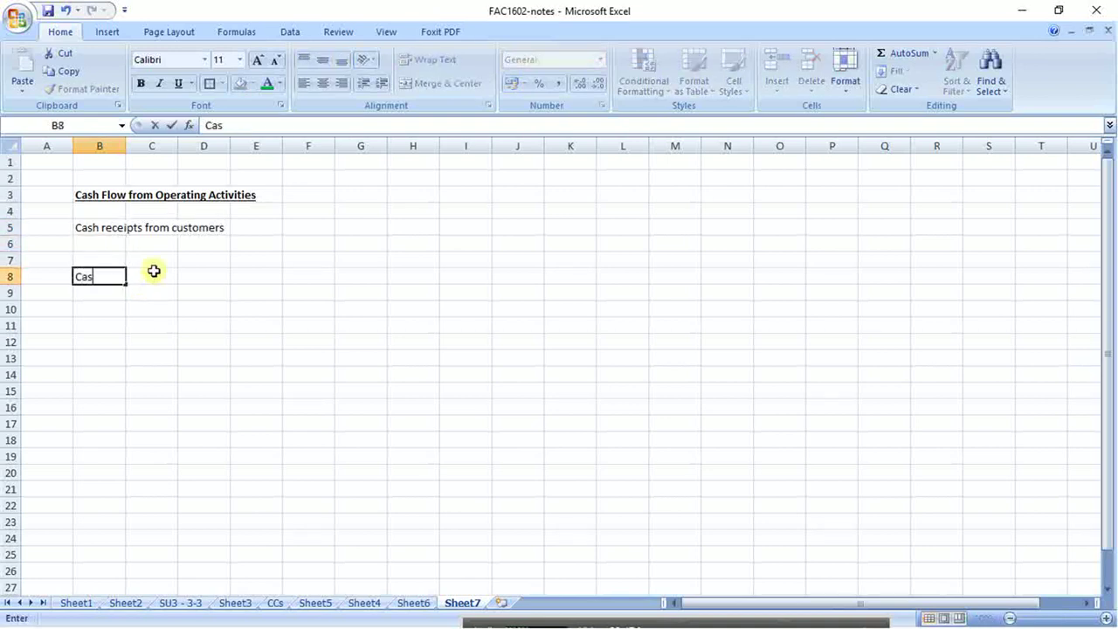
text(h paid to )
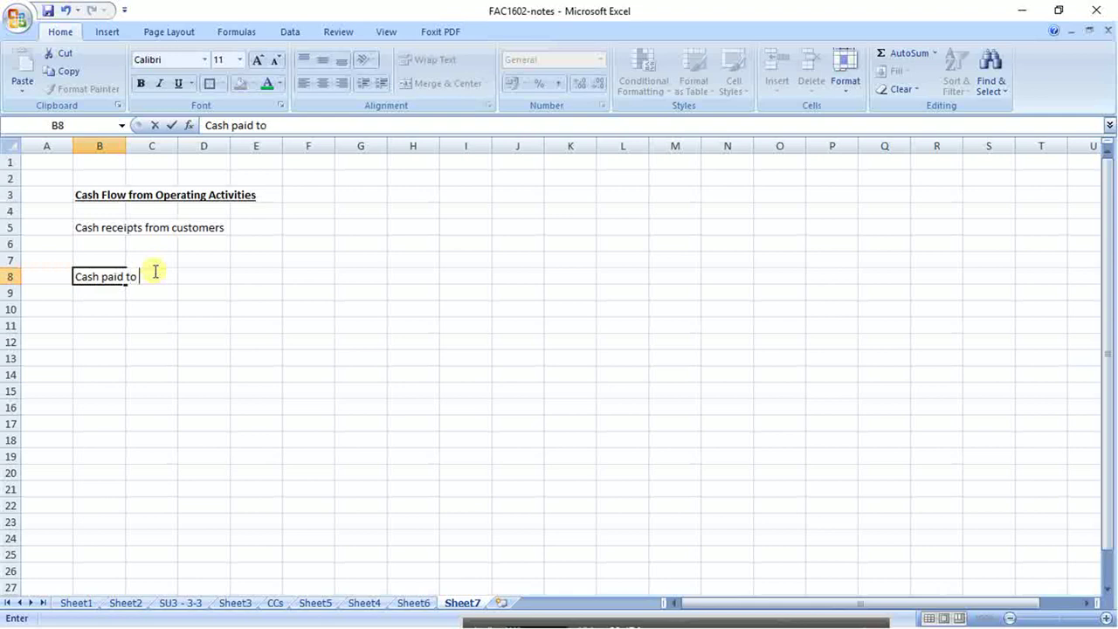
text(suppkiers)
key(BackSpace)
key(BackSpace)
key(BackSpace)
key(BackSpace)
key(BackSpace)
key(BackSpace)
text(liers and)
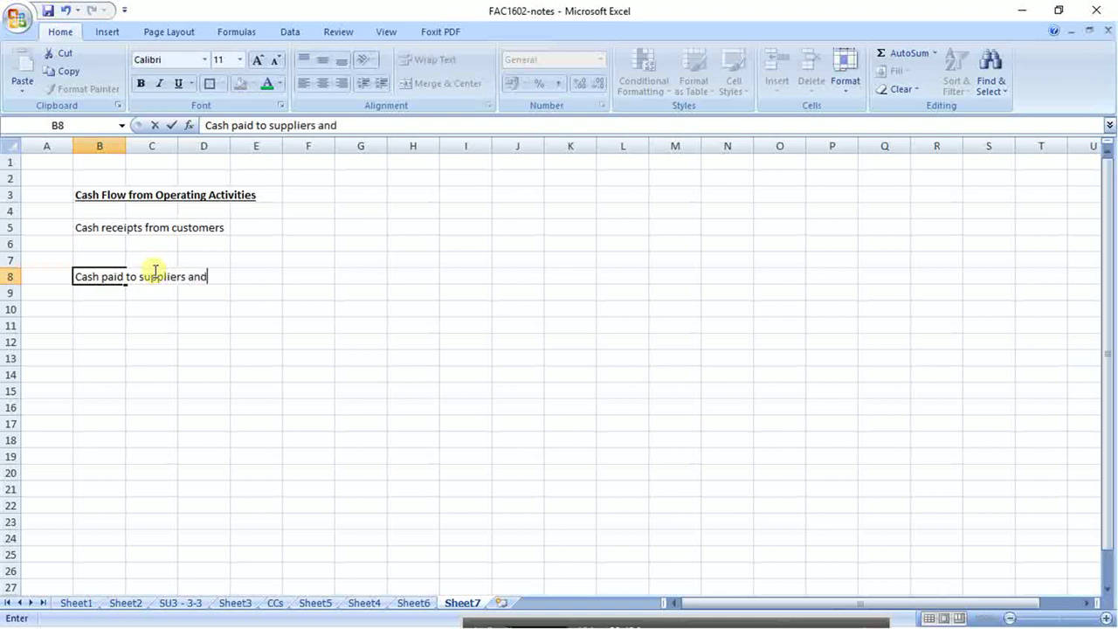
text( employee)
text(s)
key(Return)
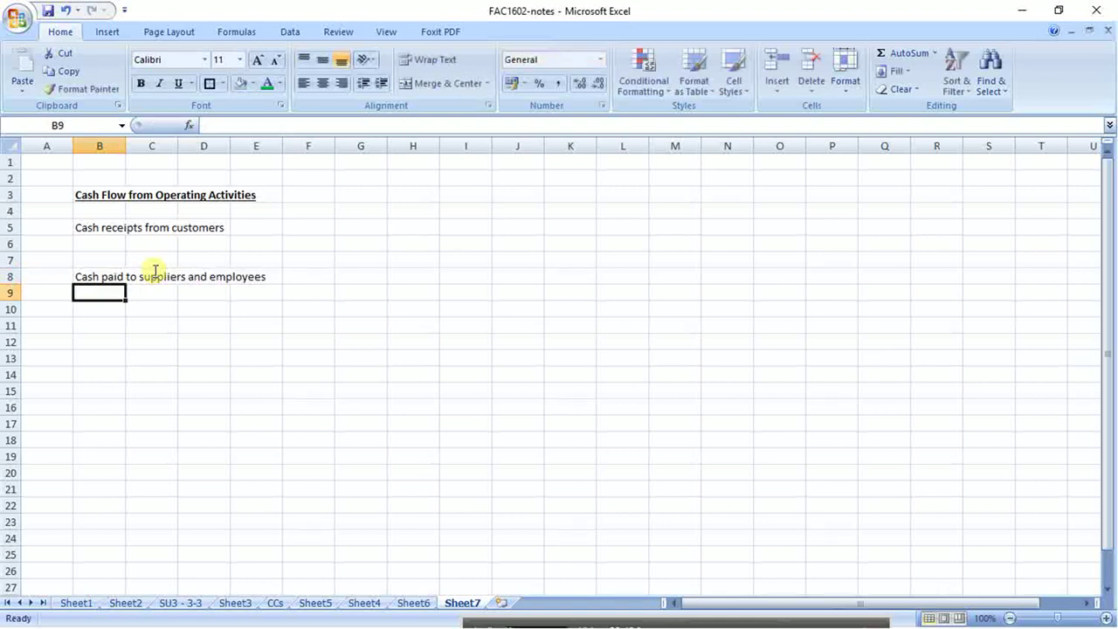
- Enter the line item "Cash generated from operations" in B14
key(Return)
key(Return)
key(Return)
key(Return)
key(Return)
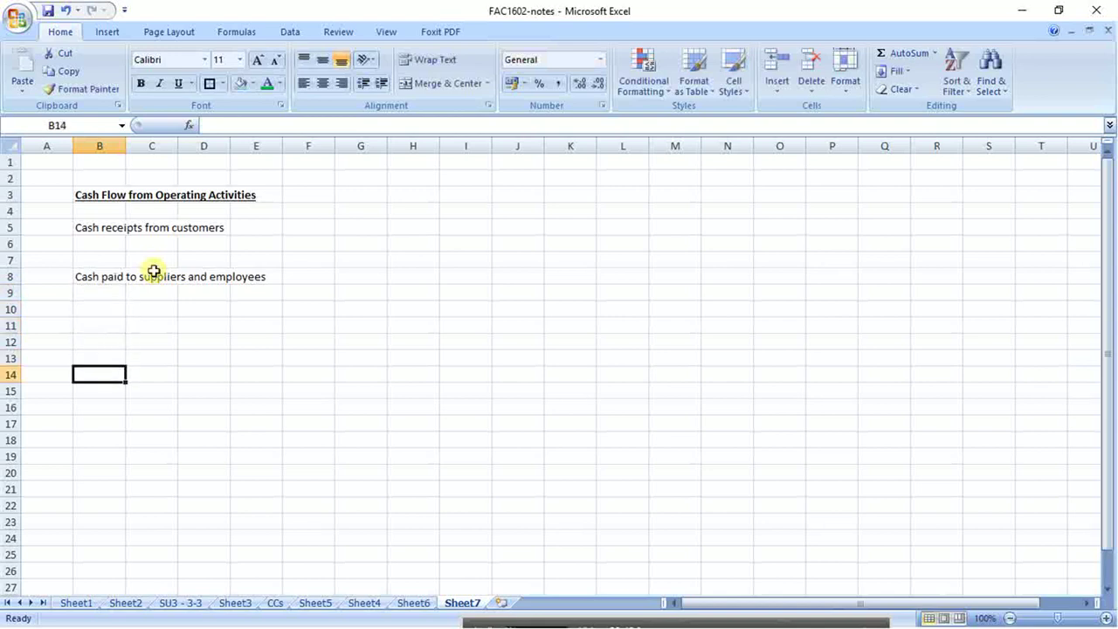
text(Cash genera)
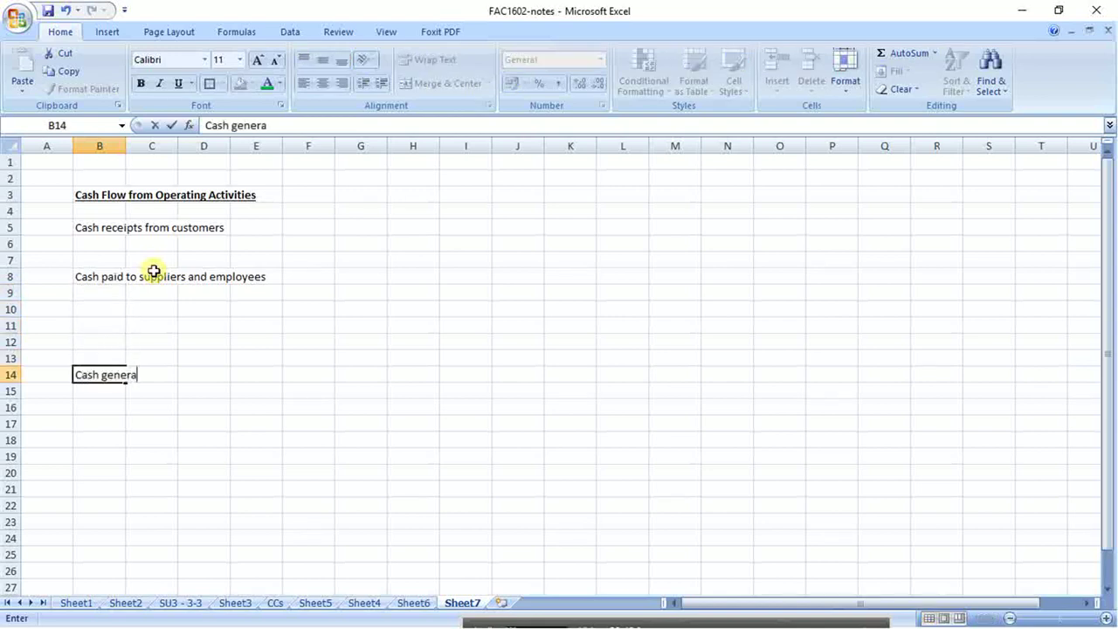
text(ted from ope)
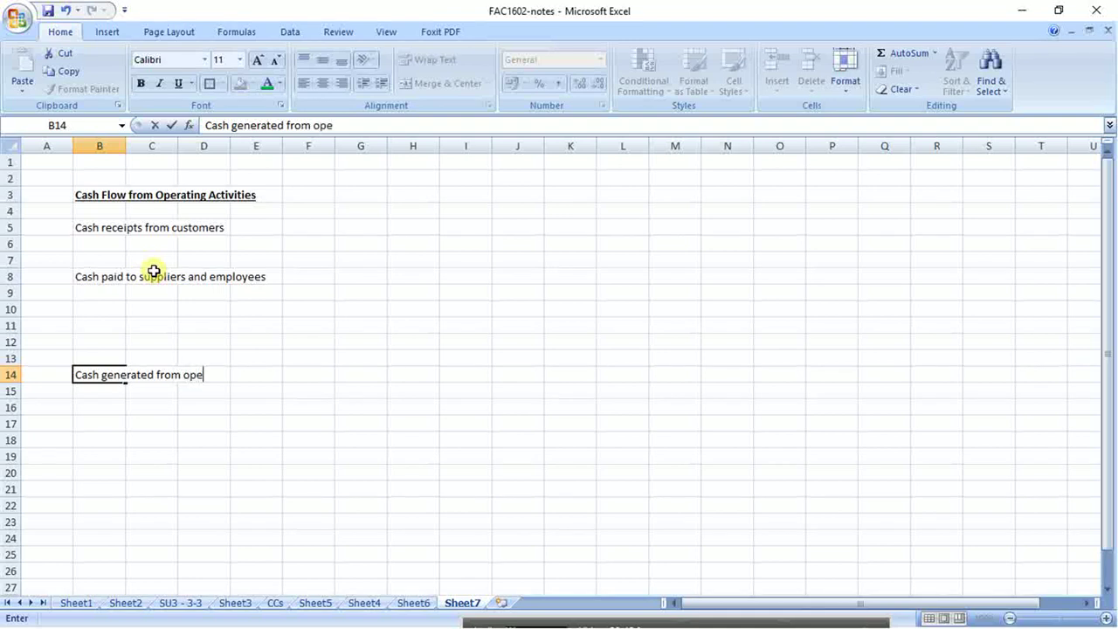
text(rations)
key(BackSpace)
text(s)
key(Return)
- Enter the total line "NET CASH FLOW FROM OPERATING ACTIVITIES" in B23
key(Down)
key(Down)
key(Up)
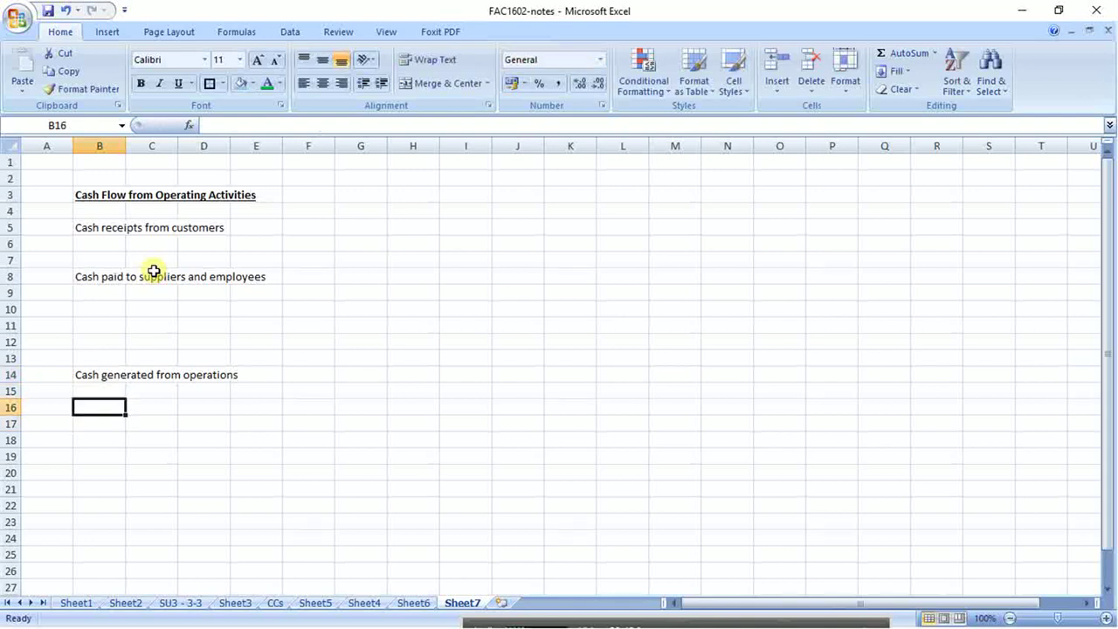
key(Up)
key(Up)
key(Right)
key(Down)
key(Down)
key(Down)
key(Down)
key(Down)
key(Down)
key(Down)
key(Down)
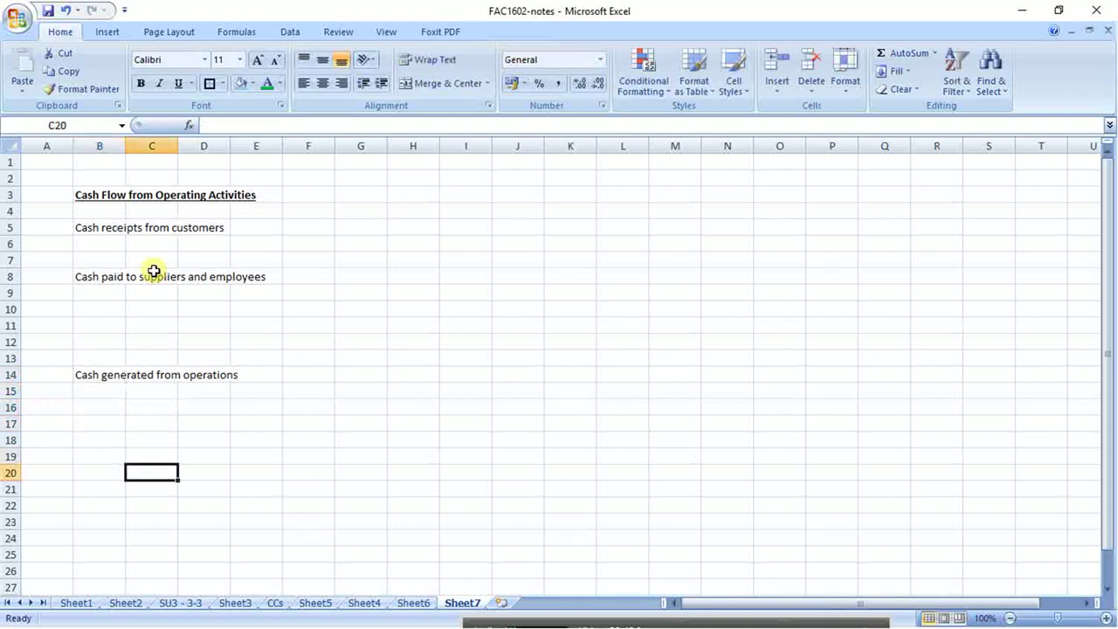
key(Left)
key(Down)
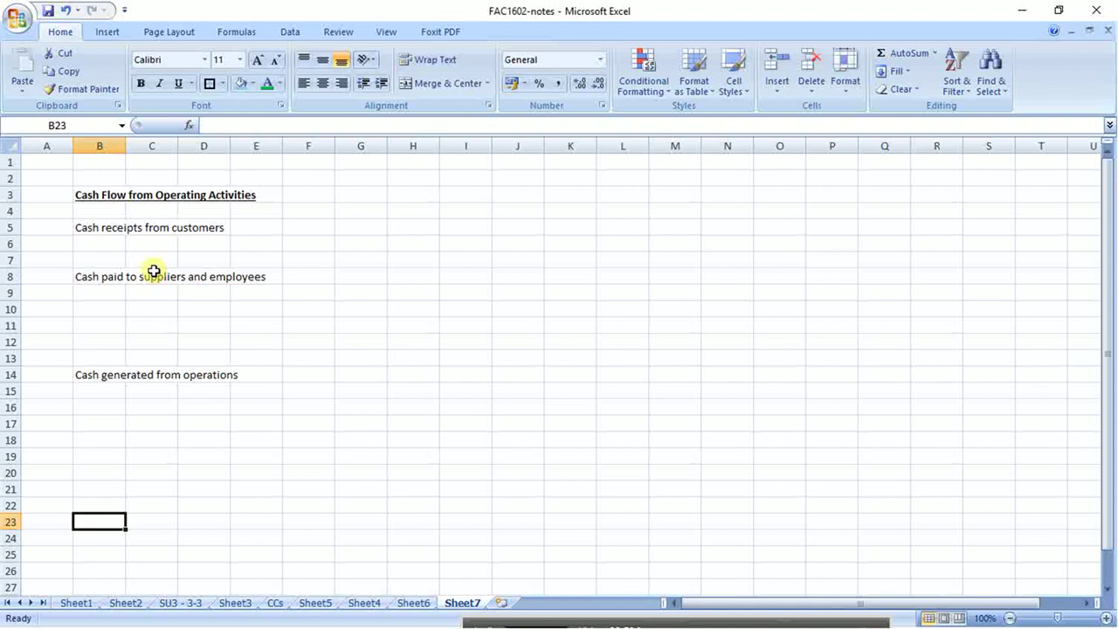
text(NET CA)
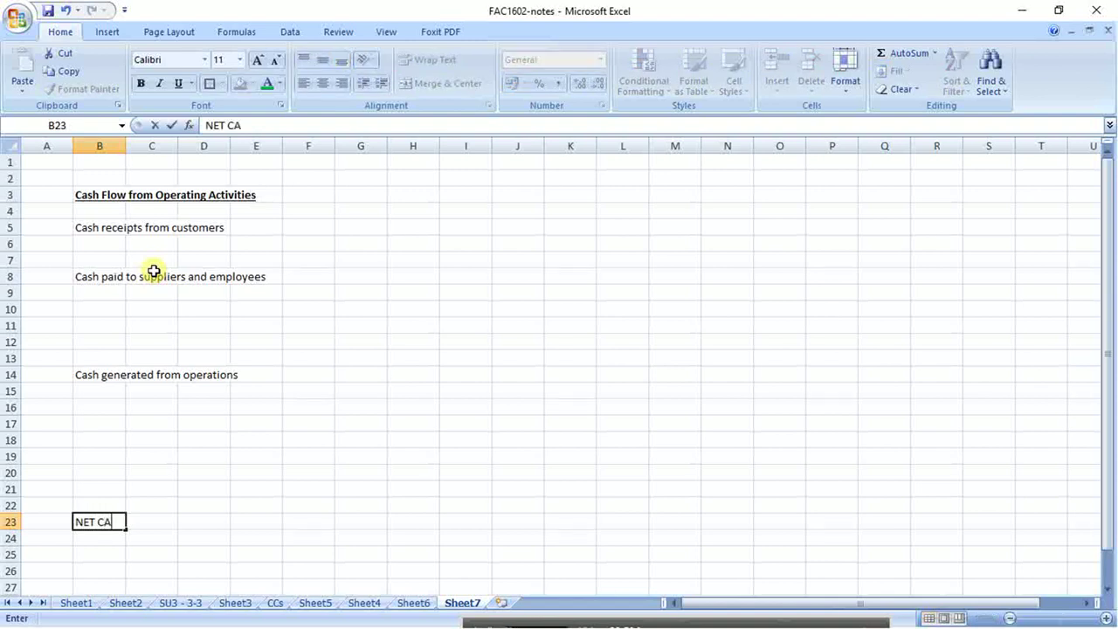
text(SH)
text(FLOW FROM OP)
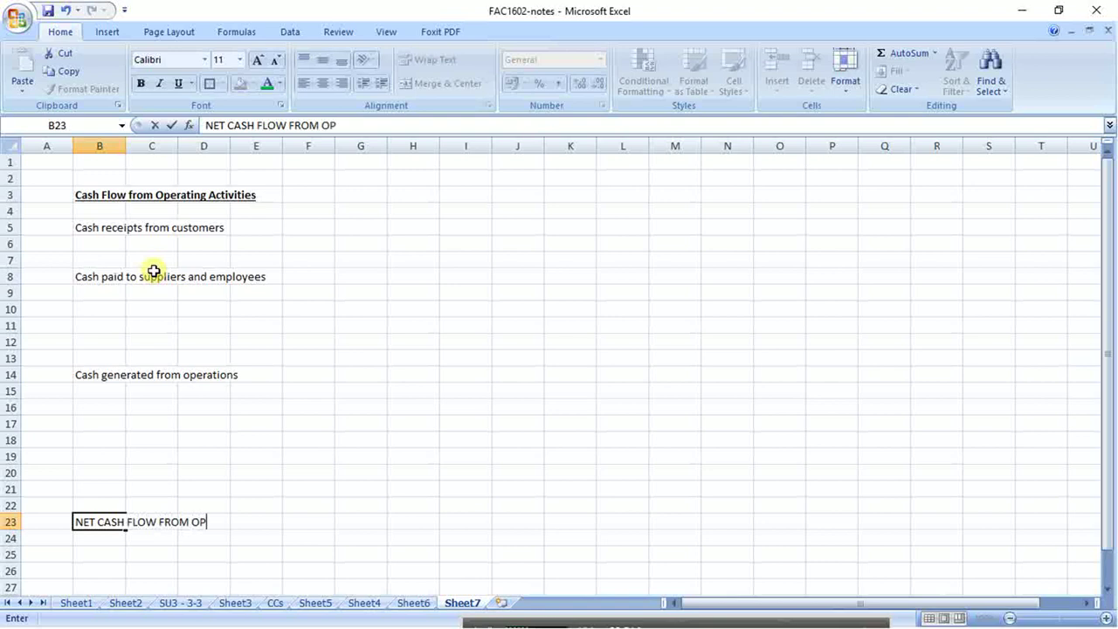
text(ERATING)
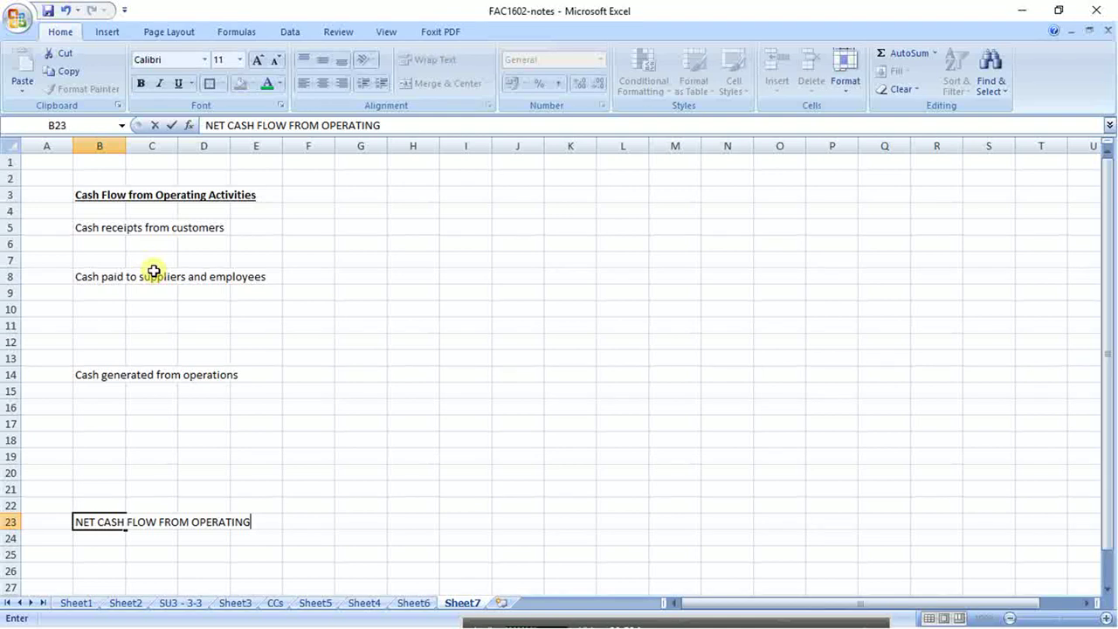
text(ACTIVITIES)
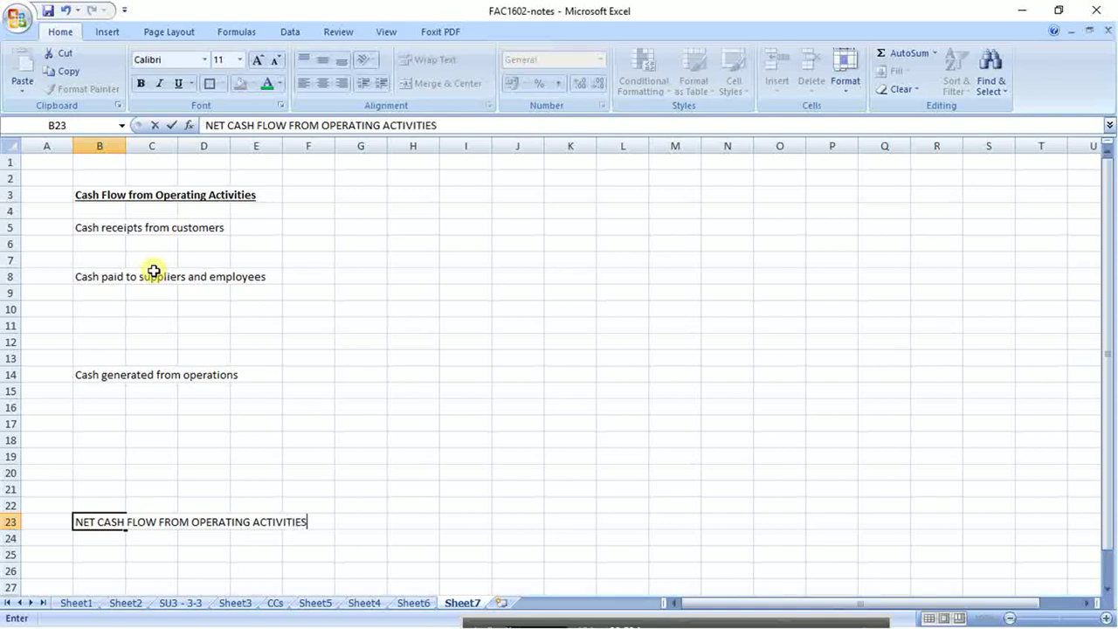
key(Return)
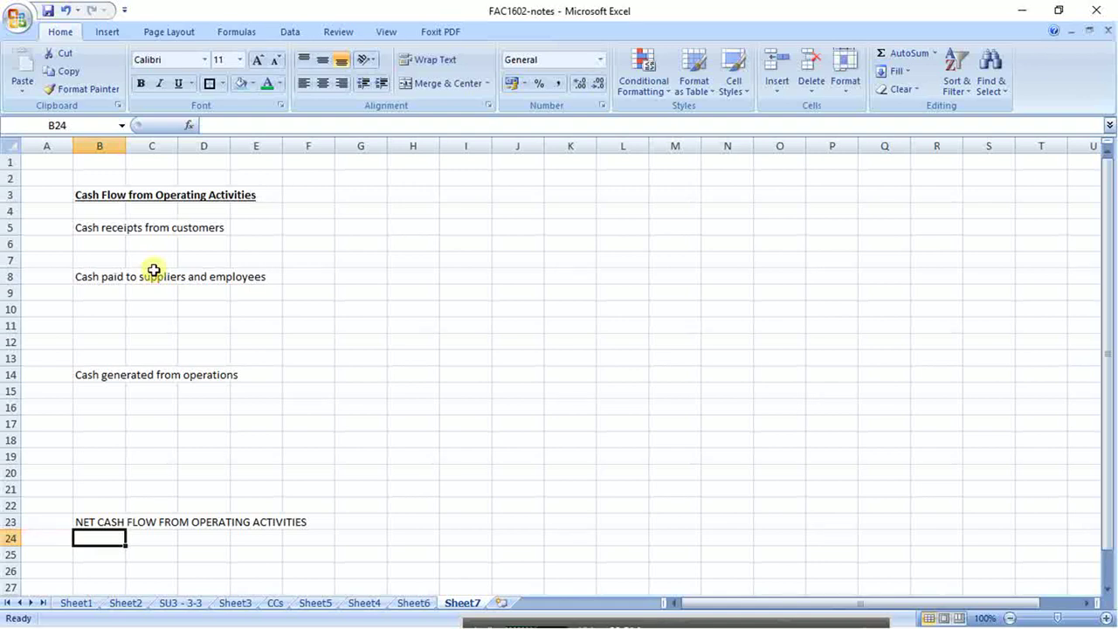
- Put a box border around the net cash flow total line across B23:G23
key(Up)
key(Up)
key(Down)
key(shift+Right)
key(shift+Right)
key(shift+Right)
key(shift+Right)
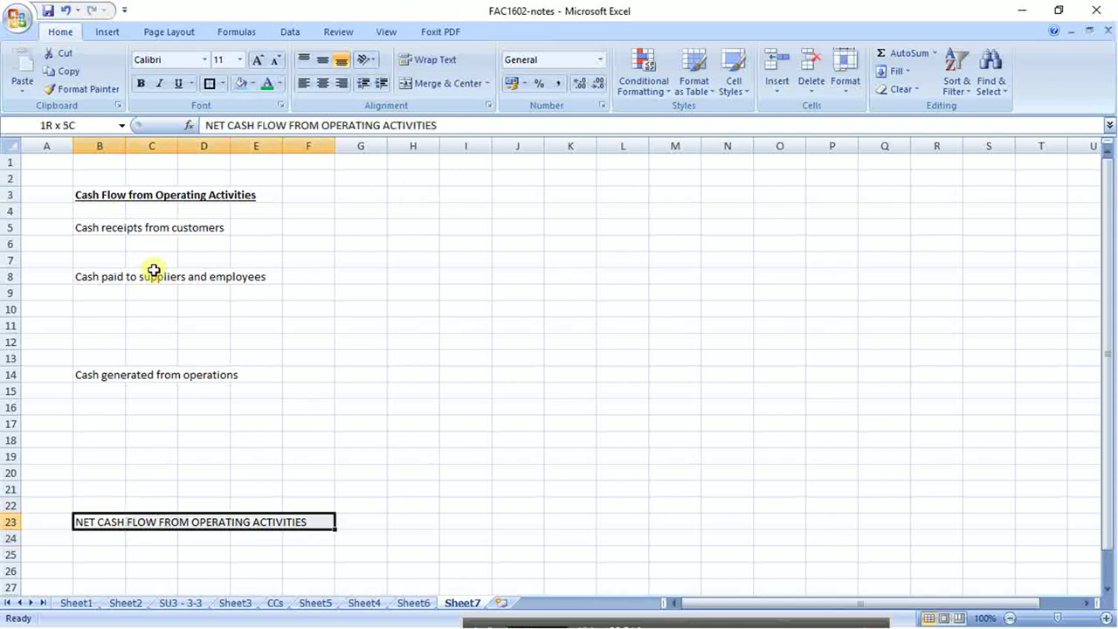
key(shift+Right)
click(210, 84)
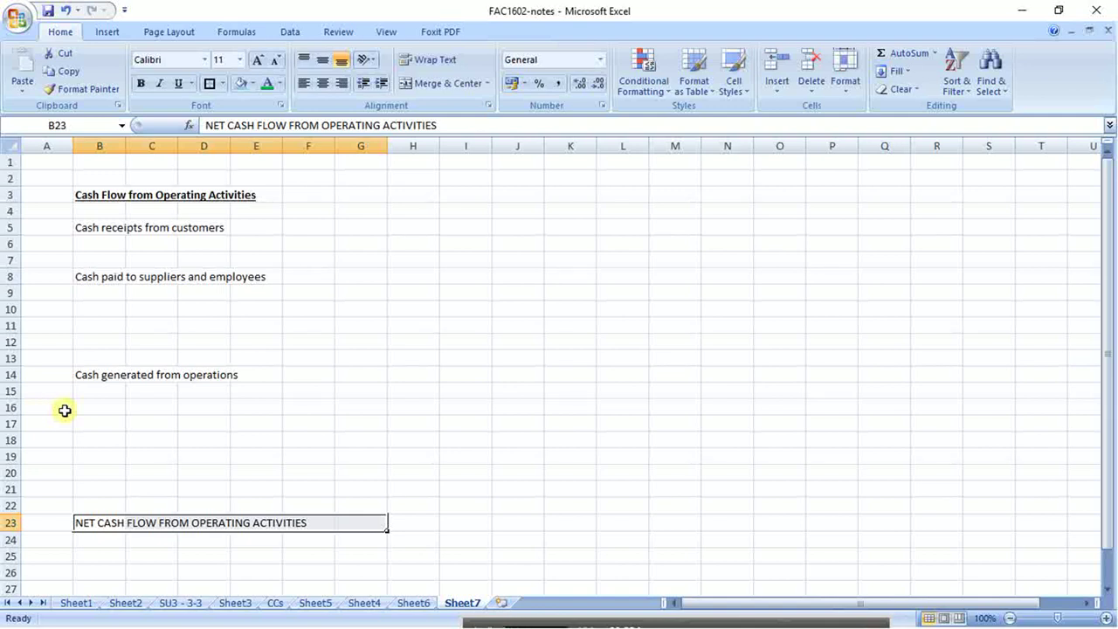
- Copy the operating activities heading from B3 to J3
key(Up)
key(Up)
key(Up)
key(Up)
key(Up)
key(Up)
key(Up)
key(Up)
key(Up)
key(Up)
key(Up)
key(Up)
key(Up)
key(Up)
key(Up)
key(Up)
key(Up)
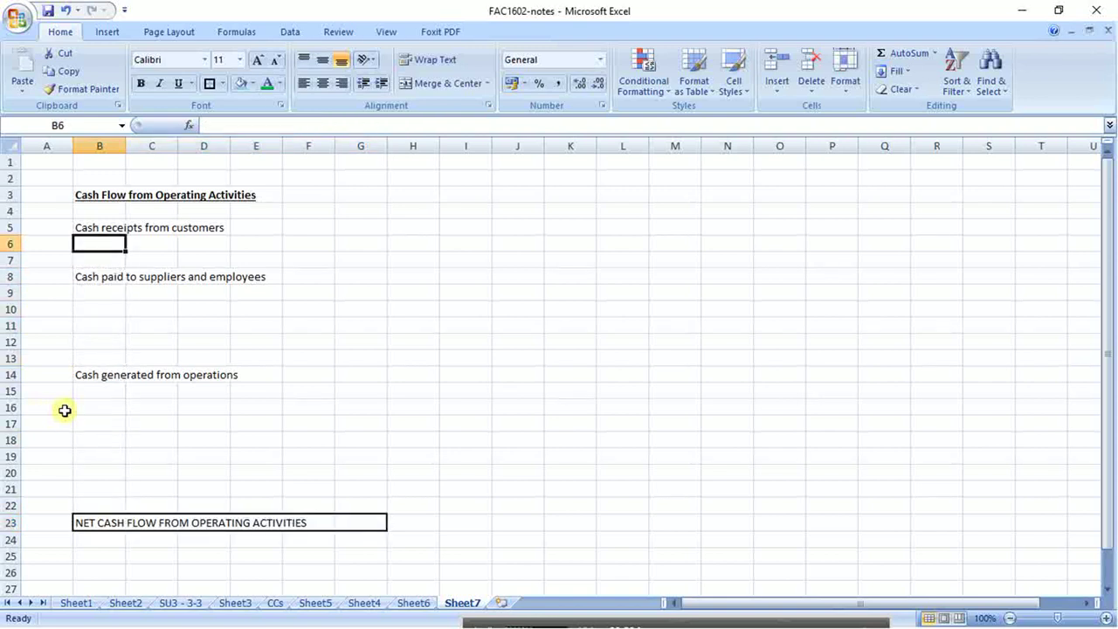
key(Right)
key(Right)
key(Right)
key(Right)
key(Right)
key(Right)
key(Right)
key(Right)
key(Up)
key(Up)
key(Left)
key(Left)
key(Left)
key(Left)
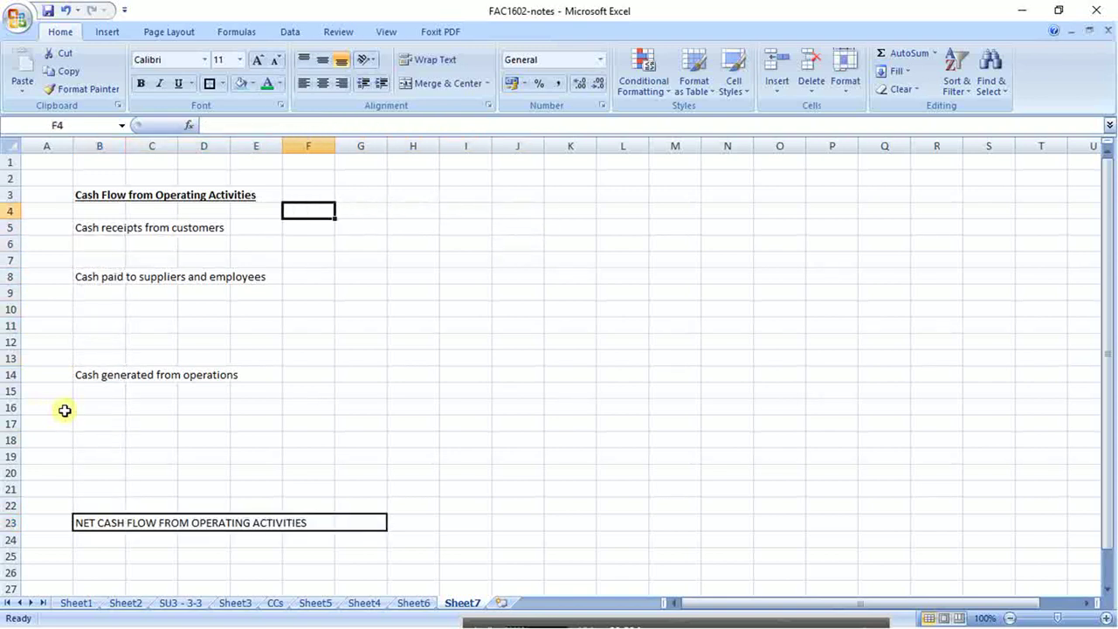
key(Left)
key(Left)
key(Left)
key(Left)
key(Up)
key(ctrl+c)
key(Right)
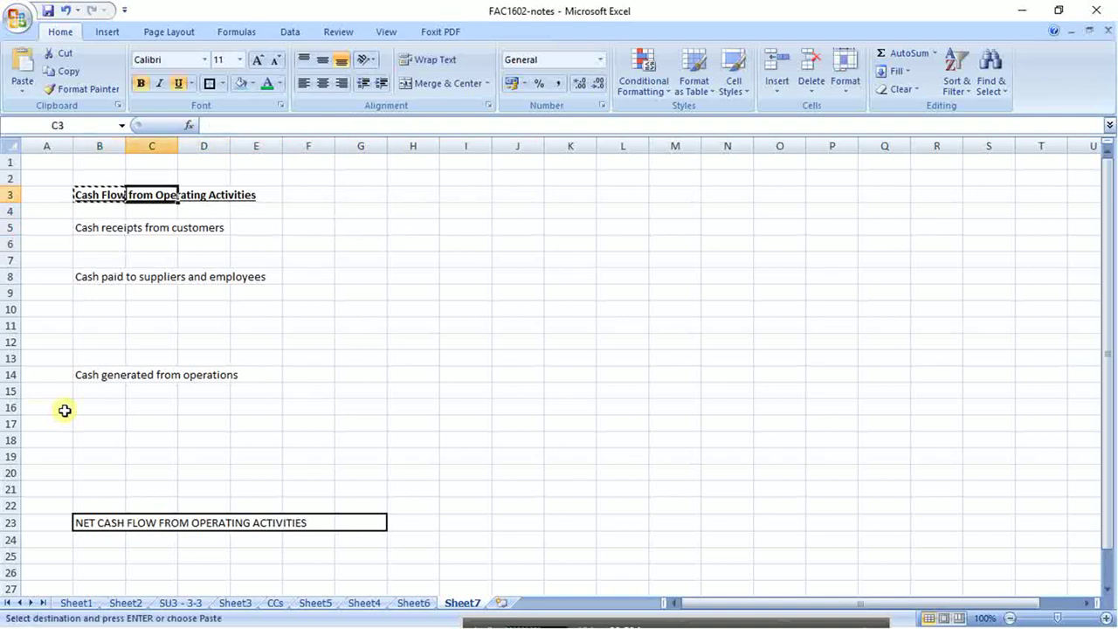
key(Right)
key(Right)
key(Right)
key(Right)
key(Right)
key(Right)
key(Right)
key(ctrl+v)
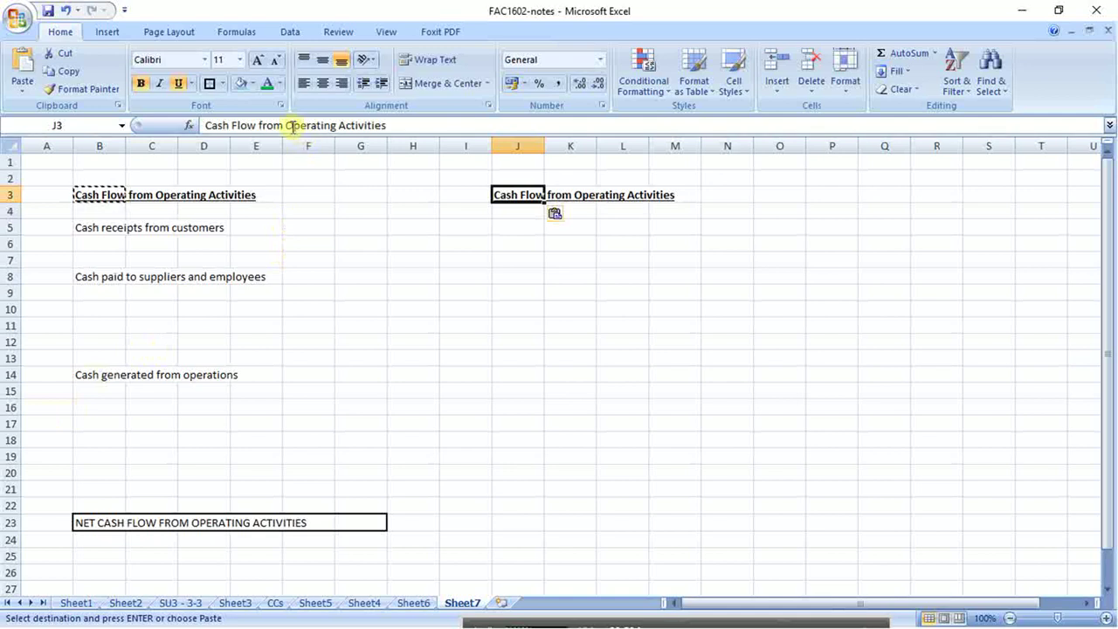
- Change the copied heading in J3 to "Cash Flow from Financing Activities"
drag(288, 125, 322, 135)
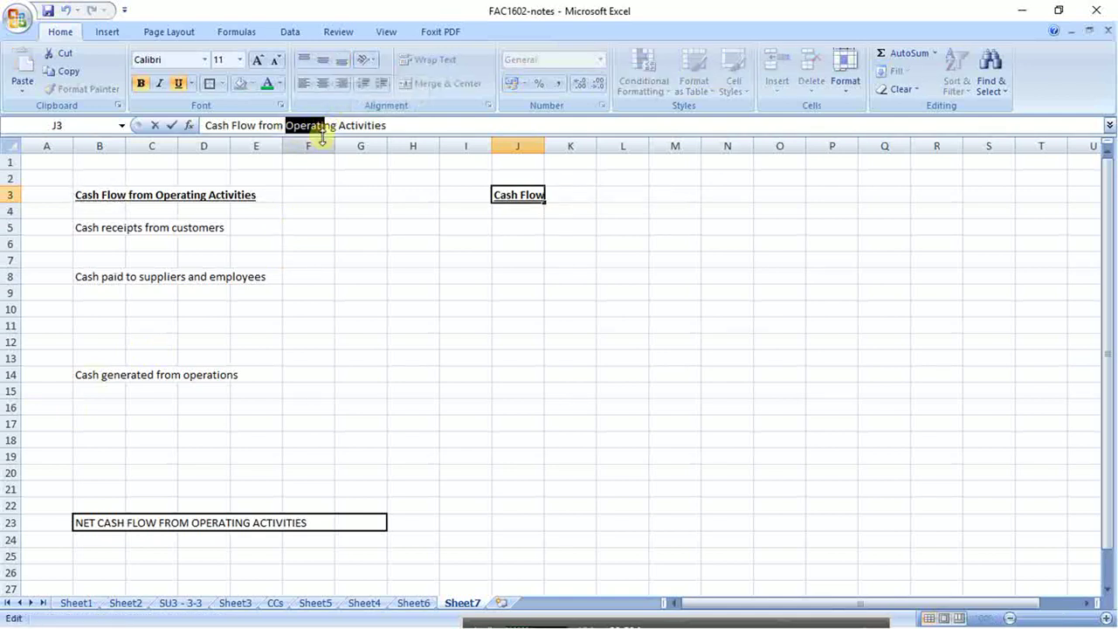
text(Finan)
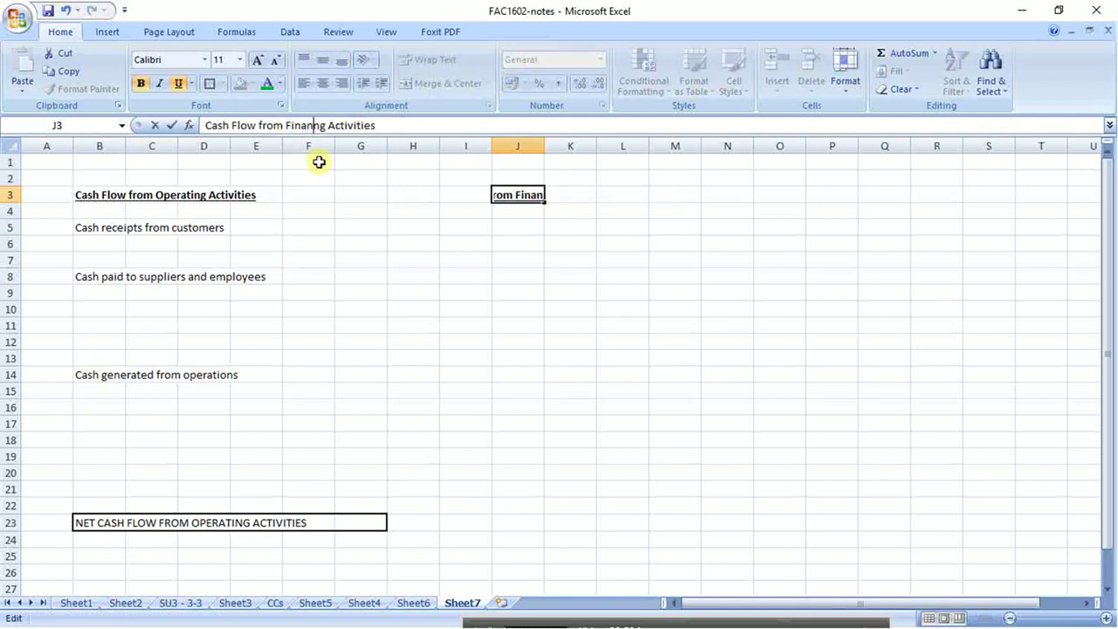
text(ci)
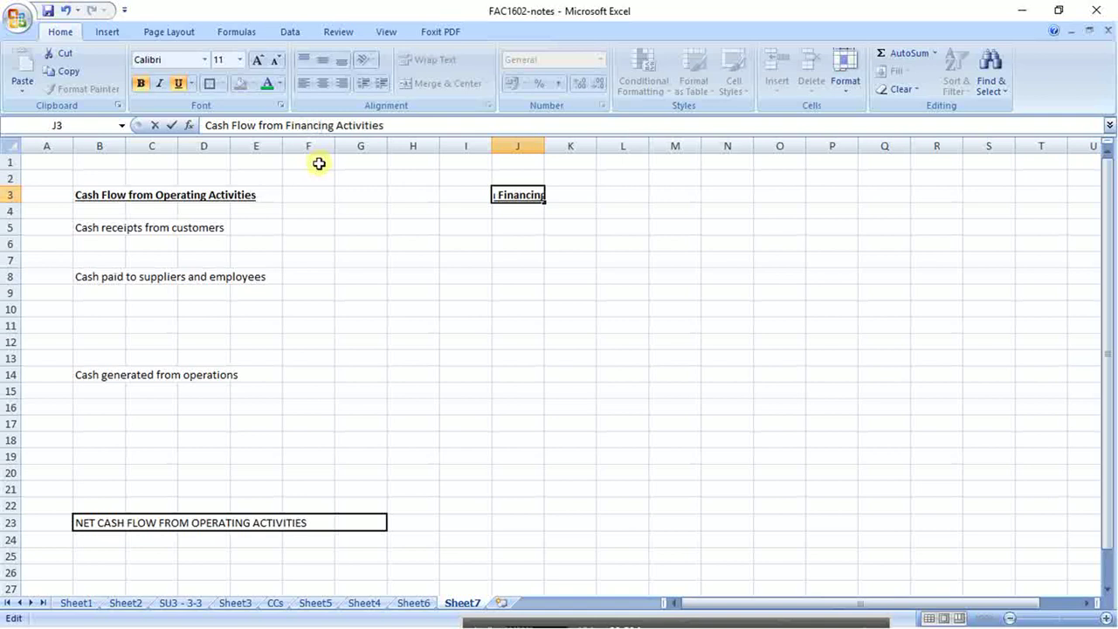
key(Return)
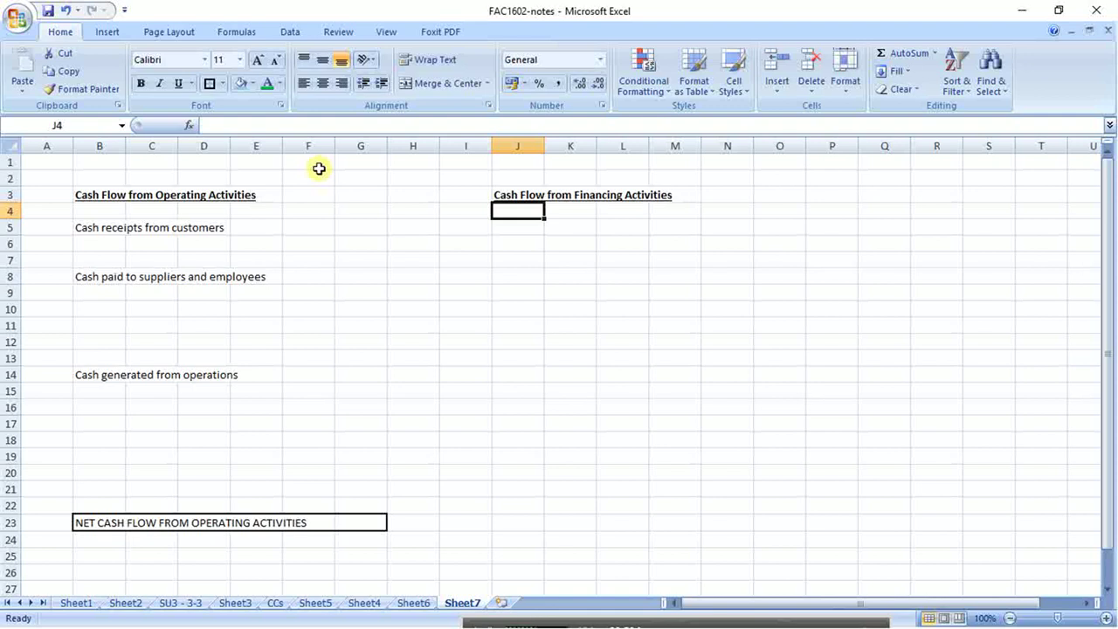
- Copy the boxed net cash flow total line from B23:G23 to J10
key(Down)
key(Down)
key(Down)
key(Down)
key(Down)
key(Down)
key(Down)
key(Down)
key(Down)
key(Down)
key(Down)
key(Down)
key(Down)
key(Down)
key(Down)
key(Down)
key(Down)
key(Down)
key(Left)
key(Left)
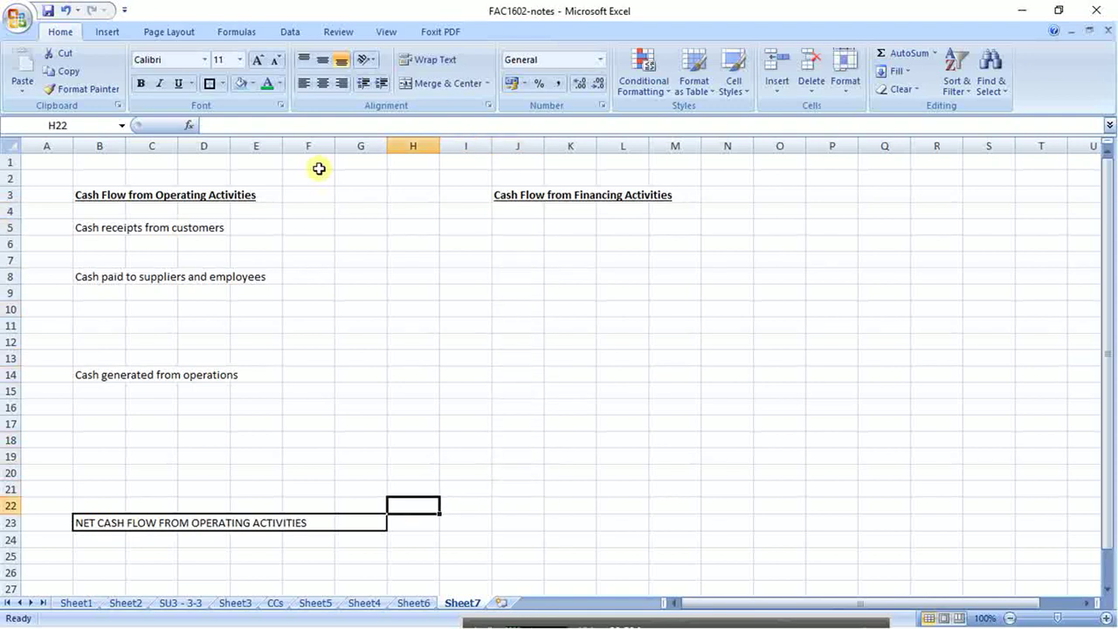
key(Left)
key(Left)
key(Left)
key(Left)
key(Left)
key(Left)
key(Down)
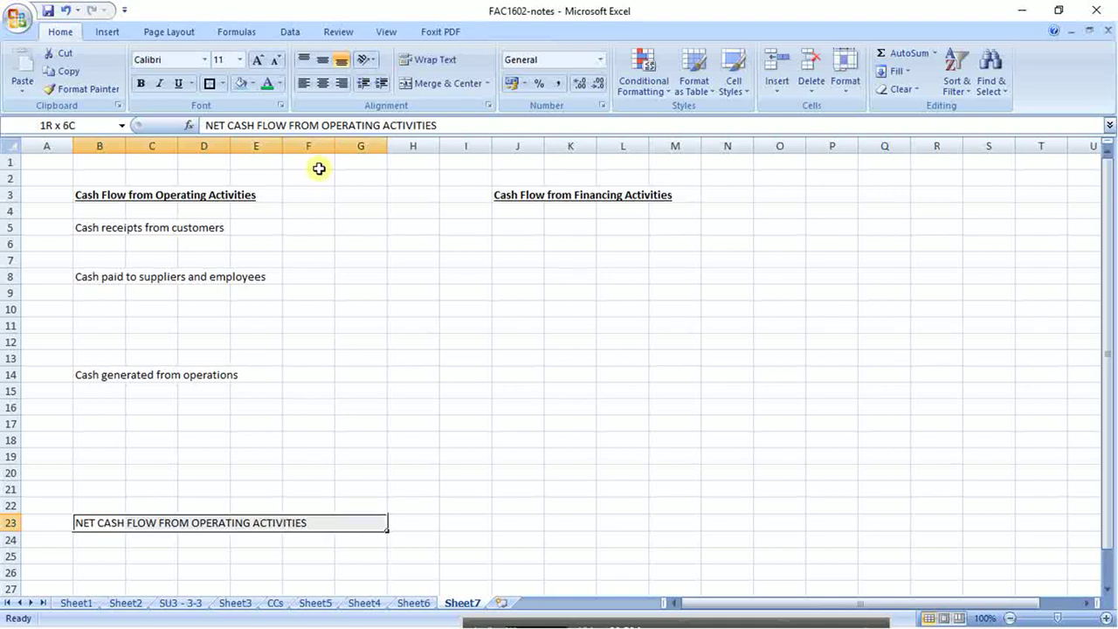
key(ctrl+c)
key(Up)
key(Up)
key(Up)
key(Up)
key(Up)
key(Up)
key(Up)
key(Right)
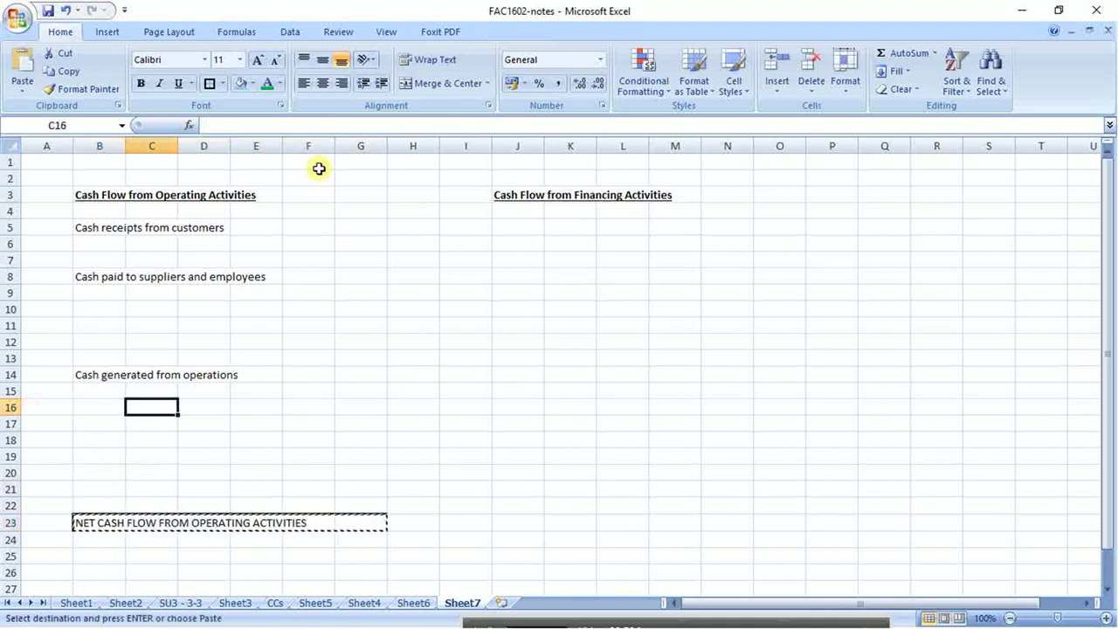
key(Right)
key(Right)
key(Right)
key(Right)
key(Right)
key(Right)
key(Right)
key(Up)
key(Up)
key(Up)
key(Up)
key(Up)
key(Up)
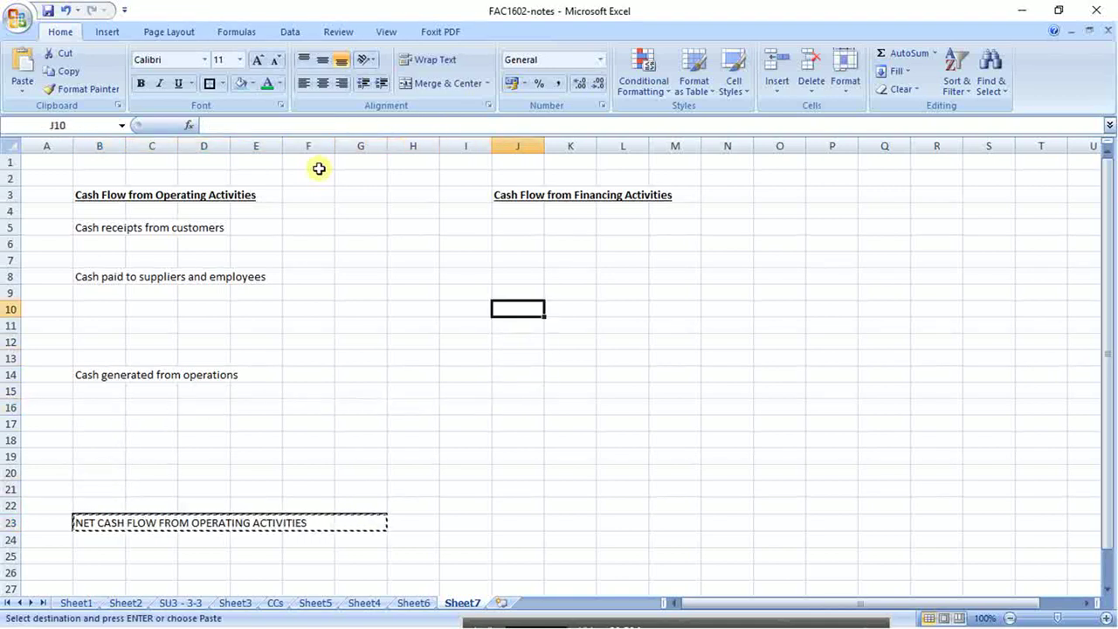
key(ctrl+v)
- Copy the financing activities block from J3:O10 to the range starting at J16
key(Up)
key(Up)
key(Up)
key(Up)
key(Up)
key(Up)
key(Up)
key(shift+Down)
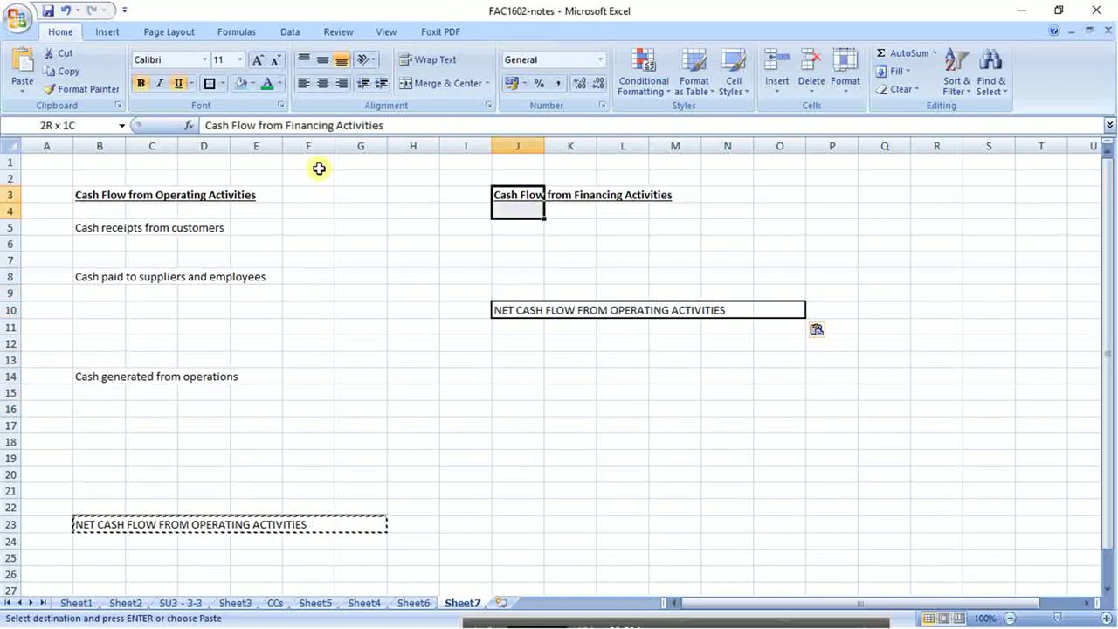
key(shift+Down)
key(shift+Down)
key(shift+Down)
key(shift+Down)
key(shift+Down)
key(shift+Down)
key(shift+Right)
key(shift+Right)
key(shift+Right)
key(shift+Right)
key(shift+Right)
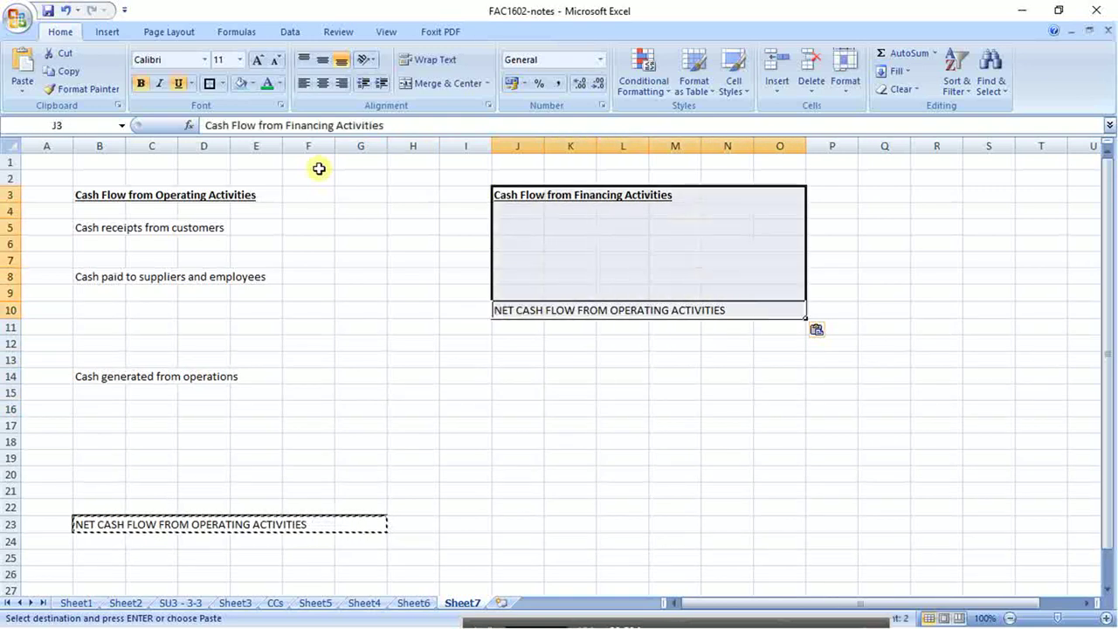
key(ctrl+c)
key(Down)
key(Down)
key(Down)
key(Down)
key(Down)
key(Down)
key(Down)
key(Down)
key(Down)
key(Down)
key(Down)
key(Down)
key(Down)
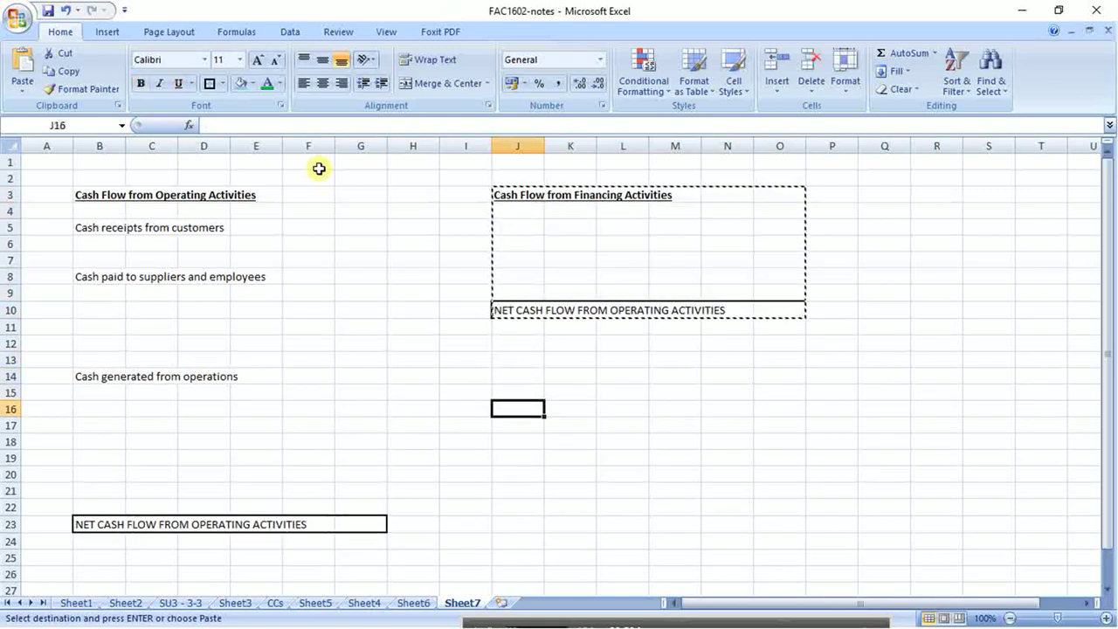
key(ctrl+v)
- Change the total line label in J10 to "NET CASH FLOW FROM FINANCING ACTIVITIES"
key(Up)
key(Up)
key(Up)
key(Up)
key(Up)
key(Up)
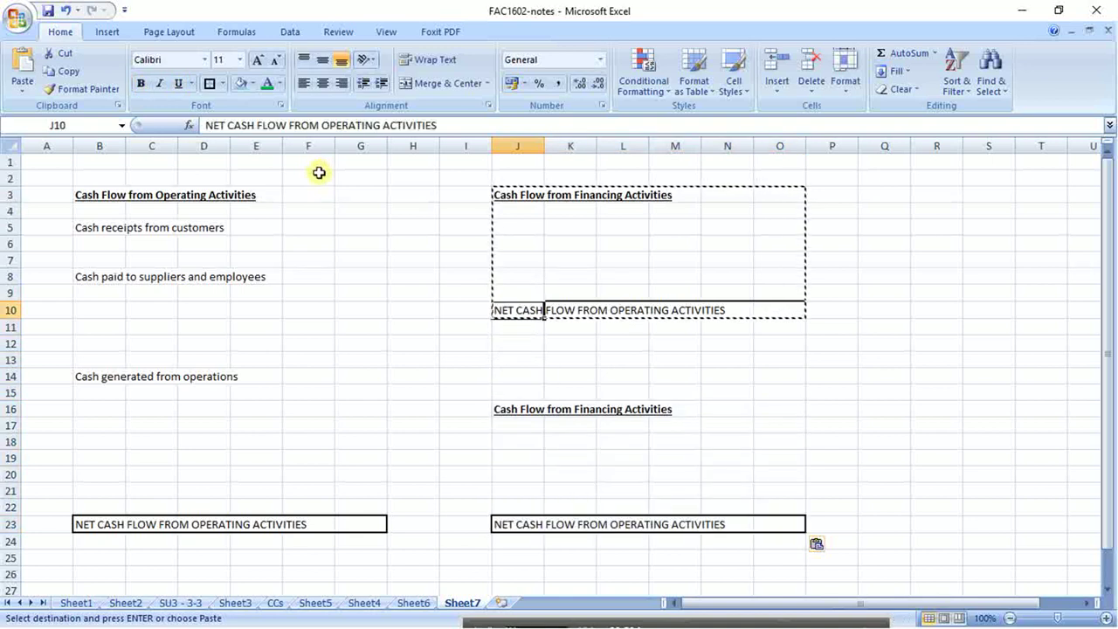
click(328, 125)
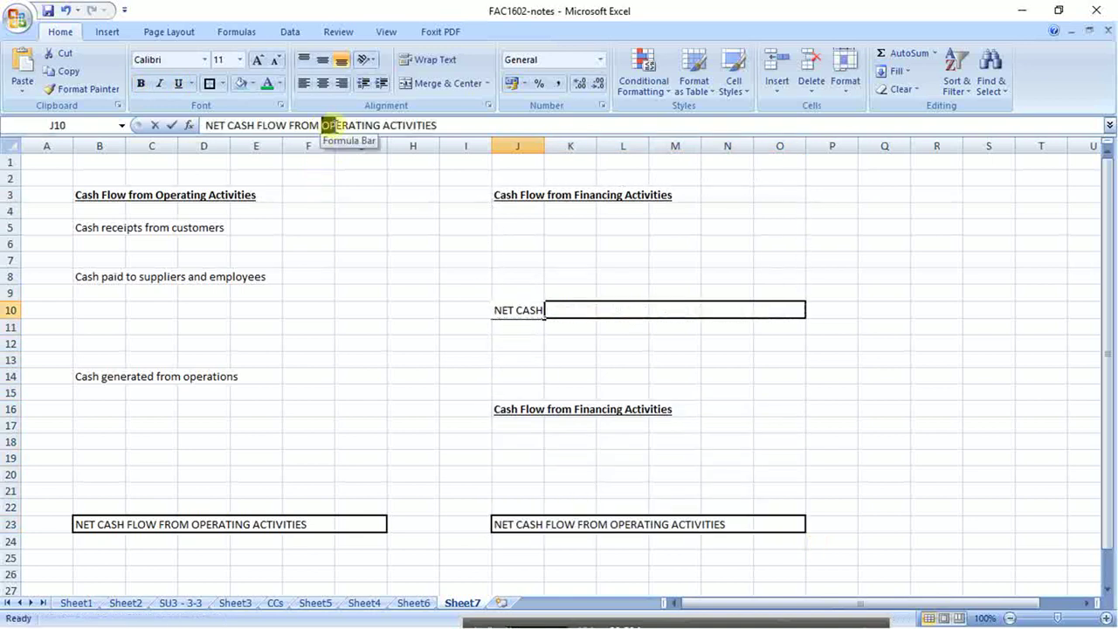
drag(335, 125, 361, 125)
text(F)
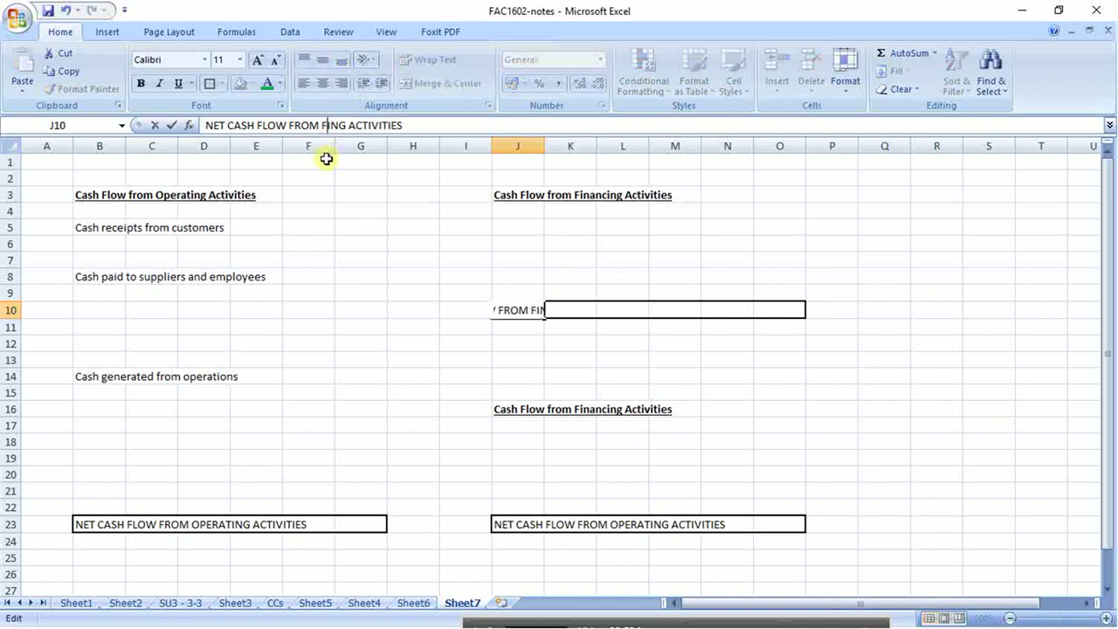
text(INN)
key(BackSpace)
text(A)
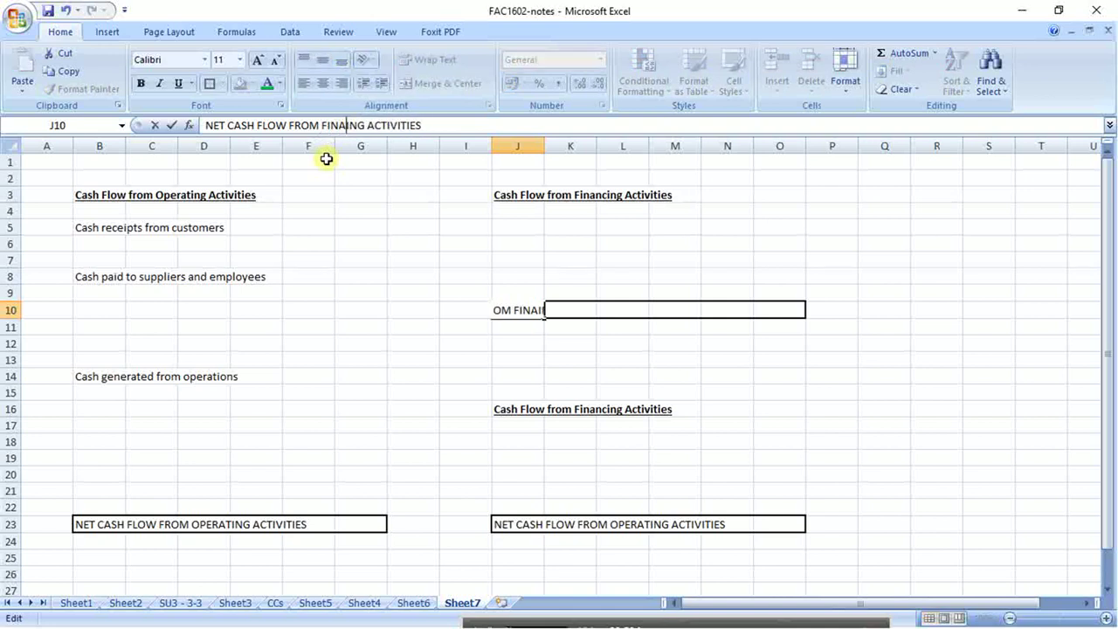
text(NC)
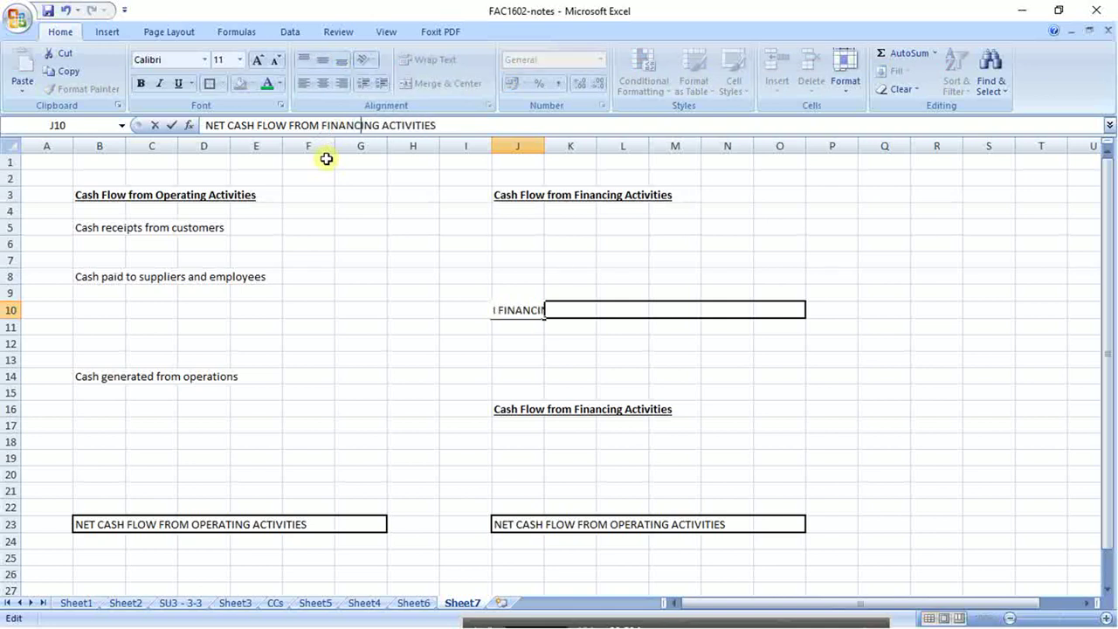
key(Return)
- Change the copied section heading in J16 to "Cash Flow from Invesing Activities"
click(522, 407)
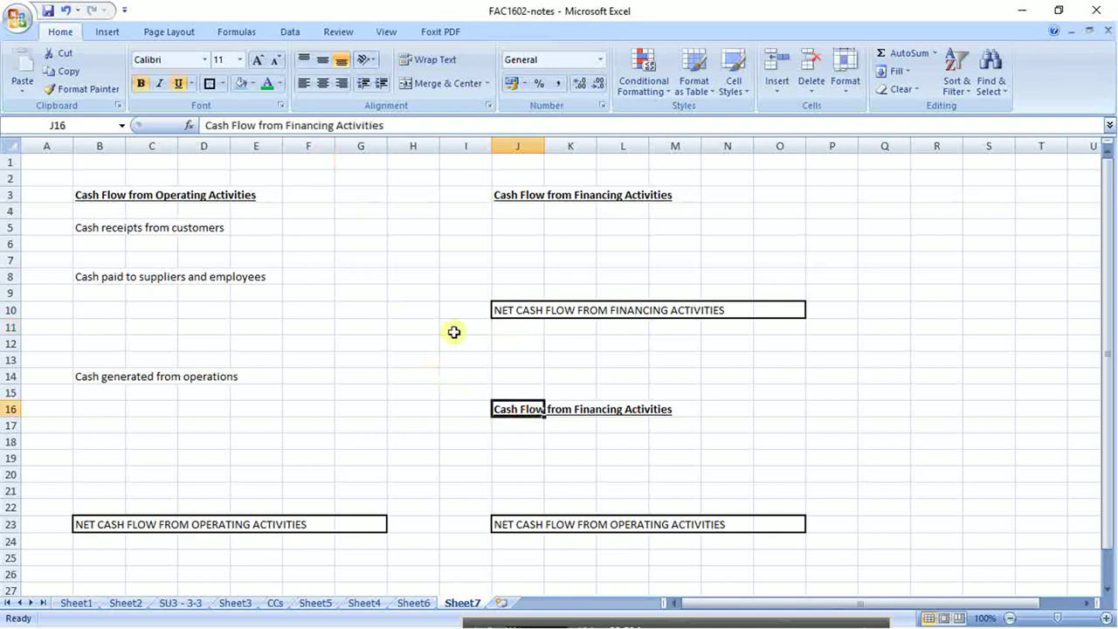
drag(288, 125, 321, 127)
key(BackSpace)
text(Invest)
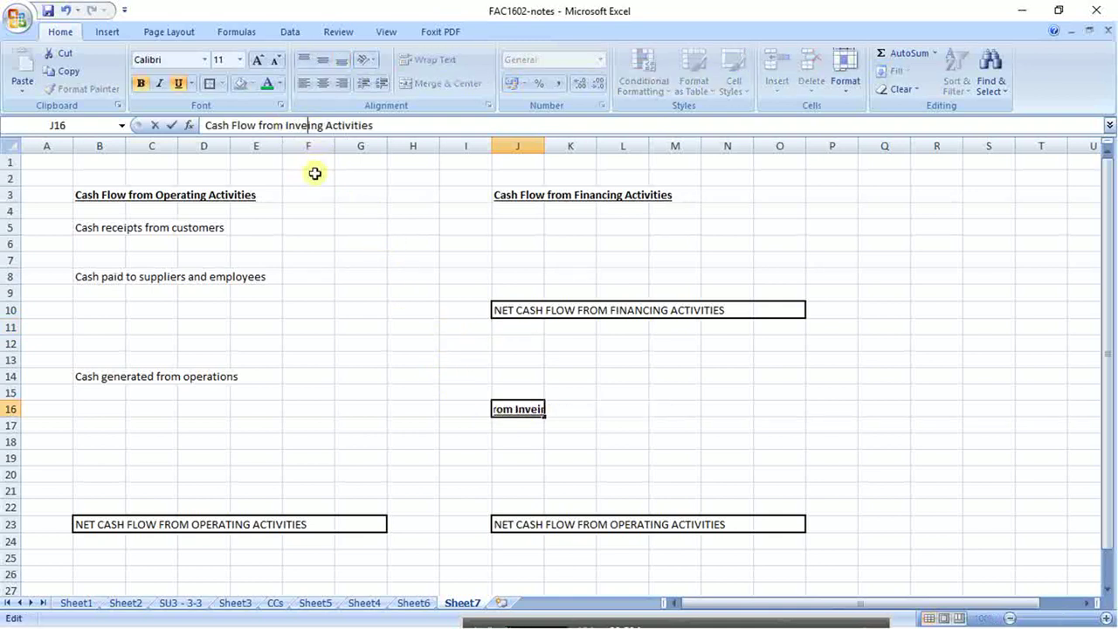
key(BackSpace)
key(BackSpace)
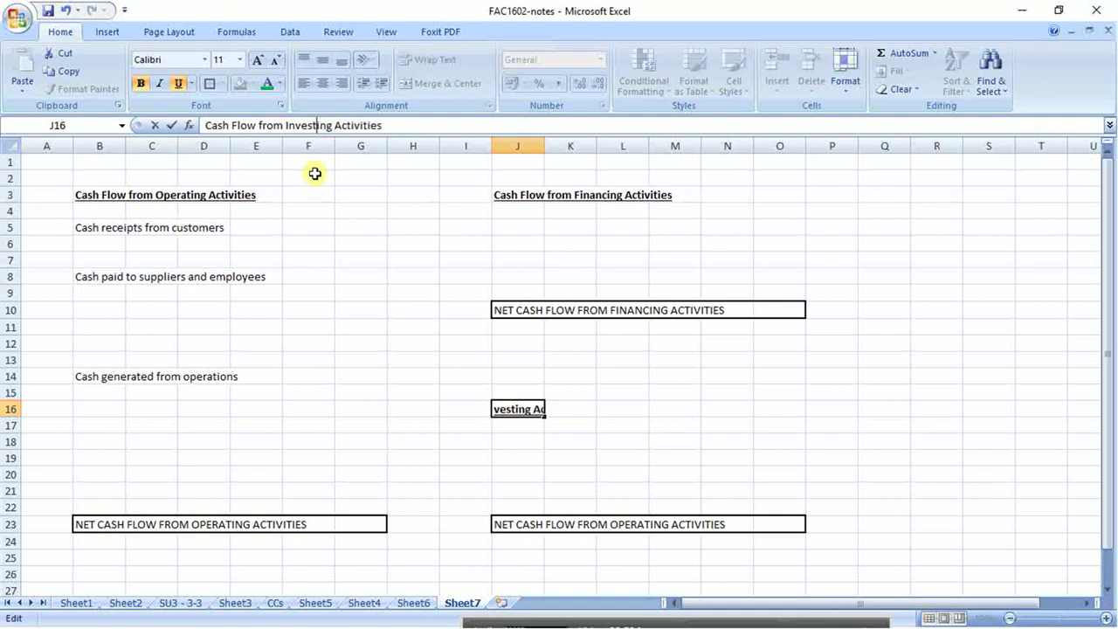
key(BackSpace)
key(Return)
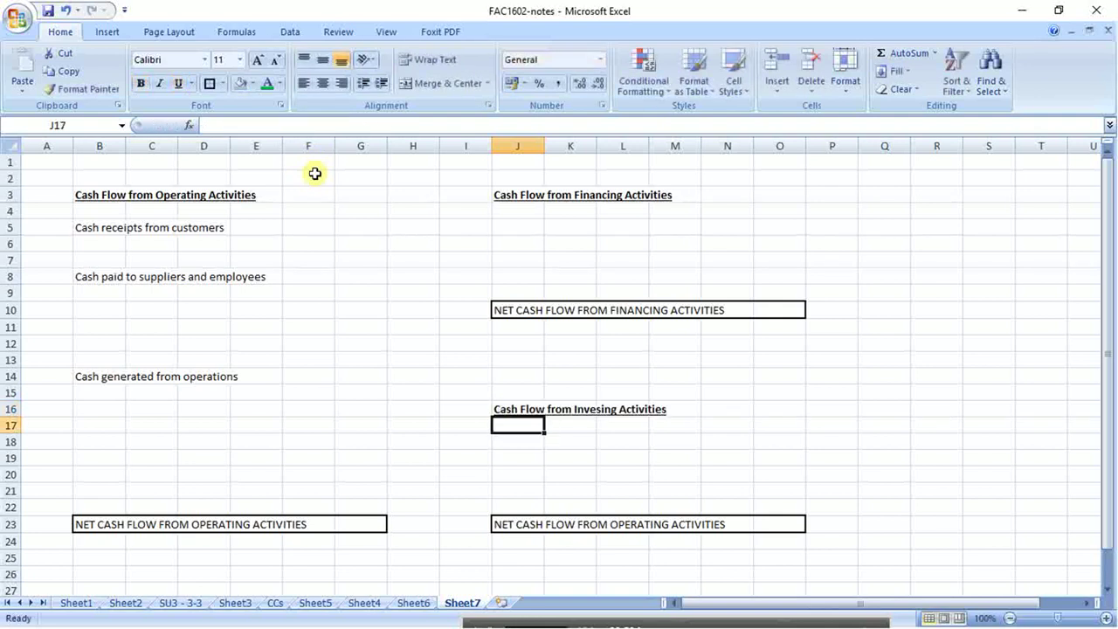
- Change the total line label in J23 to "NET CASH FLOW FROM INVESTING ACTIVITIES"
key(Down)
key(Down)
key(Down)
key(Down)
key(Down)
key(Down)
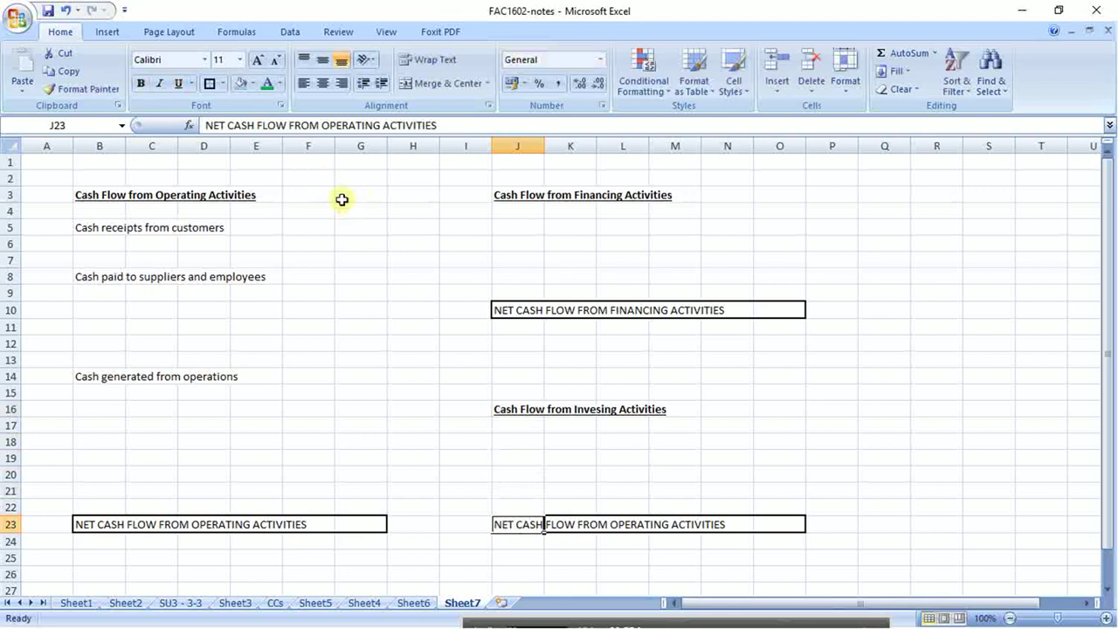
drag(321, 125, 363, 125)
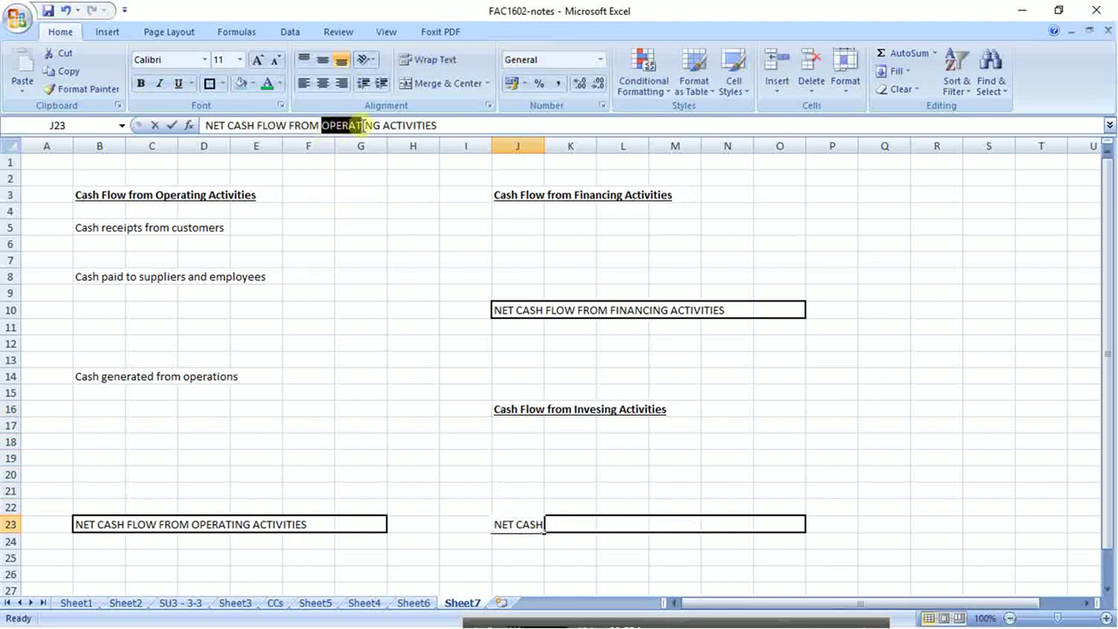
text(INVEST)
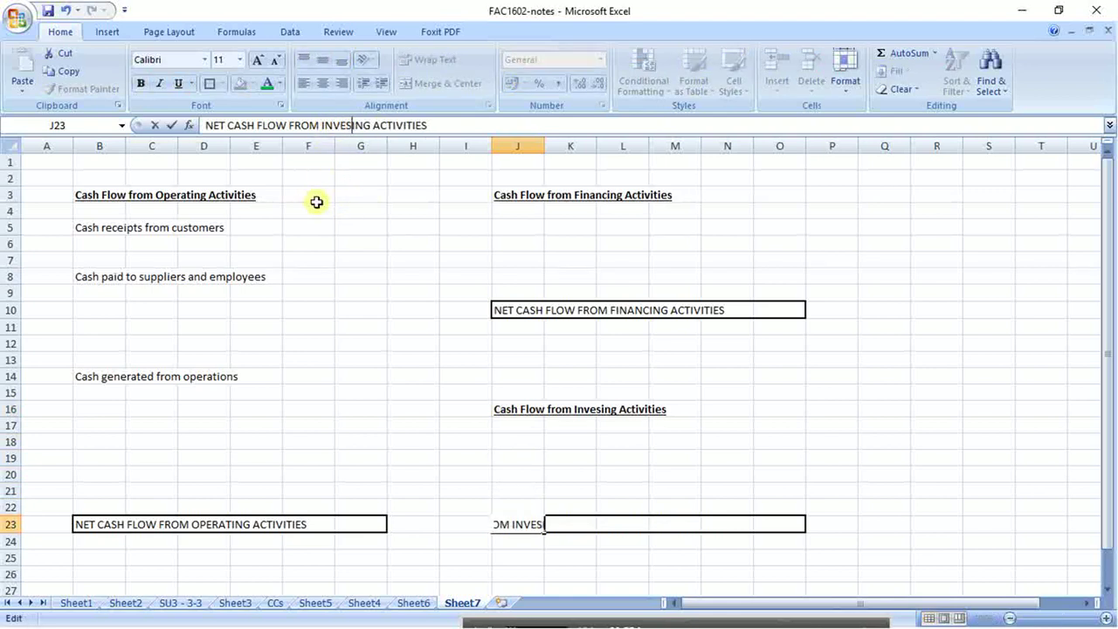
key(Return)
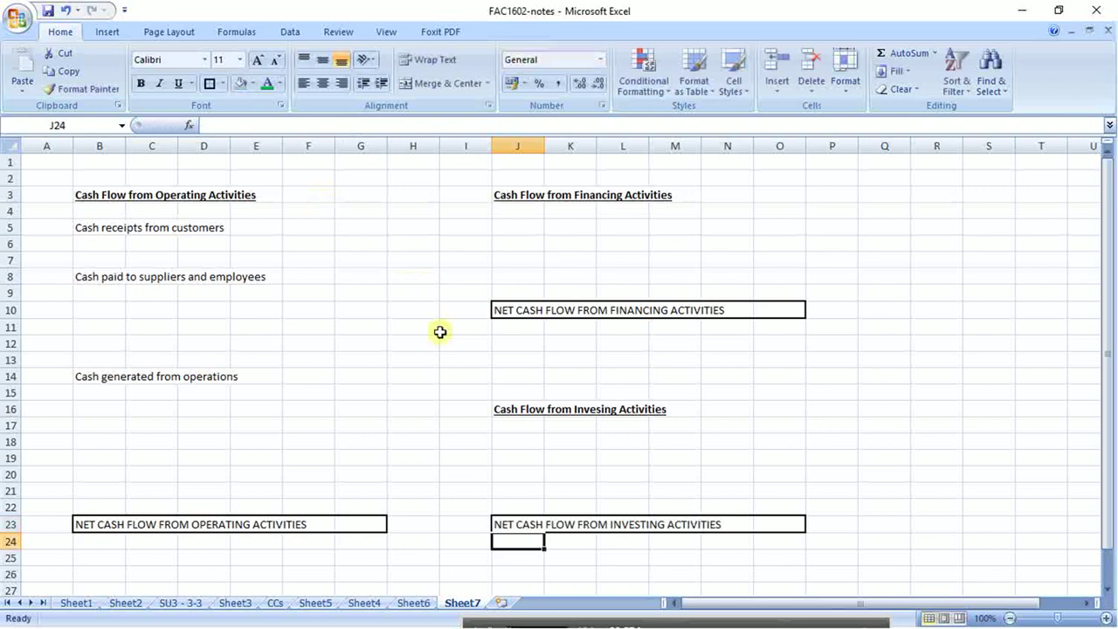
drag(439, 326, 410, 327)
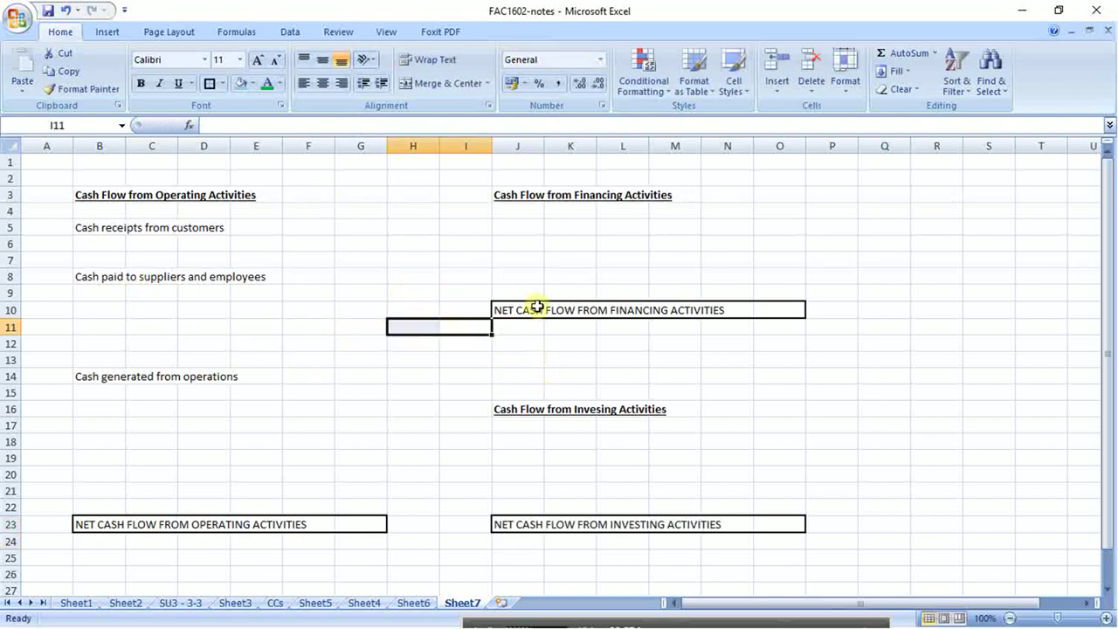
- Enter the line item "inflow from additional capital contributions (78600)" in J4 under the financing activities heading
click(517, 213)
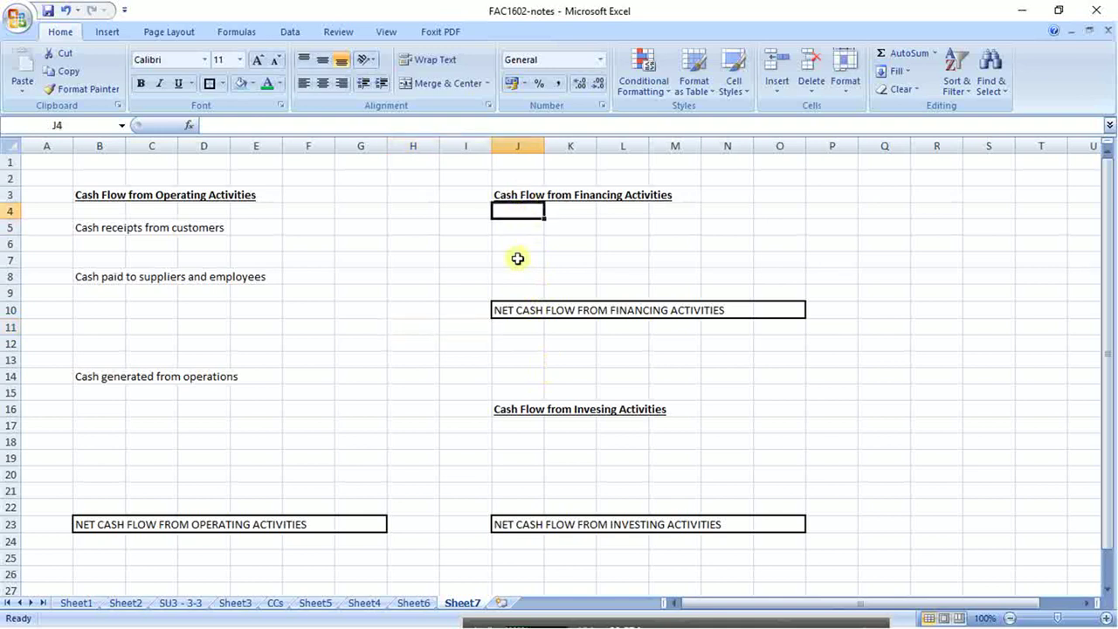
text(inflow from )
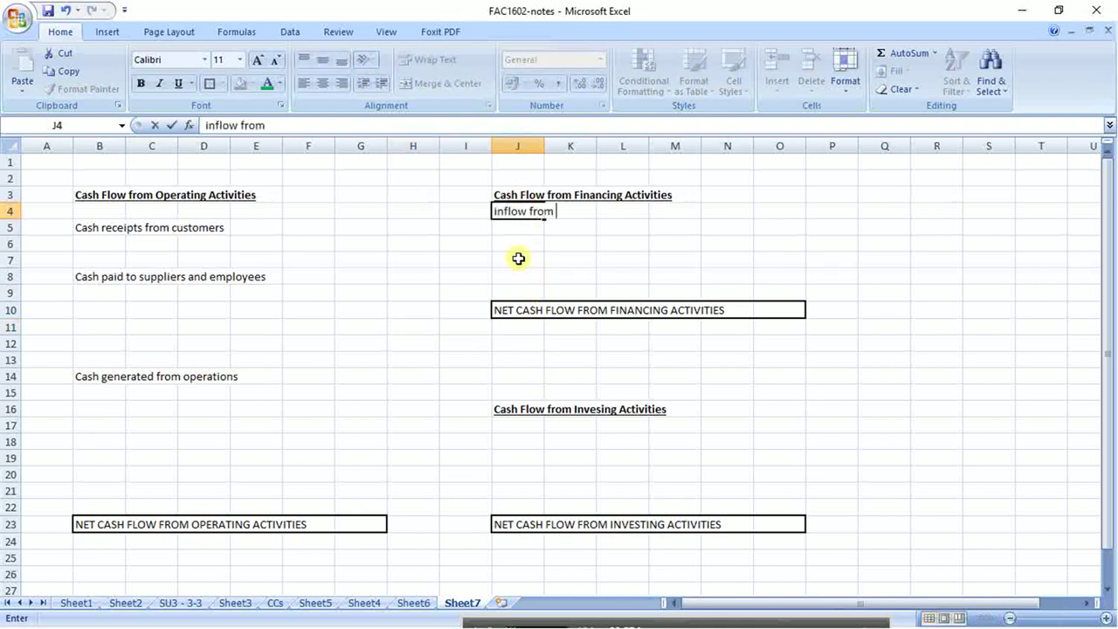
text(additional)
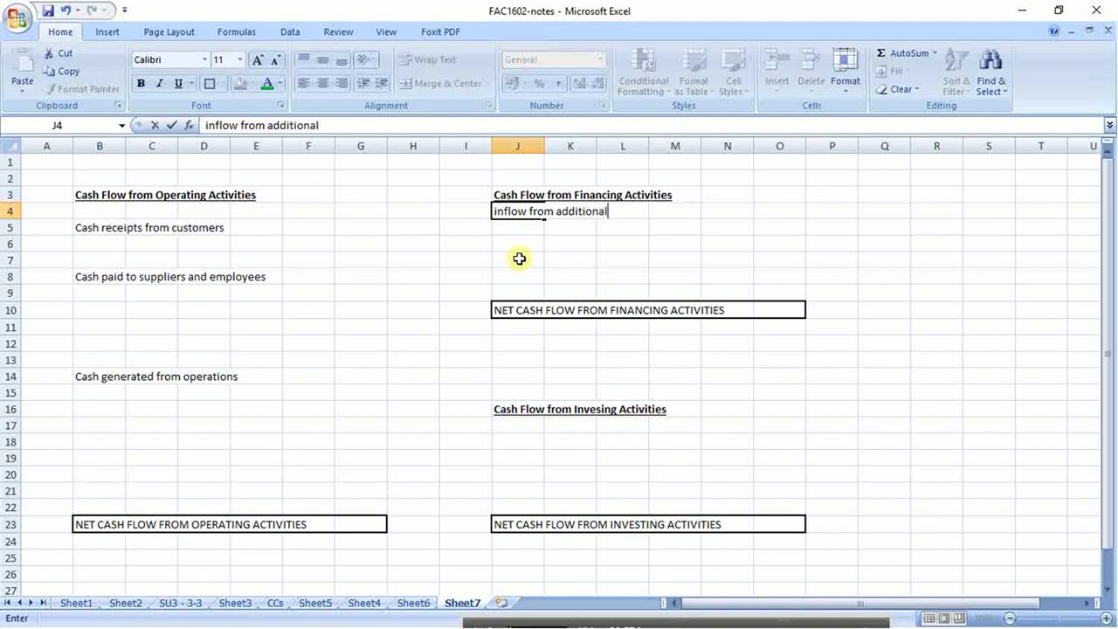
text( capital co)
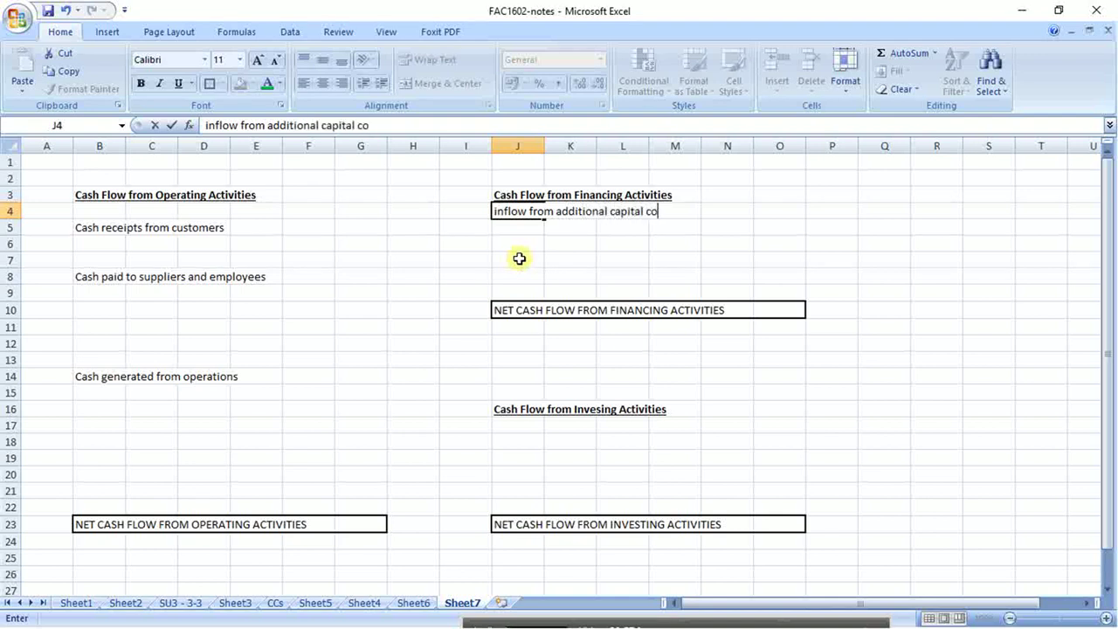
text(ntributions ()
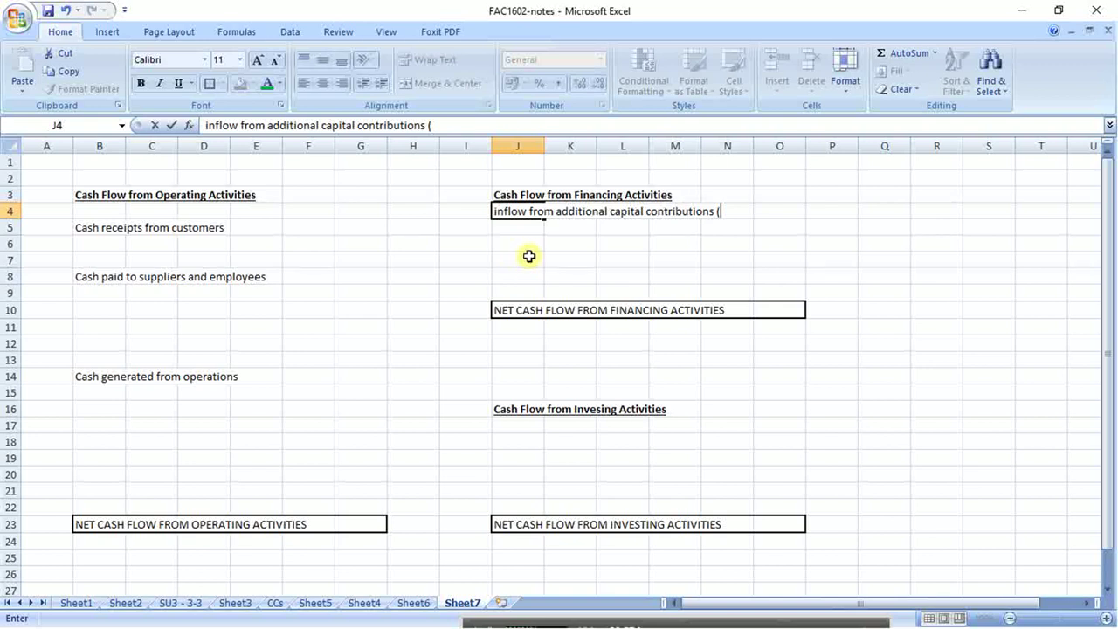
text(78600))
key(Return)
- Enter the amount 78600 in O4 for the additional capital contributions line
key(Up)
key(Right)
key(Right)
key(Right)
key(Right)
key(Right)
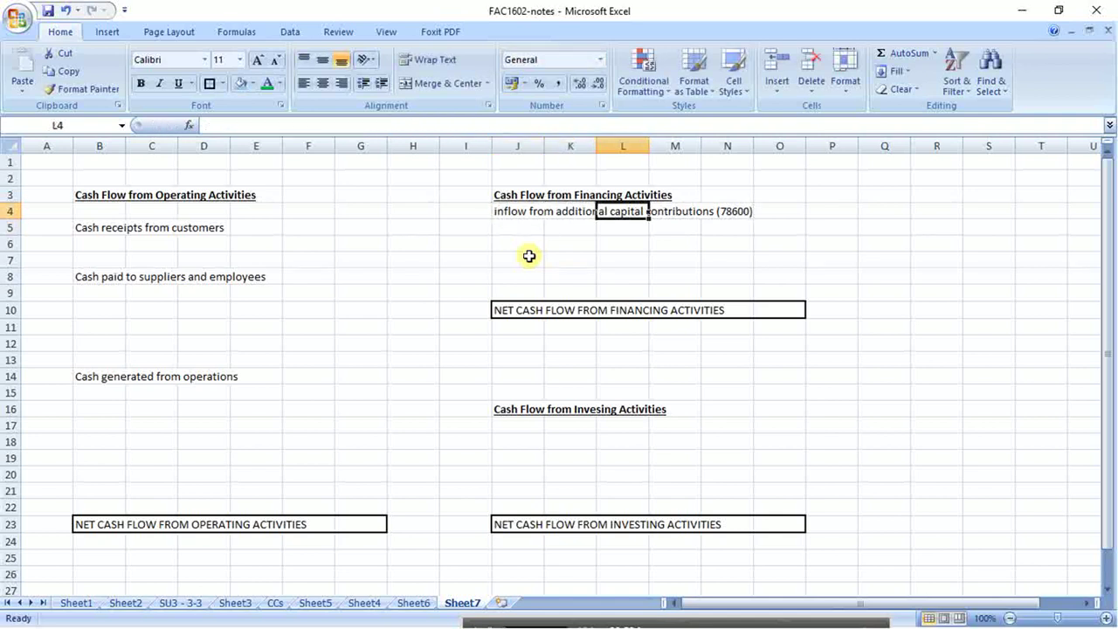
text(78600)
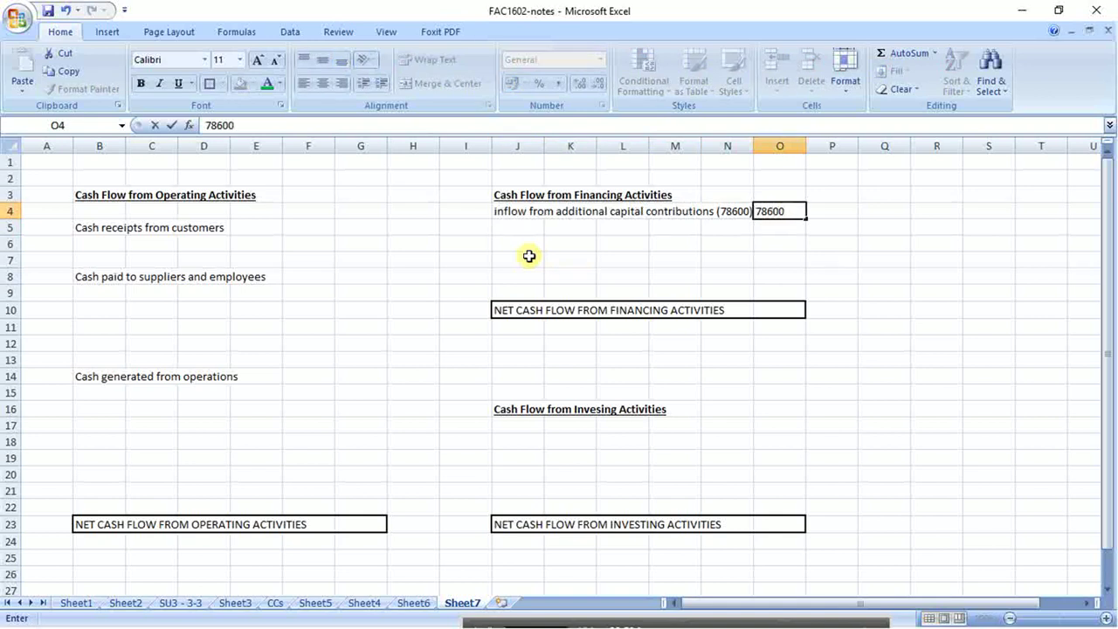
key(Return)
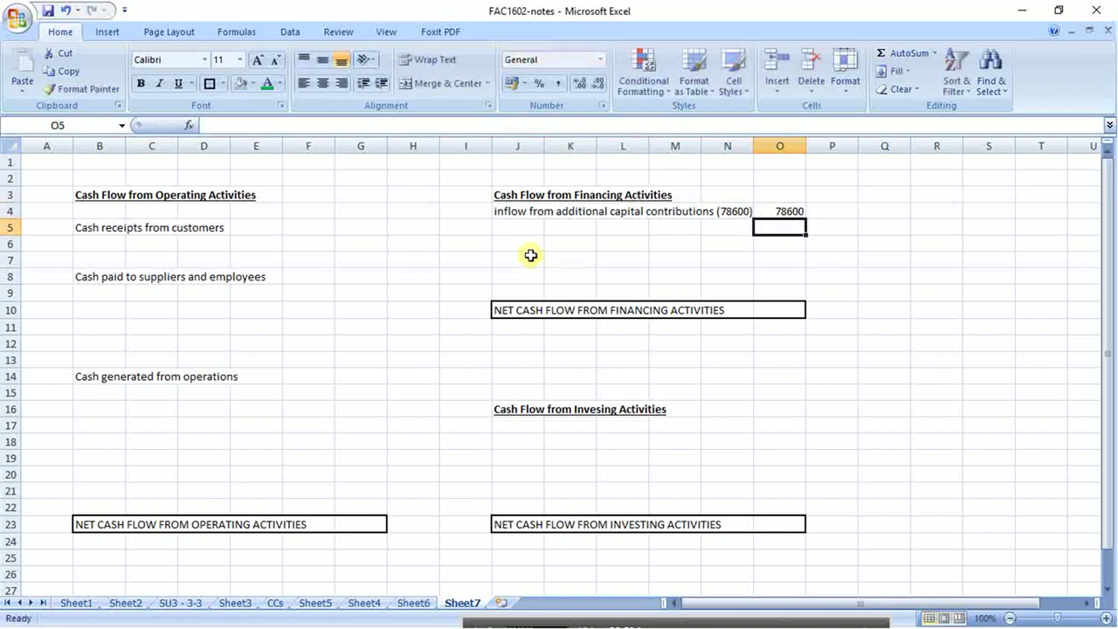
- Put a box border around R3:W3 as the title row of a T-account
key(Right)
key(Right)
key(Right)
key(Right)
key(Right)
key(Right)
key(Right)
key(Right)
key(Right)
key(Left)
key(Left)
key(Left)
key(Left)
key(Left)
key(Left)
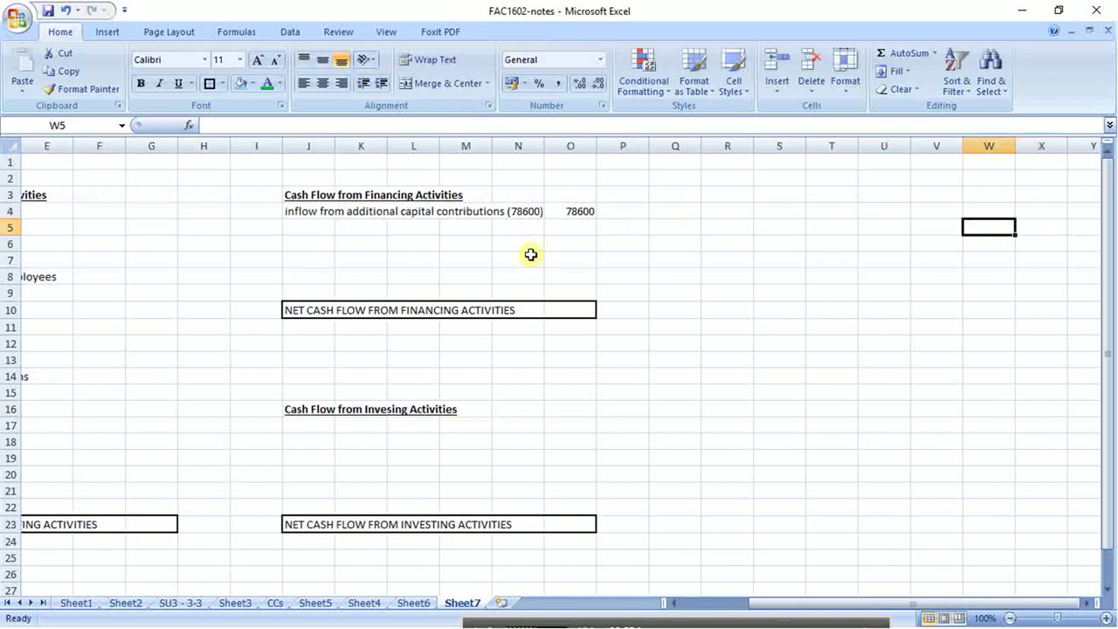
key(Up)
key(Up)
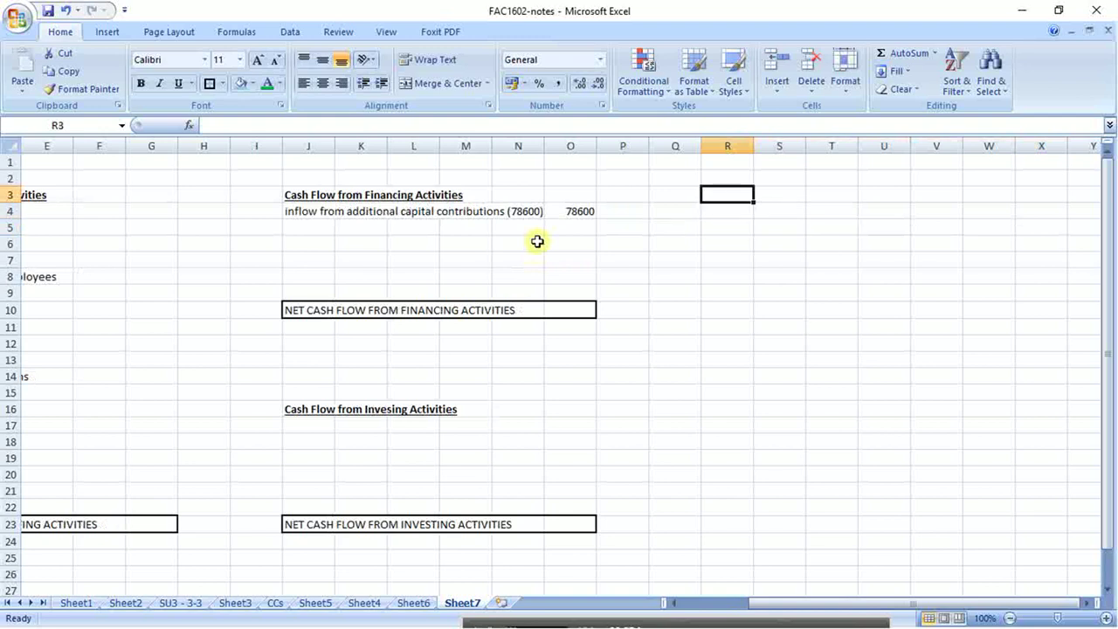
key(shift+Right)
key(shift+Right)
key(shift+Right)
key(shift+Right)
key(shift+Right)
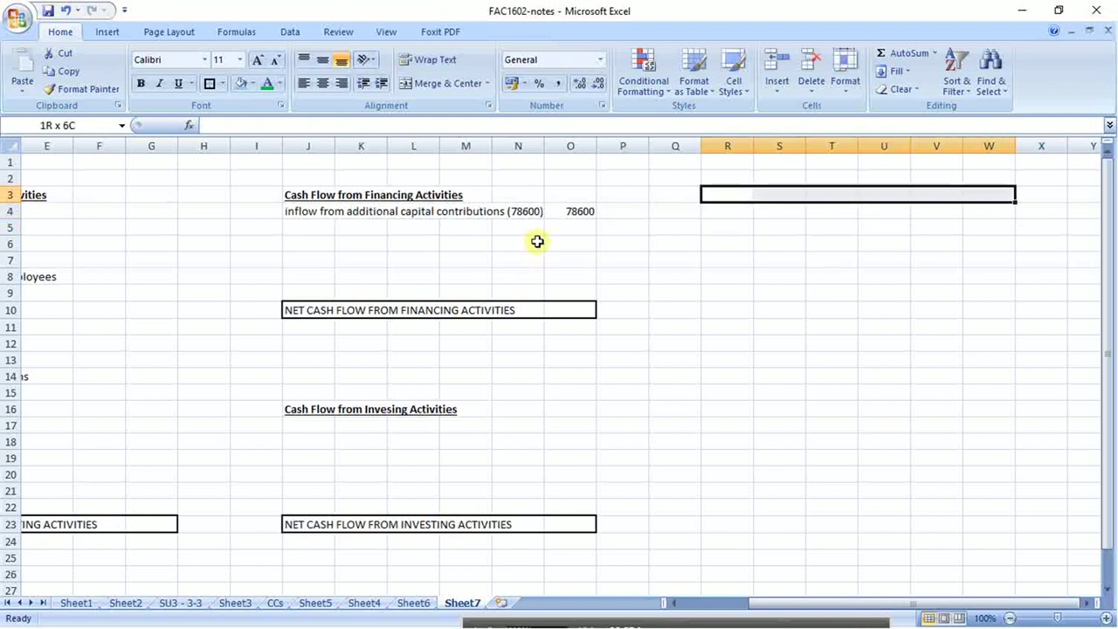
click(209, 83)
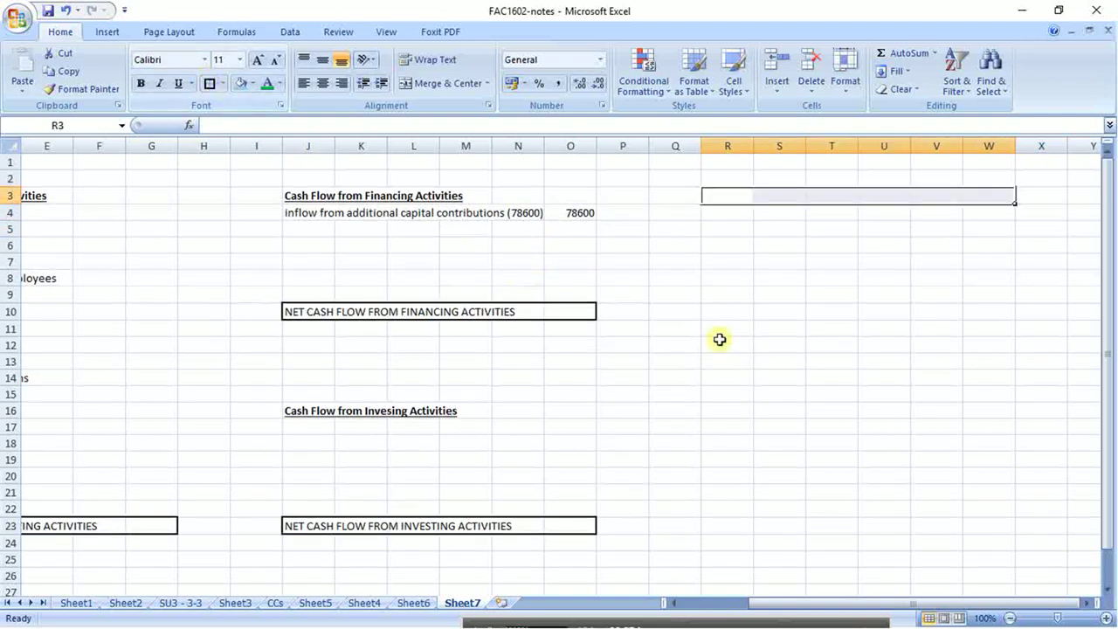
- Put box borders around R4:T9 and U4:W9 to form the two sides of the T-account
drag(728, 212, 840, 297)
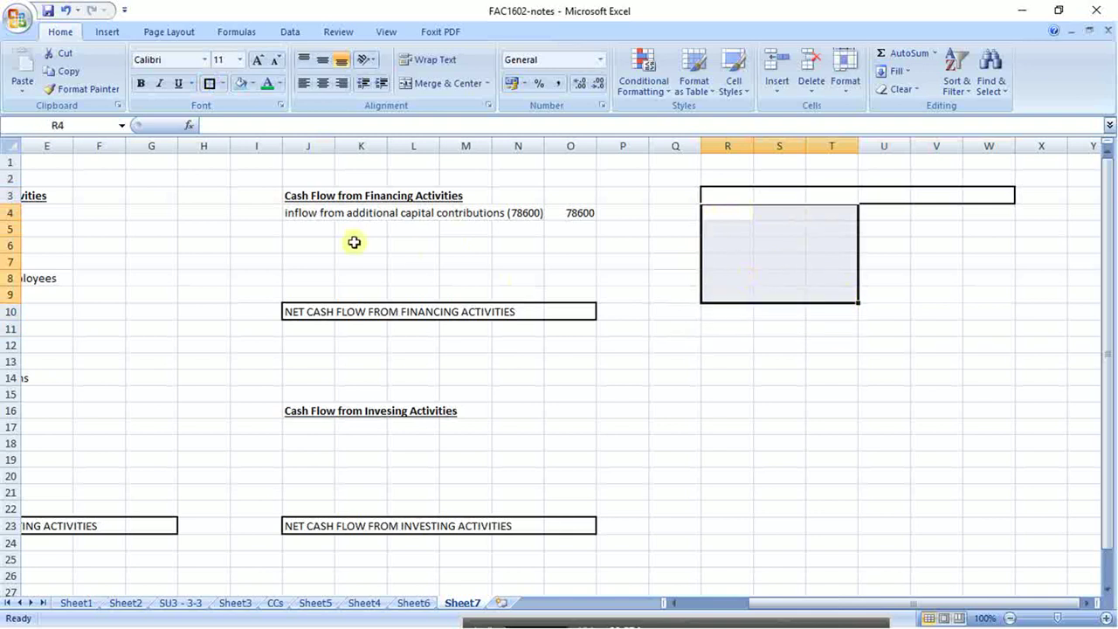
click(210, 83)
drag(899, 207, 982, 295)
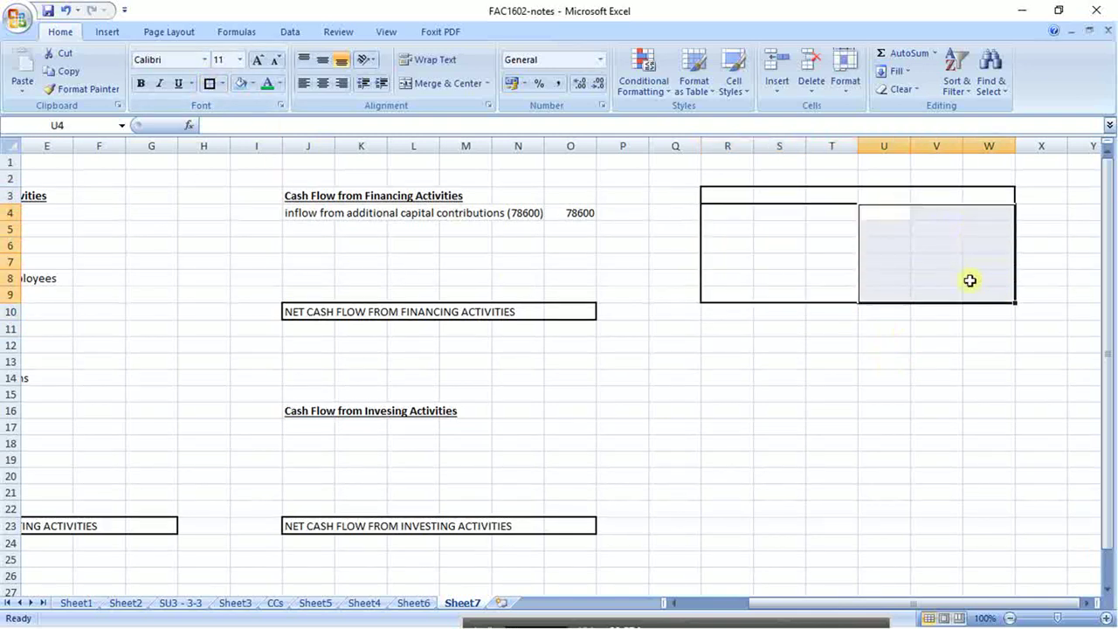
click(210, 83)
- Copy the empty T-account from R3:W9 to directly below it, starting at R10
click(758, 294)
drag(735, 195, 963, 300)
key(ctrl+c)
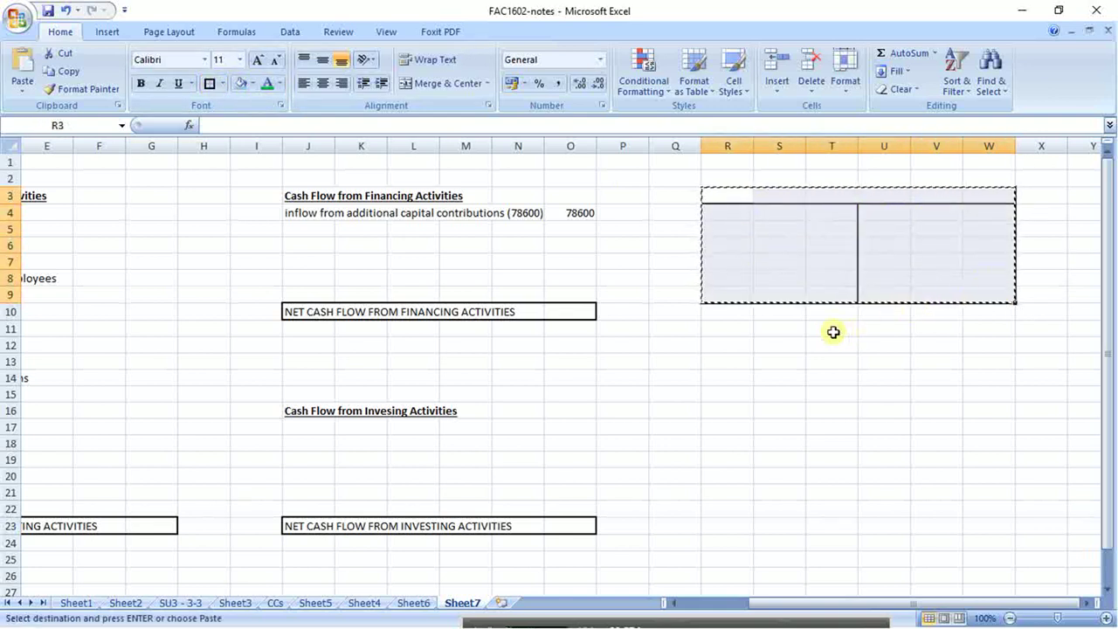
click(735, 314)
key(ctrl+v)
- Merge and center the title row R3:W3 and copy the merged row to R10 for the second T-account
drag(731, 202, 983, 196)
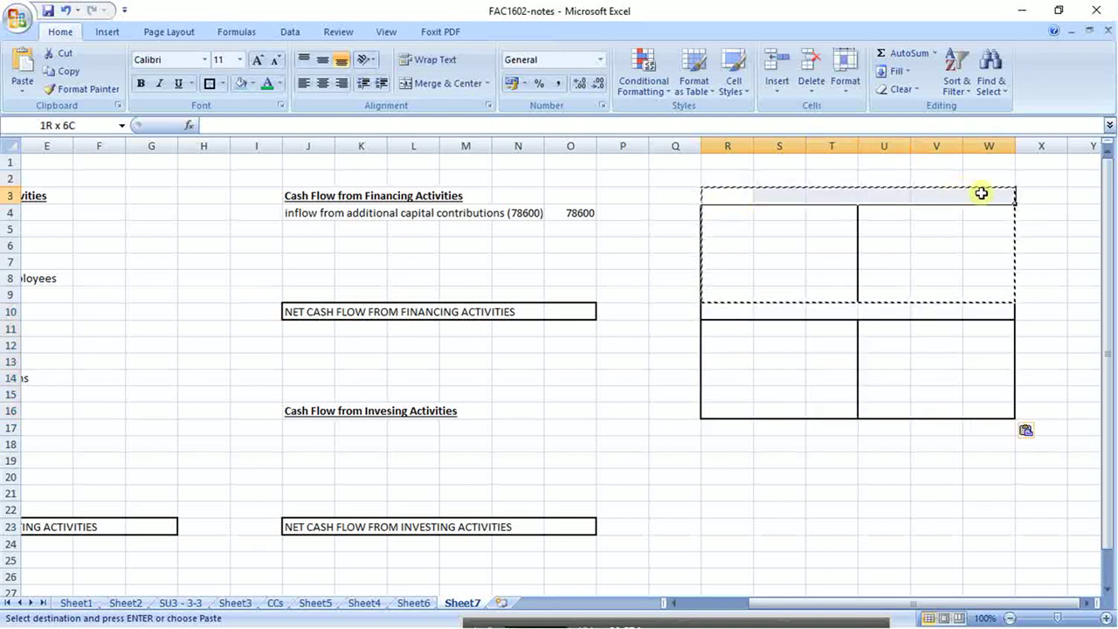
click(454, 87)
click(739, 309)
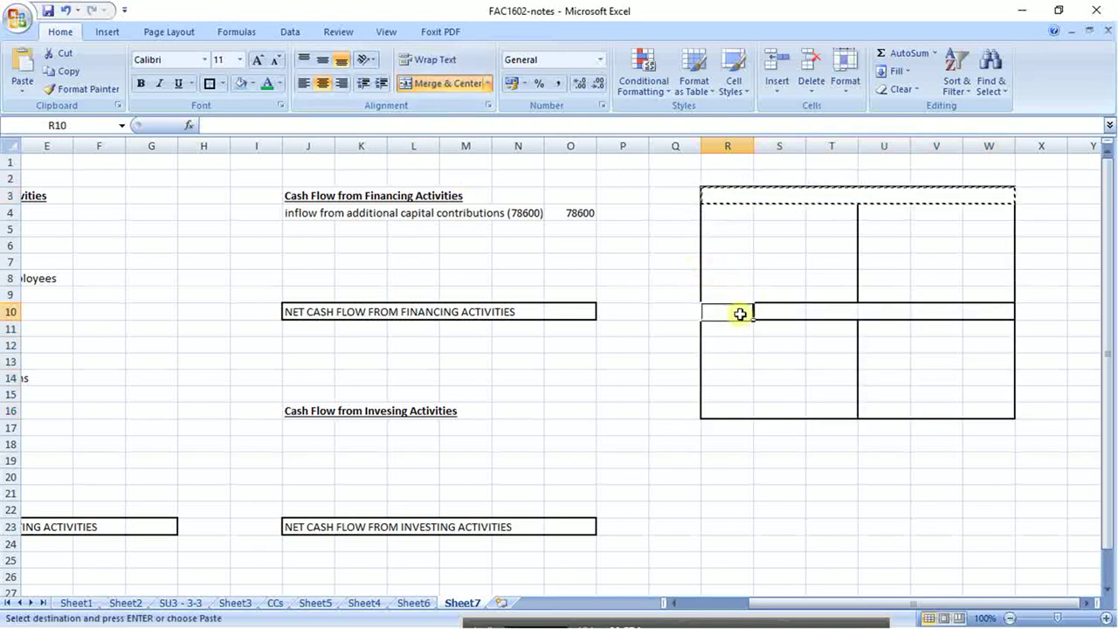
key(ctrl+v)
click(768, 199)
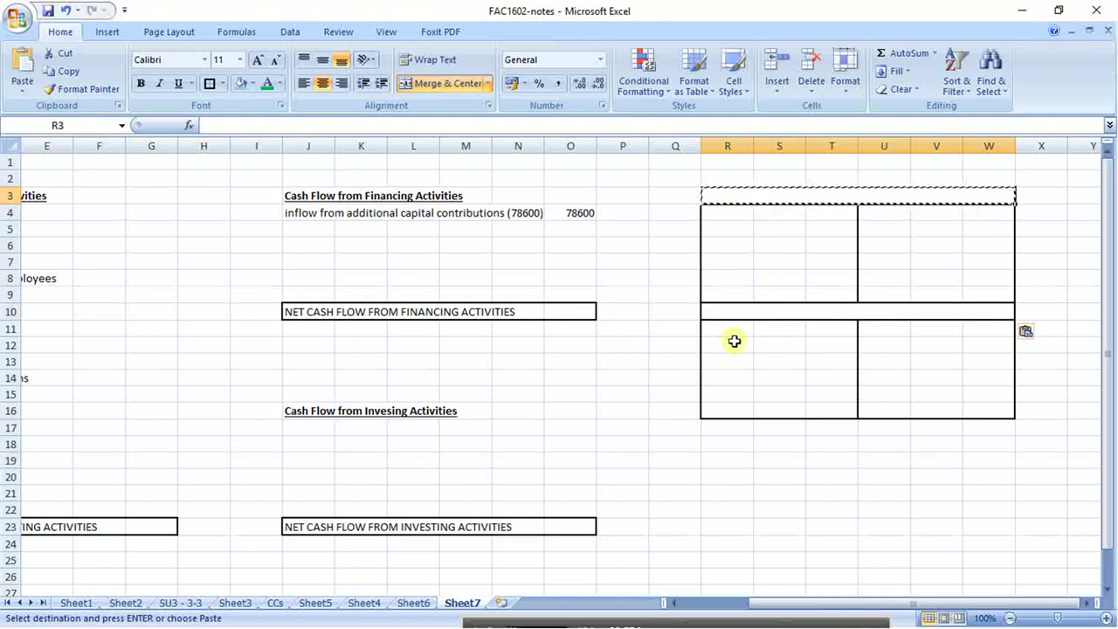
- Title the upper T-account INVENTORY in R3 and the lower T-account CREDITORS in R10
text(INVENTORY)
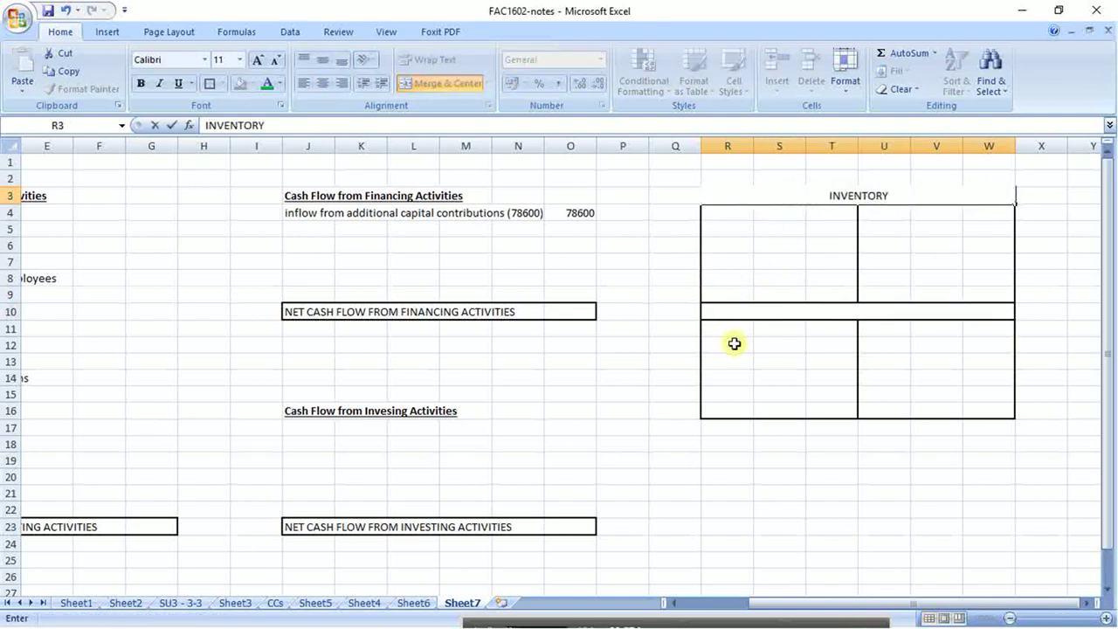
key(Return)
key(Return)
key(Return)
key(Return)
key(Return)
key(Return)
key(Return)
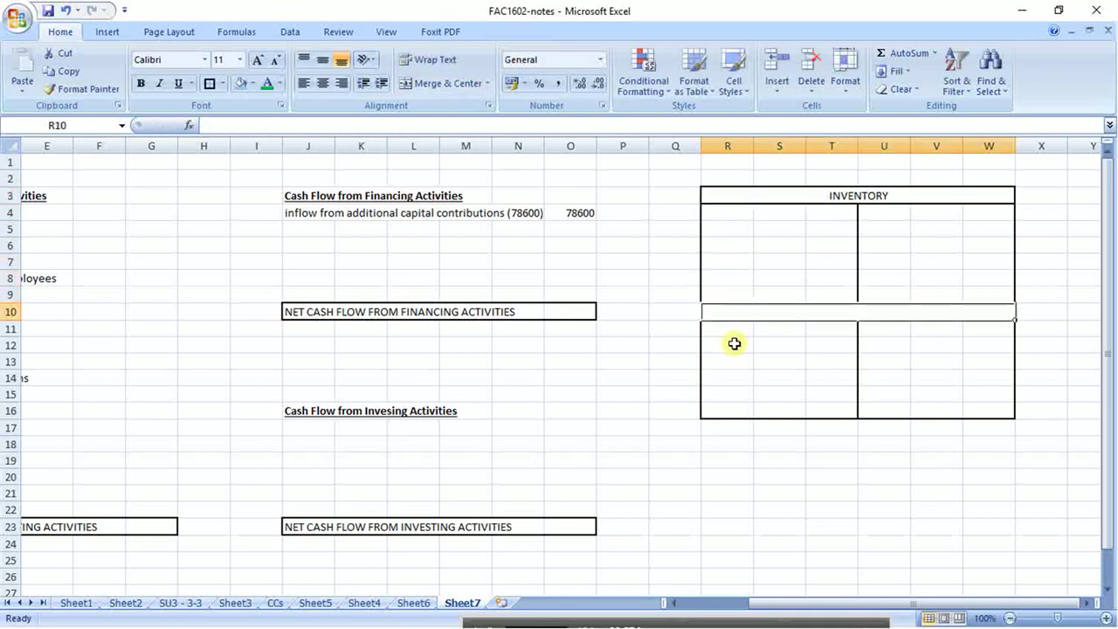
text(CREDITORS)
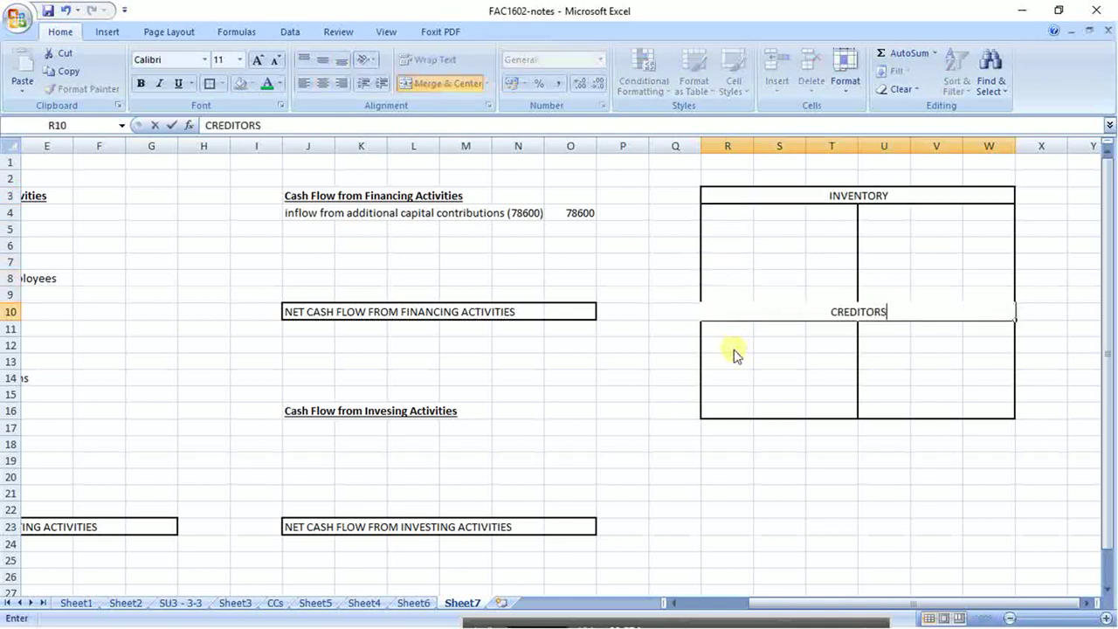
key(Return)
- Enter the label "bal" in R4, R9 and U7 of the inventory T-account
click(725, 212)
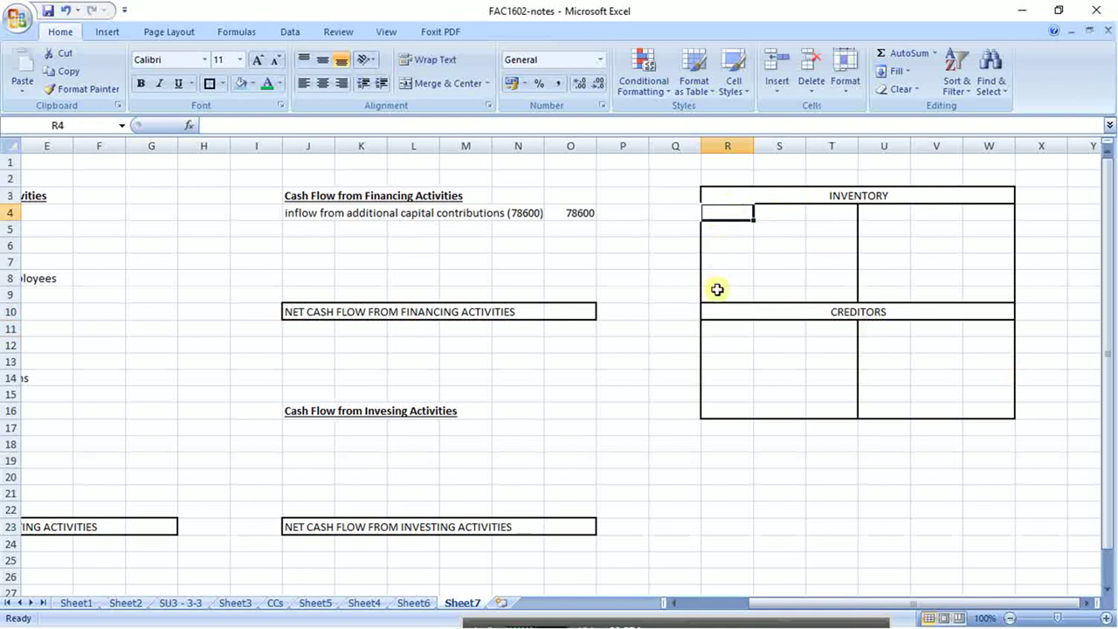
text(bal)
key(Return)
key(Return)
key(Return)
key(Return)
key(Return)
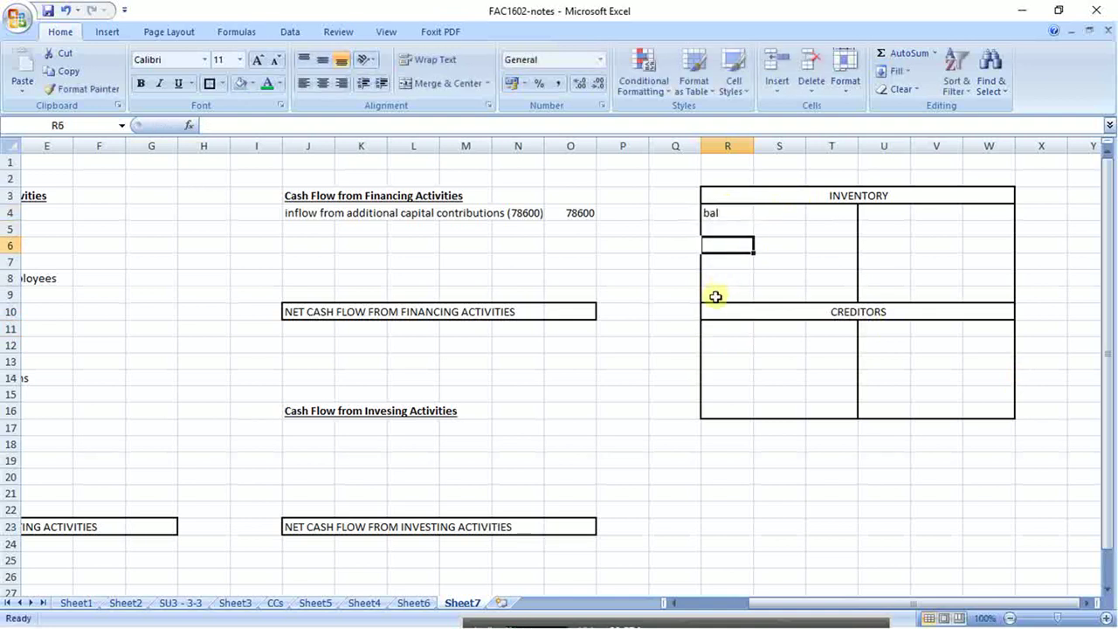
text(bal)
key(Up)
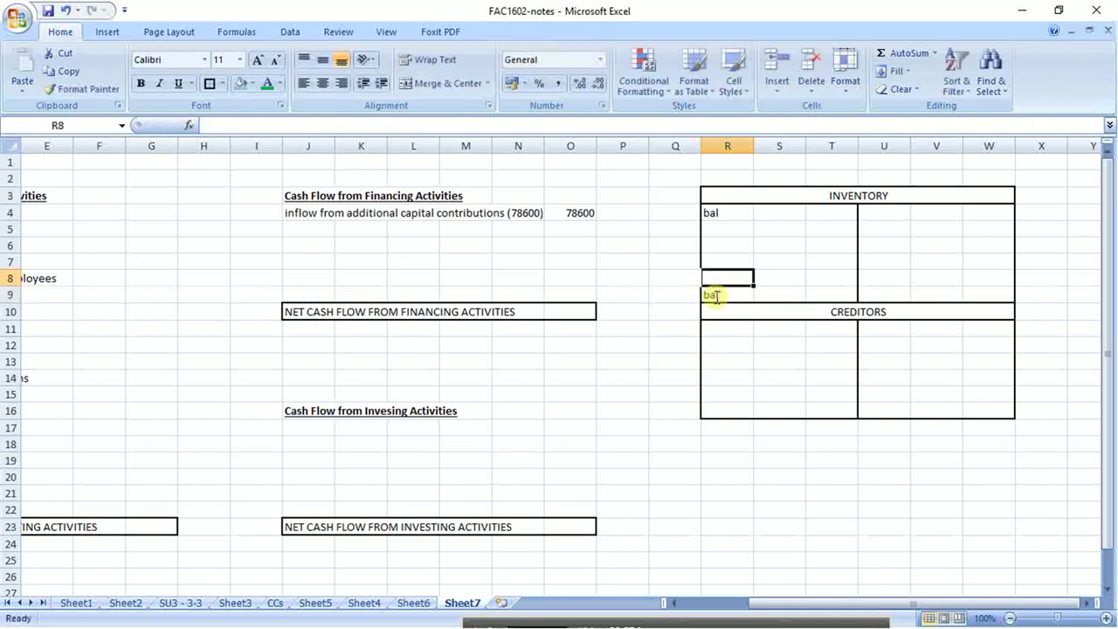
key(Up)
key(Right)
key(Right)
key(Right)
text(ba)
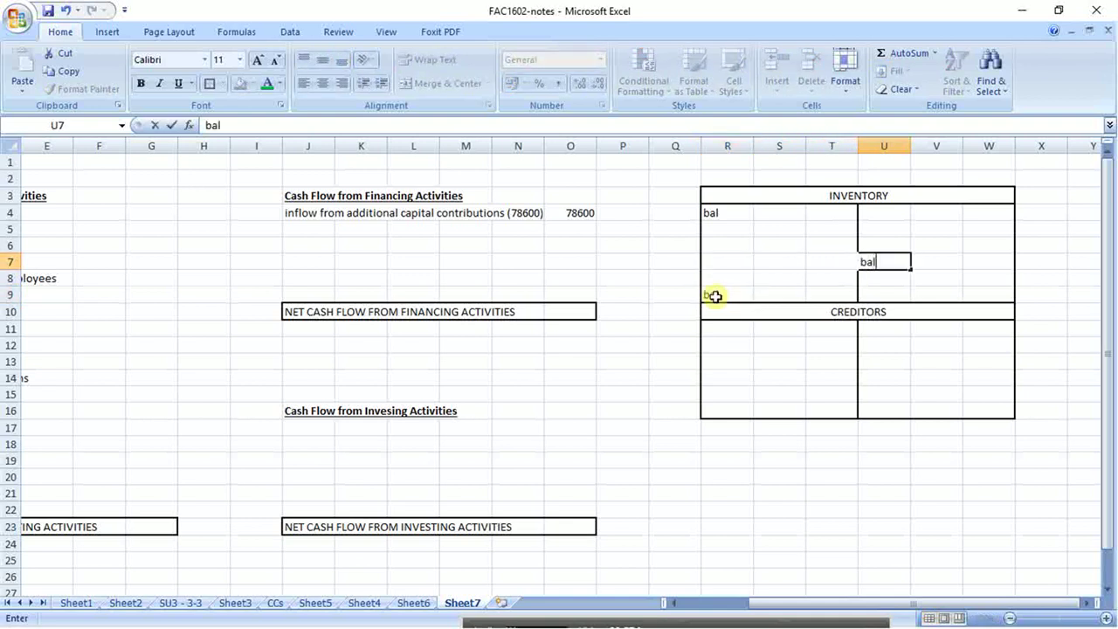
key(Up)
- Enter 150600 as the opening inventory balance in T4
key(Up)
key(Up)
key(Left)
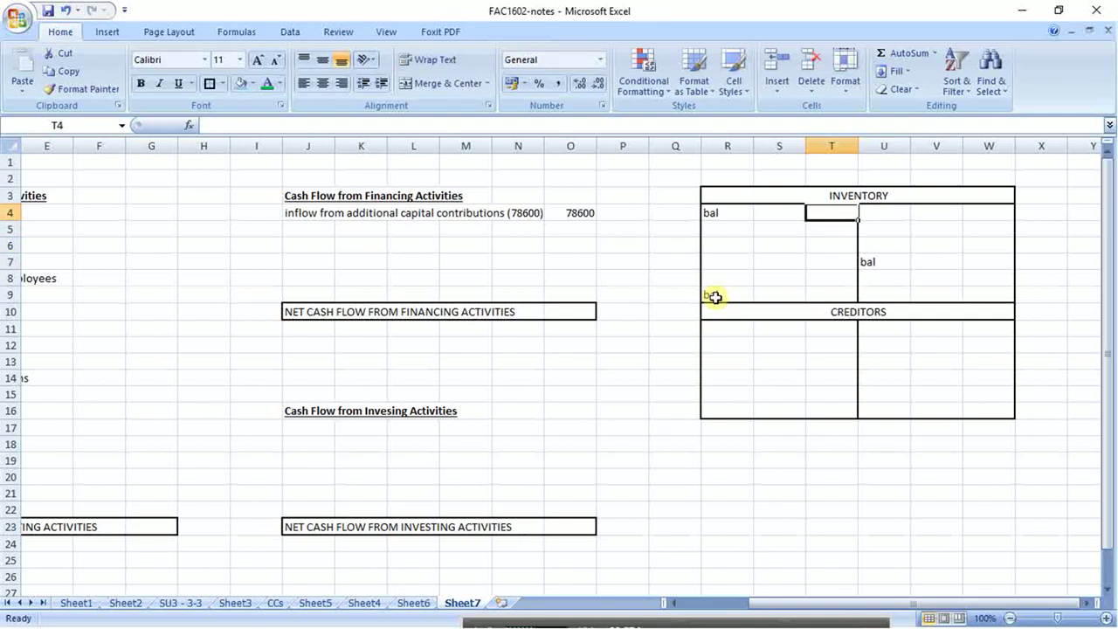
text(150600)
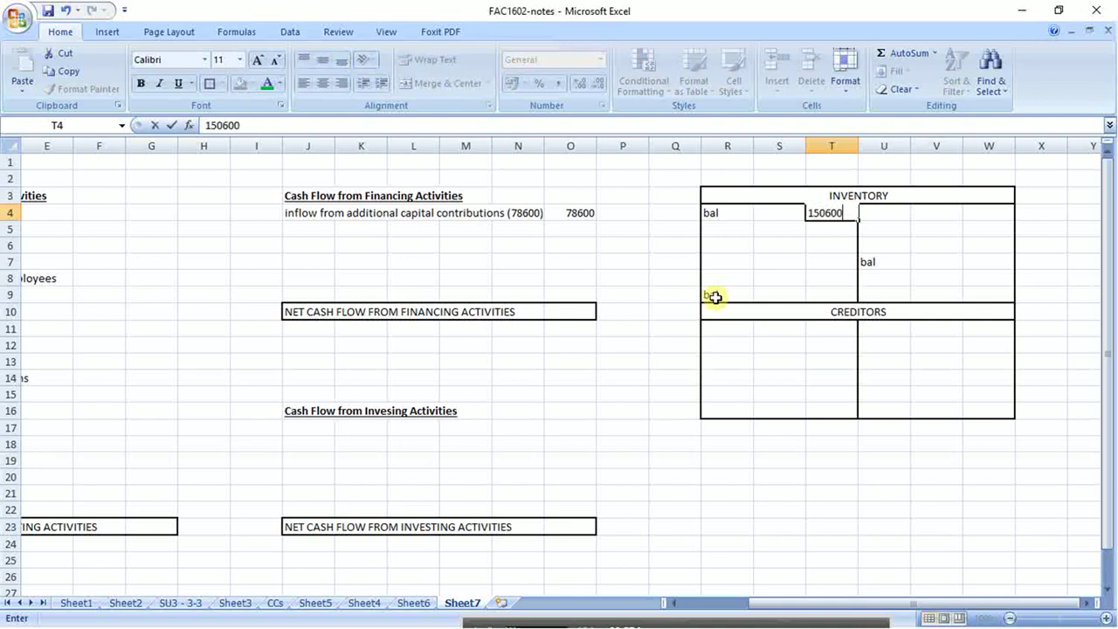
key(Return)
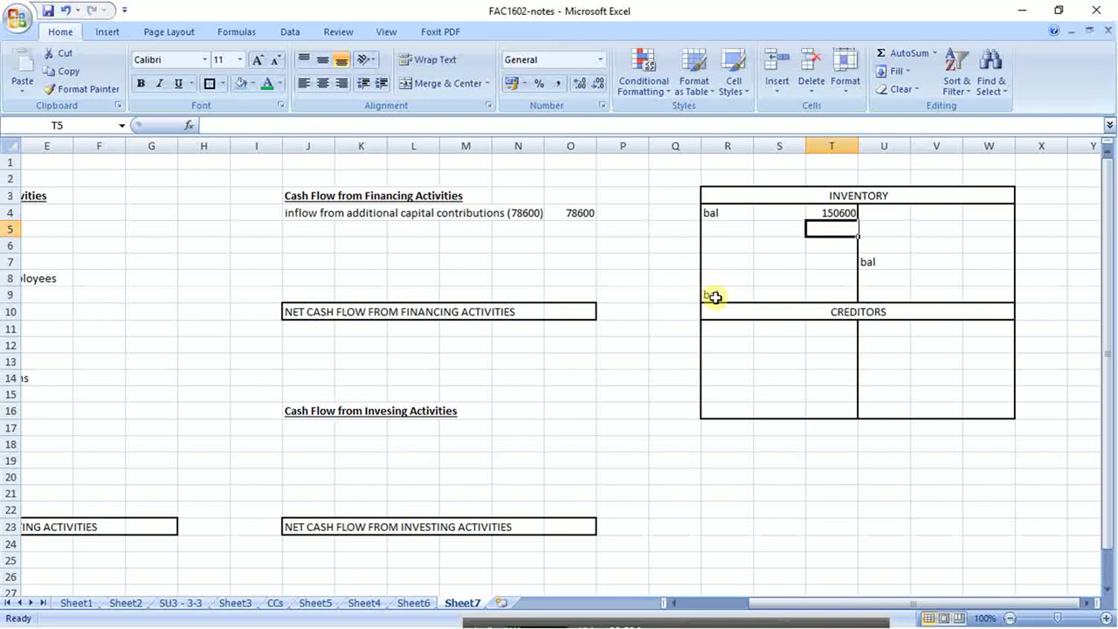
- Enter 144000 in T9 as the inventory balance brought down
key(Down)
key(Down)
key(Down)
key(Down)
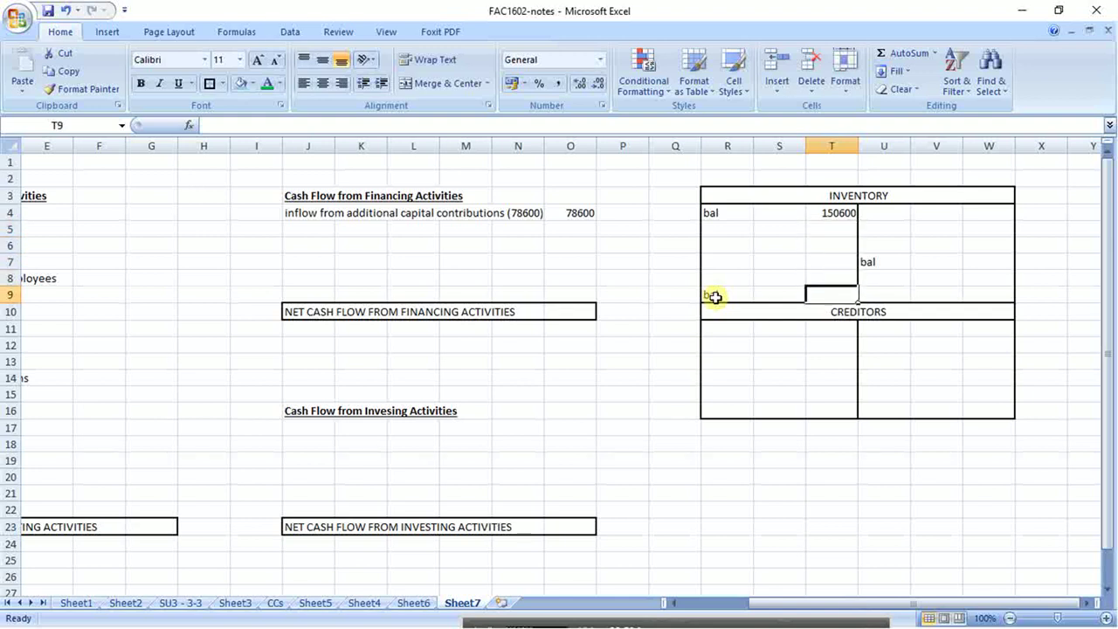
text(144)
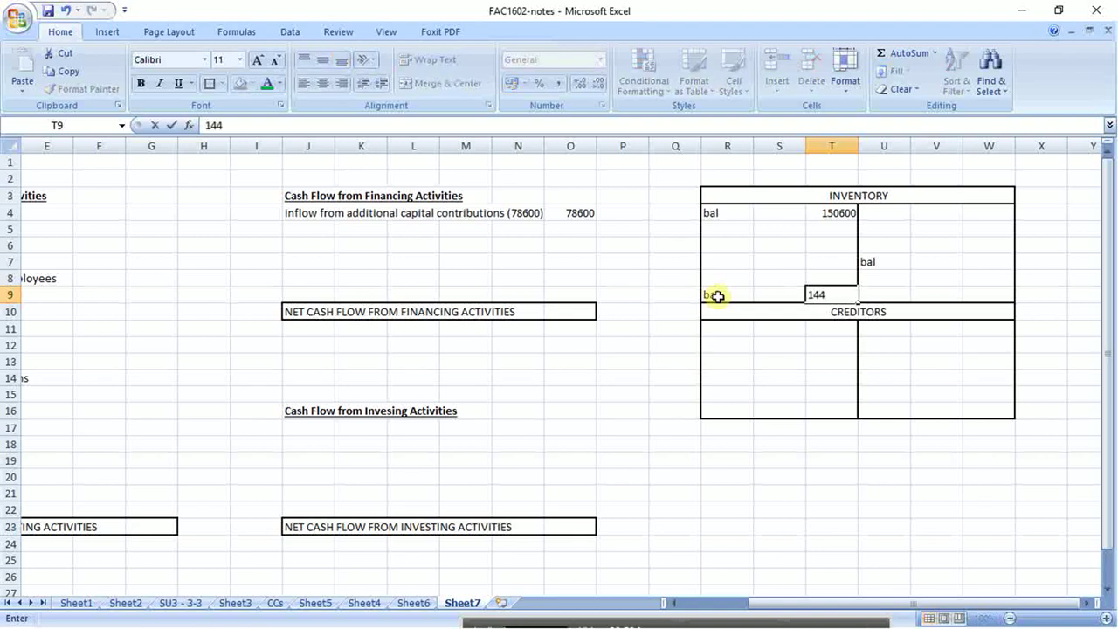
text(000)
key(Return)
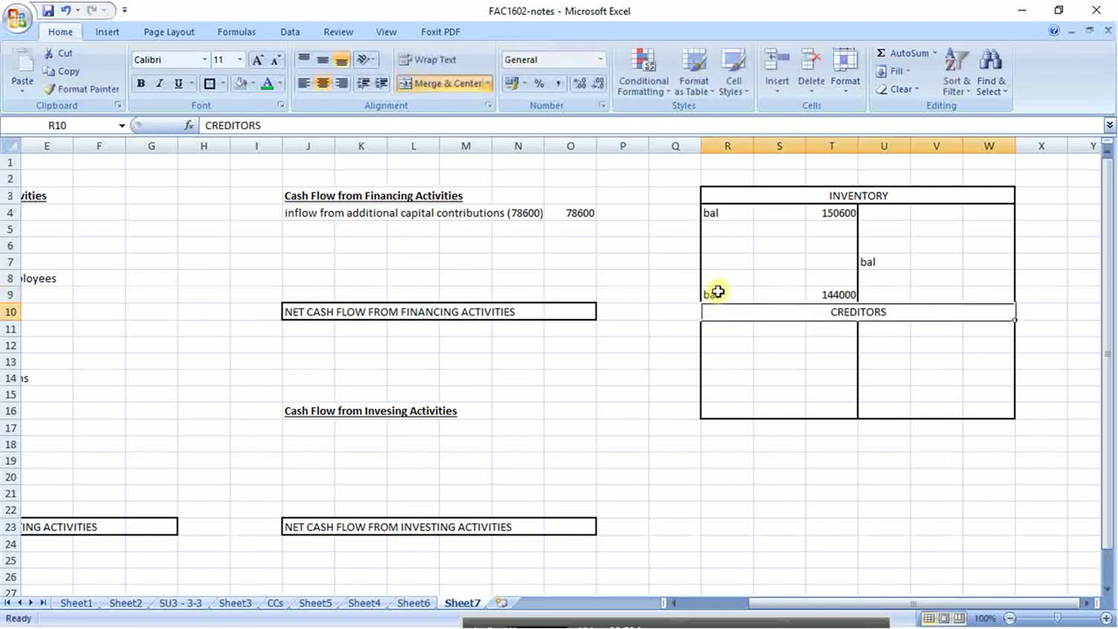
- Enter 144000 in W7 as the closing inventory balance on the credit side
key(Up)
key(Up)
key(Up)
key(Right)
key(Right)
text(144000)
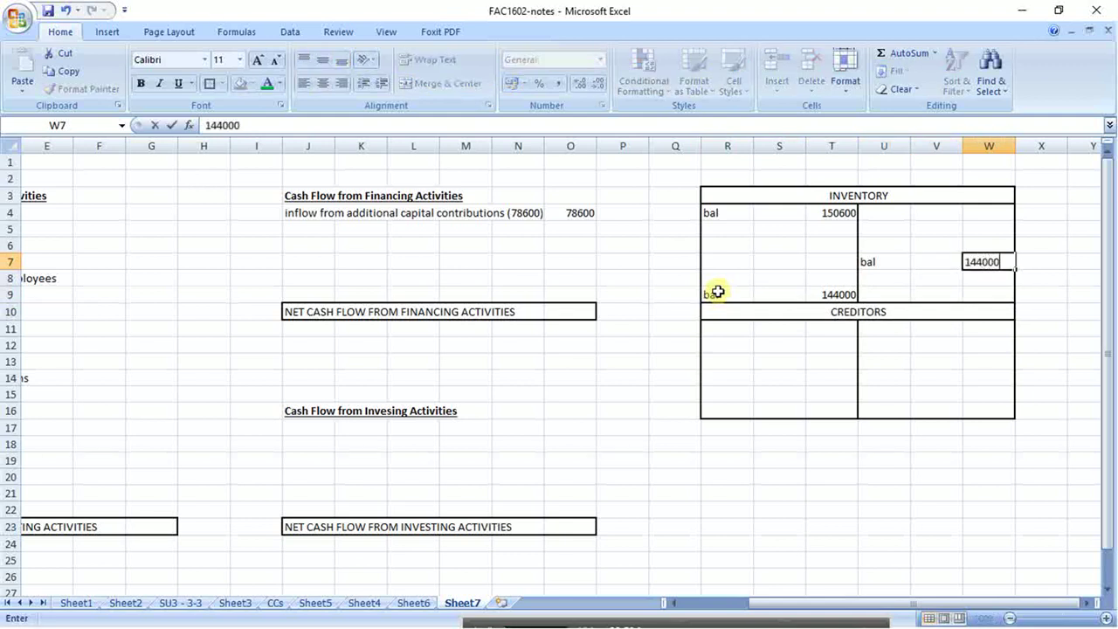
key(Return)
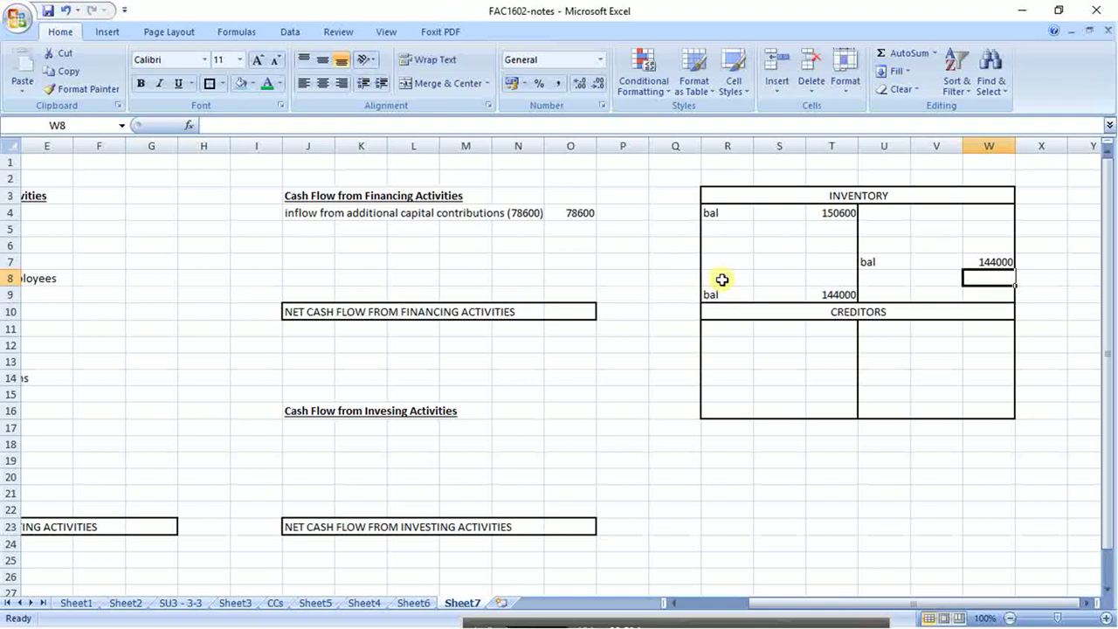
- Add a "cost of sale" entry in U4 on the inventory credit side with the amount 294540 in W4
key(Up)
key(Up)
key(Up)
key(Up)
key(Left)
key(Left)
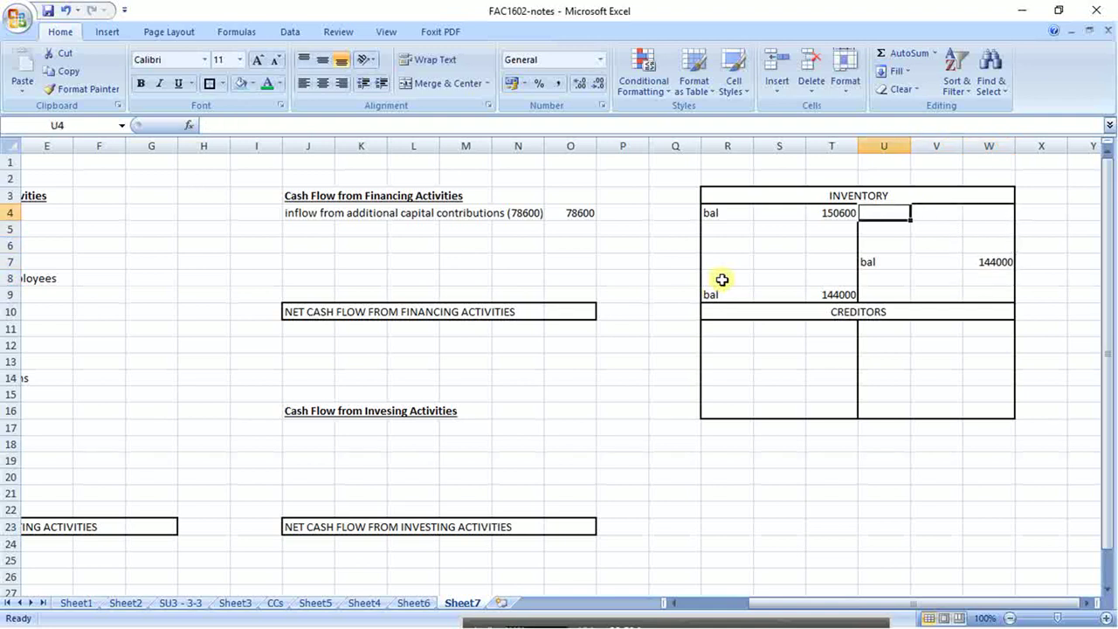
text(cost o)
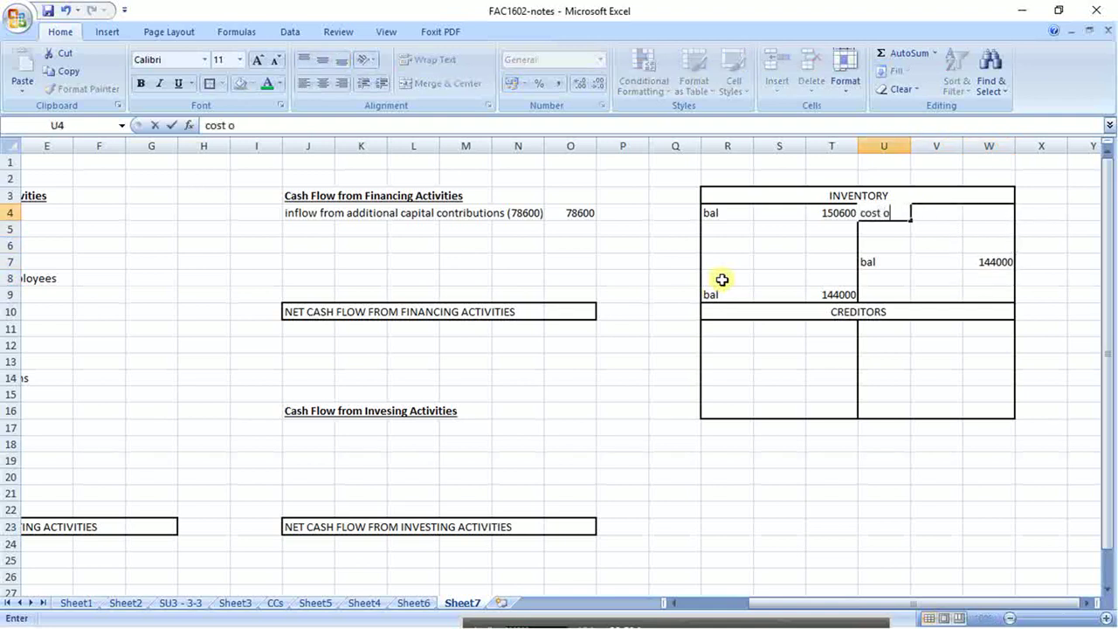
text(f sale)
key(Right)
key(Right)
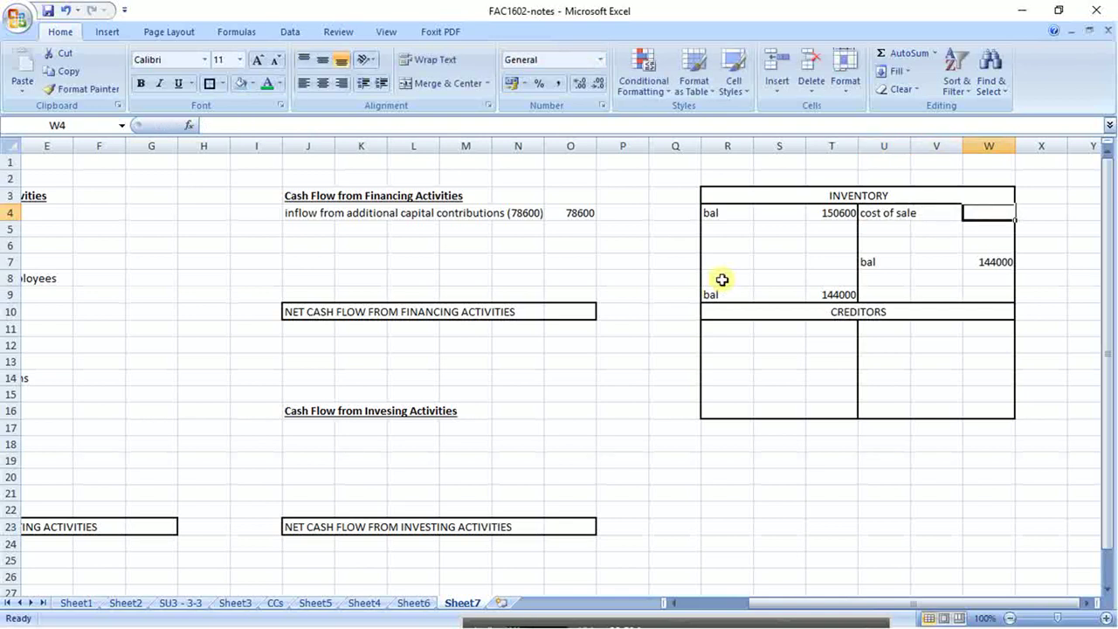
text(294)
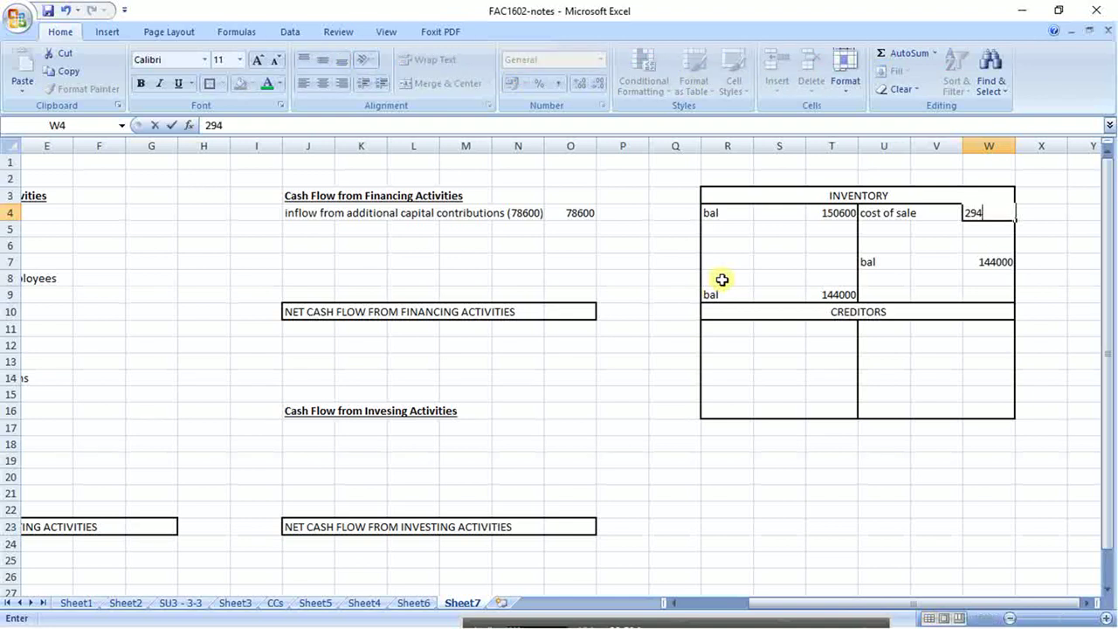
text(540)
key(Return)
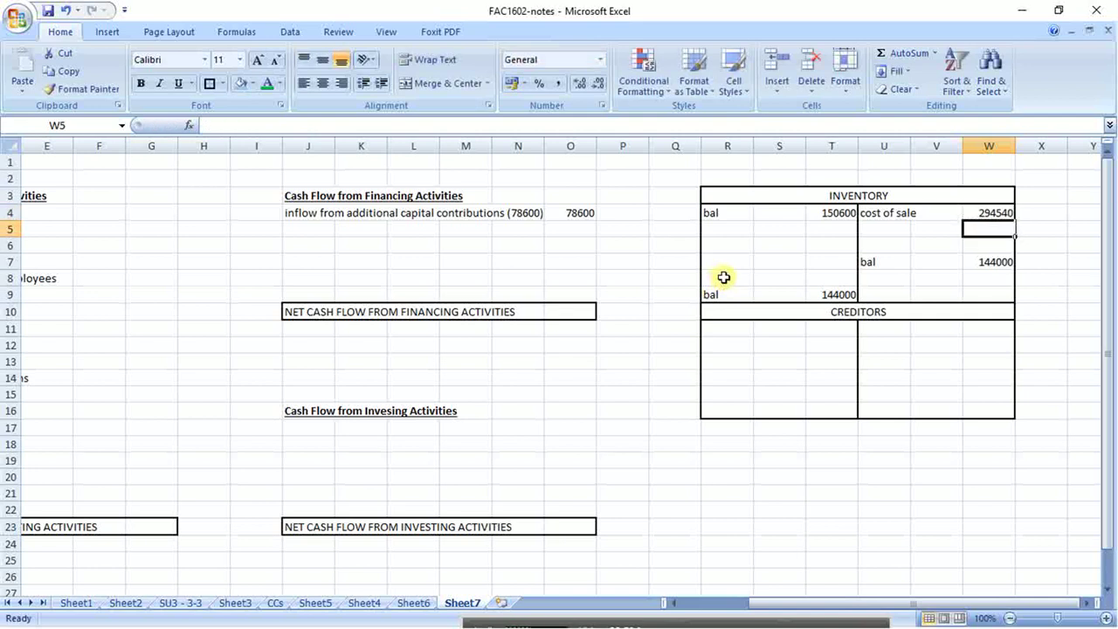
- Put box borders around the inventory account's total cells W8 and T8
key(Down)
key(Down)
key(Down)
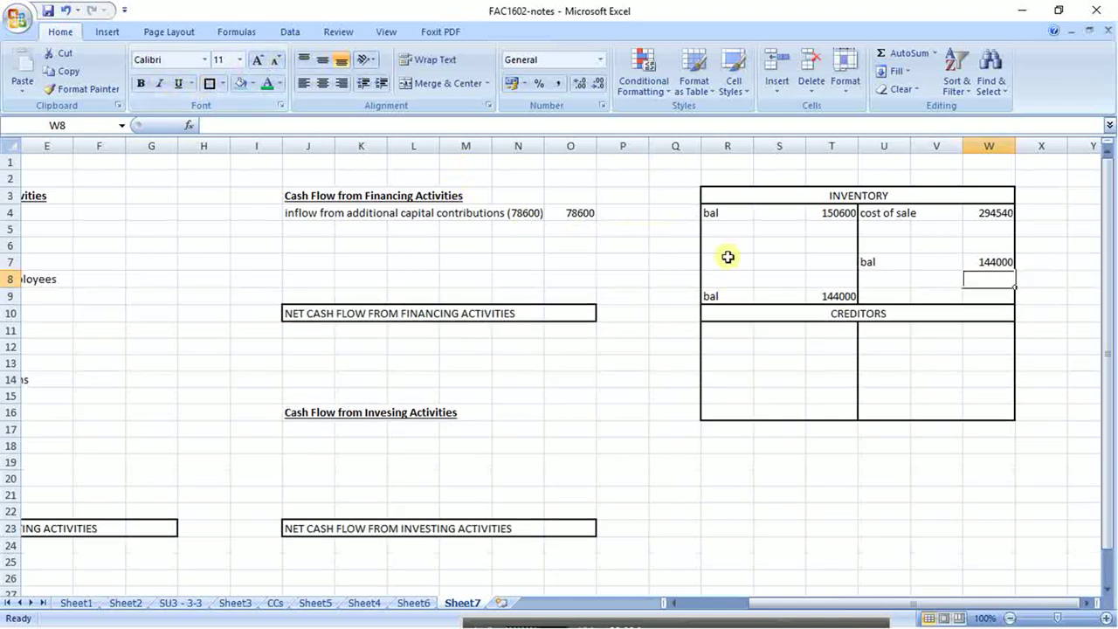
key(Left)
key(Left)
key(Left)
click(210, 83)
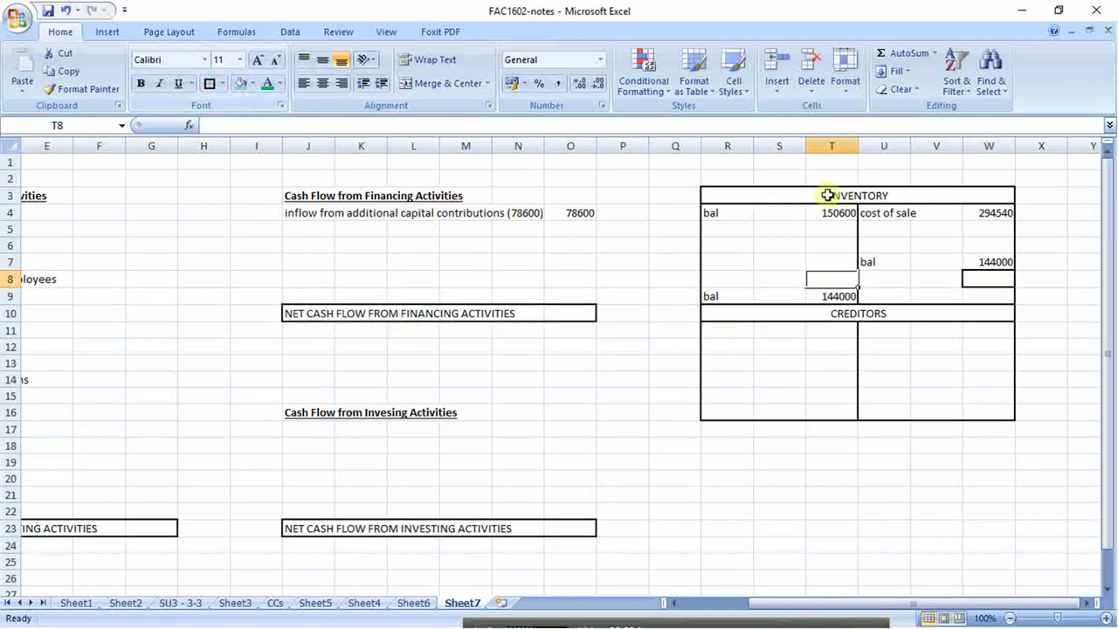
- Total the inventory credit side in W8 with the formula =SUM(W4:W7)
click(982, 275)
text(=s)
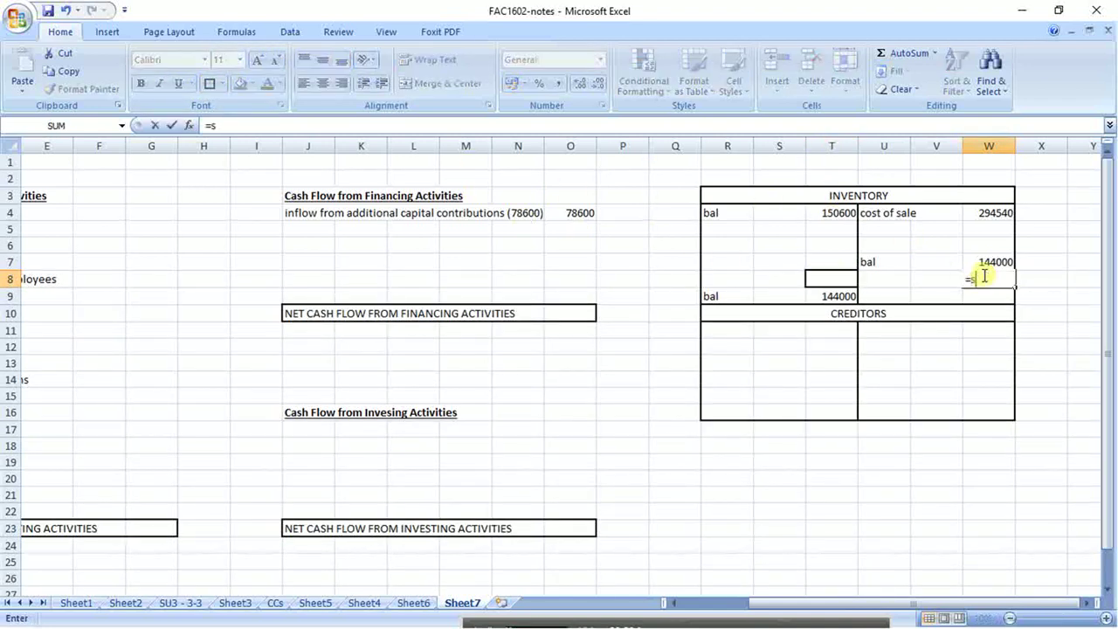
text(um()
key(Up)
key(shift+Up)
key(shift+Up)
key(shift+Up)
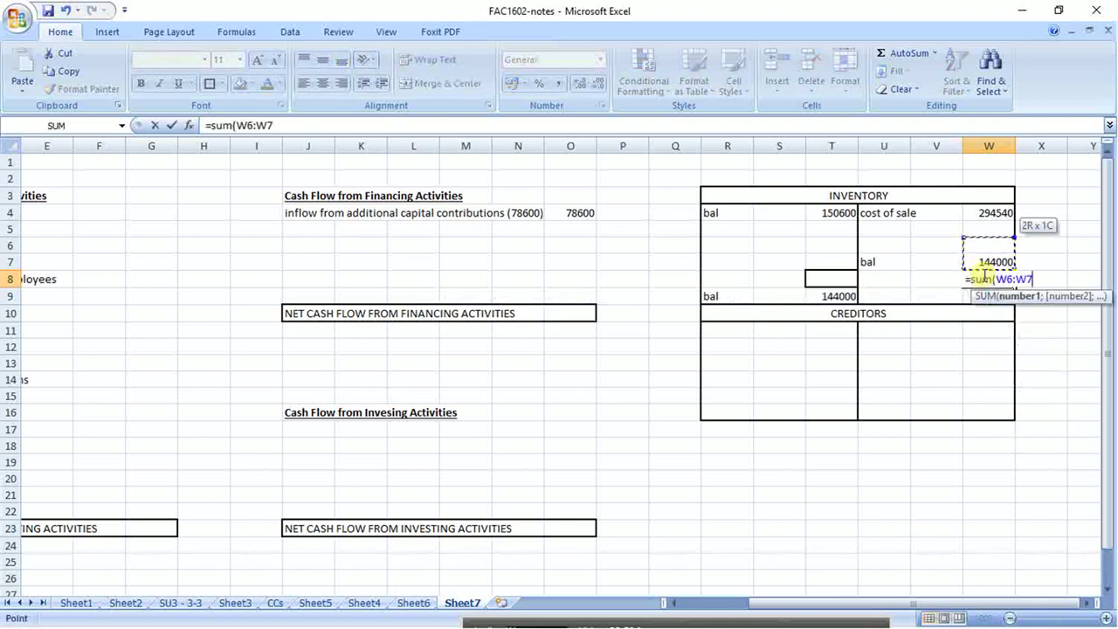
key(Return)
- Set the inventory debit total in T8 equal to the credit total with =W8
click(983, 276)
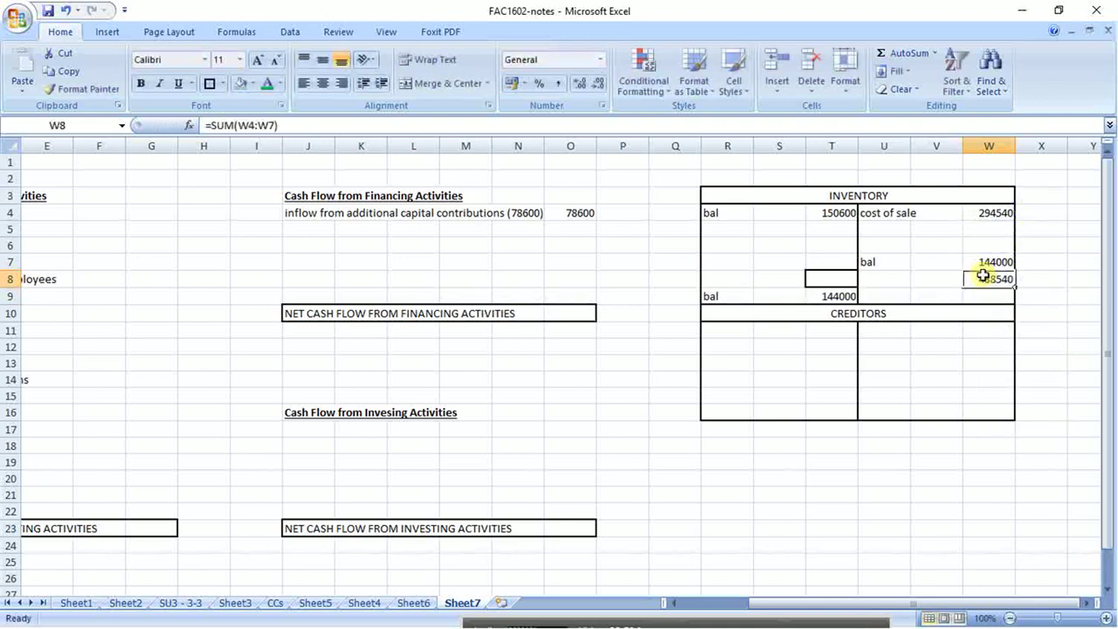
key(Left)
key(Left)
key(Left)
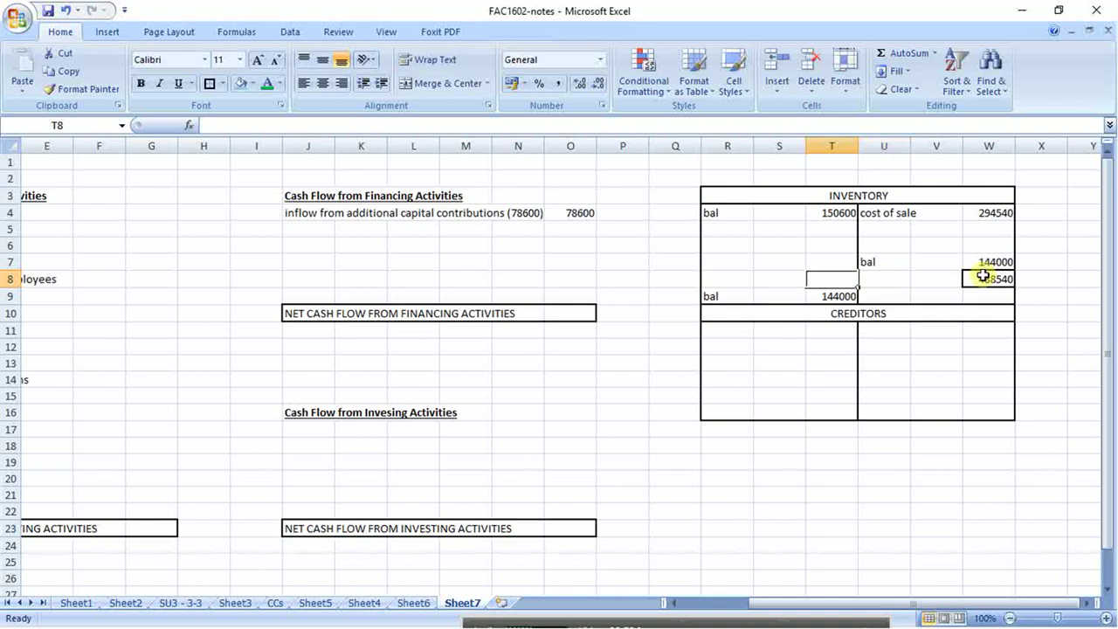
text(=)
key(Right)
key(Right)
key(Right)
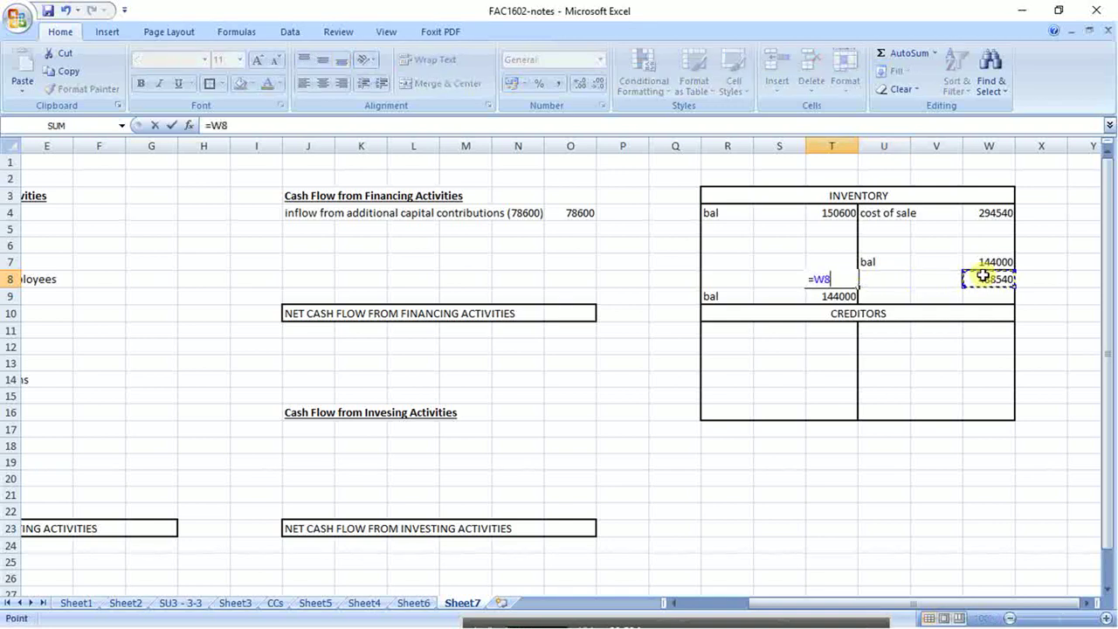
key(Return)
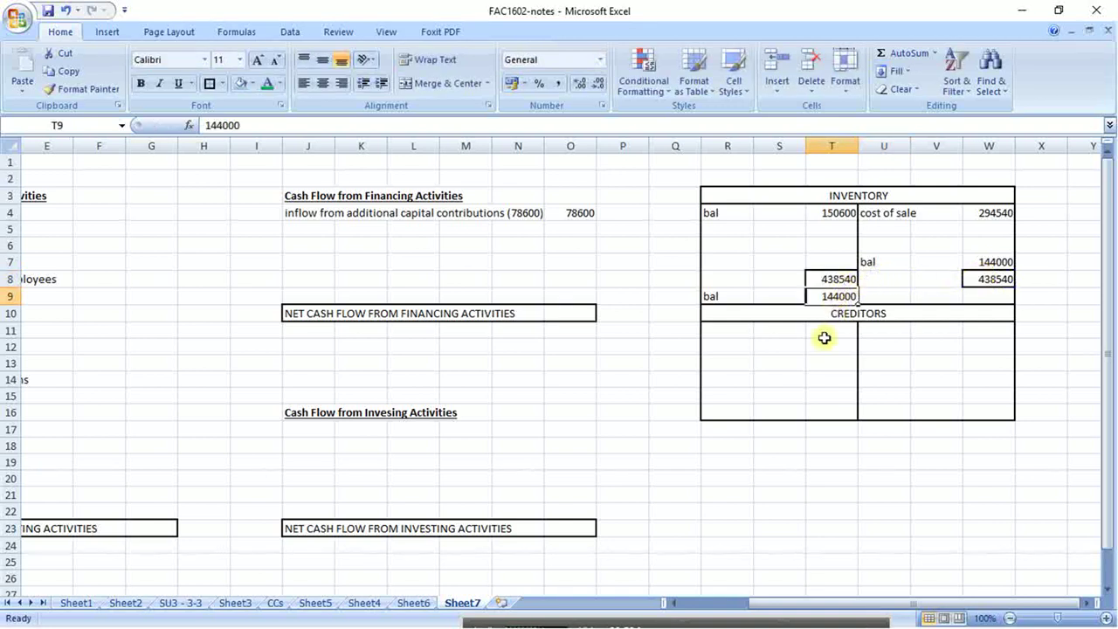
- Calculate the missing inventory debit amount in T5 as T8 minus T4
click(838, 230)
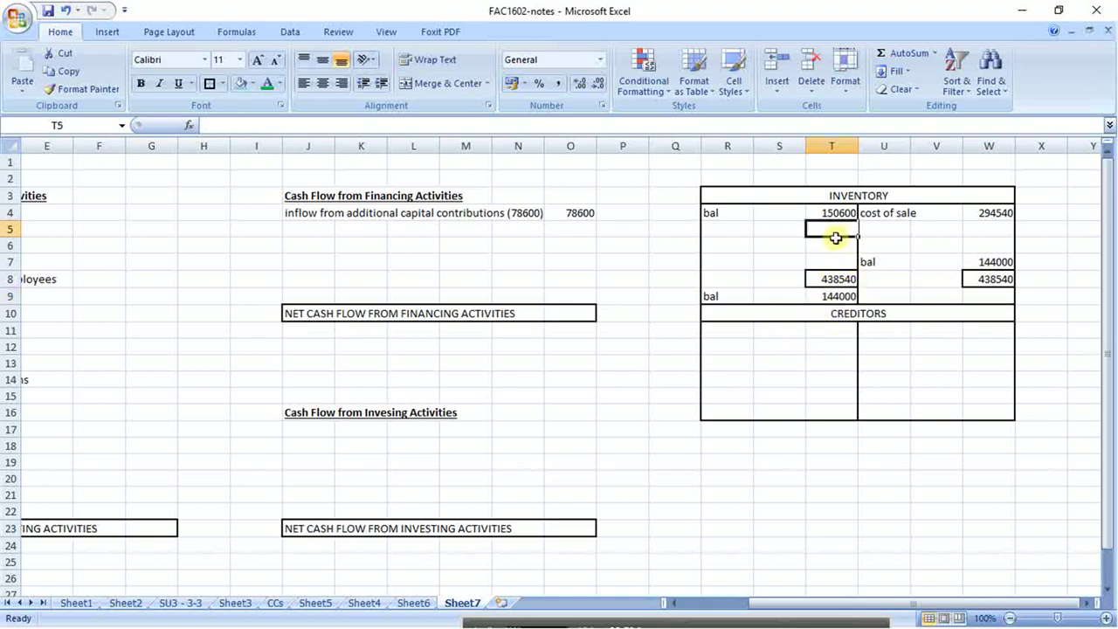
text(=)
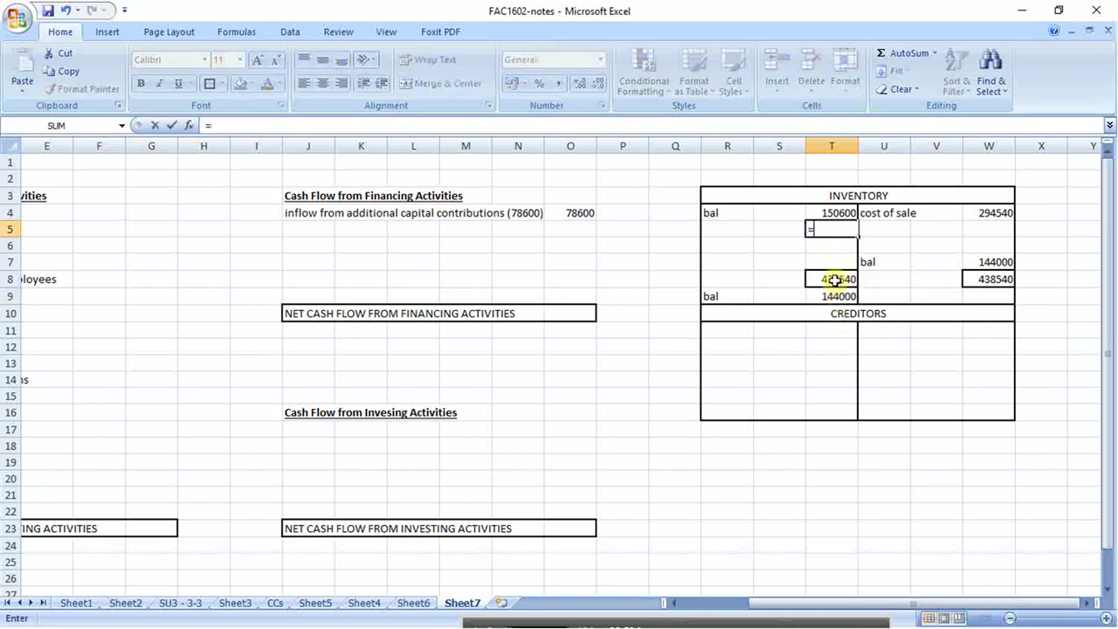
click(835, 279)
text(-)
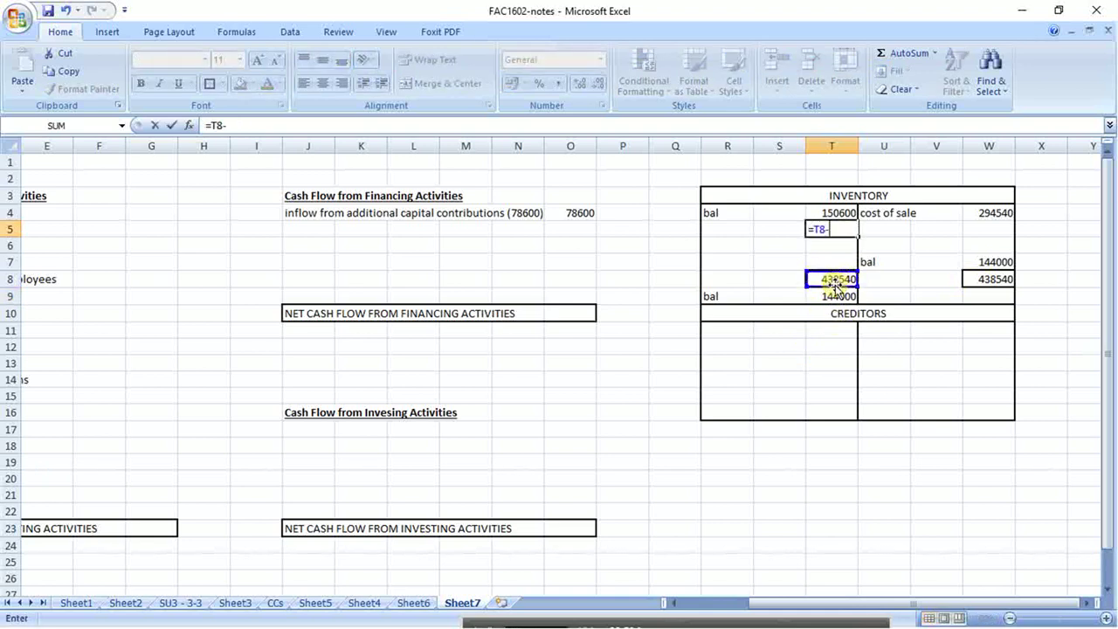
click(838, 210)
key(Return)
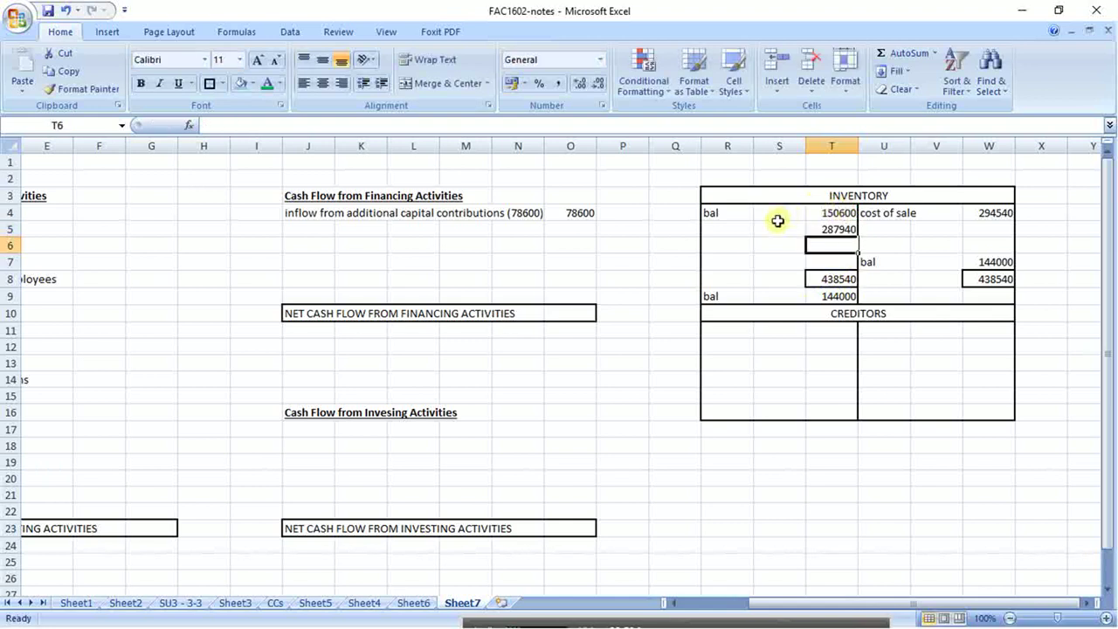
- Label the balancing debit entry in R5 as "purchases"
click(741, 231)
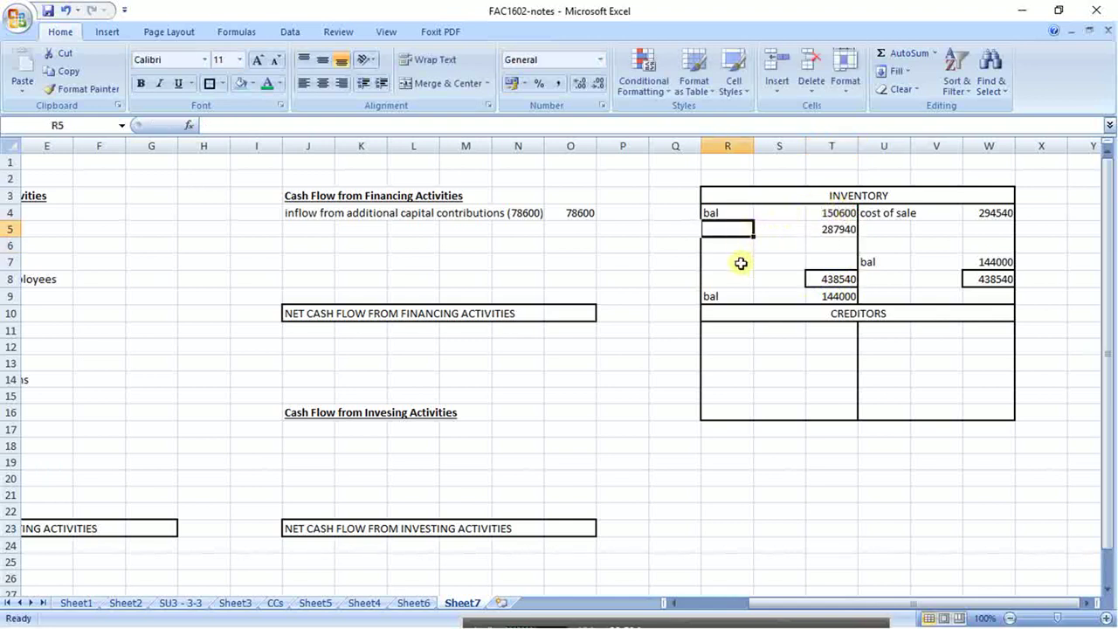
text(pur)
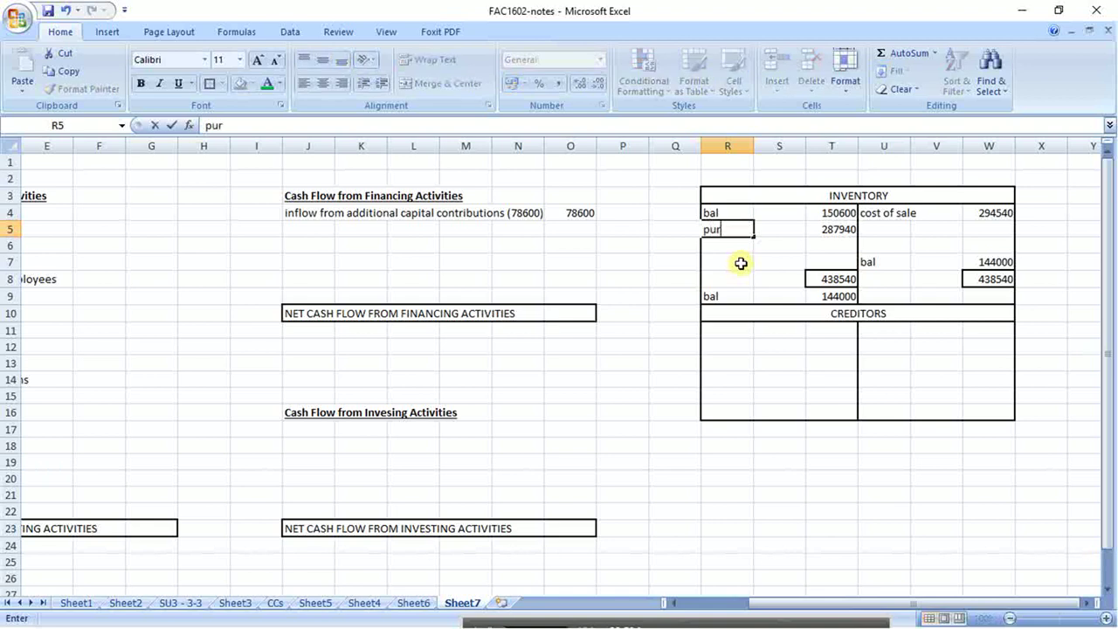
text(chases)
key(Return)
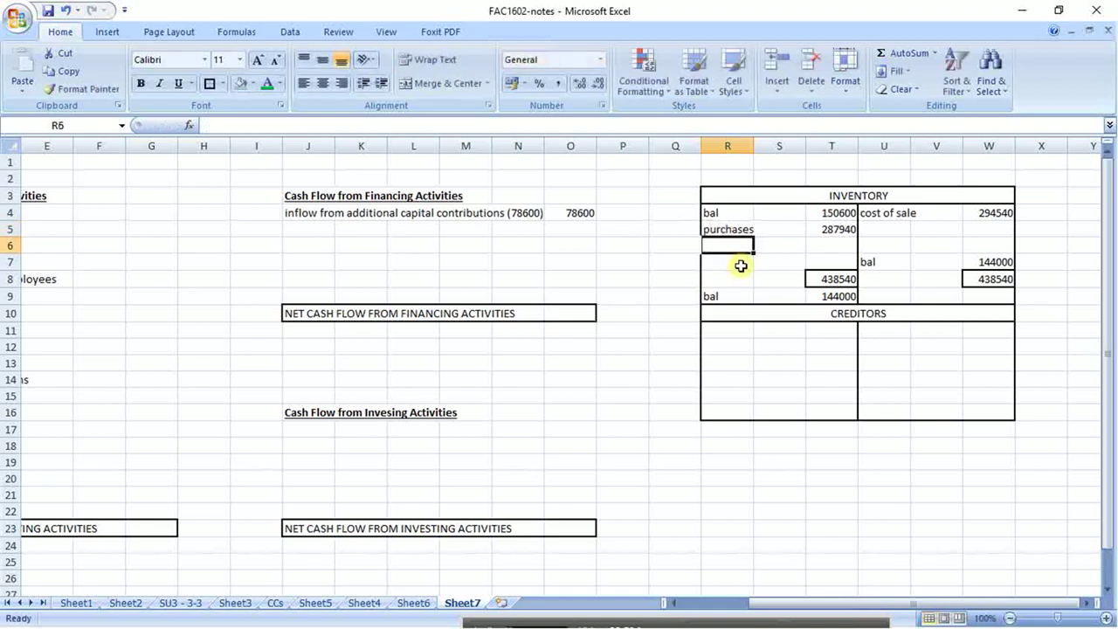
- Highlight the purchases entry in R5:T5 of the inventory account with a yellow fill
click(738, 227)
drag(738, 227, 841, 229)
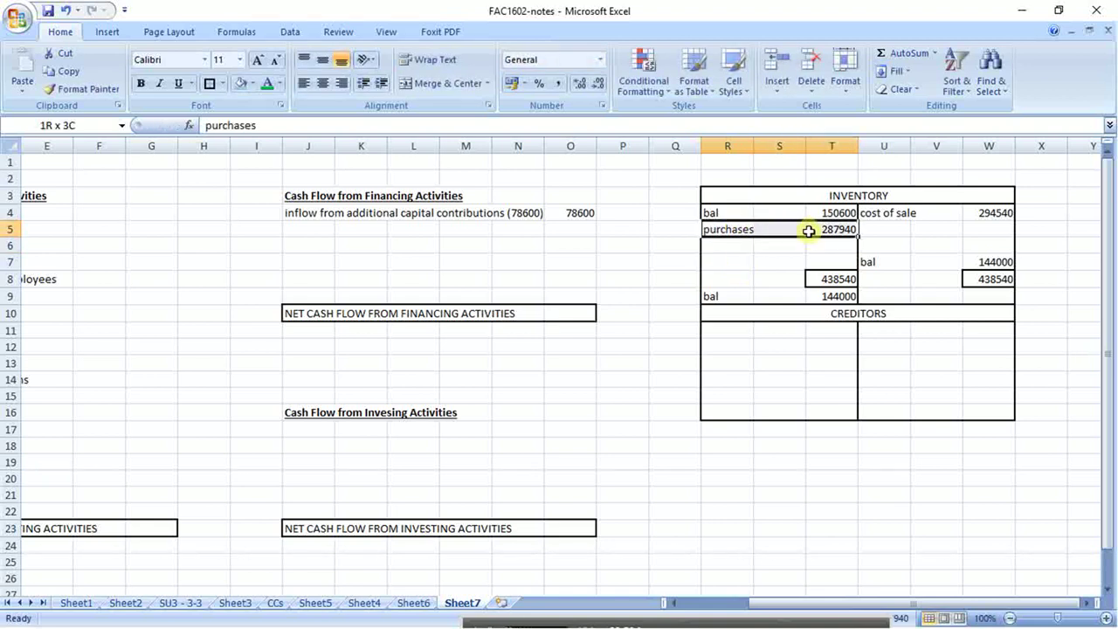
click(251, 82)
click(279, 206)
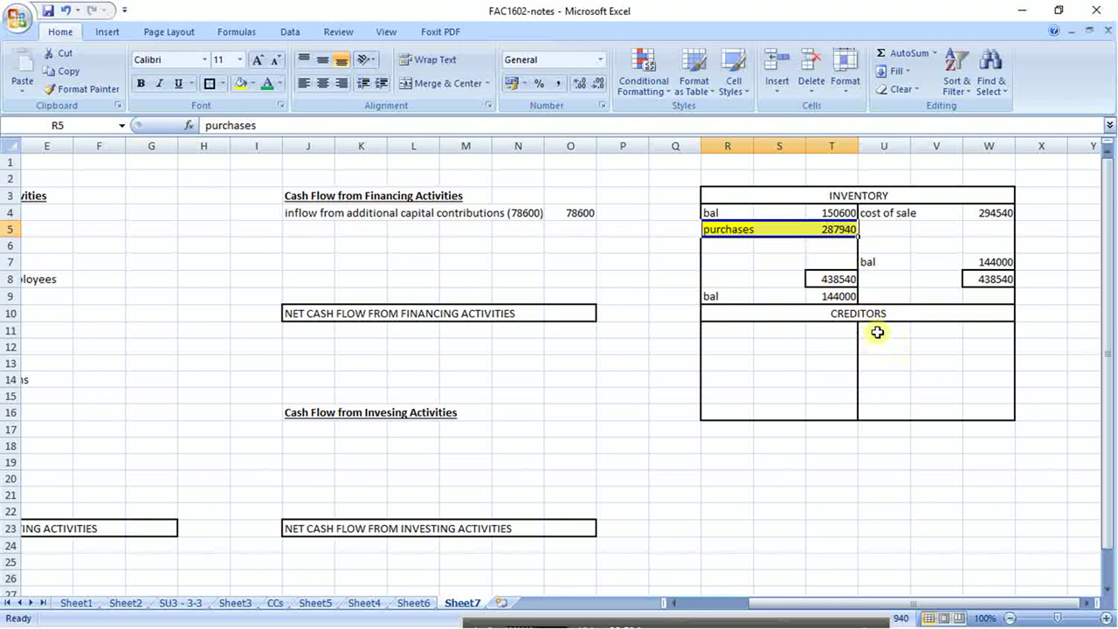
- Fill U12:W12 on the credit side of the creditors account with the same yellow
drag(884, 330, 987, 330)
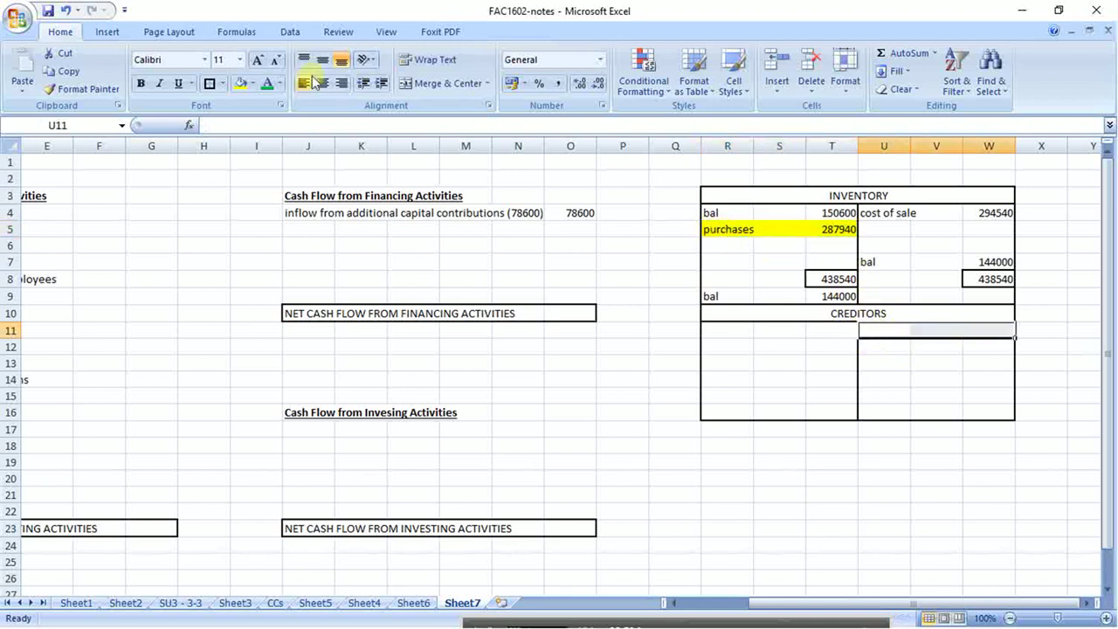
drag(870, 347, 986, 347)
click(239, 83)
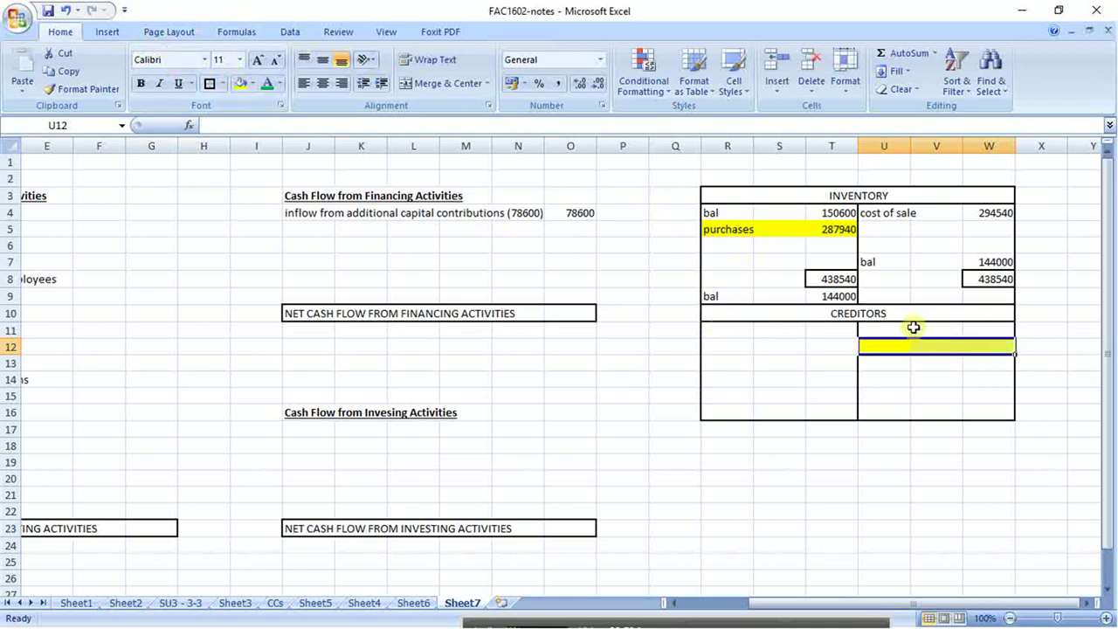
- Label the creditors account's credit-side opening and brought-down balances "bal" in U11 and U16
click(873, 333)
text(bal)
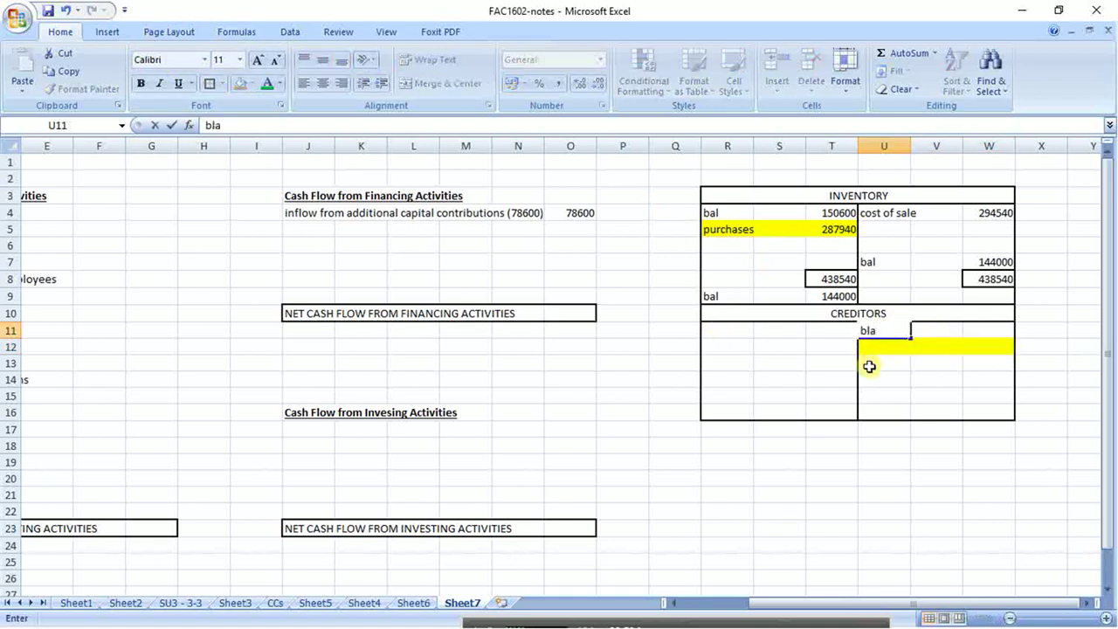
key(Return)
key(Return)
key(Return)
key(Return)
key(Return)
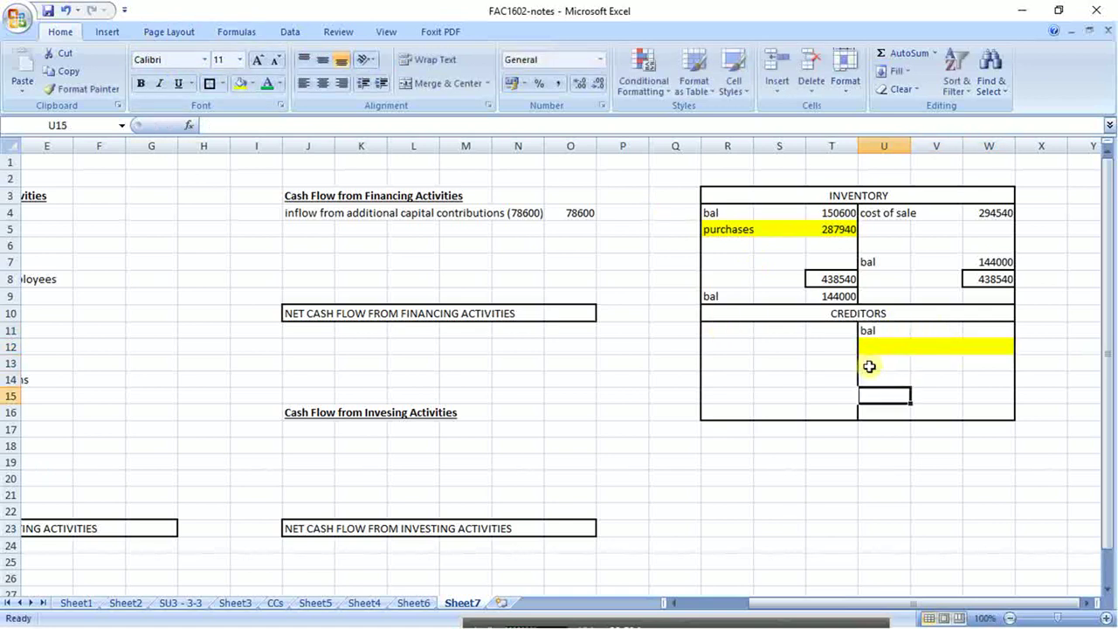
text(bal)
key(Up)
key(Up)
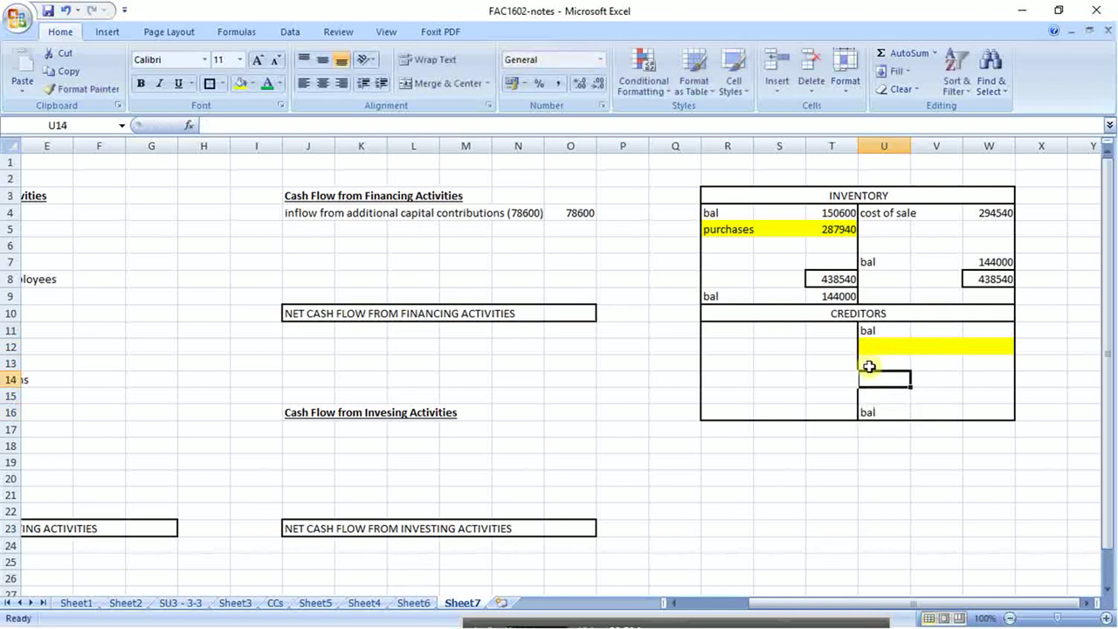
- Label the closing balance on the creditors debit side in R14 as "bal"
key(Left)
key(Left)
key(Left)
text(bal)
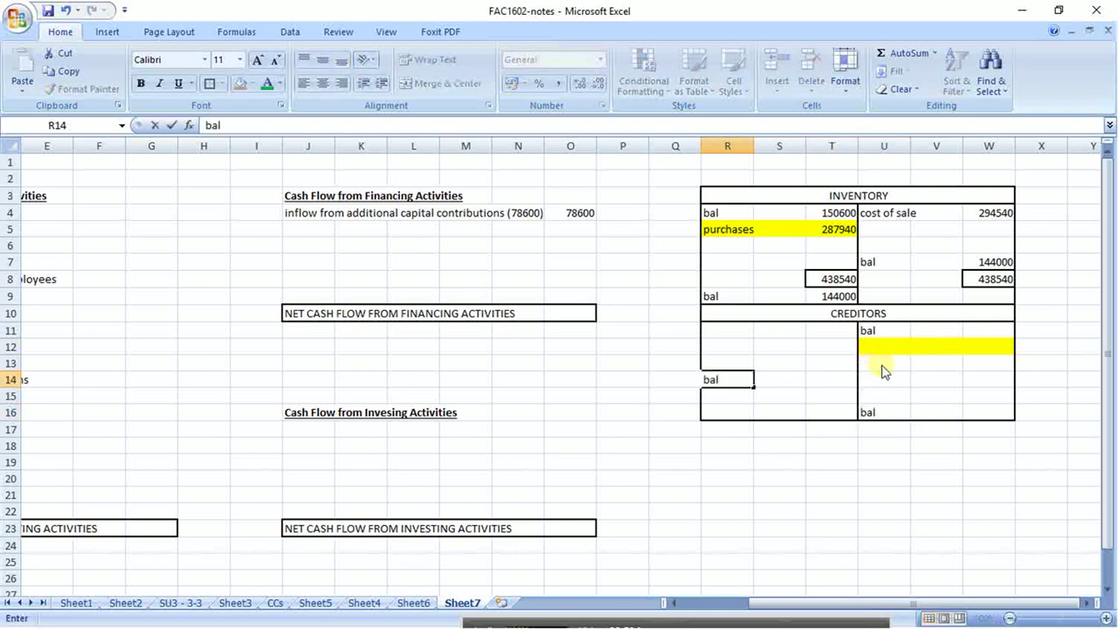
click(882, 364)
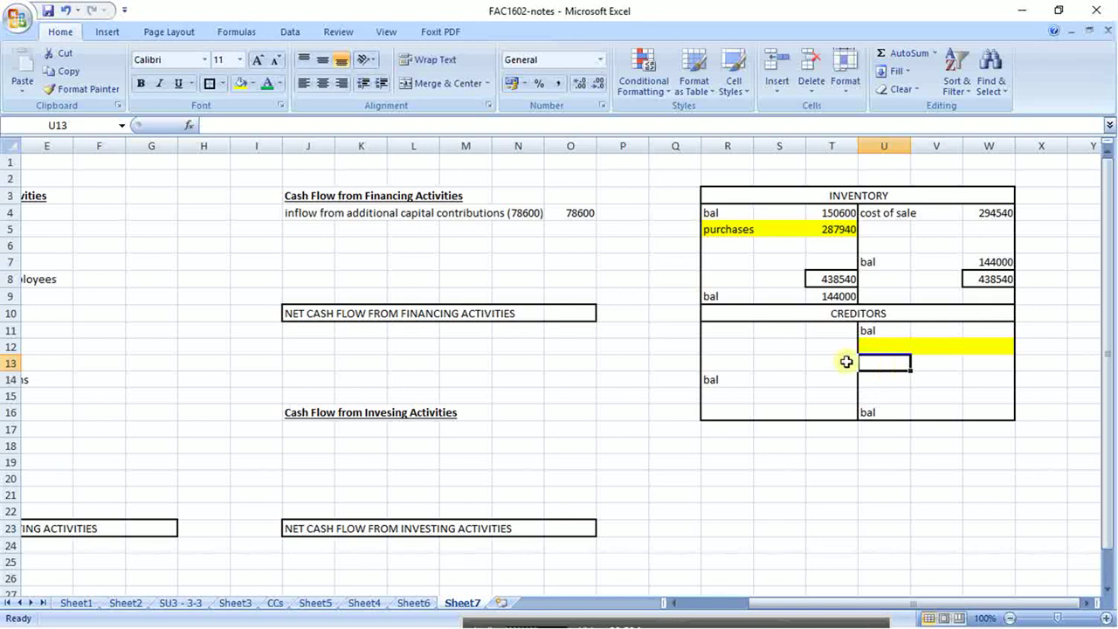
- Enter "inventory" in the highlighted creditors row at U12 and link its amount in W12 to the inventory purchases with =T5
drag(731, 194, 894, 289)
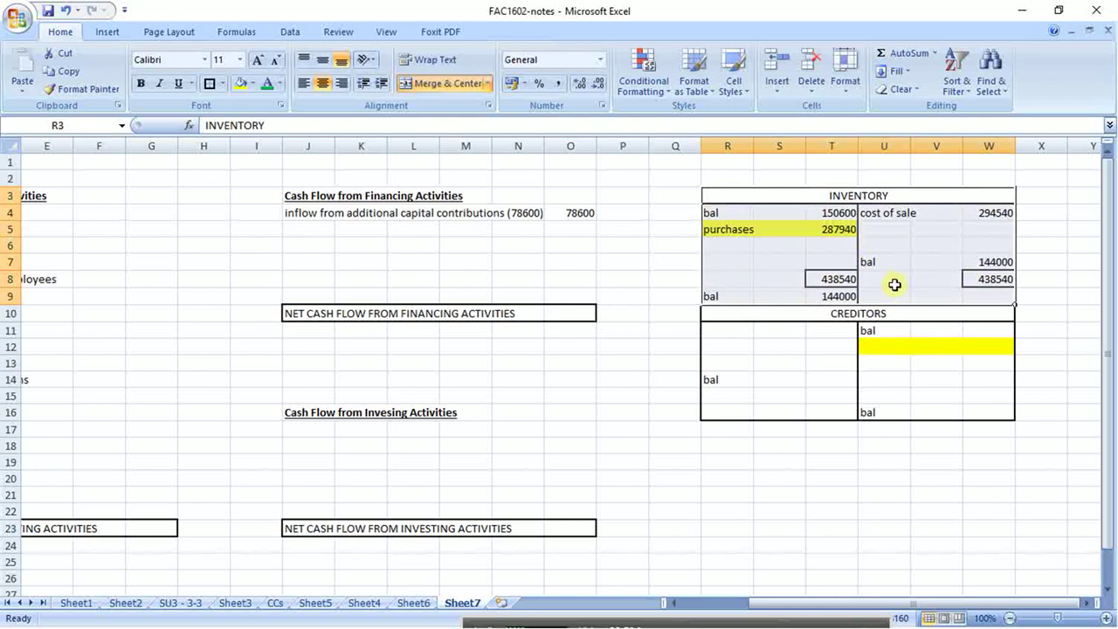
drag(718, 231, 846, 227)
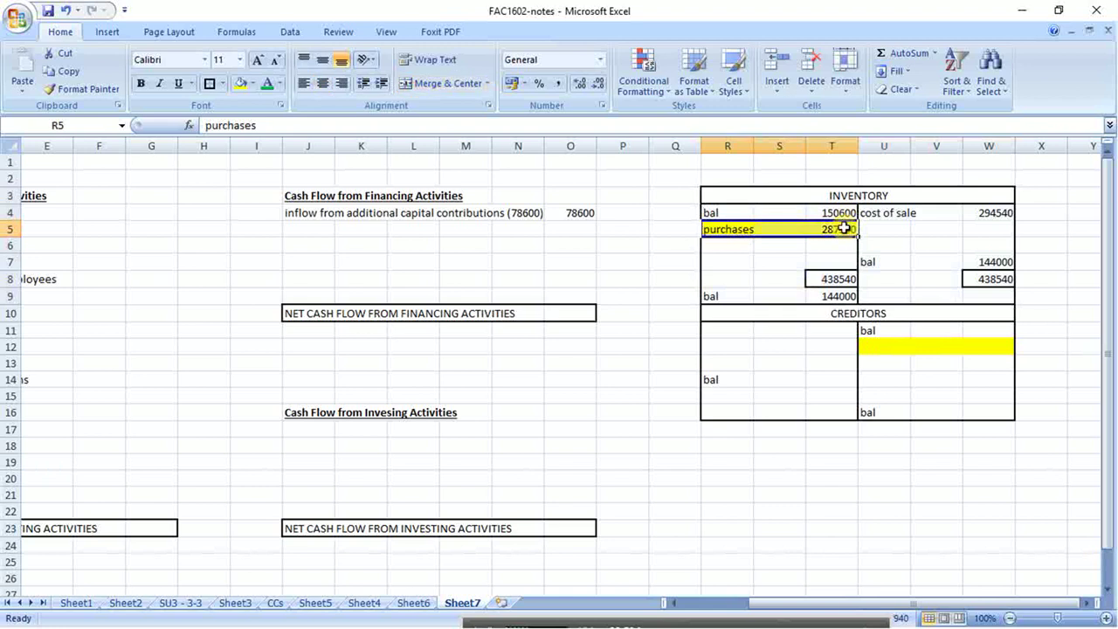
drag(874, 346, 966, 335)
click(891, 342)
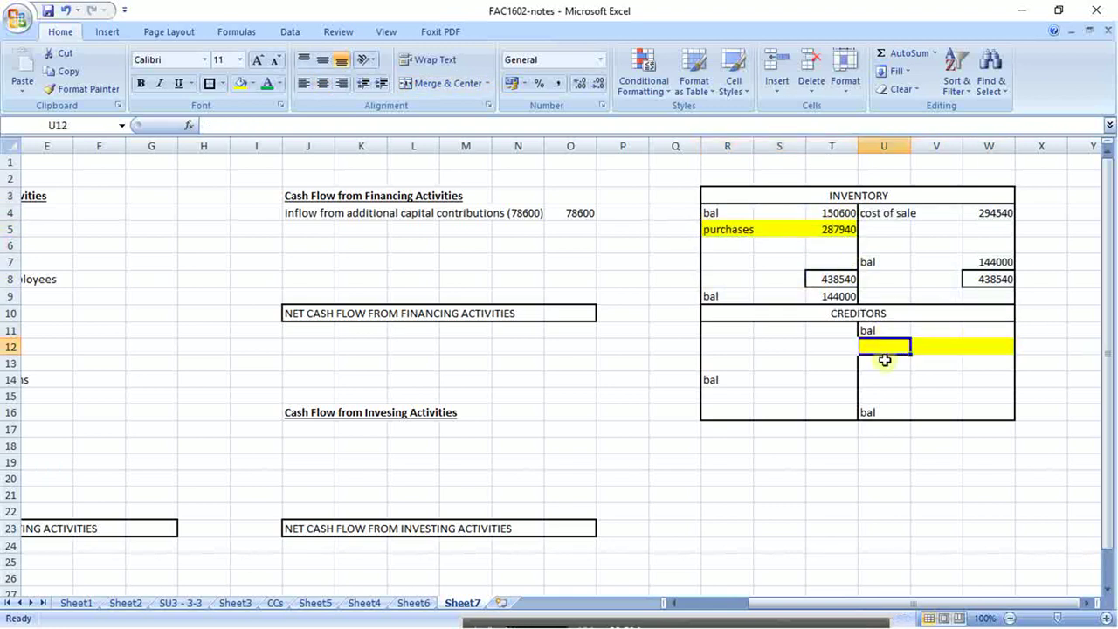
text(inventory)
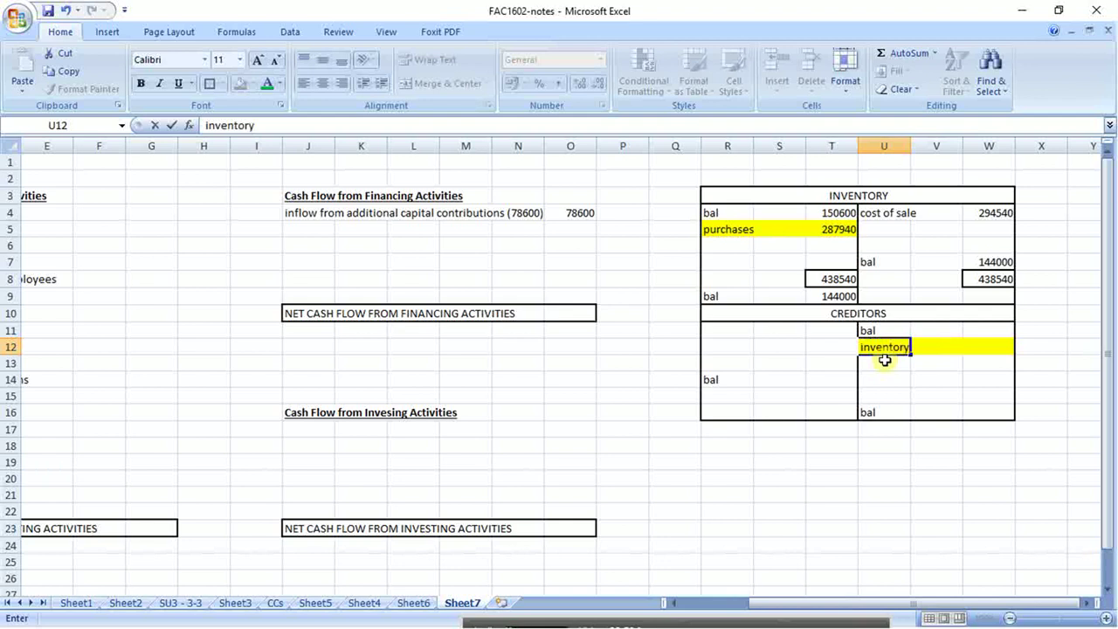
key(Tab)
key(Tab)
text(=)
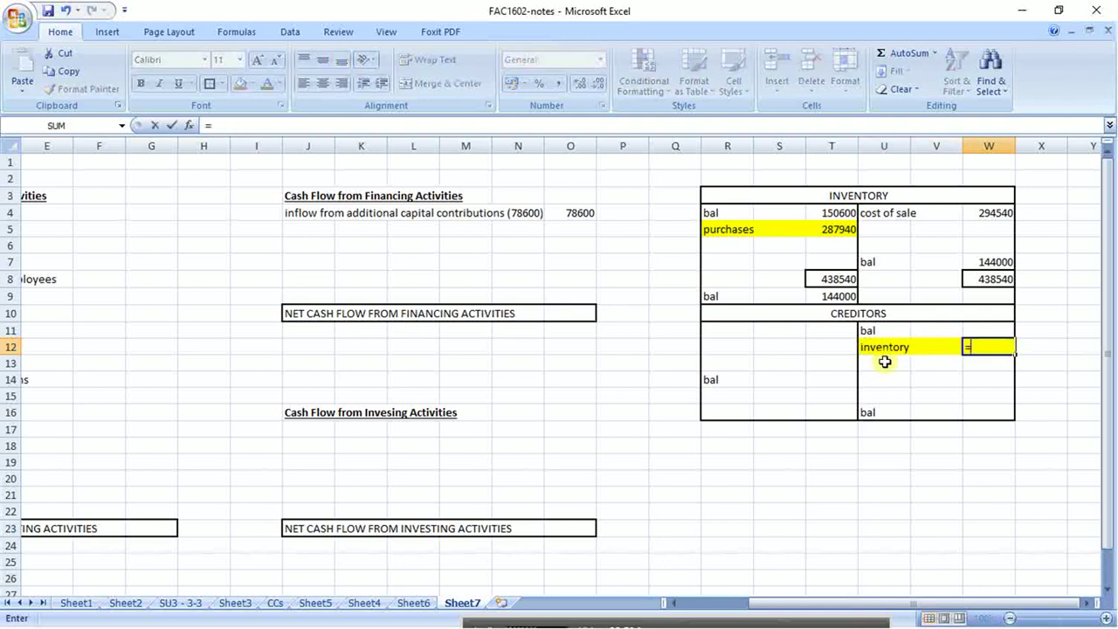
click(838, 227)
key(Return)
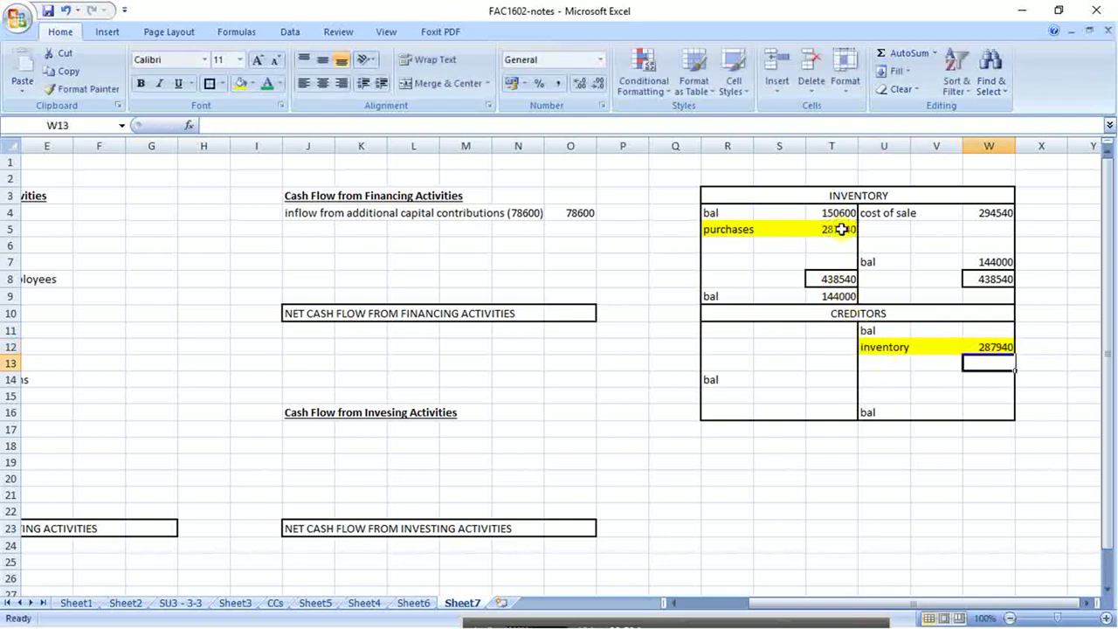
- Enter 145800 as the creditors opening balance in W11
click(886, 332)
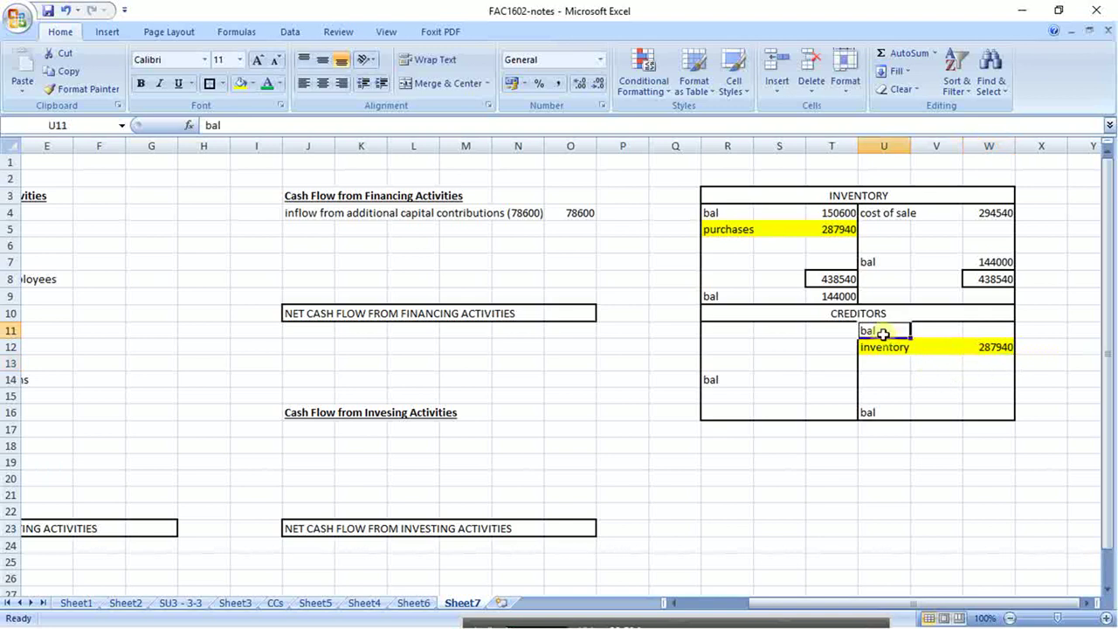
click(964, 337)
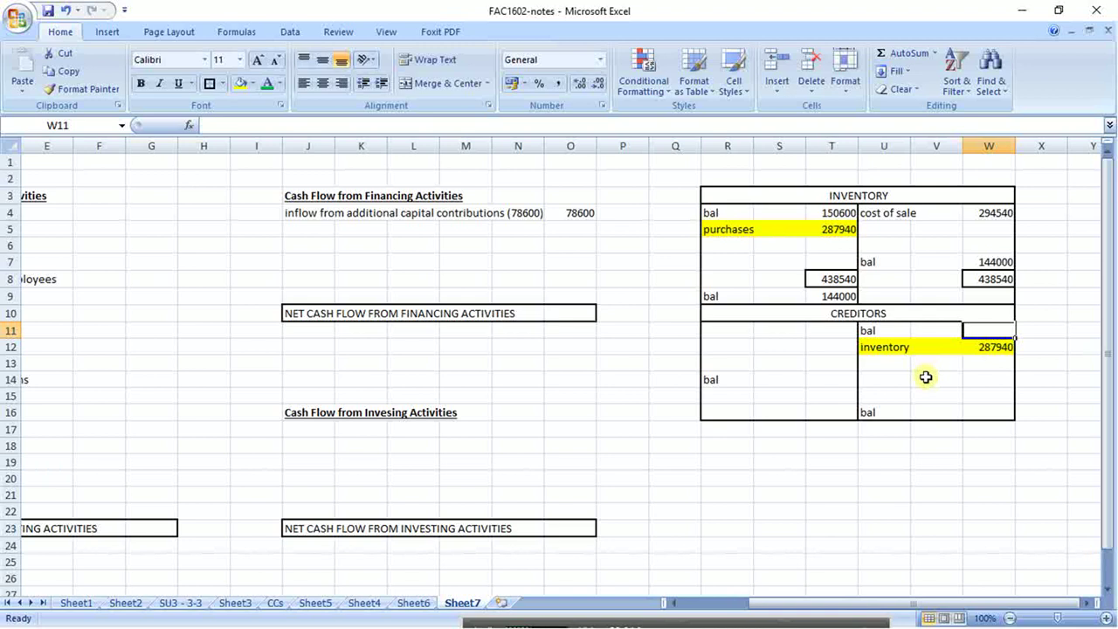
text(145)
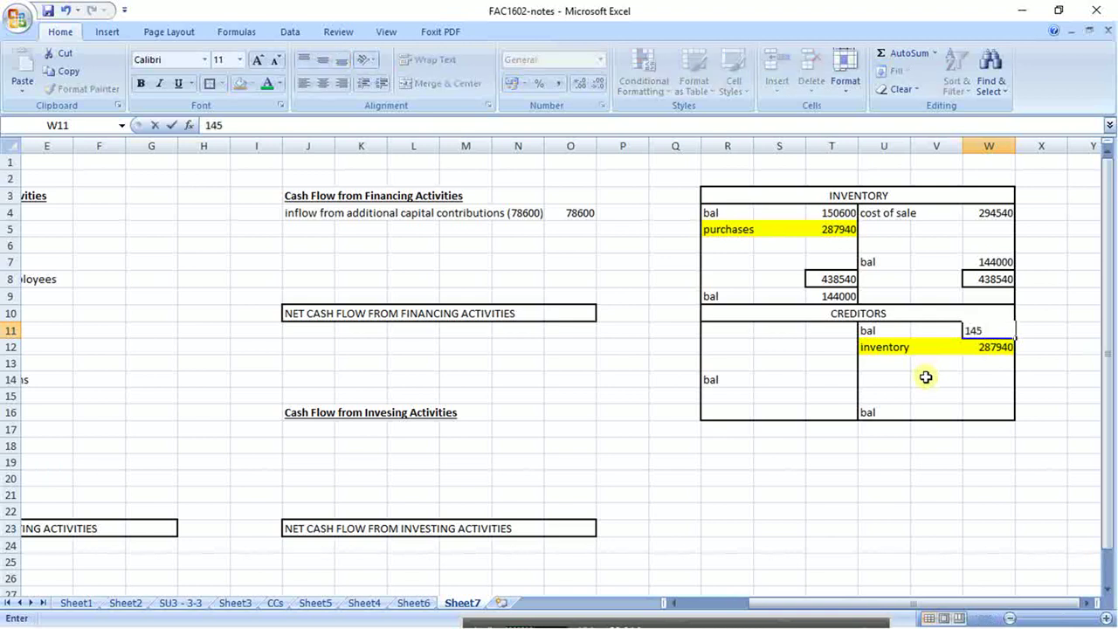
text(800)
key(Return)
key(Return)
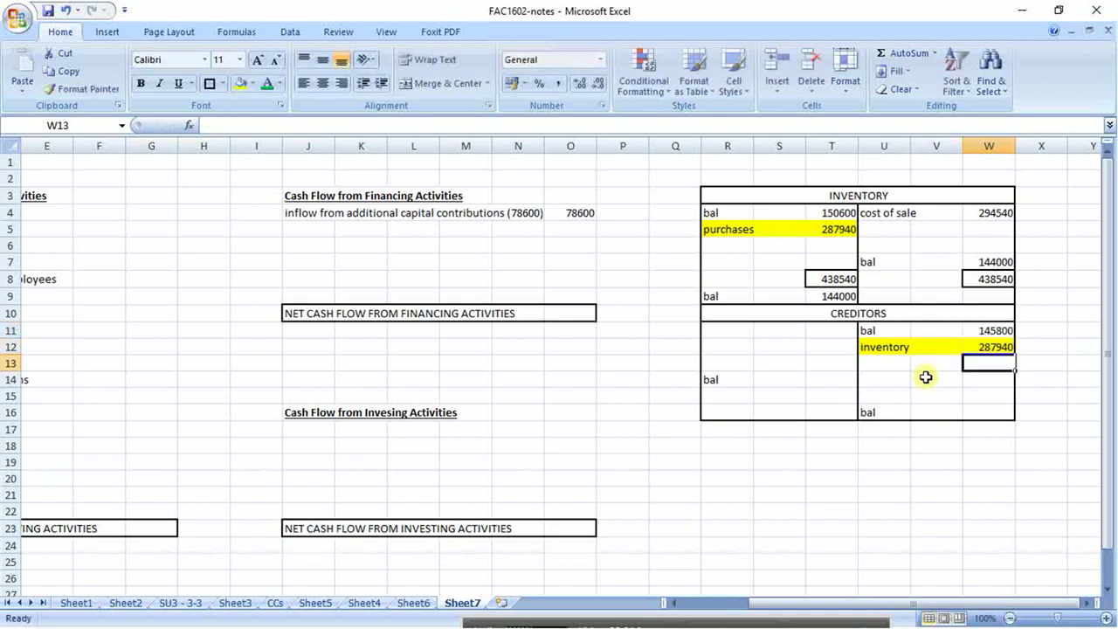
- Enter 168600 as the creditors brought-down balance in W16
key(Down)
key(Down)
key(Down)
text(1)
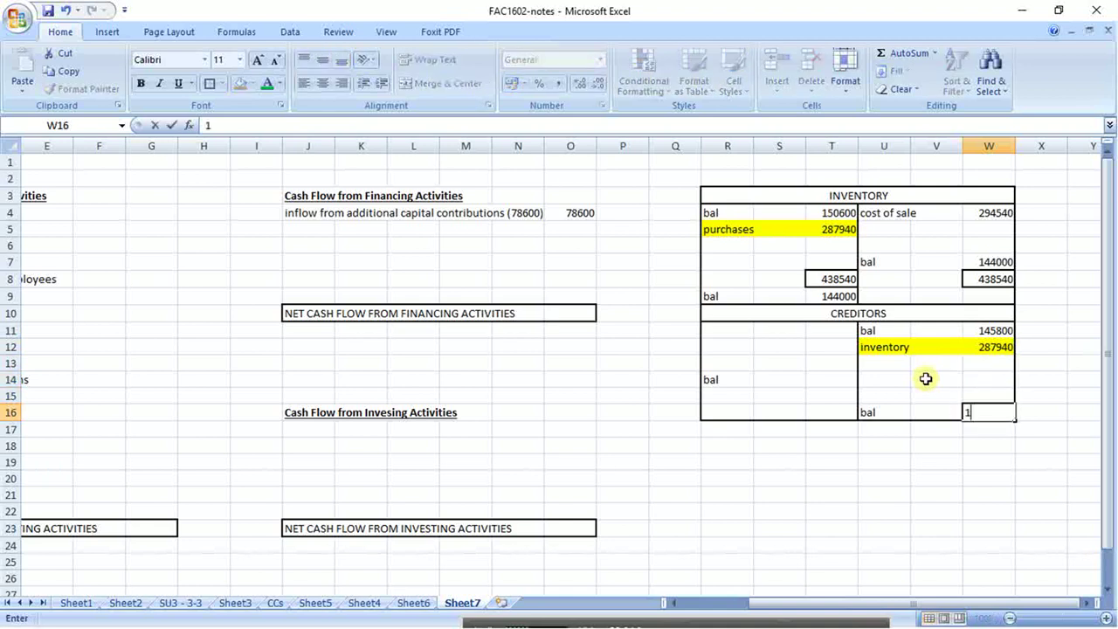
text(68600)
- Link the creditors closing balance in T14 to the brought-down balance with =W16
key(Up)
key(Up)
key(Left)
key(Left)
key(Left)
text(=)
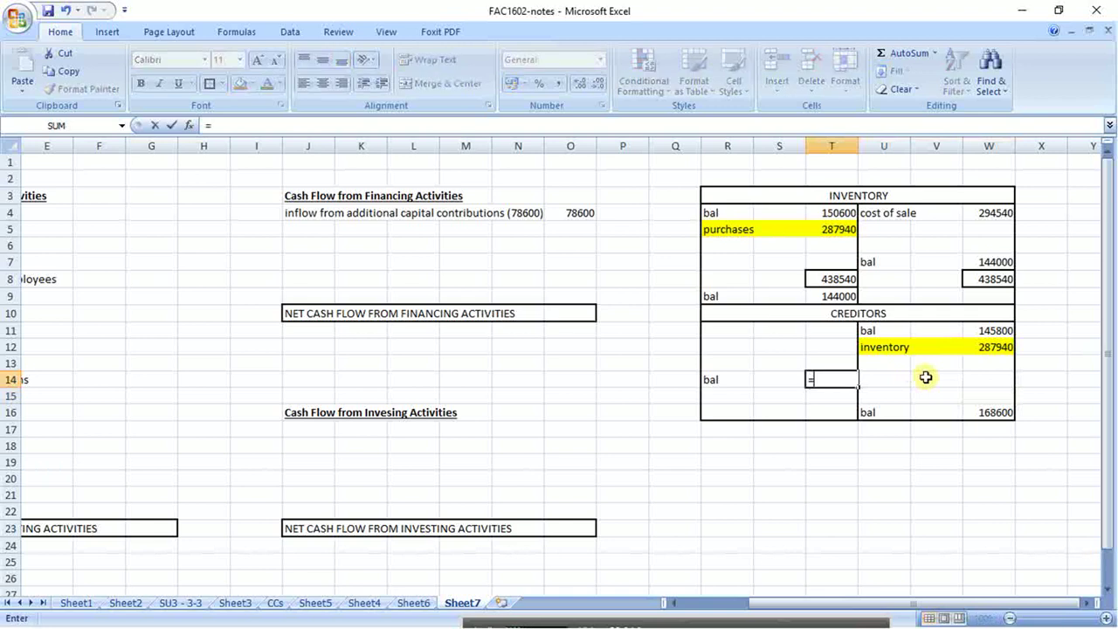
key(Right)
key(Right)
key(Right)
key(Down)
key(Down)
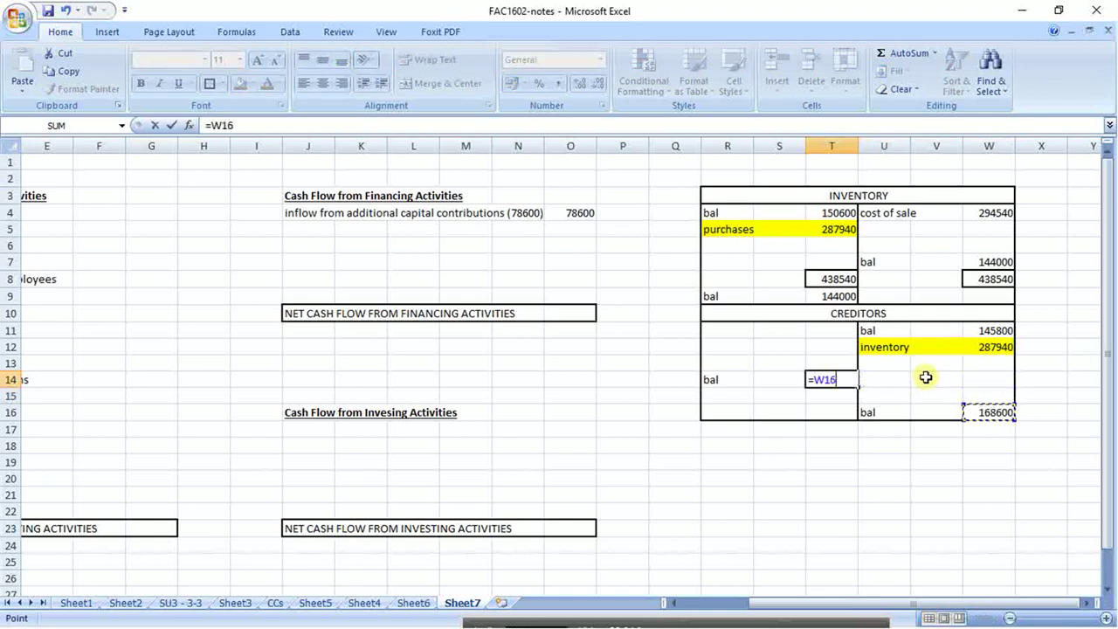
key(Return)
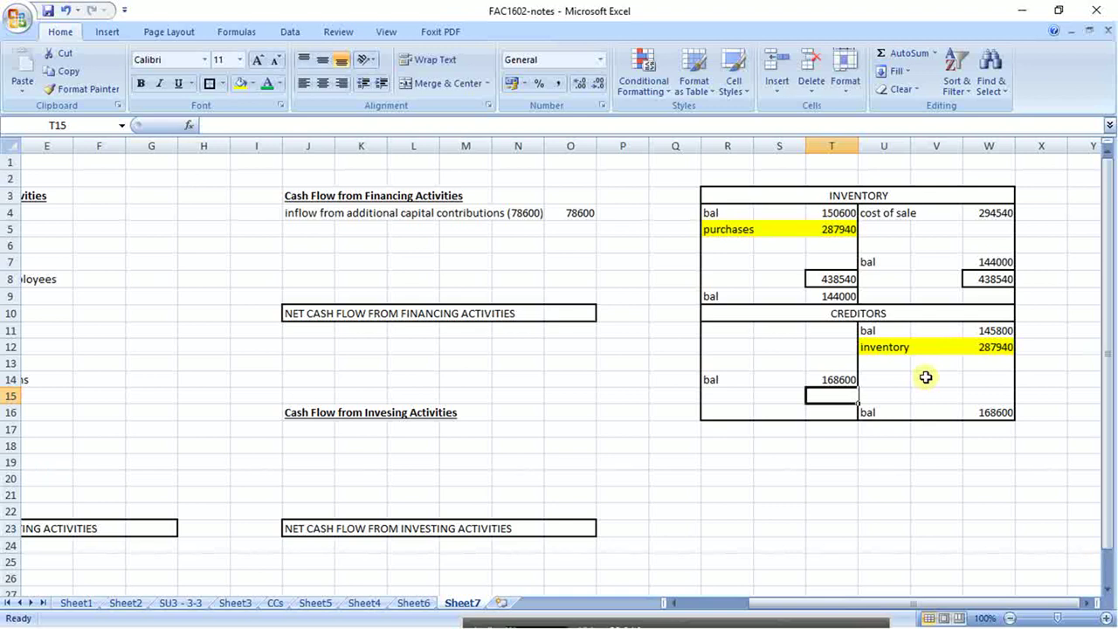
- Copy the inventory credit total row U8:W8 into both sides of the creditors totals row, starting at U15 and R15
click(1105, 618)
click(1105, 618)
click(1105, 619)
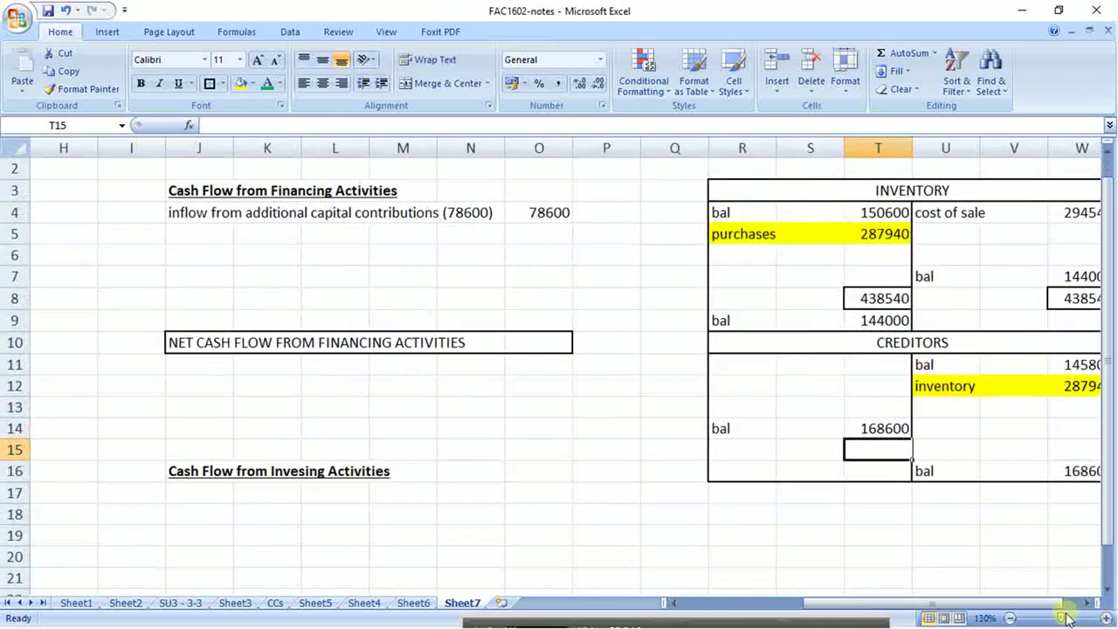
drag(997, 609, 1052, 601)
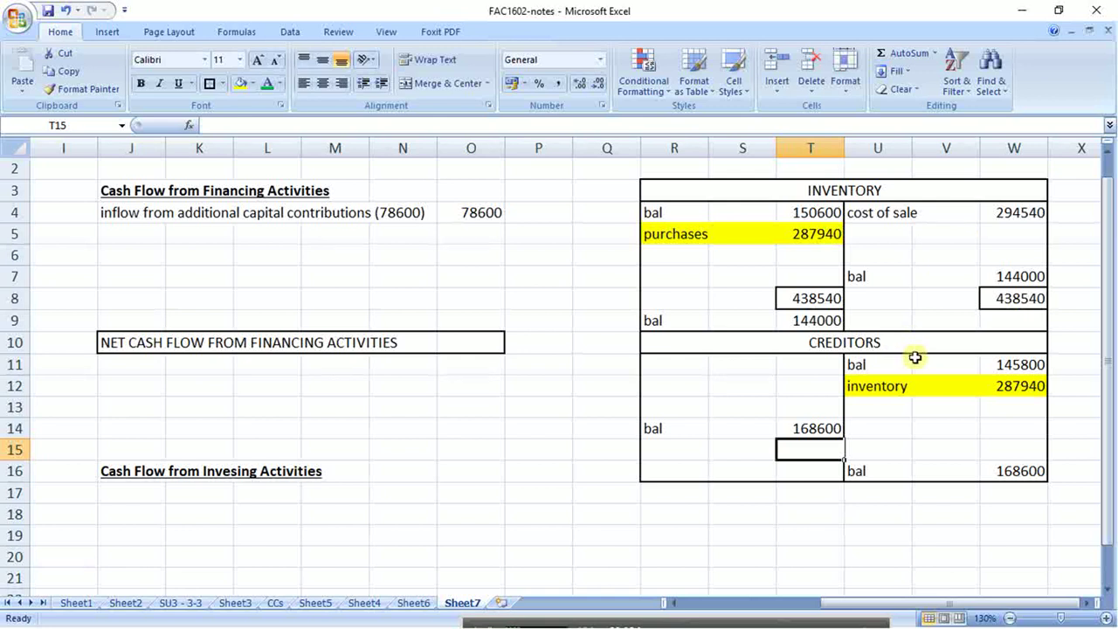
click(1005, 450)
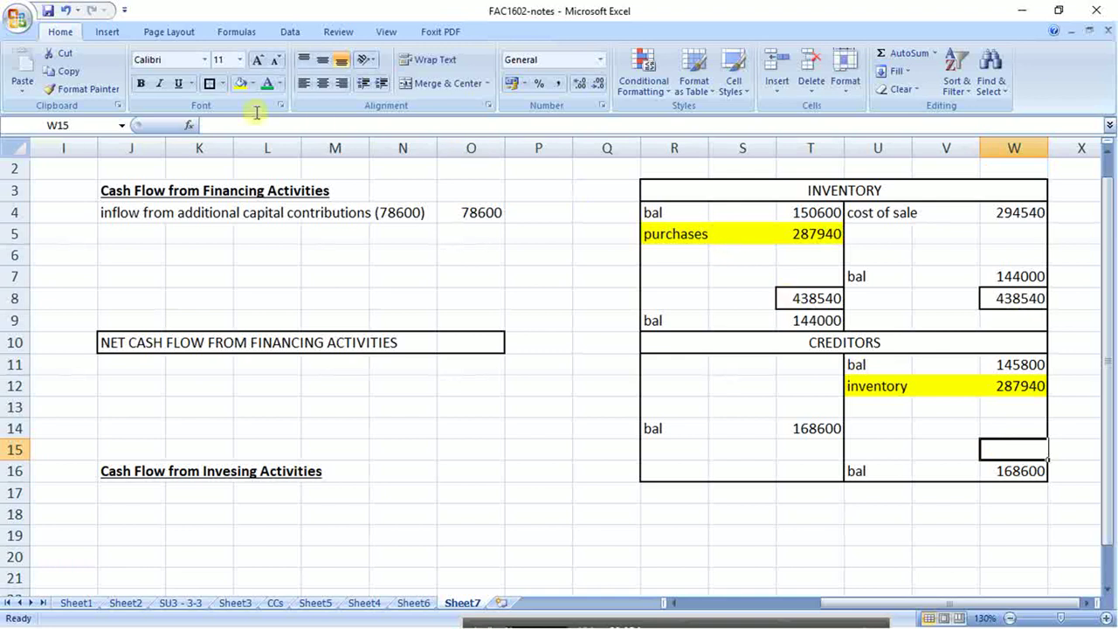
click(209, 83)
drag(886, 298, 1007, 299)
key(ctrl+c)
click(882, 452)
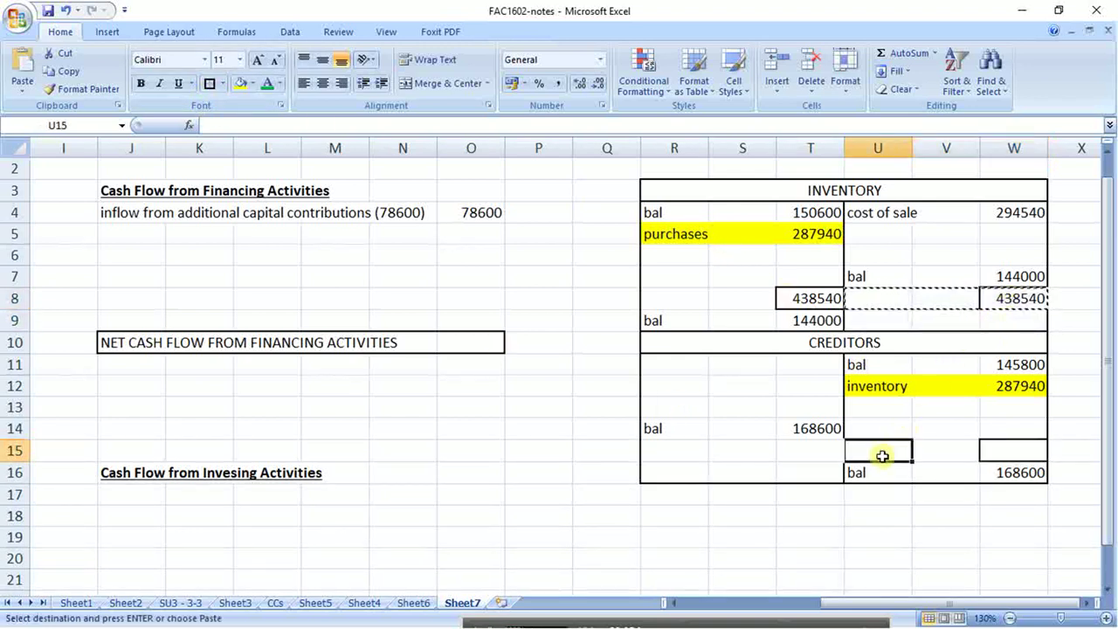
key(ctrl+v)
click(679, 451)
key(ctrl+v)
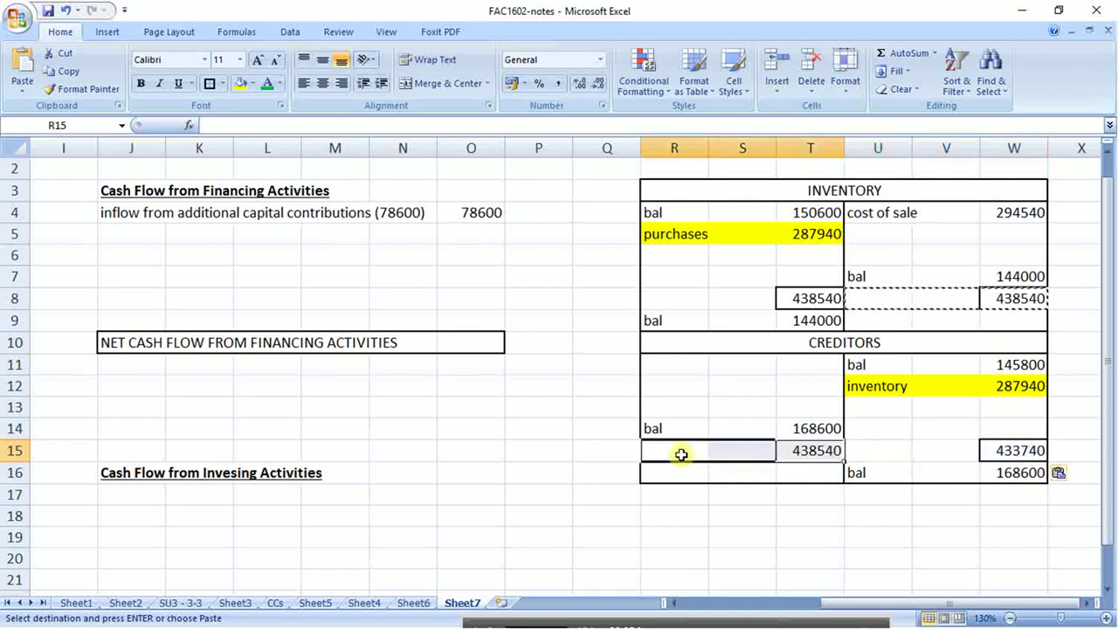
- Set the creditors debit total in T15 equal to the credit total with =W15
click(821, 451)
text(=)
click(1014, 447)
key(Return)
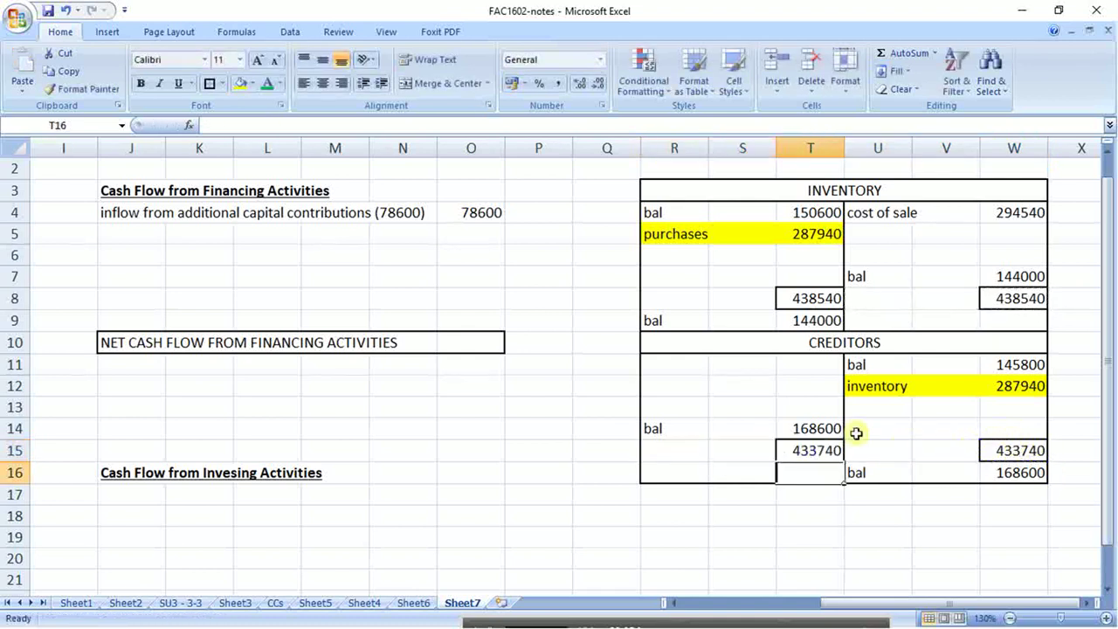
- Calculate the missing creditors debit amount in T11 as T15 minus T14
click(815, 365)
text(=)
click(818, 448)
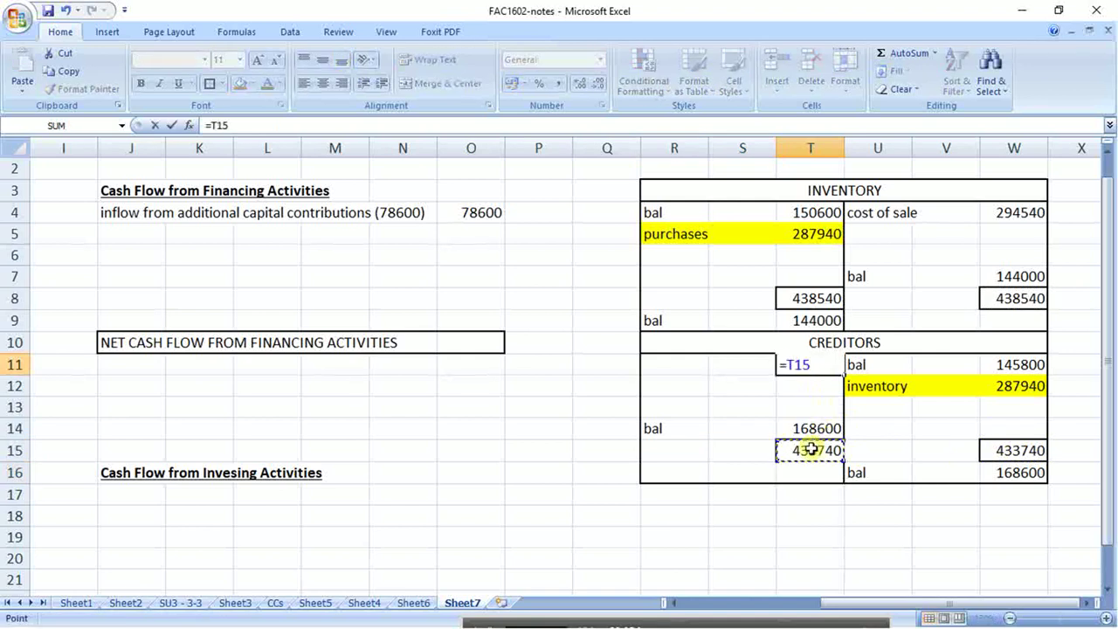
text(-)
click(808, 429)
key(Return)
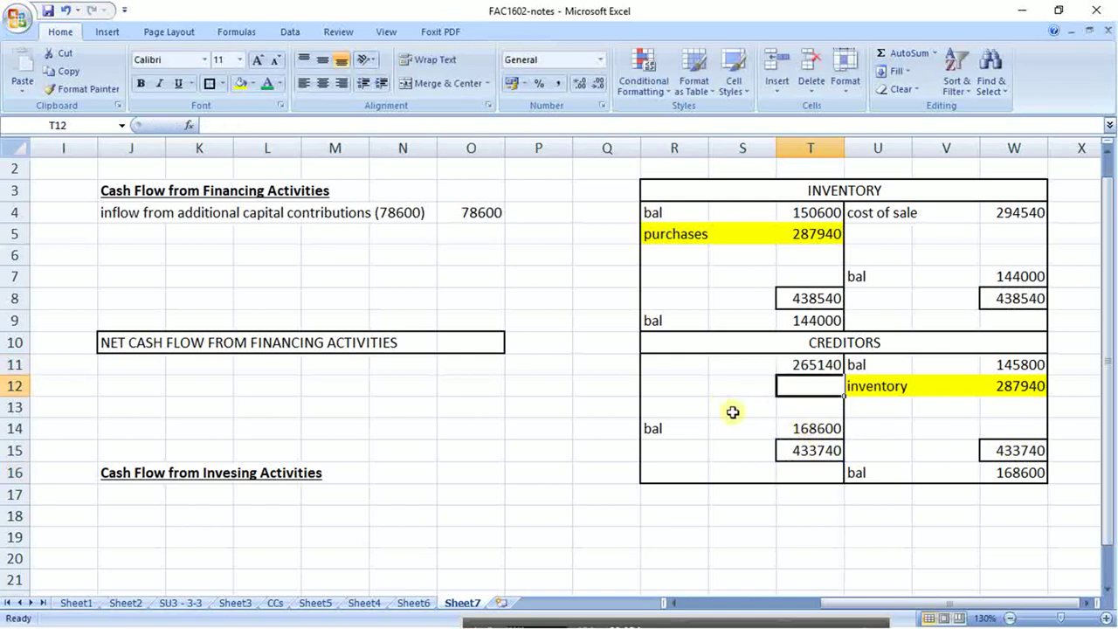
- Label the creditors balancing entry in R11 as "bank" and format R11:T11 in bold with a red-toned fill
click(663, 367)
text(bank)
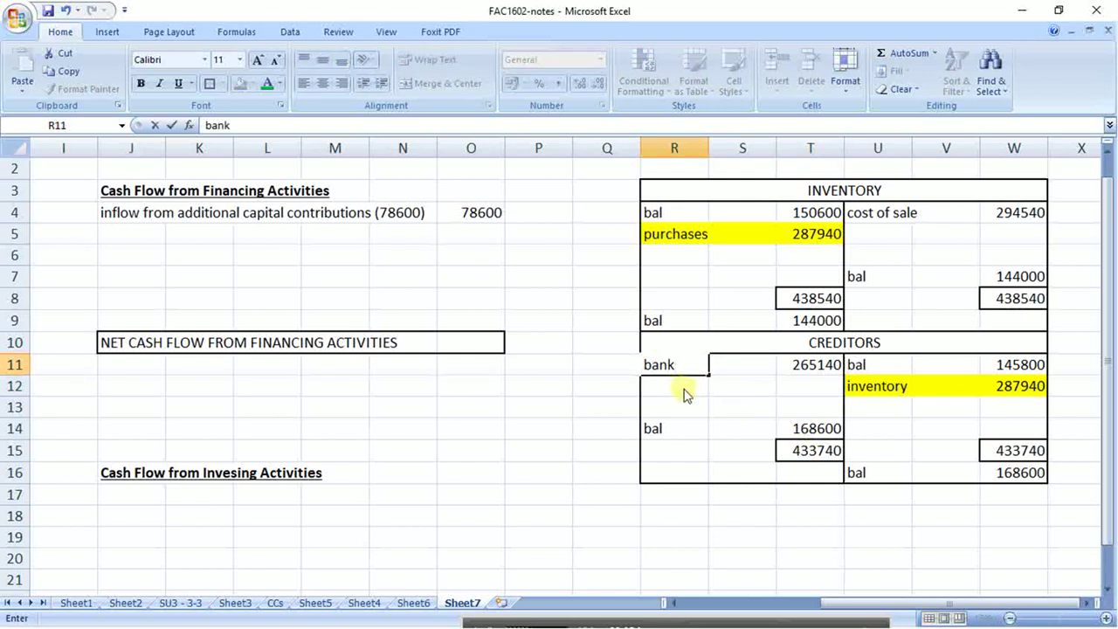
key(Return)
drag(697, 367, 818, 364)
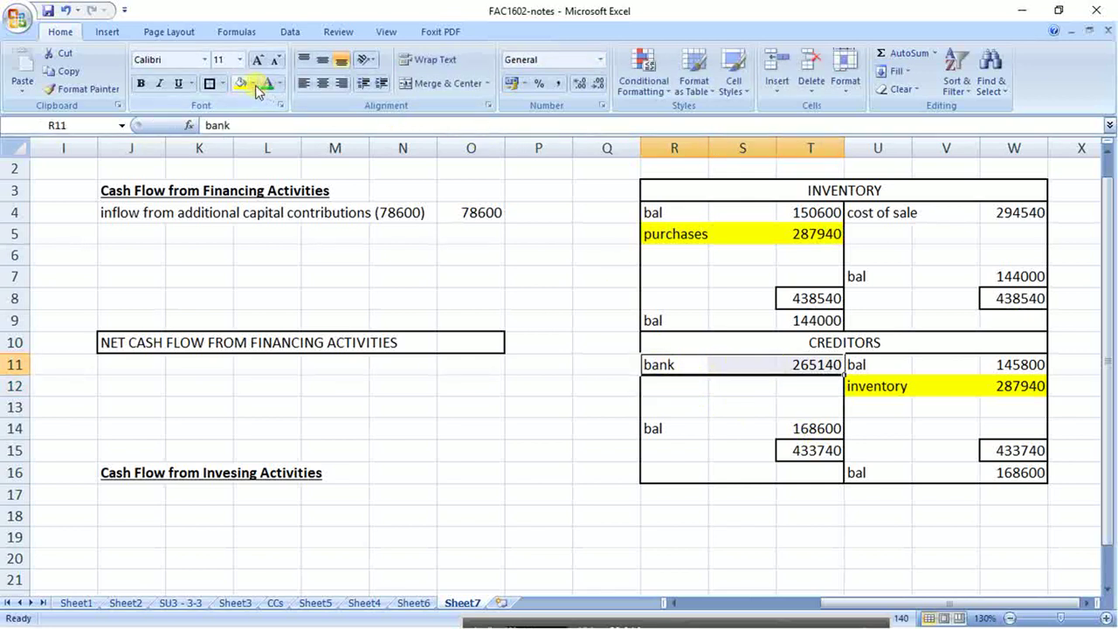
click(251, 83)
click(308, 154)
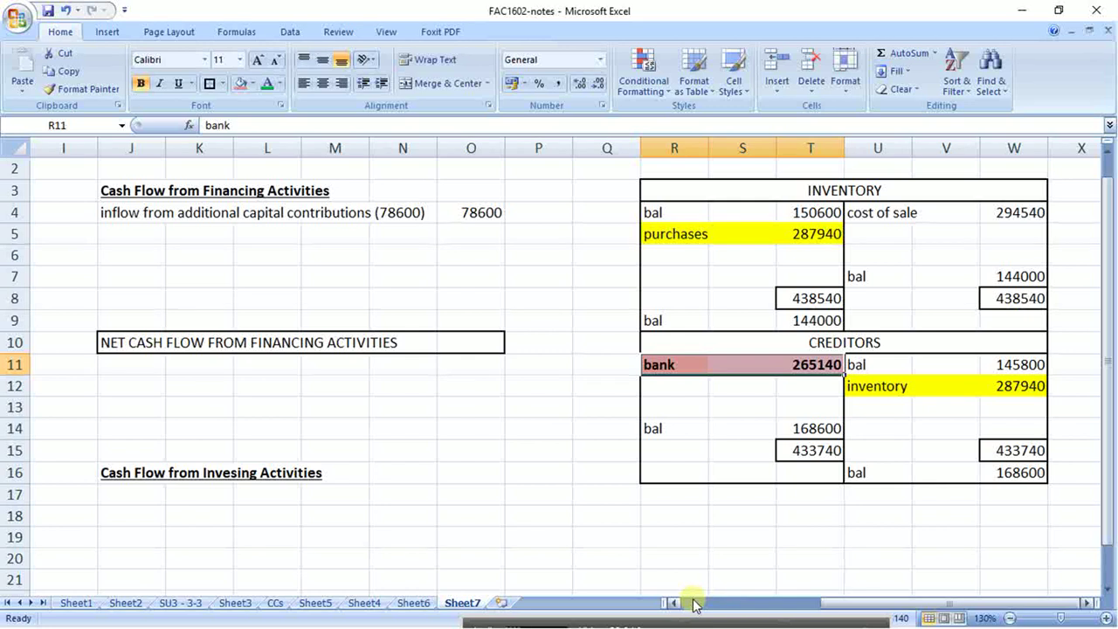
drag(694, 602, 688, 602)
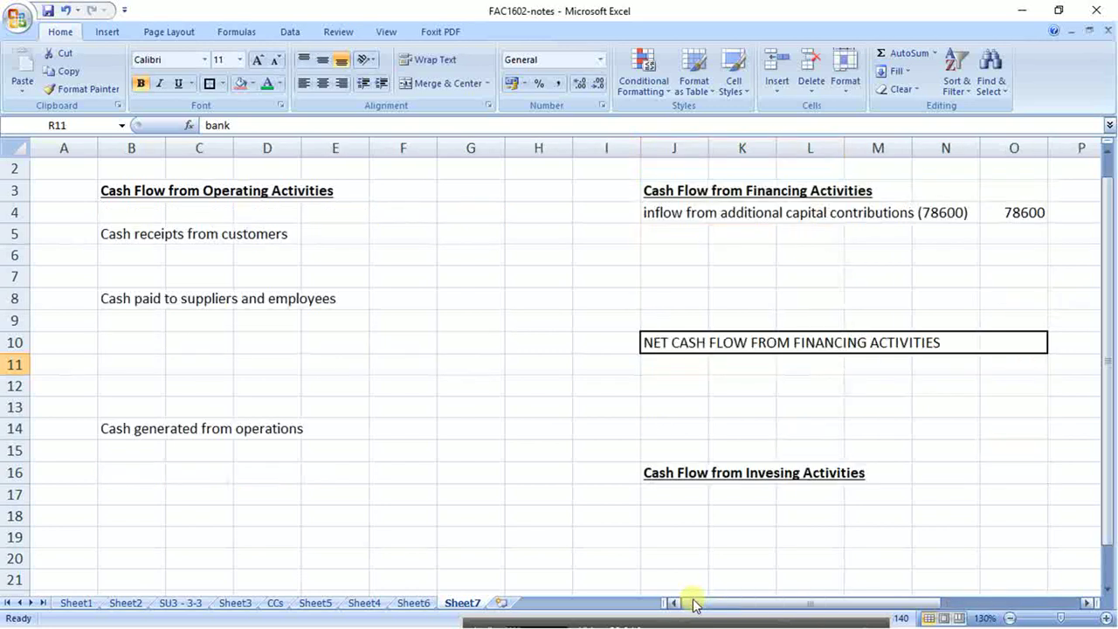
- Enter "*creditors 265140" in B9, beneath the line for cash paid to suppliers and employees
drag(133, 320, 499, 320)
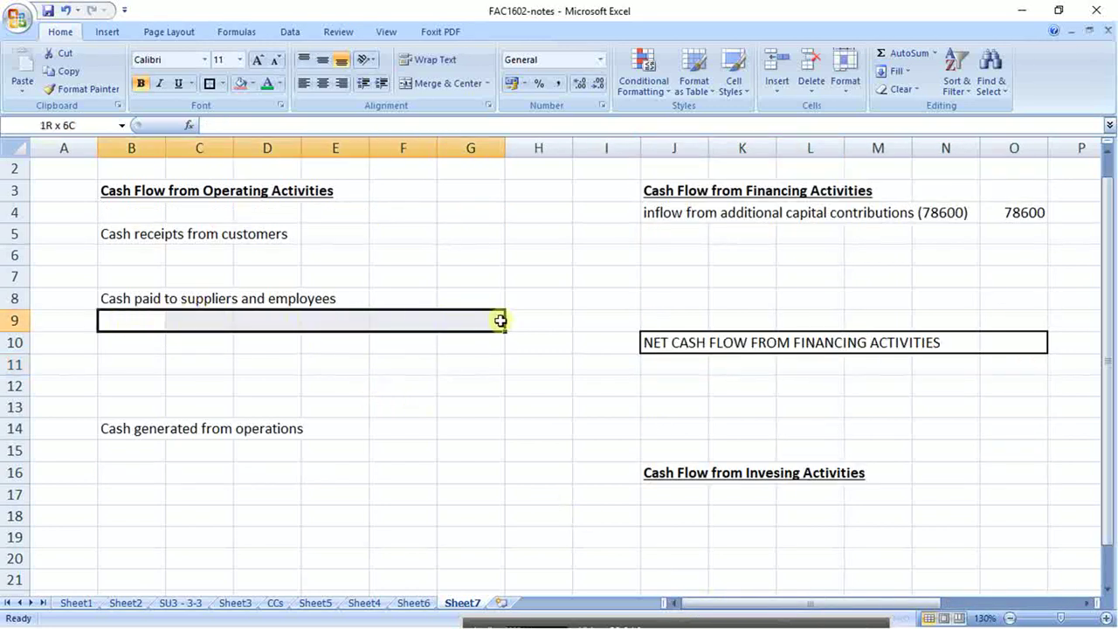
click(133, 320)
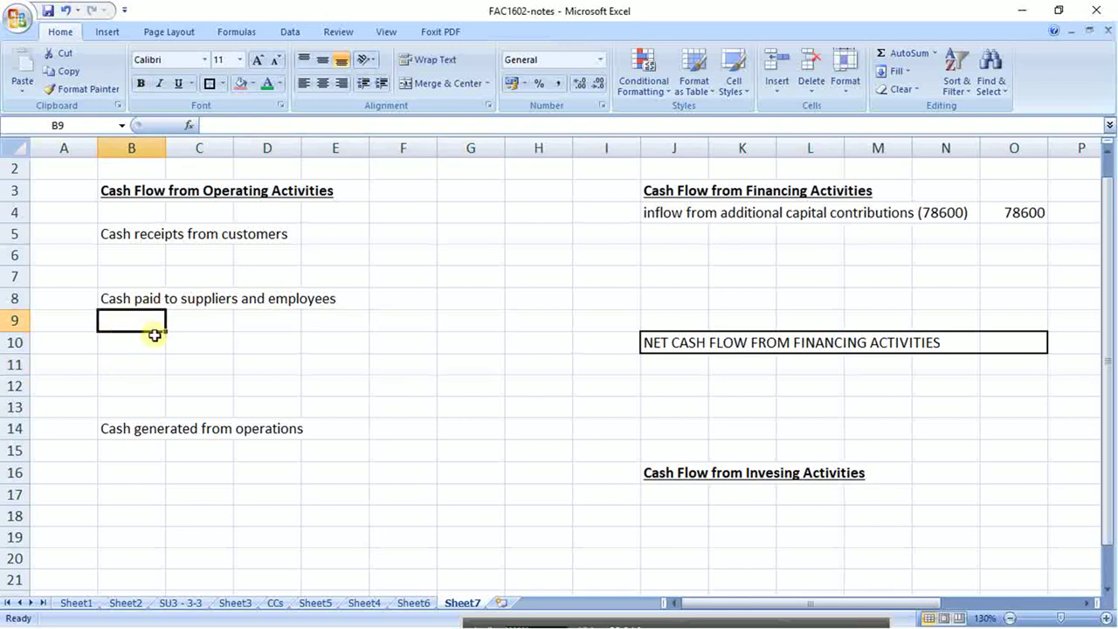
text(*creditors)
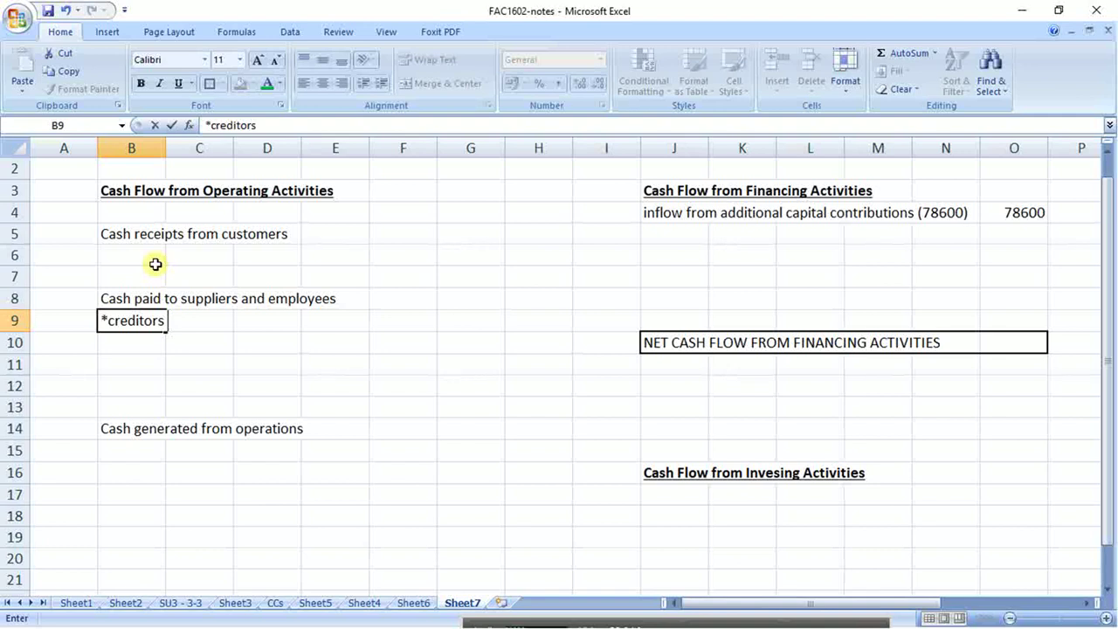
text(265140)
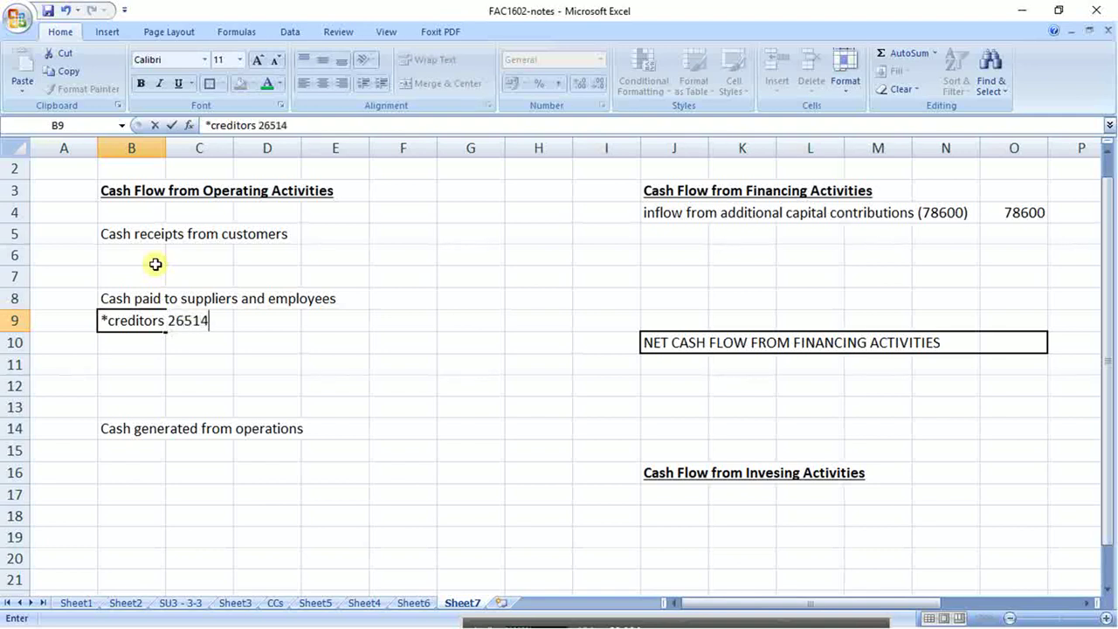
key(Right)
key(Right)
key(Right)
key(Right)
key(Right)
key(Right)
key(Right)
key(Right)
key(Right)
key(Right)
key(Right)
key(Right)
key(Right)
key(Right)
key(Right)
key(Right)
key(Right)
key(Right)
key(Right)
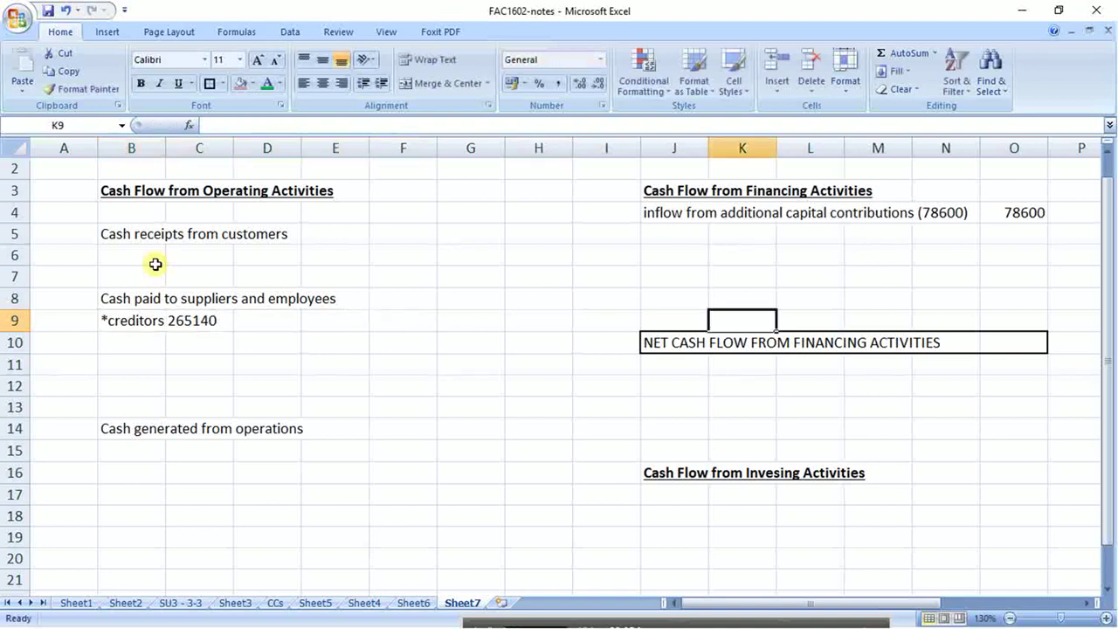
key(Left)
key(Left)
key(Left)
key(Left)
key(Left)
key(Left)
key(Left)
key(Left)
key(Left)
key(Left)
key(Left)
key(Left)
key(Left)
key(Left)
key(Left)
key(Left)
key(Left)
key(Left)
key(Left)
key(Left)
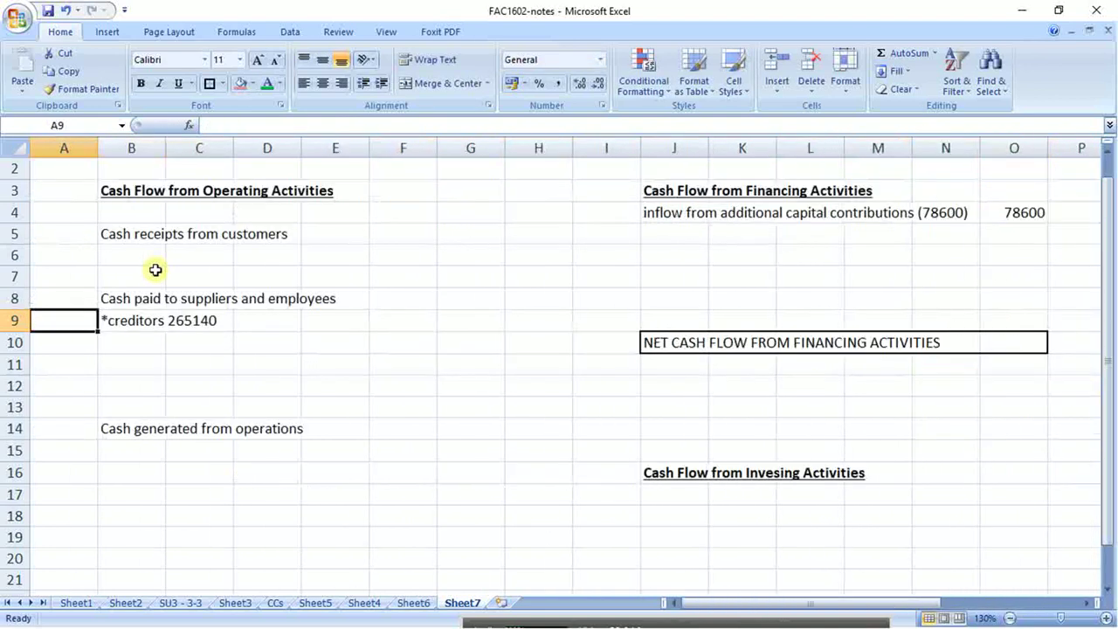
key(Right)
key(Left)
key(Right)
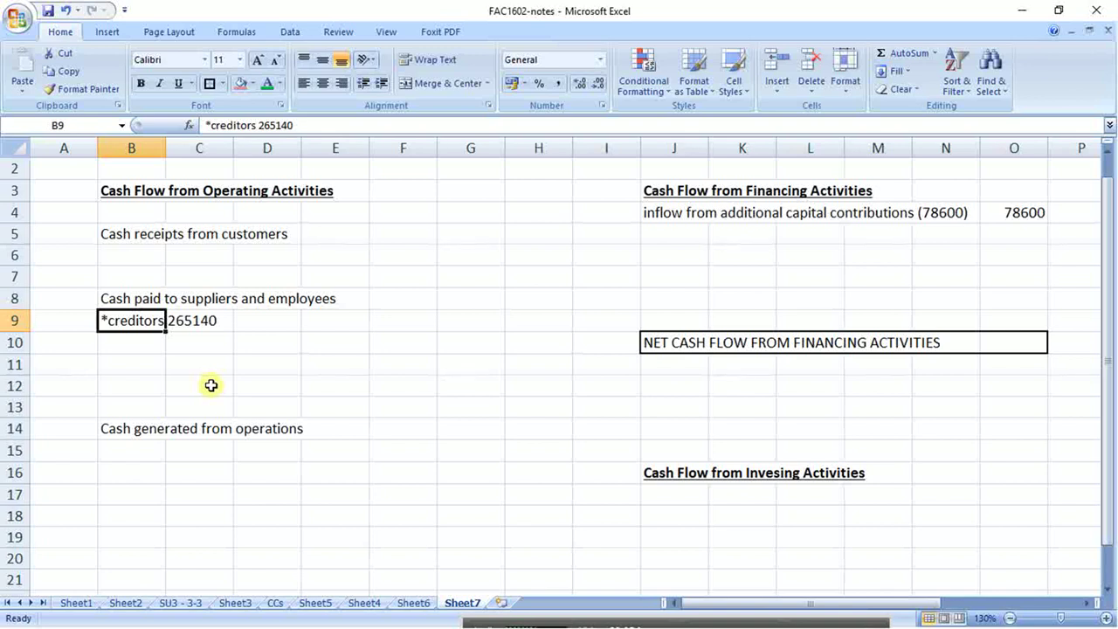
- Switch to the PowerPoint cash flow slides, examine distributions to owners under operating activities and drawings under financing activities, and return to the Excel workbook
key(alt+Tab)
key(alt+Tab)
key(Tab)
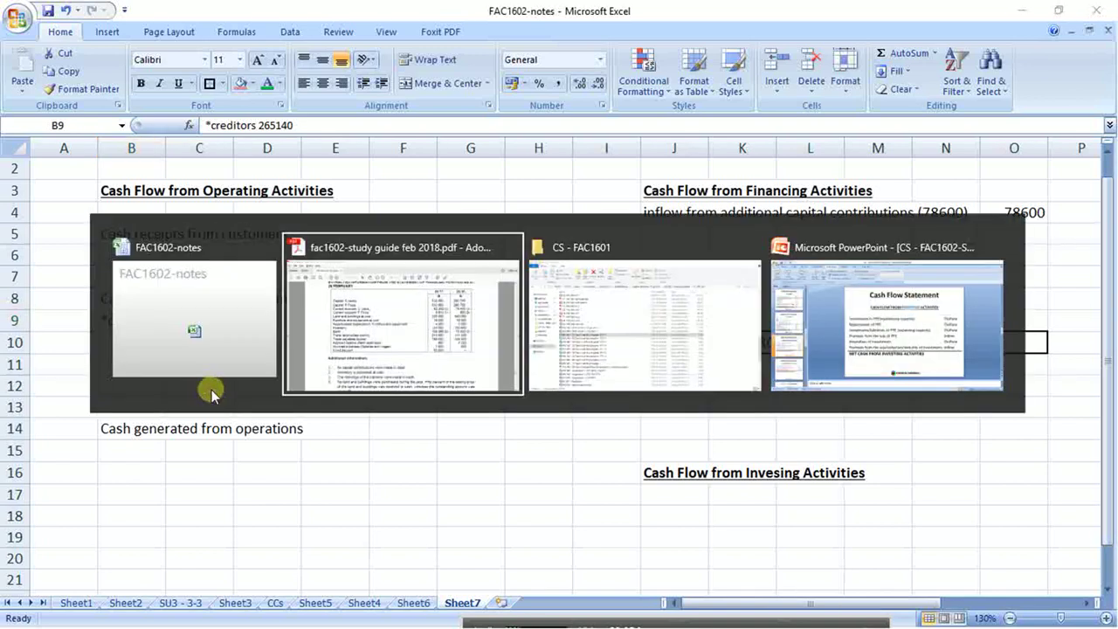
key(alt+Tab)
key(Tab)
key(Tab)
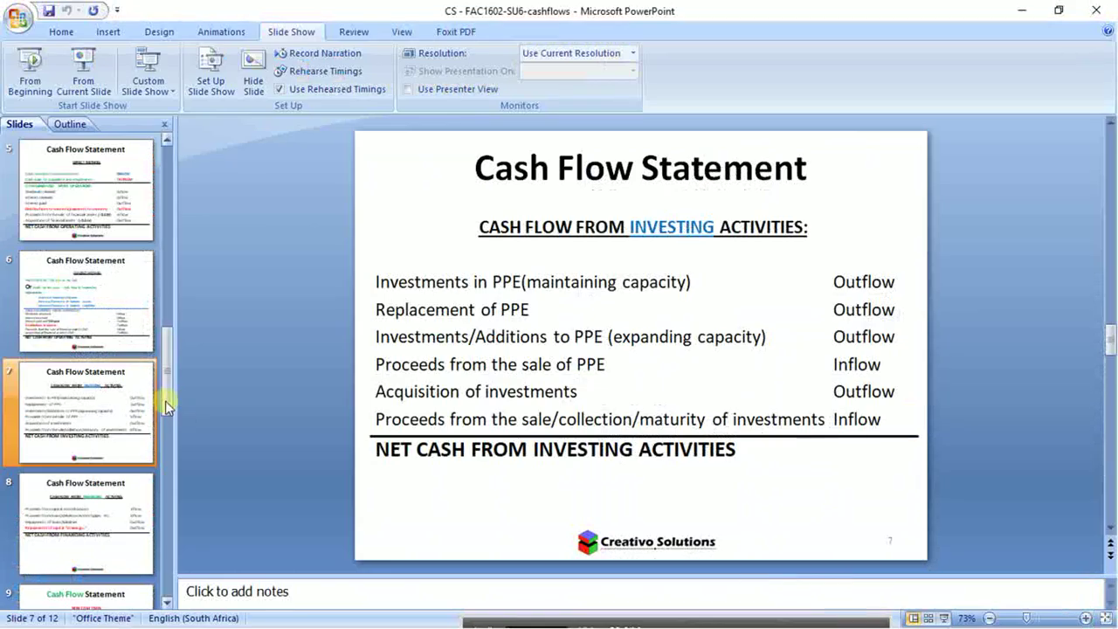
click(83, 316)
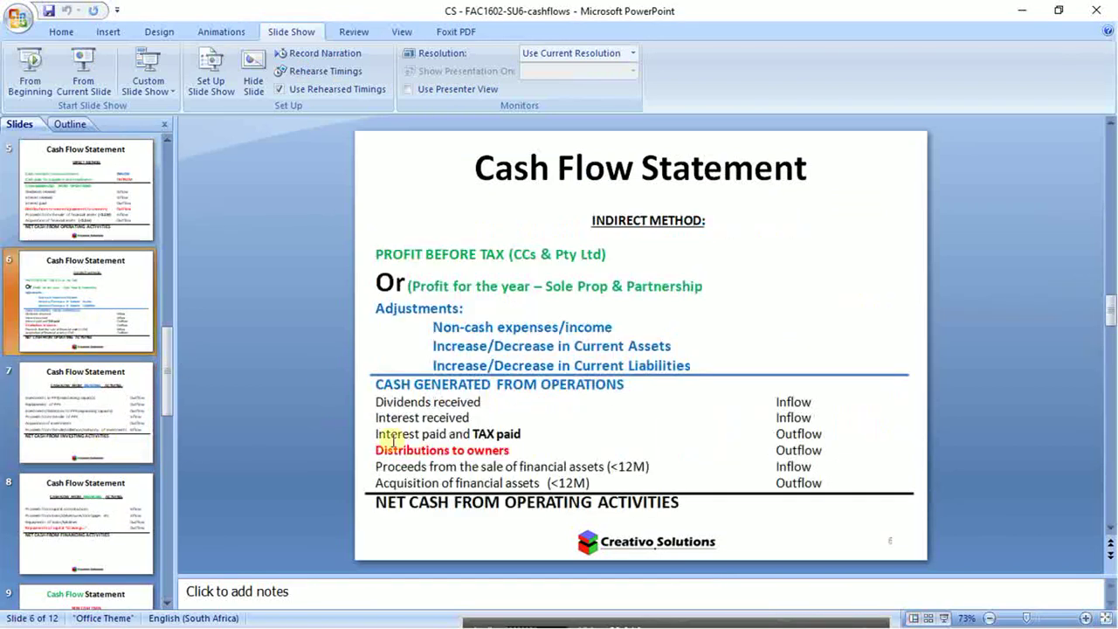
drag(385, 452, 509, 451)
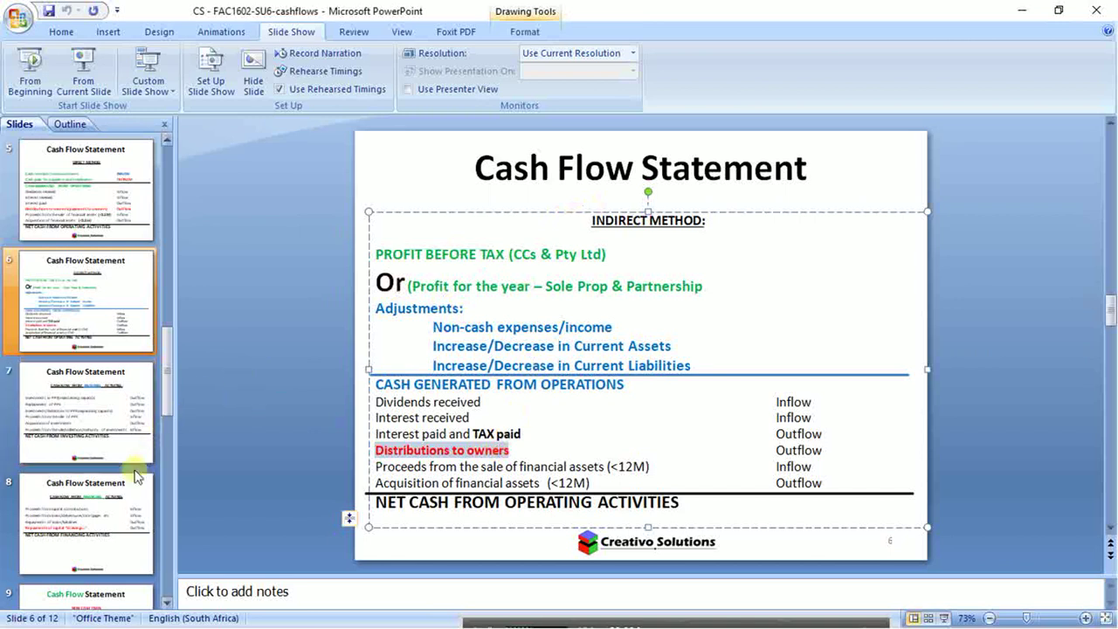
click(96, 524)
drag(377, 364, 632, 366)
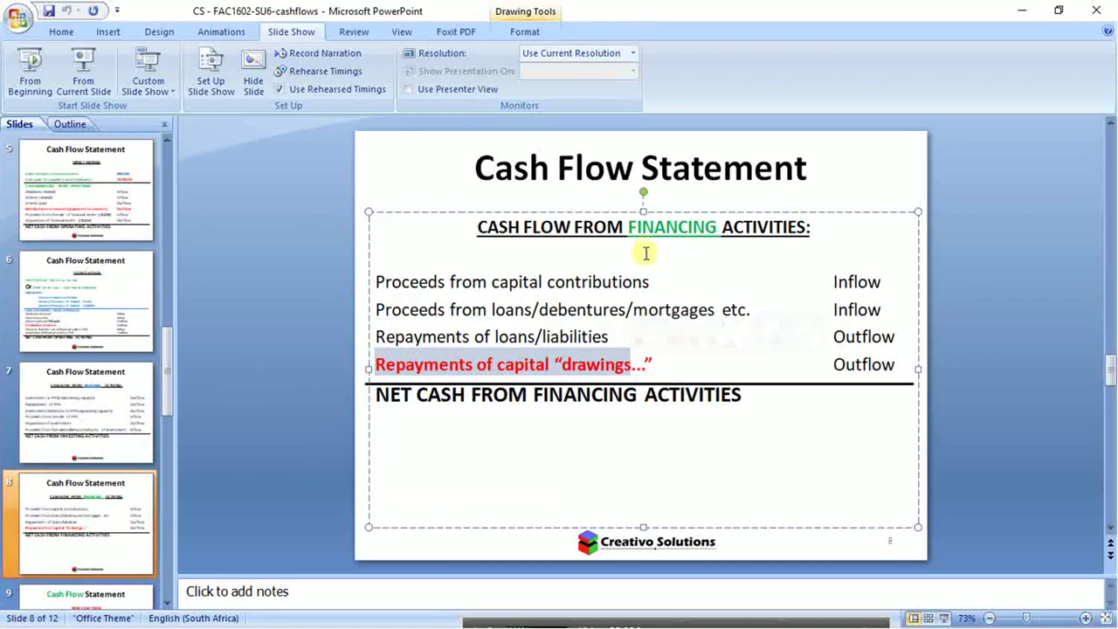
key(alt+Tab)
key(alt+Tab)
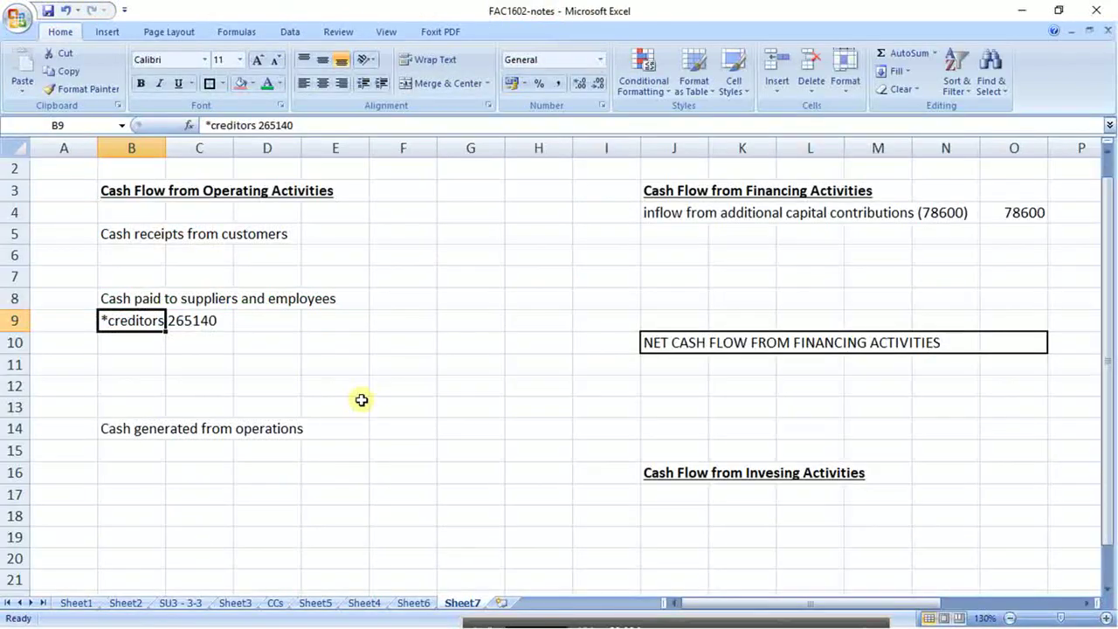
- Add a "distribution to partners" line in B15 beneath cash generated from operations, with -377400 in F15
click(396, 406)
click(162, 352)
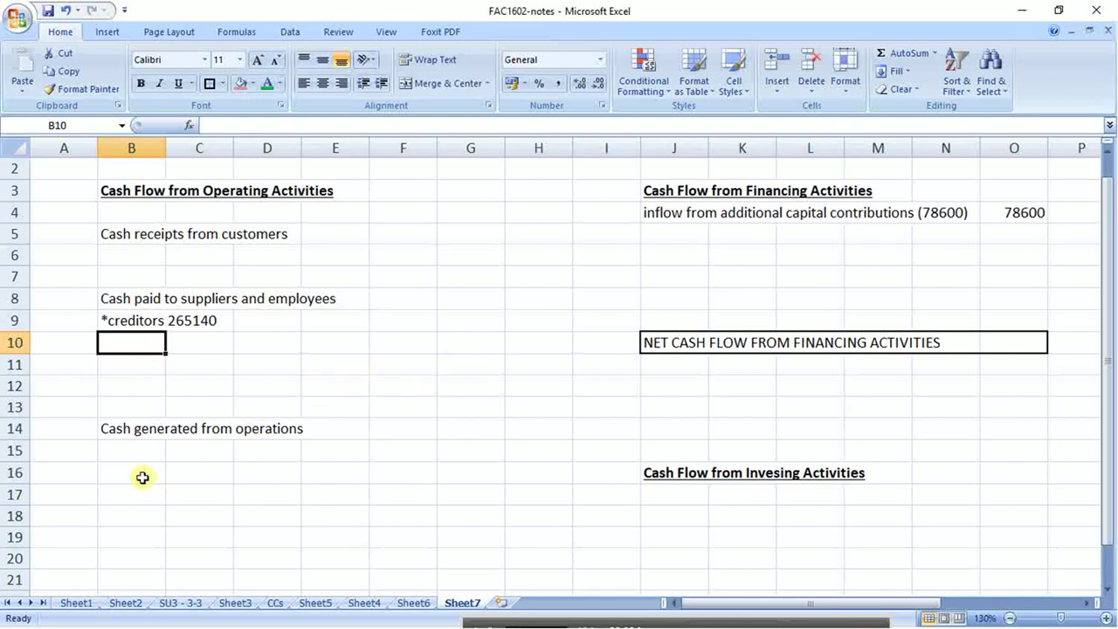
click(119, 455)
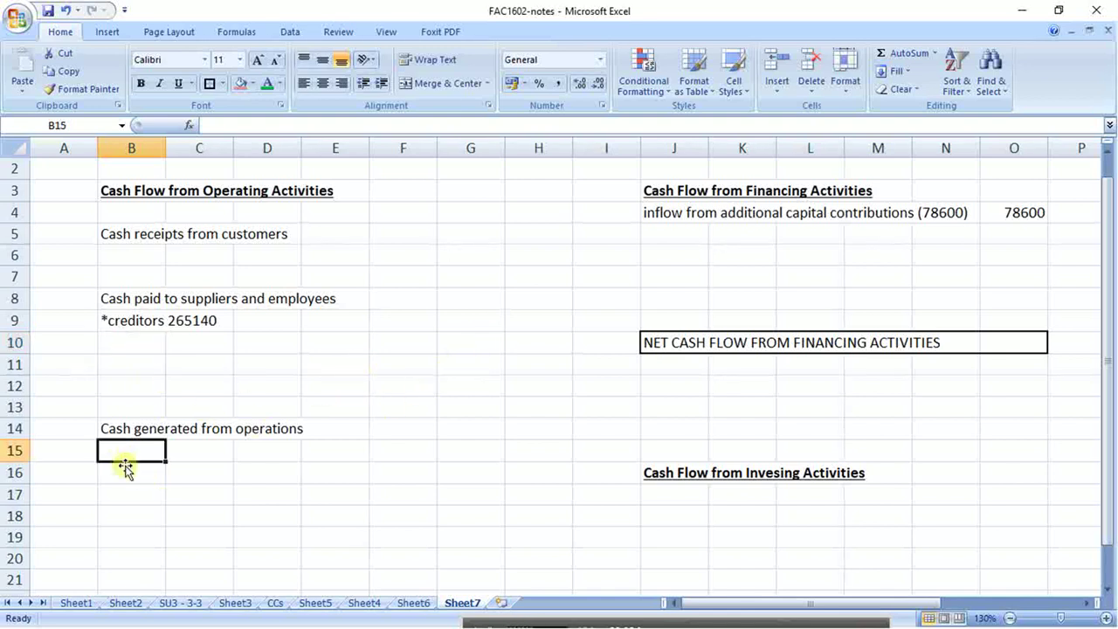
text(distr)
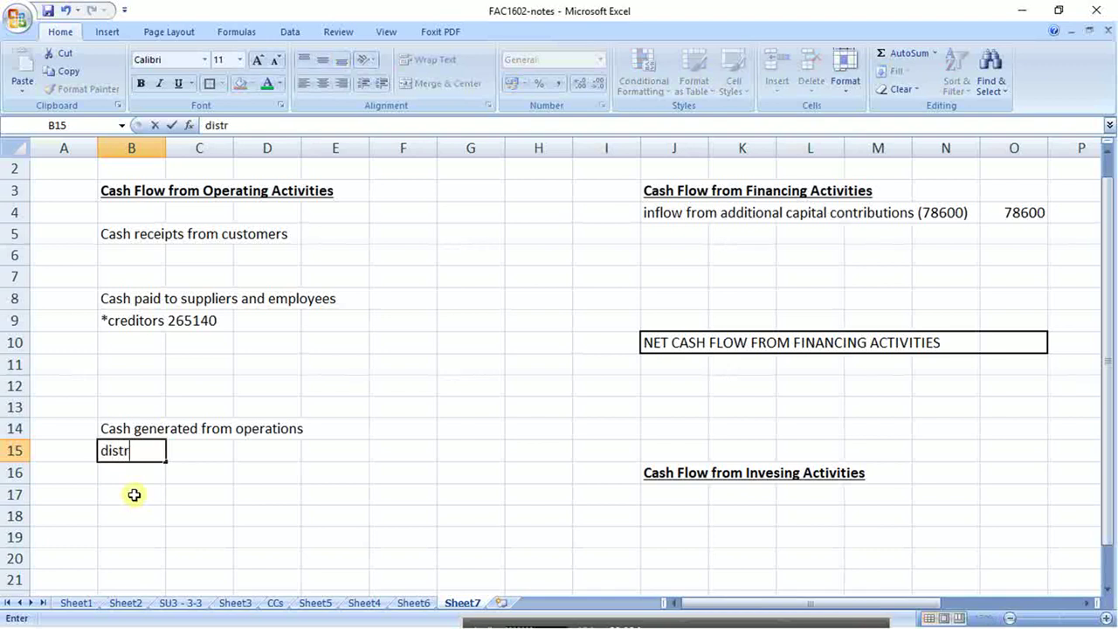
text(ibutio)
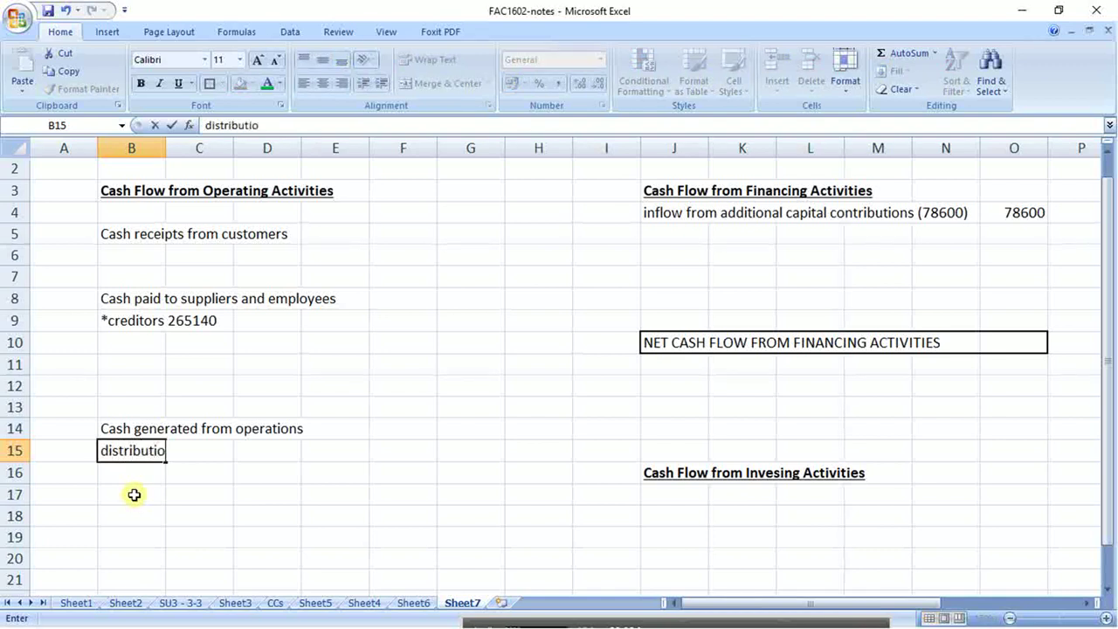
text(n to partners)
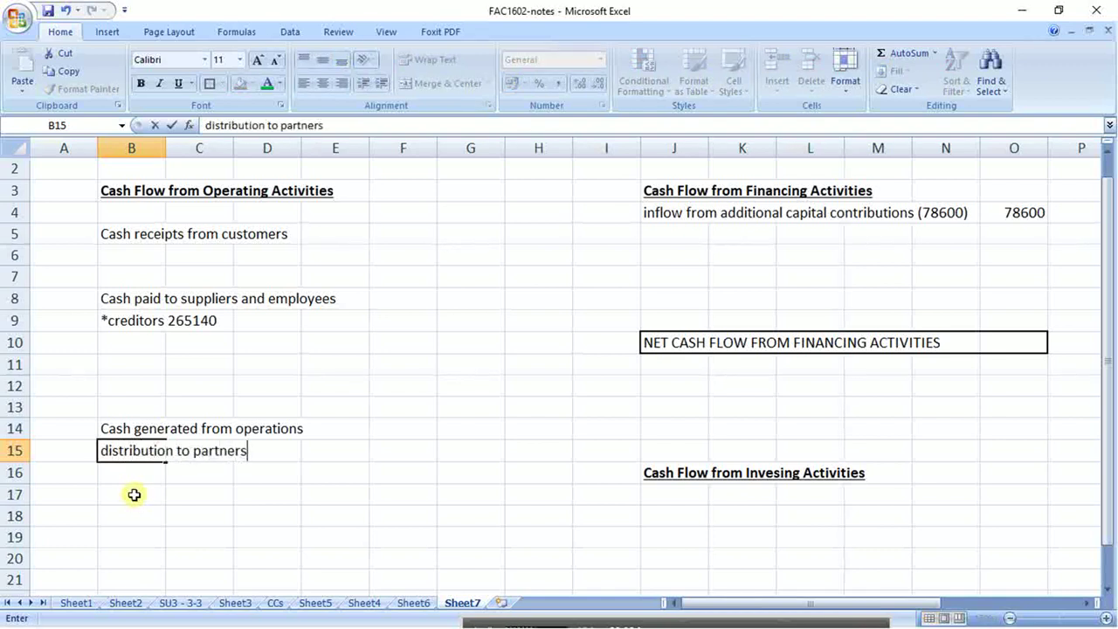
key(Right)
key(Right)
key(Right)
key(Right)
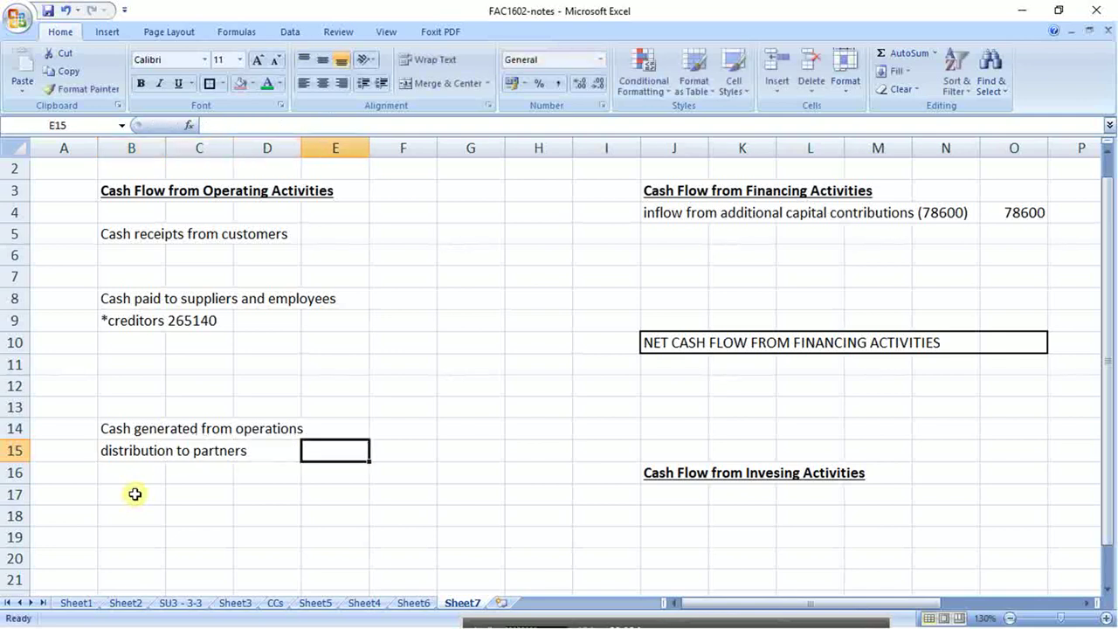
text(-)
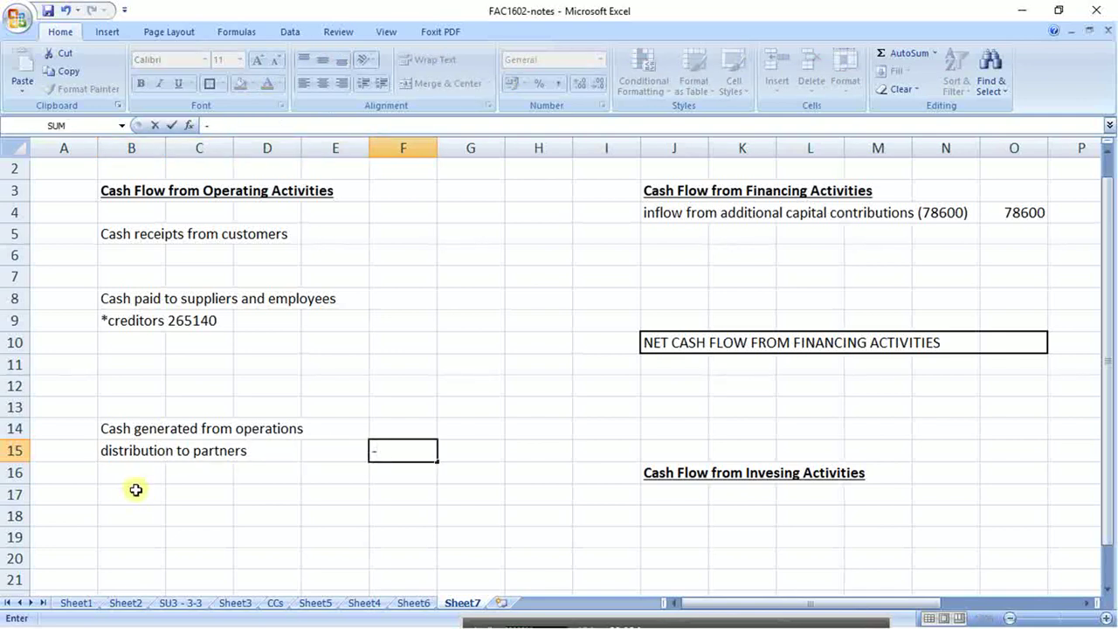
text(377400)
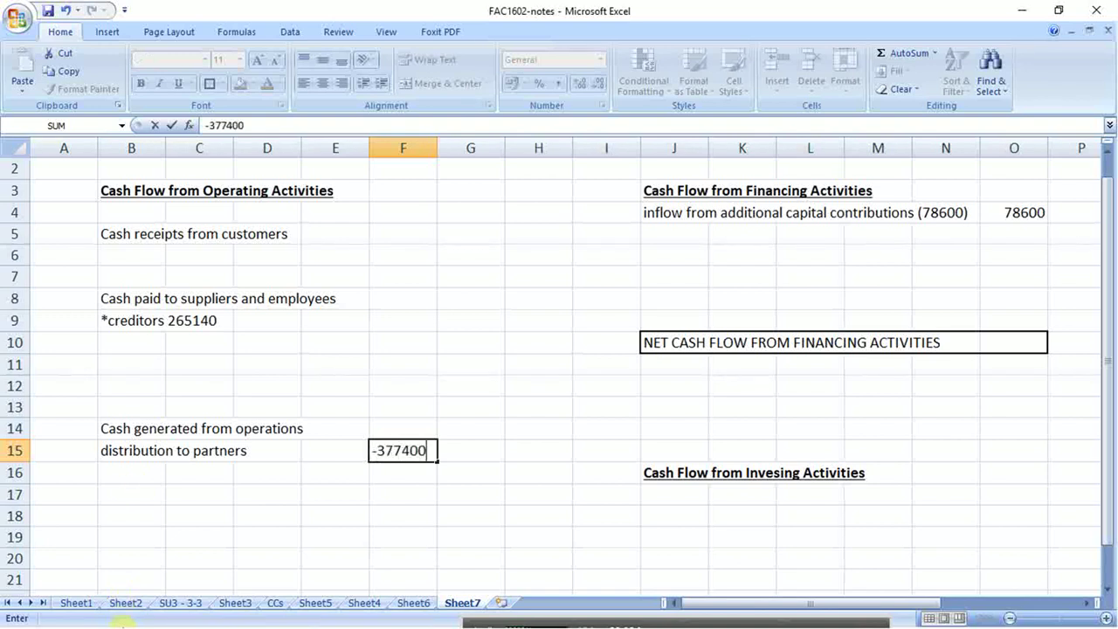
key(Return)
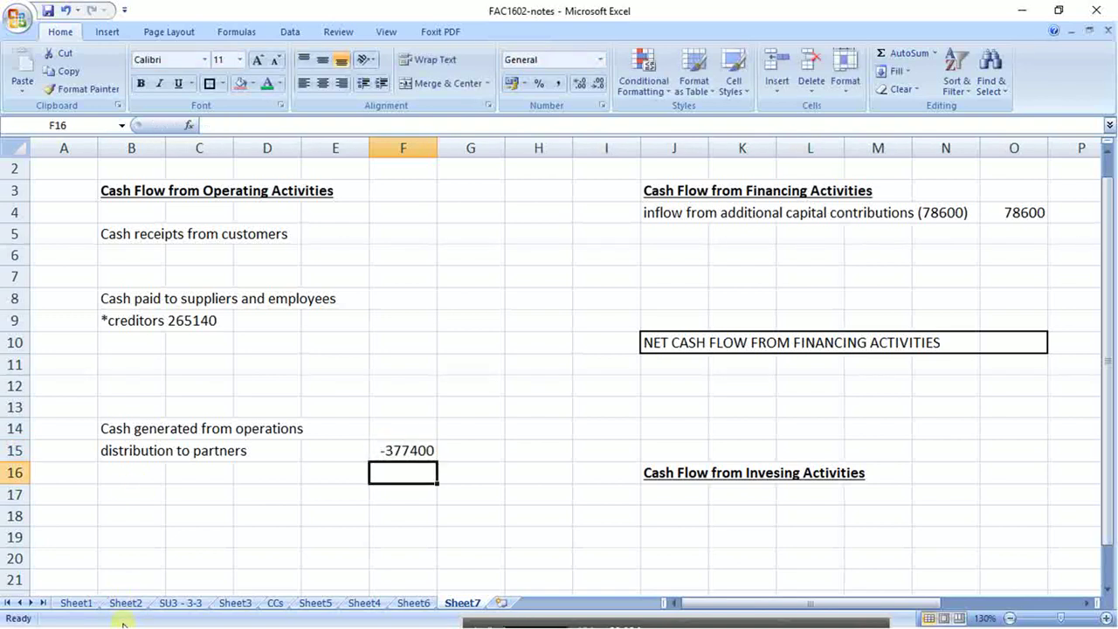
key(Up)
key(Up)
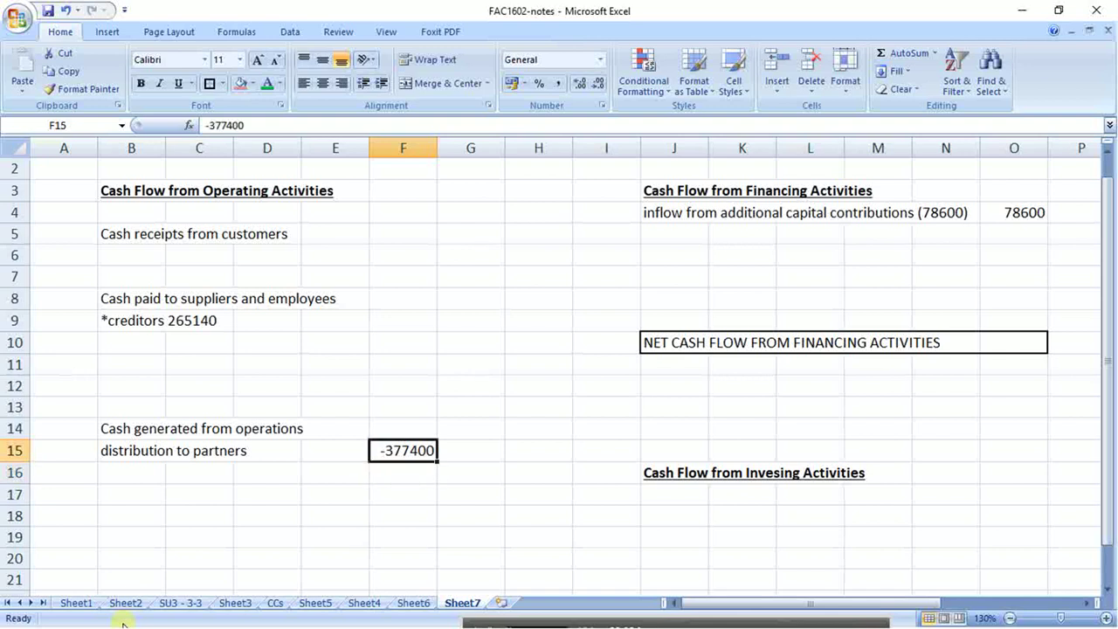
key(Left)
key(Left)
key(Left)
key(Left)
key(Down)
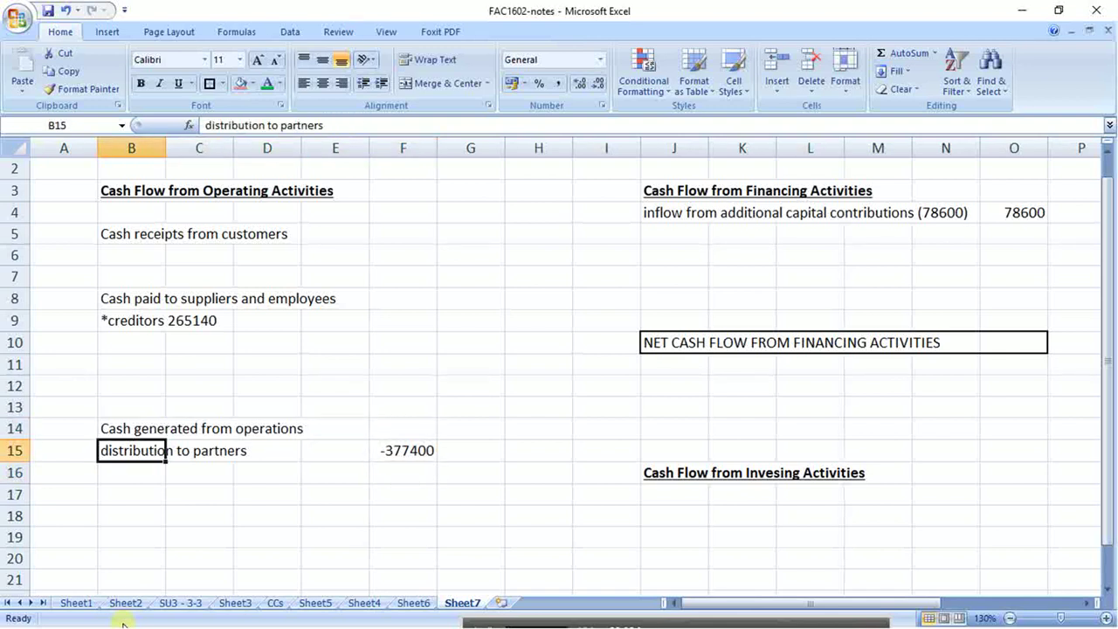
key(Right)
key(Right)
key(Right)
key(Right)
key(Right)
key(Left)
key(Left)
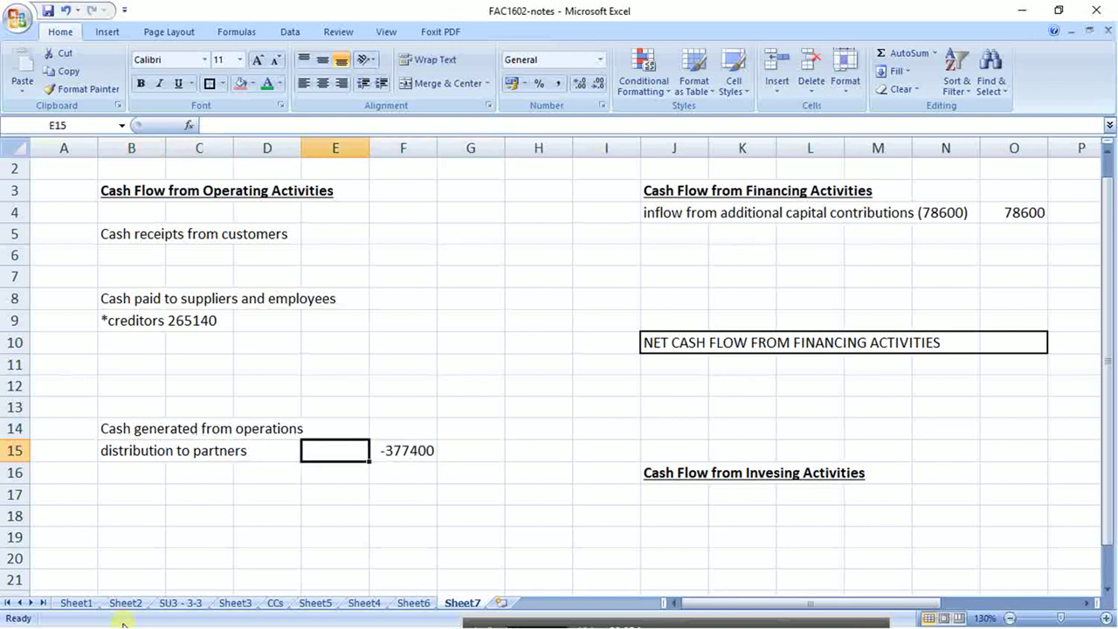
key(Left)
key(Left)
key(Left)
key(Right)
key(Right)
key(Right)
key(Right)
key(Left)
key(Left)
key(Left)
key(Left)
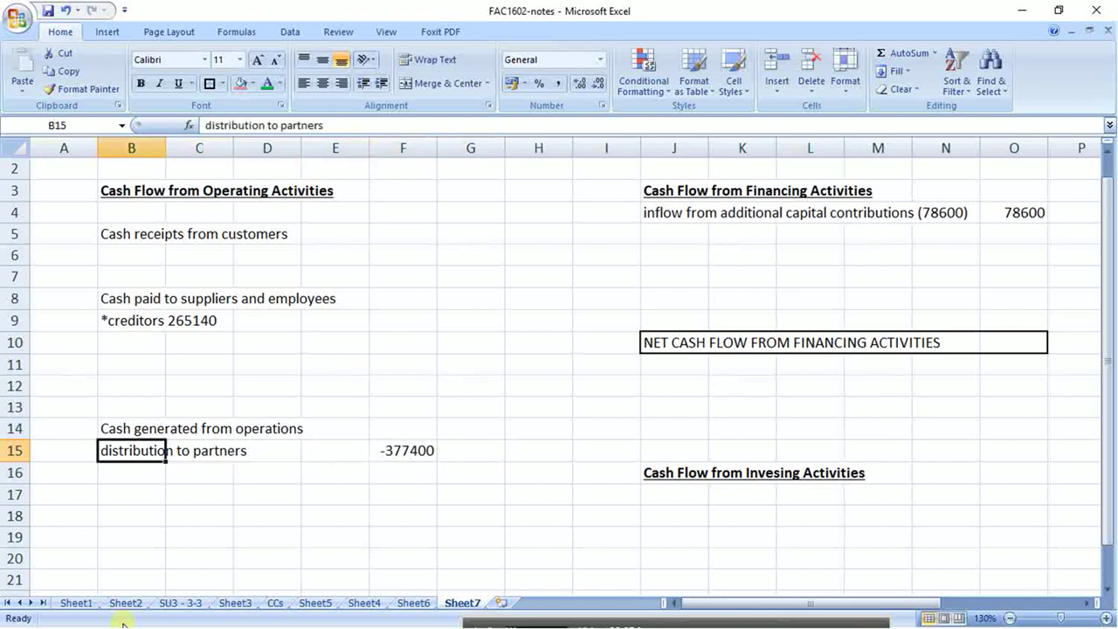
key(Down)
key(Down)
key(Down)
key(Down)
key(Down)
key(Down)
key(Down)
key(Down)
key(Down)
key(Down)
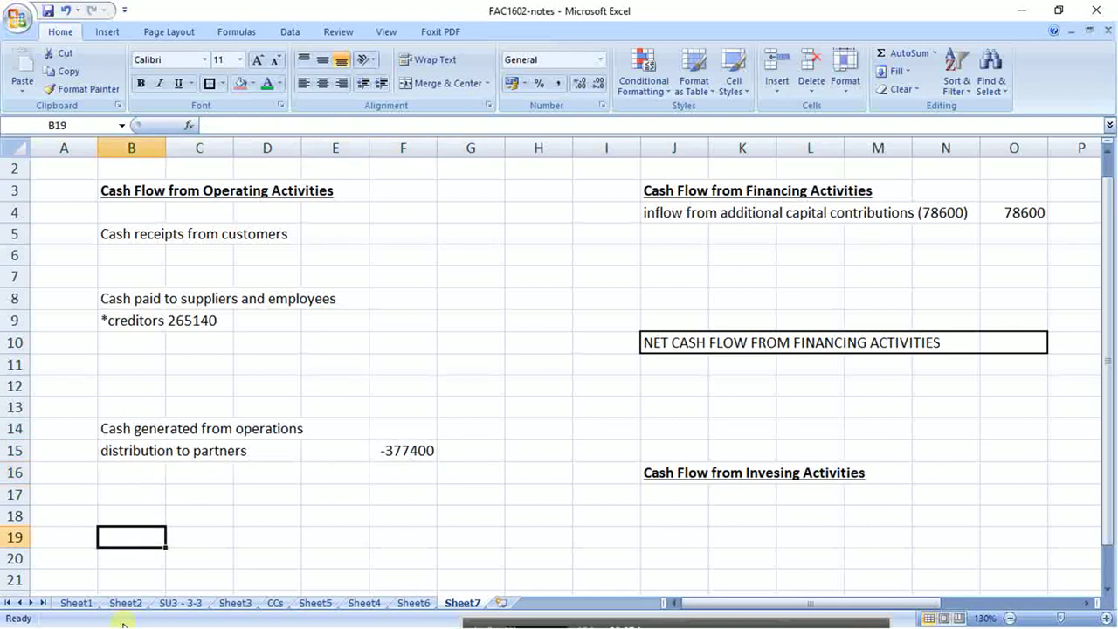
key(Up)
key(Up)
key(Up)
key(Up)
key(Up)
key(Up)
key(Up)
key(Up)
key(Up)
key(Up)
key(Up)
key(Up)
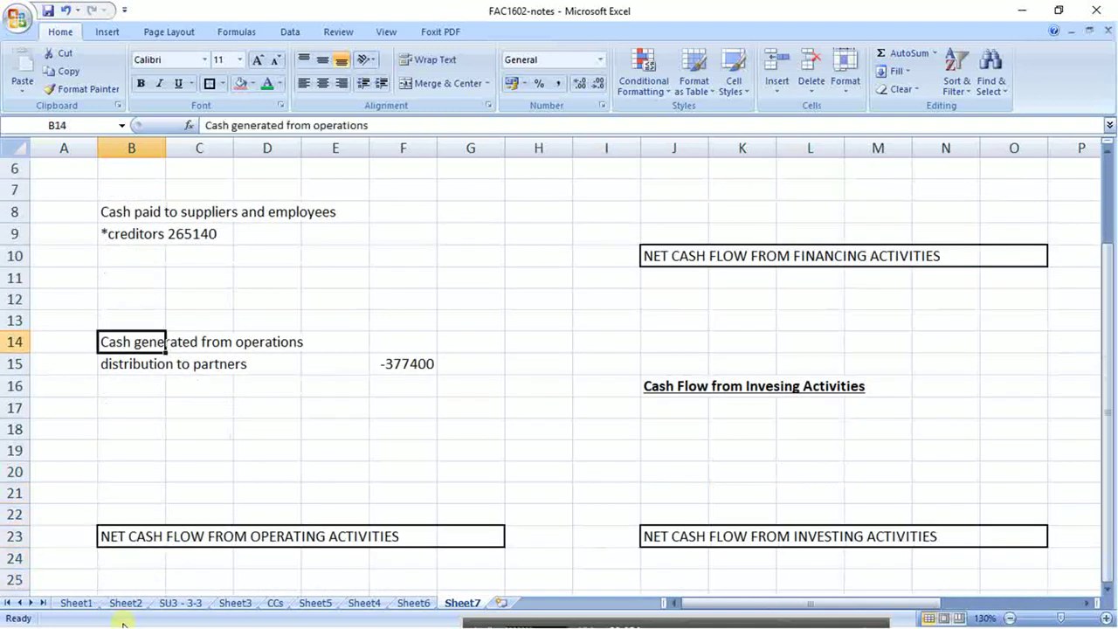
key(Down)
key(Down)
key(Down)
key(Down)
key(Down)
key(Down)
key(Down)
key(Down)
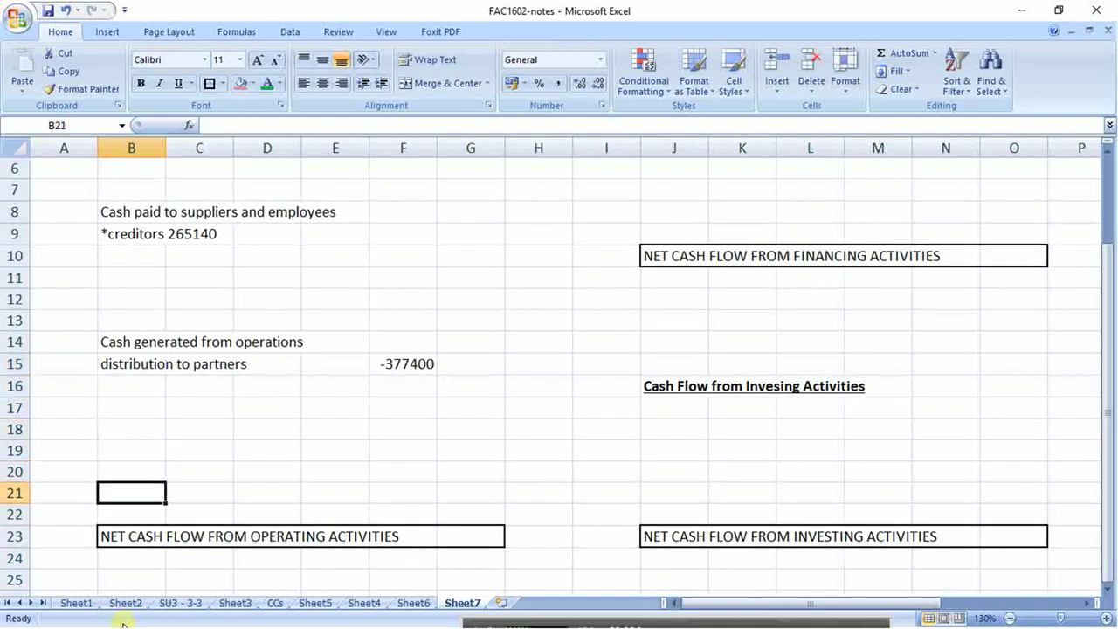
key(Up)
key(Up)
key(Up)
key(Up)
key(Up)
key(Up)
key(Up)
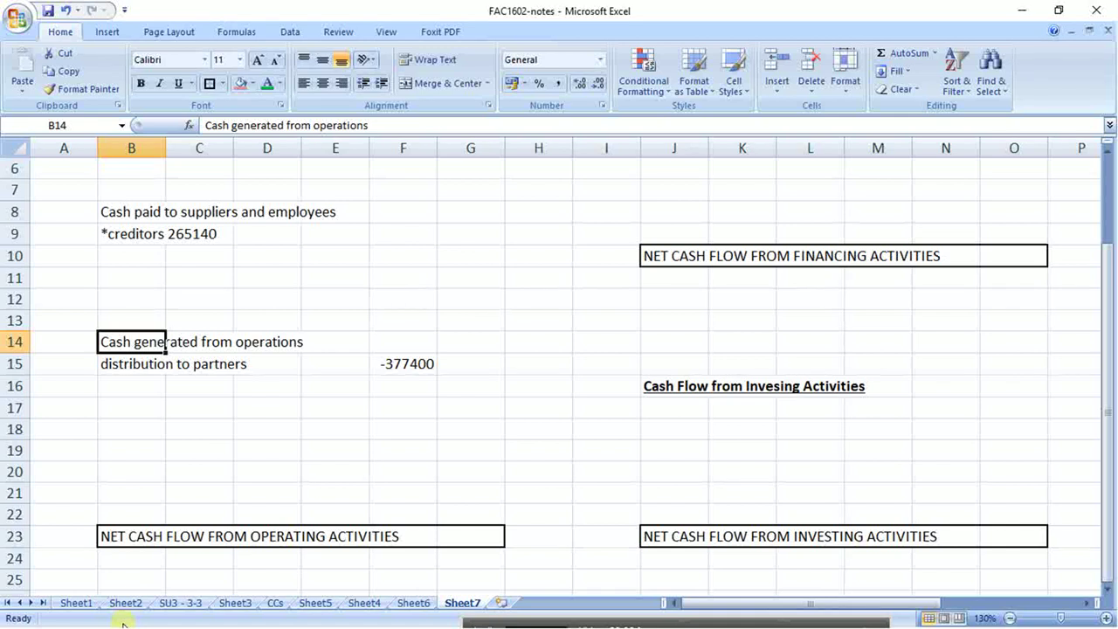
key(Right)
key(Right)
key(Right)
key(Right)
key(Left)
key(Left)
key(Left)
key(Left)
- Format the "Cash generated from operations" row, B14:G14, in bold
key(shift+Right)
key(shift+Right)
key(shift+Right)
key(shift+Right)
key(shift+Right)
key(ctrl+b)
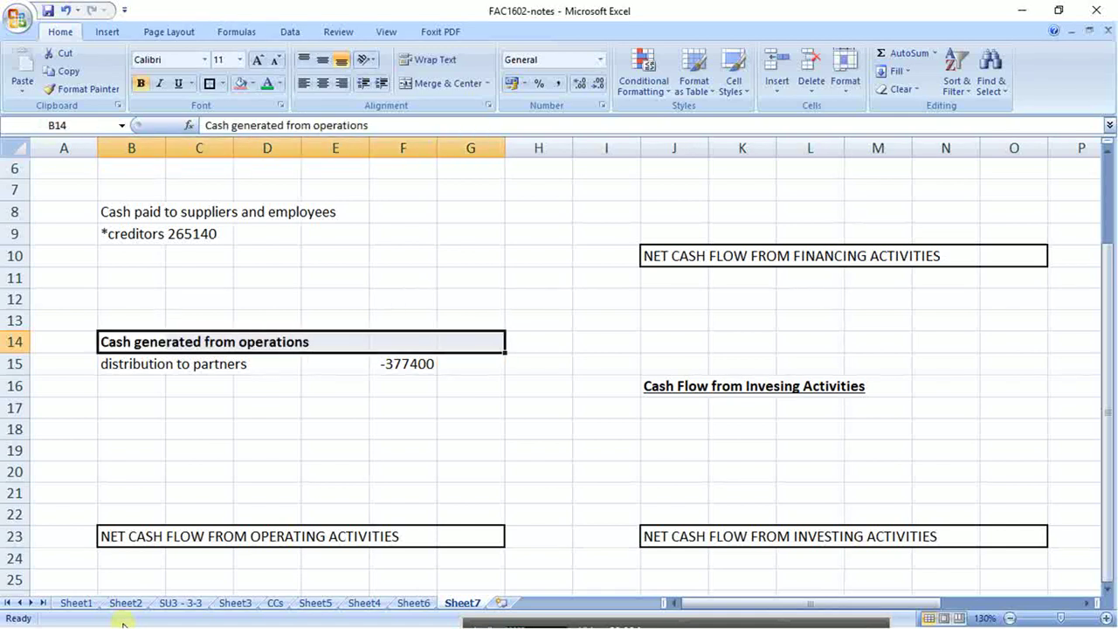
- Copy the distribution to partners amount from F15 into G15
key(Down)
key(Right)
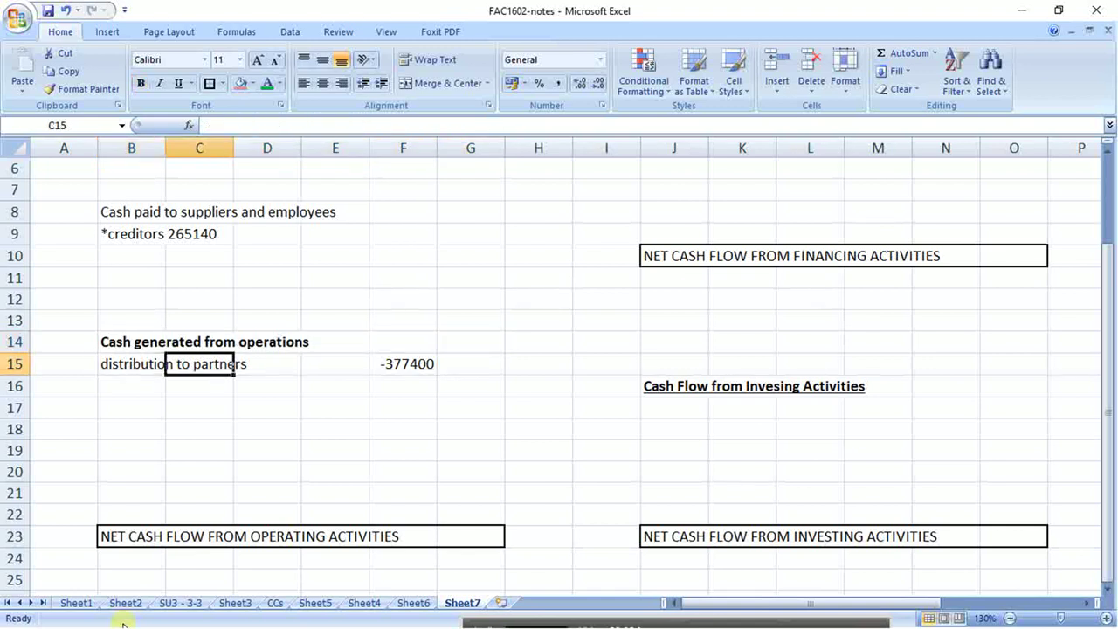
key(Right)
key(Right)
key(Right)
key(ctrl+c)
key(Right)
key(ctrl+v)
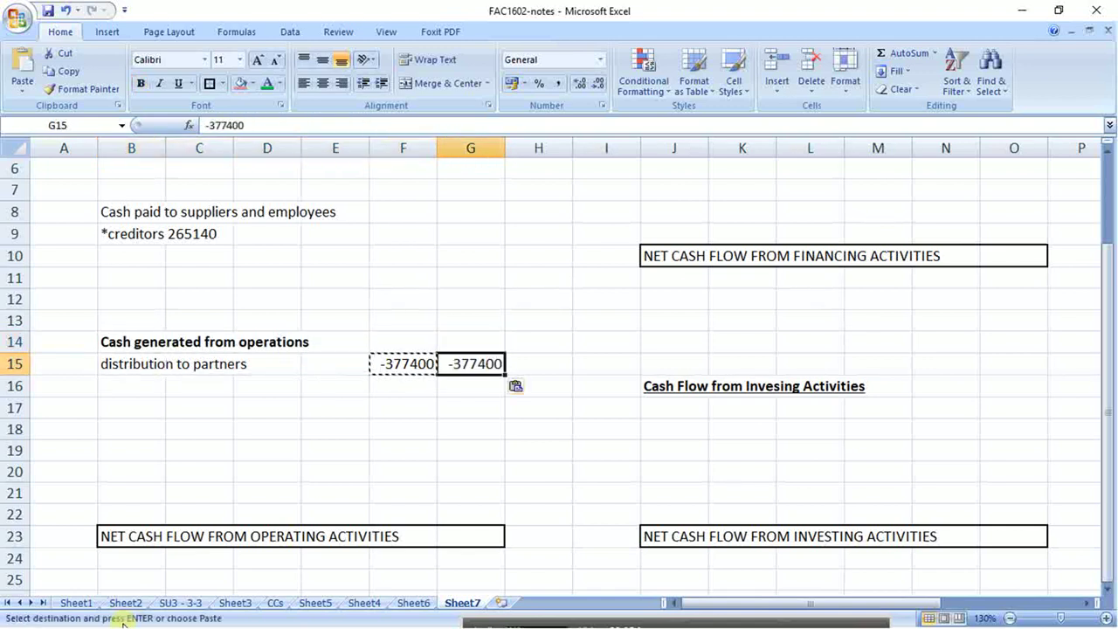
- Clear the distribution to partners amount from F15, keeping the figure only in G15
key(Left)
key(Delete)
key(Left)
key(Left)
key(Left)
key(Left)
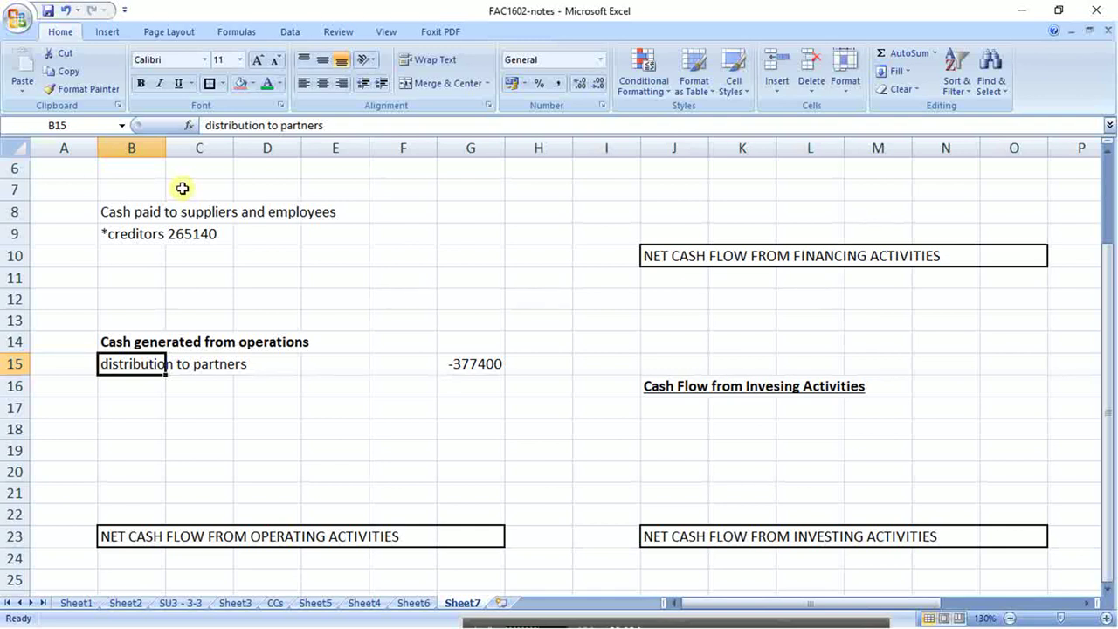
- Duplicate the Inventory T-account R3:W9 directly below the Creditors account, starting at R17
key(Right)
key(Right)
key(Right)
key(Right)
key(Right)
key(Right)
key(Right)
key(Right)
key(Right)
key(Right)
key(Right)
key(Right)
key(Right)
key(Right)
key(Right)
key(Right)
key(Right)
key(Right)
key(Right)
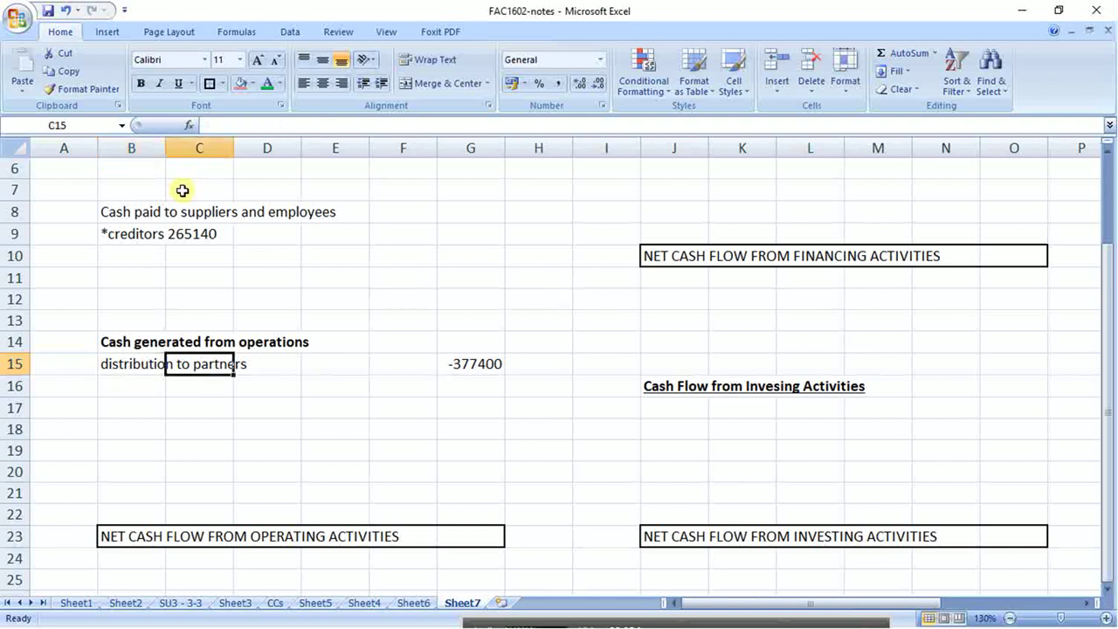
key(Right)
key(Right)
key(Right)
key(Right)
key(Right)
key(Right)
key(Right)
key(Up)
key(Up)
key(Up)
key(Up)
key(Up)
key(Up)
key(Up)
key(Up)
key(Up)
key(Up)
key(Up)
key(Up)
key(Up)
key(Up)
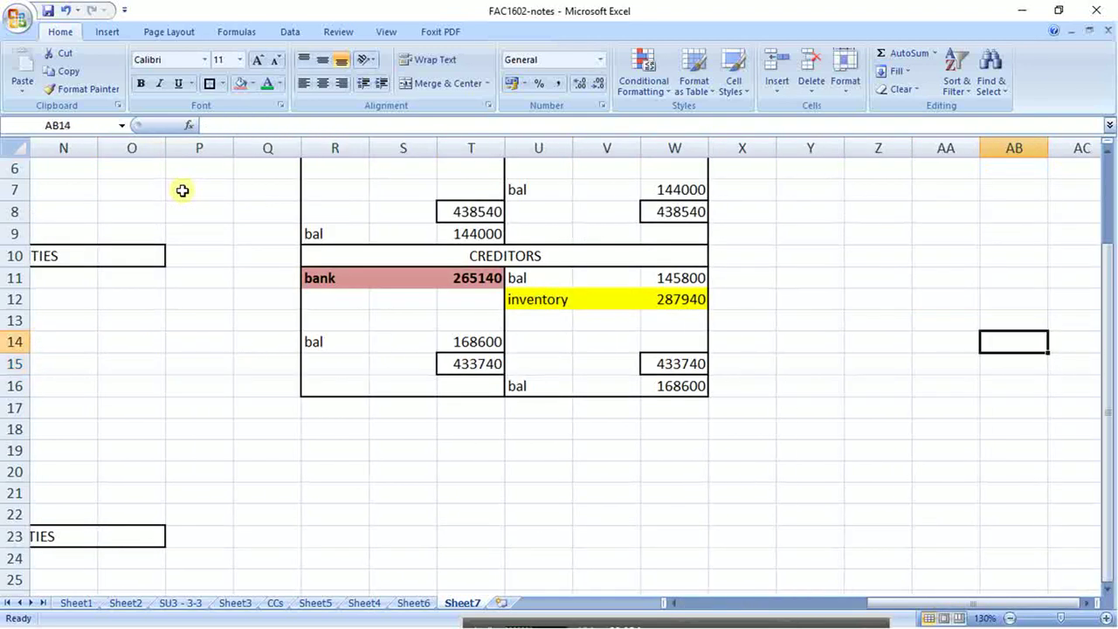
key(Left)
key(Left)
key(Left)
key(Left)
key(Left)
key(Left)
key(Left)
key(Left)
key(Left)
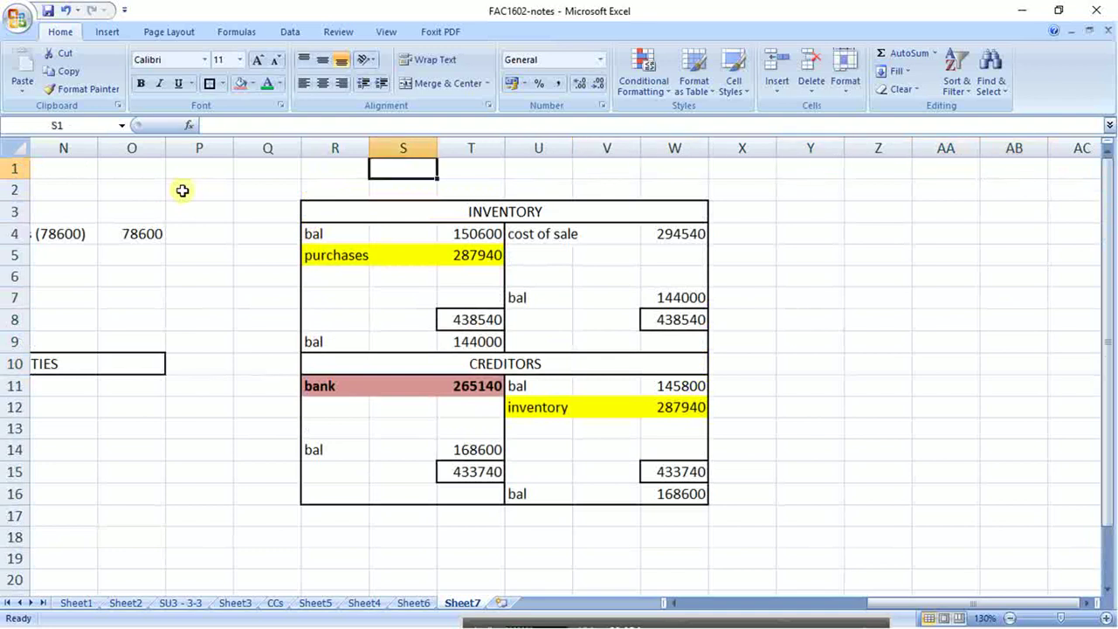
key(Down)
key(Down)
key(Left)
key(Right)
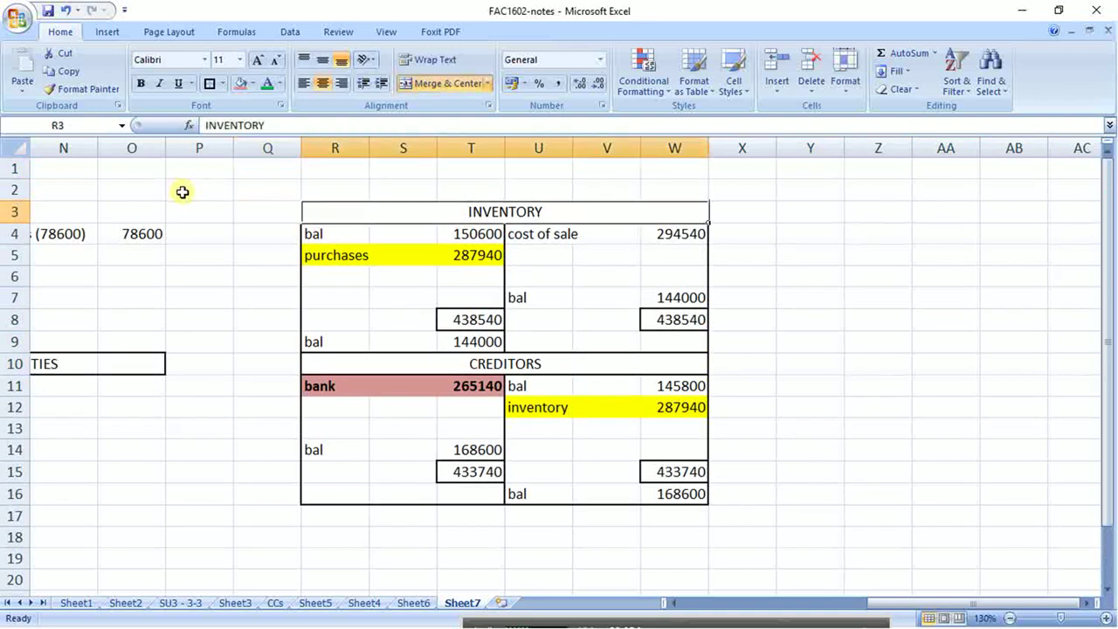
key(shift+Down)
key(shift+Down)
key(shift+Down)
key(shift+Down)
key(shift+Down)
key(shift+Down)
key(ctrl+c)
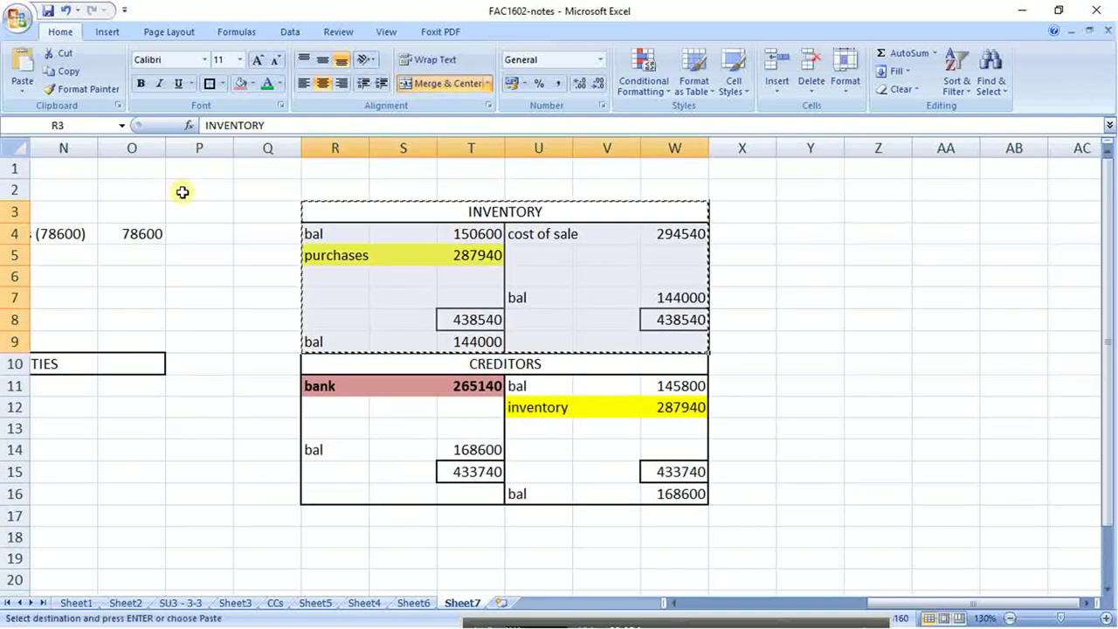
key(Down)
key(Down)
key(Down)
key(Down)
key(Down)
key(Down)
key(Down)
key(Down)
key(Down)
key(Down)
key(Down)
key(Down)
key(Down)
key(Down)
key(Down)
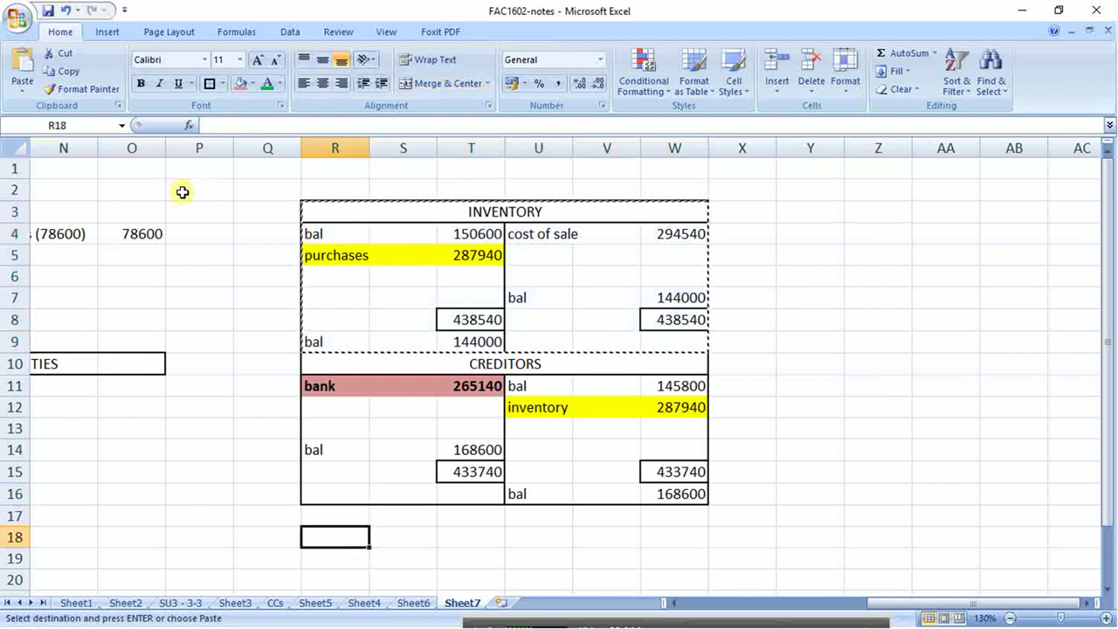
key(Up)
key(ctrl+v)
key(Down)
key(Up)
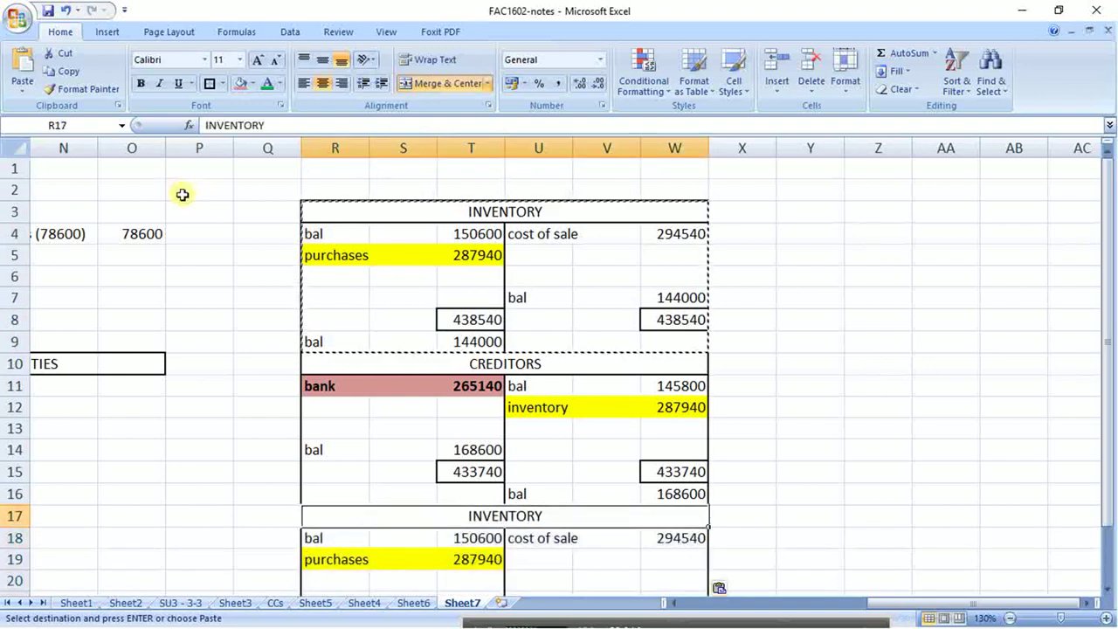
- Retitle the duplicated T-account in row 17 as "Land and Buildings"
text(Lan)
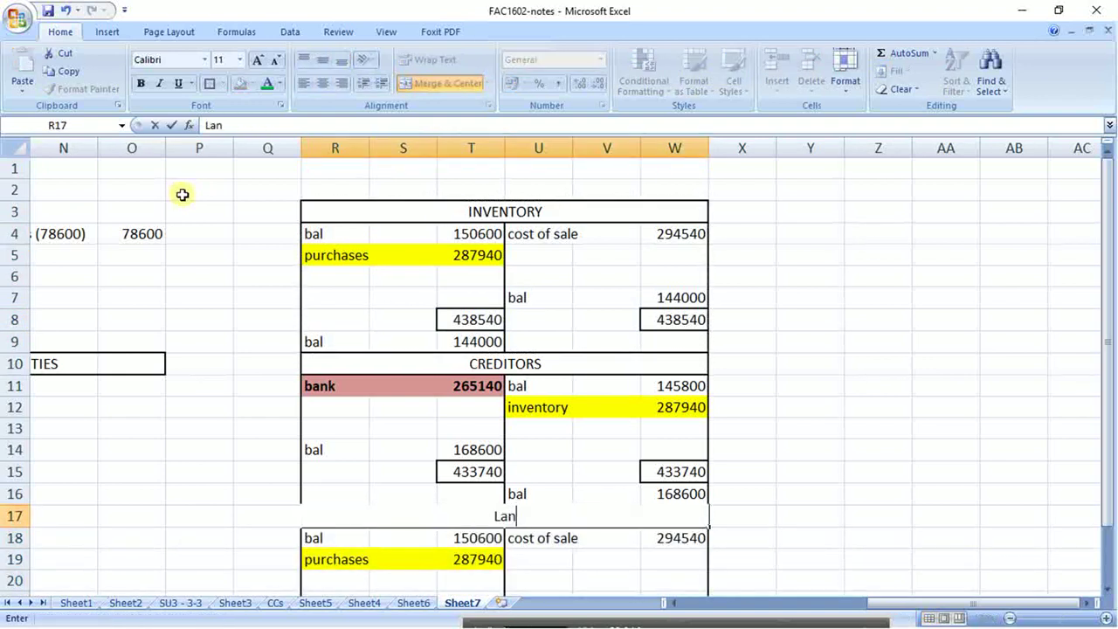
text(d and B)
key(BackSpace)
text(and B)
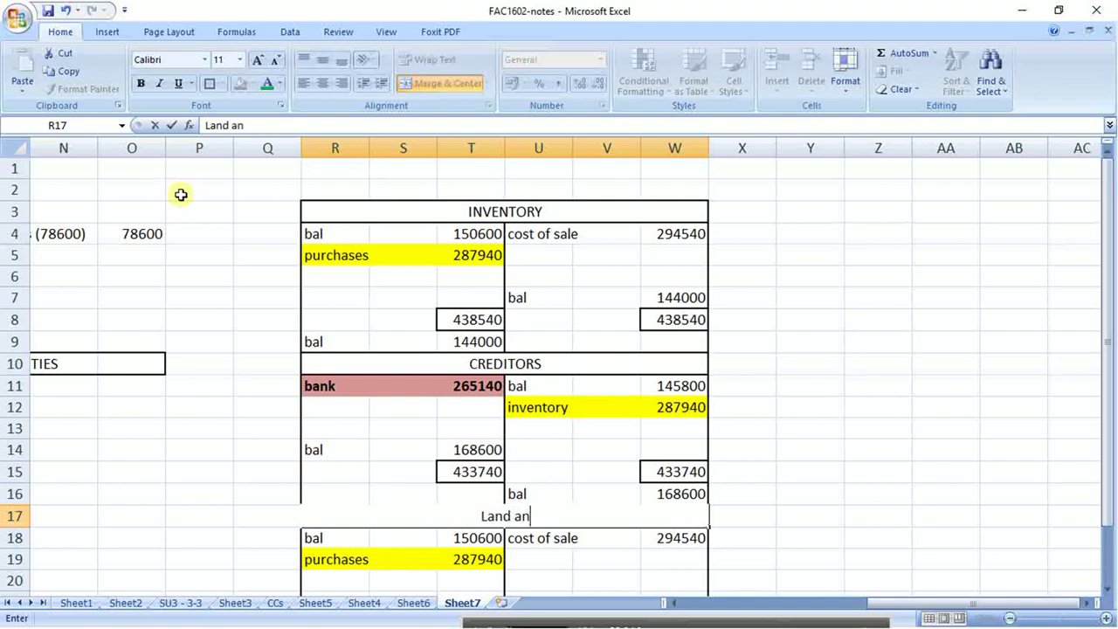
text(uil)
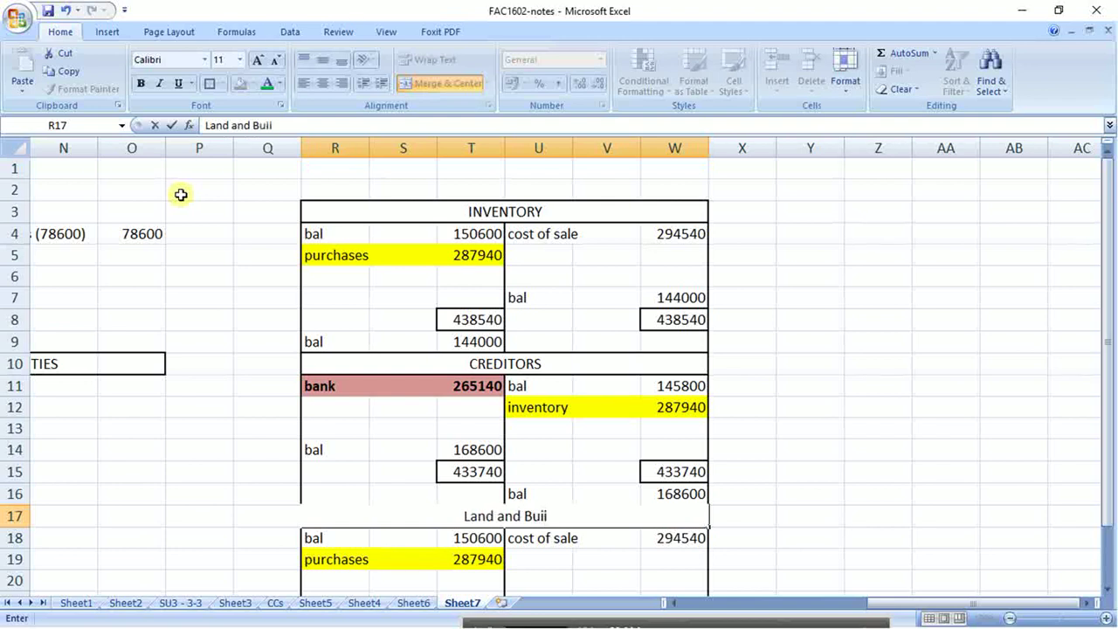
key(BackSpace)
text(ldings)
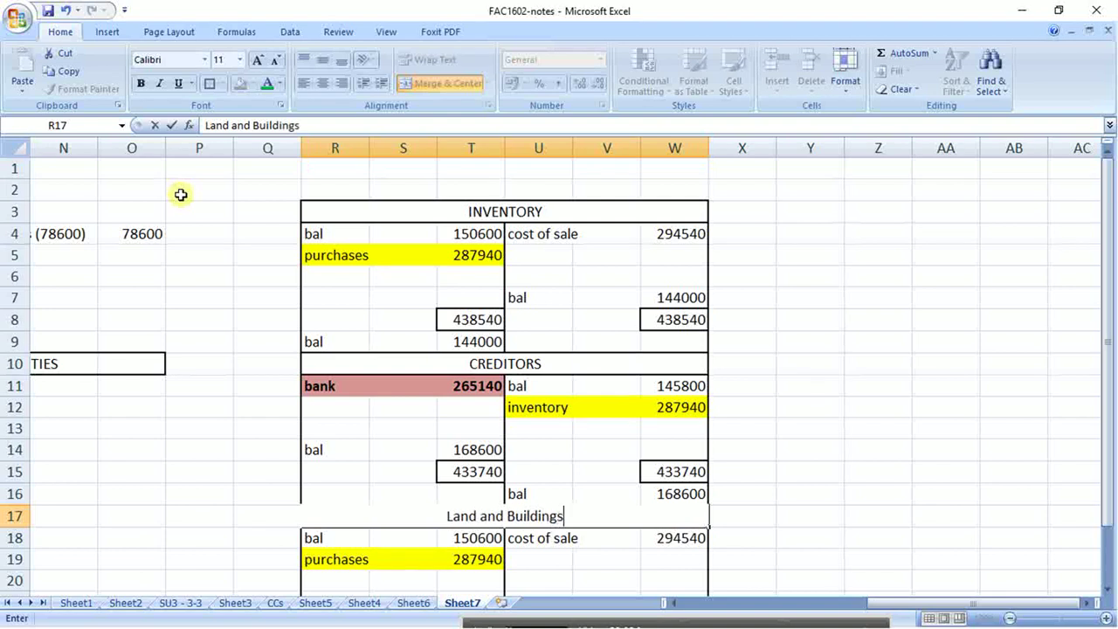
key(Return)
- Clear the opening balance and purchases amounts in T18:T19, plus the cost of sale label and amount in row 18 of Land and Buildings
key(Right)
key(Right)
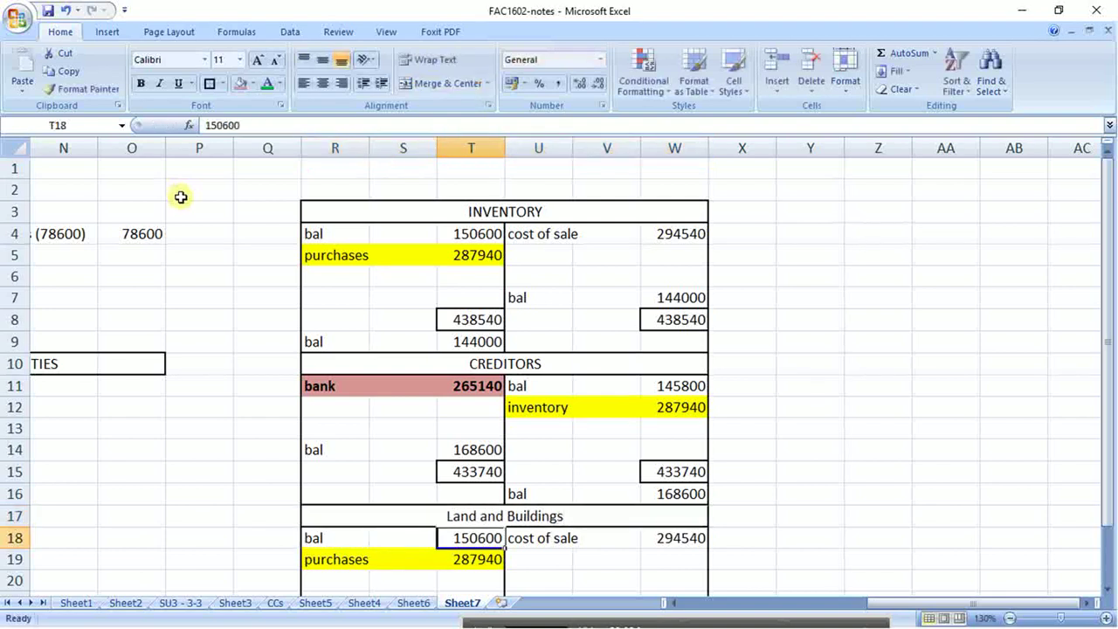
key(Delete)
key(Down)
key(Delete)
key(Right)
key(Right)
key(Up)
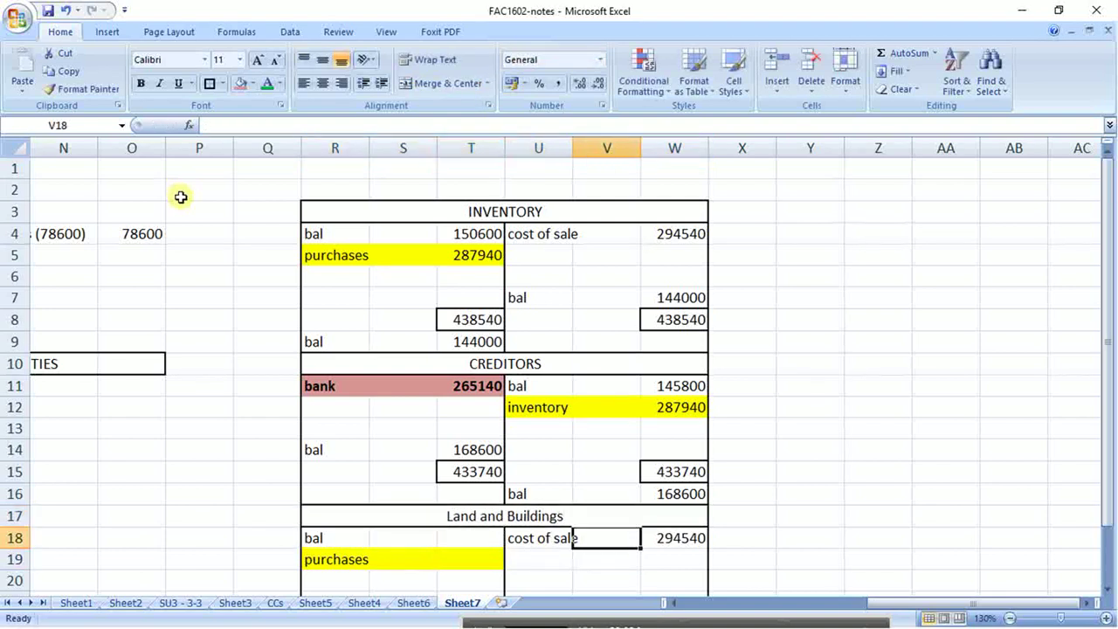
key(Left)
key(Delete)
key(Right)
key(Right)
key(Delete)
- Clear the closing balance amount in W21 and the balance brought down in T23 of the Land and Buildings account
key(Down)
key(Down)
key(Down)
key(Down)
key(Down)
key(Down)
key(Down)
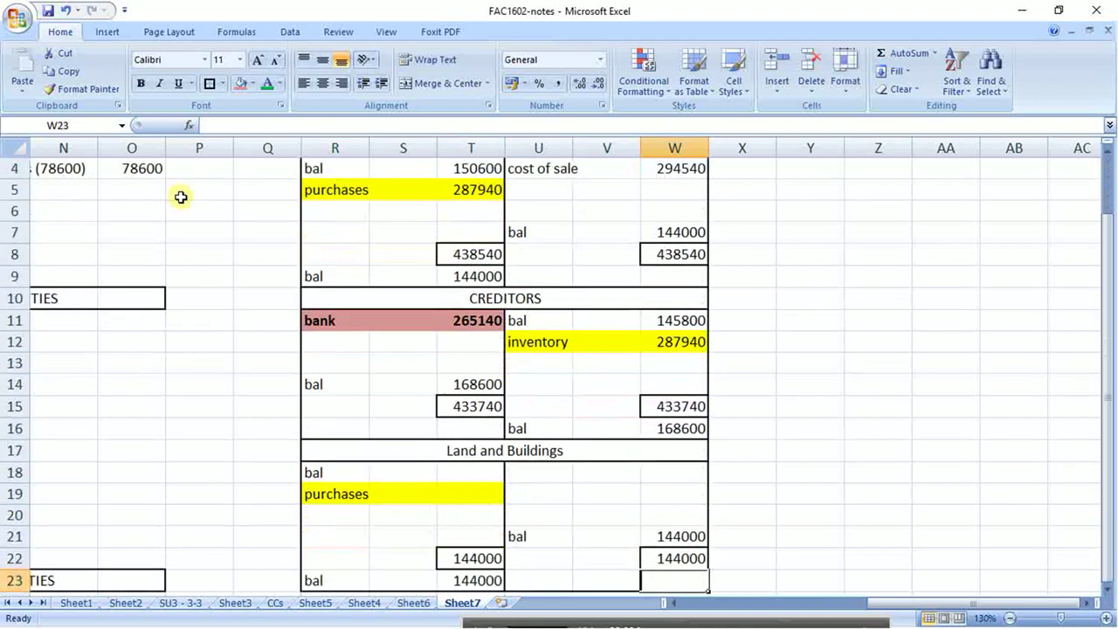
key(Up)
key(Up)
key(Up)
key(Up)
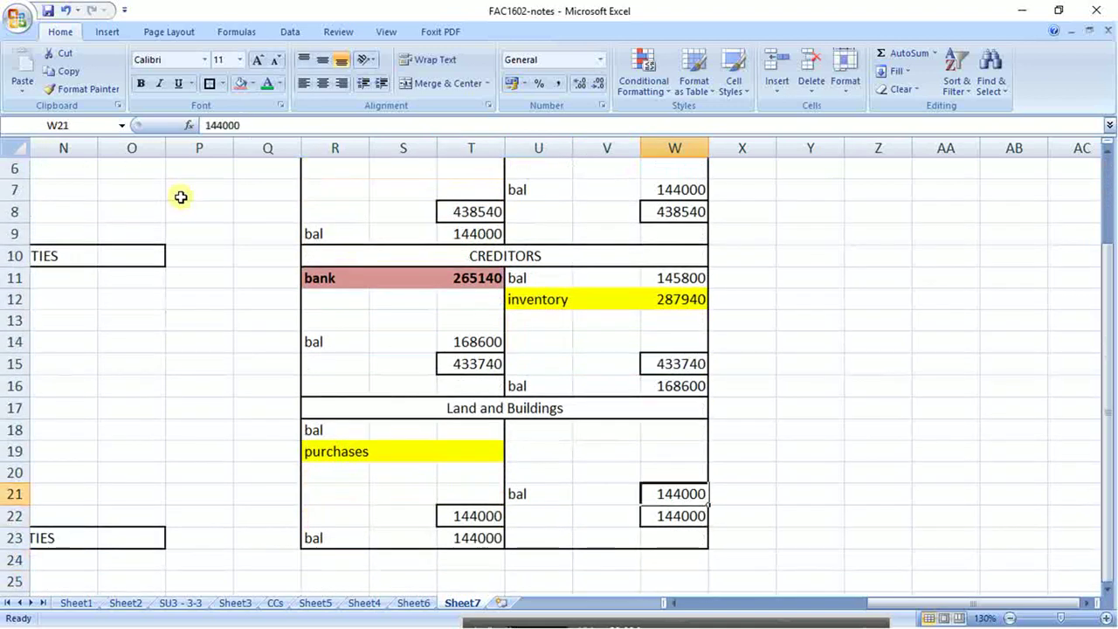
key(Delete)
key(Down)
key(Left)
key(Left)
key(Left)
key(Down)
key(Delete)
key(Up)
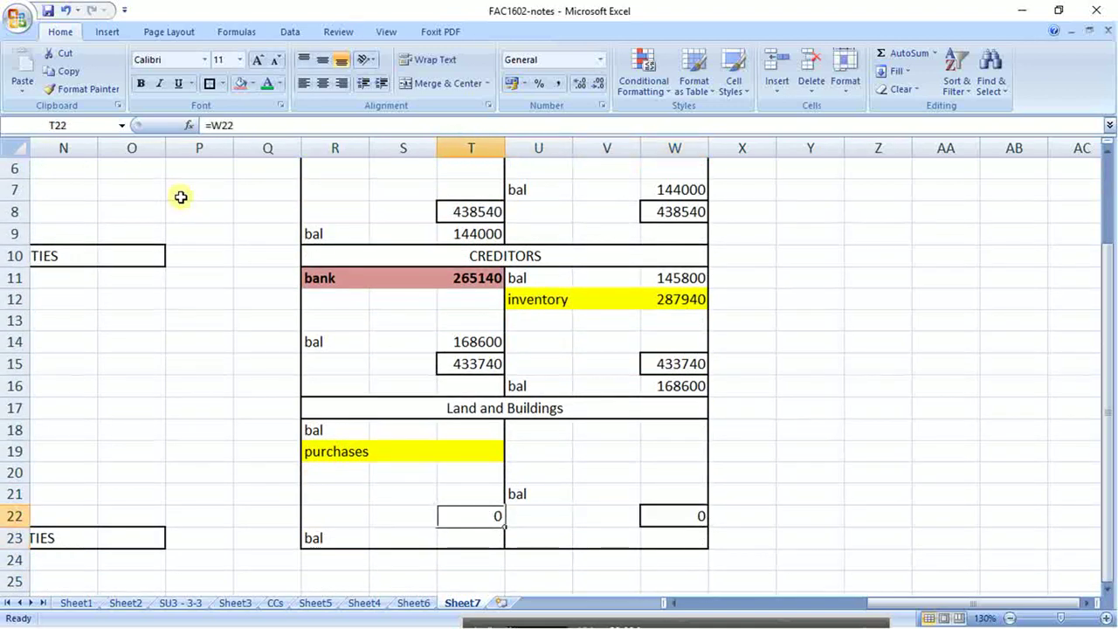
- Delete the purchases label in R19 and remove the yellow fill by copying the blank cells R20:T20 over R19:T19
key(Up)
key(Up)
key(Up)
key(Left)
key(Left)
key(Delete)
key(Down)
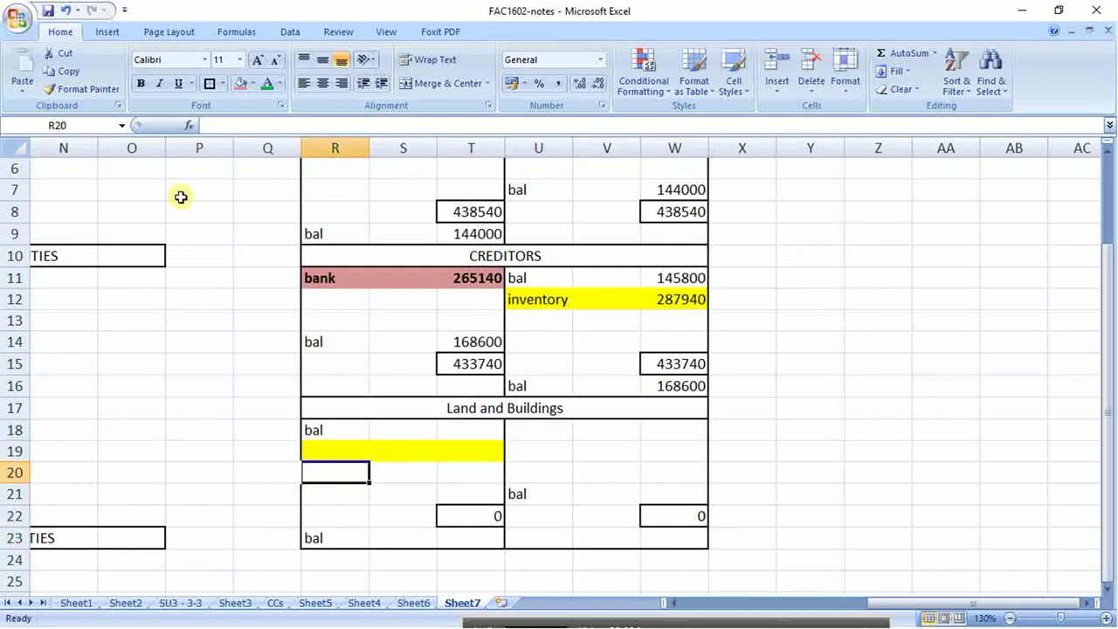
key(shift+Right)
key(shift+Right)
key(ctrl+c)
key(Up)
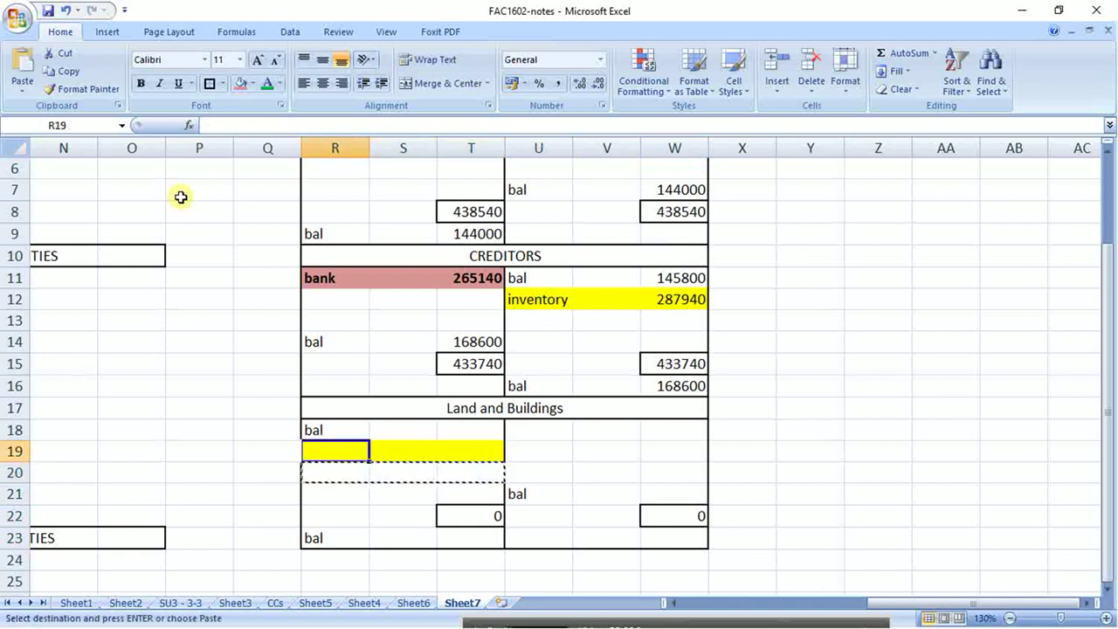
key(ctrl+v)
key(Down)
key(Down)
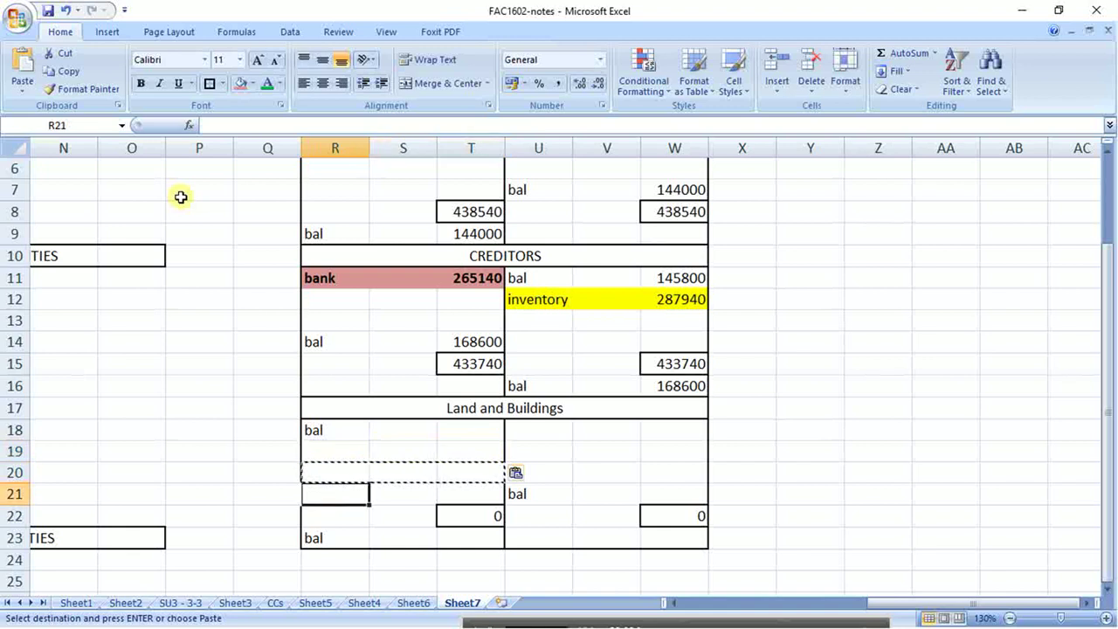
- Duplicate the Land and Buildings T-account in R17:W23 directly below itself, starting at R24
key(Up)
key(Up)
key(Up)
key(Up)
key(shift+Down)
key(shift+Down)
key(shift+Down)
key(shift+Down)
key(shift+Down)
key(shift+Down)
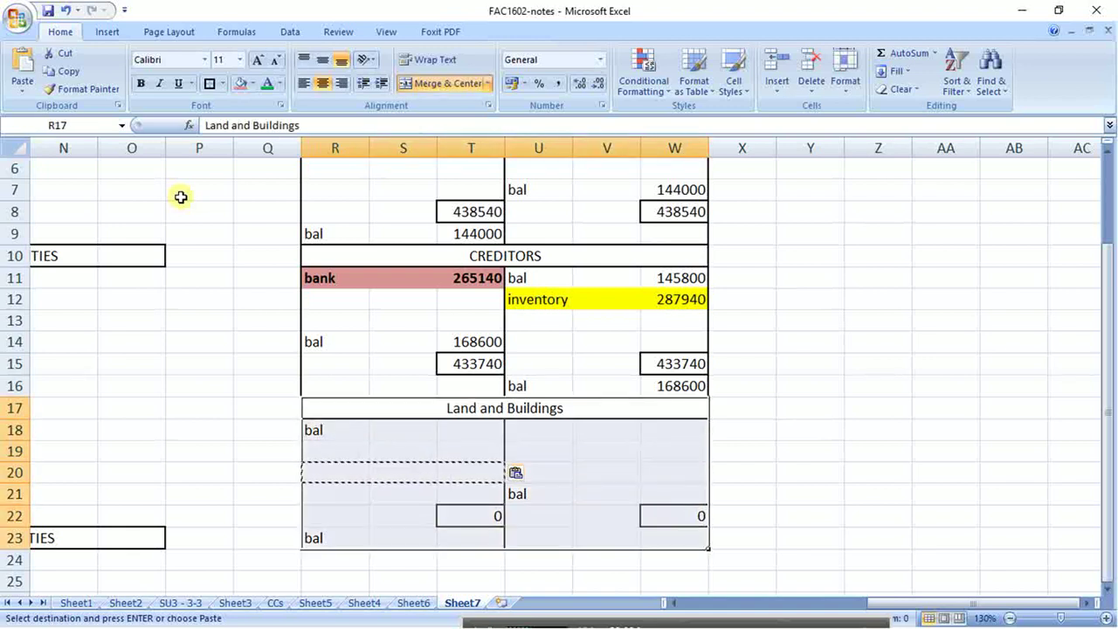
key(ctrl+c)
key(Down)
key(Down)
key(Down)
key(Down)
key(Down)
key(Down)
key(Down)
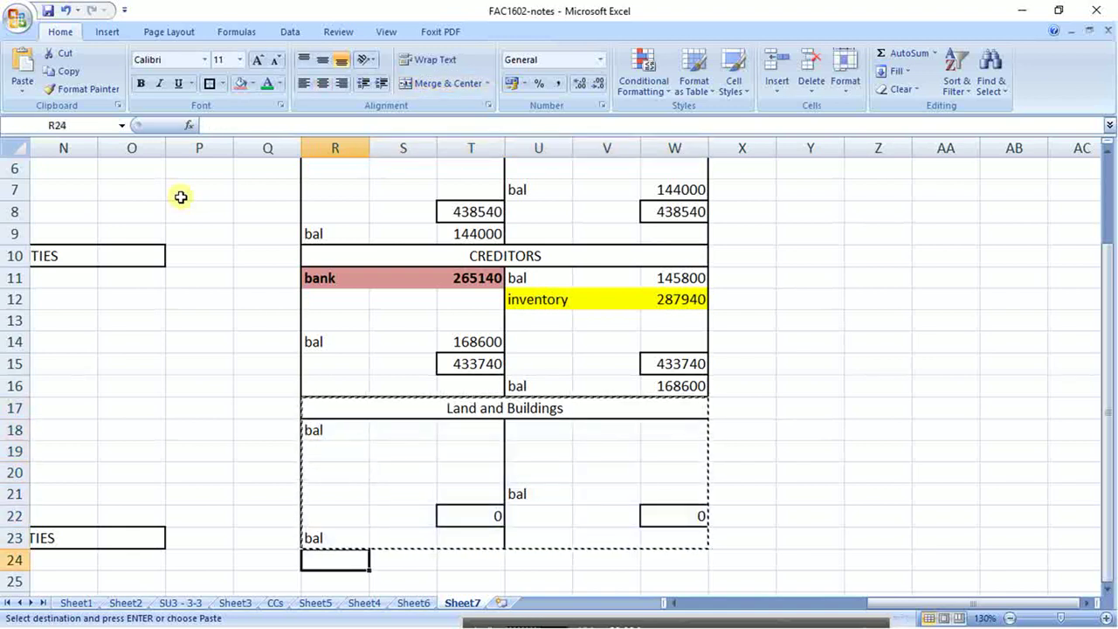
key(ctrl+v)
- Clear the three bal labels in R30, U28 and R25 of the duplicated T-account
key(Down)
key(Down)
key(Down)
key(Down)
key(Down)
key(Down)
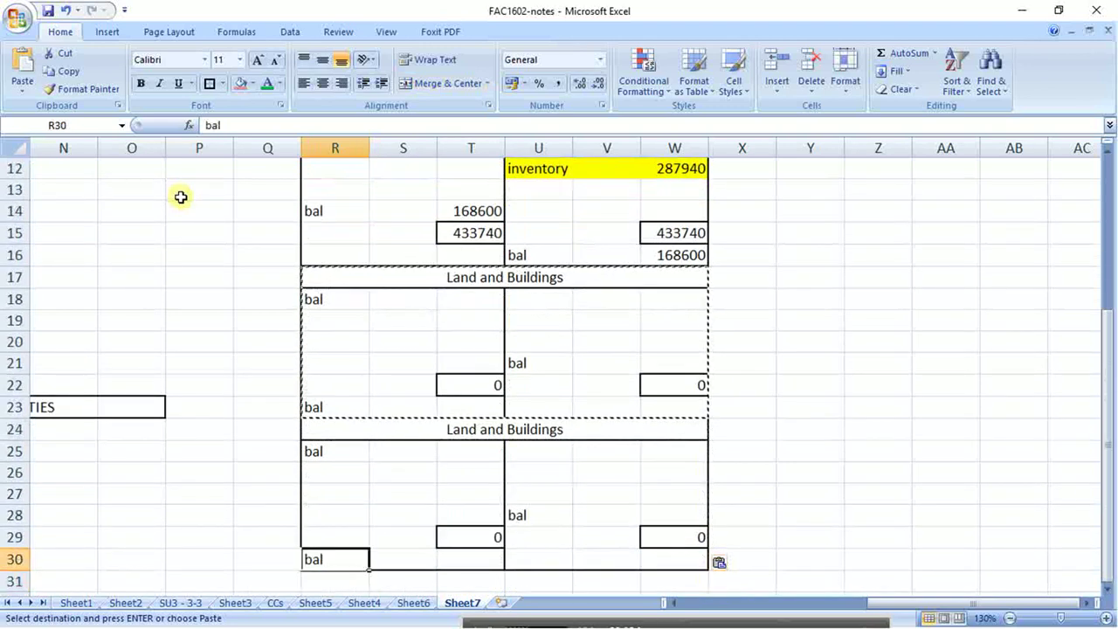
key(Delete)
key(Up)
key(Up)
key(Right)
key(Right)
key(Right)
key(Delete)
key(Up)
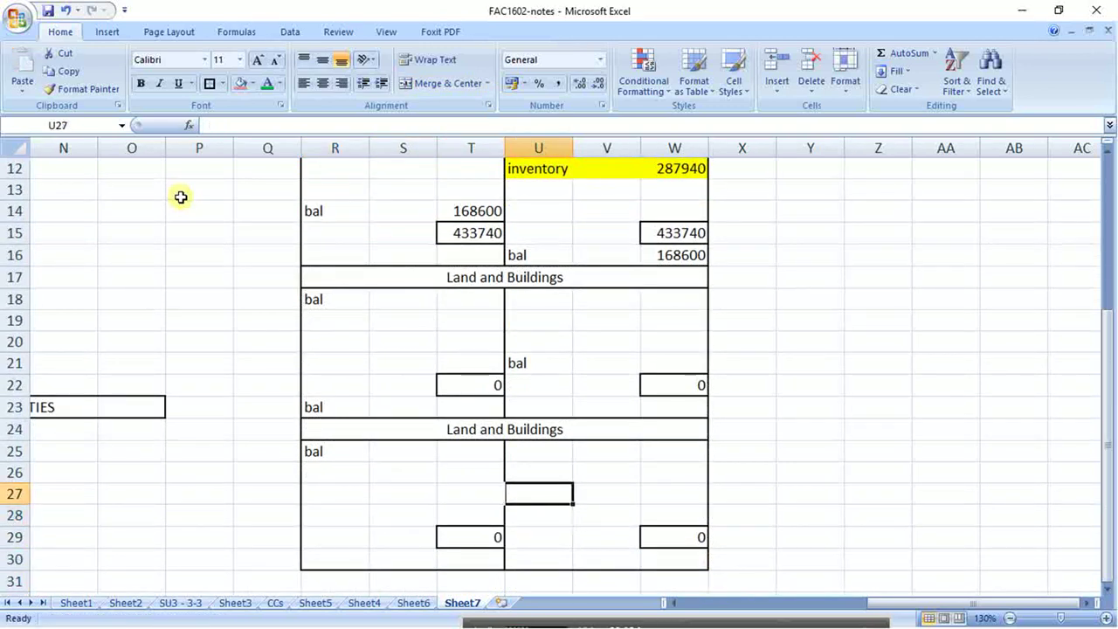
key(Up)
key(Up)
key(Left)
key(Left)
key(Left)
key(Delete)
- Retitle the duplicated T-account in row 24 as "asset realisation"
key(Up)
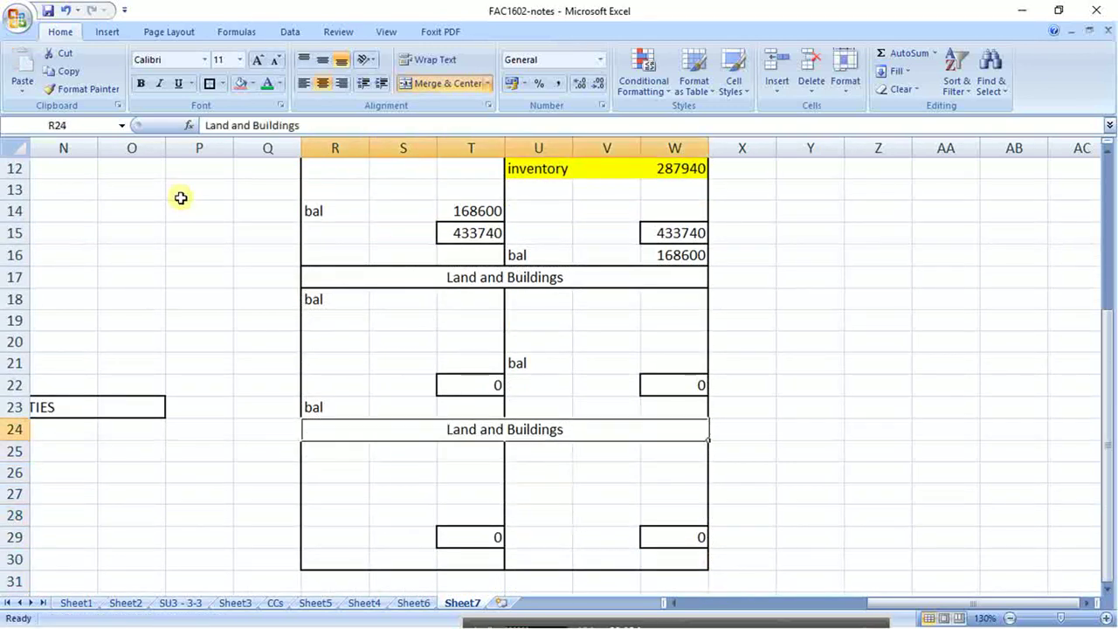
text(asset re)
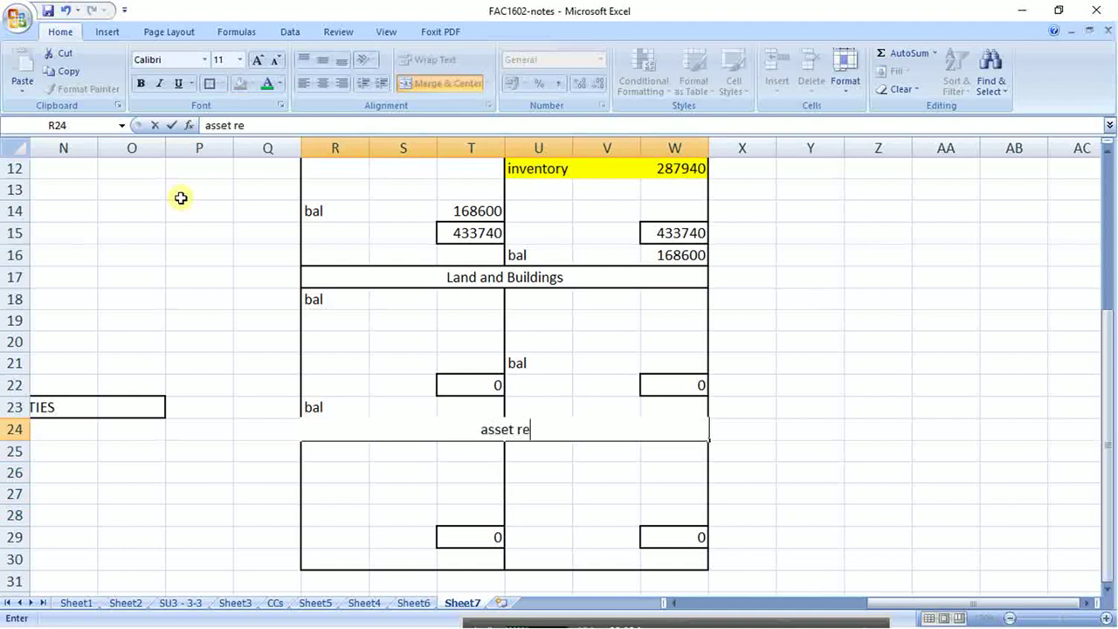
text(alisation)
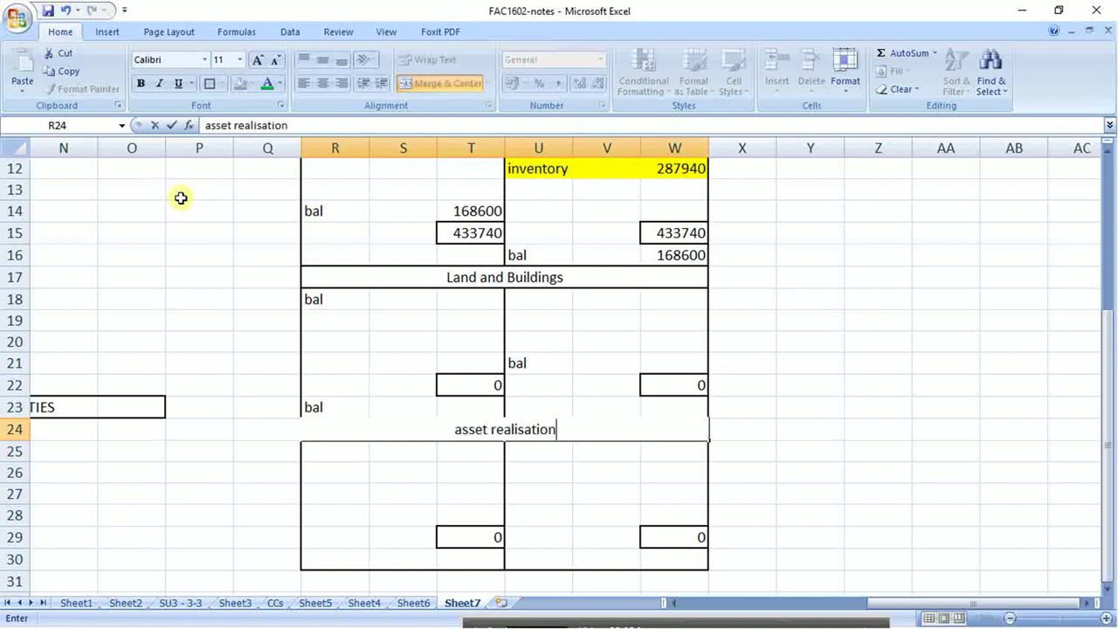
key(Return)
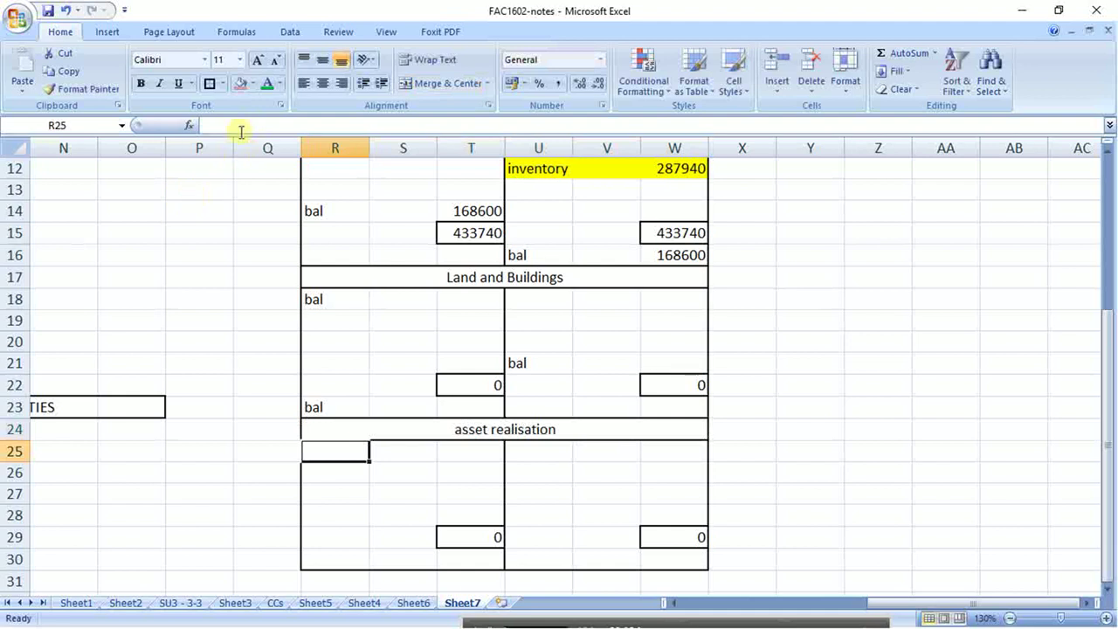
- Enter 540000 as the opening balance in T18 of the Land and Buildings account
drag(360, 285, 392, 543)
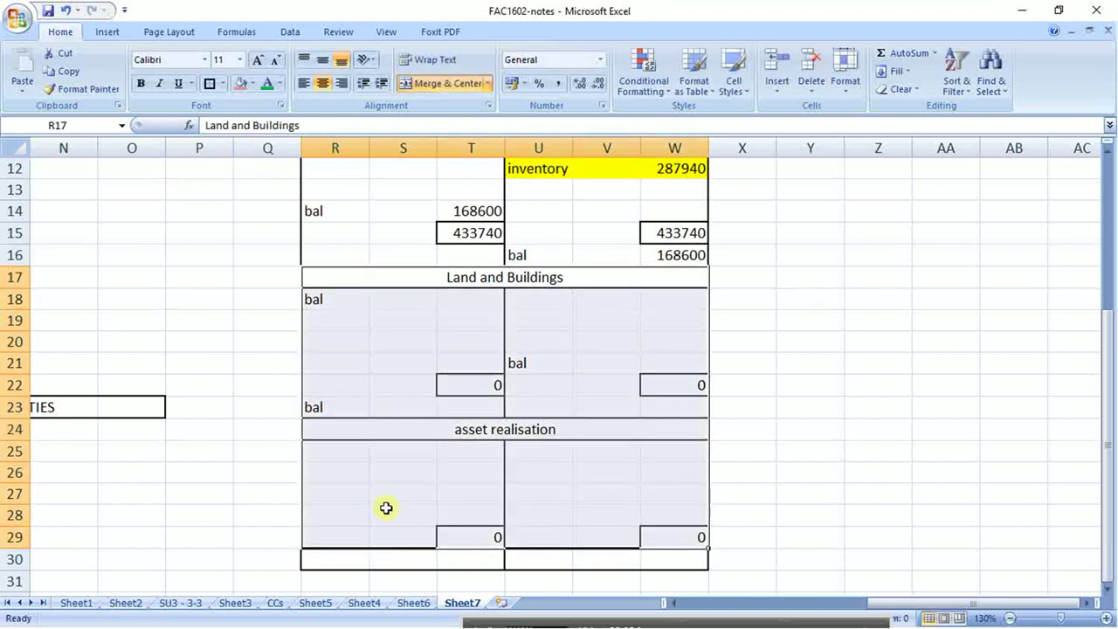
click(467, 299)
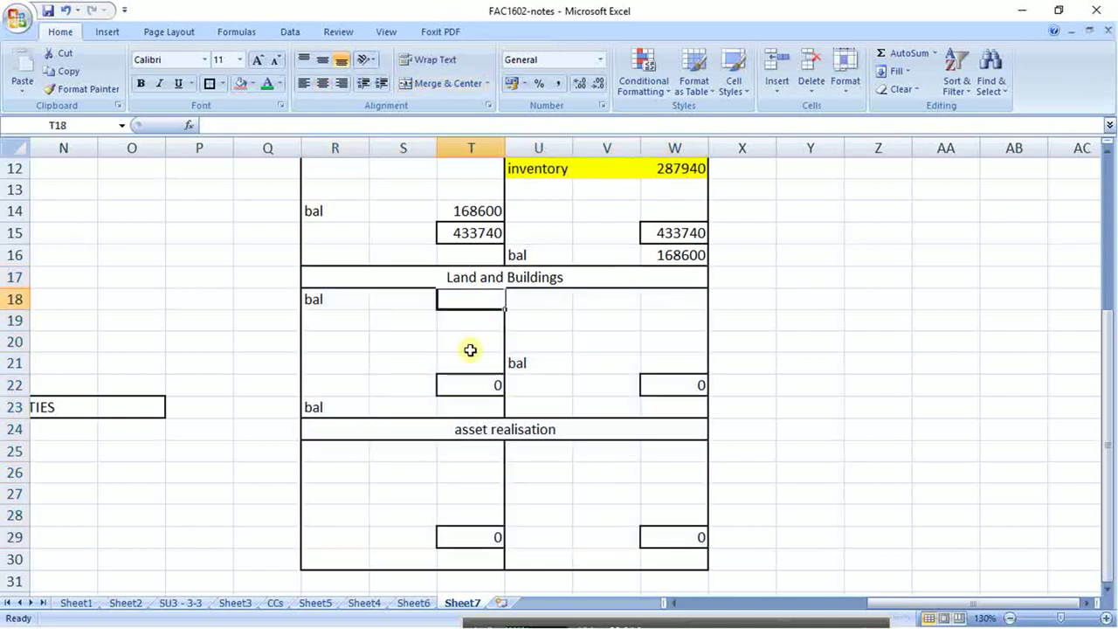
text(540000)
key(Return)
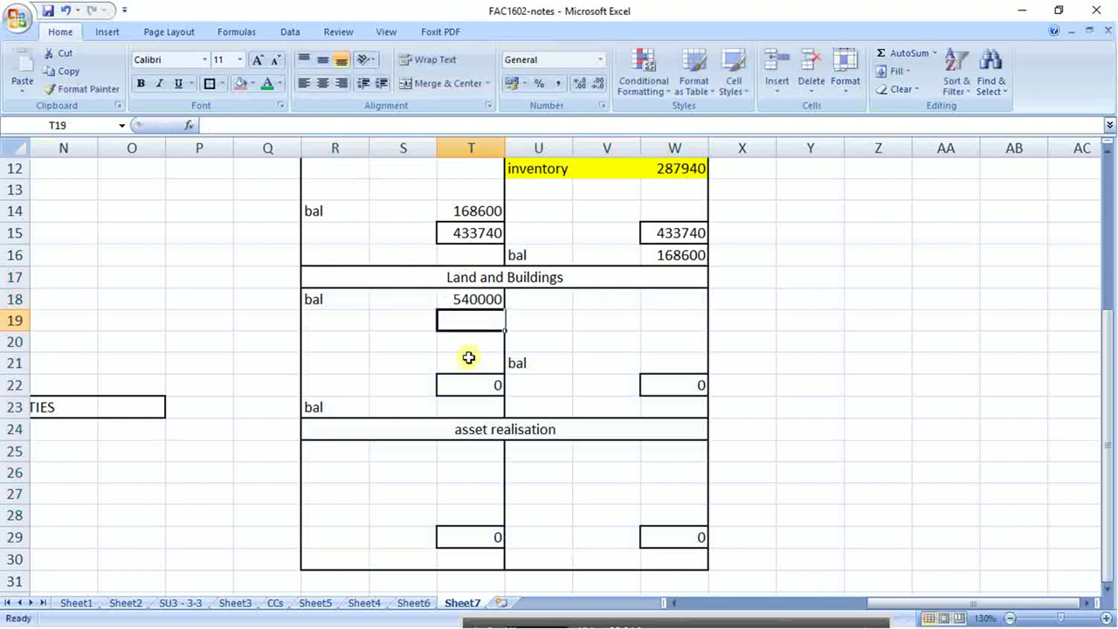
- Enter 360000 as the balance brought down in T23 of the Land and Buildings account
key(Down)
key(Down)
key(Down)
key(Down)
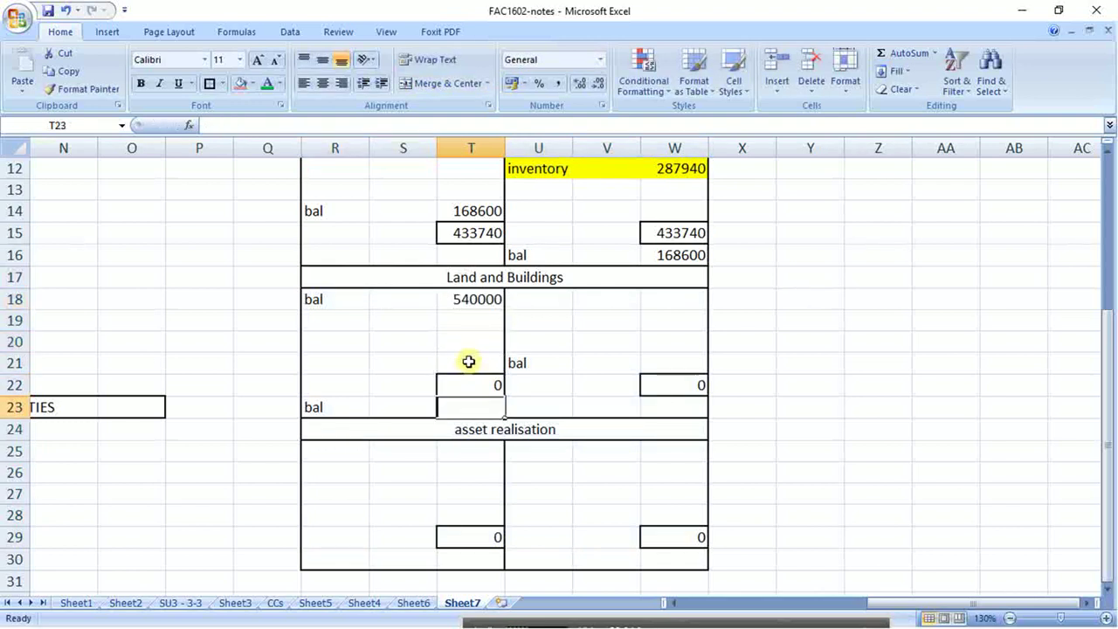
text(0000)
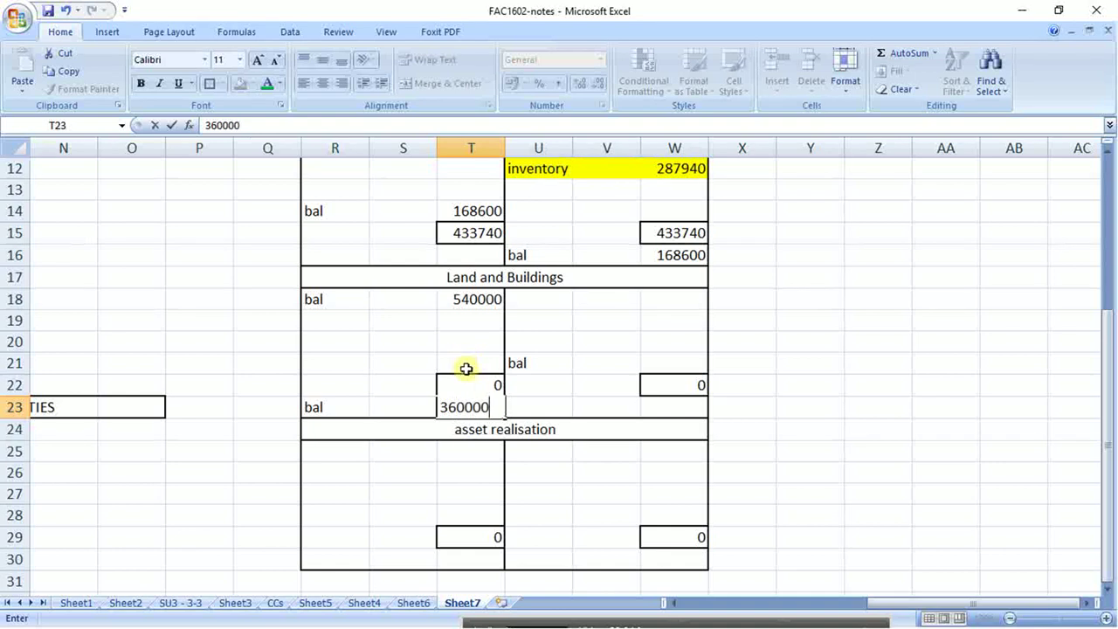
key(Return)
- Link the closing balance in W21 of Land and Buildings to the balance brought down in T23
key(Up)
key(Up)
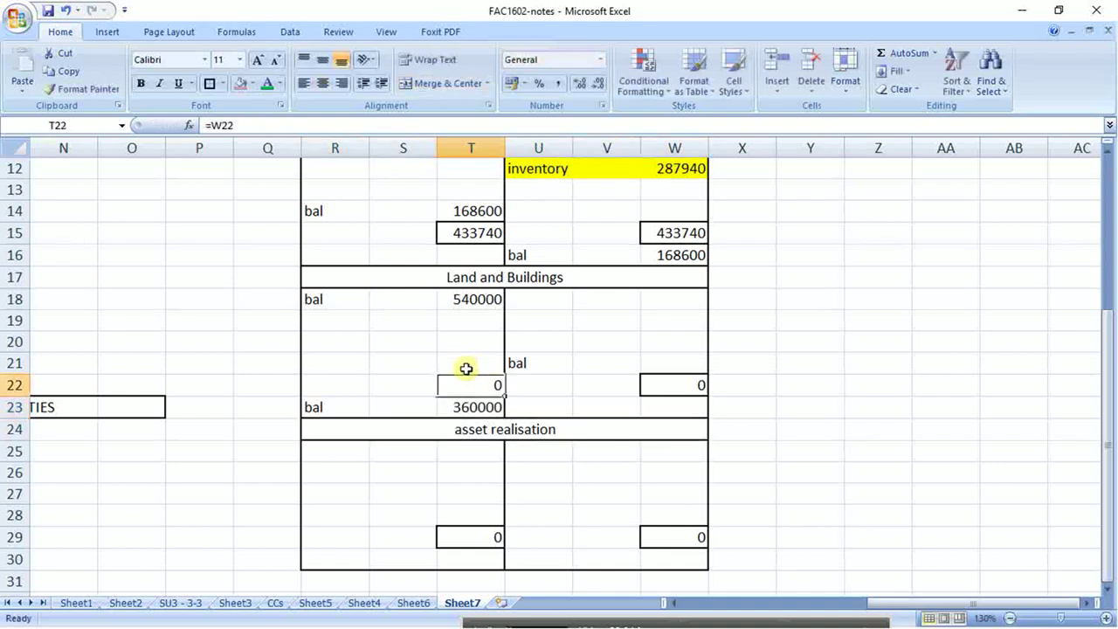
key(Up)
key(Right)
key(Right)
key(Right)
text(=)
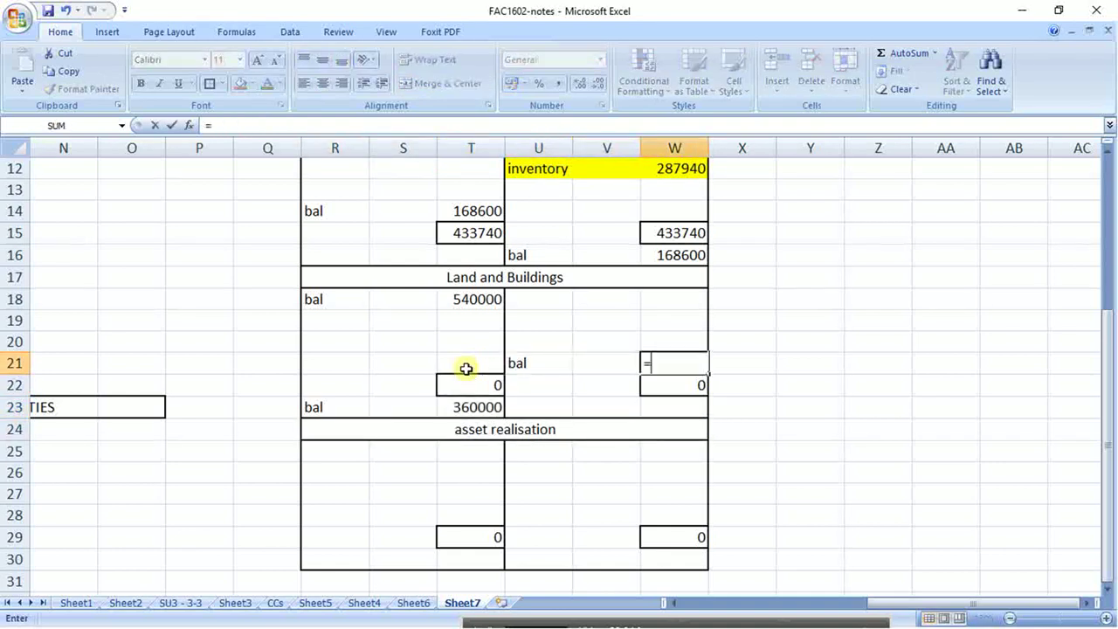
key(Down)
key(Down)
key(Left)
key(Left)
key(Left)
key(Return)
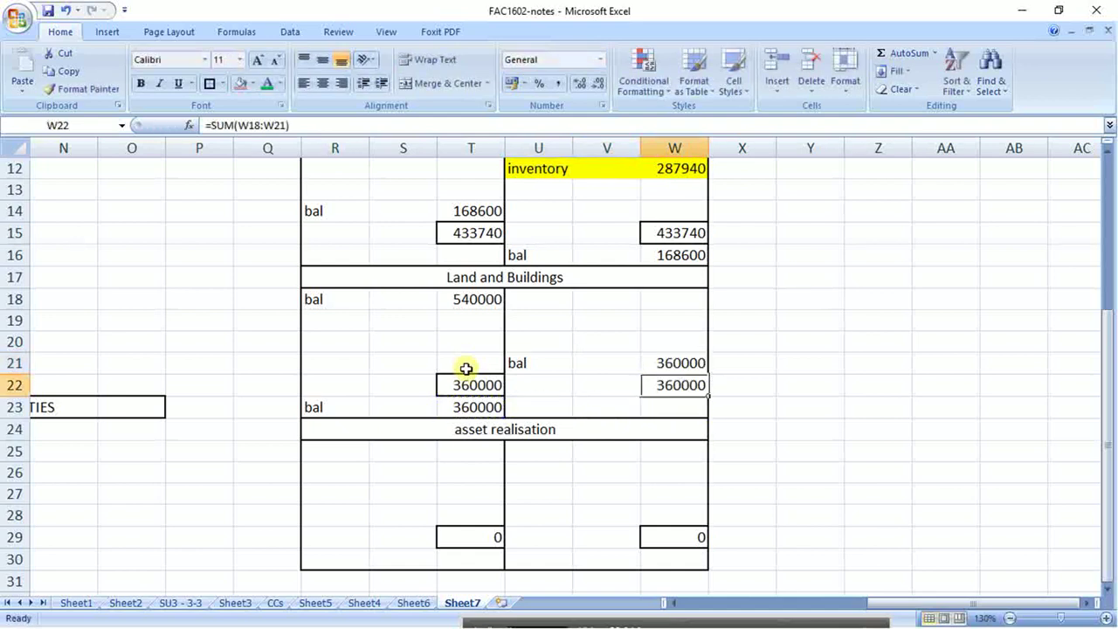
- Clear the total formulas in T22 and W22 of the Land and Buildings account
drag(661, 387, 476, 387)
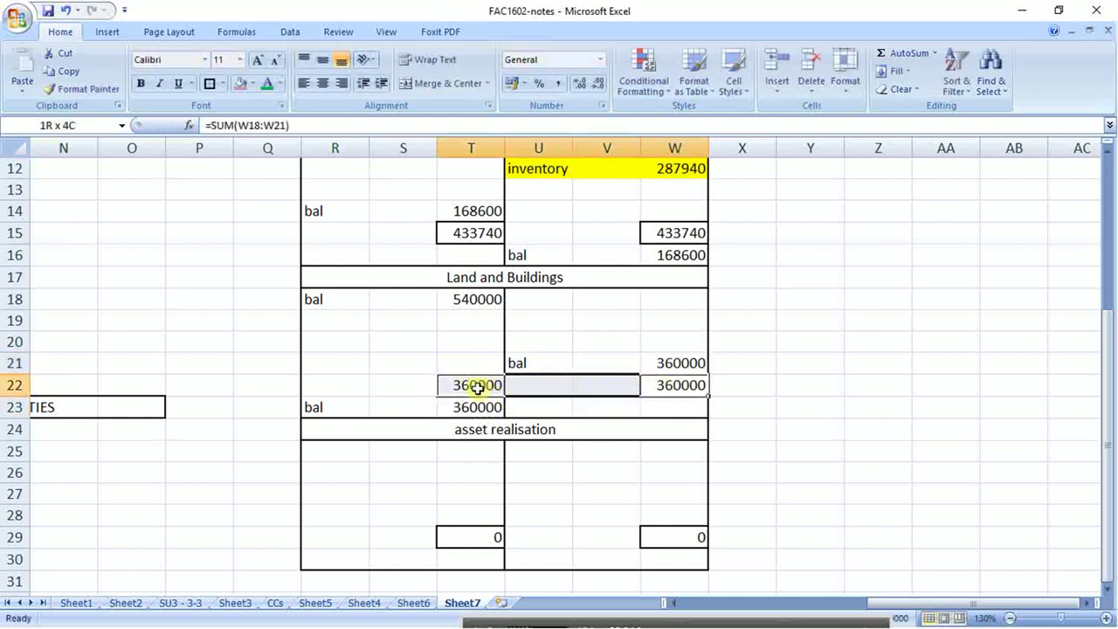
key(Delete)
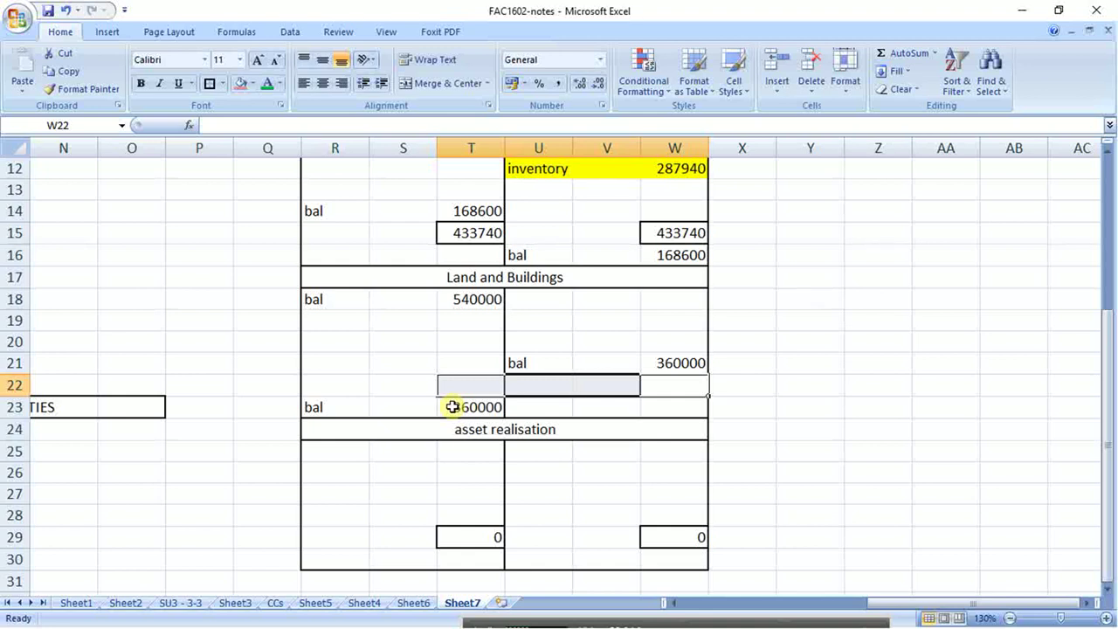
drag(408, 280, 472, 402)
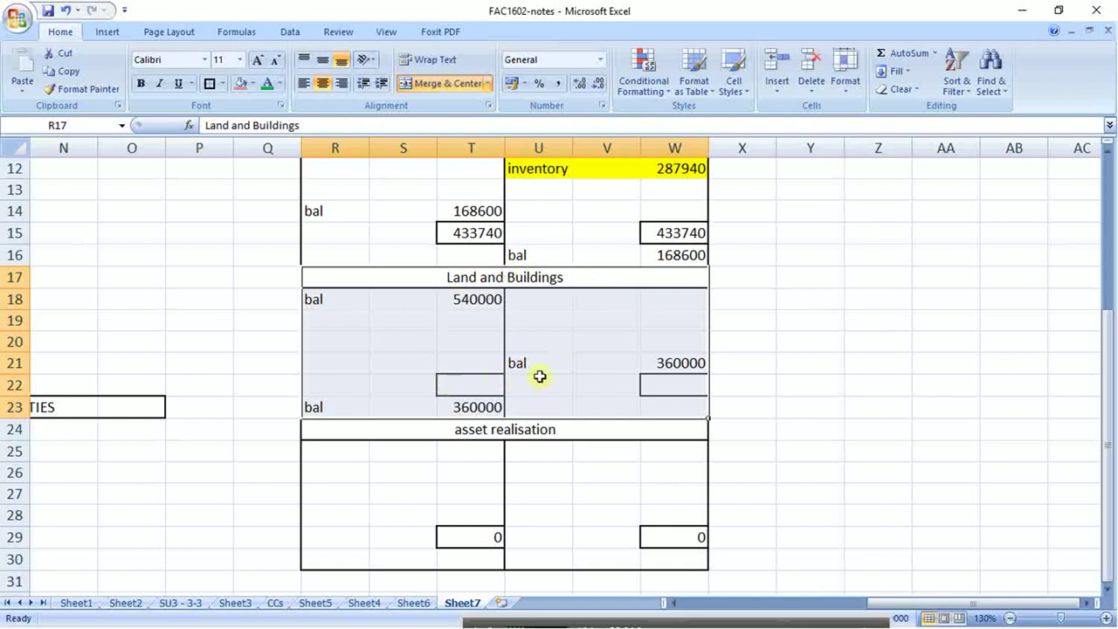
- Label the credit entry in U18 of the Land and Buildings account "asset realisation"
click(553, 307)
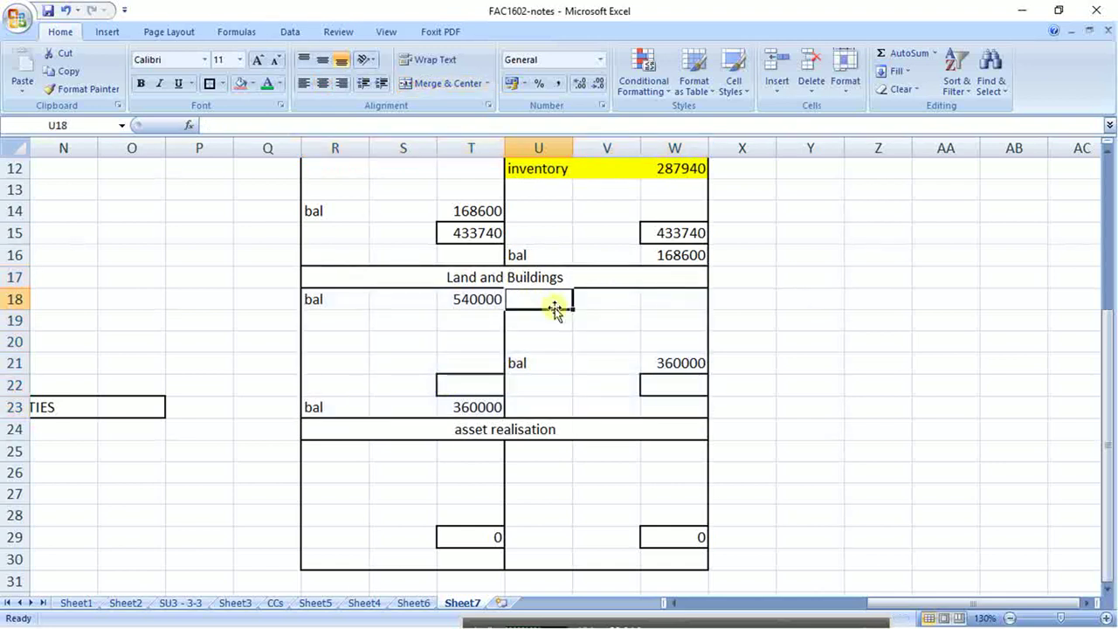
text(asset real)
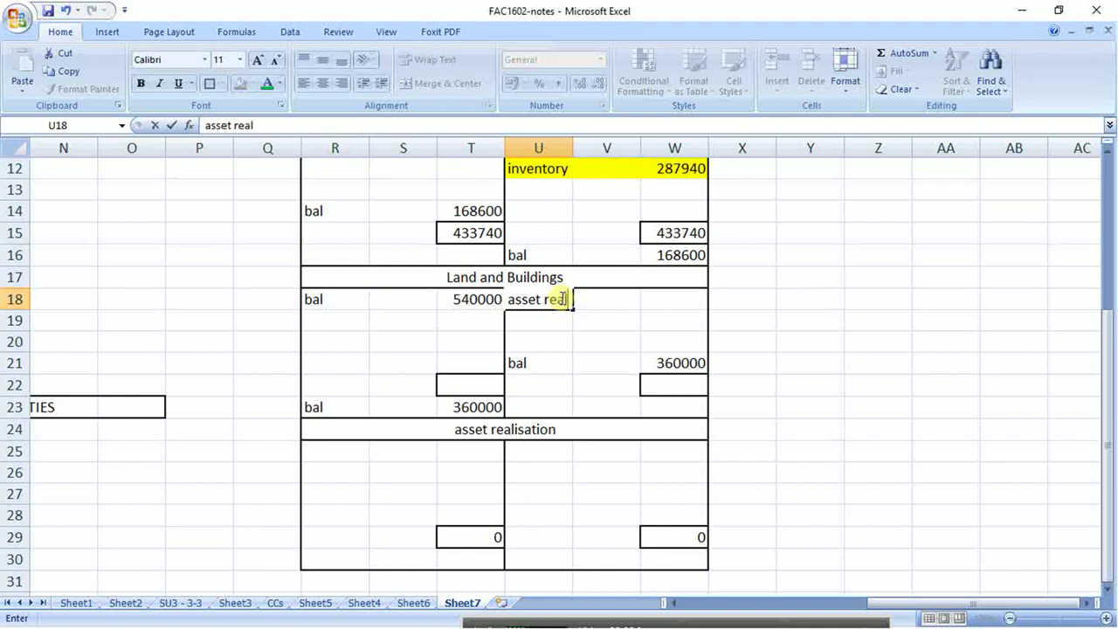
text(isation)
key(Return)
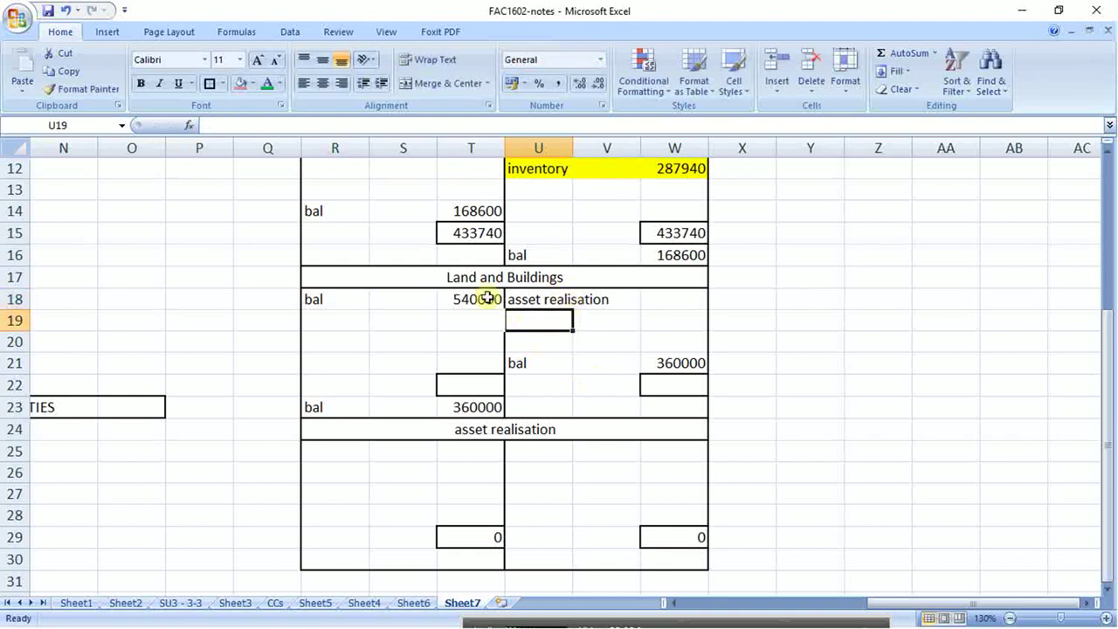
- Set the Land and Buildings totals by linking T22 to the opening balance in T18 and W22 to T22
click(497, 389)
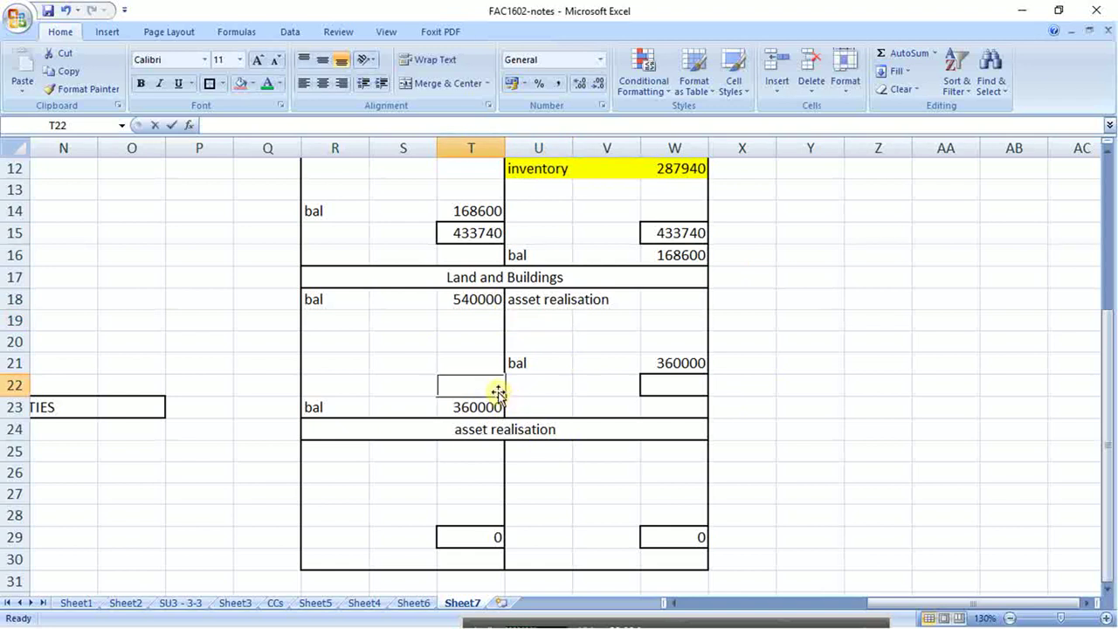
text(=)
click(467, 300)
key(Return)
click(669, 392)
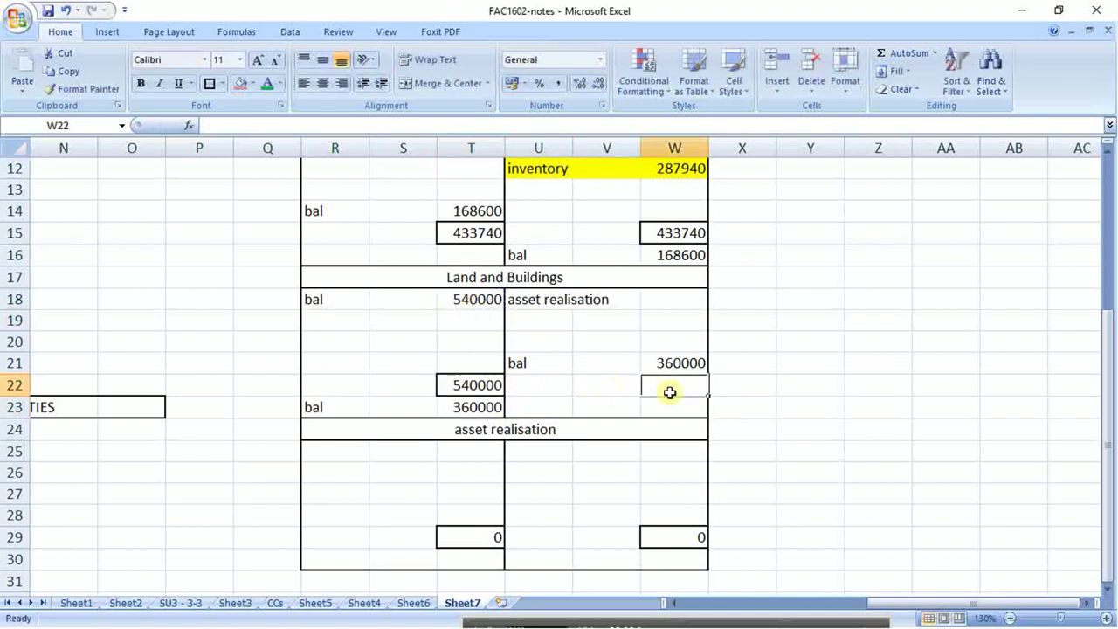
text(=)
click(459, 387)
key(Return)
- Calculate the asset realisation amount in W18 with the formula =W22-W21
click(664, 298)
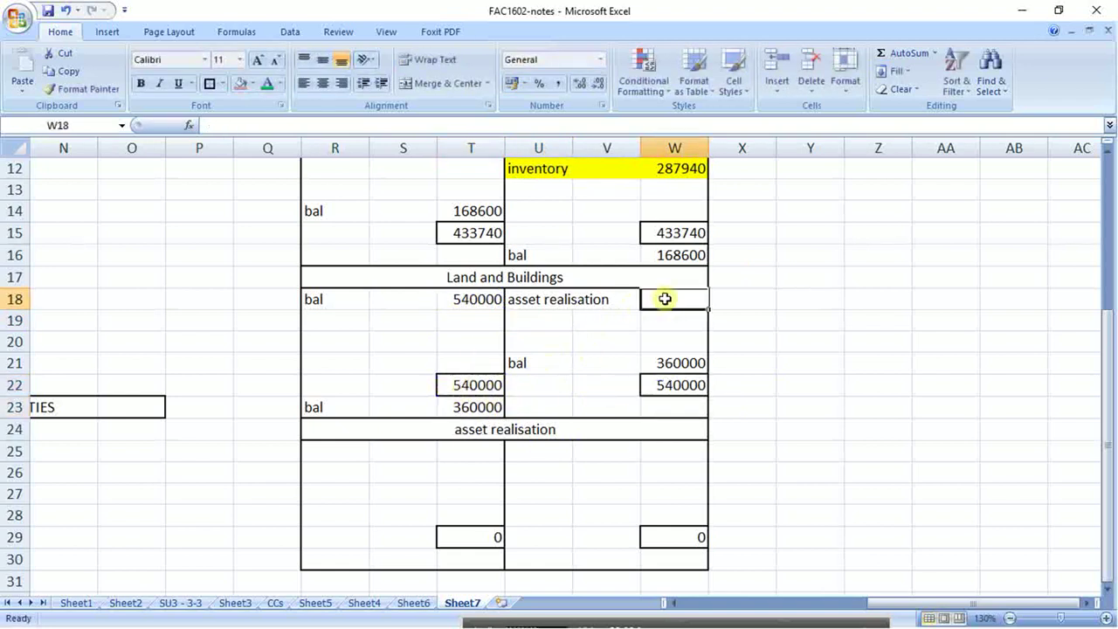
text(=)
click(677, 385)
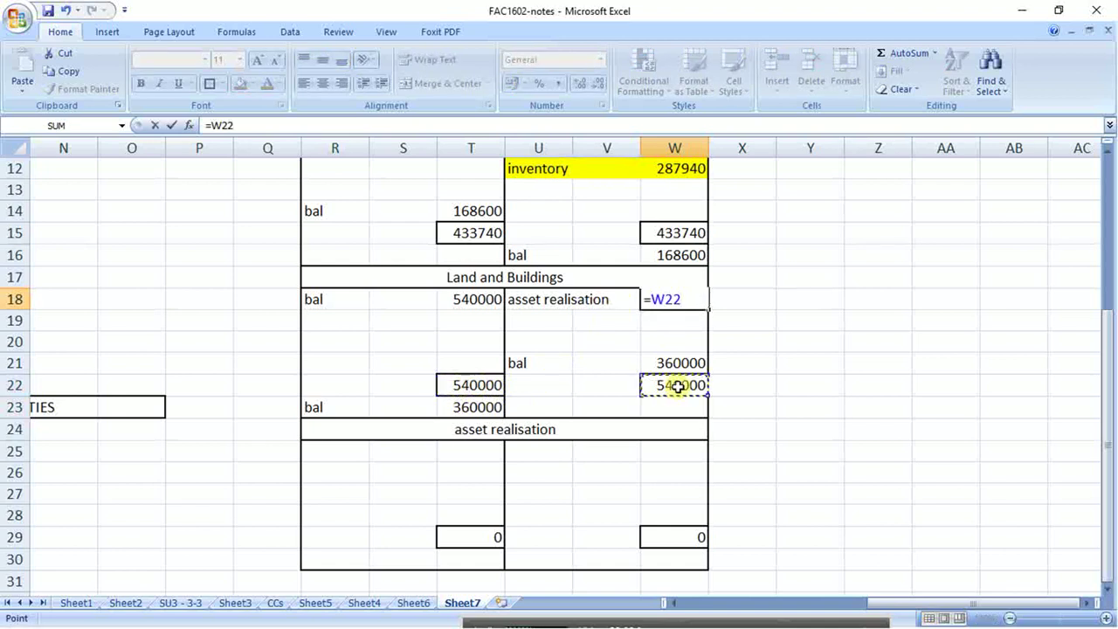
text(-)
click(668, 363)
key(Return)
- Apply a light blue fill to the asset realisation entry in U18:W18 and to R25:T25 in the asset realisation account
click(531, 300)
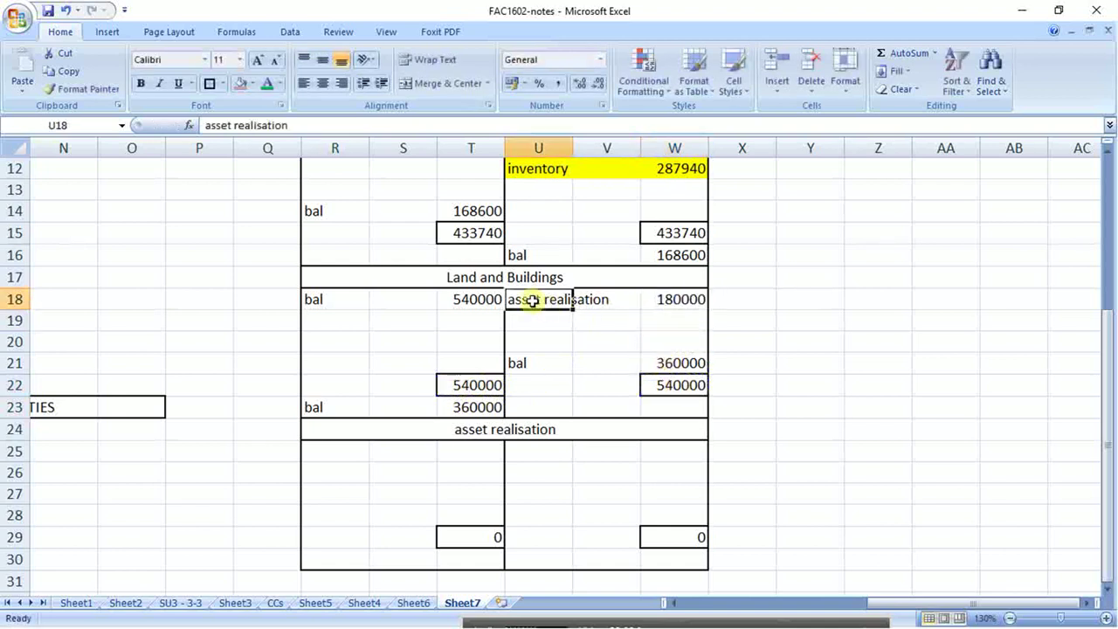
mouse_move(532, 299)
mouse_down()
mouse_move(654, 300)
mouse_move(518, 299)
mouse_up()
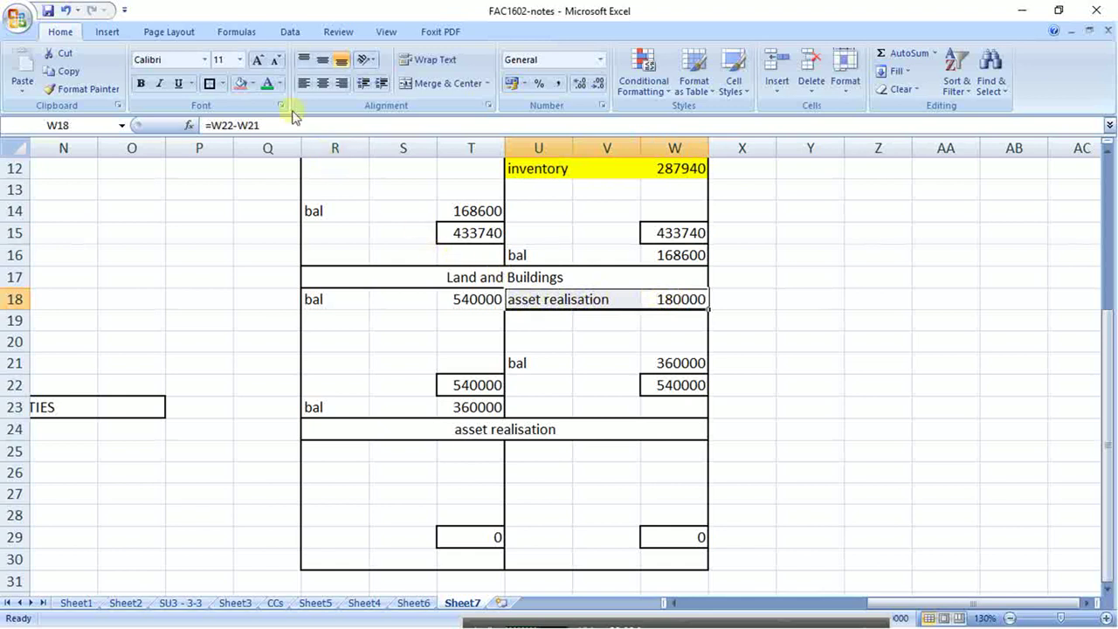
click(249, 82)
click(349, 163)
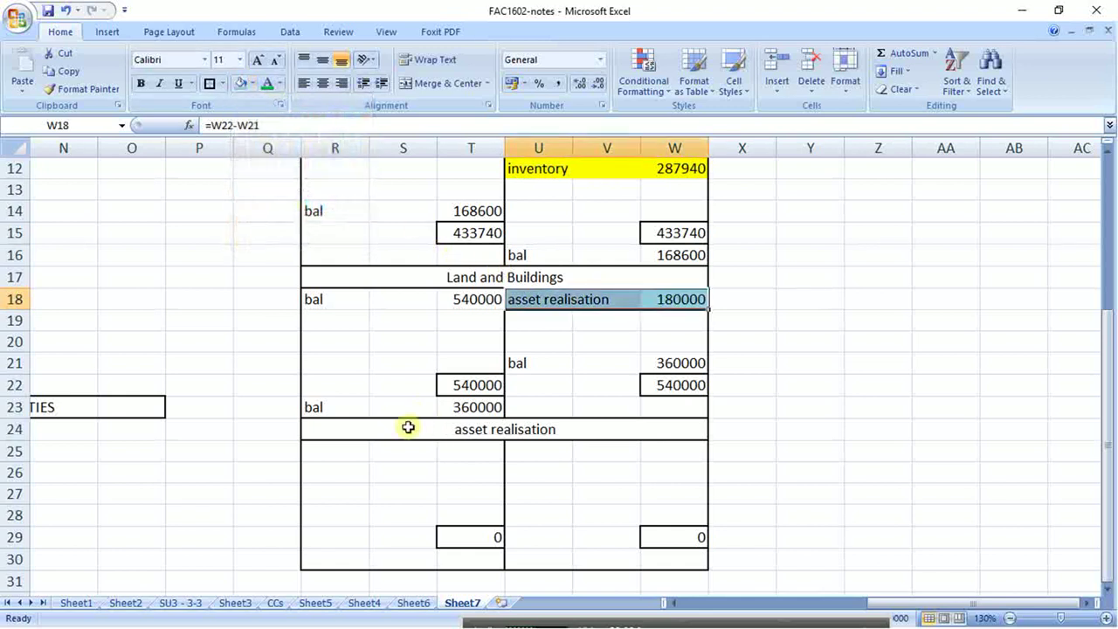
drag(340, 451, 454, 448)
click(242, 85)
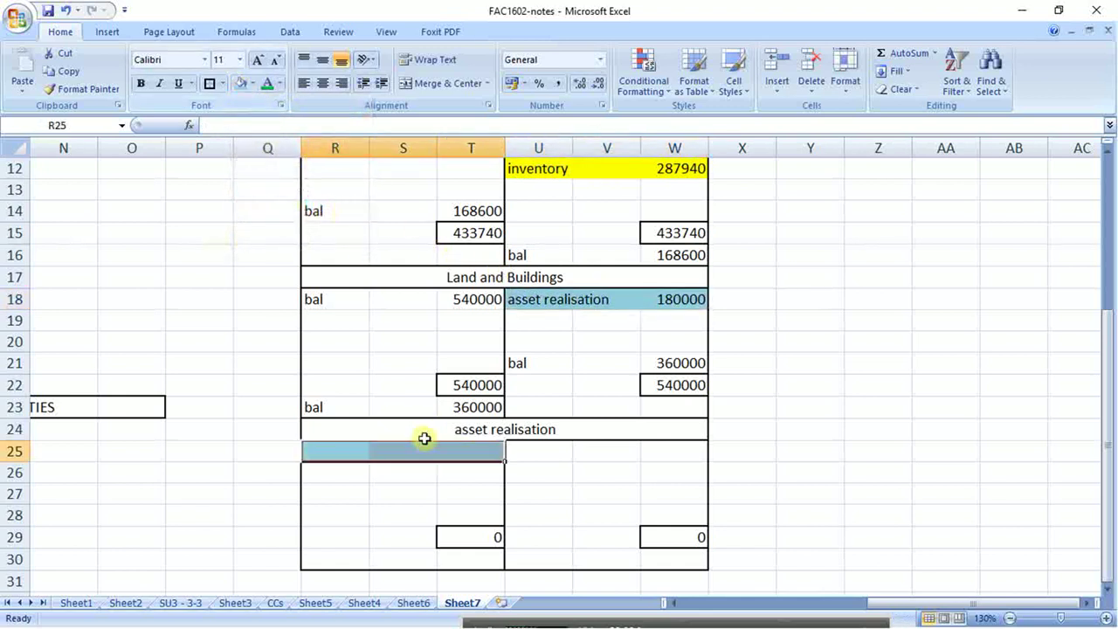
- Label the first debit entry in R25 of the asset realisation account "land and buildings"
click(358, 452)
text(lan)
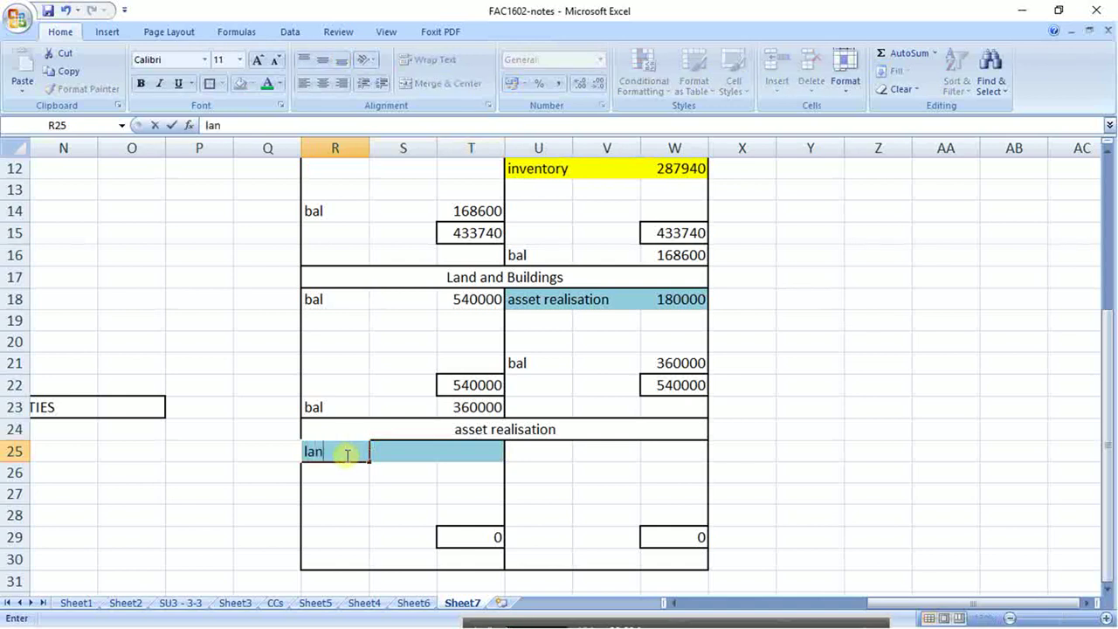
text(d and bui)
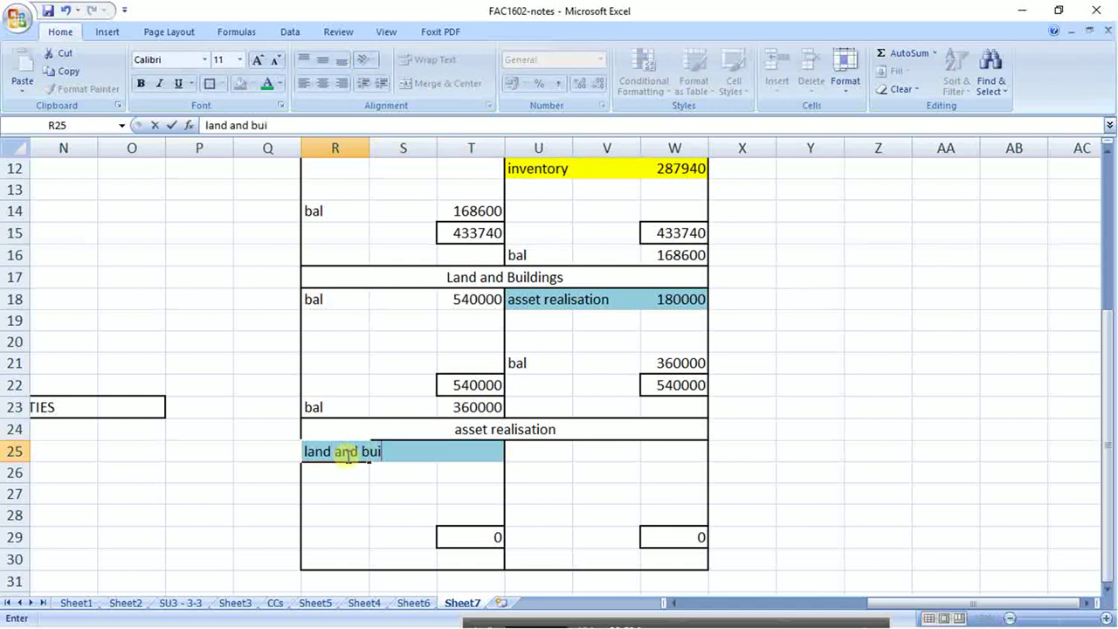
text(ldings)
click(454, 490)
- Link the land and buildings amount in T25 to the asset realisation amount in W18
click(469, 446)
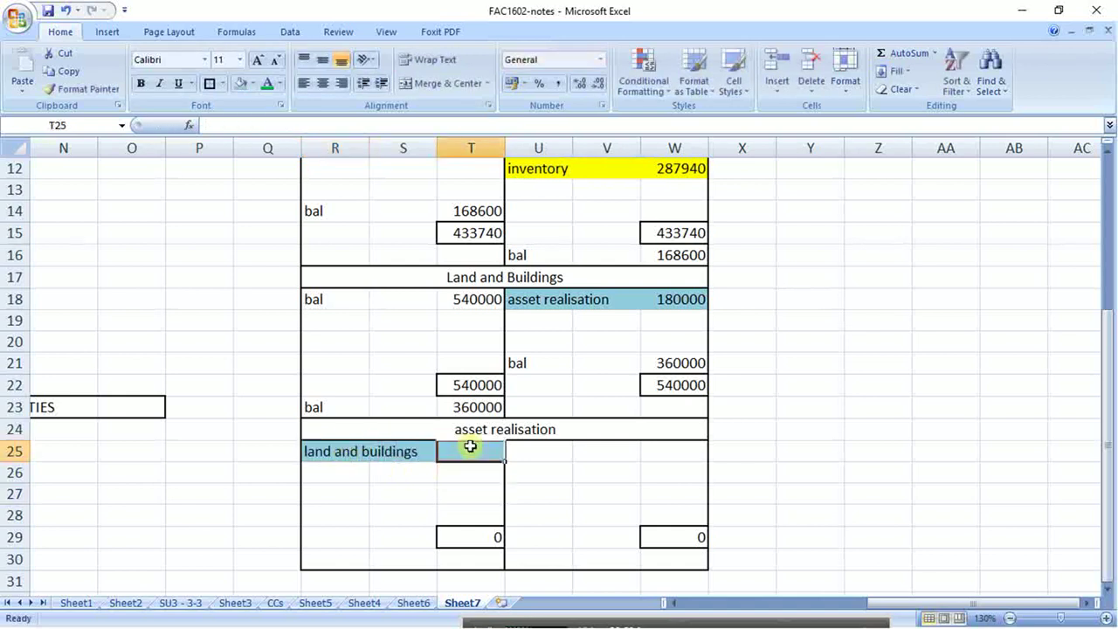
text(=)
click(690, 301)
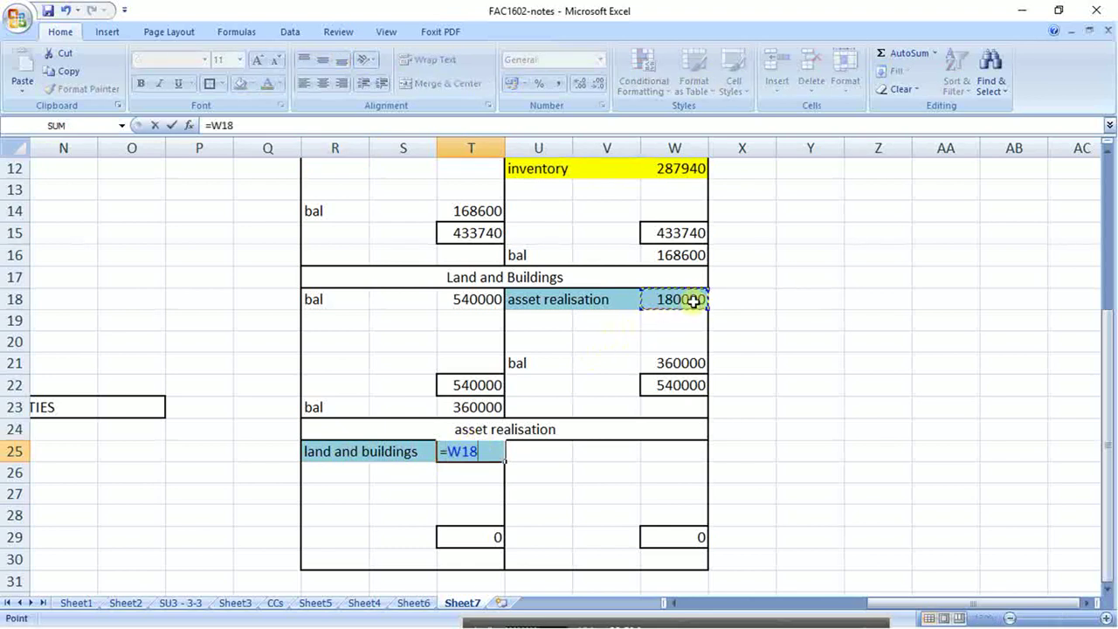
key(Return)
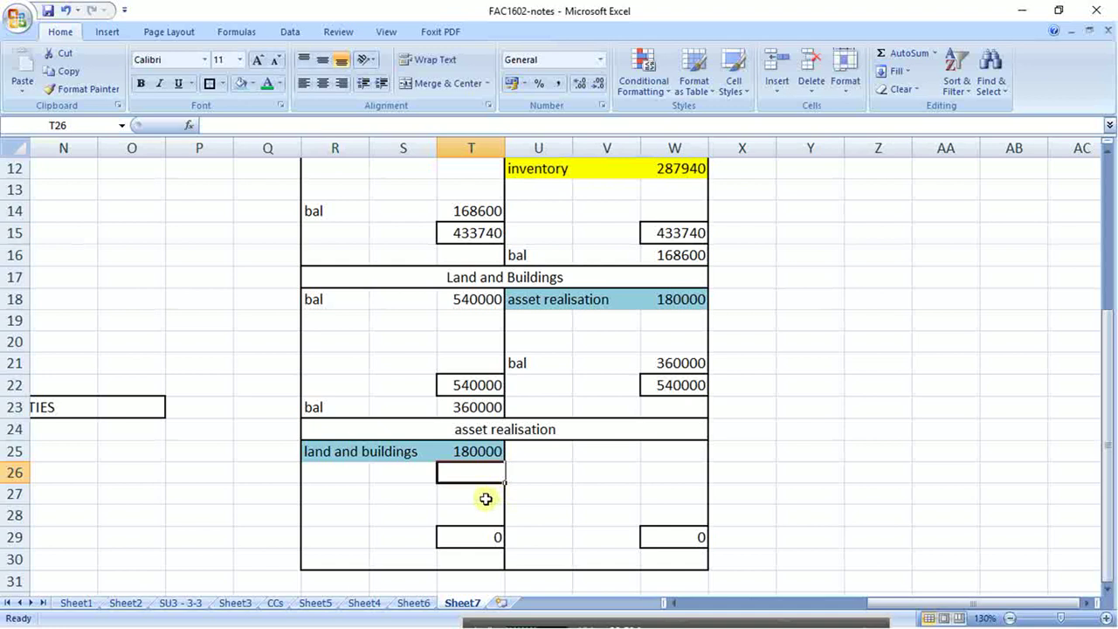
- Label the credit entries of the asset realisation account "bank" in U25 and "debtors" in U26
click(563, 452)
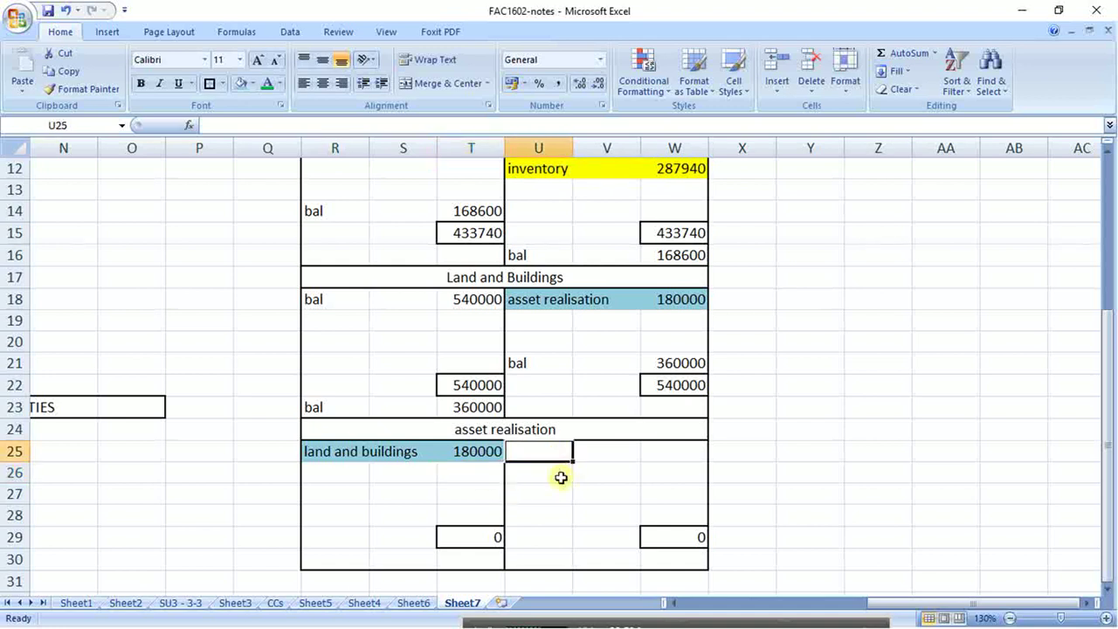
text(bank)
key(Return)
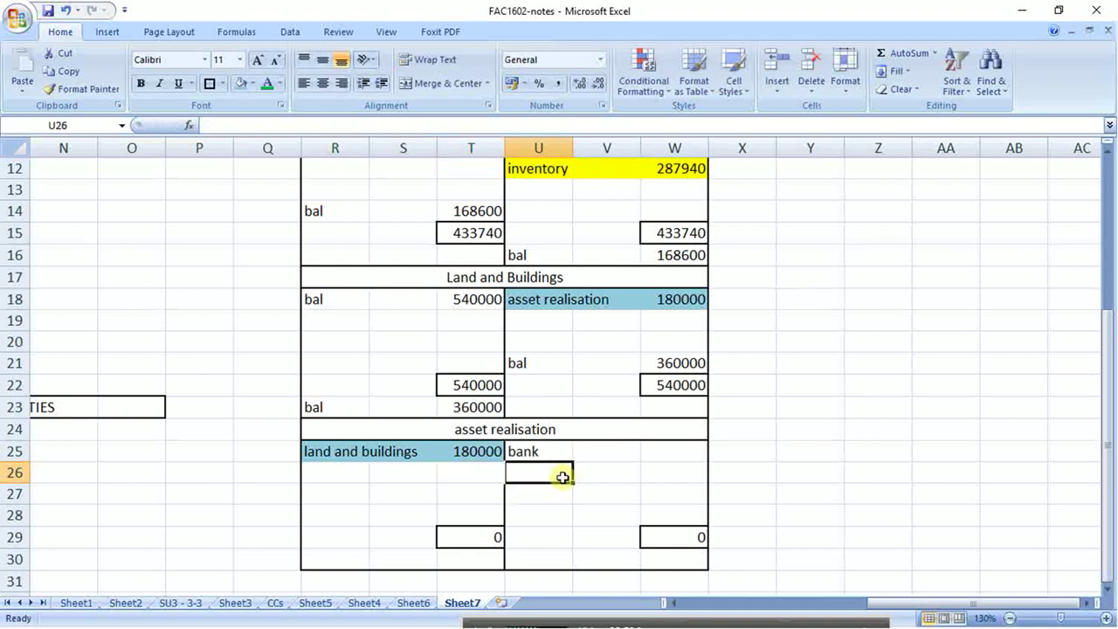
text(debtors)
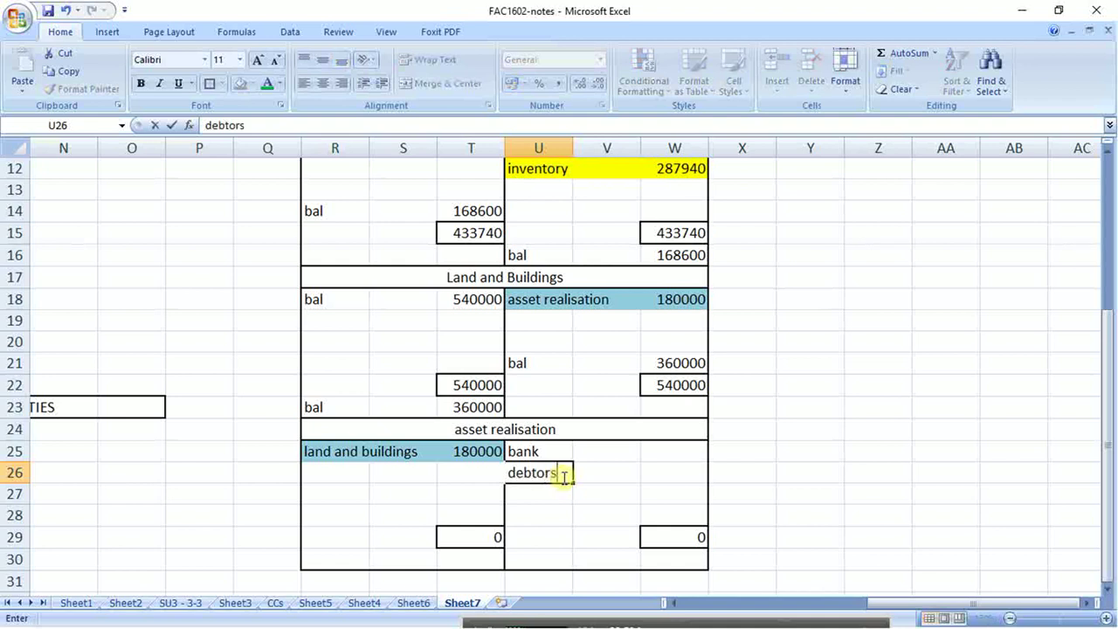
key(Return)
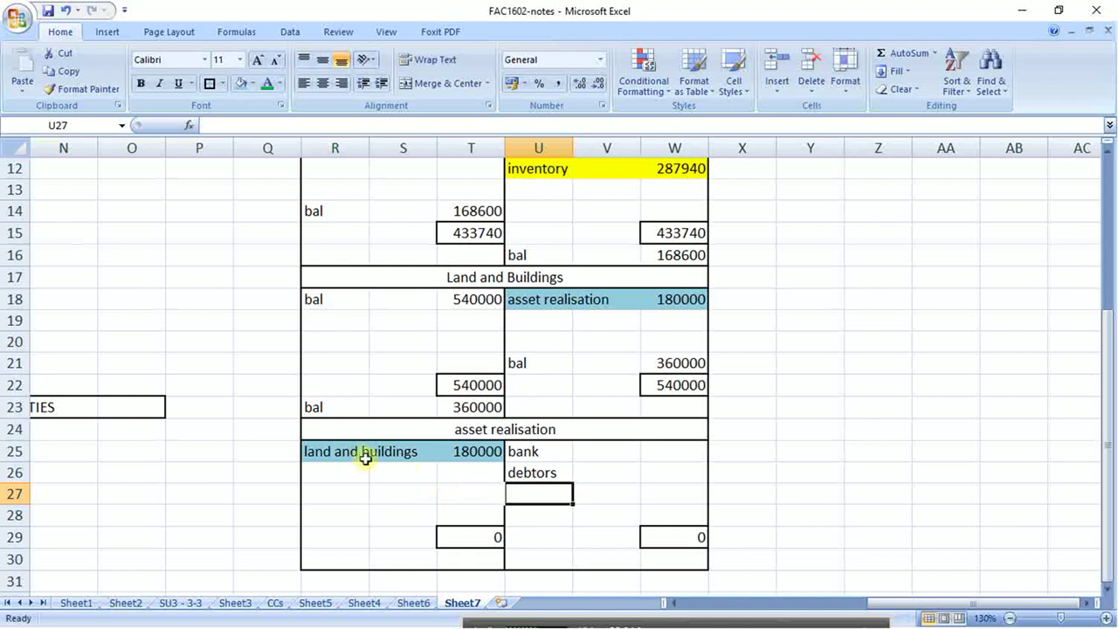
- Add a "profit on sale" debit entry in R26 of the asset realisation account with the amount 15000 in T26
drag(361, 427, 447, 552)
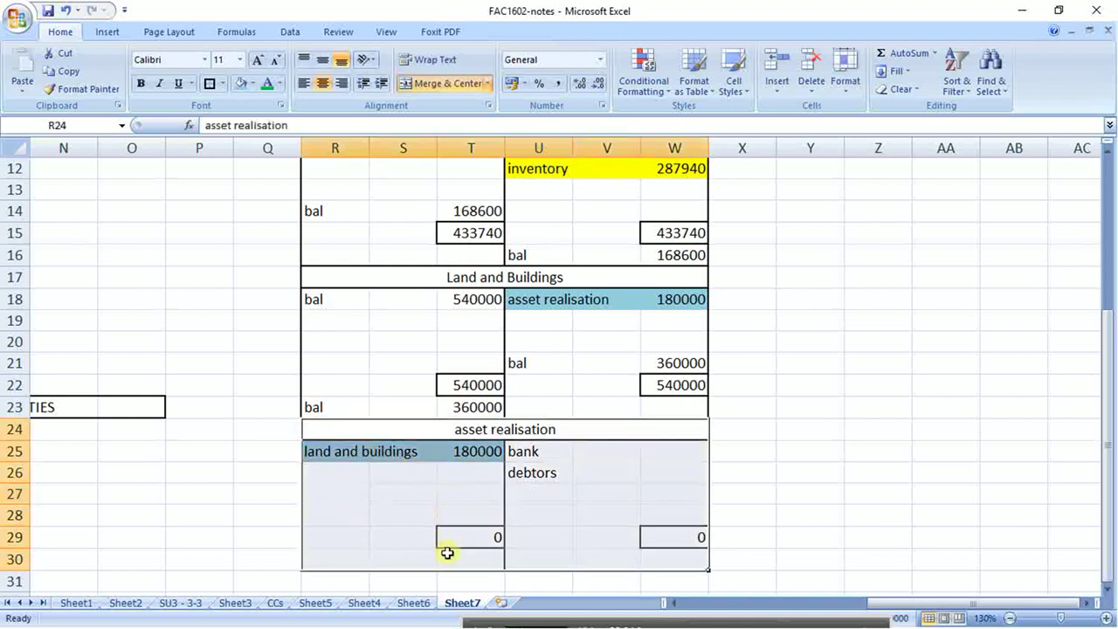
click(324, 472)
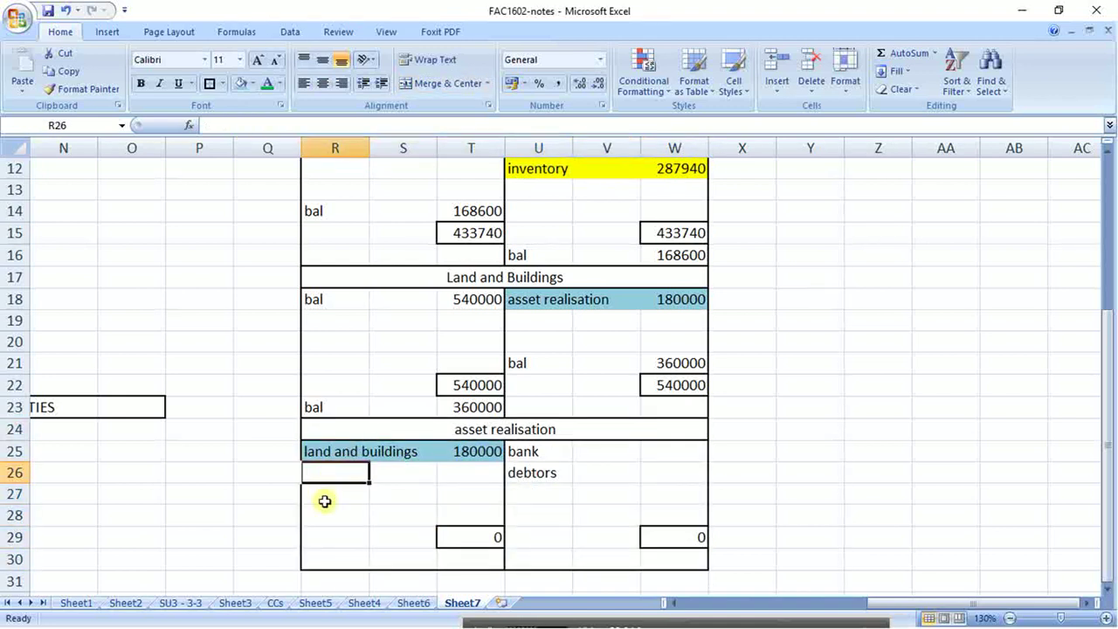
text(pro)
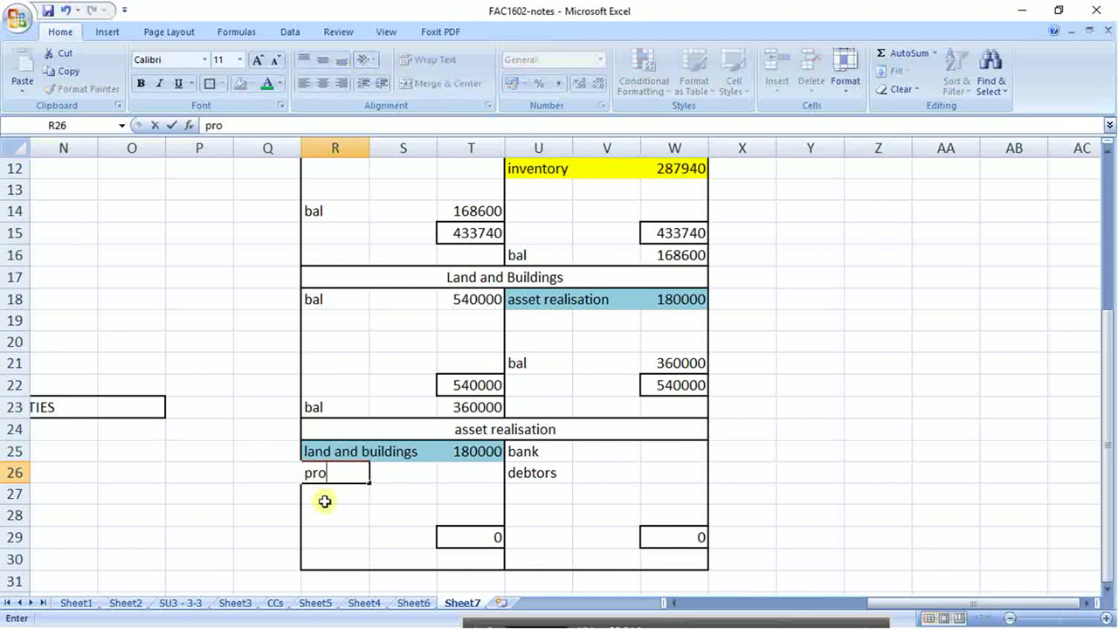
text(fit on sale)
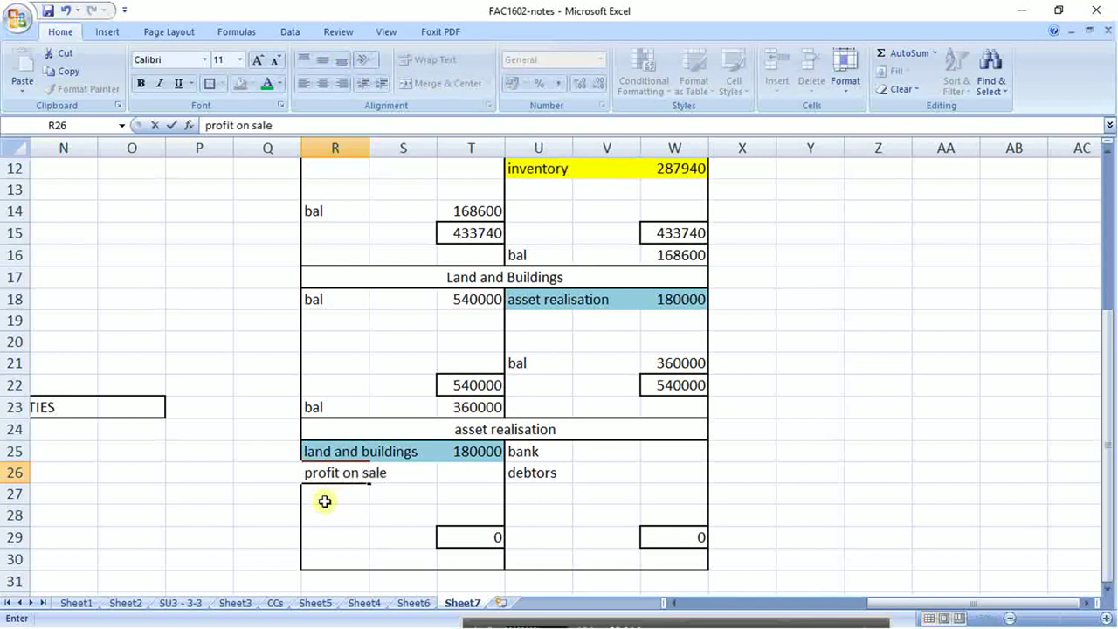
key(Return)
key(Up)
key(Right)
key(Right)
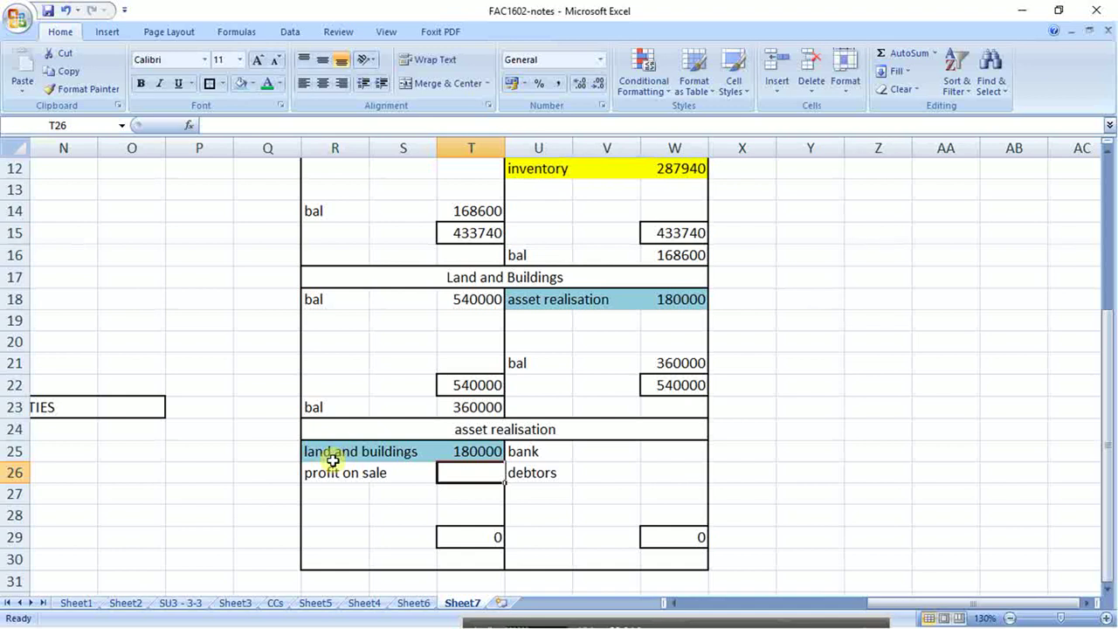
text(15000)
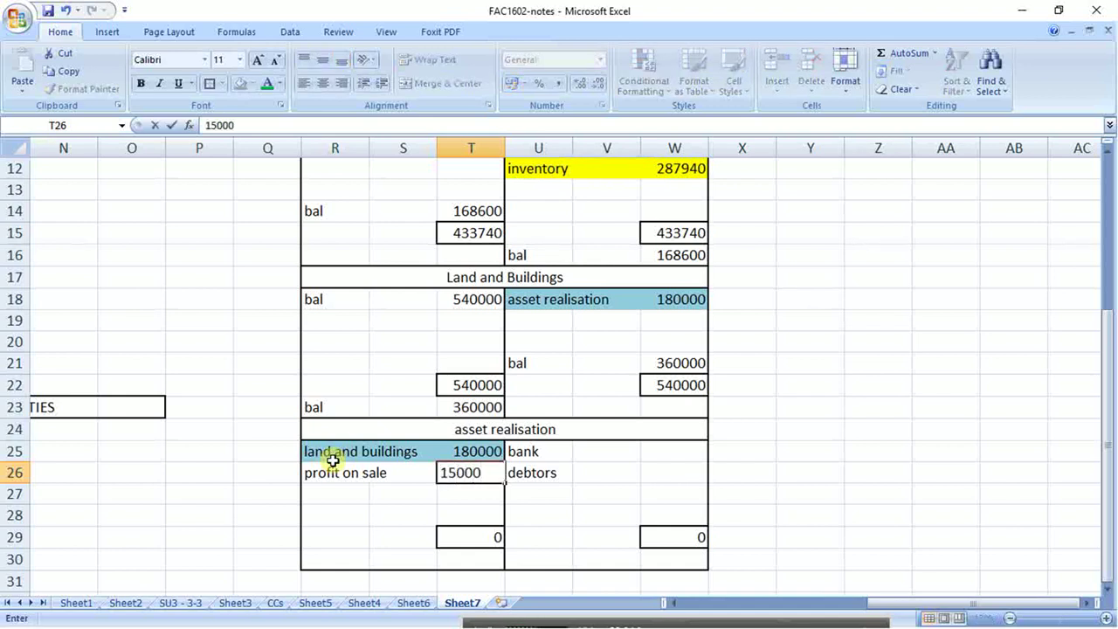
key(Return)
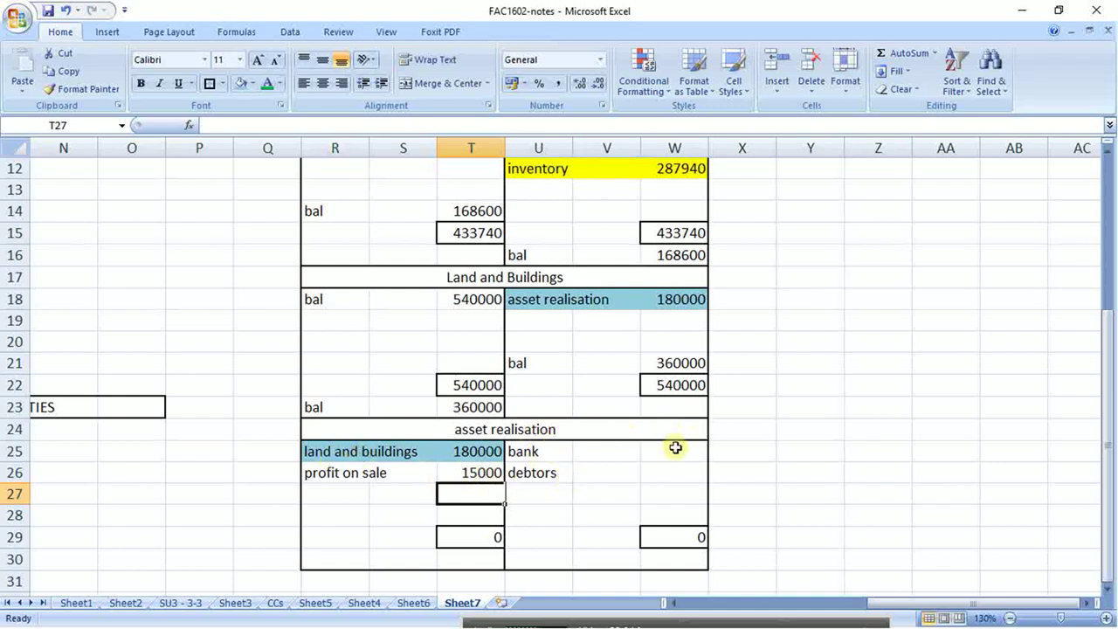
- Total the debit side of the asset realisation account in T29 with the formula =T25+T26
click(465, 531)
text(=)
click(466, 453)
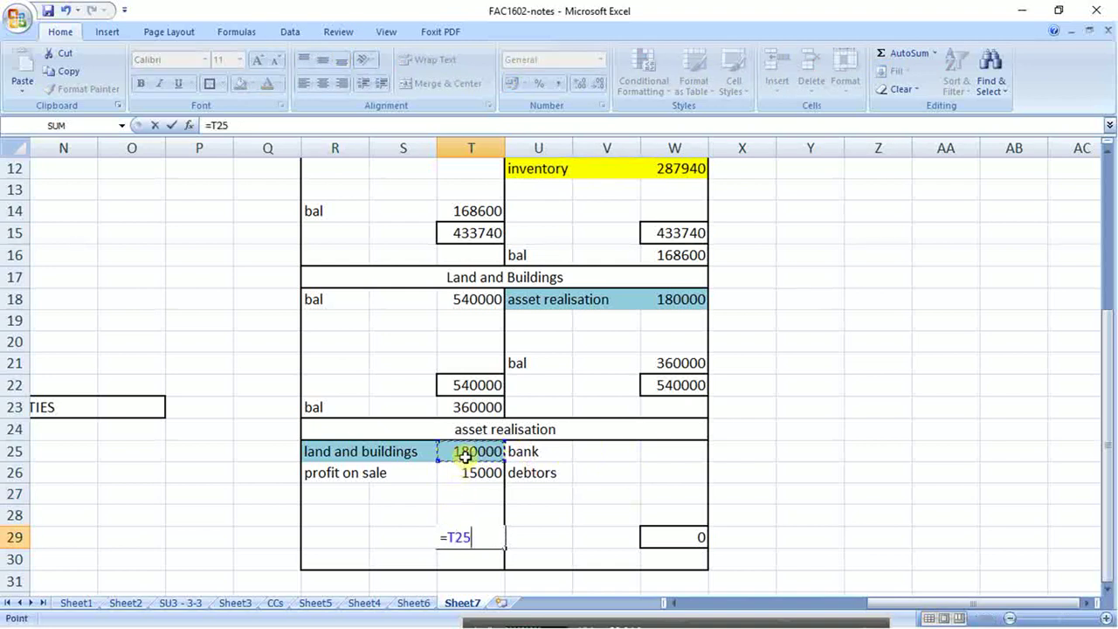
text(+)
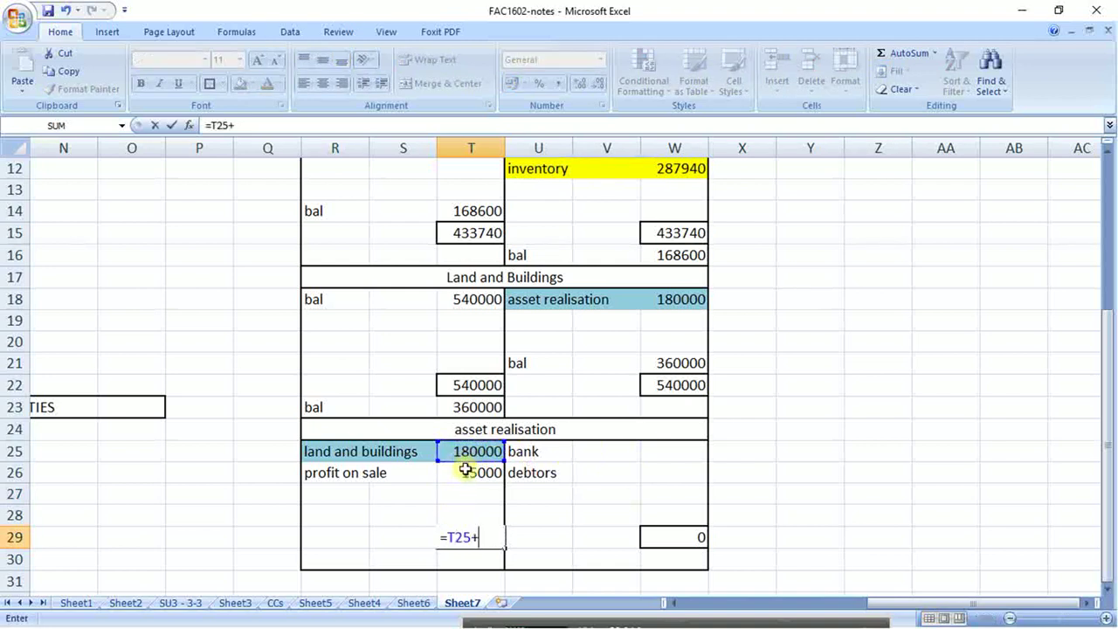
click(464, 470)
key(Return)
- Link the credit total in W29 of the asset realisation account to the debit total with =T29
click(636, 533)
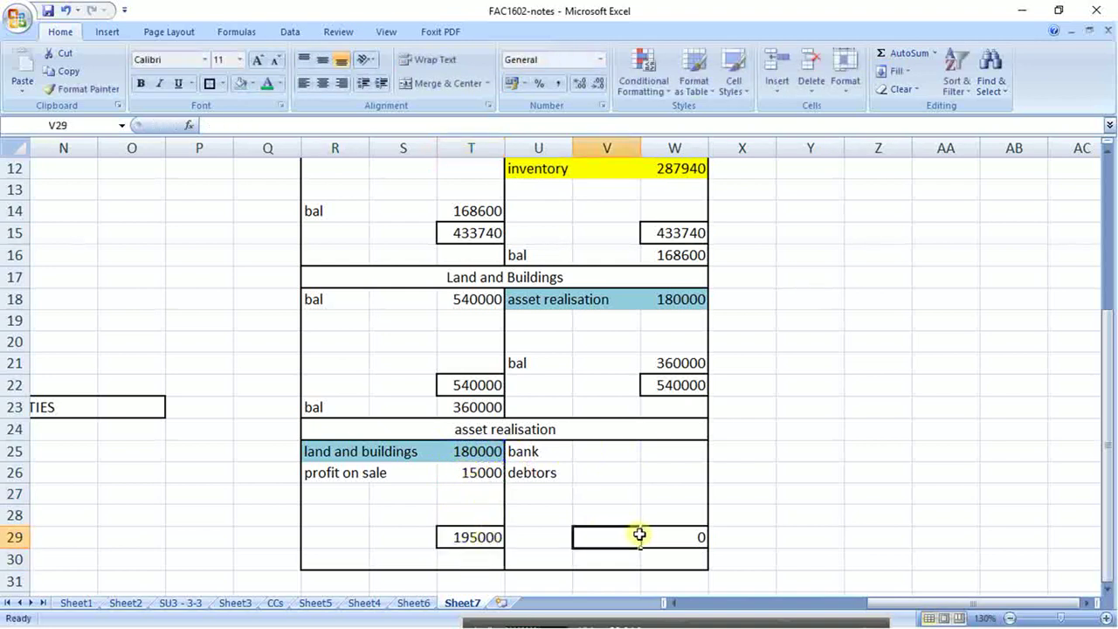
click(657, 533)
text(=)
click(464, 536)
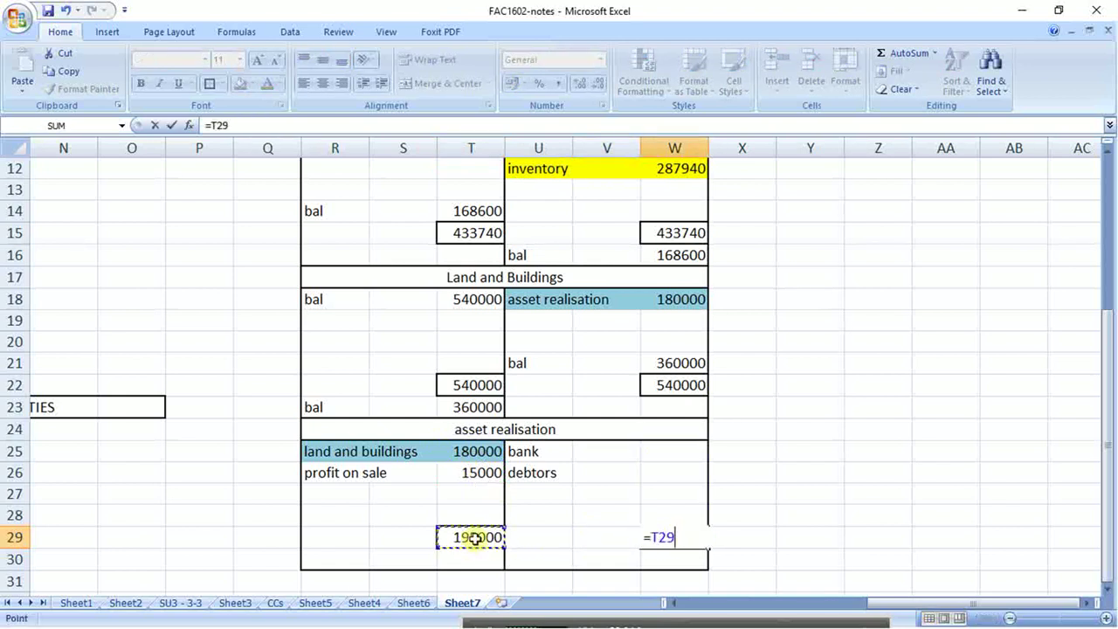
key(Return)
- Split the credit total equally, calculating the bank amount in W25 as =W29/2 and the debtors amount in W26 as =W25
click(663, 448)
text(=)
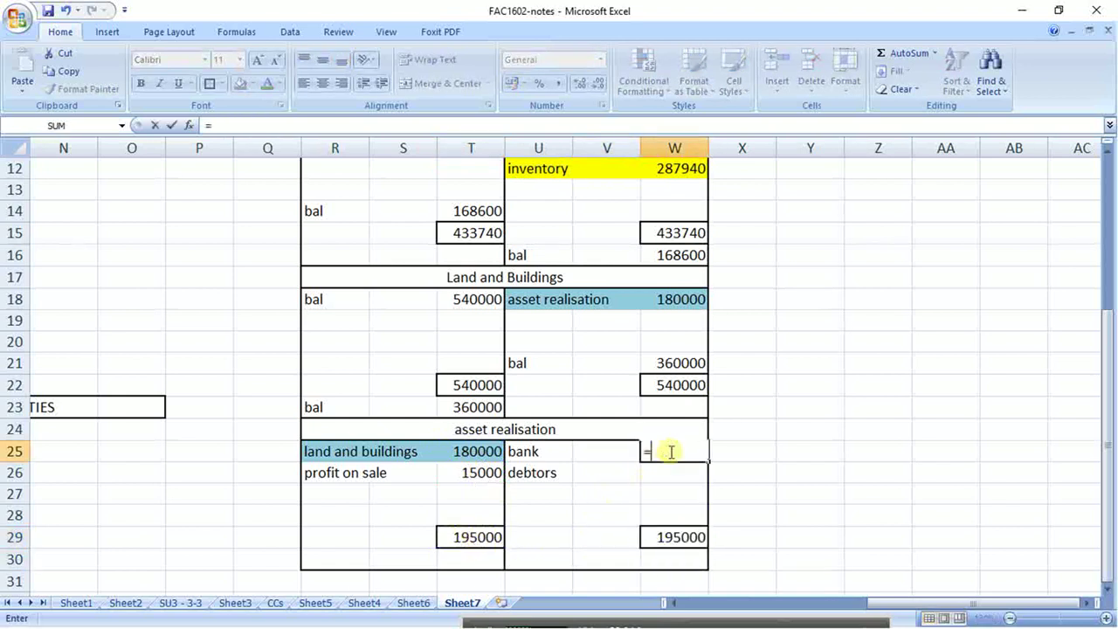
click(681, 538)
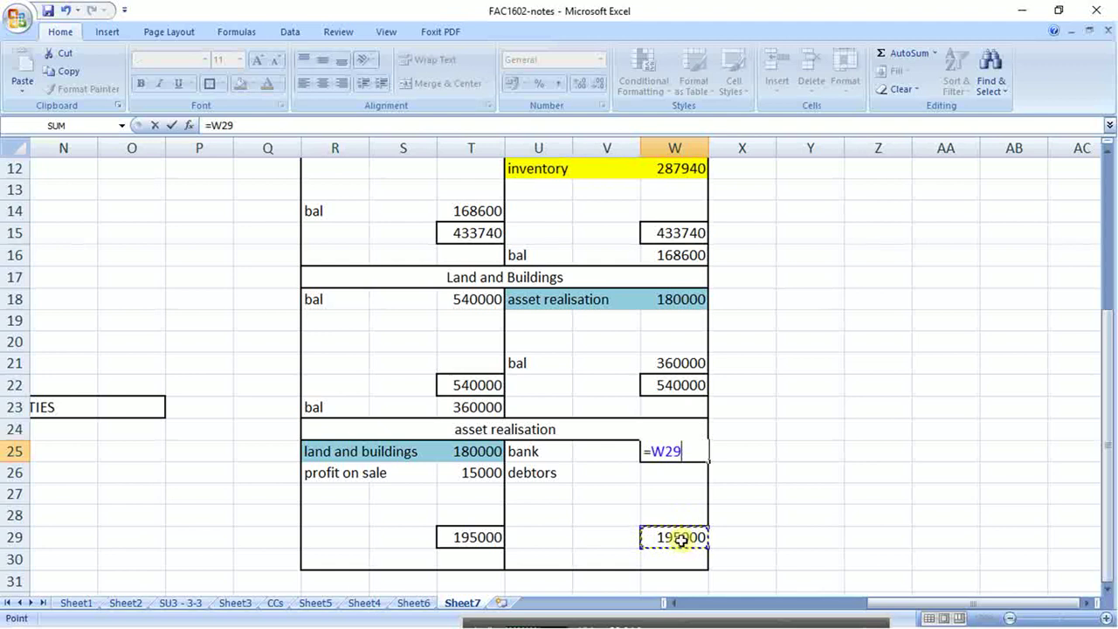
text(/2)
key(Return)
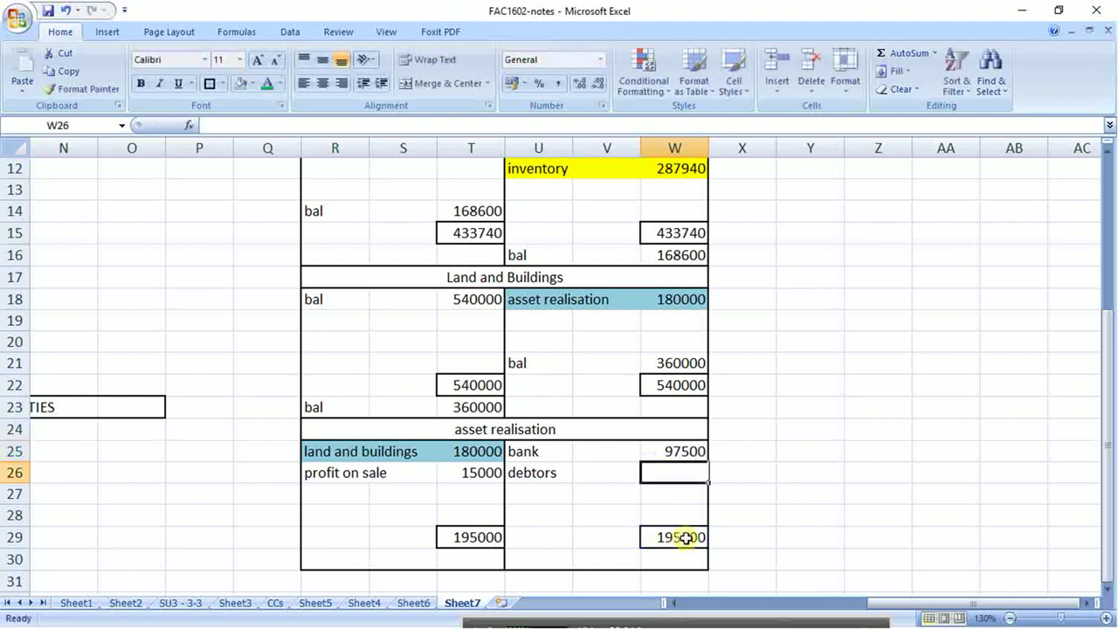
text(=)
click(677, 450)
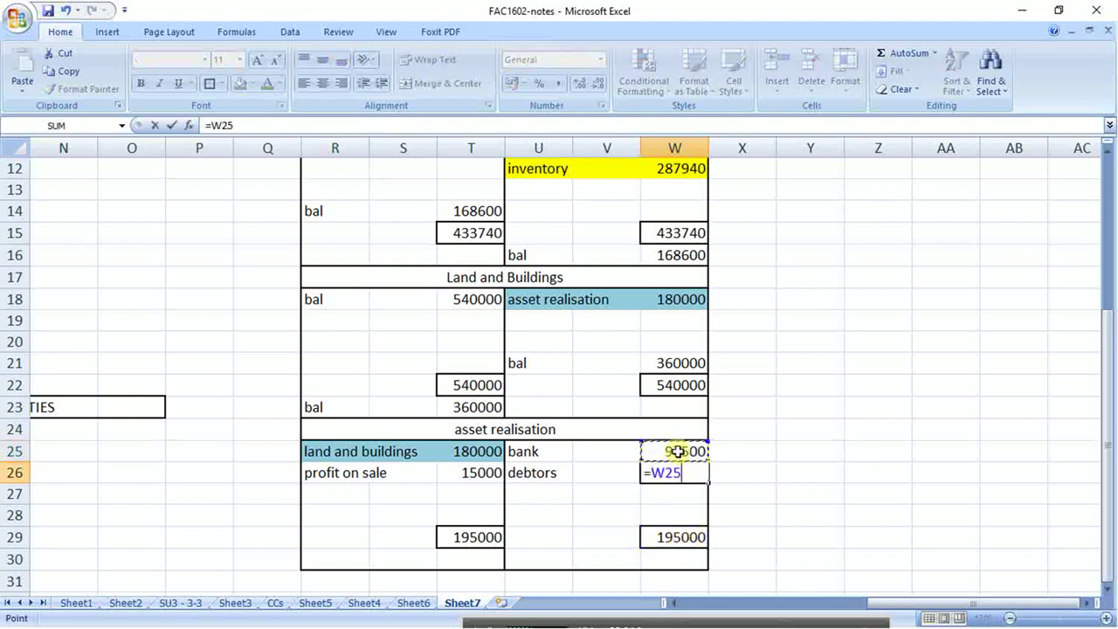
key(Return)
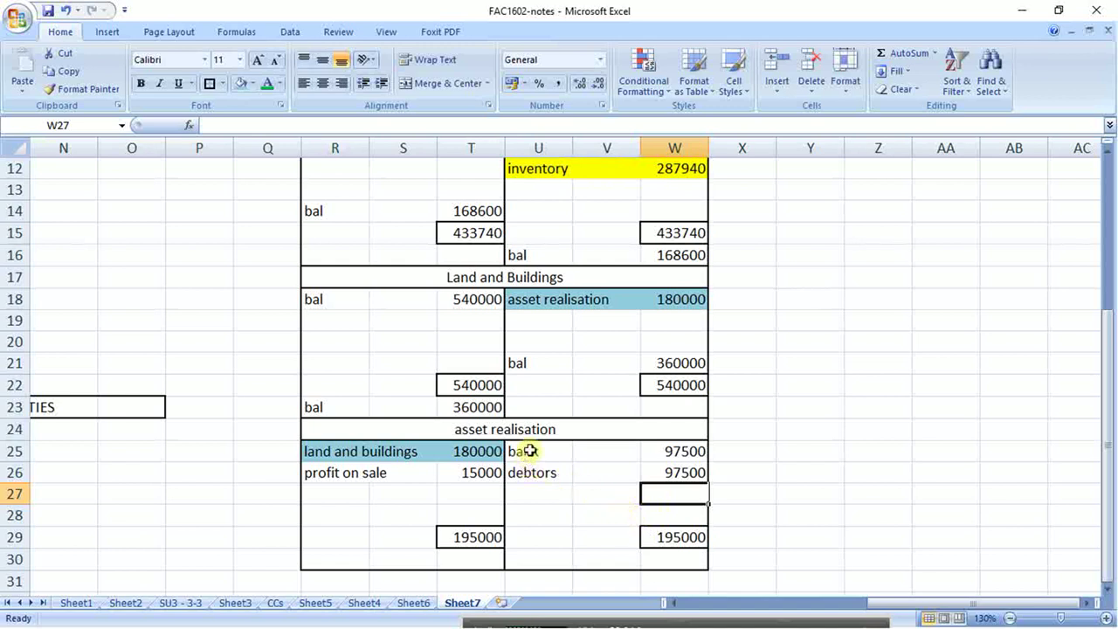
- Apply a light green fill to the bank entry in U25:W25 of the asset realisation account
drag(529, 451, 698, 456)
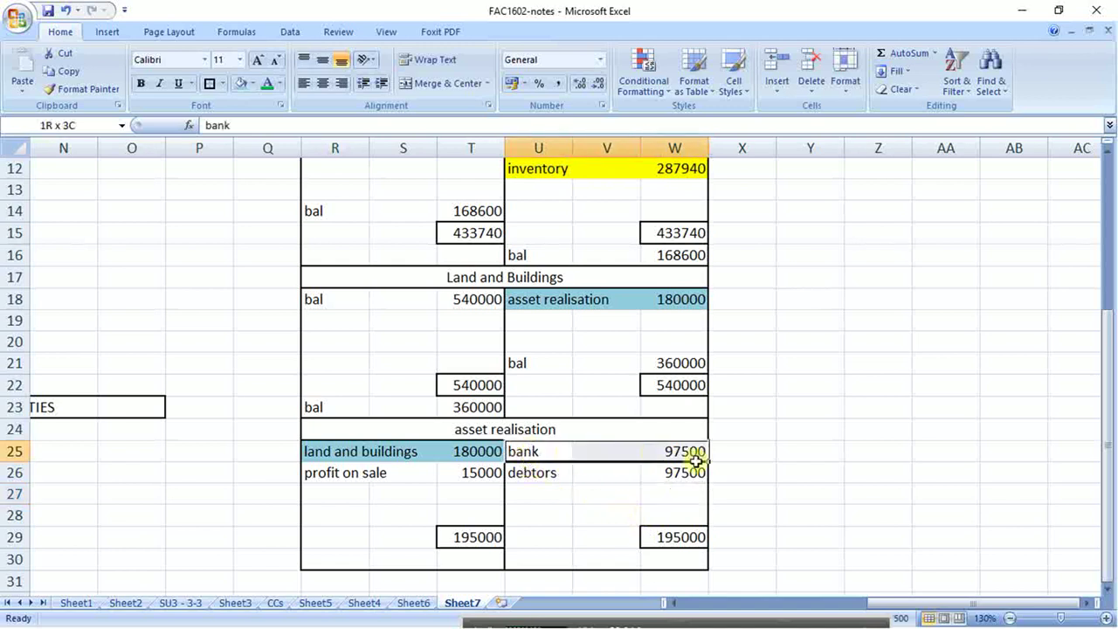
click(252, 83)
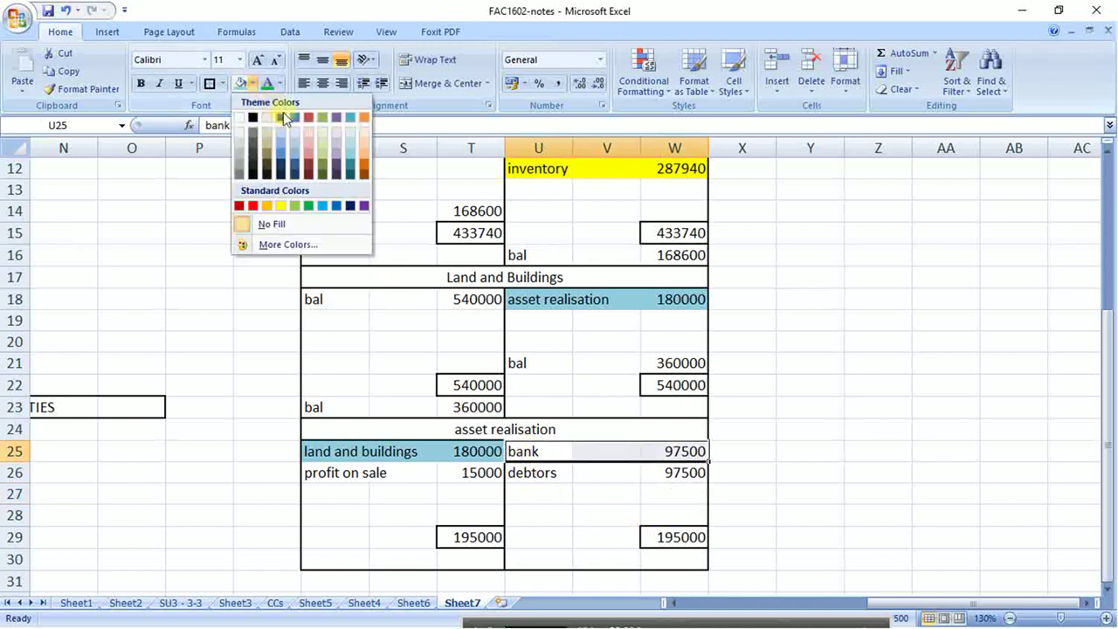
click(306, 161)
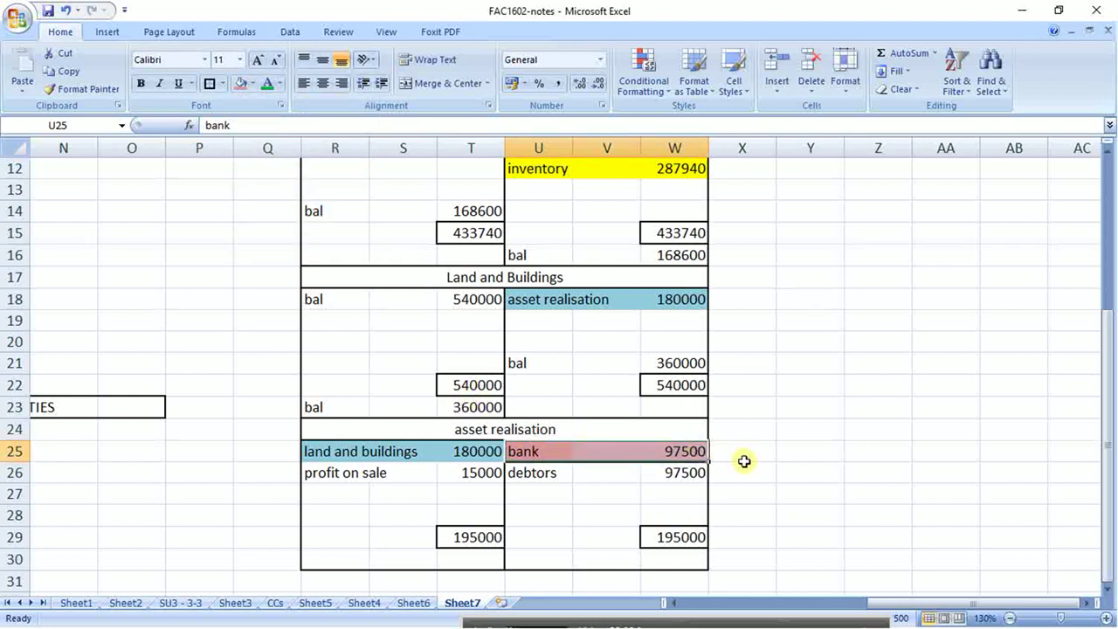
click(253, 84)
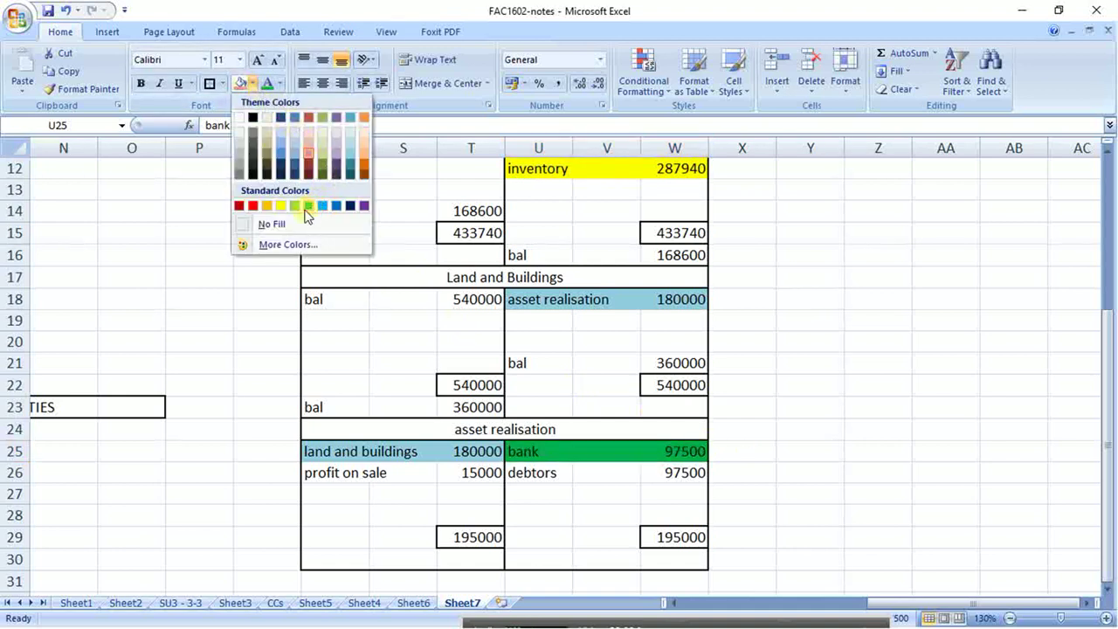
click(303, 209)
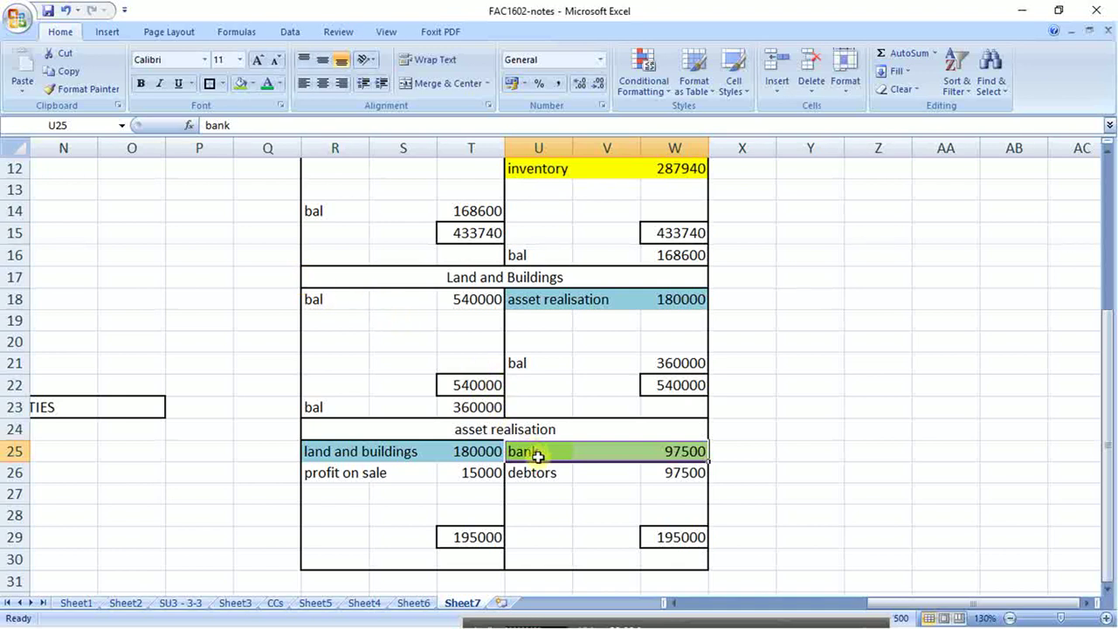
- Review the land and buildings and asset realisation accounts, examining the asset realisation, profit on sale, bank and debtors entries
drag(536, 452, 657, 451)
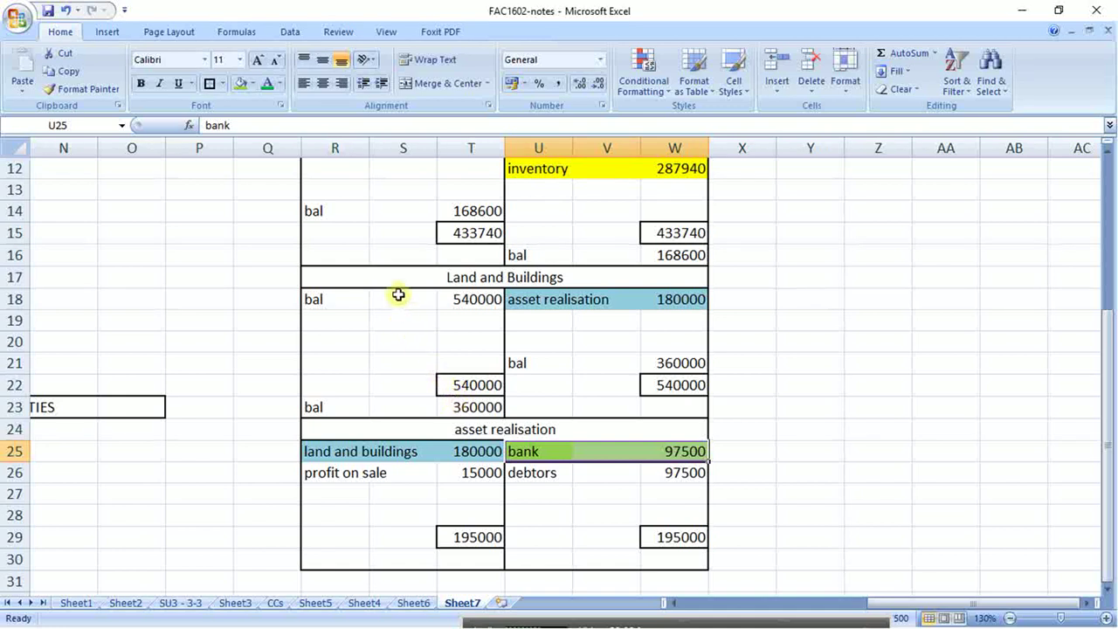
drag(401, 276, 427, 550)
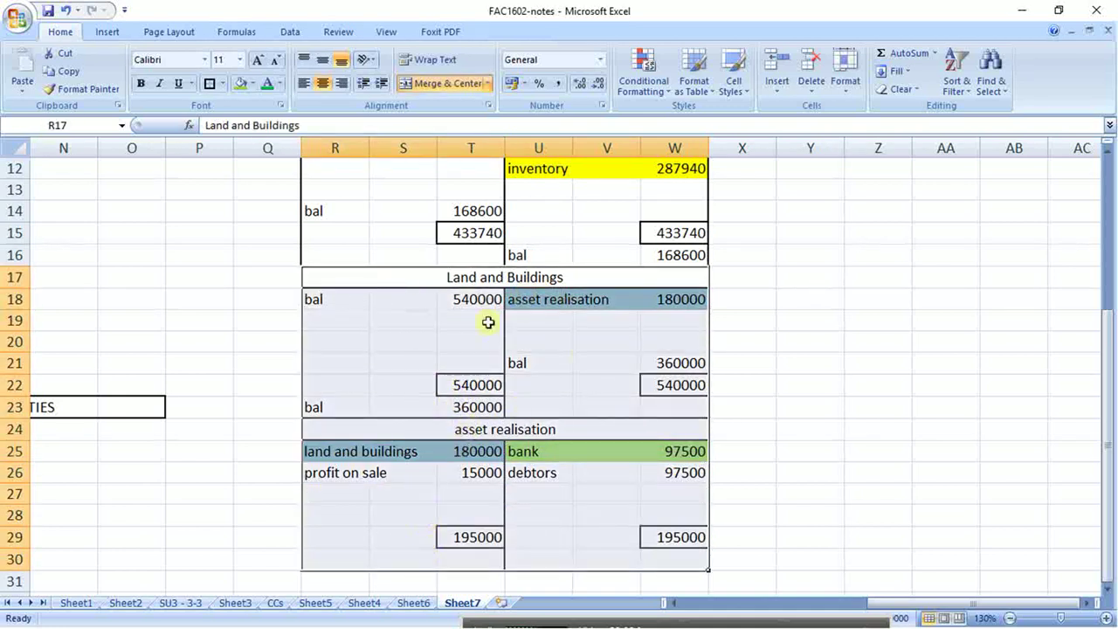
drag(530, 296, 661, 300)
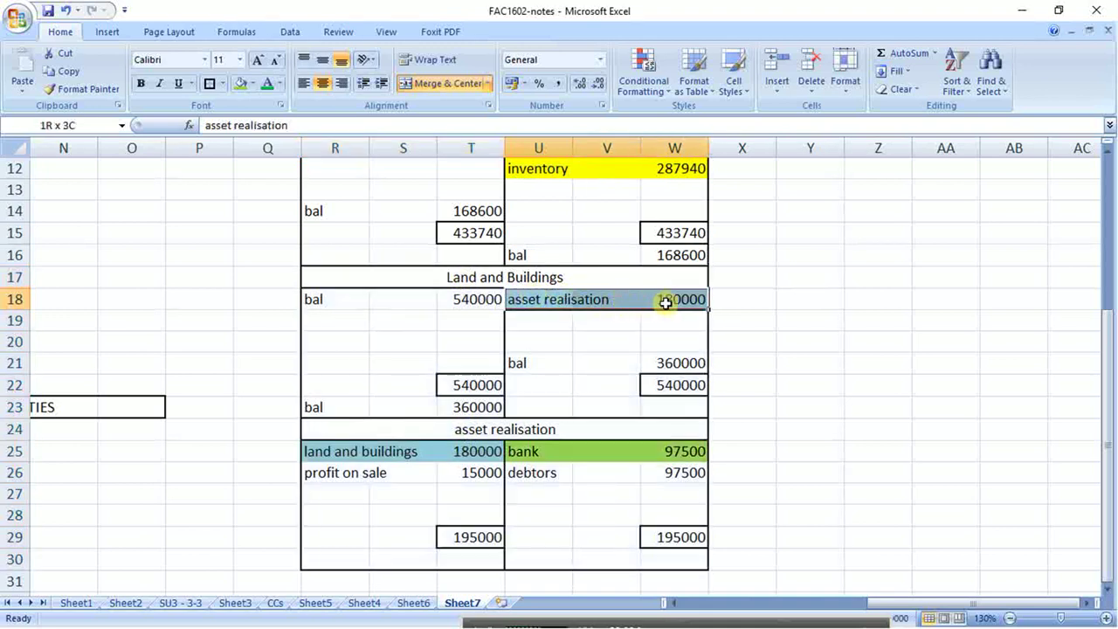
drag(321, 473, 411, 474)
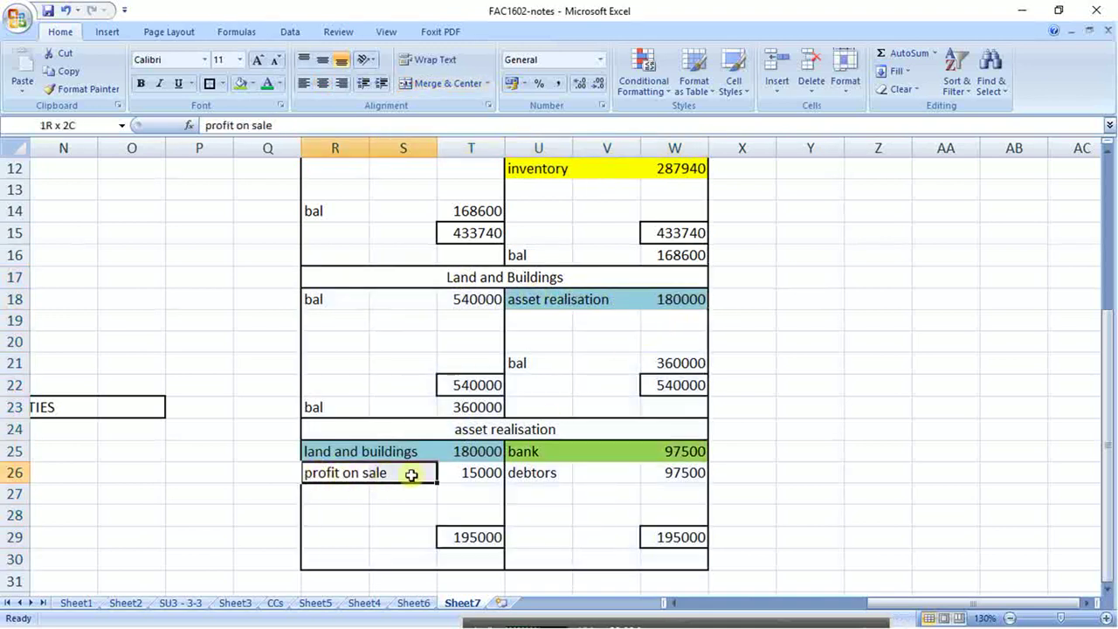
click(539, 450)
drag(539, 451, 664, 452)
drag(546, 477, 664, 476)
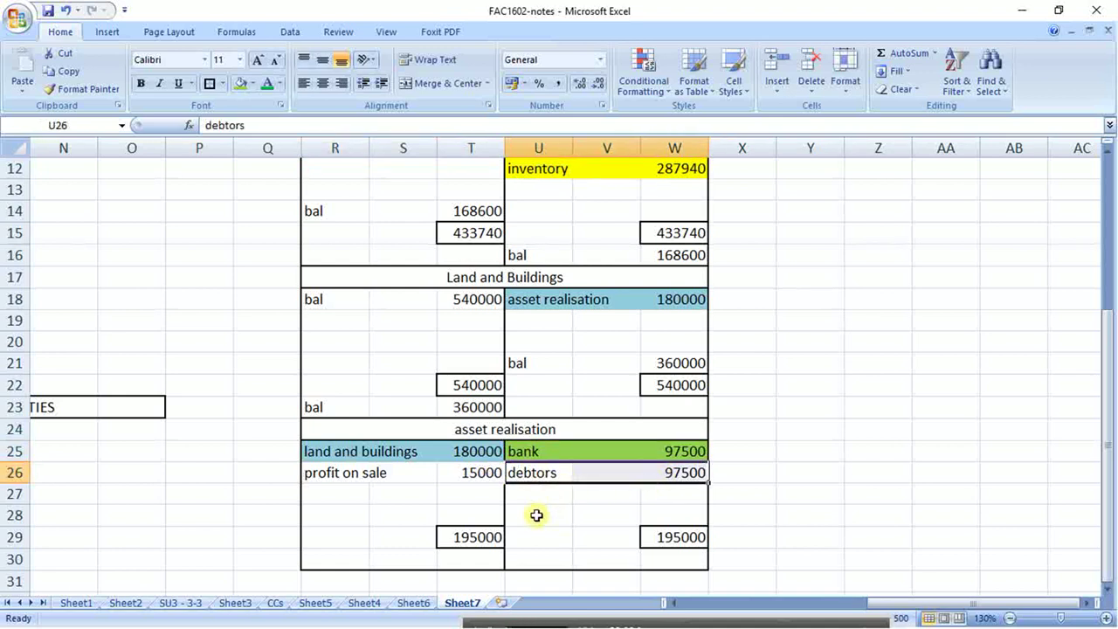
click(535, 451)
drag(535, 451, 674, 452)
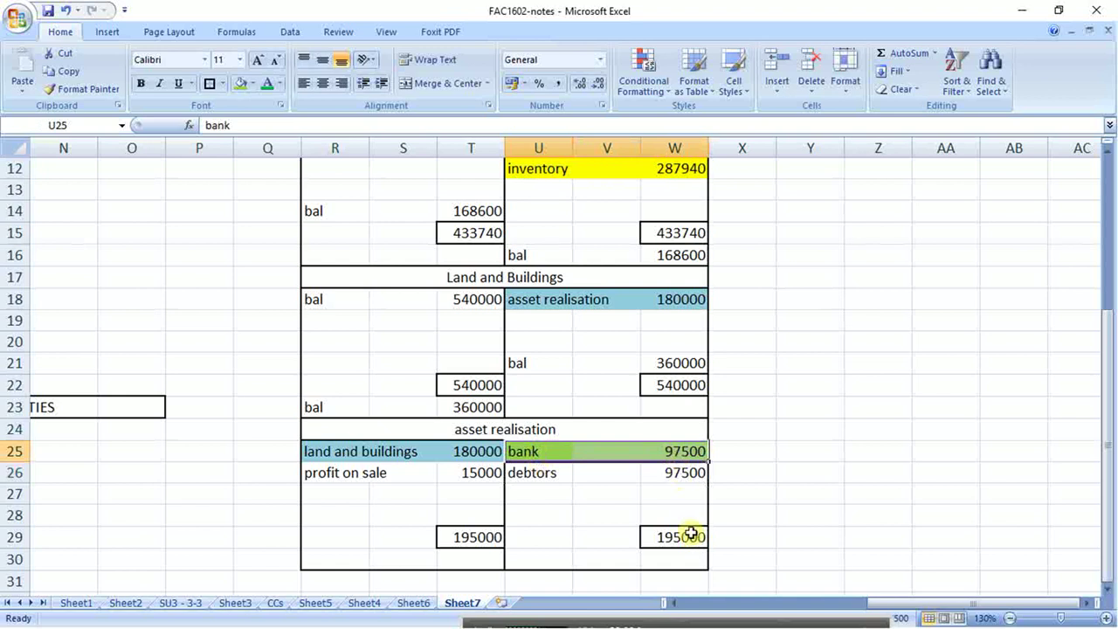
- Correct the spelling of the section heading in J16 to "Cash Flow from Investing Activities"
click(703, 606)
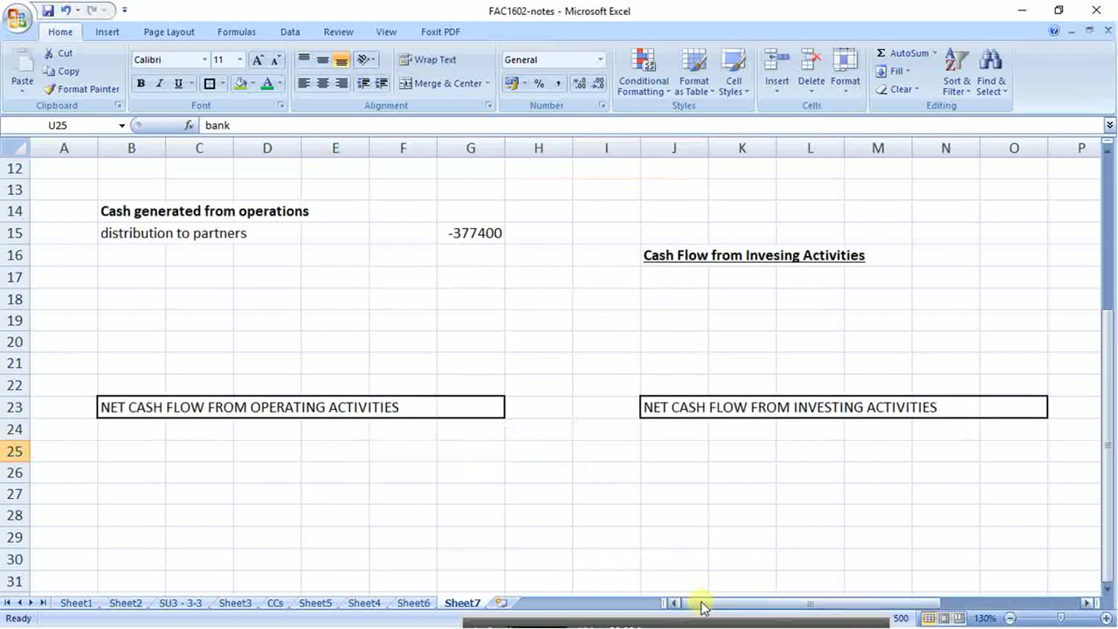
click(1088, 603)
click(1089, 603)
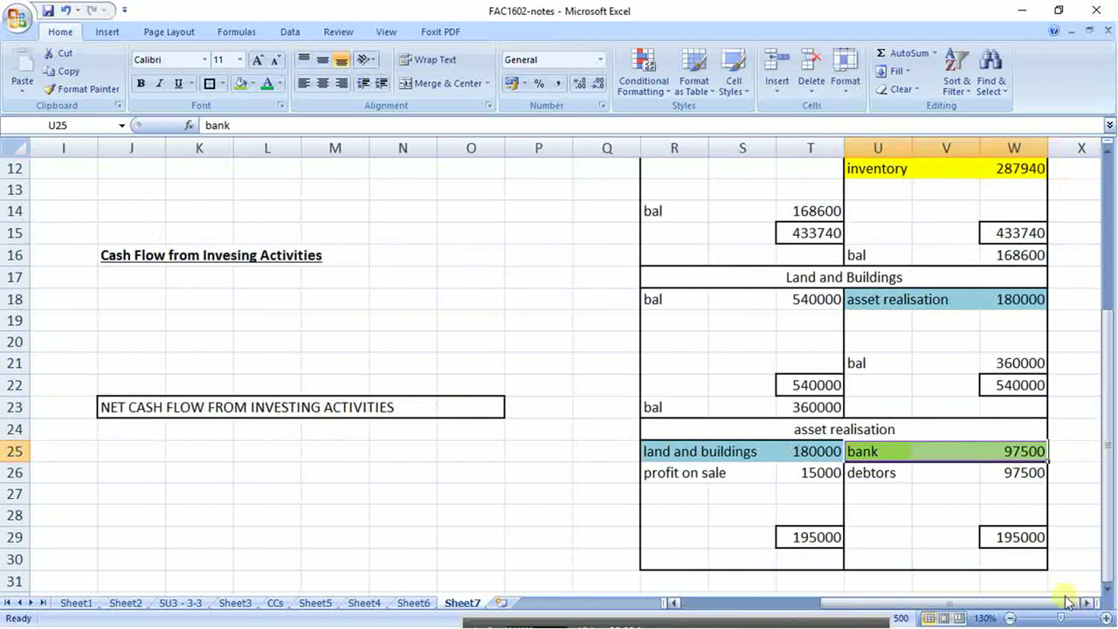
click(127, 276)
click(138, 251)
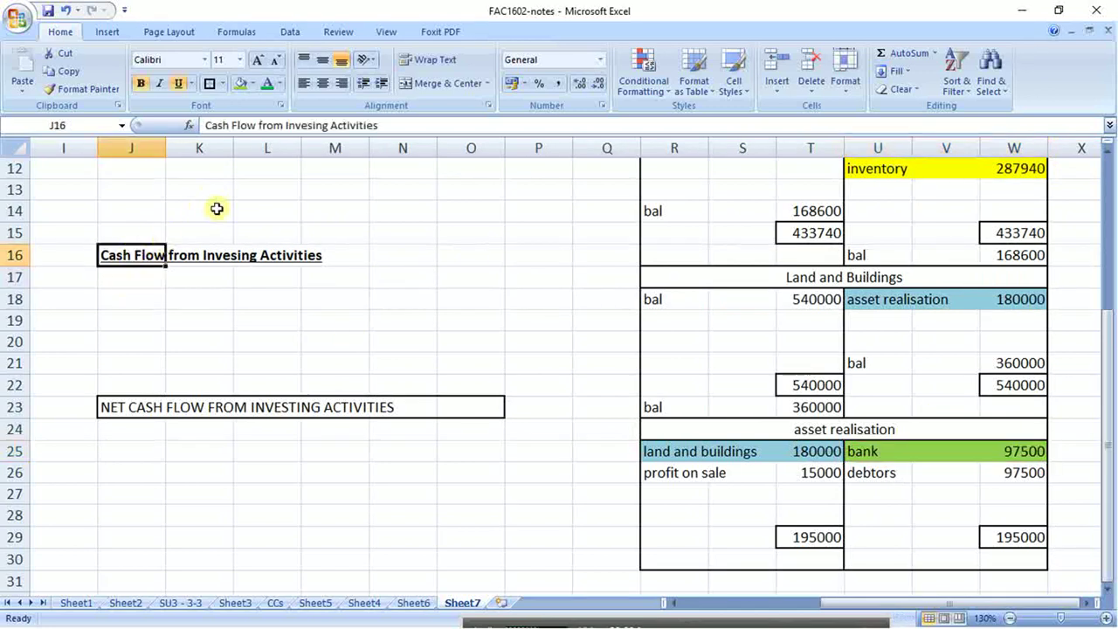
click(312, 125)
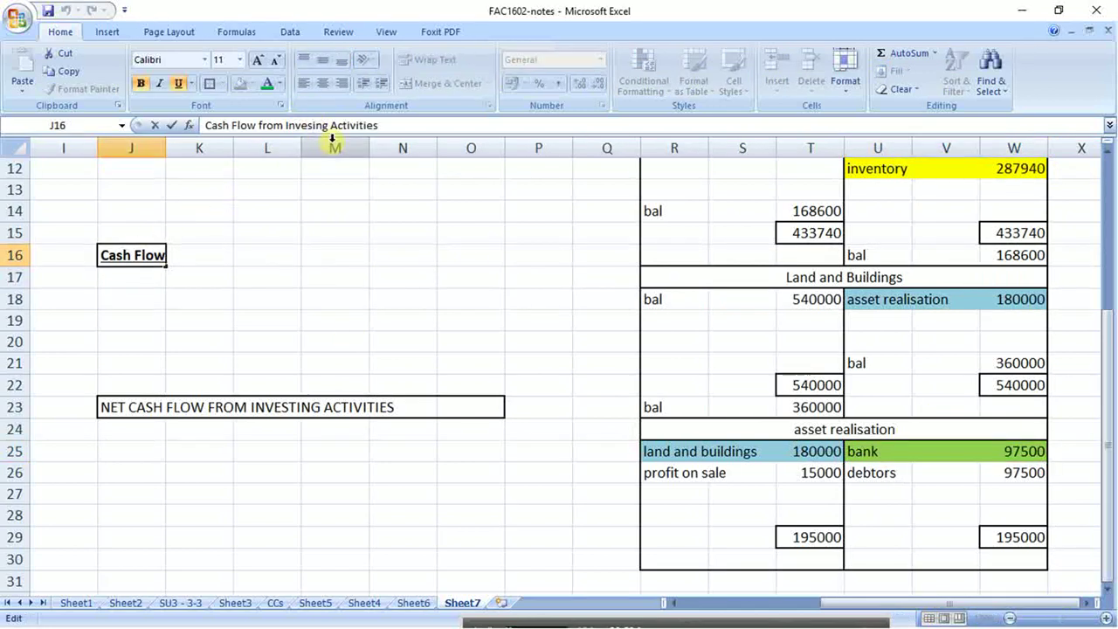
text(t)
key(Return)
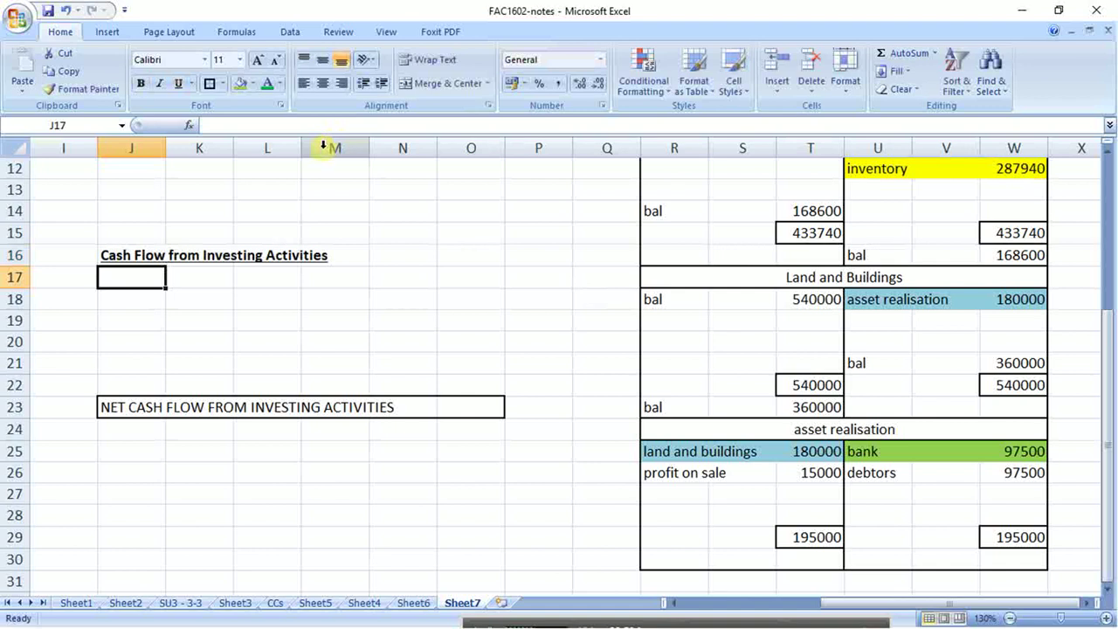
- Enter the line item "inflow from proceeds from the sale of L&B" in J17 under the investing activities heading
text(inflow )
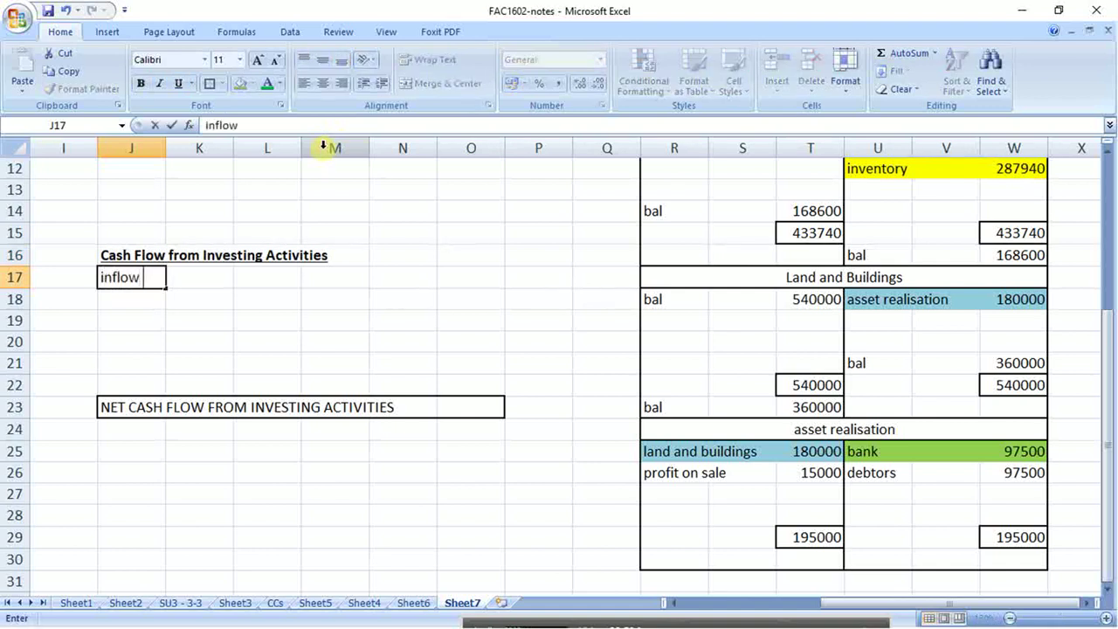
text(from pr)
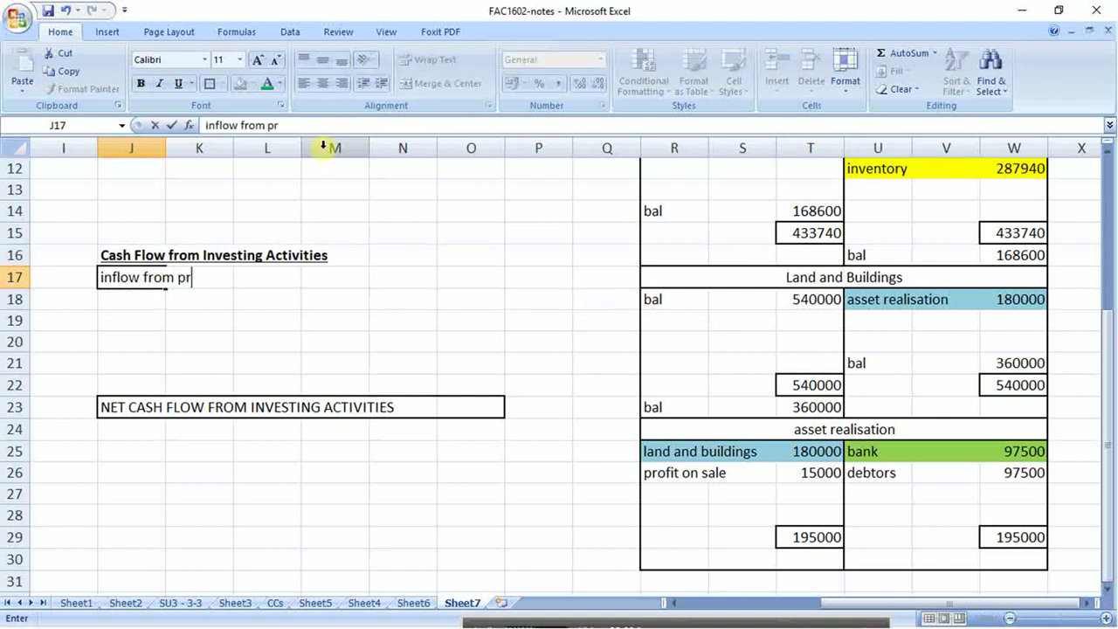
text(oceeds from)
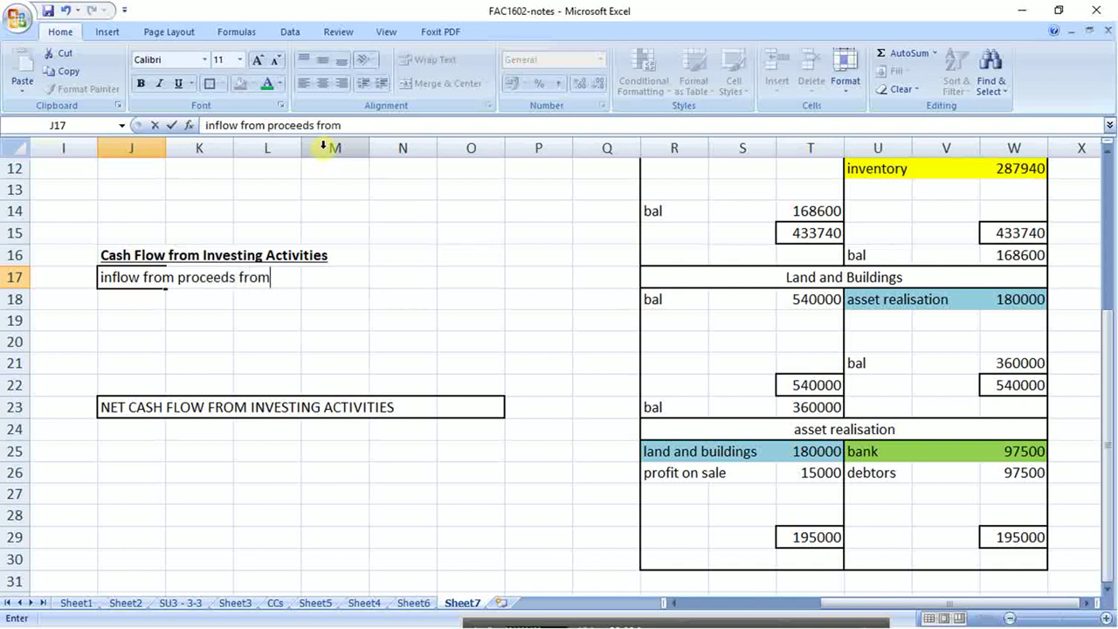
text( the sale of )
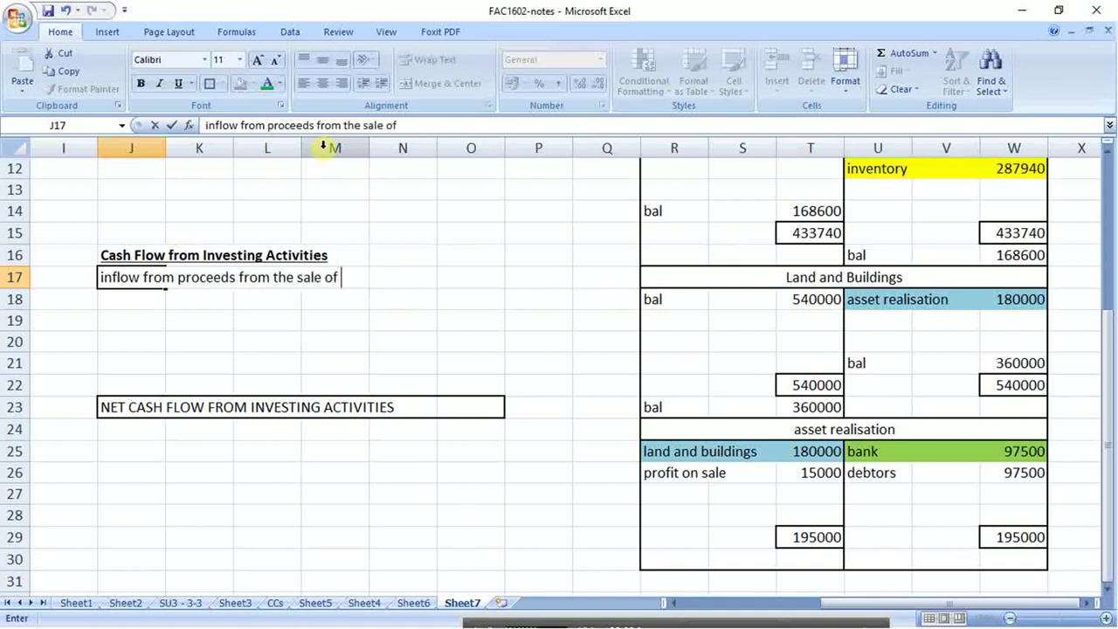
text(Land and n)
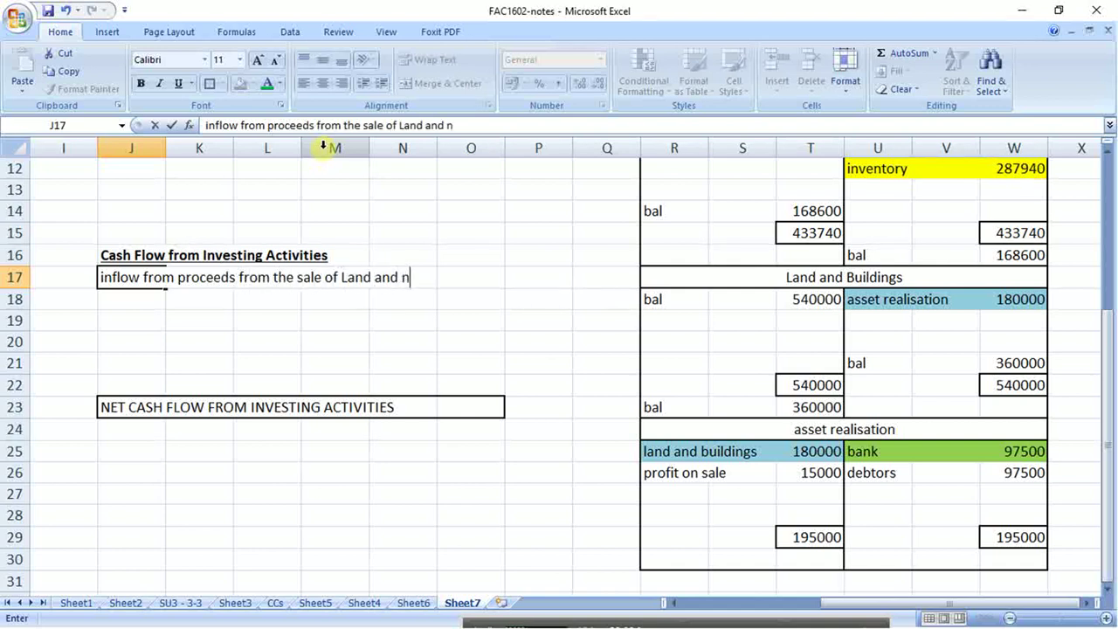
key(BackSpace)
text(biu)
key(BackSpace)
key(BackSpace)
key(BackSpace)
key(BackSpace)
key(BackSpace)
key(BackSpace)
key(BackSpace)
key(BackSpace)
key(BackSpace)
key(BackSpace)
key(BackSpace)
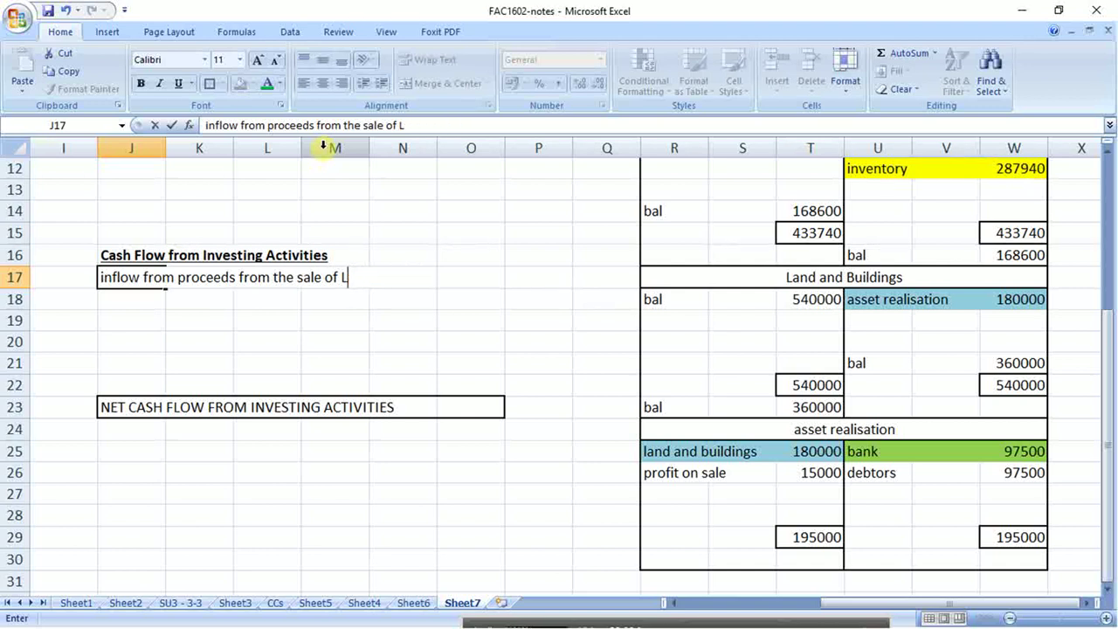
text(&B)
- Link the land and buildings proceeds amount in O17 to the bank entry in W25 of the asset realisation account
key(Tab)
key(Tab)
key(Tab)
key(Tab)
key(Tab)
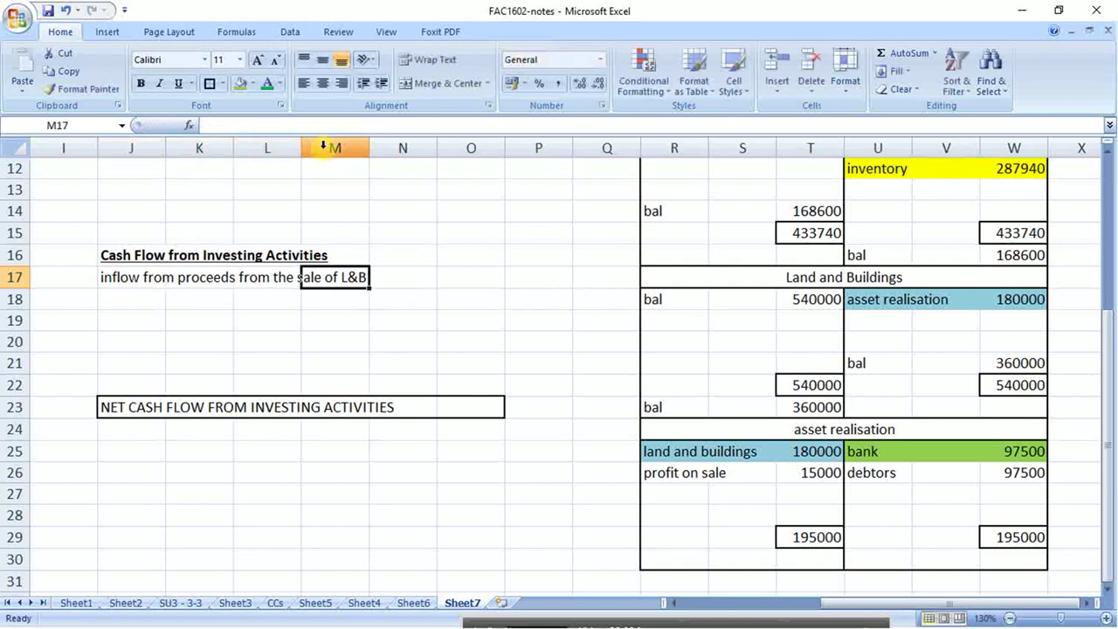
text(=)
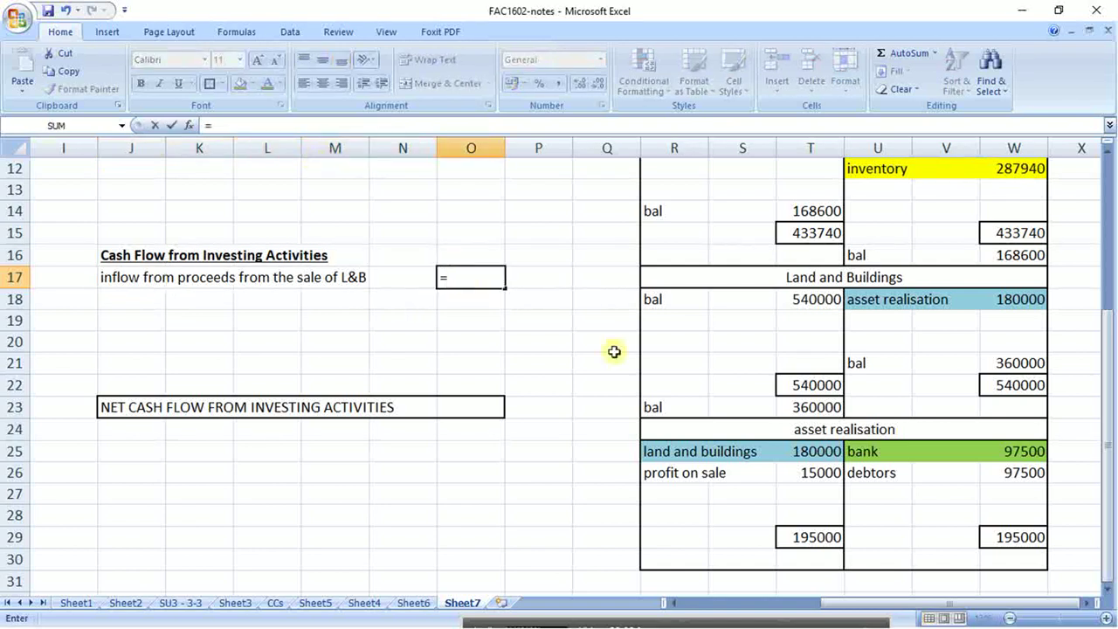
click(1015, 451)
key(Return)
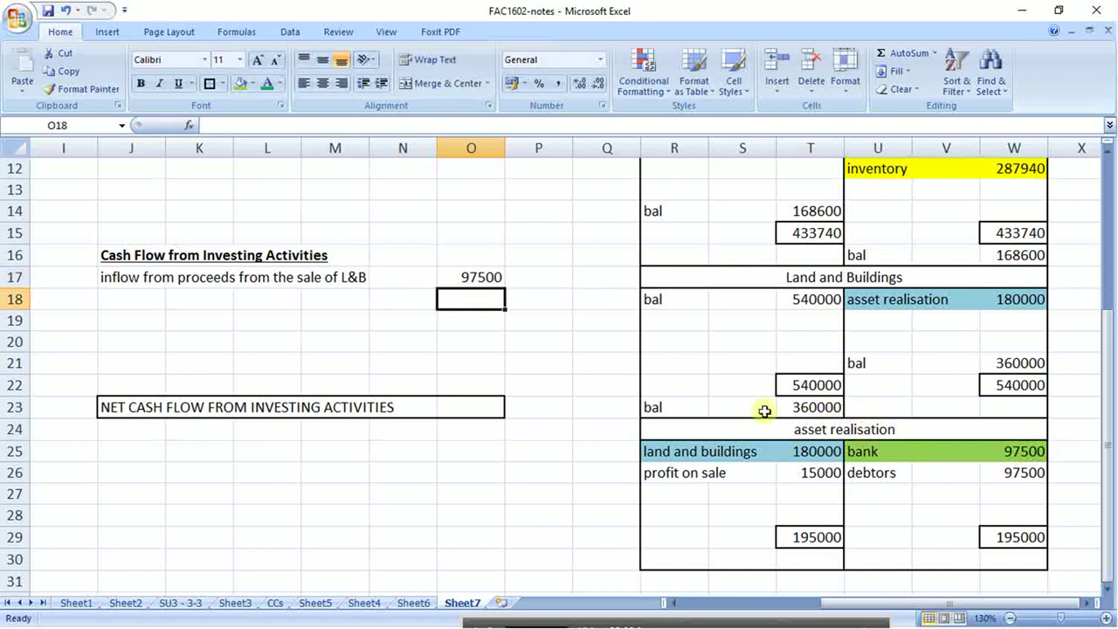
- Copy the Land and Buildings T-account in R17:W23 and paste it at R31, below the asset realisation account
scroll(329, 378, up, 3)
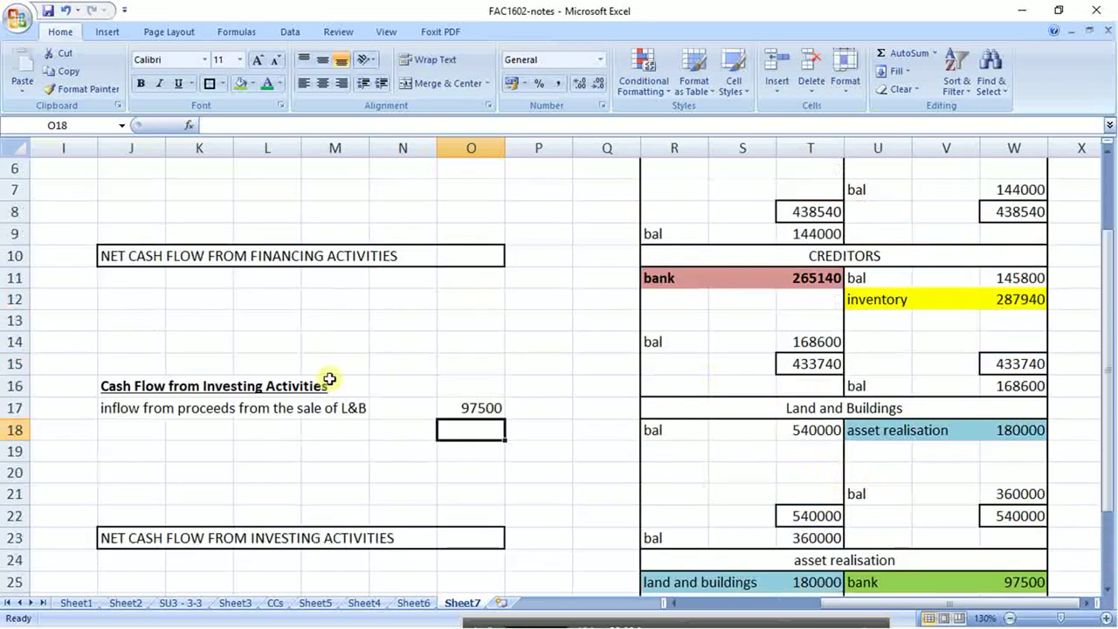
scroll(330, 380, down, 1)
scroll(329, 379, down, 2)
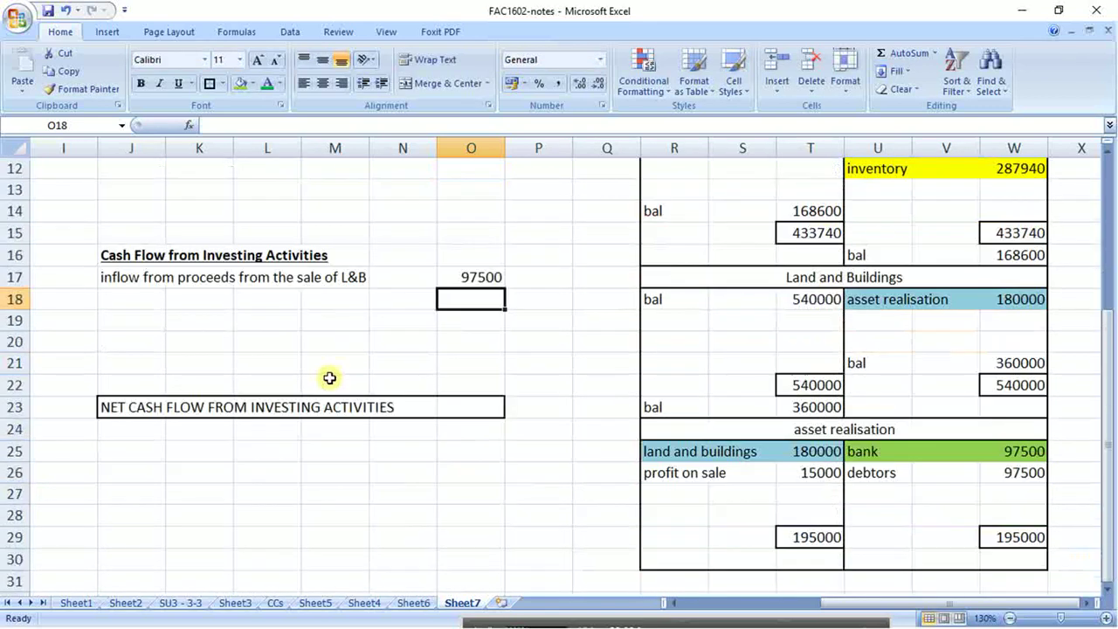
scroll(329, 378, down, 1)
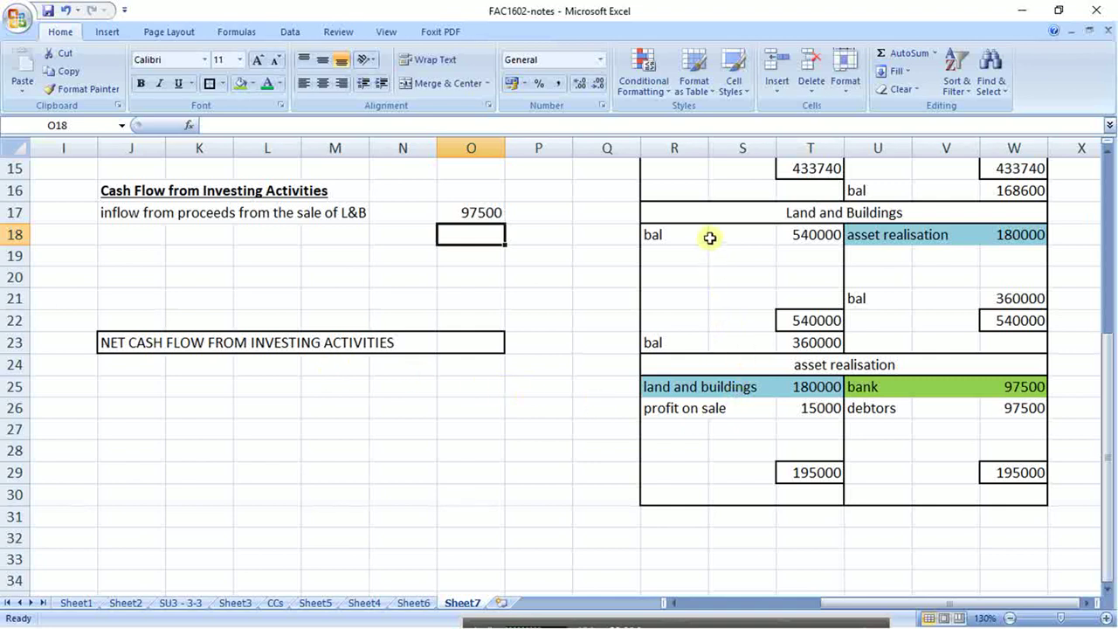
drag(710, 215, 712, 342)
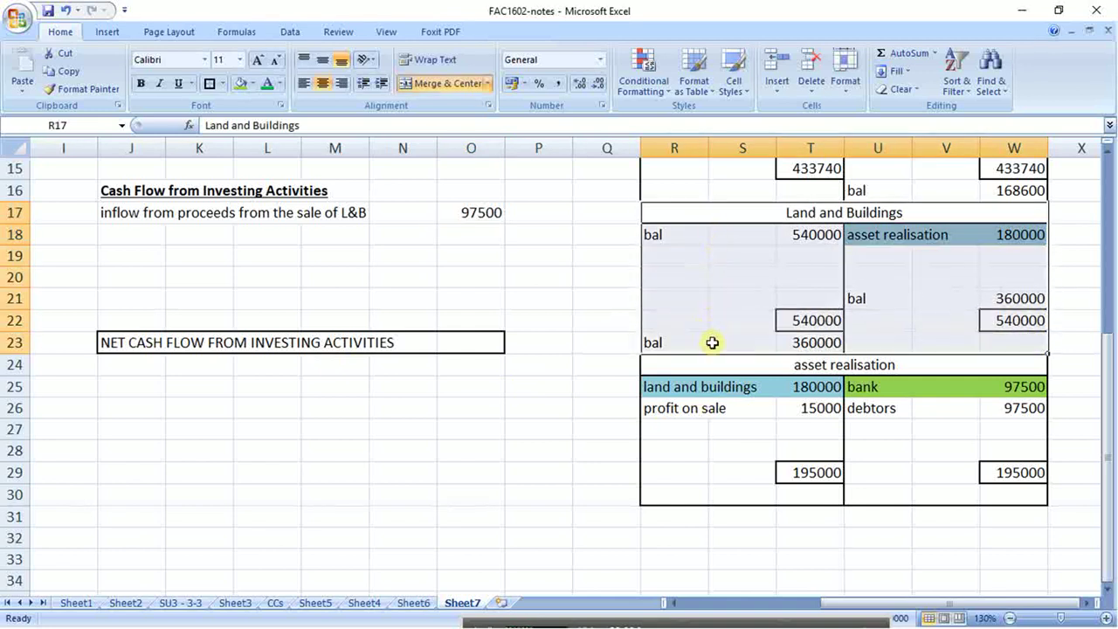
key(ctrl+c)
click(685, 515)
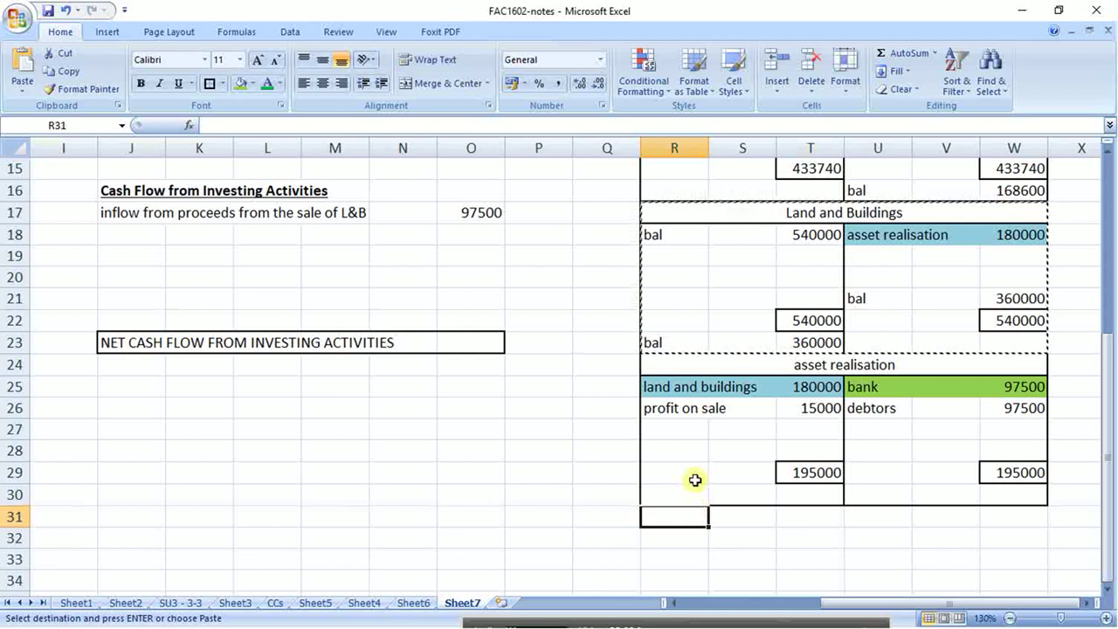
key(ctrl+v)
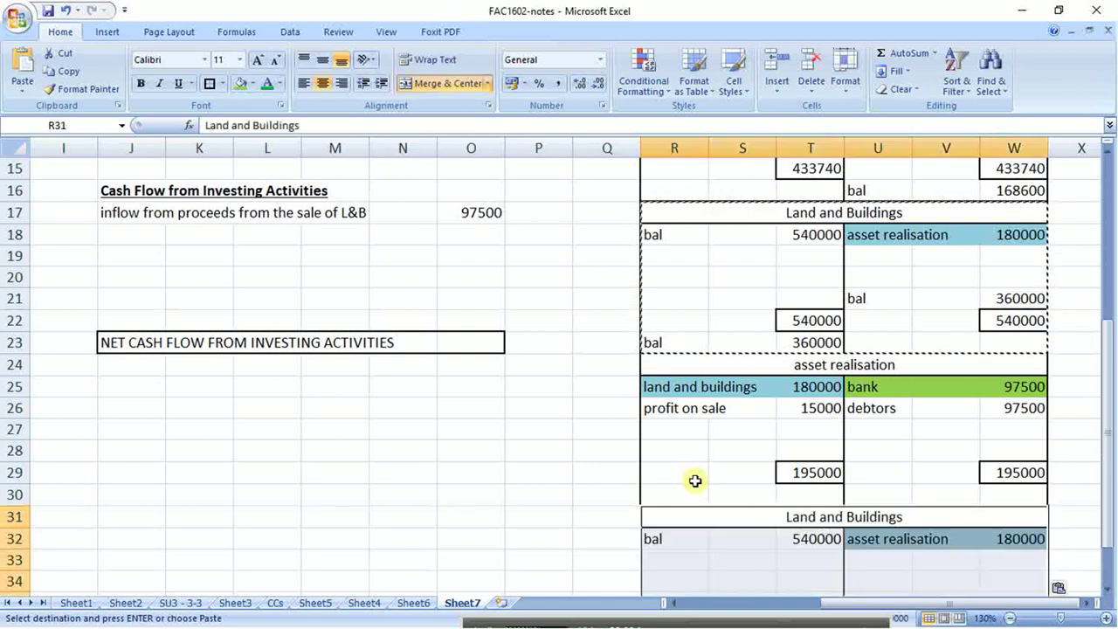
- Clear the amounts from the copied T-account and blank out its asset realisation entry and blue fill in U32:W32
scroll(695, 481, down, 2)
drag(812, 407, 999, 477)
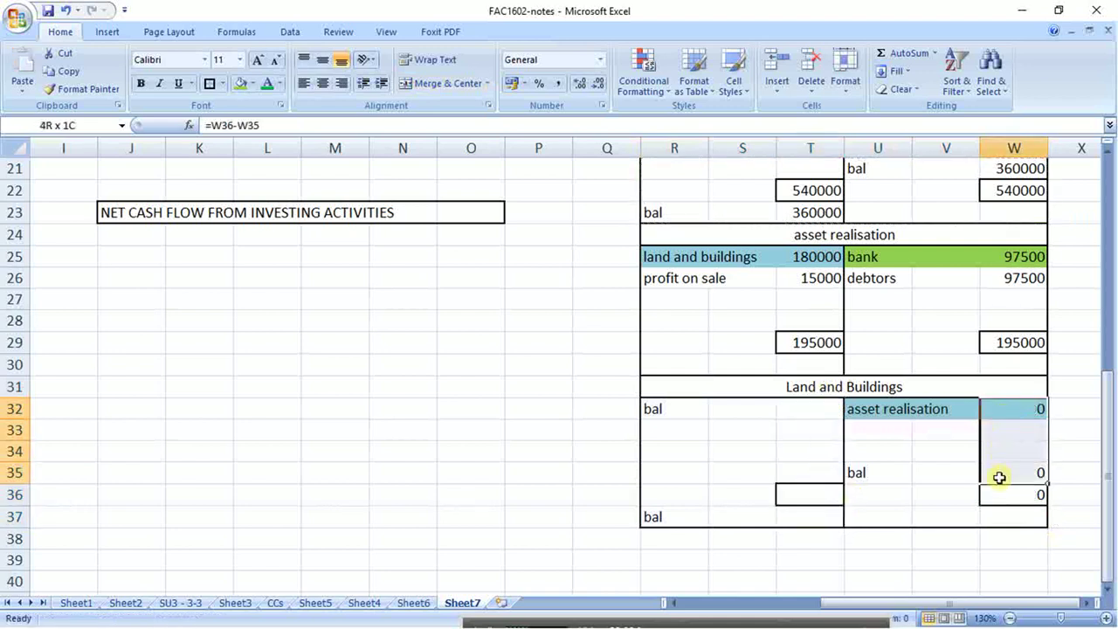
key(Delete)
drag(868, 414, 996, 429)
key(ctrl+c)
click(902, 412)
key(ctrl+v)
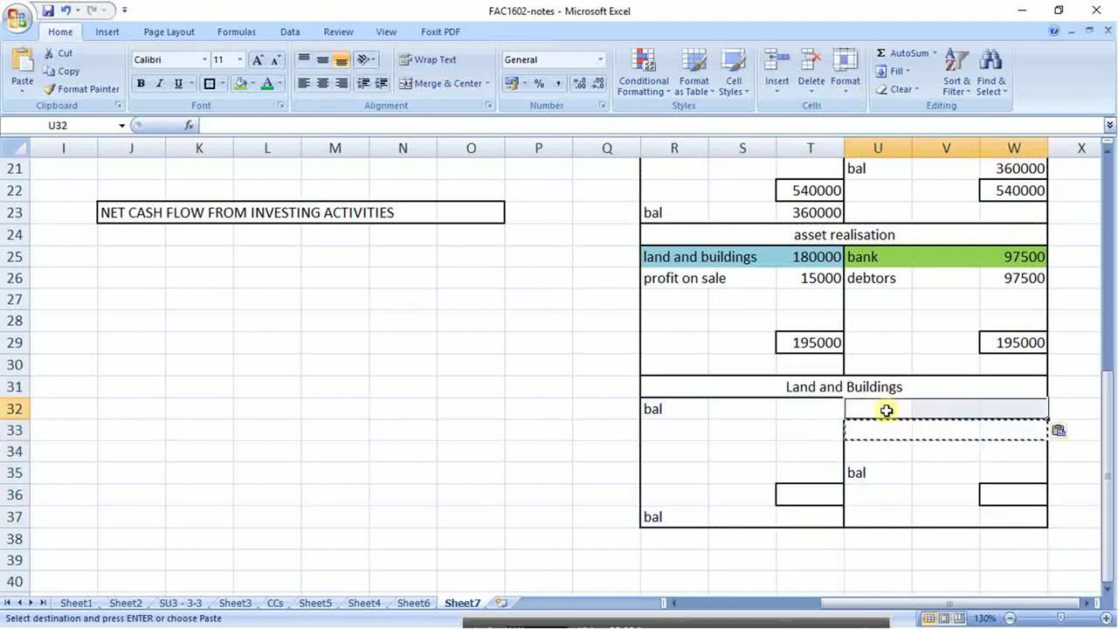
- Retitle the copied T-account in row 31 as "Furniture and Equipment"
click(810, 388)
text(F)
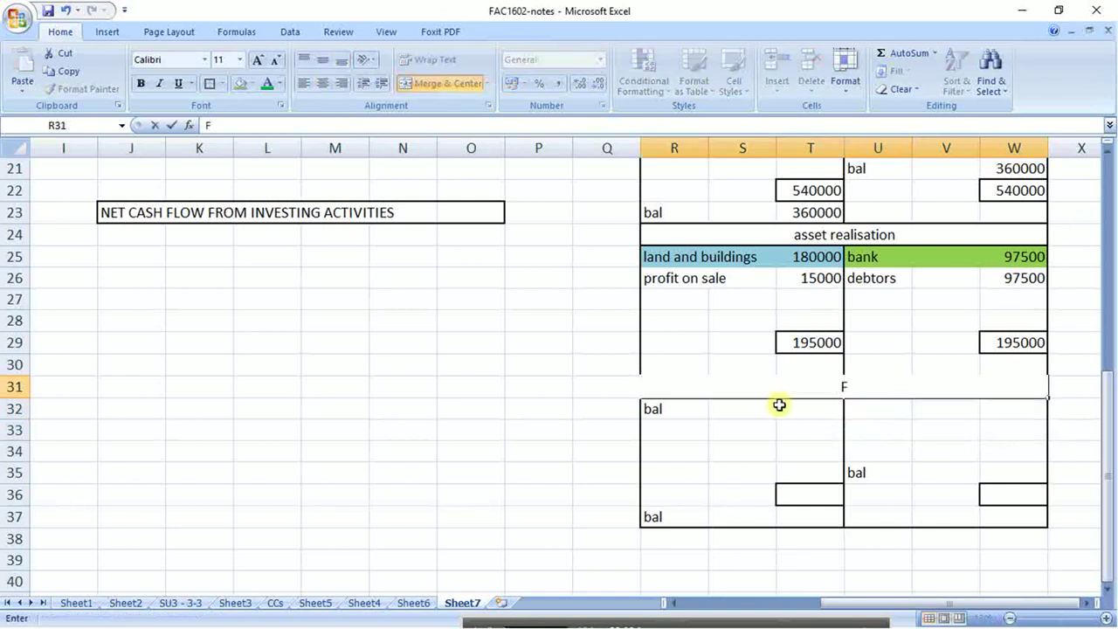
text(urnitu)
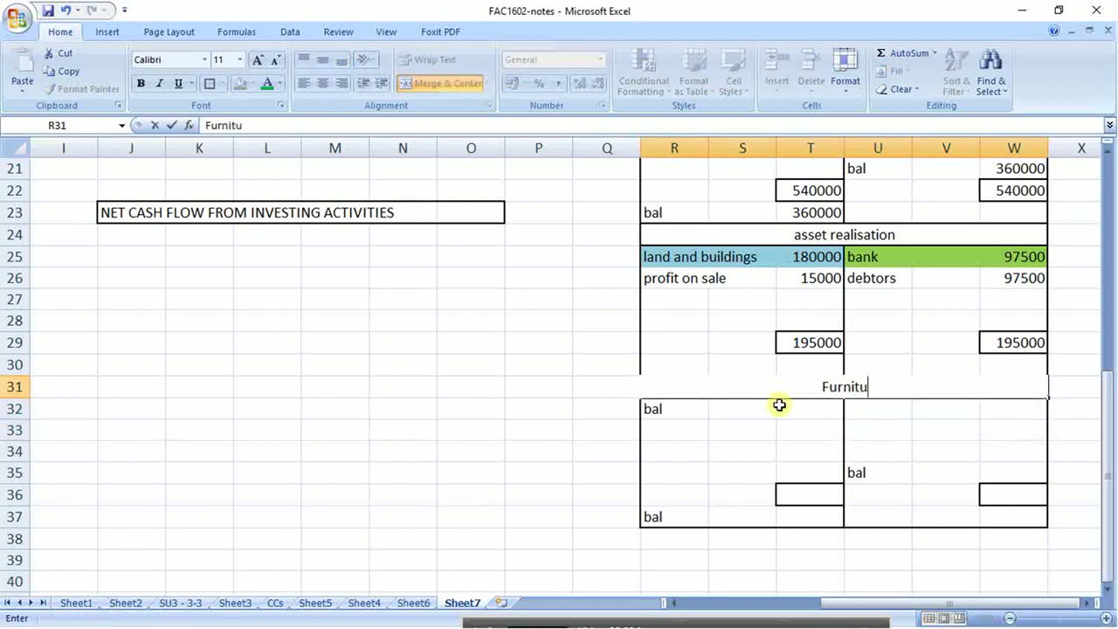
text(re and Eq)
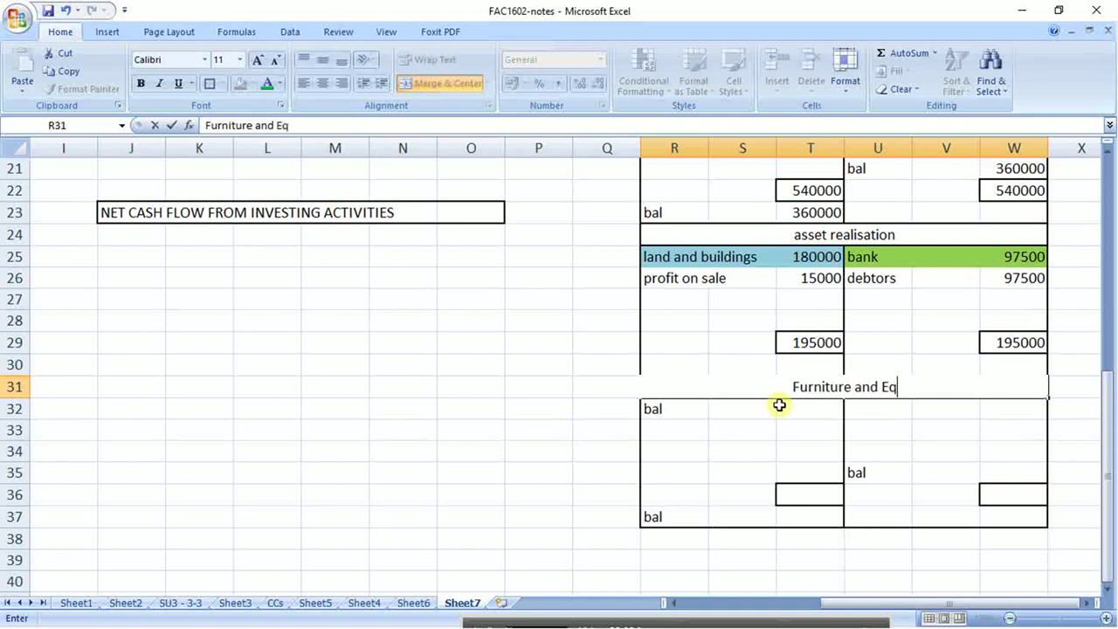
text(uipment)
key(Return)
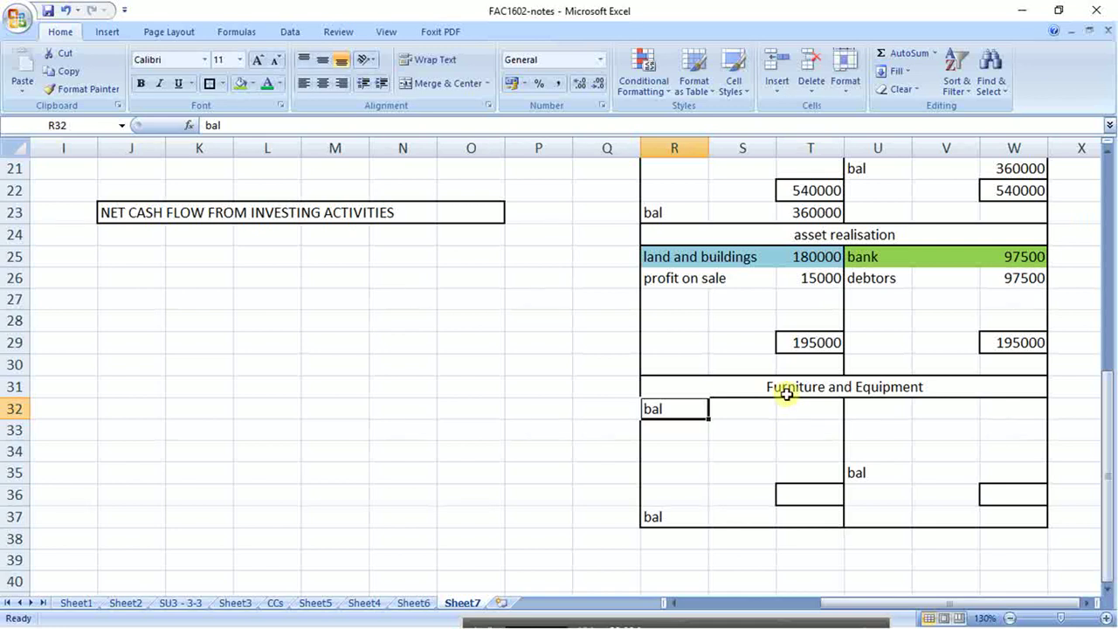
- Enter the Furniture and Equipment opening balance of 18000 in T32 and the balance brought down of 19200 in T37
click(796, 417)
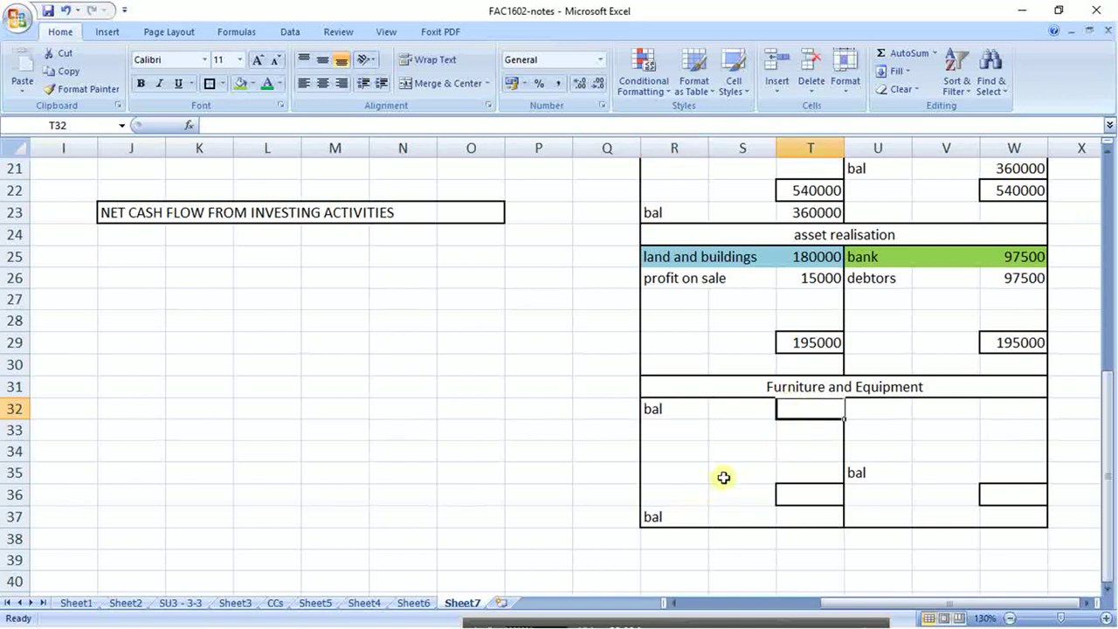
text(18000)
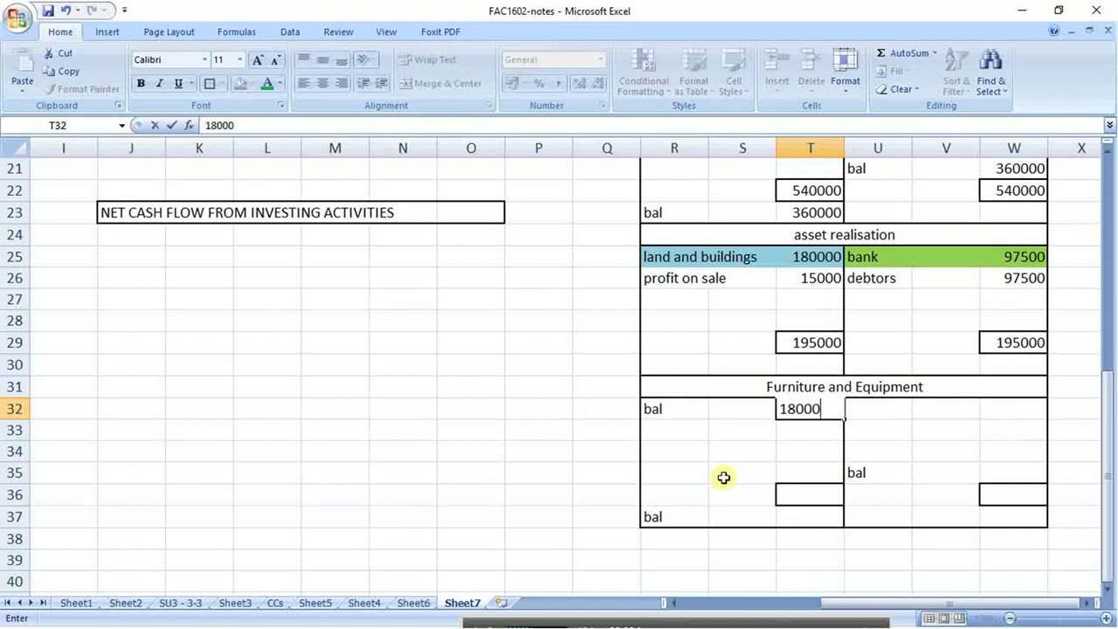
key(Return)
key(Down)
key(Down)
key(Down)
key(Down)
text(1)
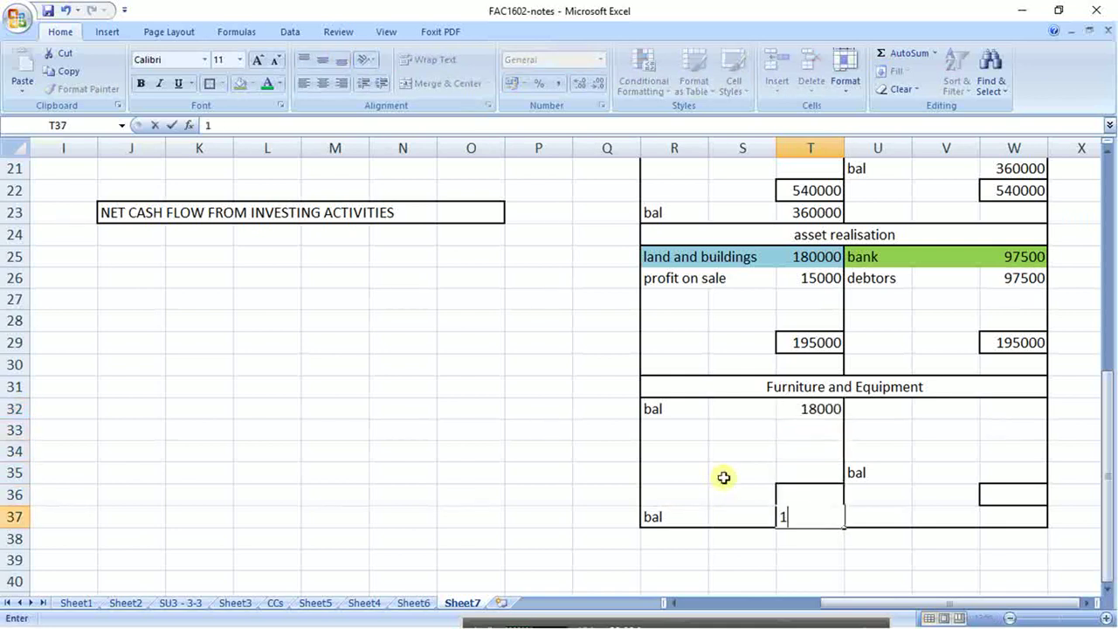
text(9200)
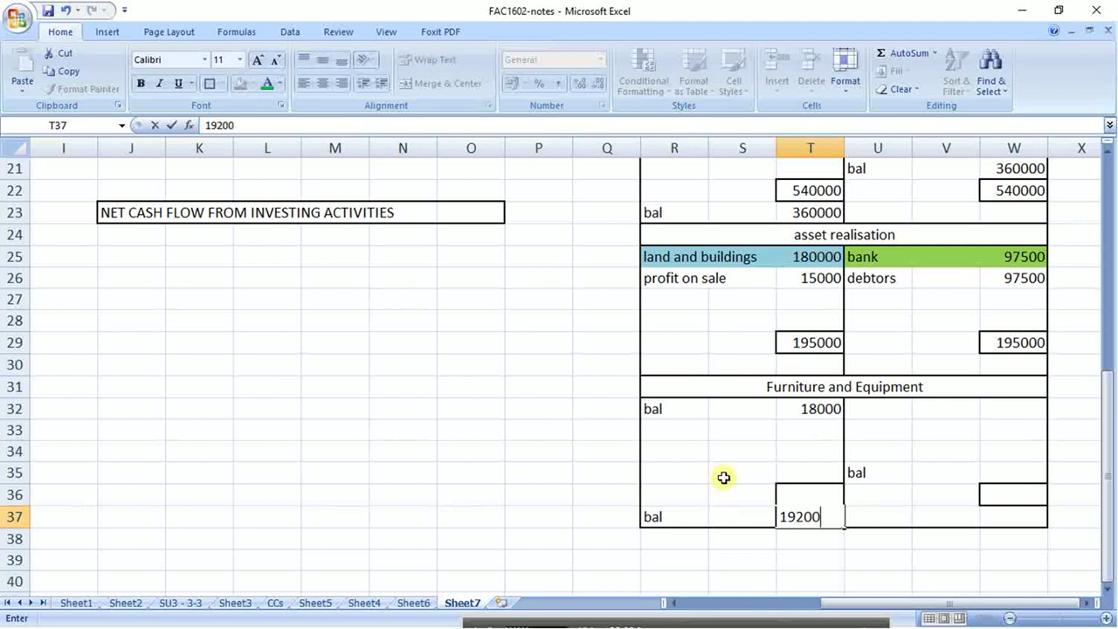
key(Return)
- Link the credit-side balance in W35 of the Furniture and Equipment account to T37
key(Up)
key(Up)
key(Up)
key(Right)
key(Right)
key(Right)
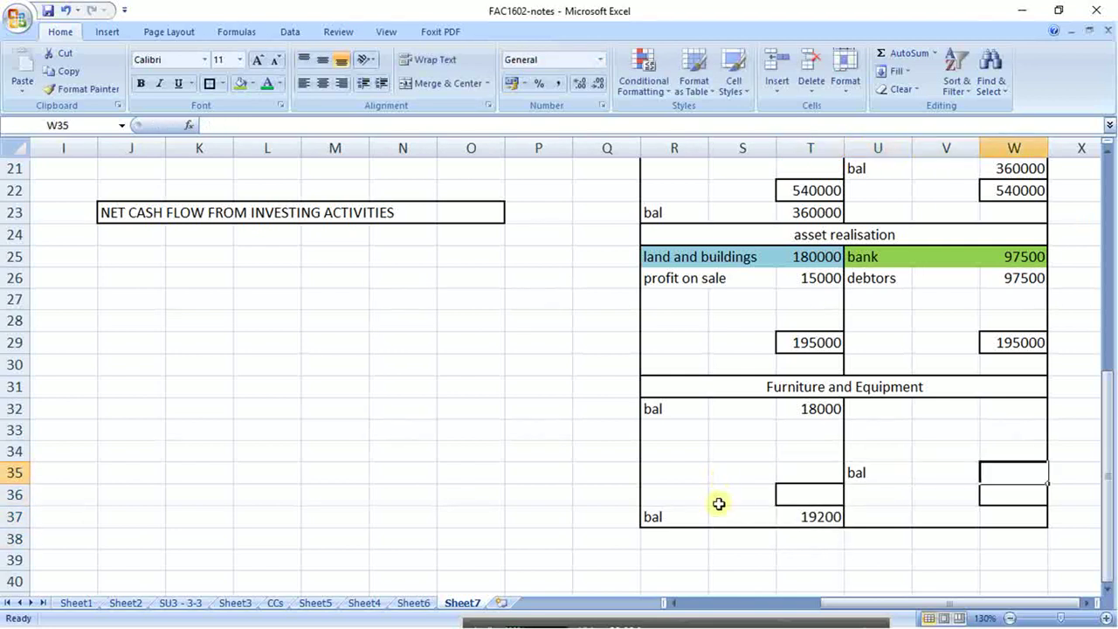
text(=)
key(Down)
key(Down)
key(Left)
key(Left)
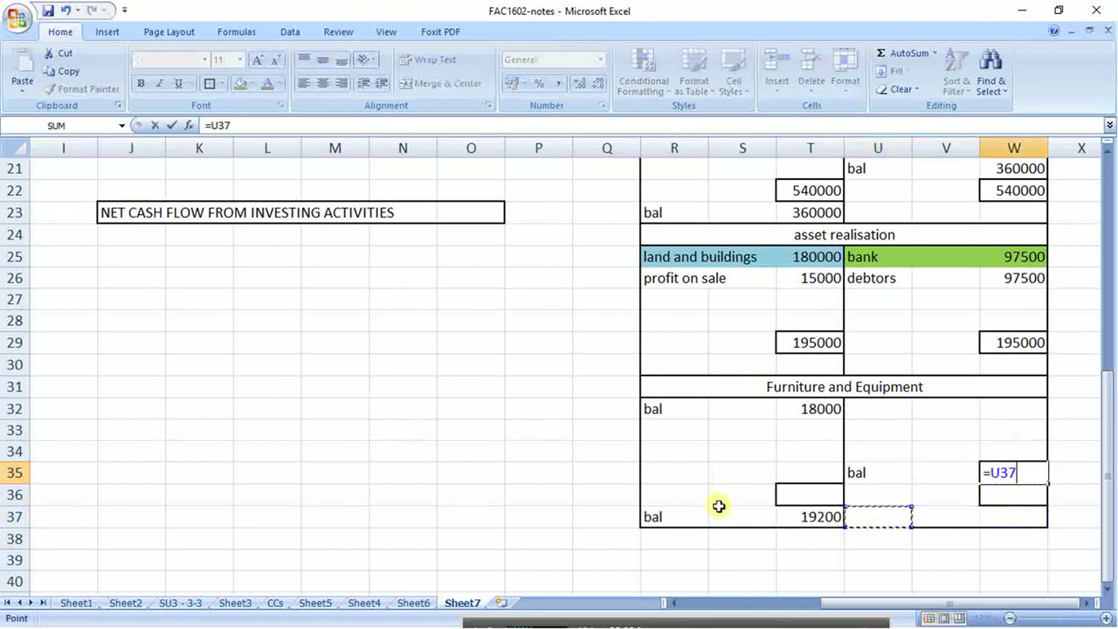
key(Left)
key(Return)
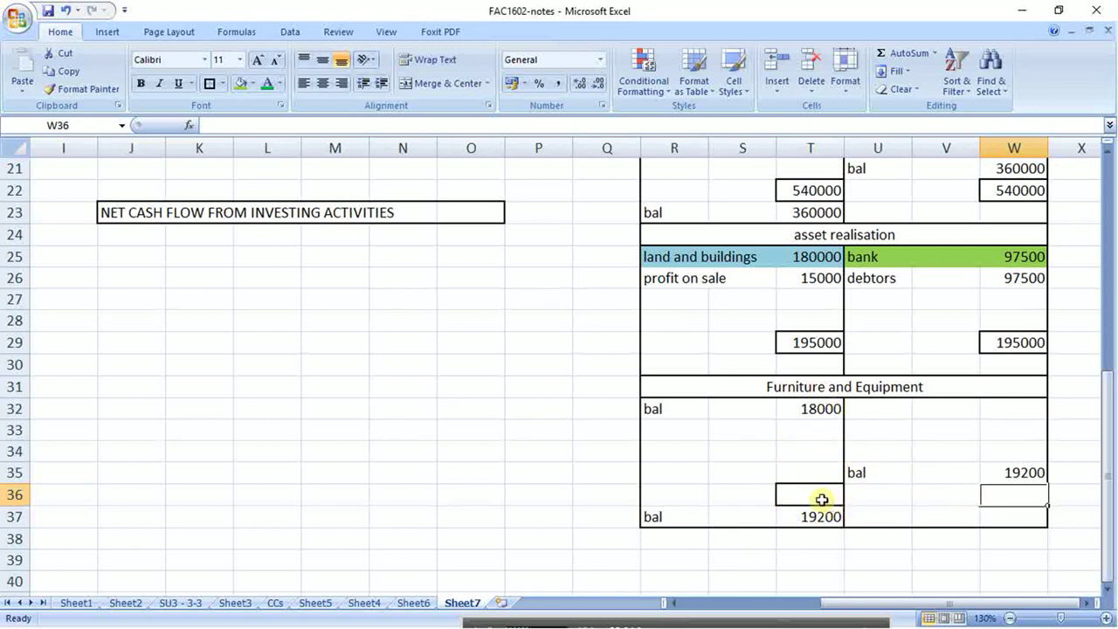
- Set the credit total in W36 of the Furniture and Equipment account to =W35
click(976, 496)
text(=)
click(1010, 471)
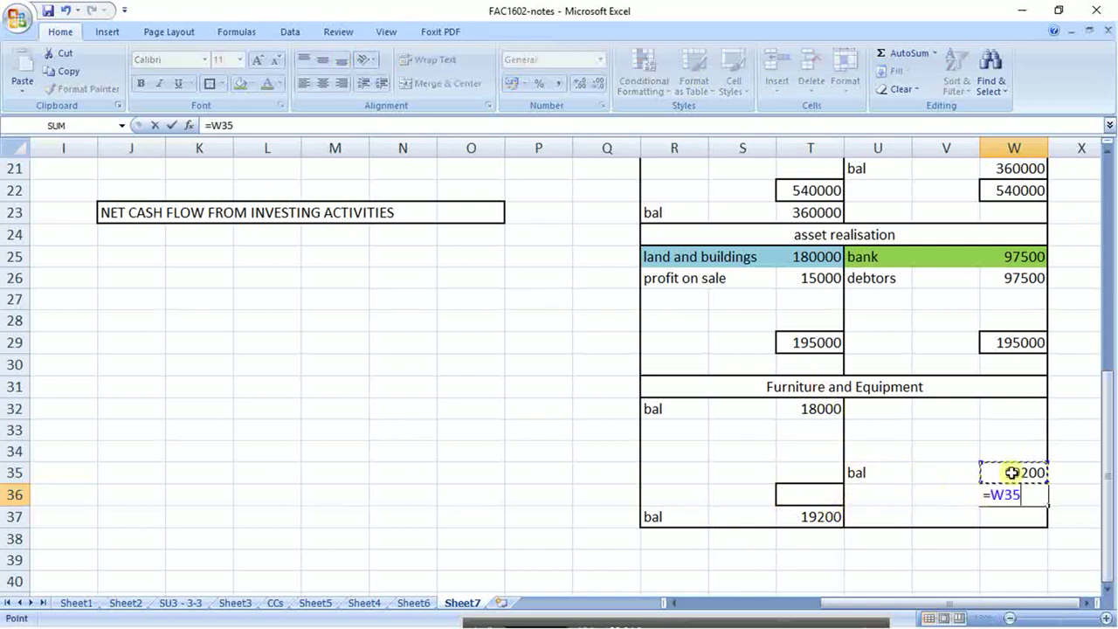
key(Return)
- Set the debit total in T36 of the Furniture and Equipment account to =T37
click(821, 496)
text(=)
click(821, 516)
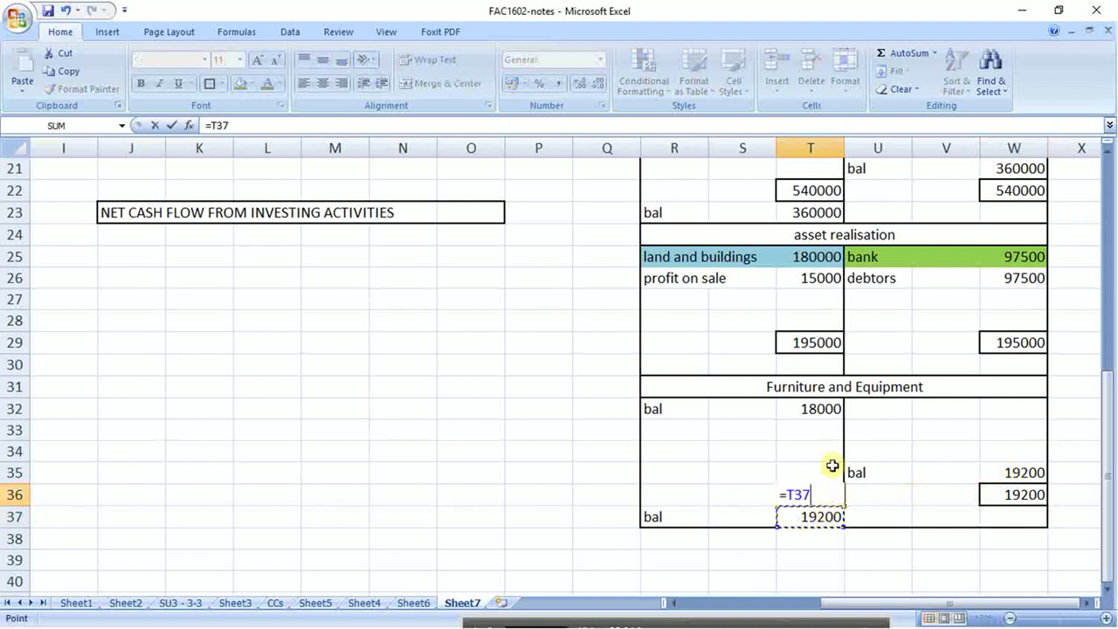
text(-)
click(830, 408)
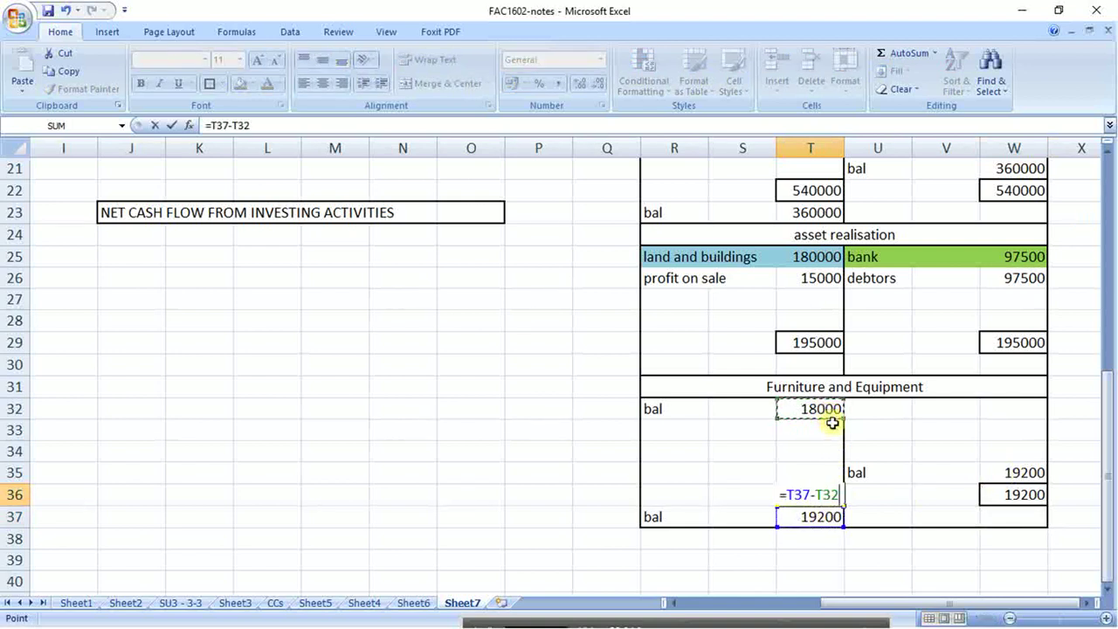
key(BackSpace)
key(BackSpace)
key(BackSpace)
key(BackSpace)
key(Return)
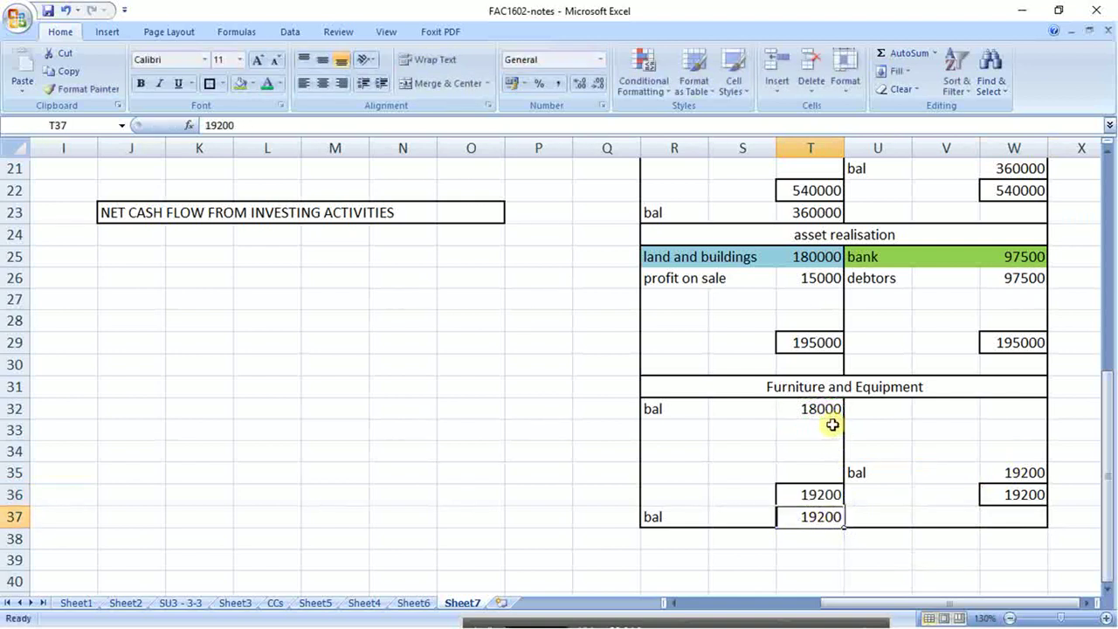
- Calculate the balancing debit amount in T33 of the Furniture and Equipment account by subtracting from the total in T36
click(830, 422)
text(=)
click(815, 496)
text(-)
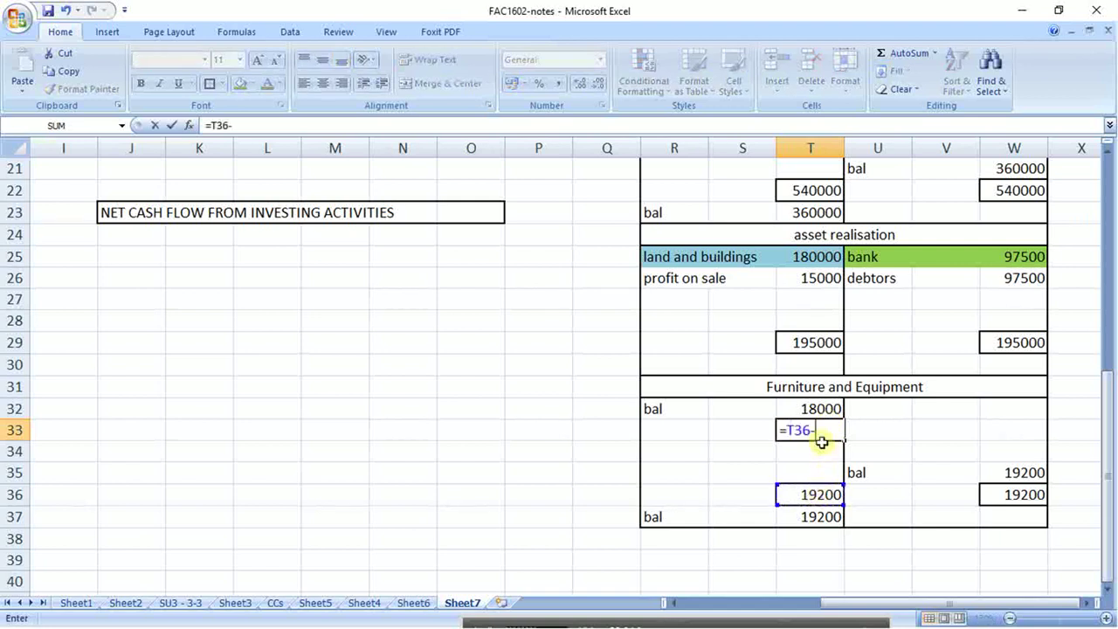
- Complete the T33 formula as T36 minus T32 and label the entry "bank" in R33 of the Furniture and Equipment account
click(781, 407)
key(Return)
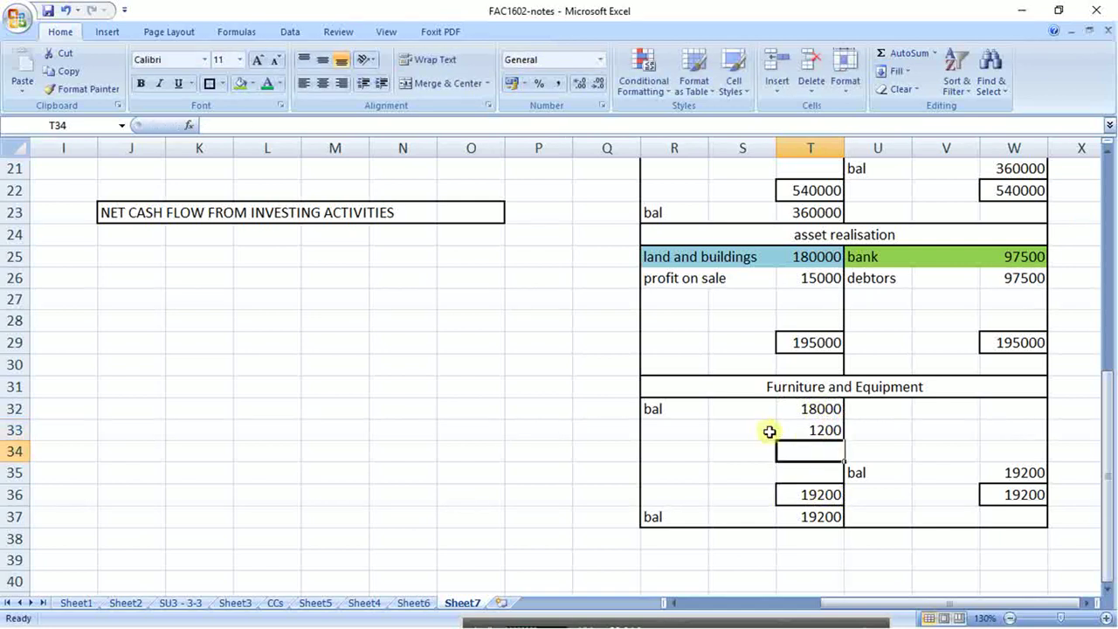
click(665, 430)
text(ban)
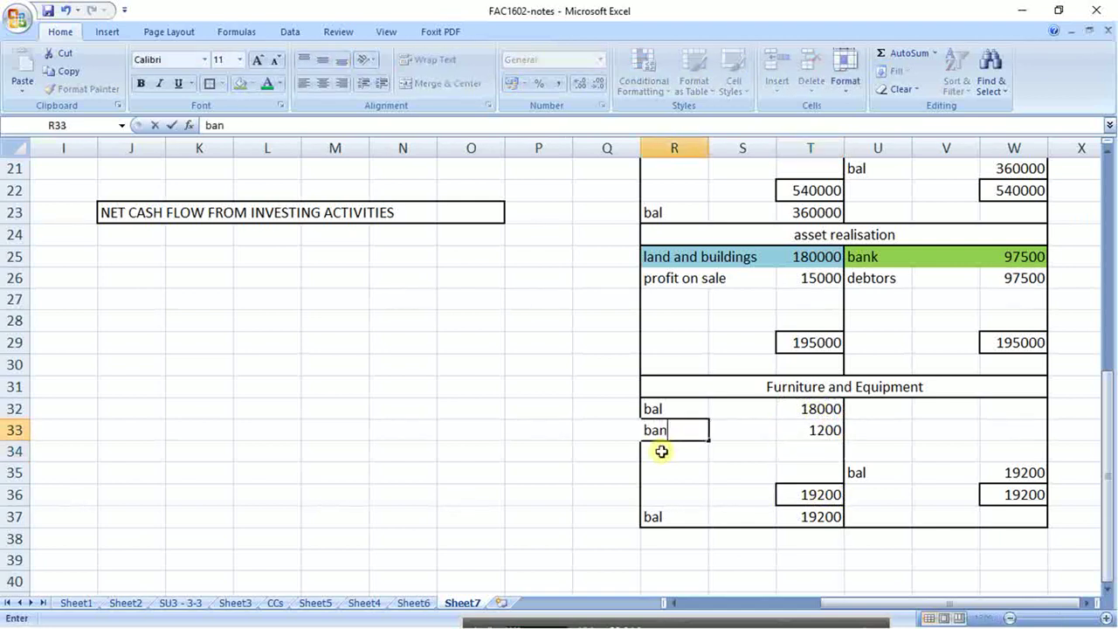
text(k)
key(Return)
- Shade the bank entry in R33:T33 of the Furniture and Equipment account with a light red fill
drag(661, 430, 780, 429)
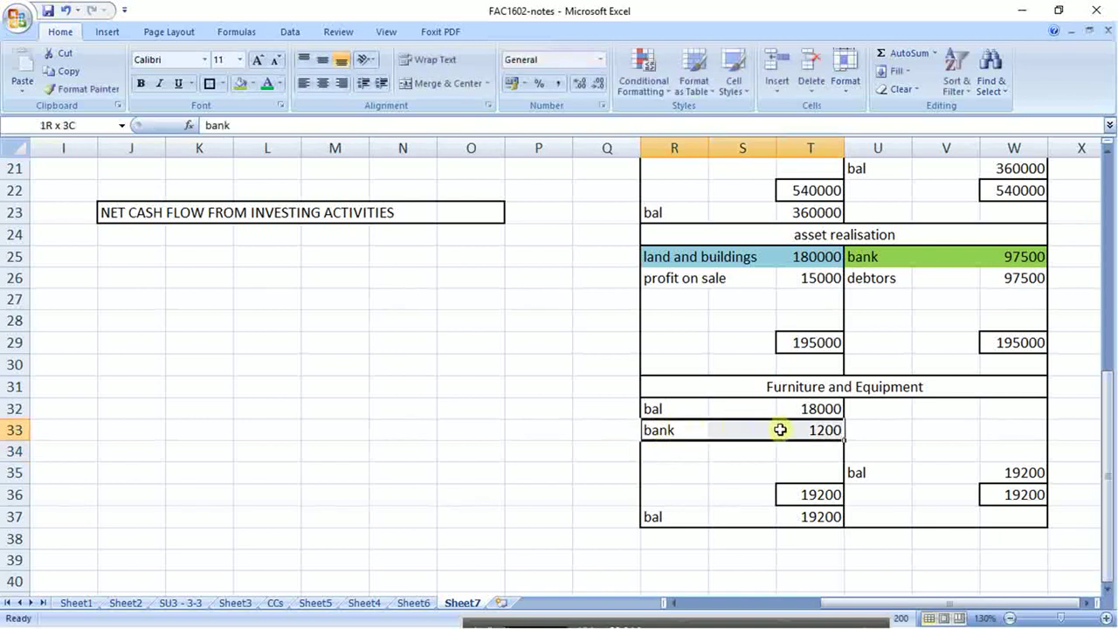
click(252, 83)
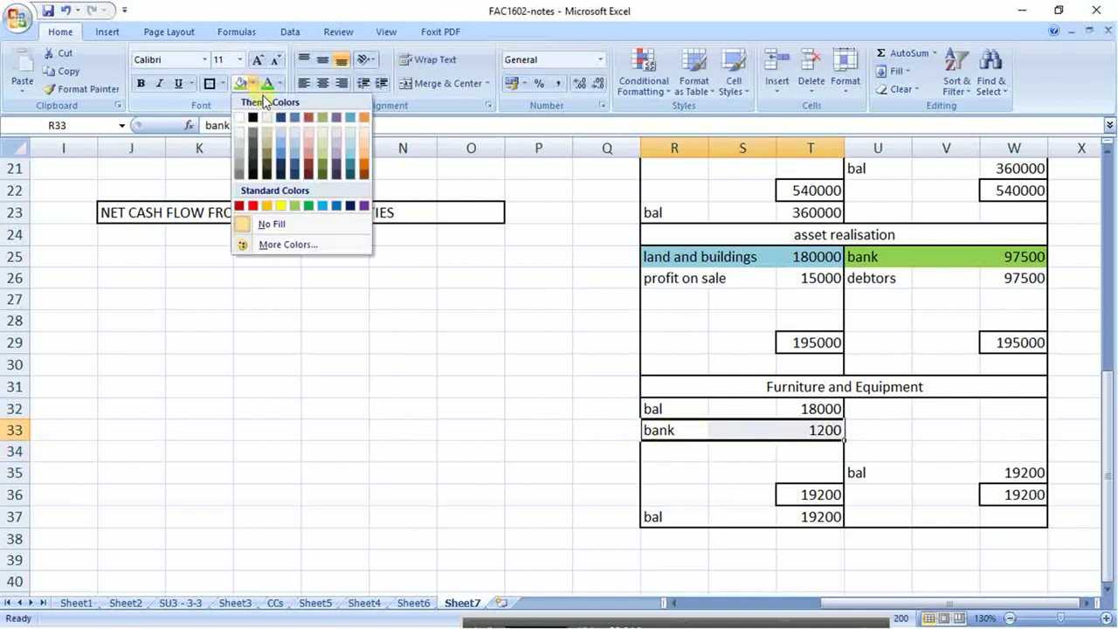
click(309, 148)
click(624, 453)
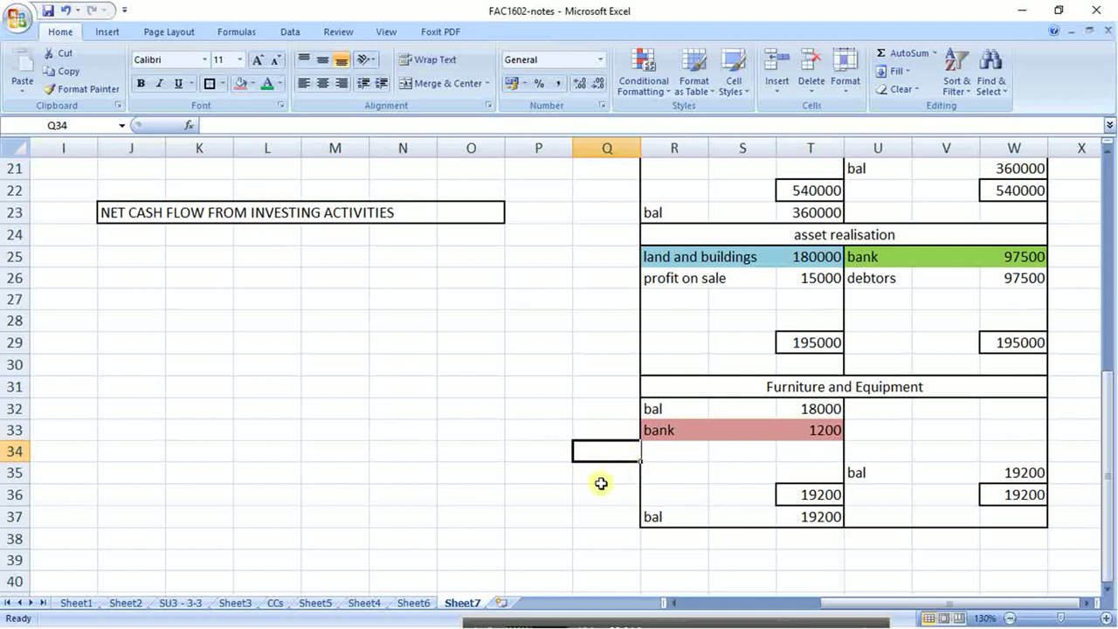
- Enter "outflow from the purchase of F&E" in J18 under Cash Flow from Investing Activities
scroll(600, 482, up, 1)
scroll(601, 482, up, 1)
click(151, 235)
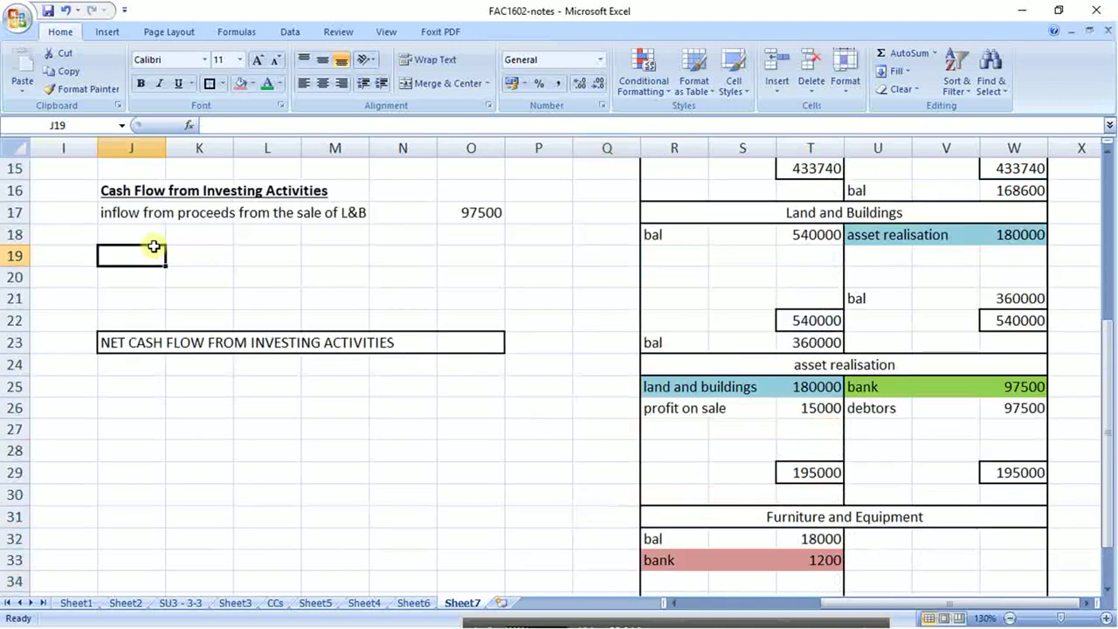
text(ou)
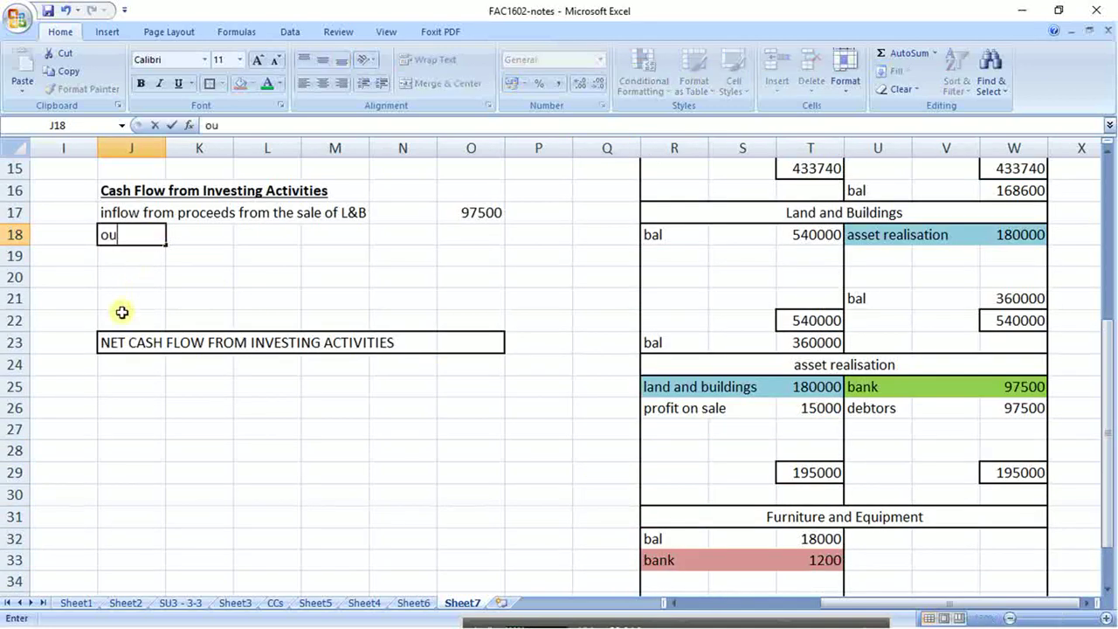
text(tflow from)
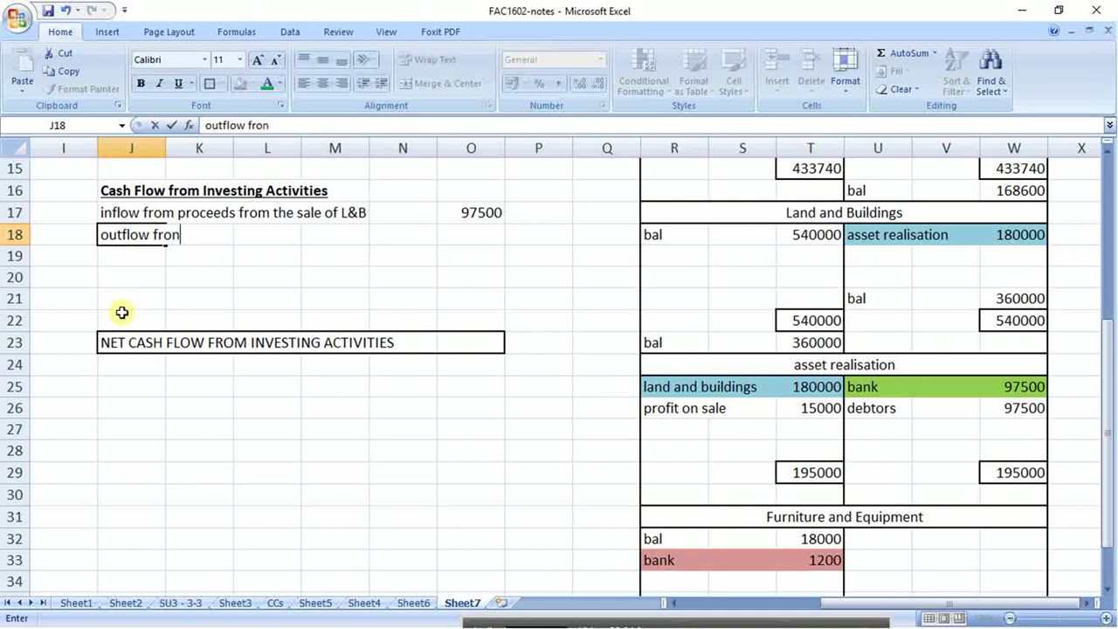
key(BackSpace)
text(m the o)
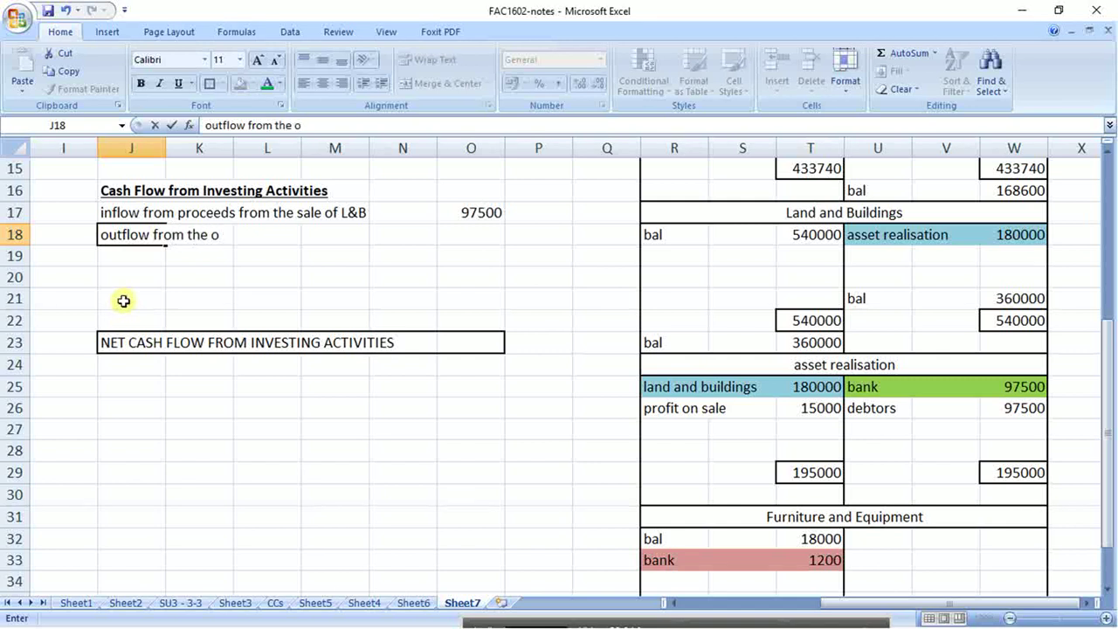
key(BackSpace)
text(purchase of )
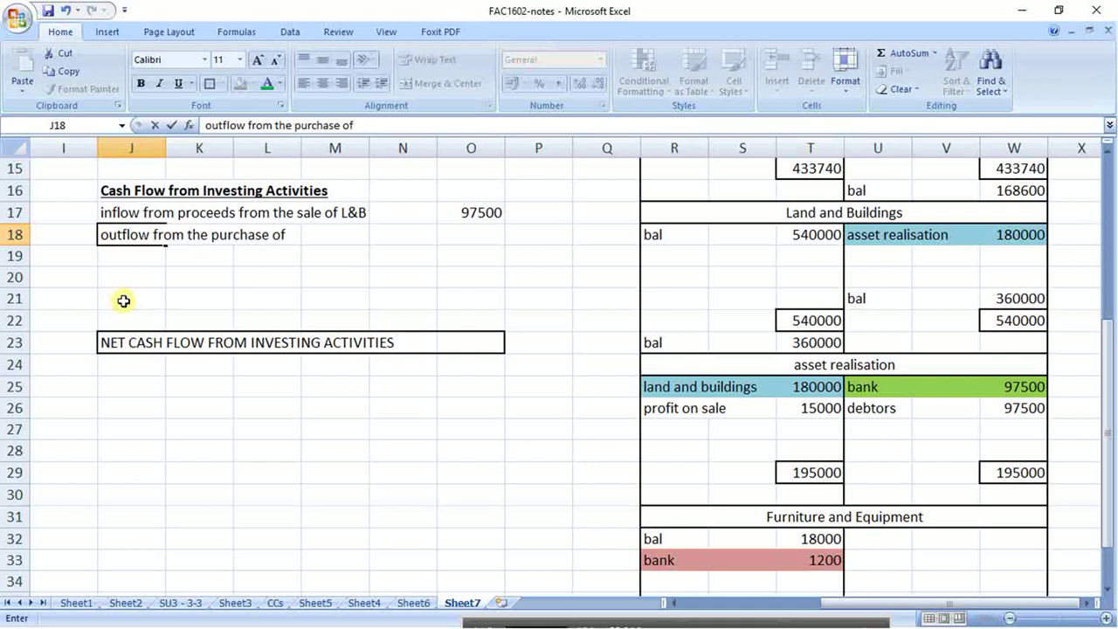
text(F&E)
key(Return)
- Enter the negative of the Furniture and Equipment bank amount in T33 as the outflow amount in O18
key(Up)
key(Right)
key(Right)
key(Right)
key(Right)
key(Right)
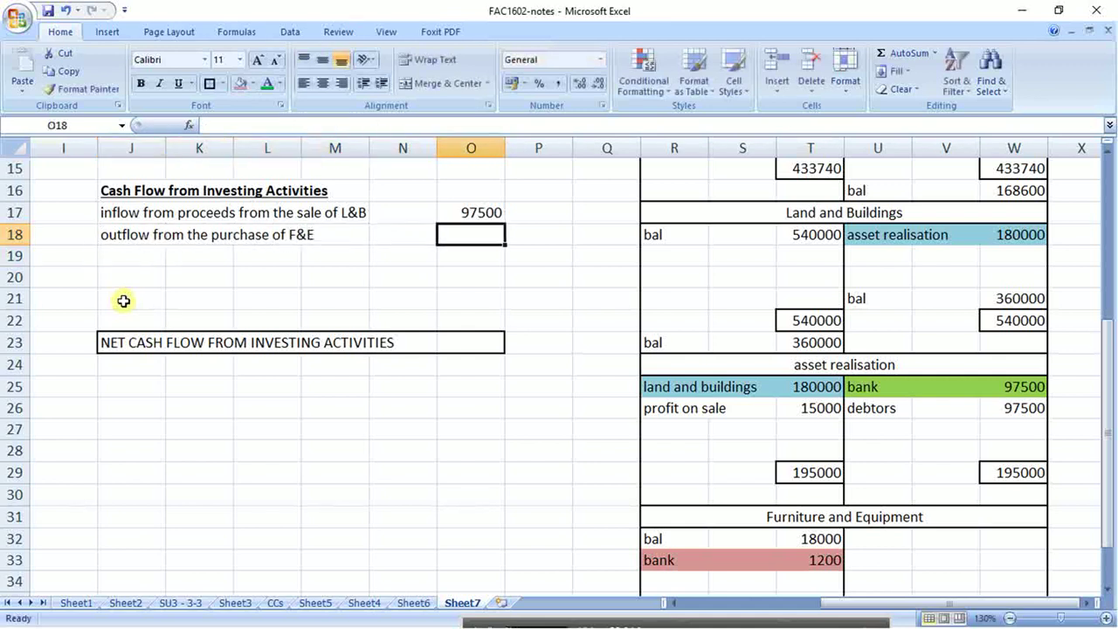
text(-)
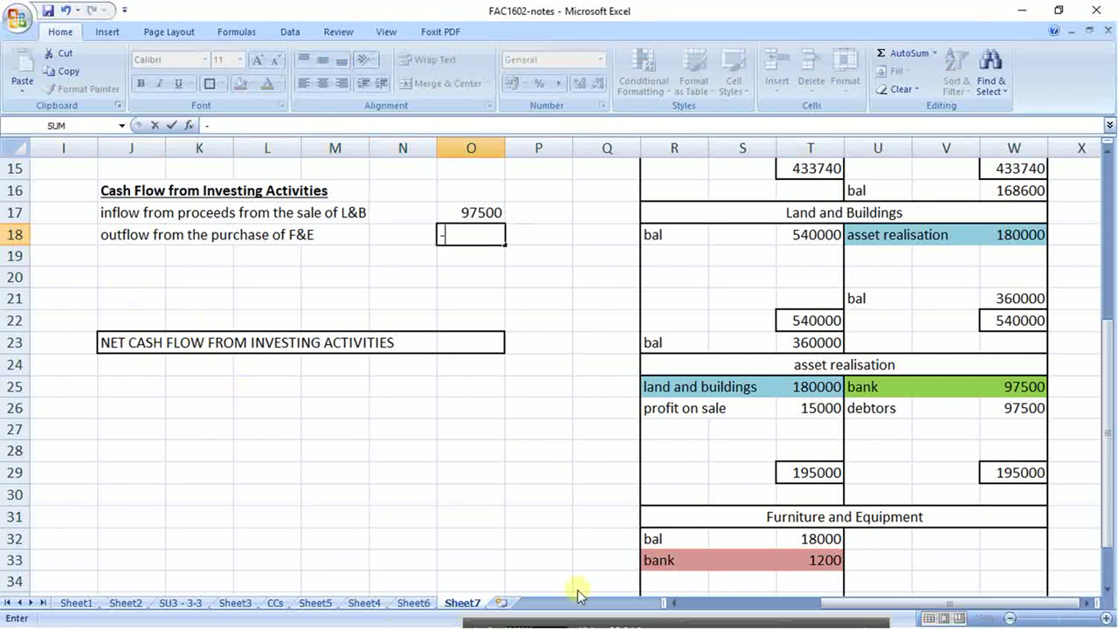
click(795, 556)
key(Return)
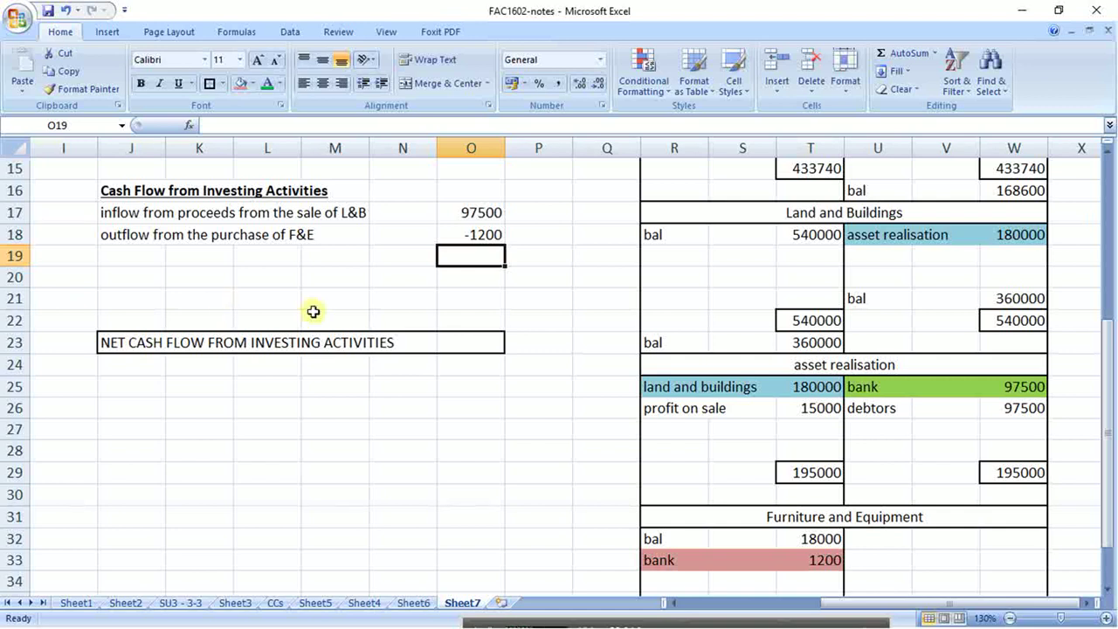
- Examine the purchases entry in the Inventory account and the matching inventory entry in the Creditors account
scroll(751, 384, up, 4)
scroll(752, 385, up, 1)
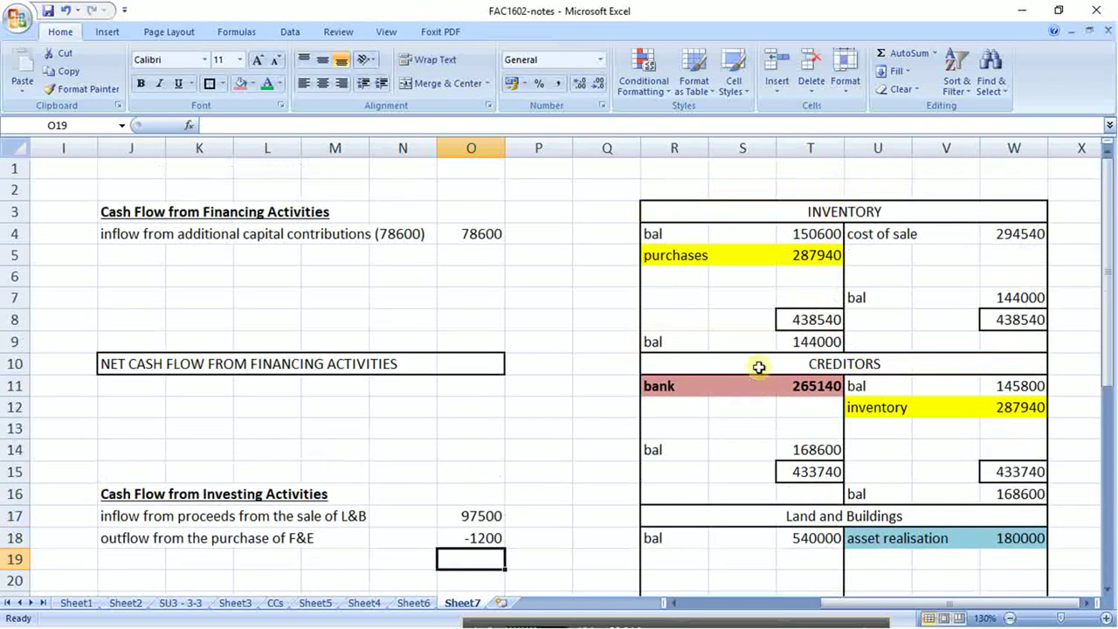
drag(678, 217, 964, 345)
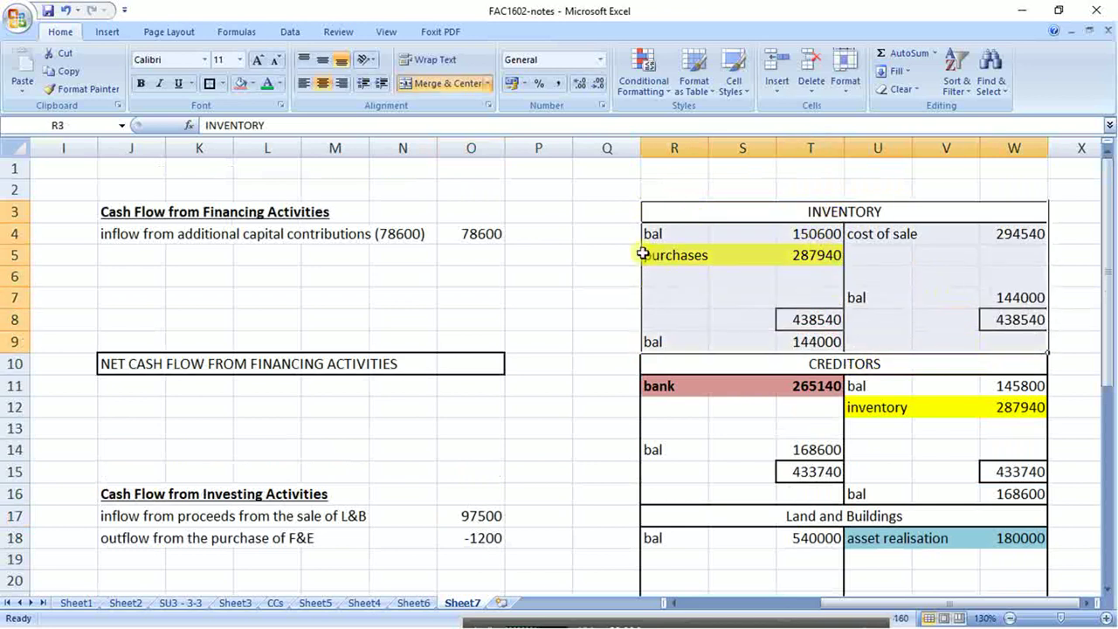
drag(643, 253, 791, 251)
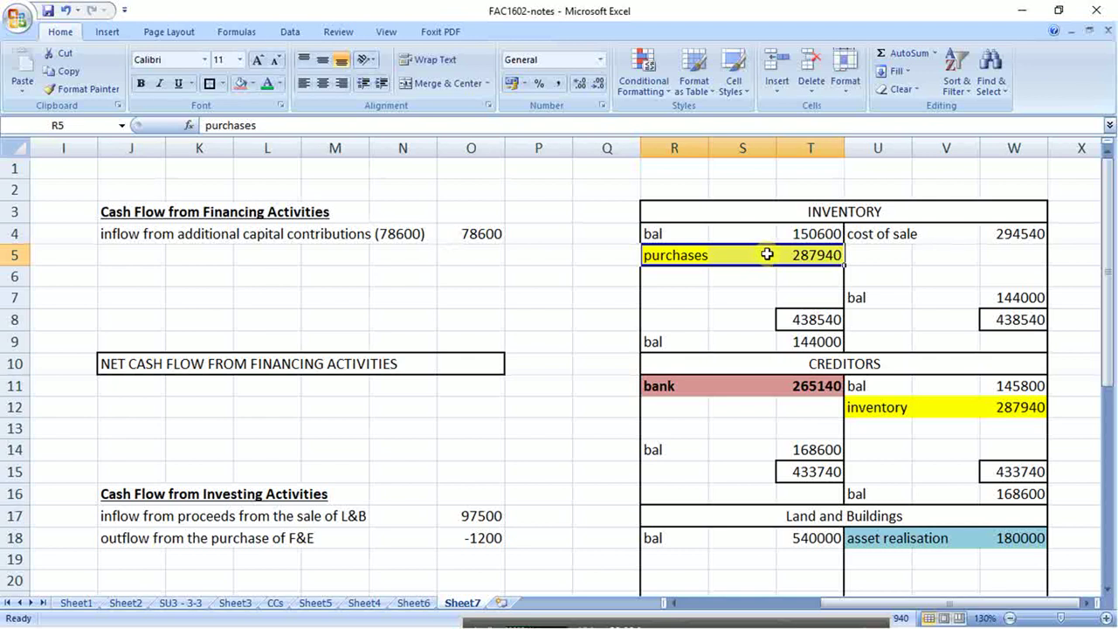
drag(661, 252, 823, 259)
drag(704, 255, 817, 256)
drag(873, 407, 997, 399)
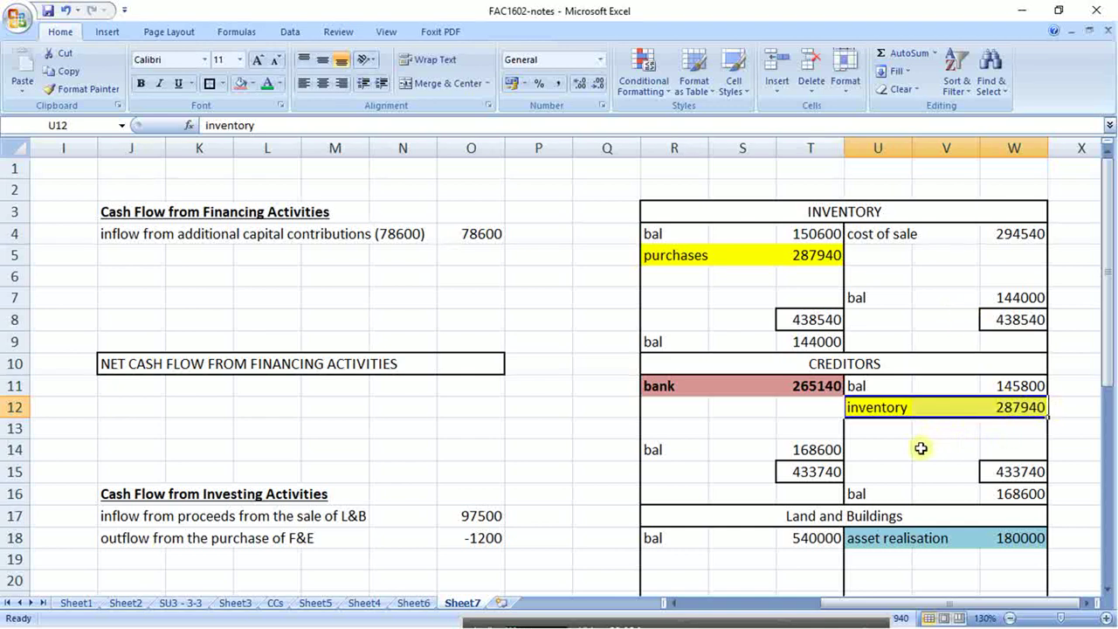
- Copy the Furniture and Equipment account to R38 directly below it and retitle the copy "Fixed Deposit"
scroll(920, 448, down, 2)
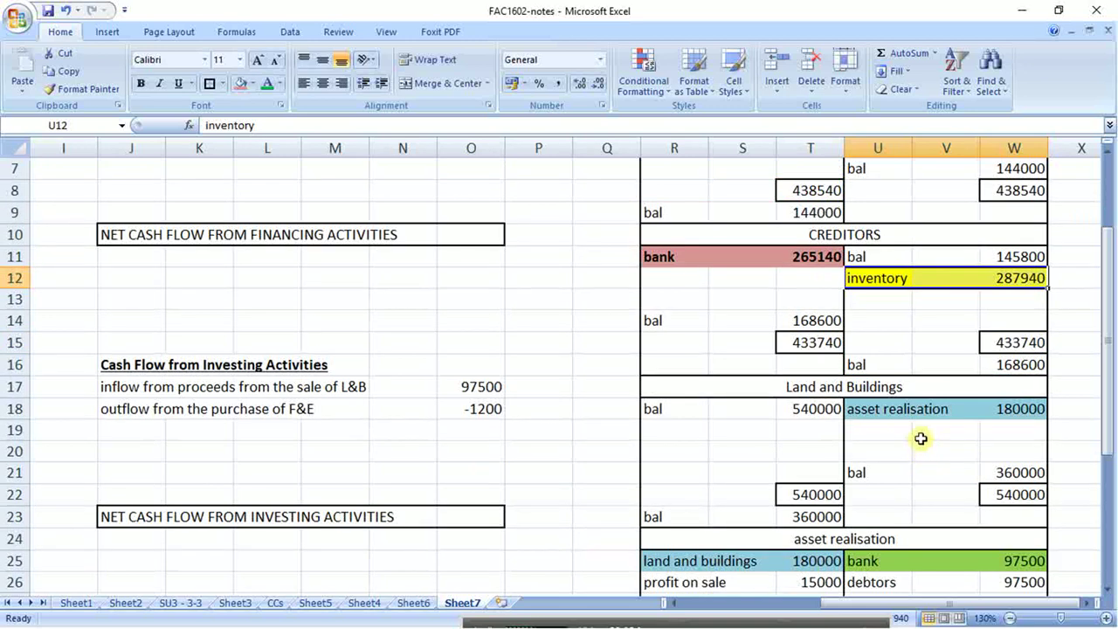
scroll(921, 446, down, 3)
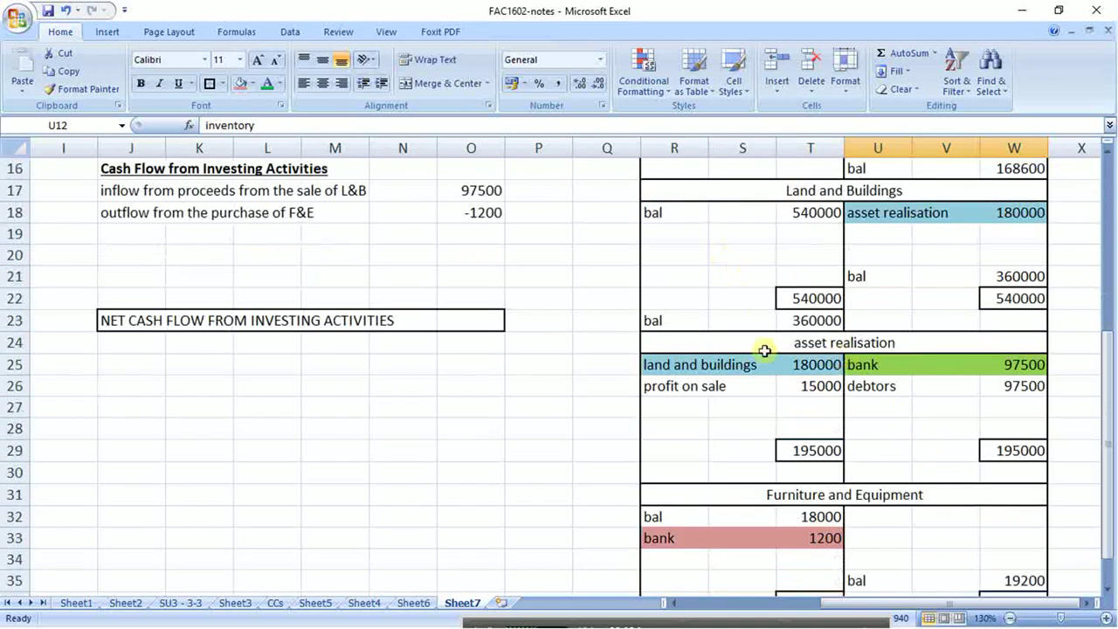
scroll(769, 375, down, 2)
scroll(771, 388, down, 1)
drag(686, 305, 680, 416)
key(ctrl+c)
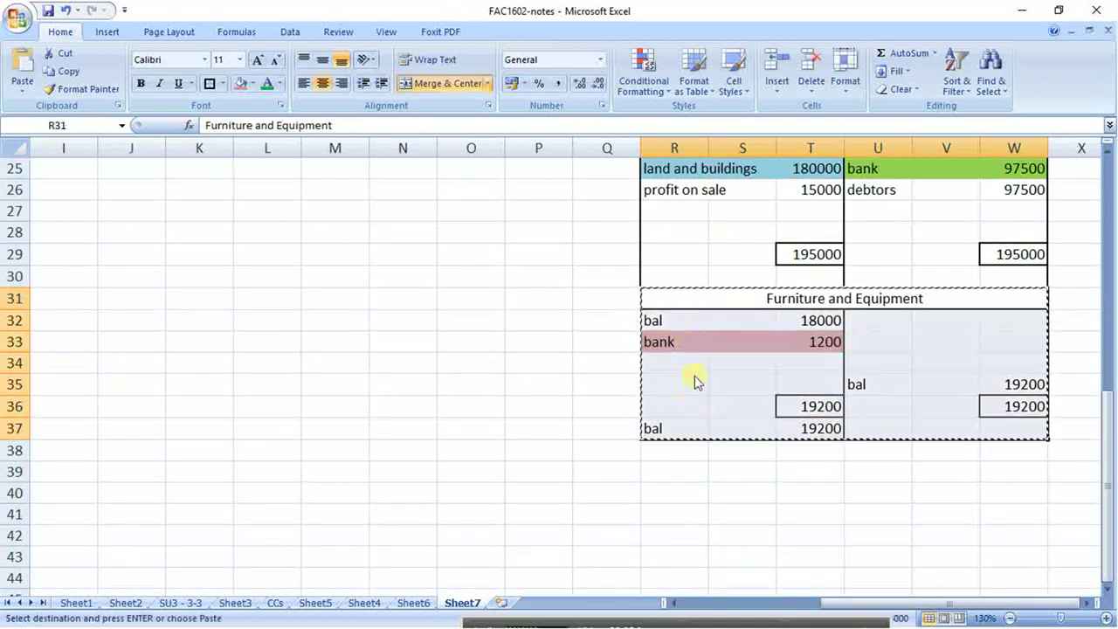
click(669, 449)
key(ctrl+v)
click(798, 451)
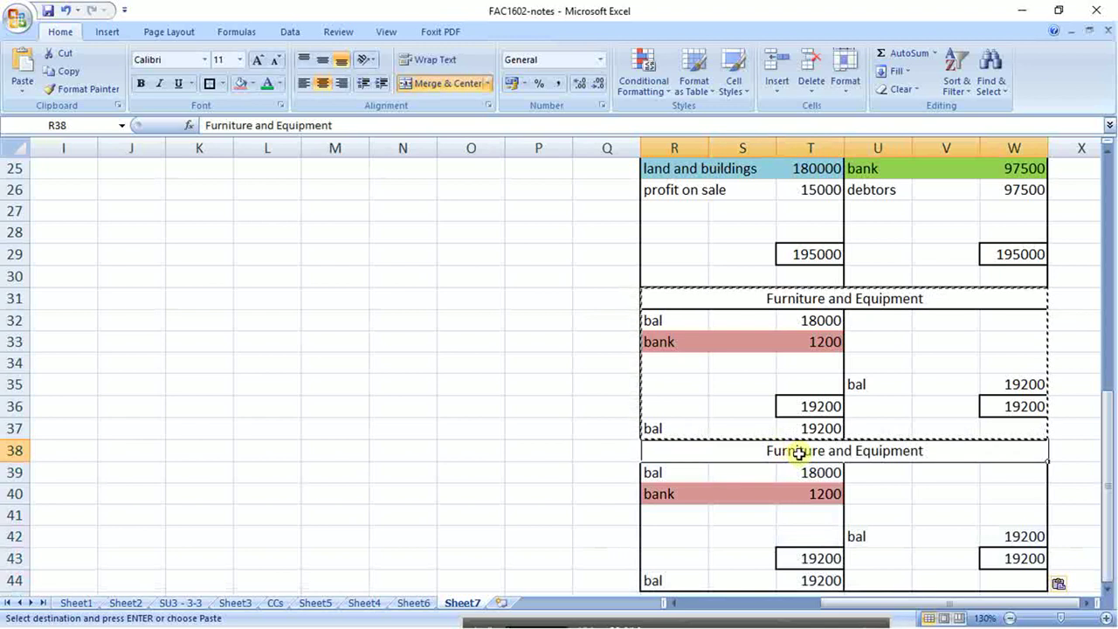
text(Fixed Deposit)
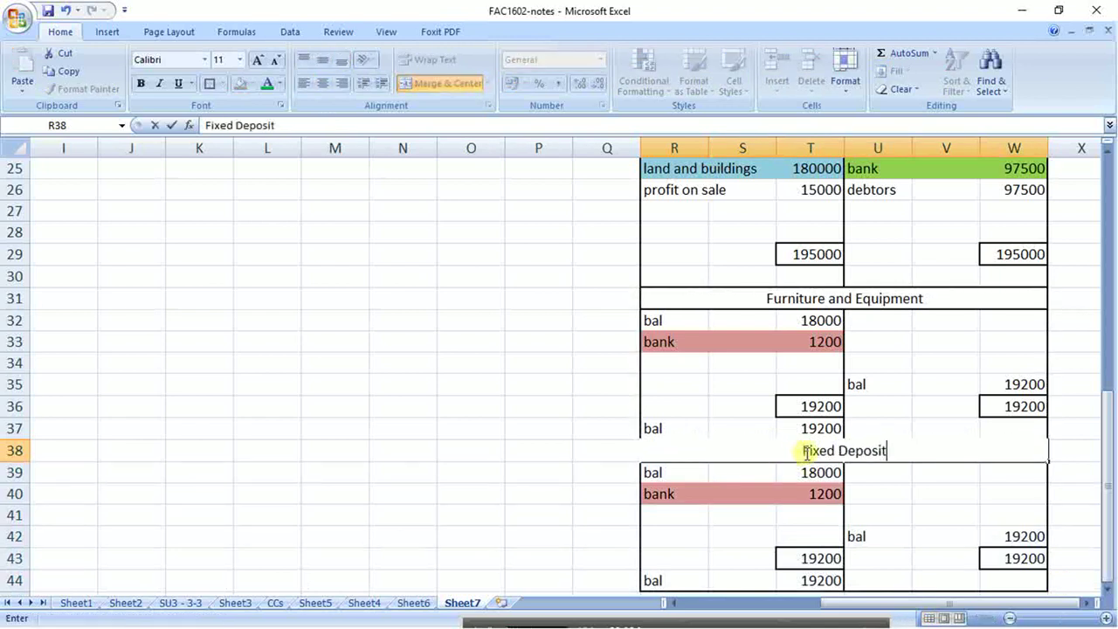
key(Return)
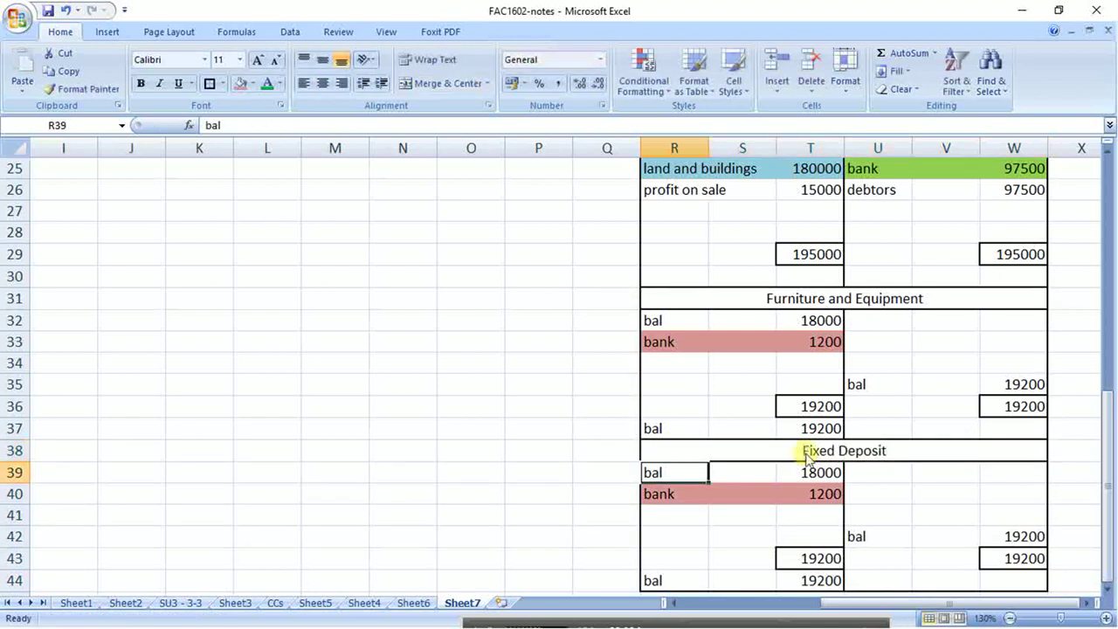
- Clear the copied amounts in T39:T44 and W42:W43 of the Fixed Deposit account
scroll(791, 467, down, 1)
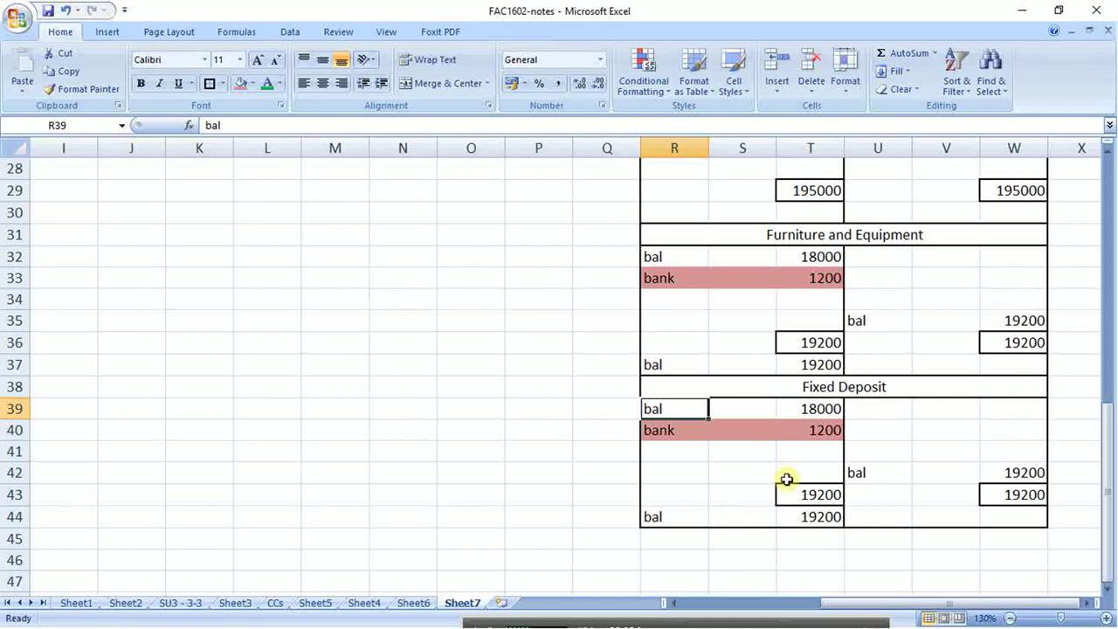
scroll(790, 480, down, 1)
drag(821, 345, 816, 449)
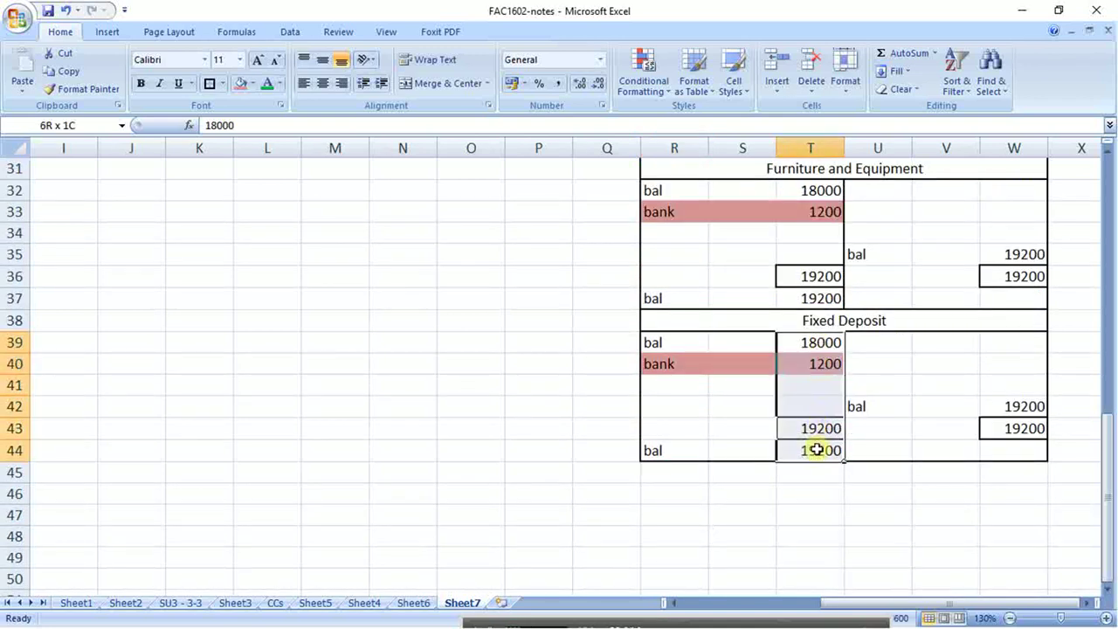
key(Delete)
drag(1023, 411, 1018, 422)
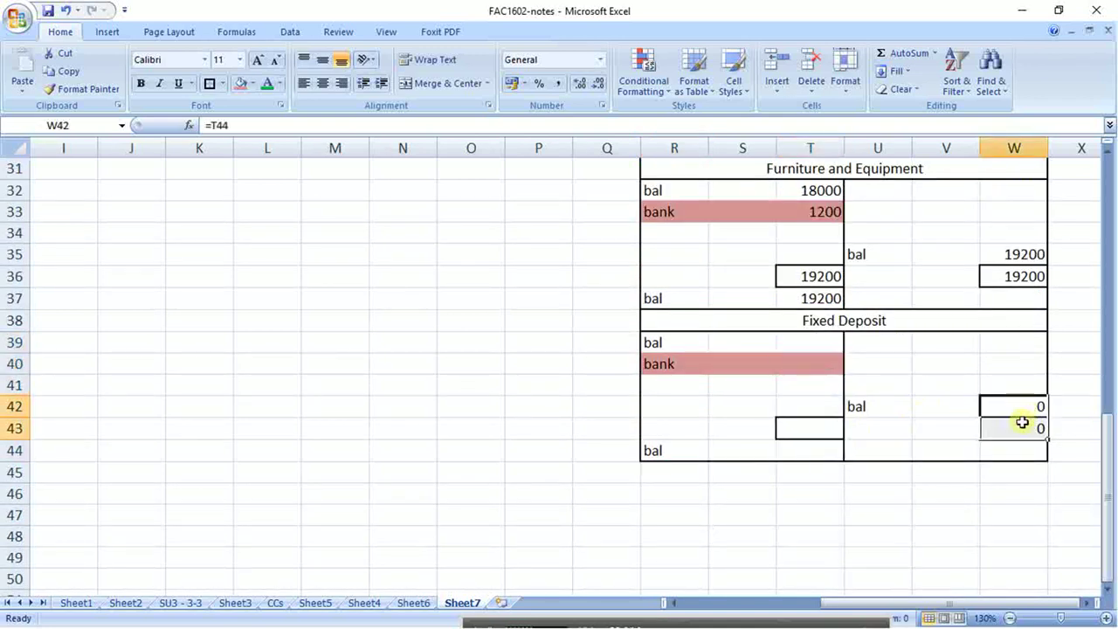
key(Delete)
- Enter 0 in T39 as the Fixed Deposit opening balance and 60000 in T44 as the closing balance
click(796, 346)
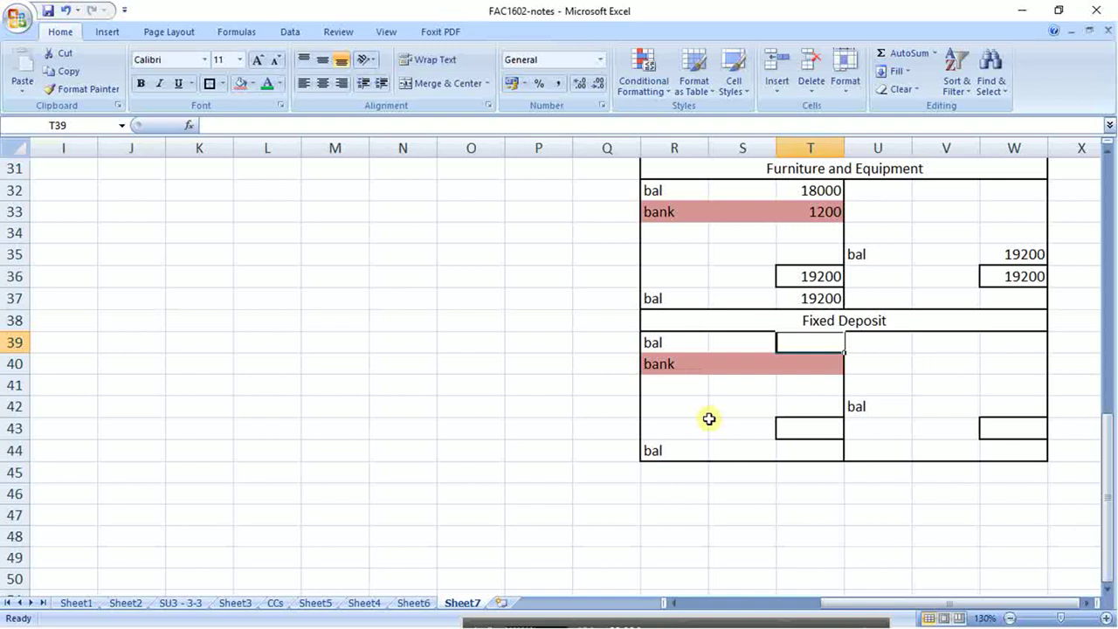
text(0)
click(804, 451)
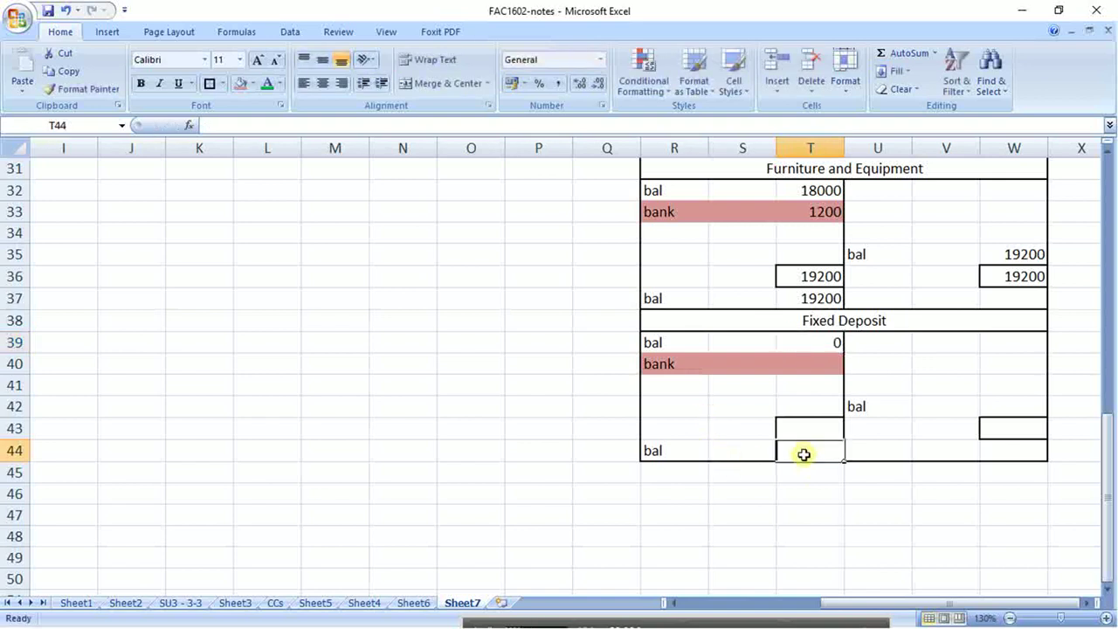
text(60000)
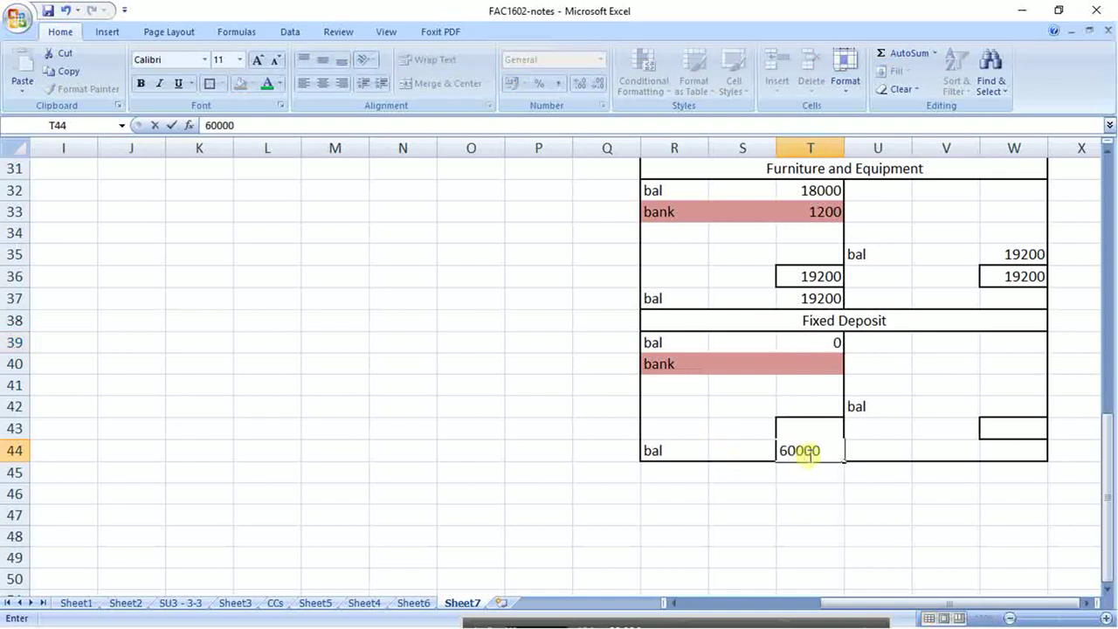
- Link the Fixed Deposit bank amount in T40 to T44 and the debit total in T43 to T40
click(828, 366)
text(=)
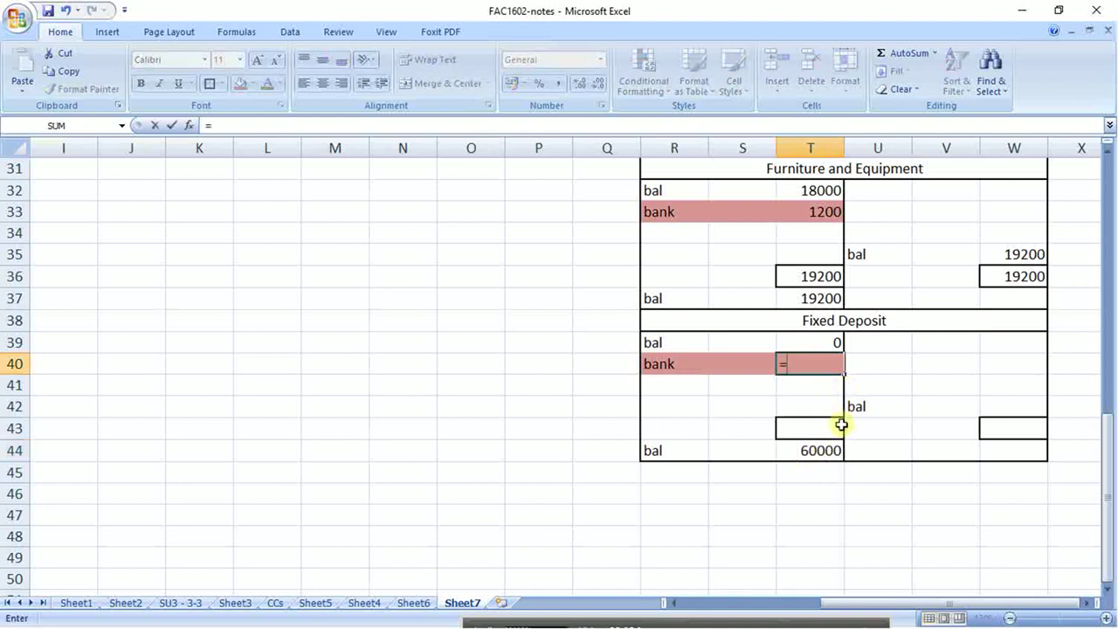
click(829, 448)
key(Return)
click(828, 428)
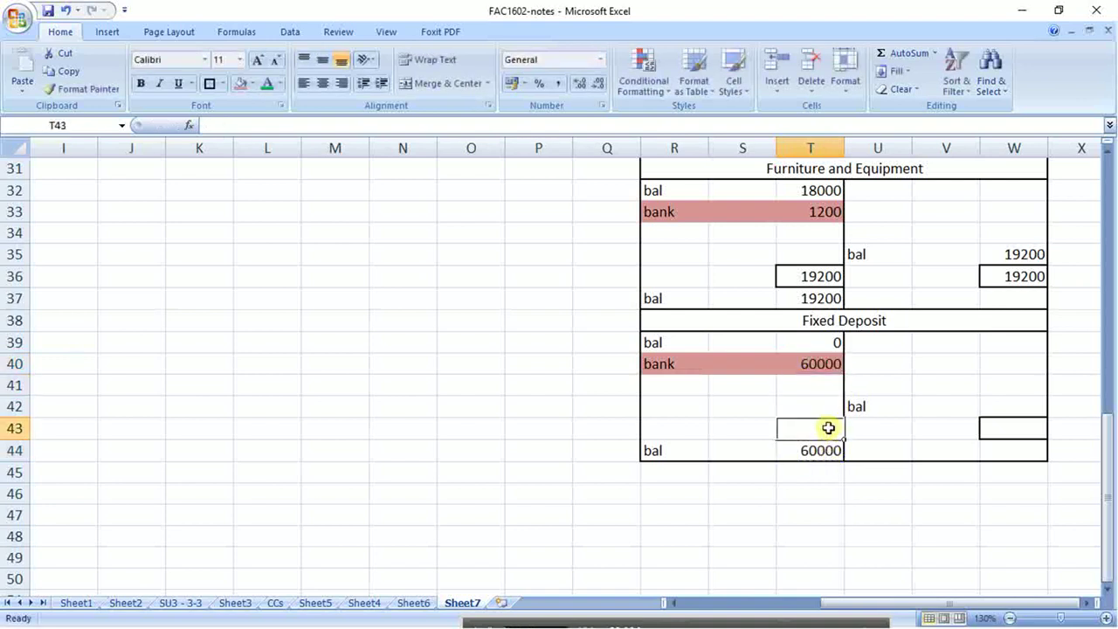
text(=)
click(827, 364)
key(Return)
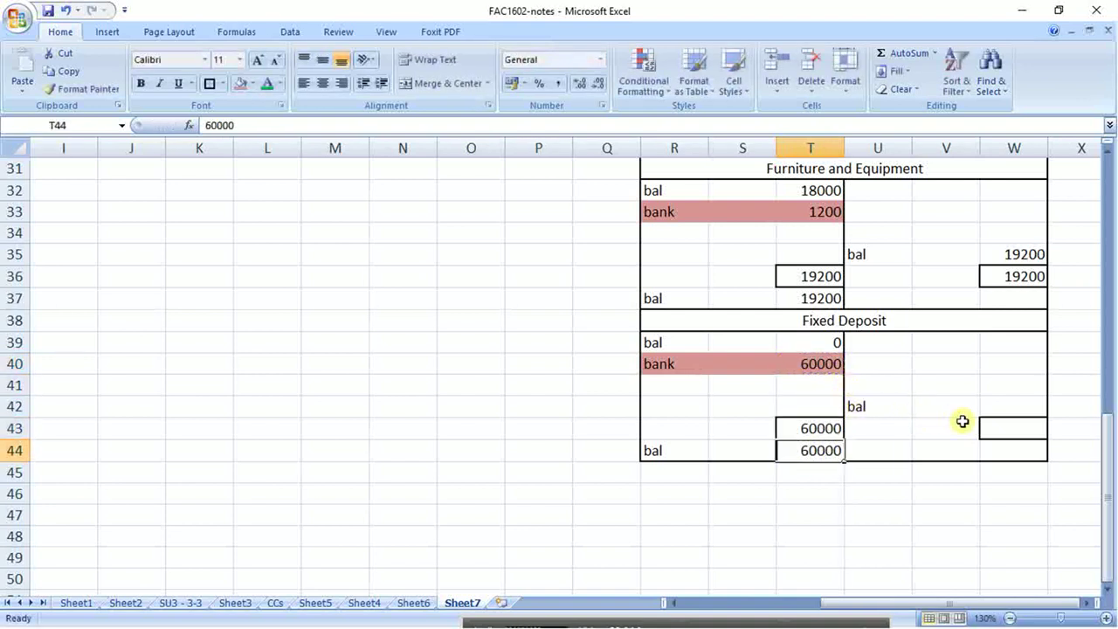
- Link the Fixed Deposit credit total in W43 to T43 and the balance in W42 to W43
click(1009, 419)
text(=)
click(819, 427)
key(Return)
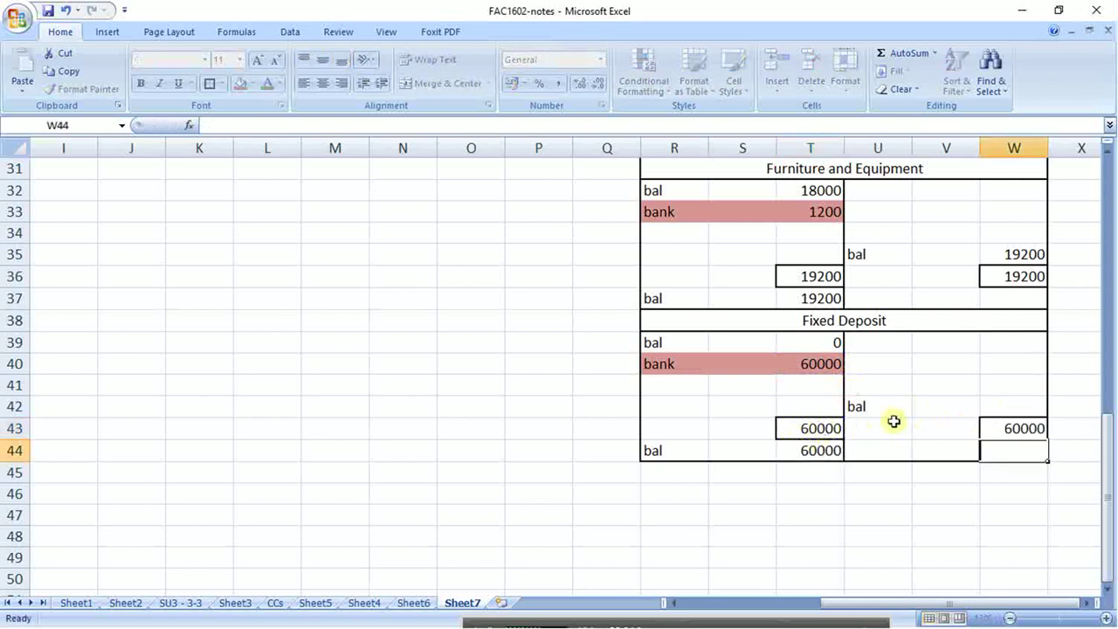
click(1011, 401)
text(=)
click(1010, 425)
key(Return)
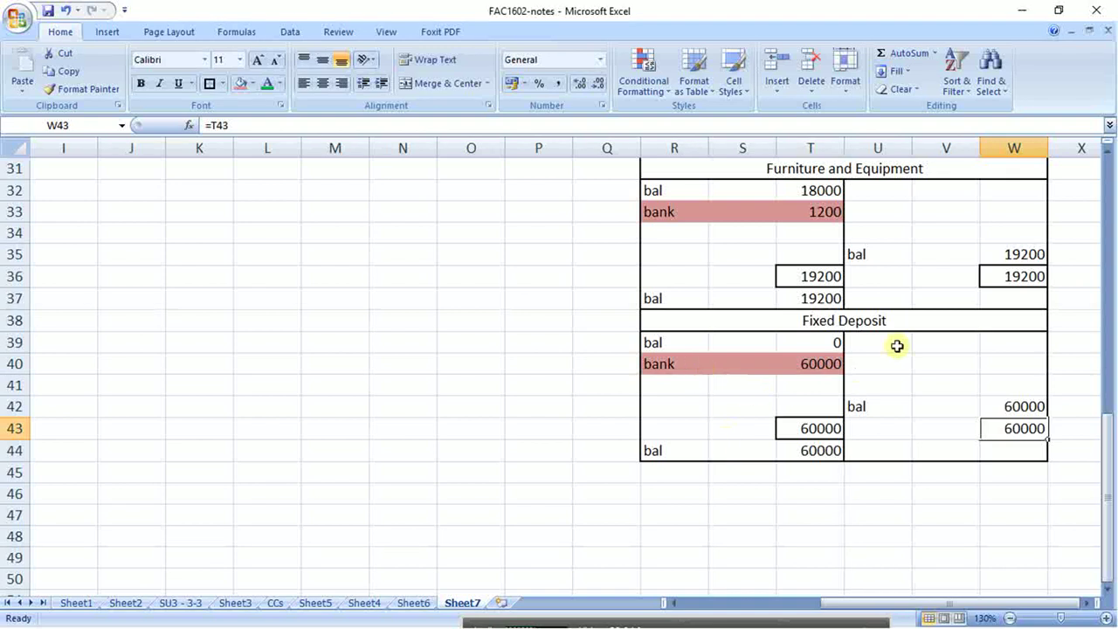
- Enter "outflow from the puchase of an additional fixed deposit" in J19 under Cash Flow from Investing Activities
drag(712, 323, 750, 449)
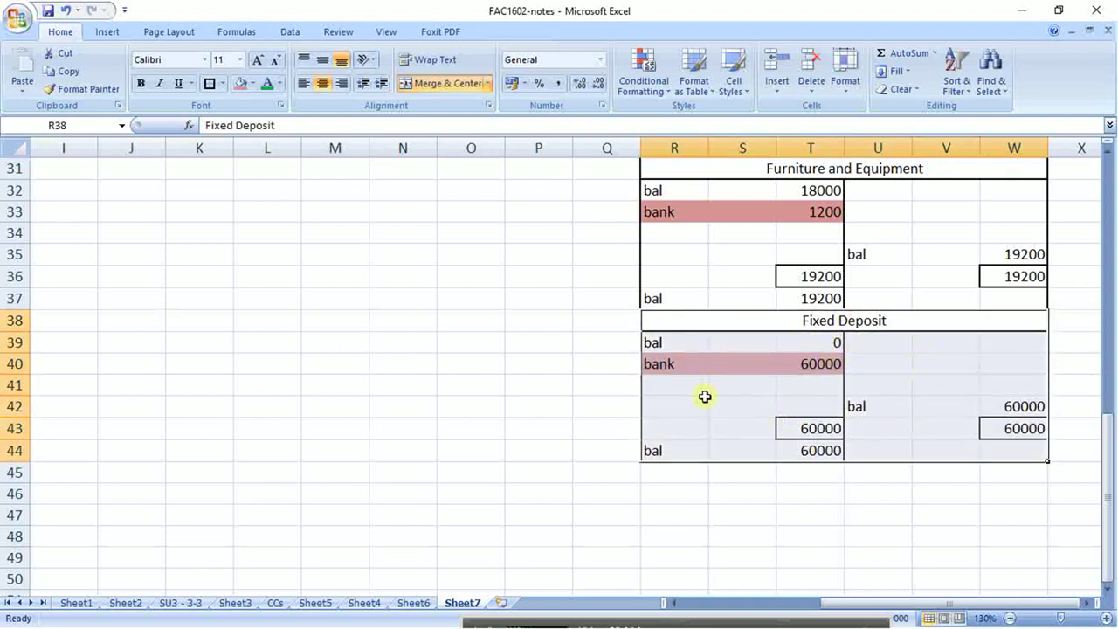
drag(677, 365, 803, 367)
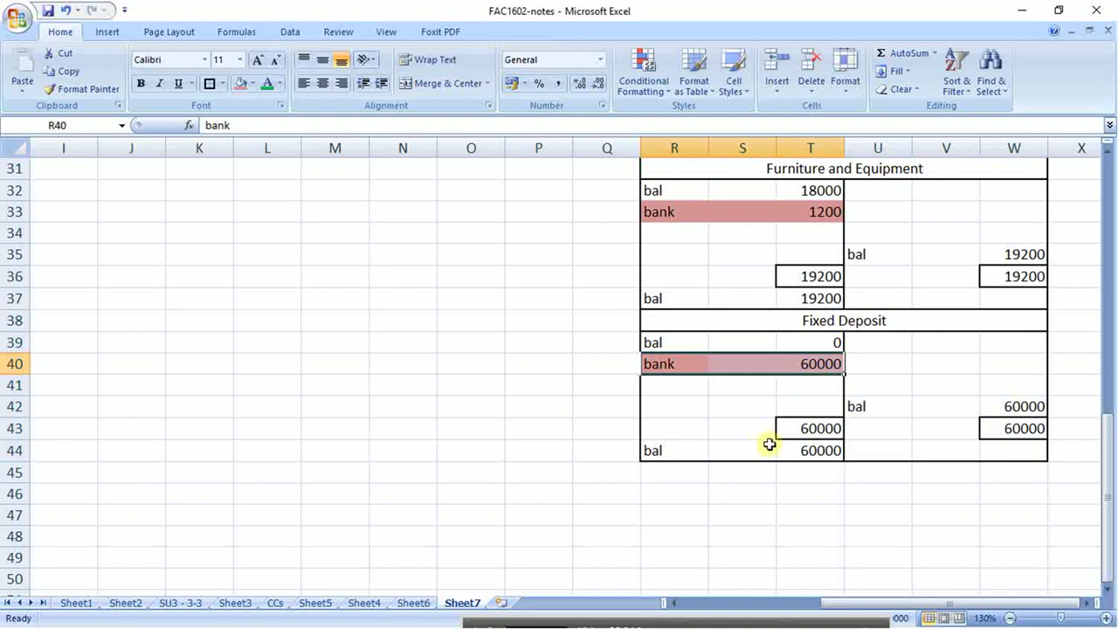
scroll(537, 482, up, 5)
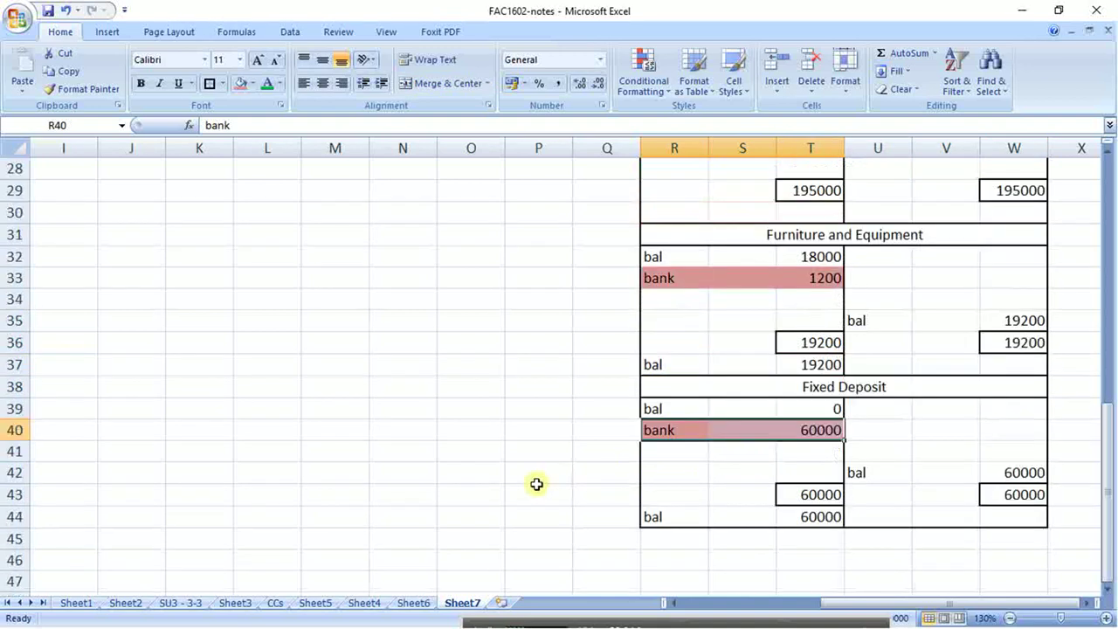
scroll(247, 305, up, 1)
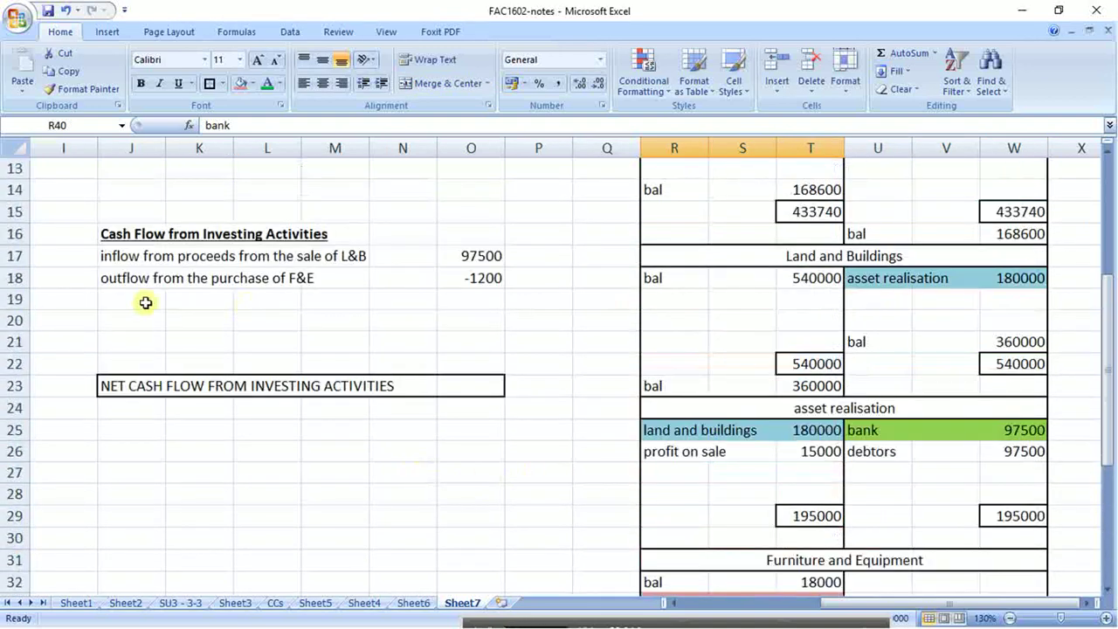
click(145, 302)
text(outflow from )
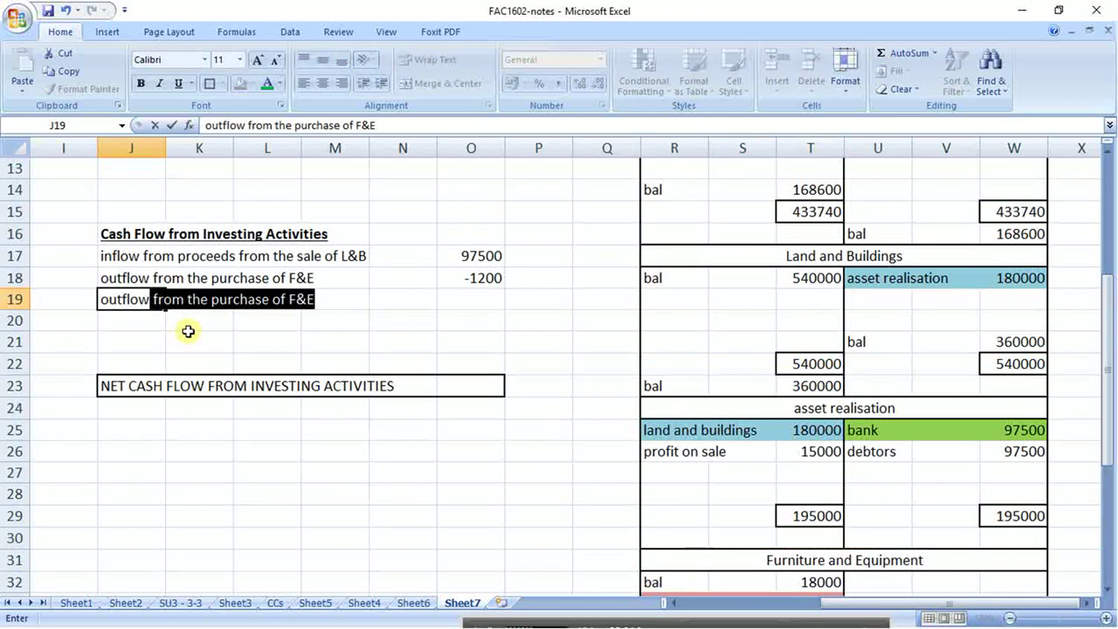
text(the p)
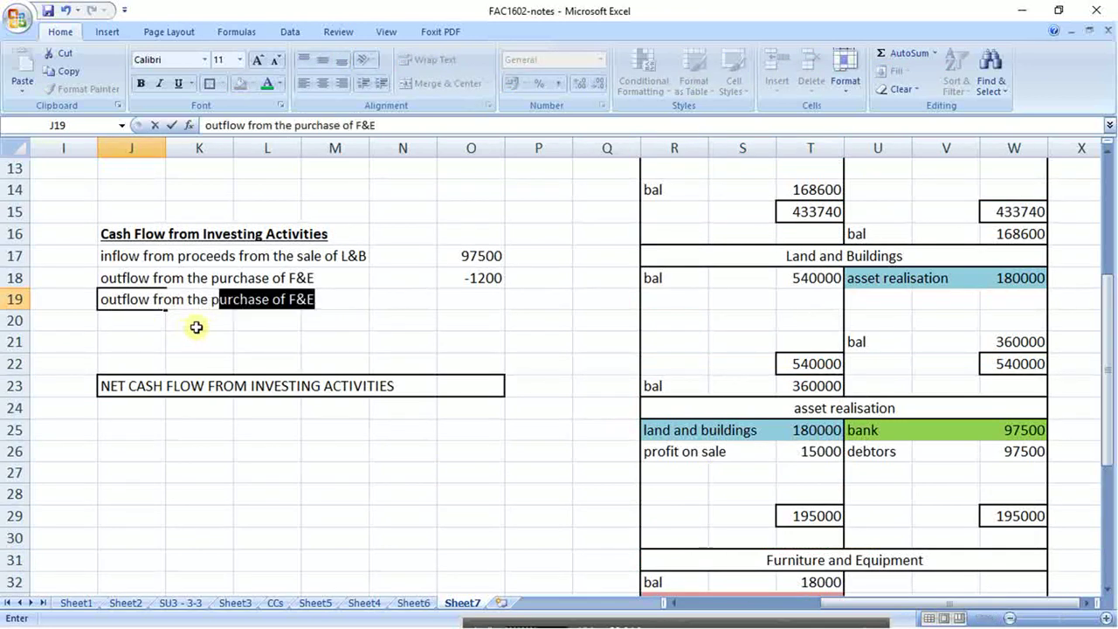
text(uchade)
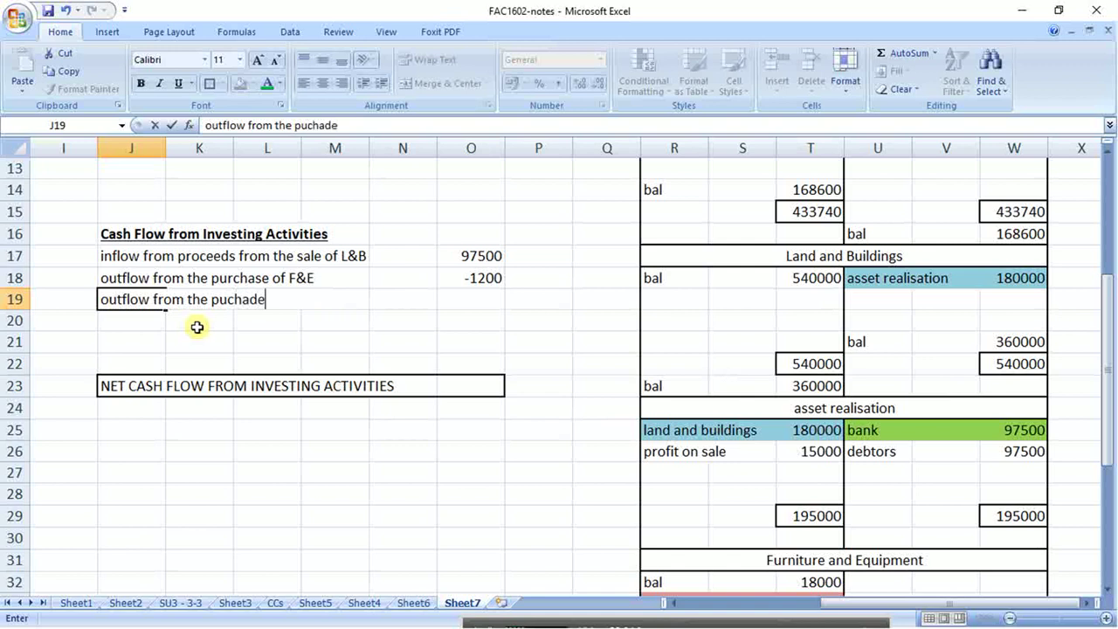
key(BackSpace)
key(BackSpace)
text(se of)
text(additional )
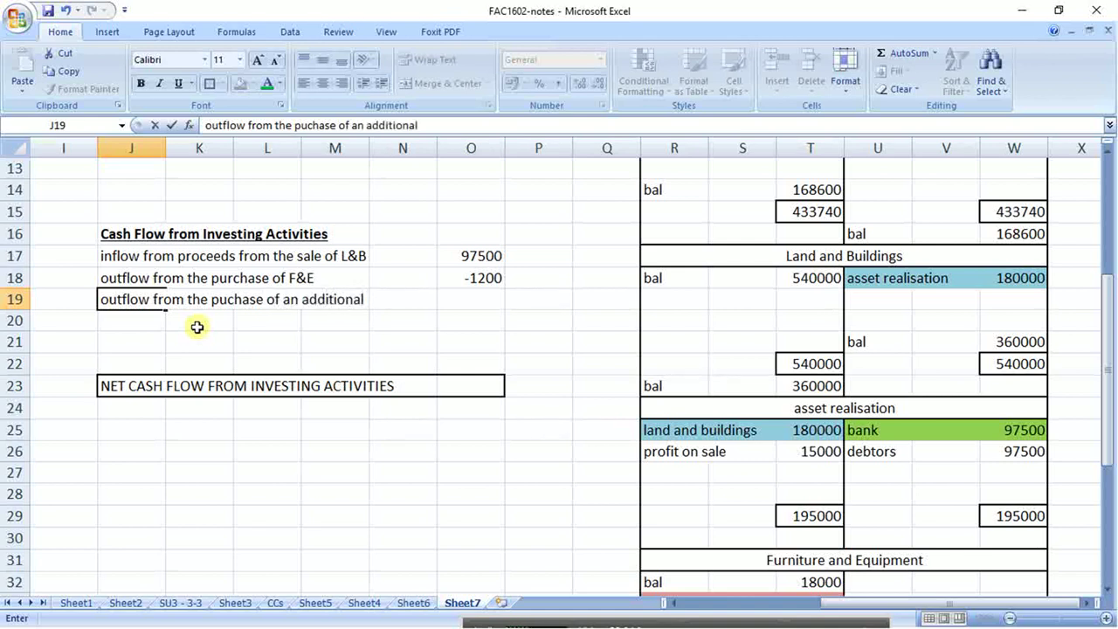
text(fixed depo)
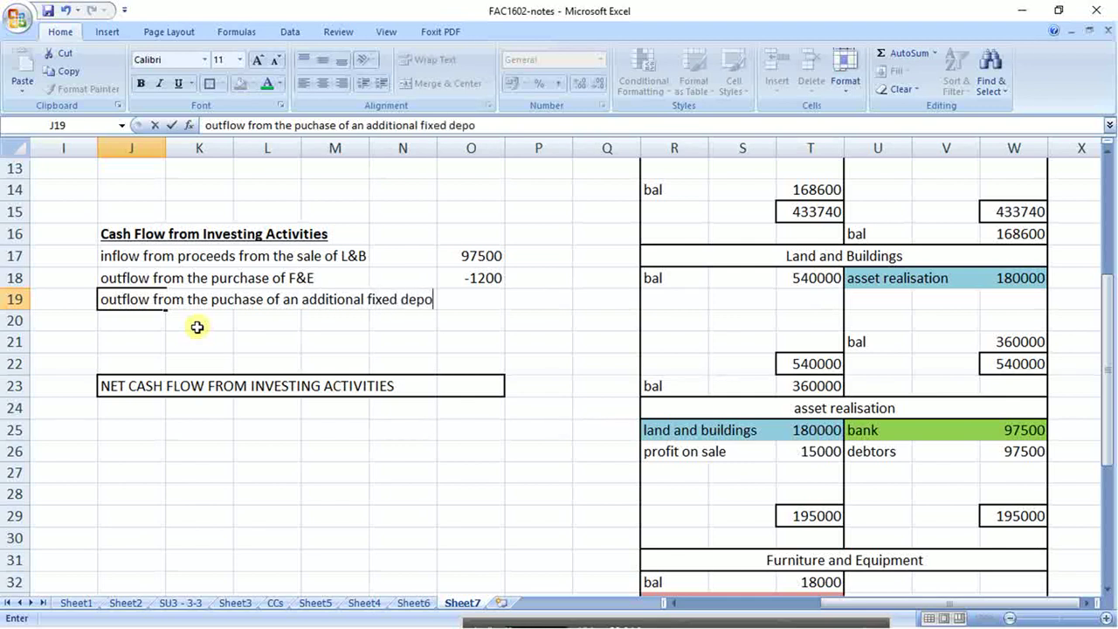
text(sit)
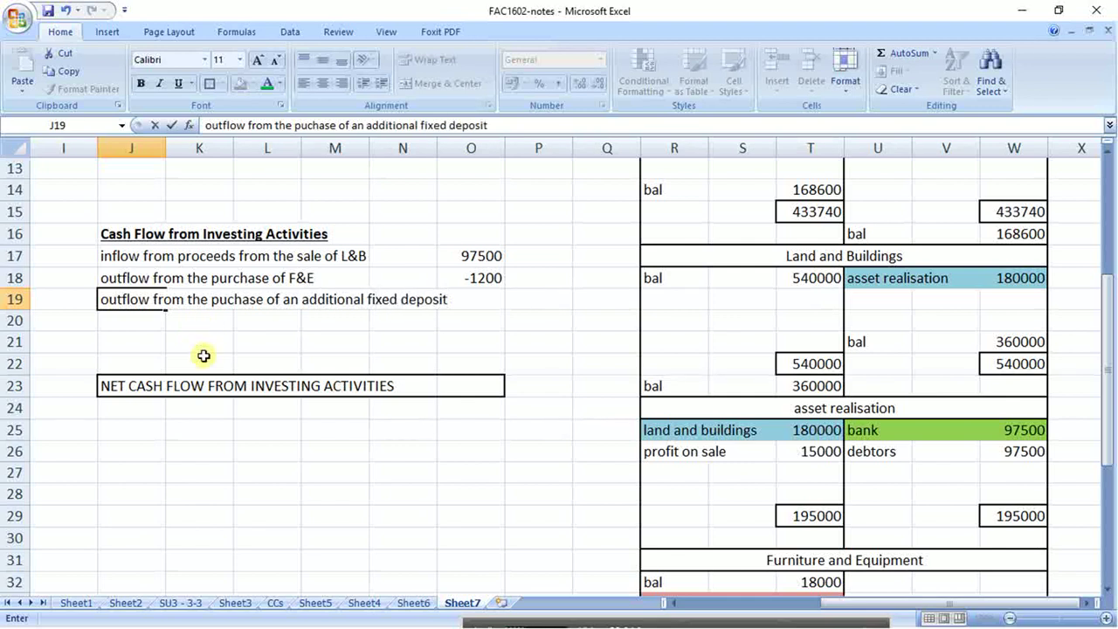
- Enter -60000 in O19 for the fixed deposit outflow and widen column N so the full label fits
key(Right)
key(Right)
key(Right)
key(Right)
key(Right)
text(6)
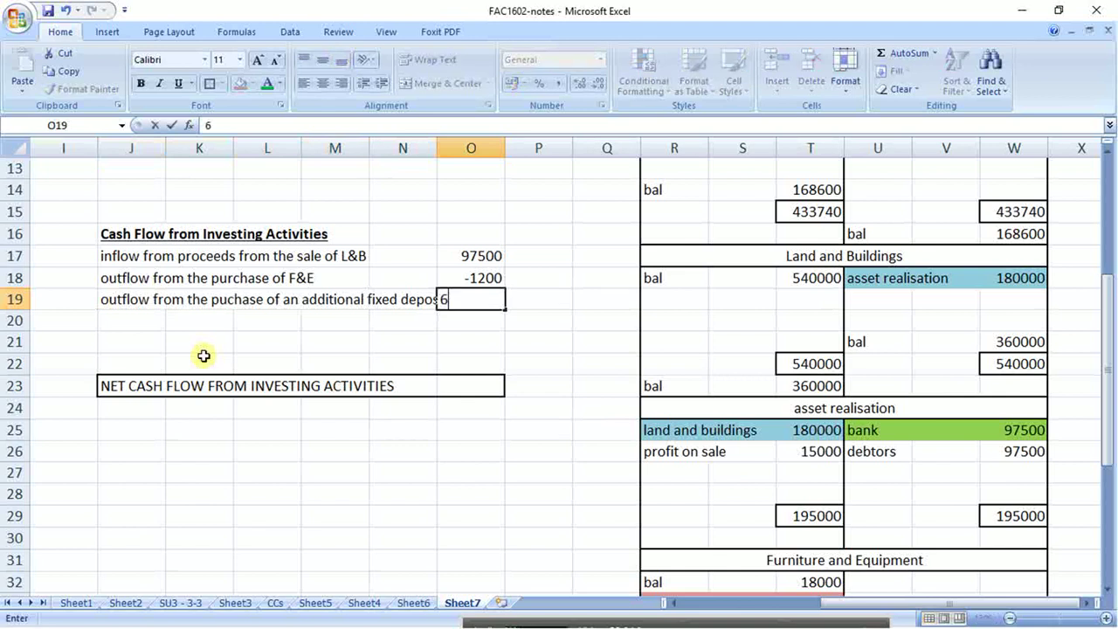
key(BackSpace)
text(-60000)
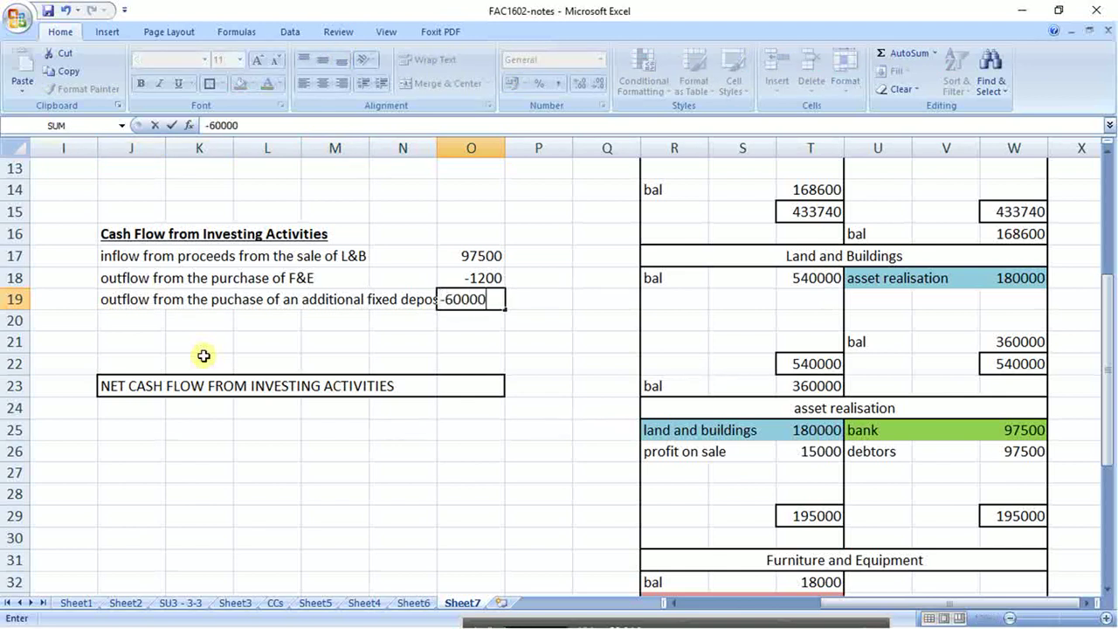
key(Return)
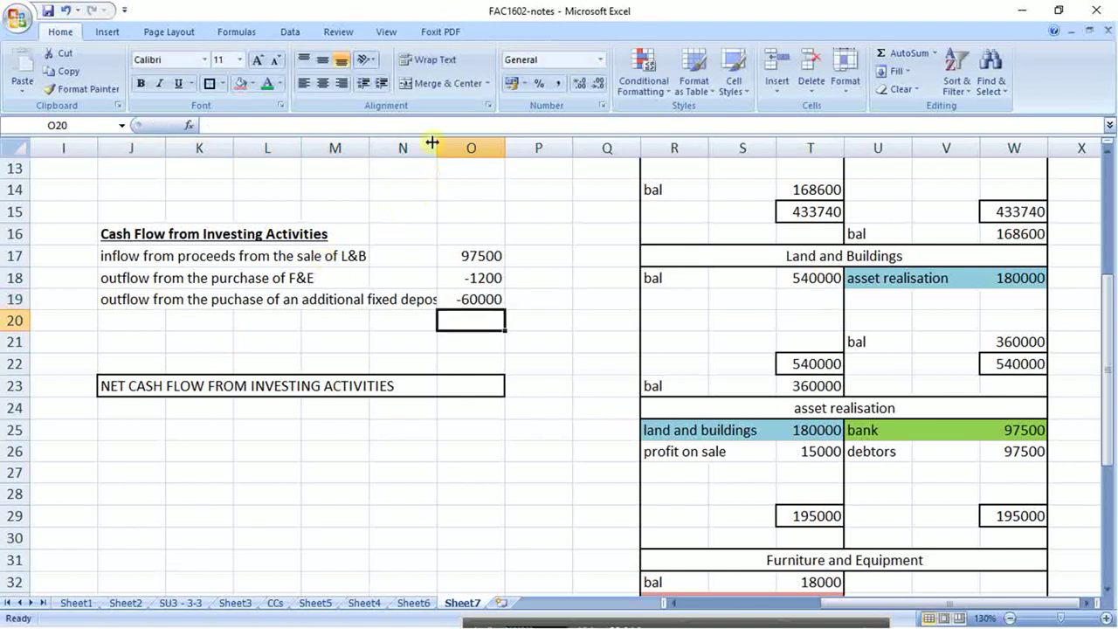
drag(437, 147, 455, 147)
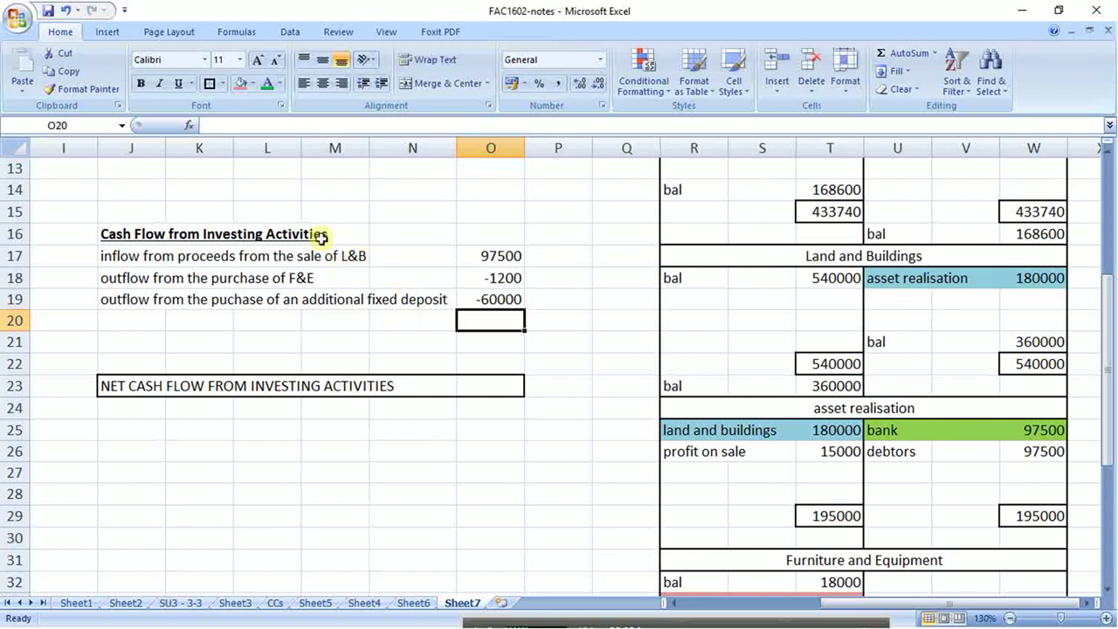
- Copy the Inventory T-account to R46 below the Fixed Deposit account and title the copy DEBTORS
click(797, 365)
scroll(795, 372, up, 4)
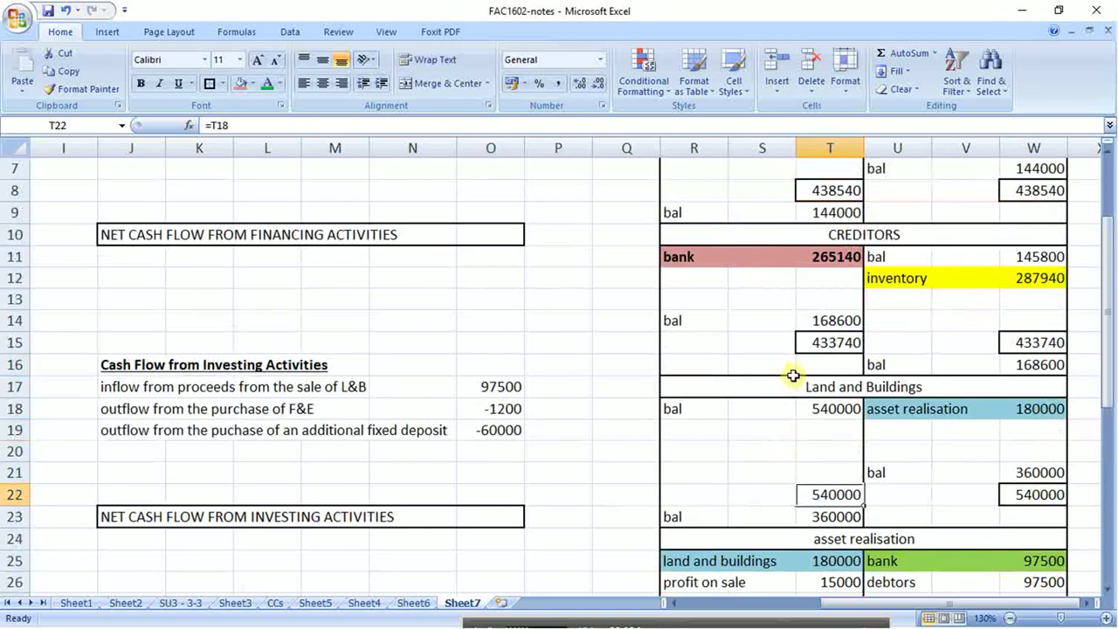
drag(705, 212, 716, 339)
key(ctrl+c)
scroll(718, 349, down, 2)
scroll(718, 348, down, 12)
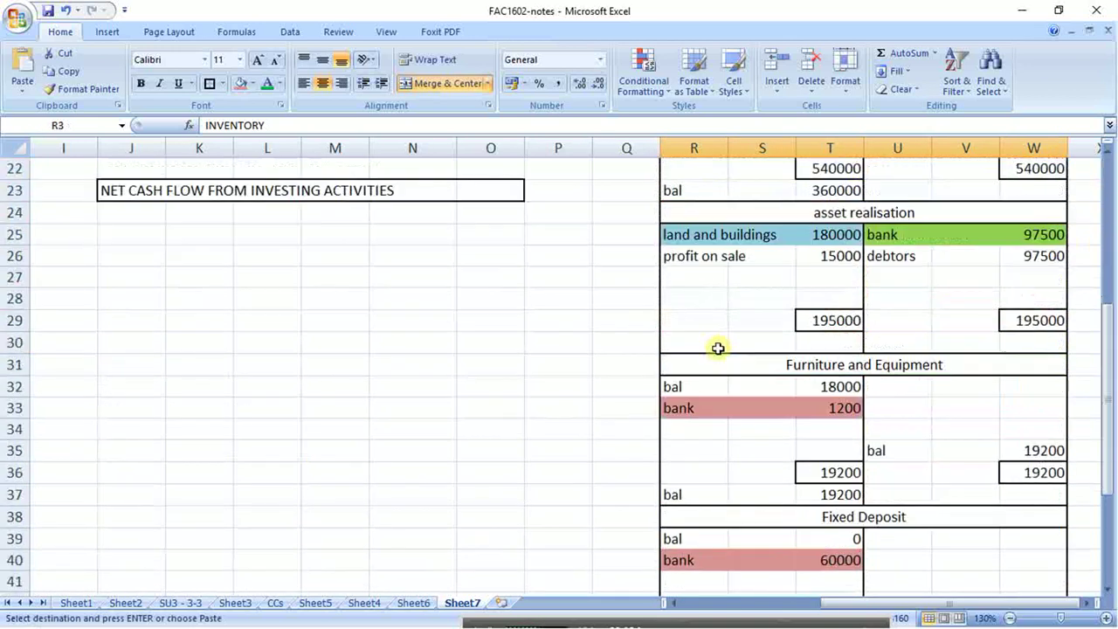
click(692, 231)
key(ctrl+v)
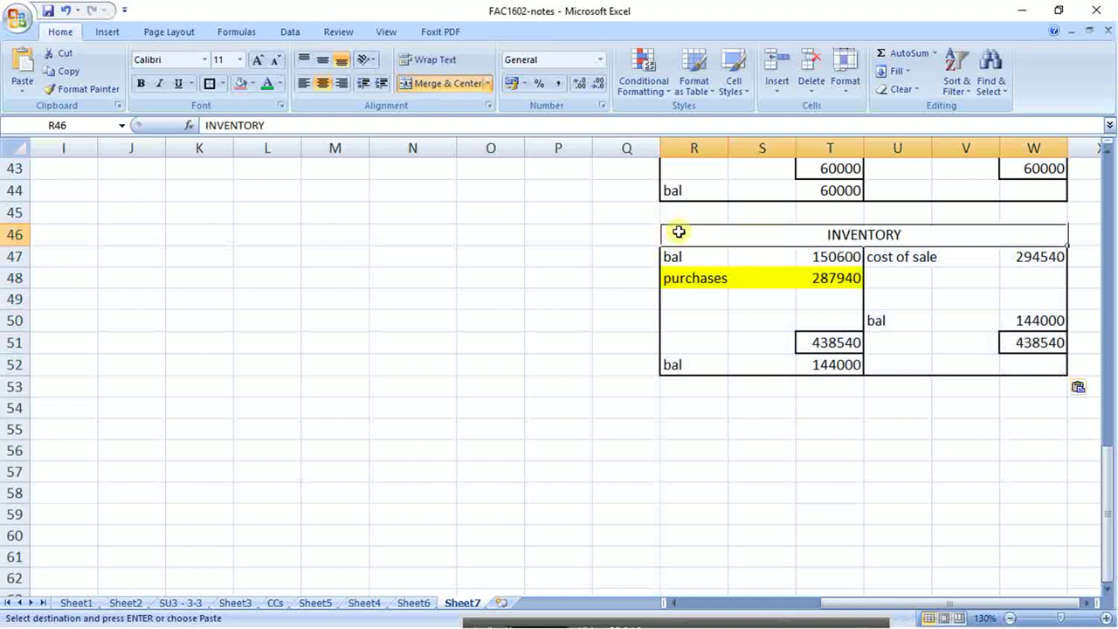
text(DEBTORS)
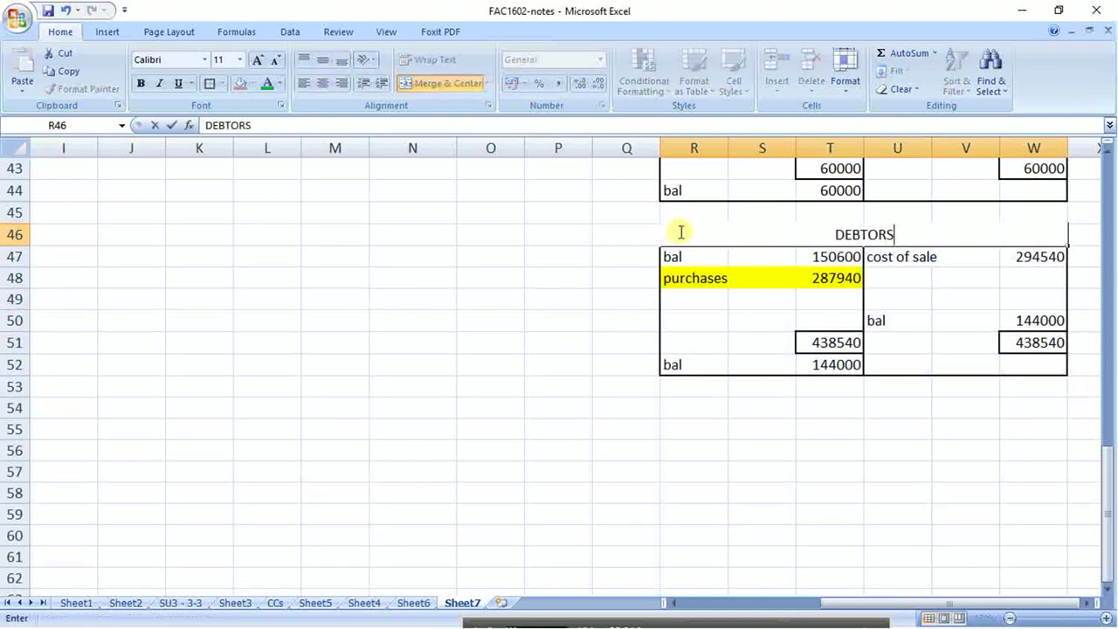
key(Return)
- Clear the copied amounts in T47:T52 and W47:W51 of the Debtors account
drag(822, 255, 833, 342)
key(Delete)
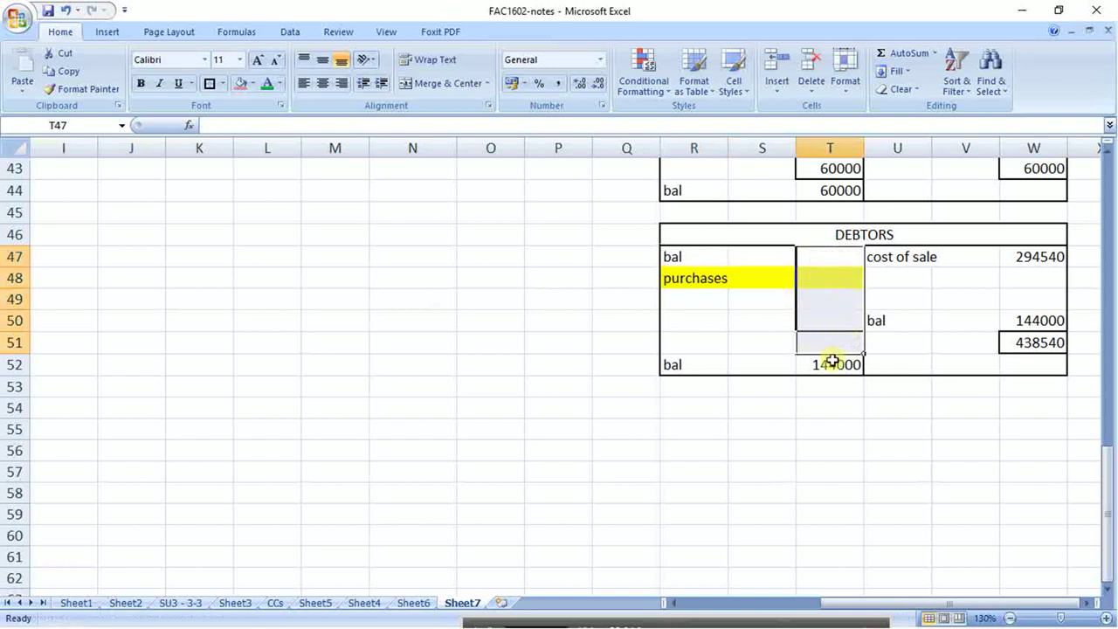
click(832, 360)
key(Delete)
drag(1031, 257, 1011, 339)
key(Delete)
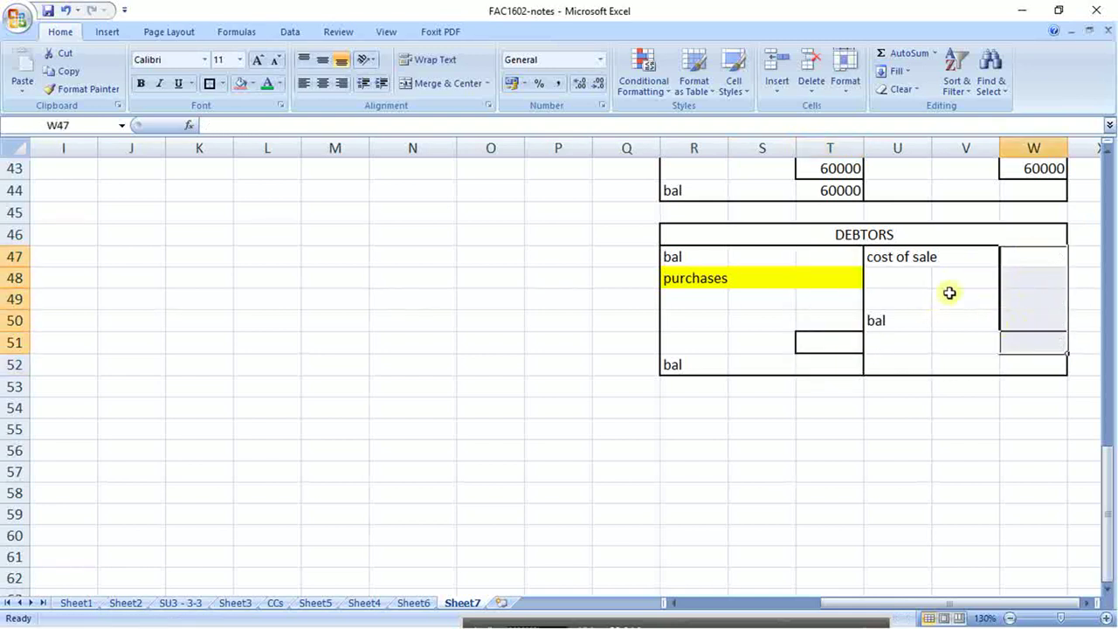
- Delete the cost of sale and purchases labels from the Debtors account and remove row 48's yellow fill by pasting blank R49:T49 over it
click(918, 257)
key(Delete)
click(695, 281)
key(Delete)
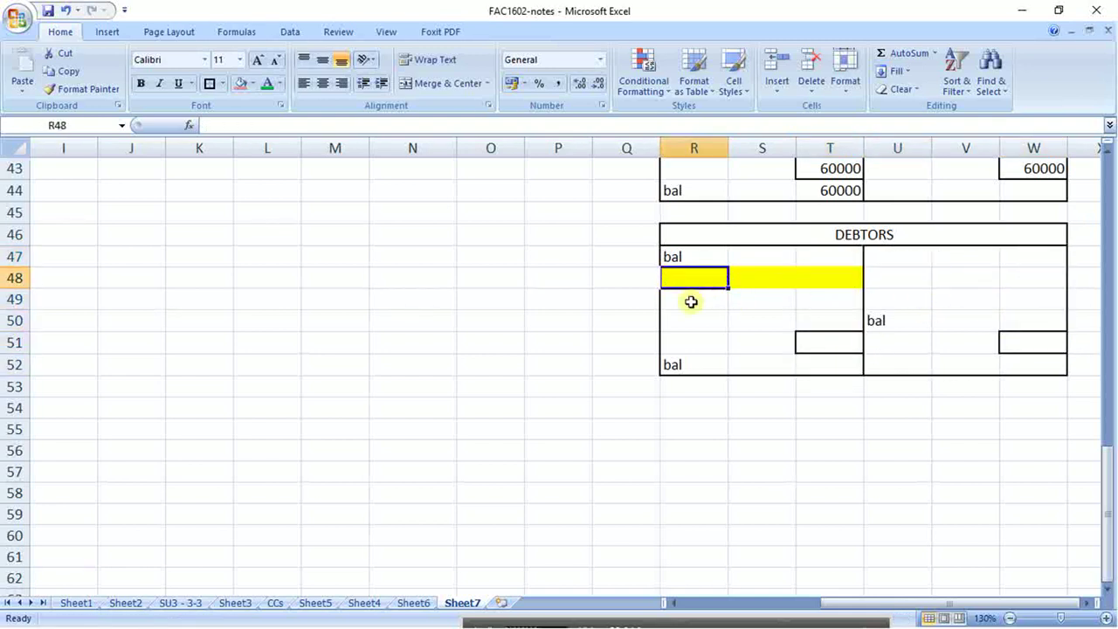
drag(693, 295, 830, 299)
key(ctrl+c)
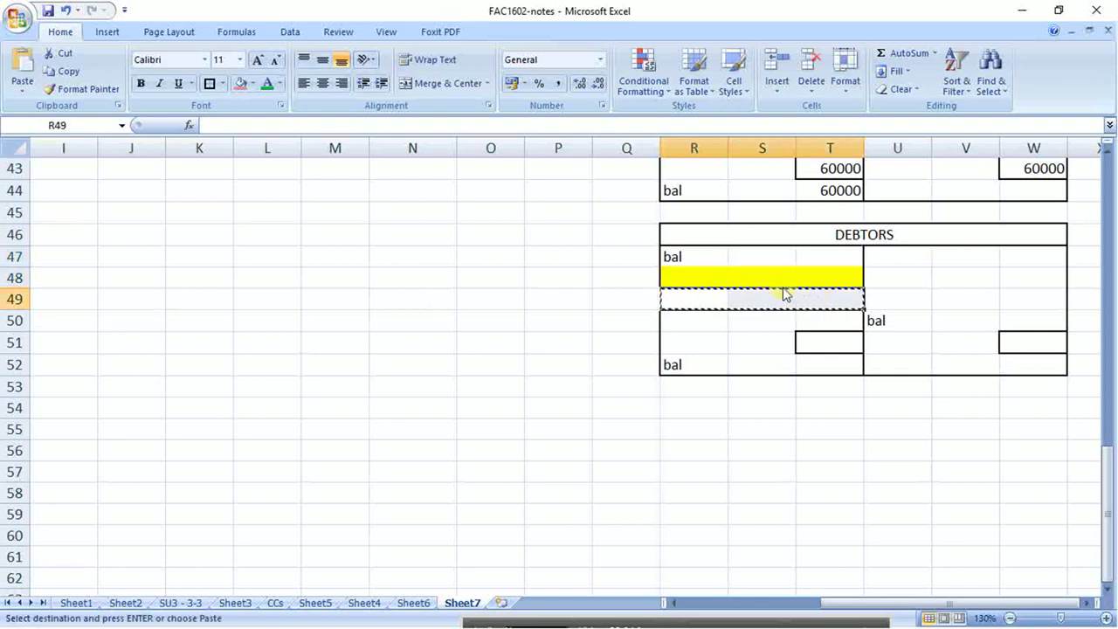
click(724, 274)
click(861, 237)
- Enter 111000 in T47 as the Debtors opening balance and 219900 in T52 as the closing balance
click(807, 260)
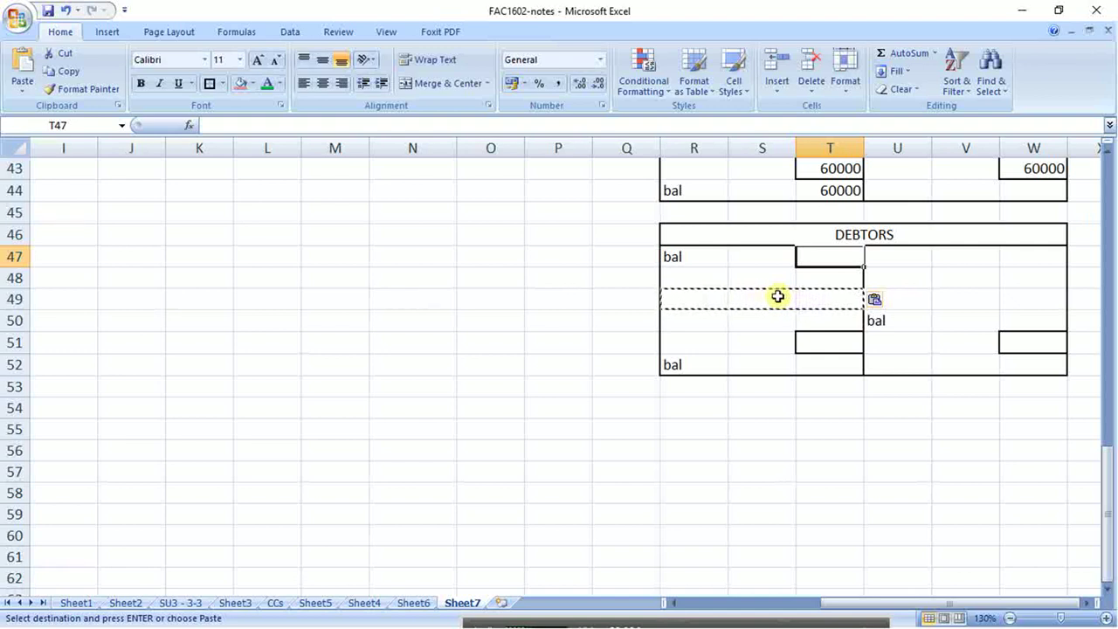
text(111)
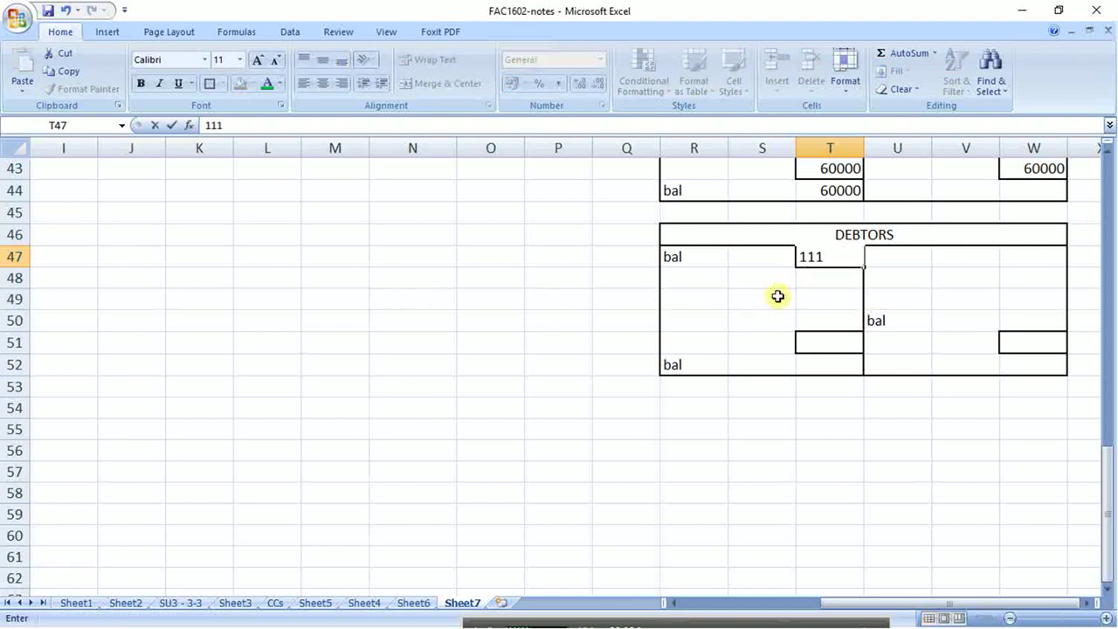
text(000)
key(Return)
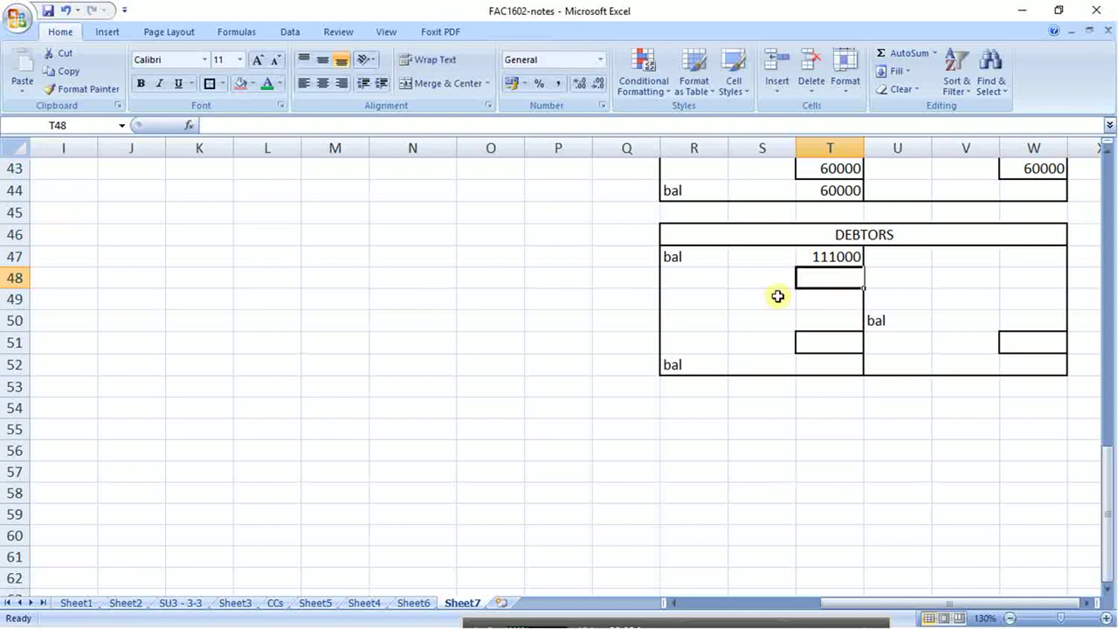
key(Down)
key(Down)
key(Down)
key(Down)
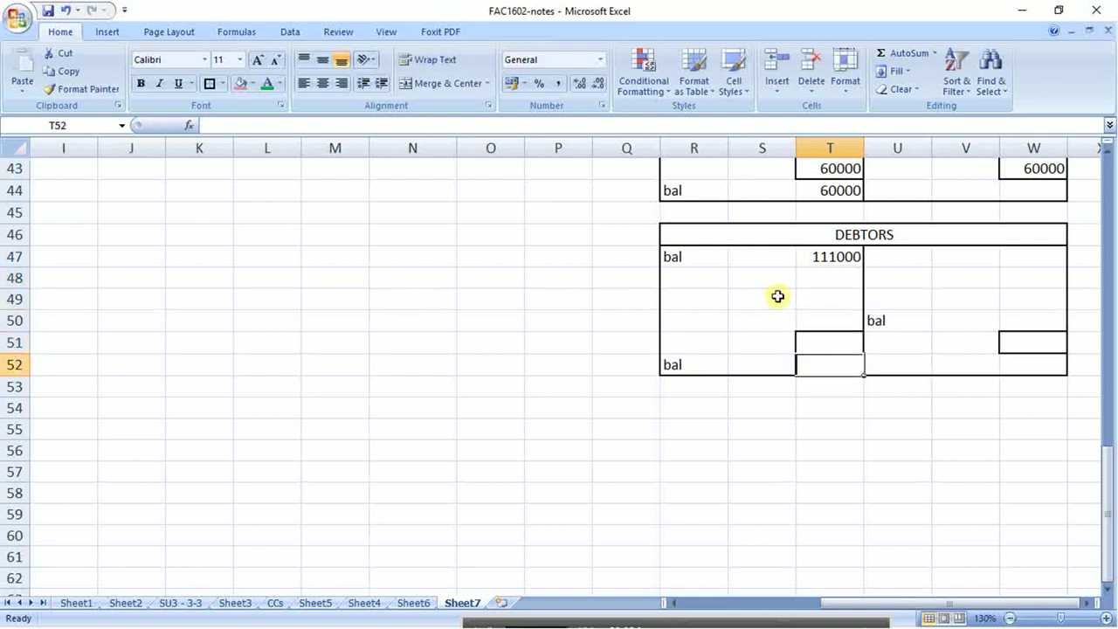
text(219900)
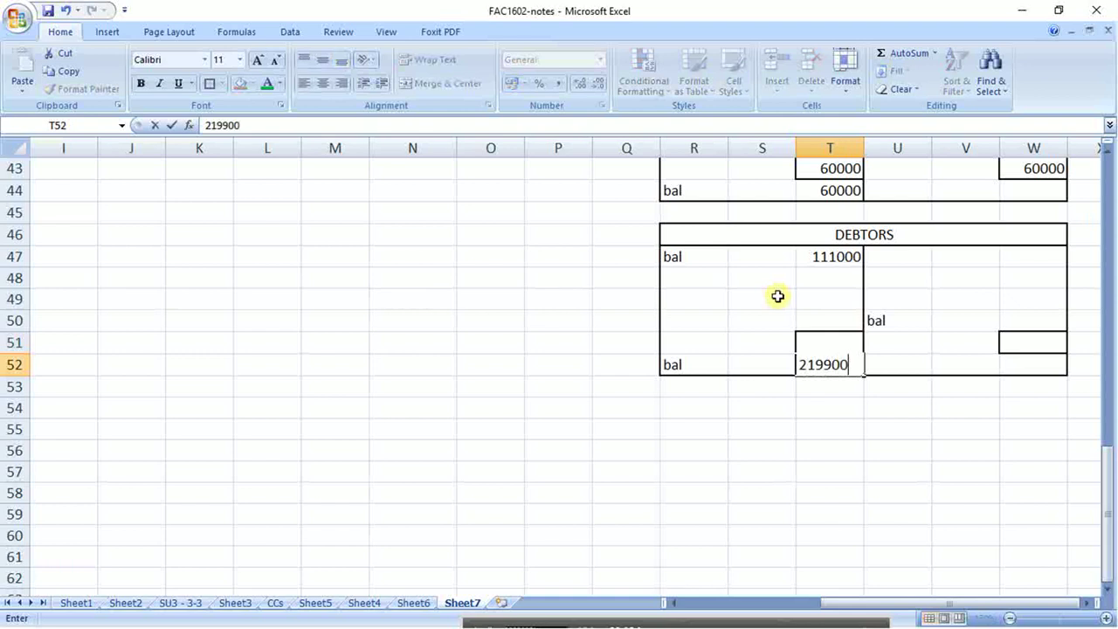
key(Return)
- Label the Debtors debit entries "sales" in R48 and "land & buildings" in R49
key(Up)
key(Up)
key(Up)
key(Up)
key(Up)
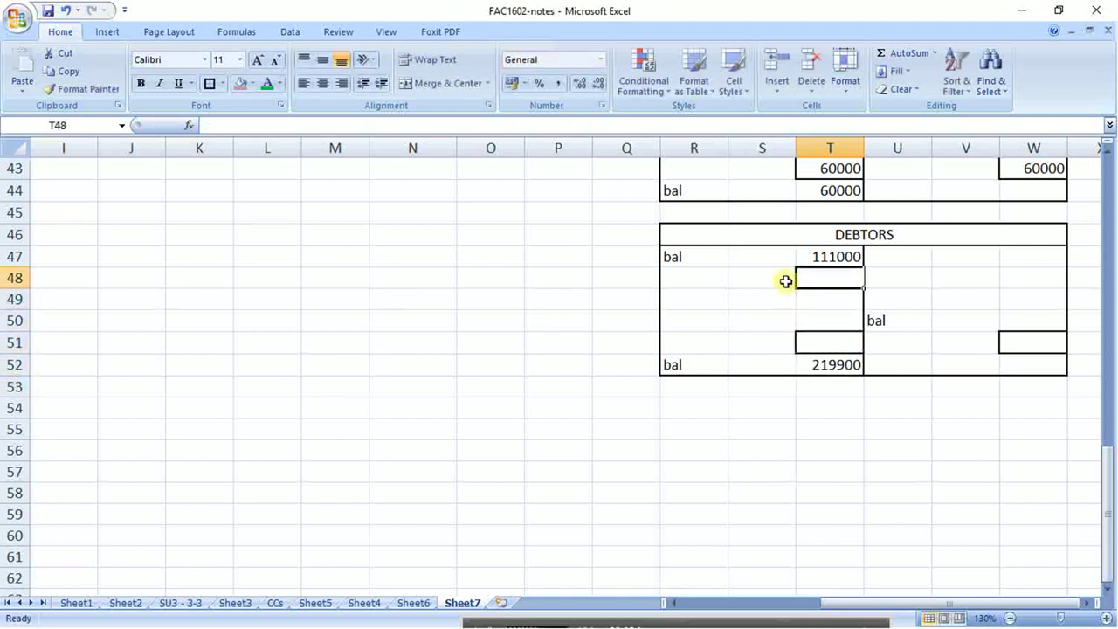
key(Left)
key(Left)
text(sales)
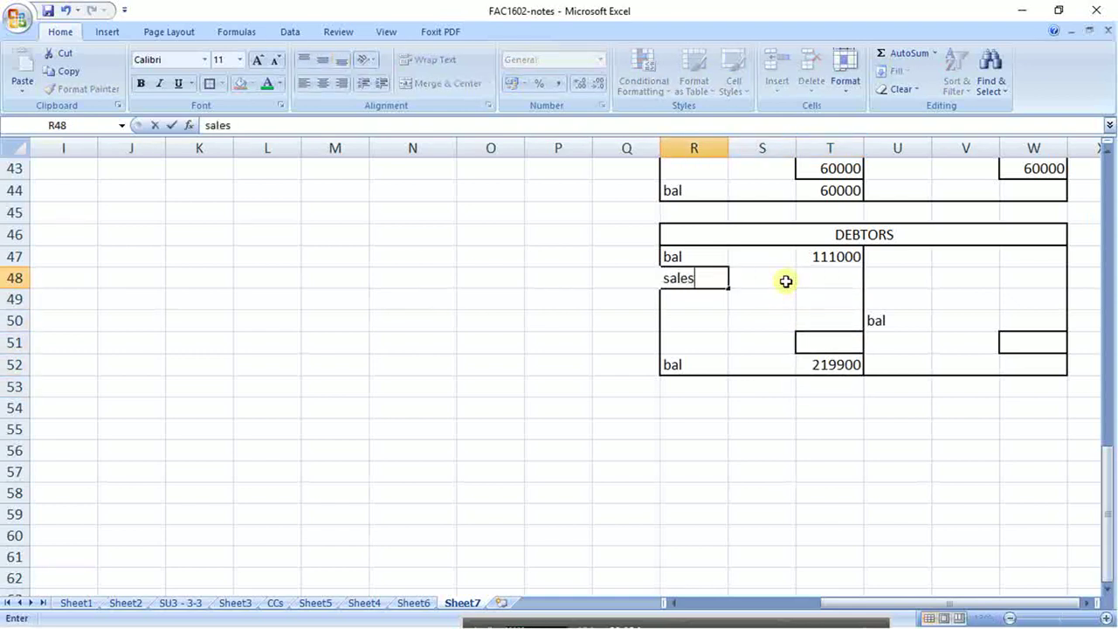
key(Return)
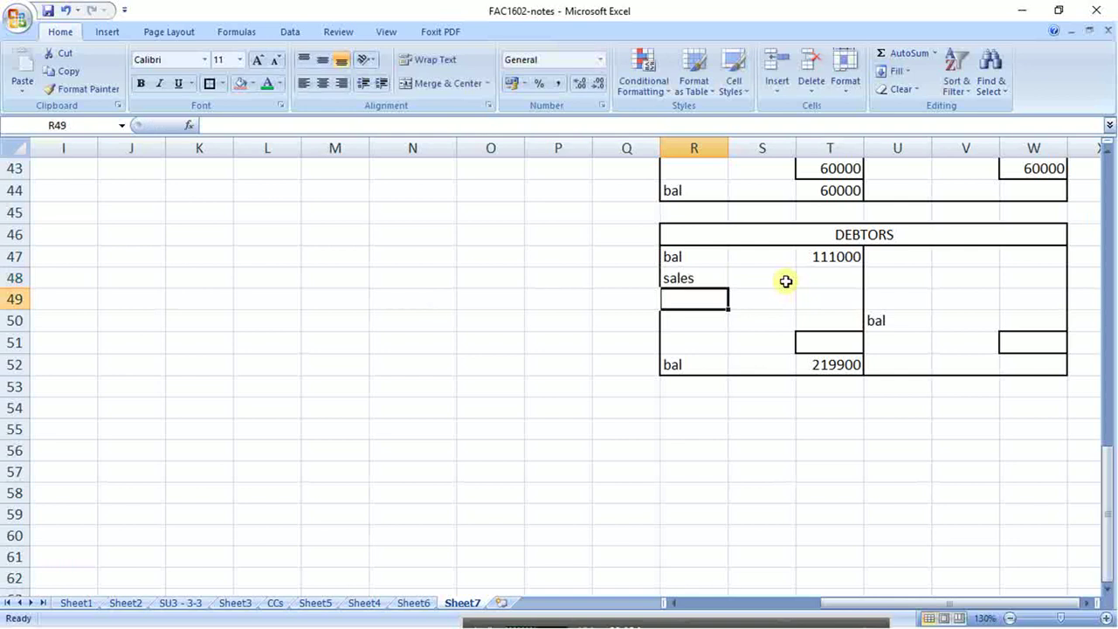
text(land &)
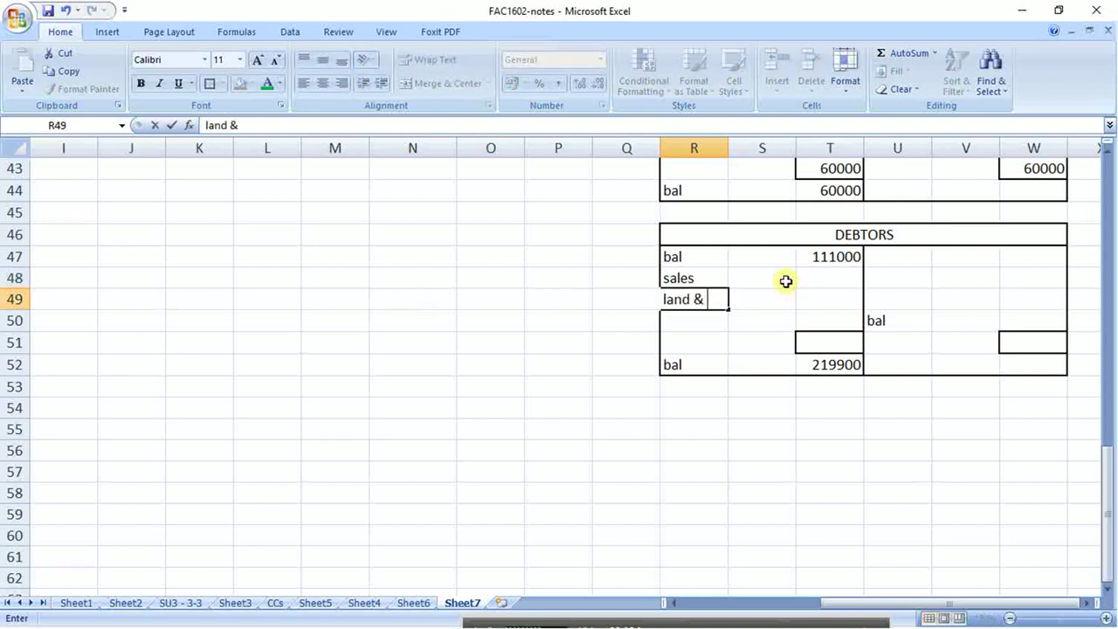
text( buildings)
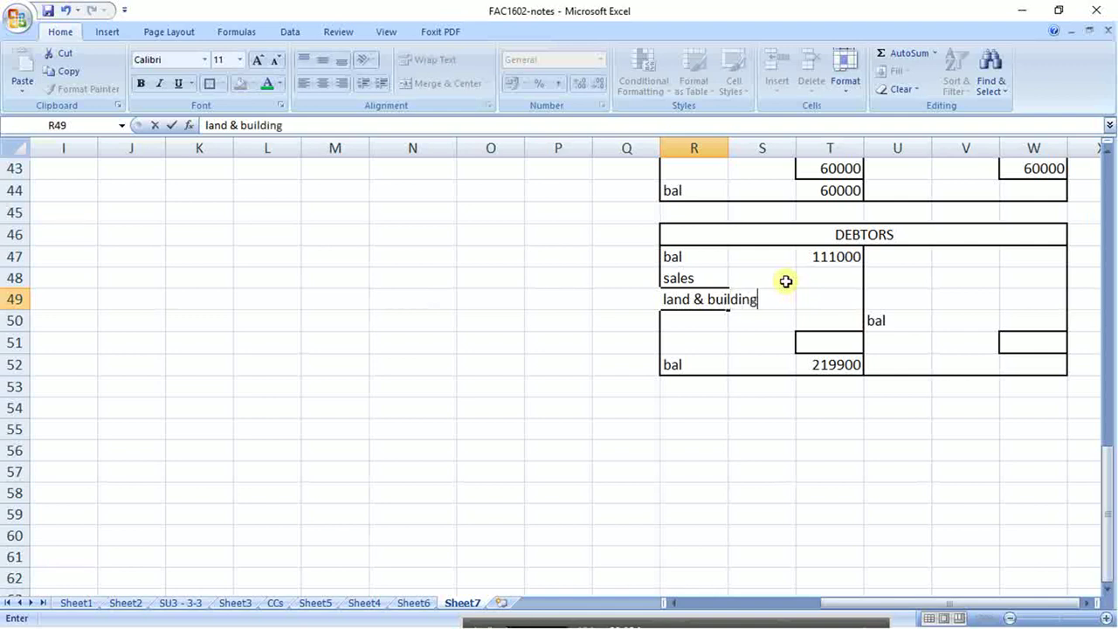
key(Return)
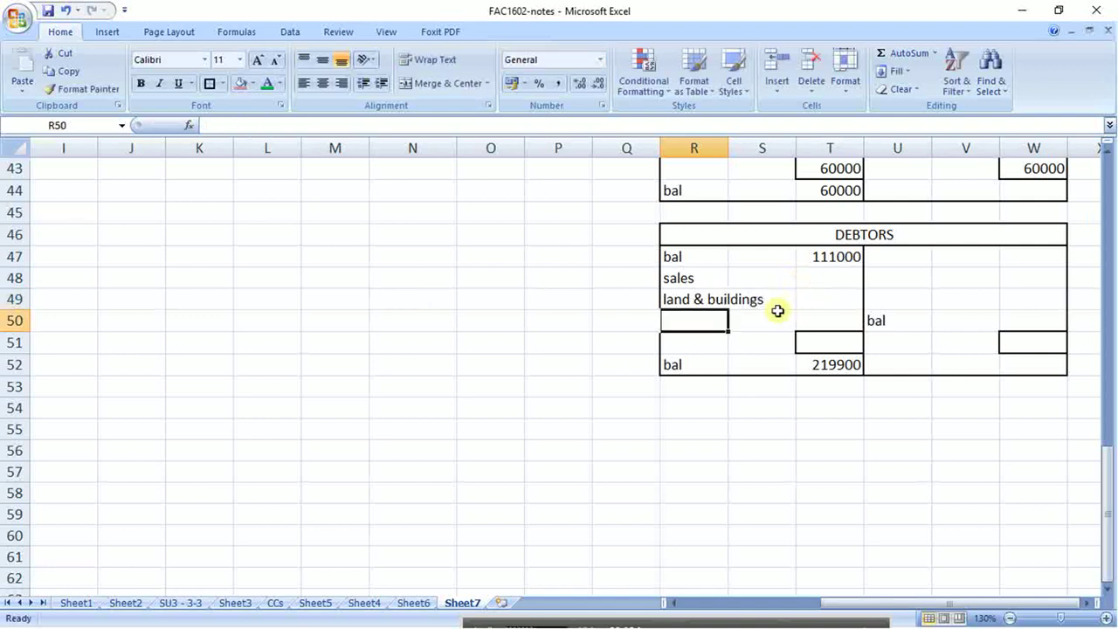
- Fill the asset realisation debtors entry U26:W26 and the Debtors account's land & buildings row R49:T49 with yellow
scroll(776, 310, up, 6)
scroll(775, 310, up, 1)
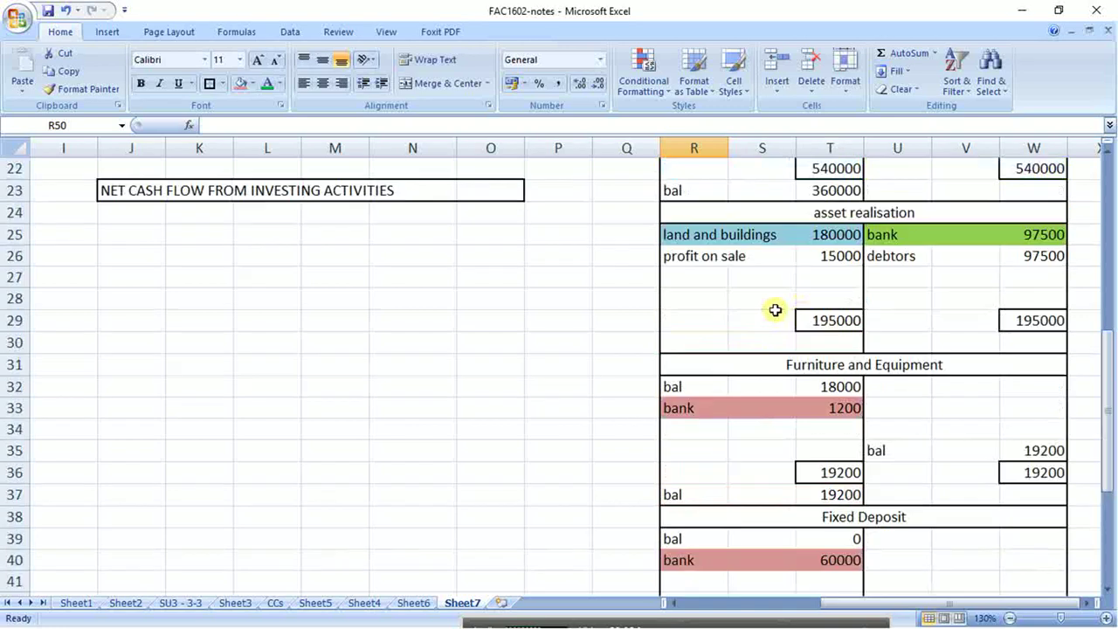
drag(891, 256, 1018, 259)
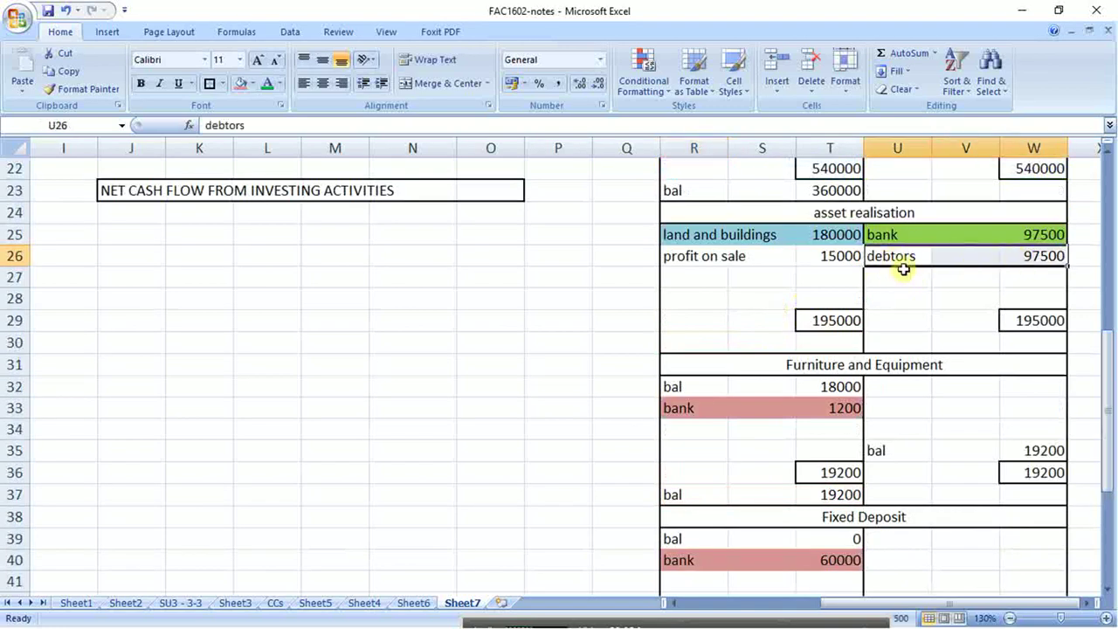
click(252, 84)
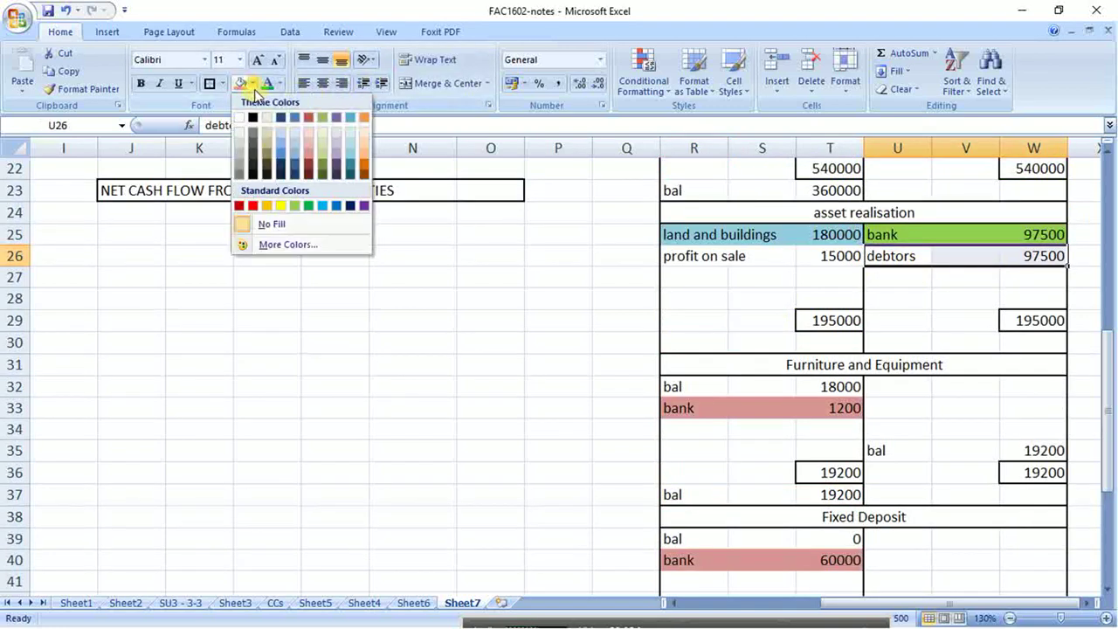
click(281, 210)
scroll(923, 297, down, 3)
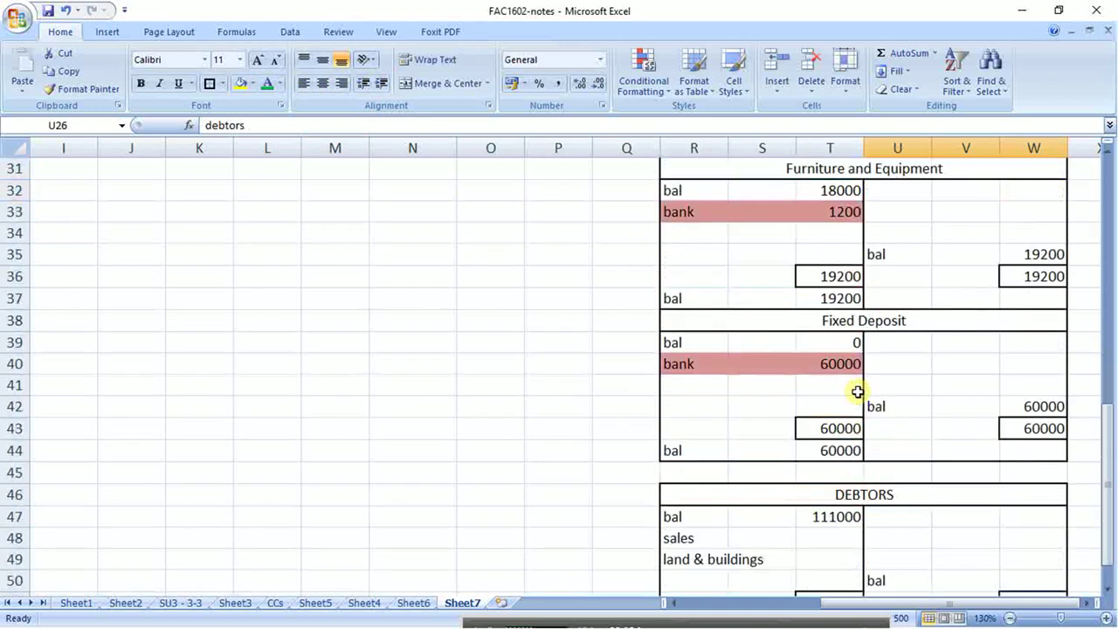
drag(690, 557, 838, 559)
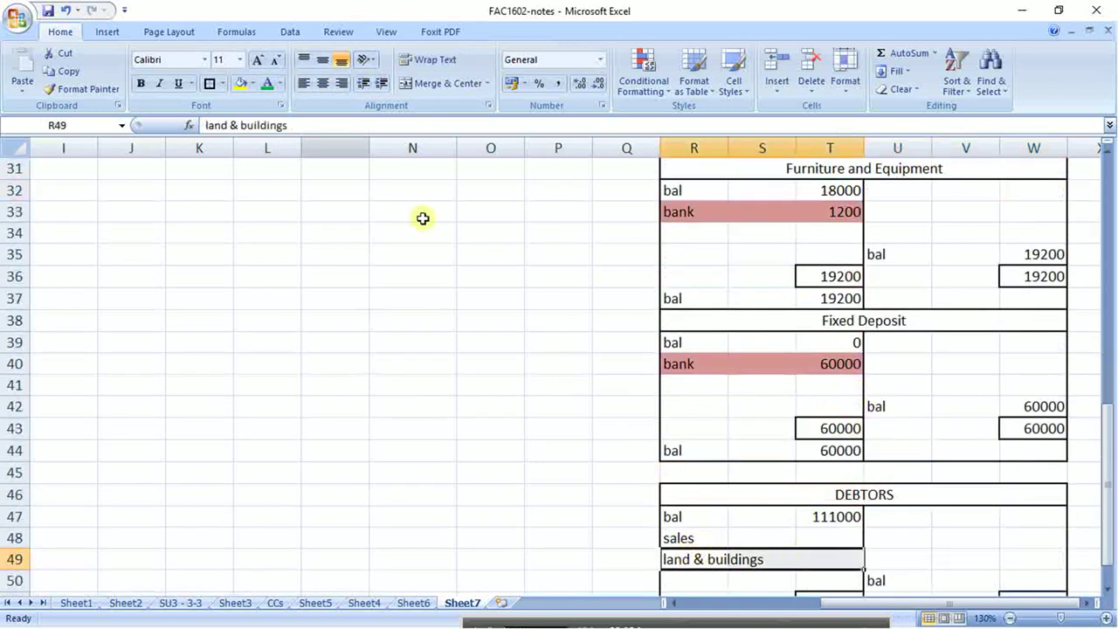
click(241, 83)
- Link the land & buildings amount in T49 to the asset realisation debtors amount with =W26
click(832, 557)
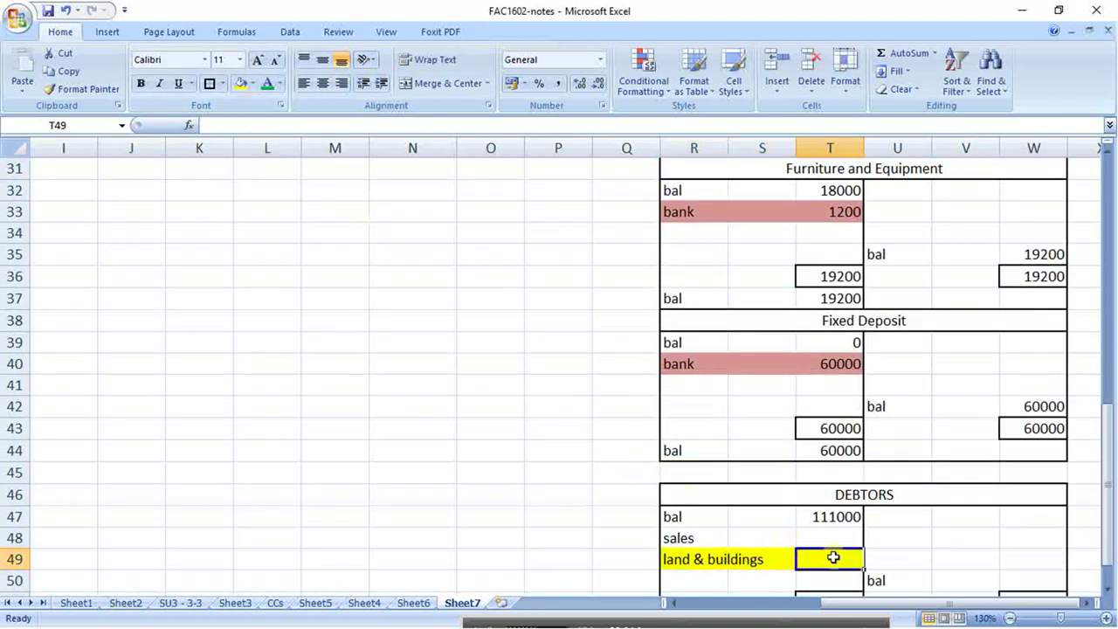
text(=)
scroll(834, 558, up, 3)
click(1030, 256)
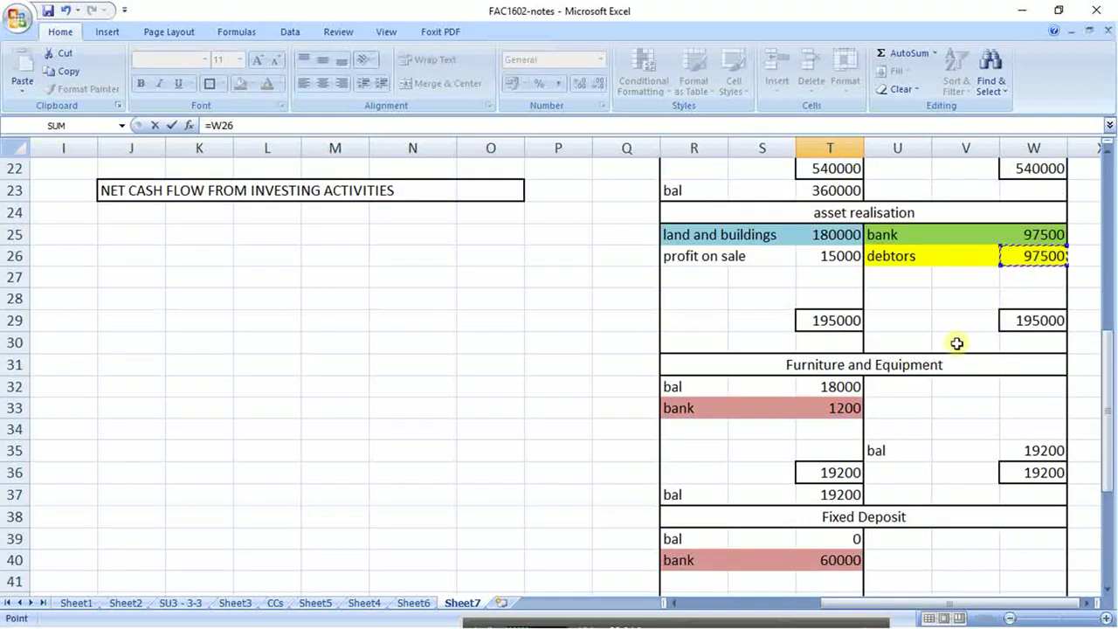
key(Return)
- Enter 750900 in T48 as the sales amount in the Debtors account
scroll(928, 379, down, 1)
scroll(855, 523, down, 1)
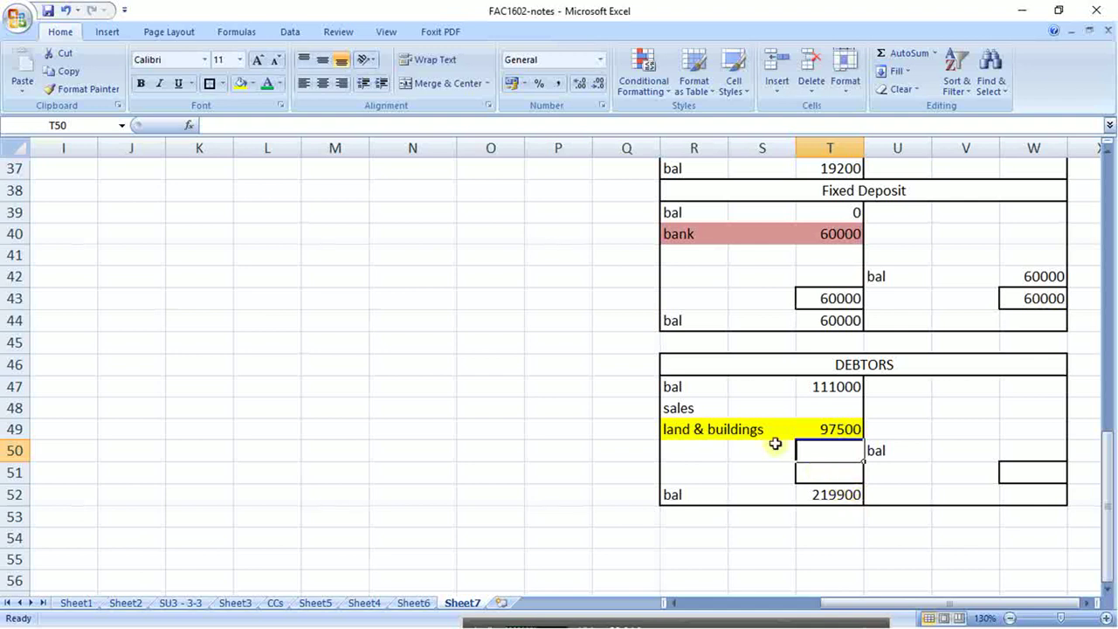
drag(719, 407, 831, 408)
click(830, 408)
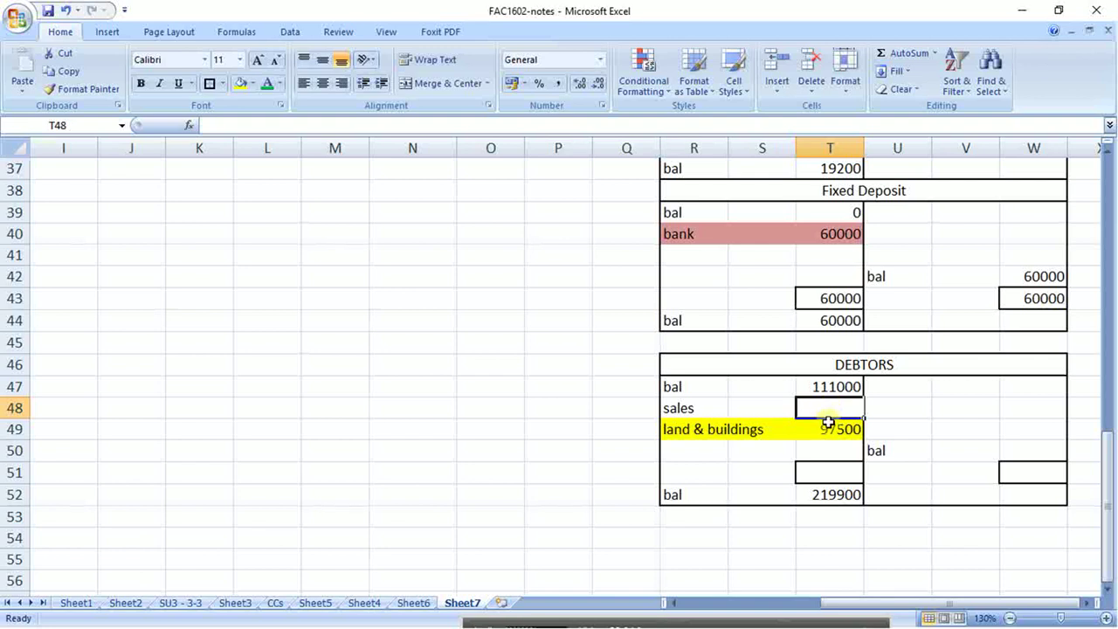
text(750)
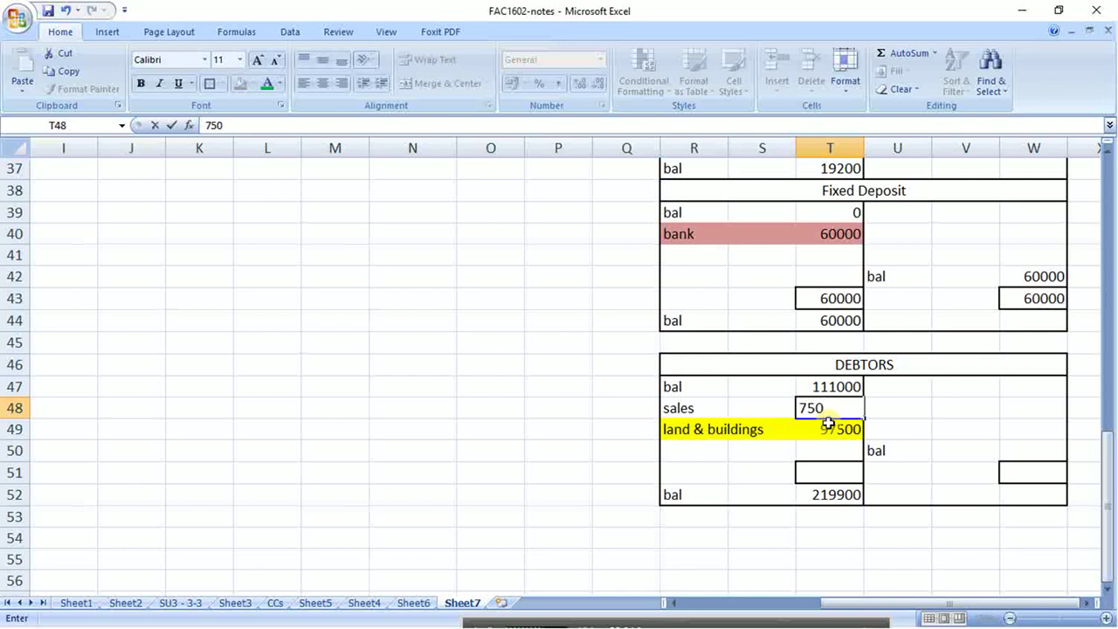
text(900)
key(Return)
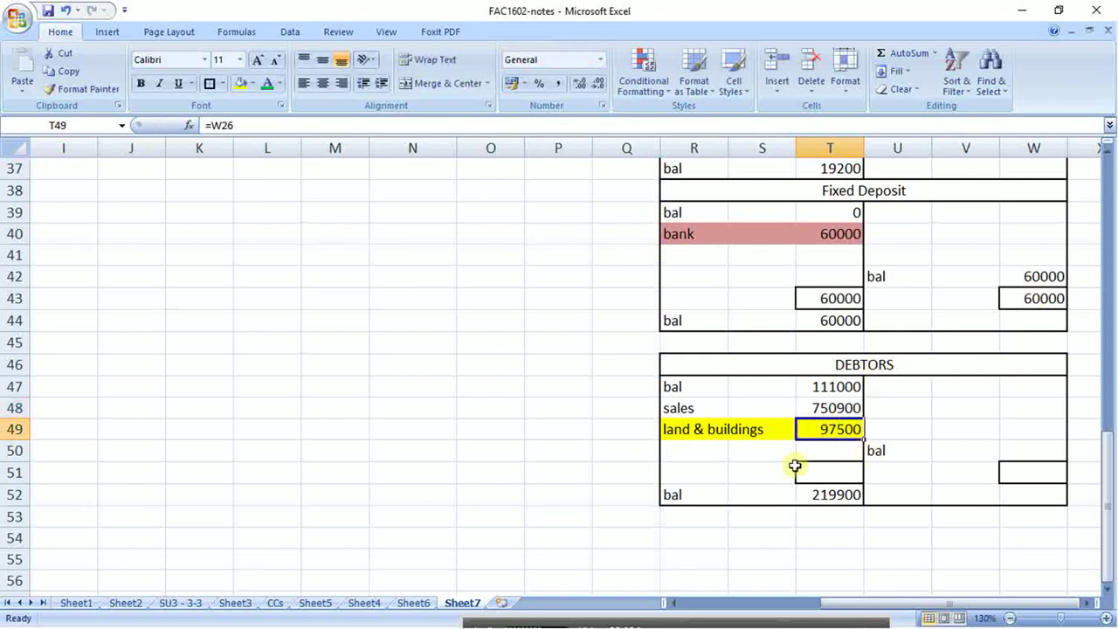
- Total the Debtors debit side in T51 by adding T47, T48 and T49
click(845, 473)
text(=)
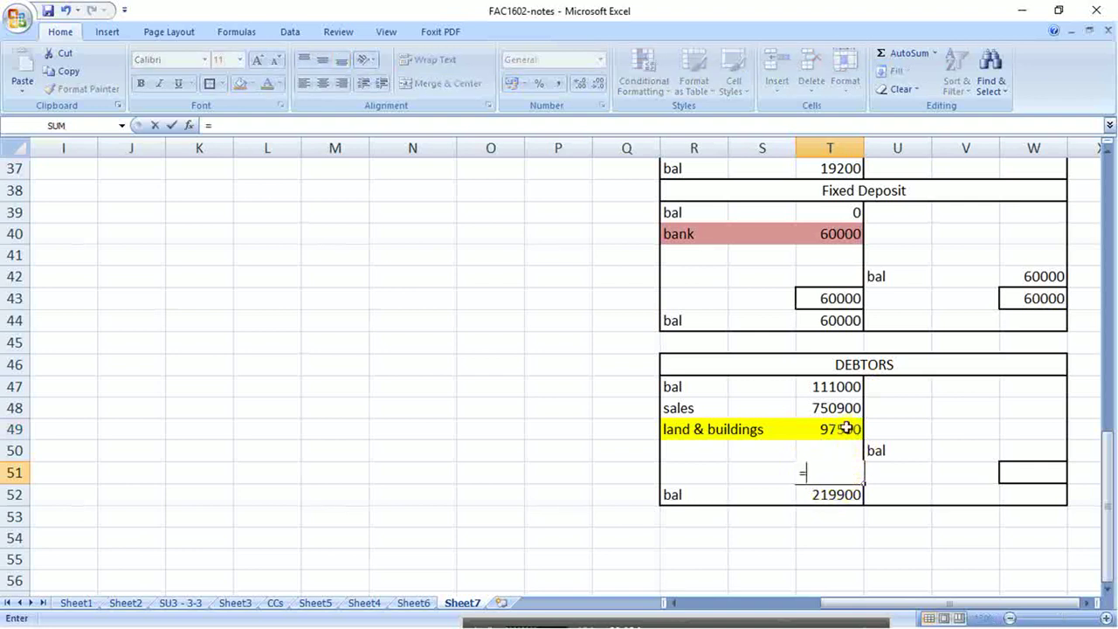
click(842, 389)
text(+)
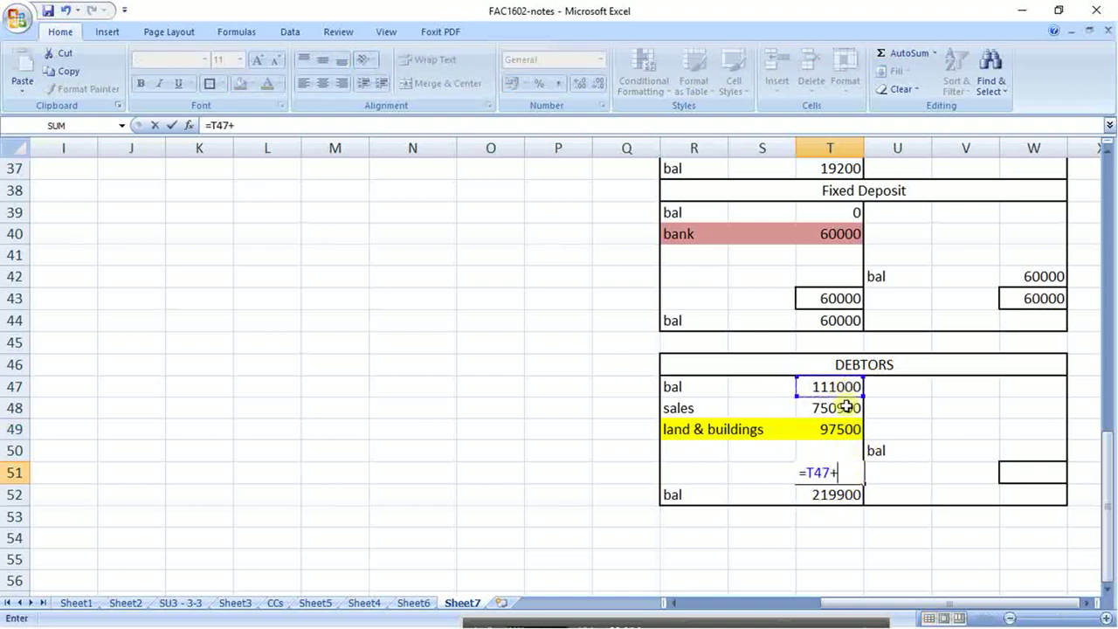
click(844, 407)
text(+)
click(846, 429)
key(Return)
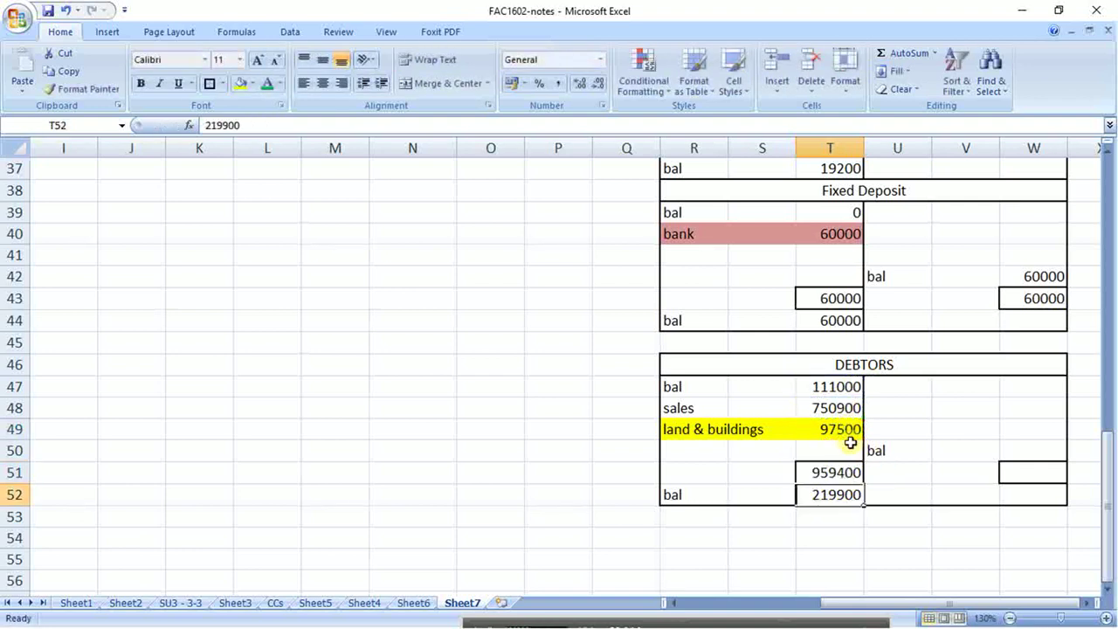
- Set the Debtors credit total in W51 equal to T51 and the credit-side balance in W50 equal to T52
click(1020, 469)
text(=)
click(854, 476)
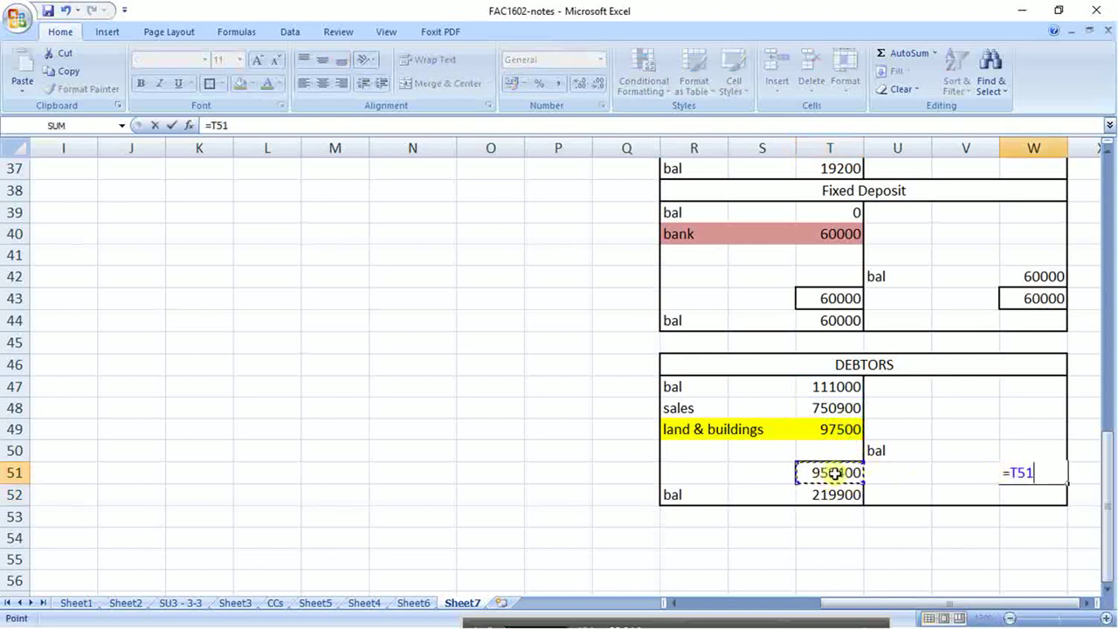
key(Return)
click(1013, 449)
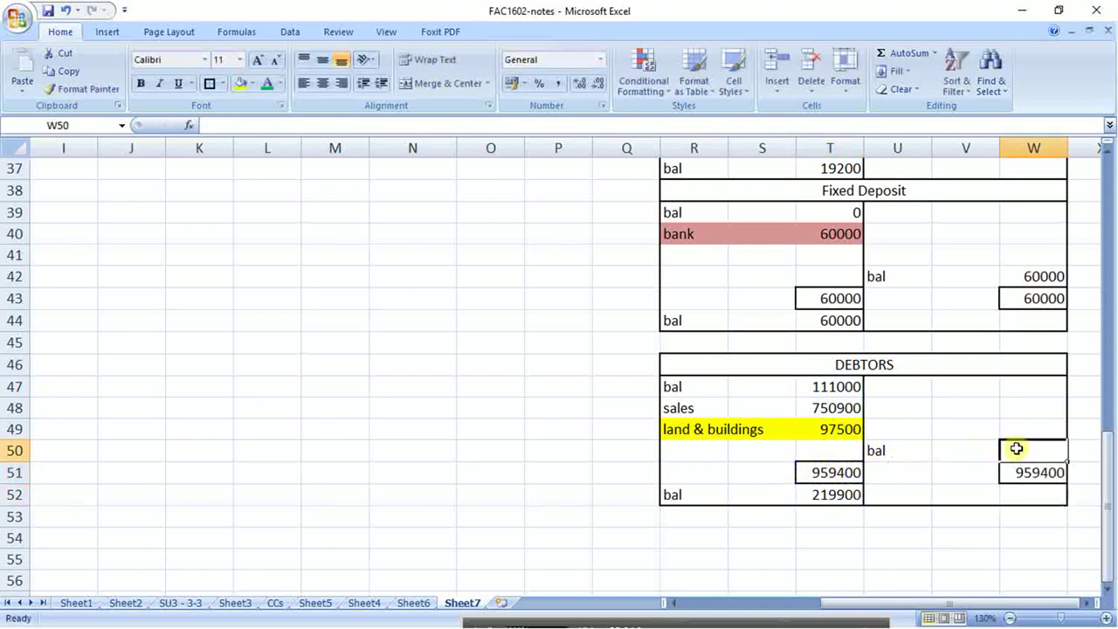
text(=)
click(851, 495)
key(Return)
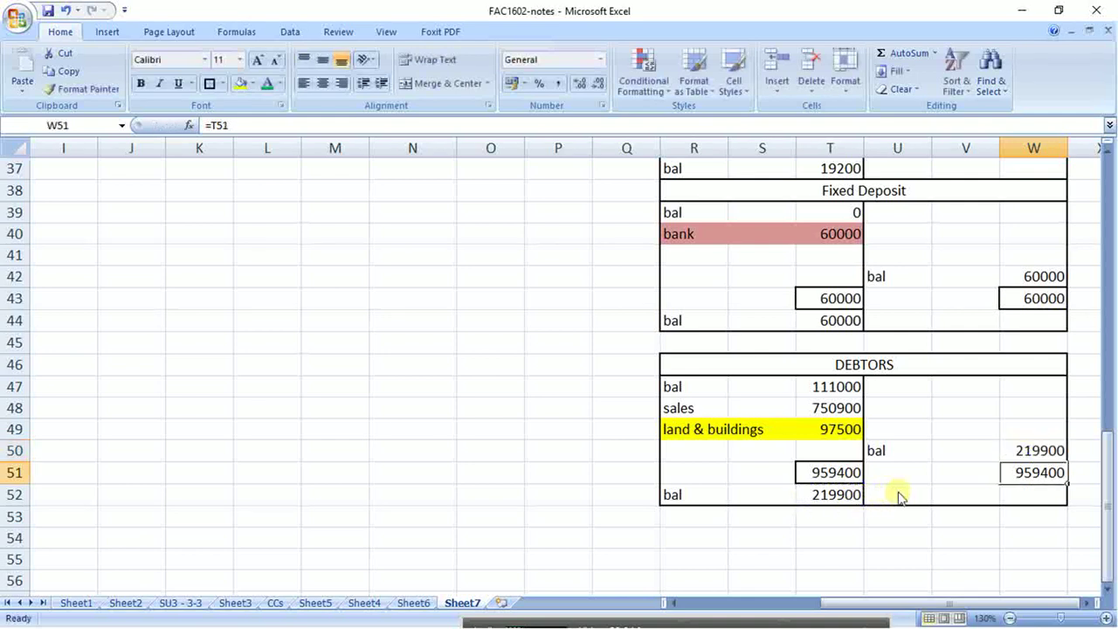
- Calculate the missing Debtors credit amount in W47 with =W51-W50
click(1015, 390)
text(=)
click(1029, 472)
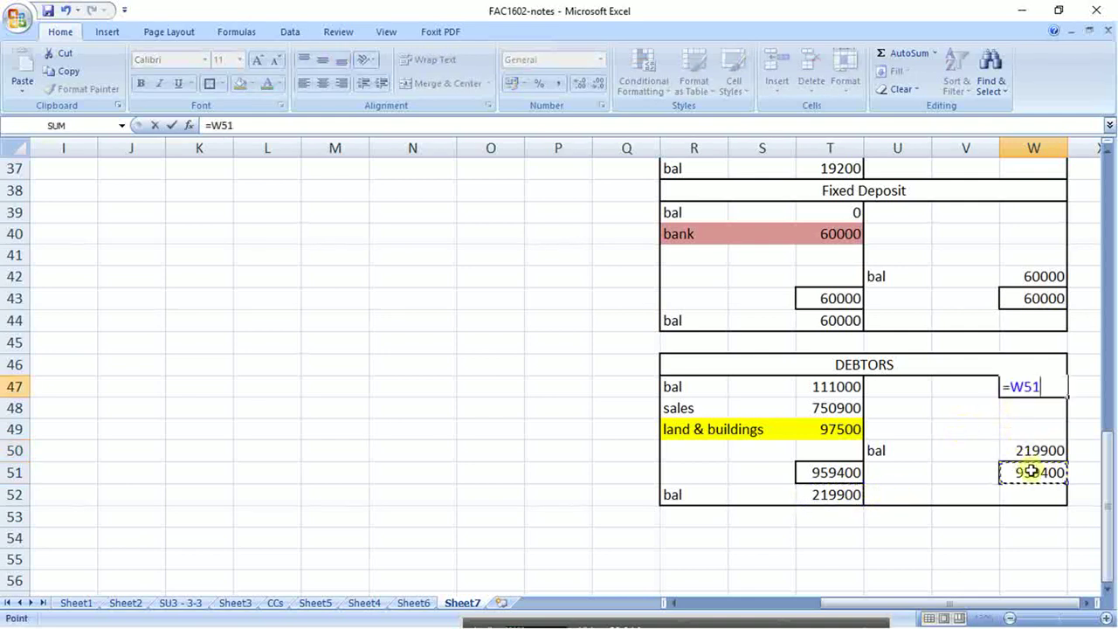
text(-)
click(1031, 449)
key(Return)
- Fill U47:W47 with light green and label the entry "bank" in U47
drag(887, 386, 1031, 386)
click(251, 83)
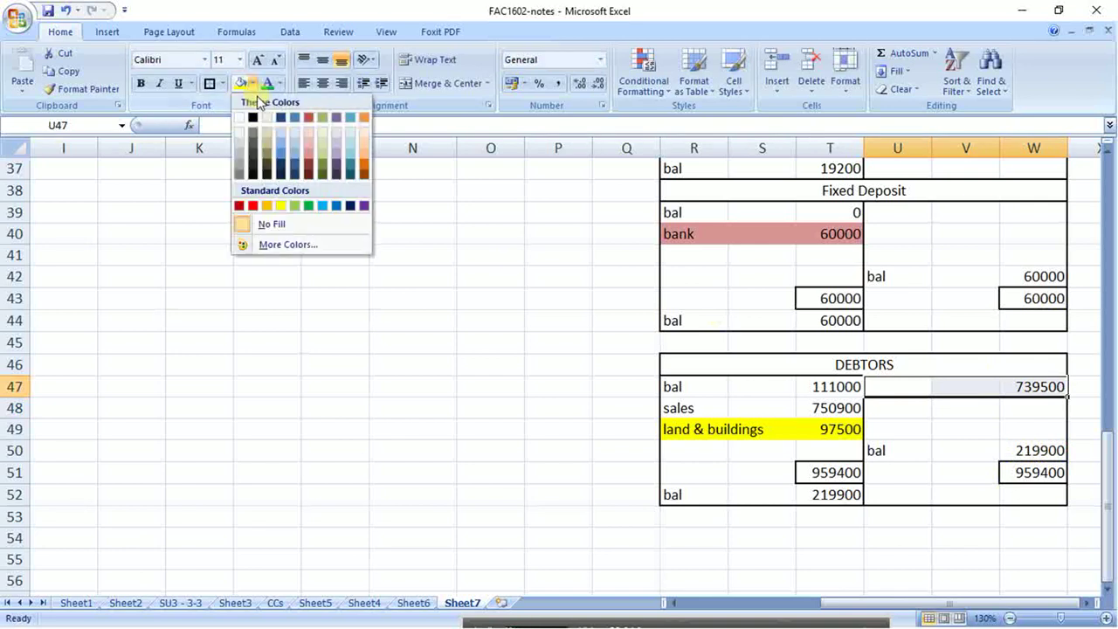
click(299, 207)
click(904, 393)
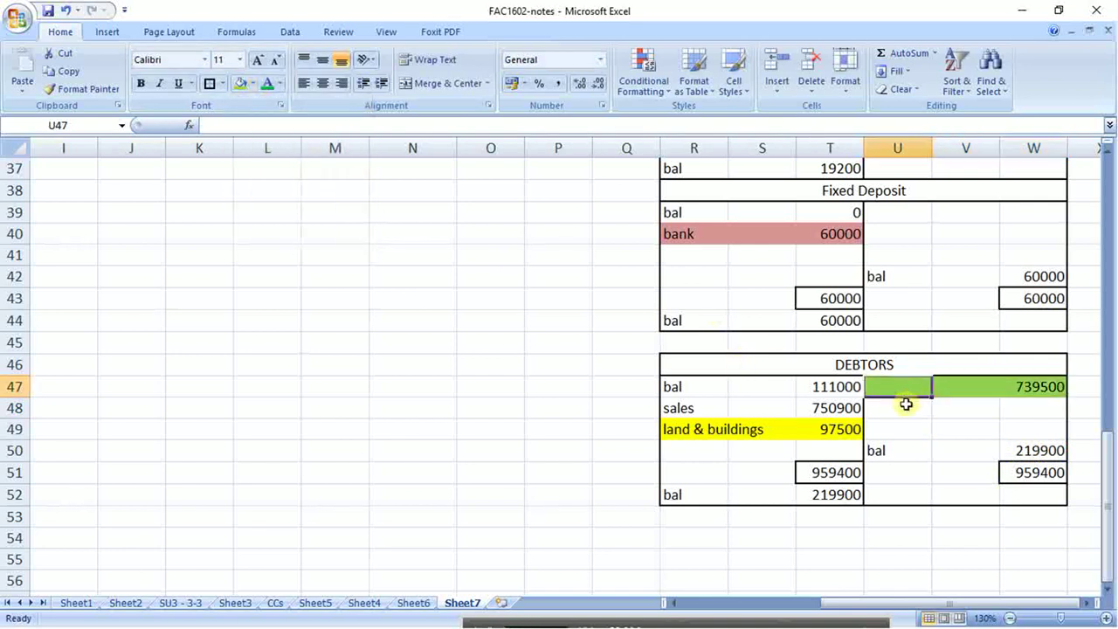
text(bank)
key(Return)
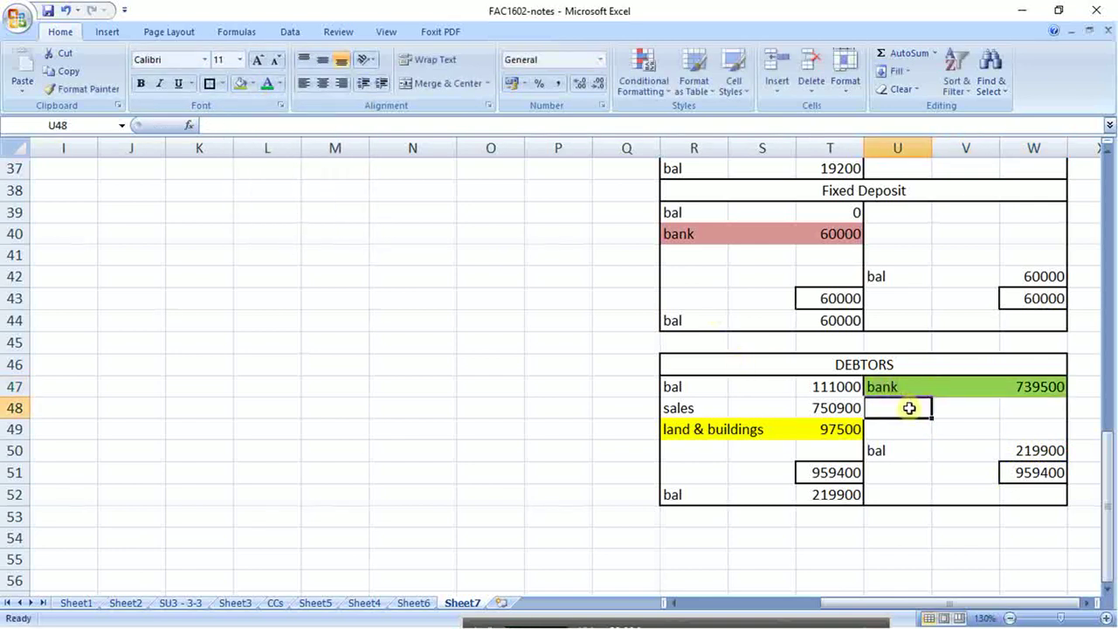
- Enter "debtors 739500" in B6 under Cash receipts from customers, based on the Debtors account's bank entry
click(900, 385)
drag(899, 385, 1048, 387)
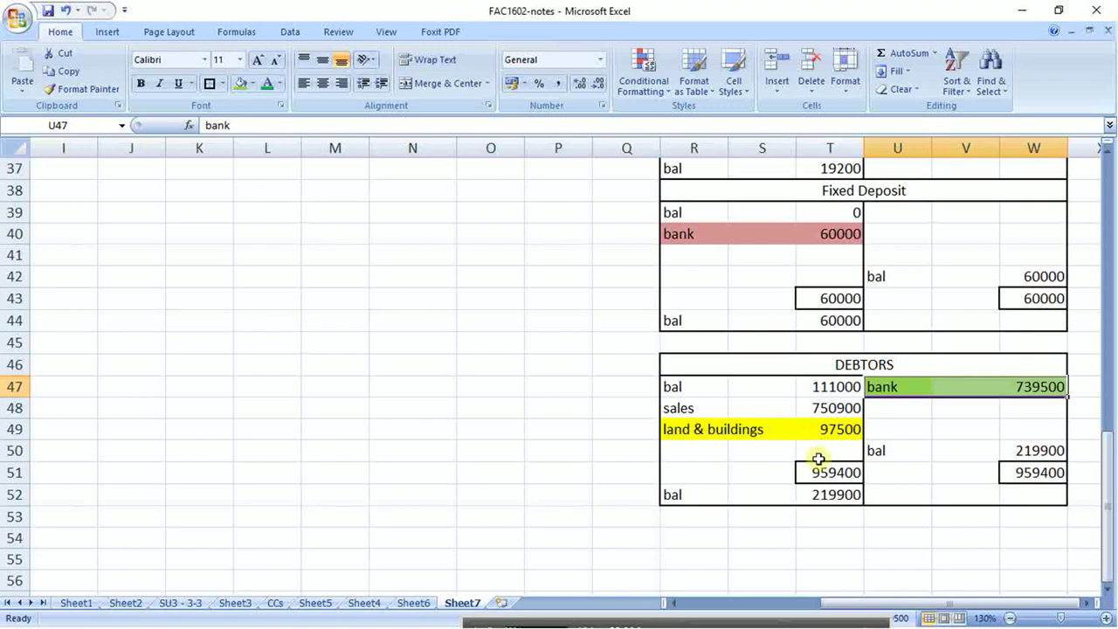
scroll(599, 457, up, 12)
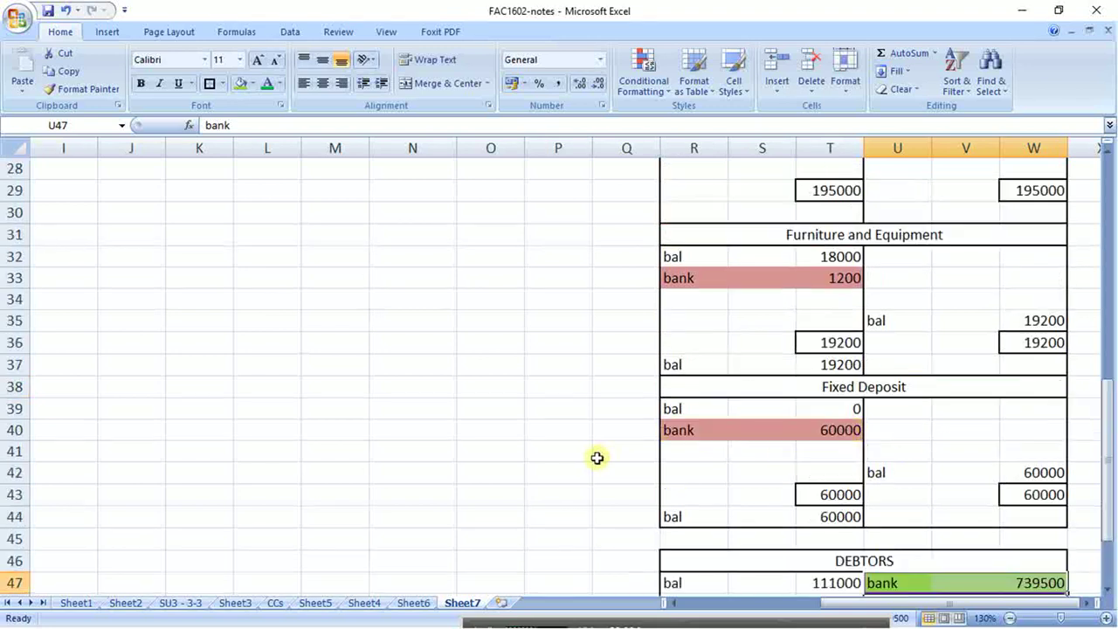
drag(713, 603, 704, 603)
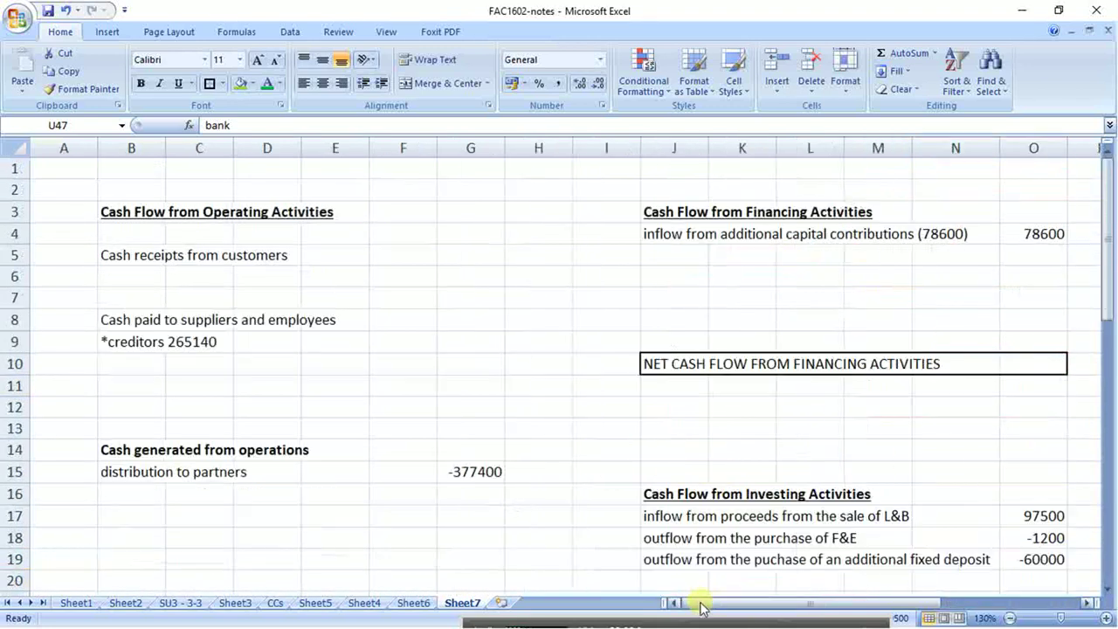
click(120, 273)
text(d)
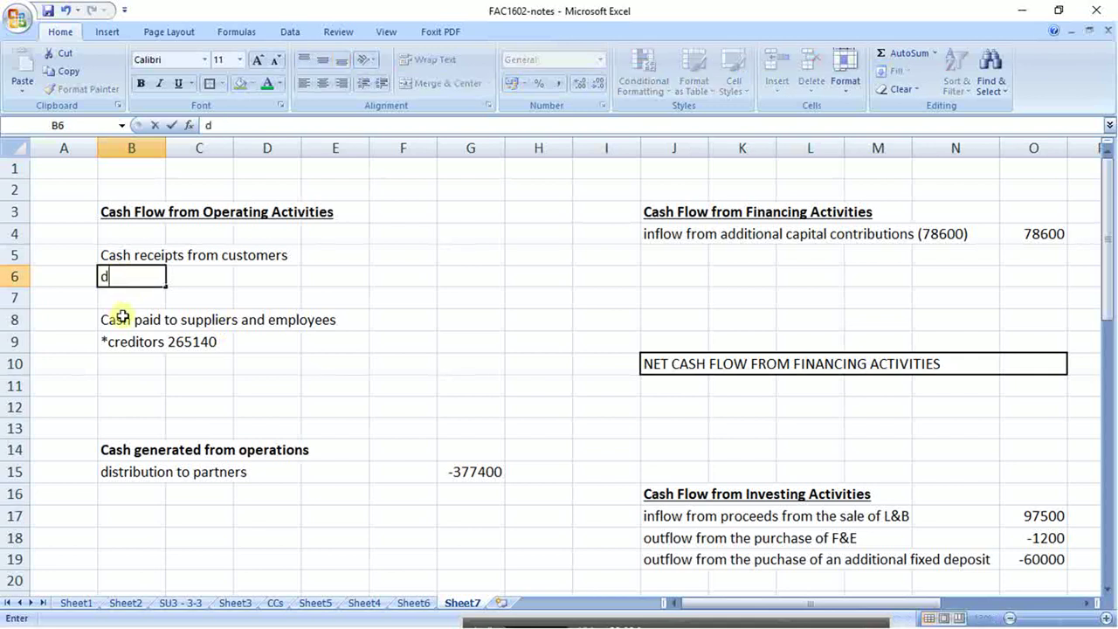
text(ebtors)
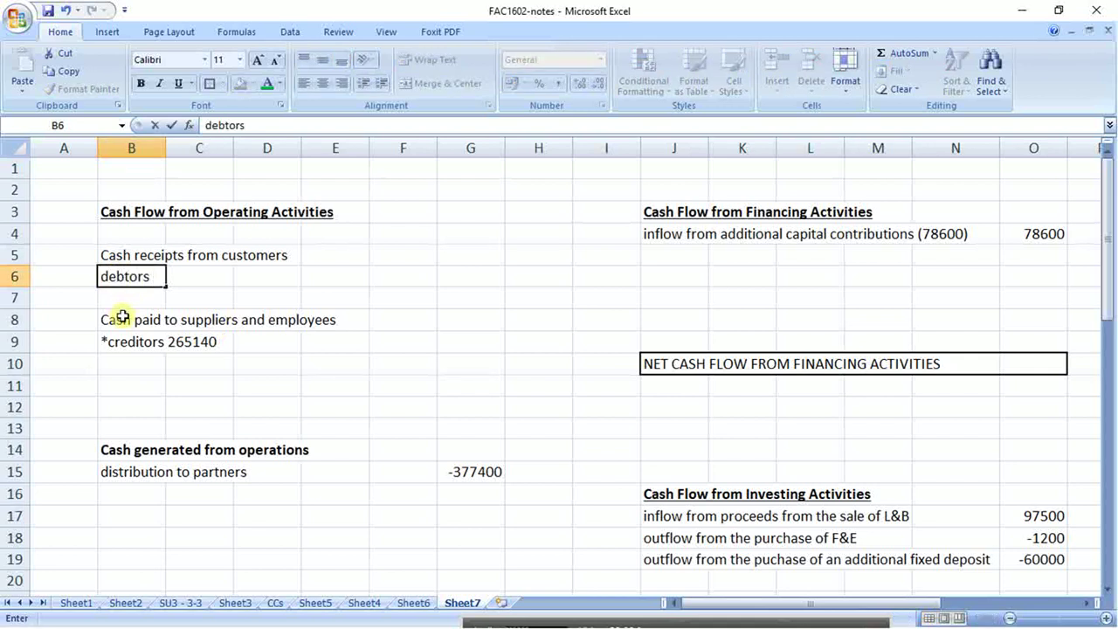
text( 739500)
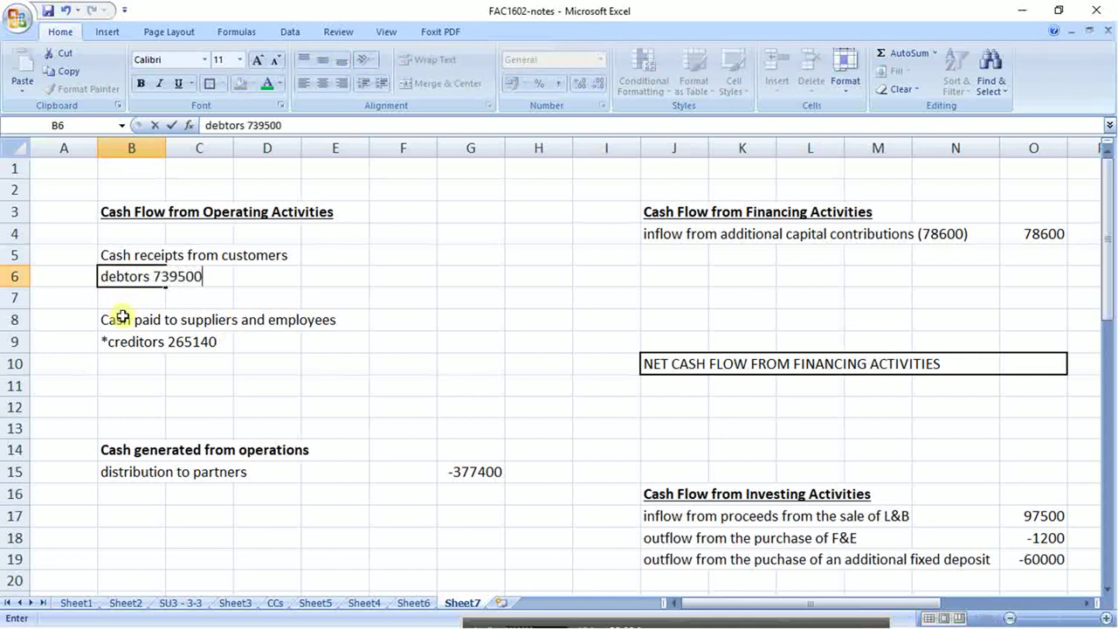
key(Return)
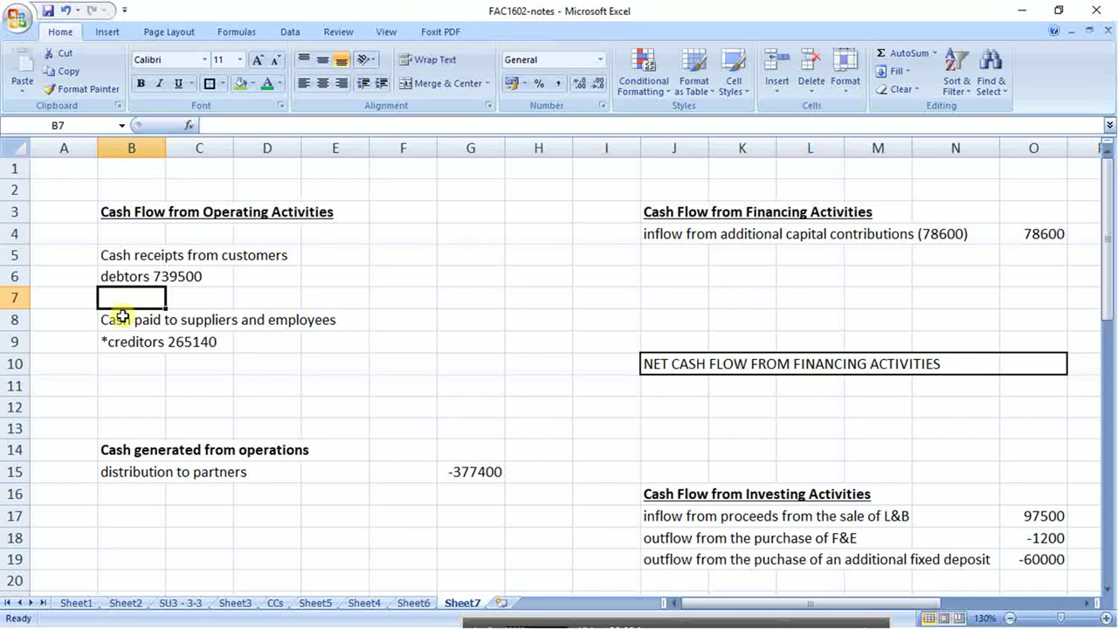
- Return from the cash flow statement to the Debtors T-account in the ledger area
click(139, 275)
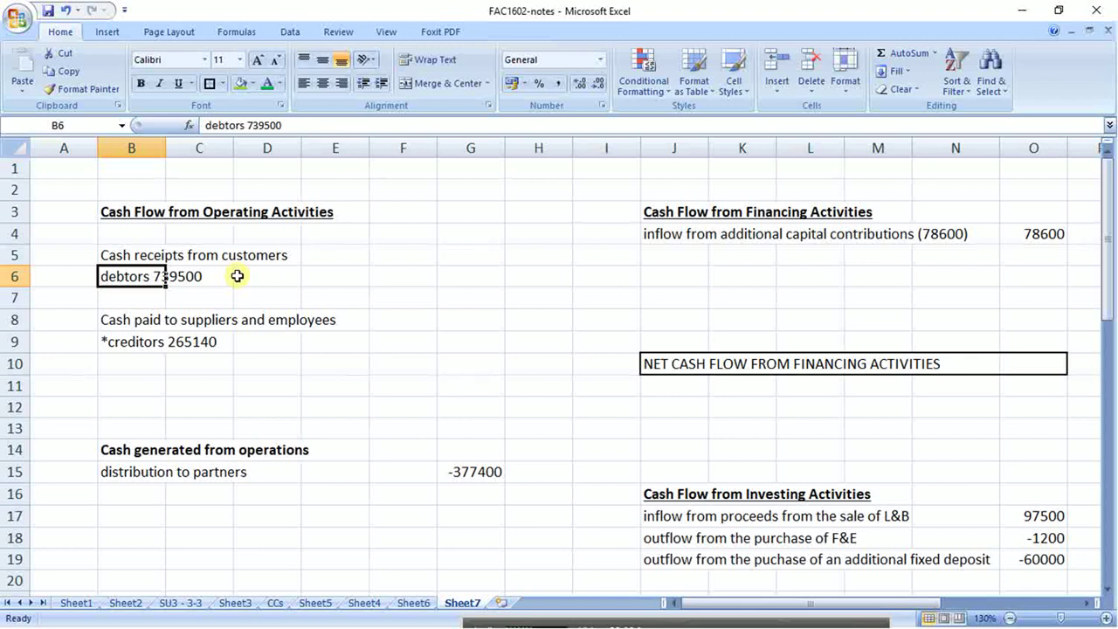
scroll(593, 444, down, 5)
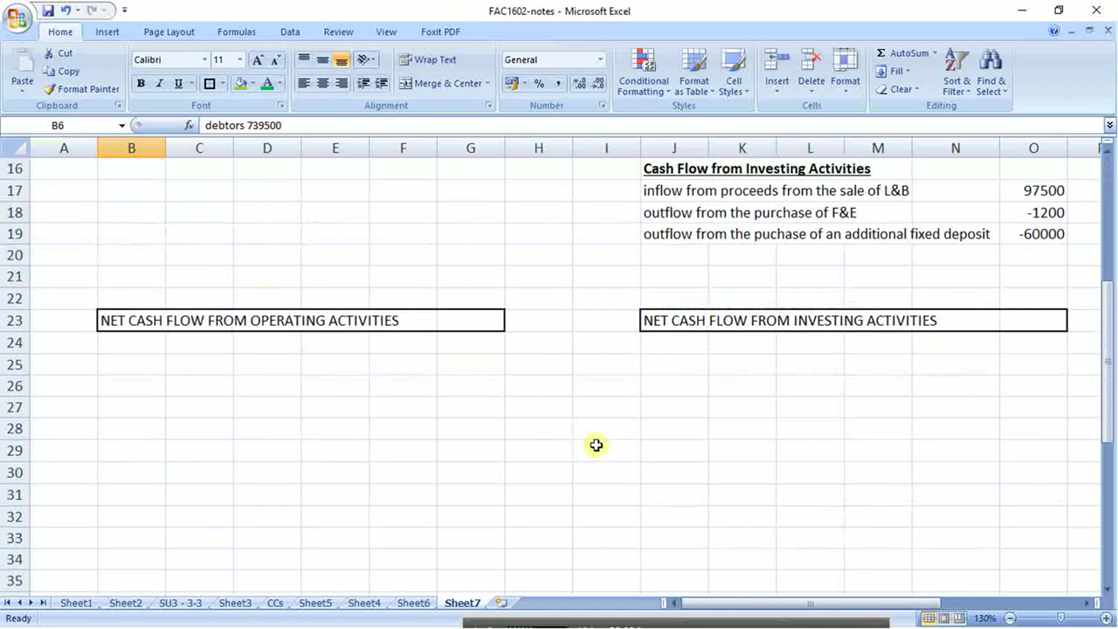
scroll(596, 445, down, 2)
drag(738, 601, 891, 606)
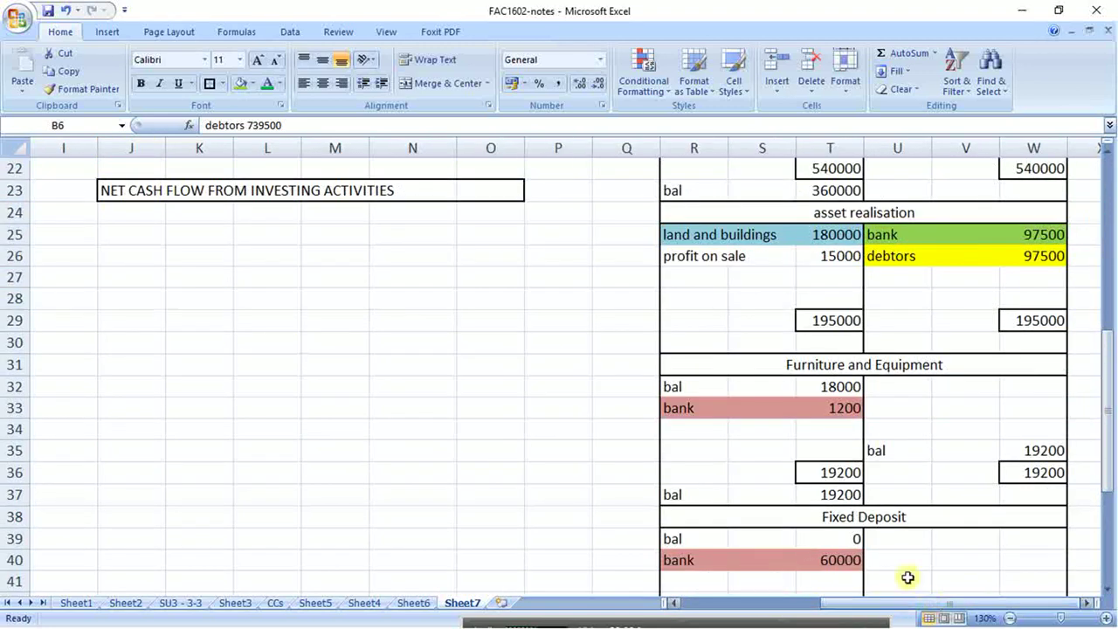
scroll(873, 541, down, 6)
scroll(769, 377, up, 1)
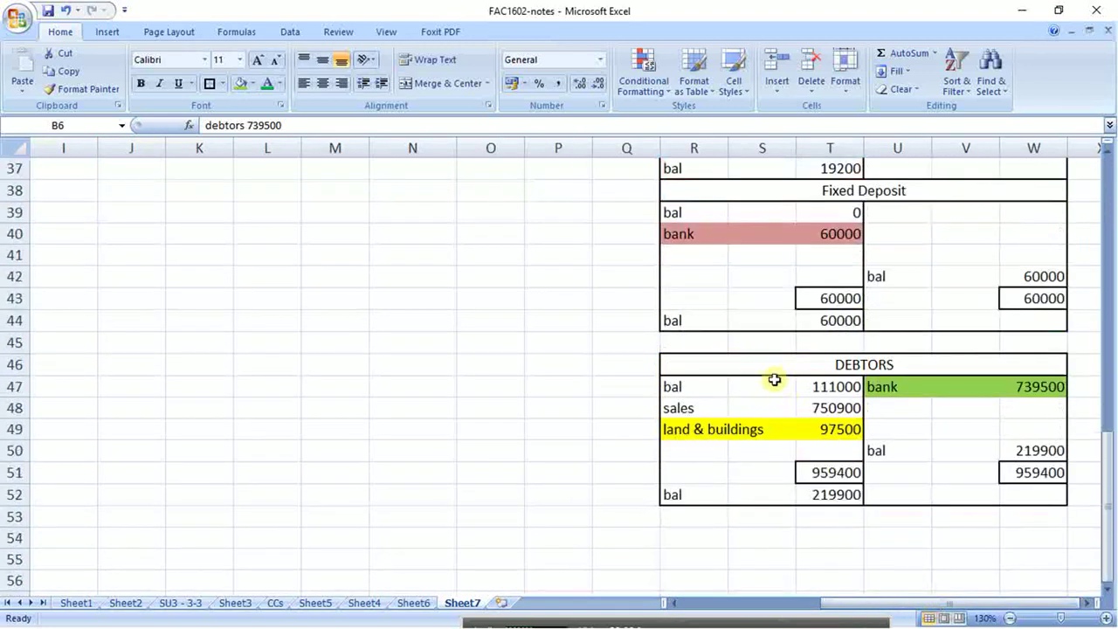
drag(722, 198, 739, 321)
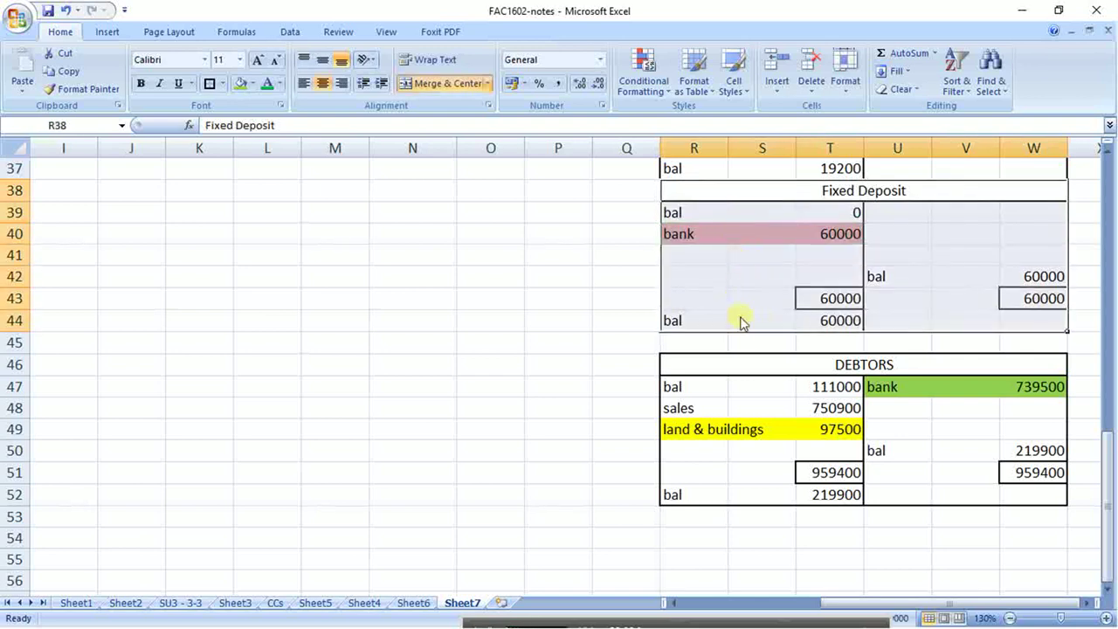
key(ctrl+c)
scroll(742, 447, down, 2)
click(707, 392)
text(v)
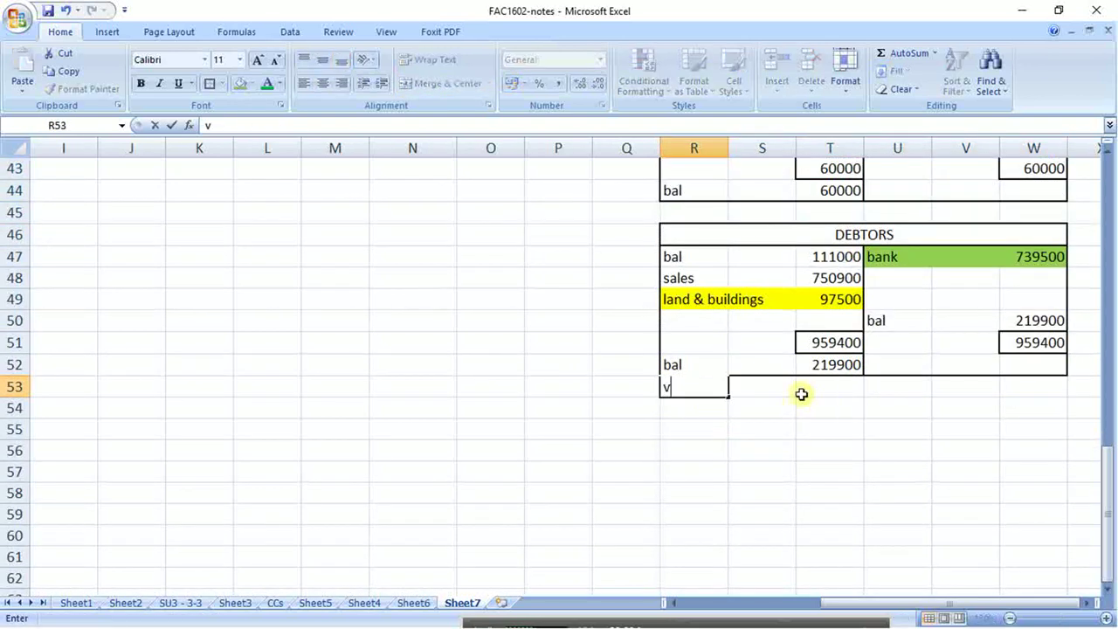
scroll(772, 344, up, 1)
scroll(709, 228, up, 1)
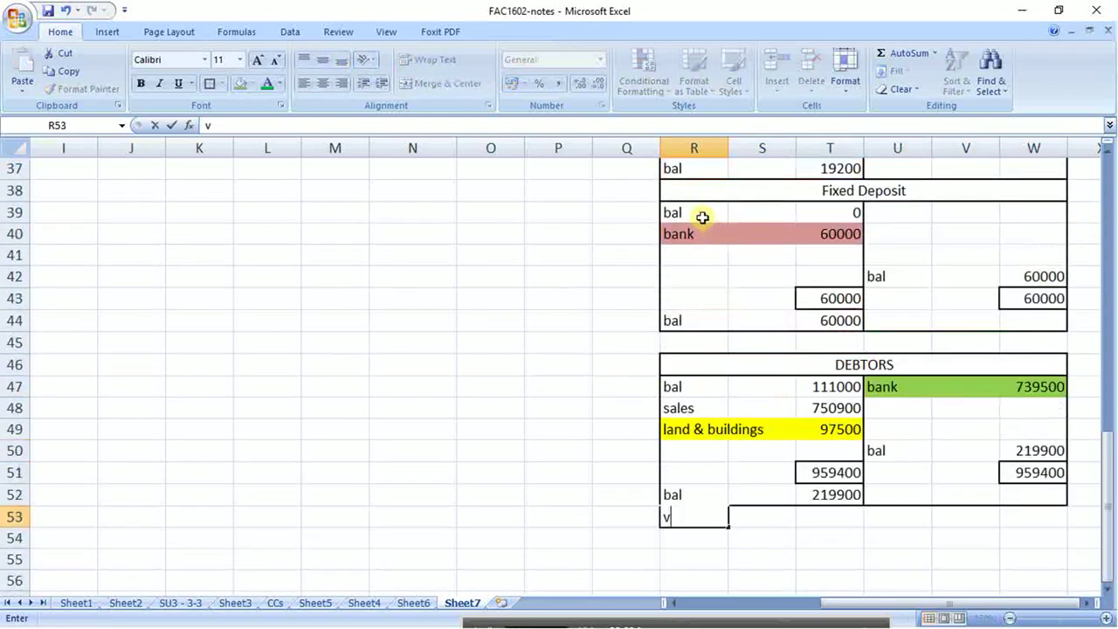
- Copy the Fixed Deposit T-account, R38:W44, and paste it directly below the Debtors account, starting at R53
drag(707, 200, 709, 321)
key(ctrl+c)
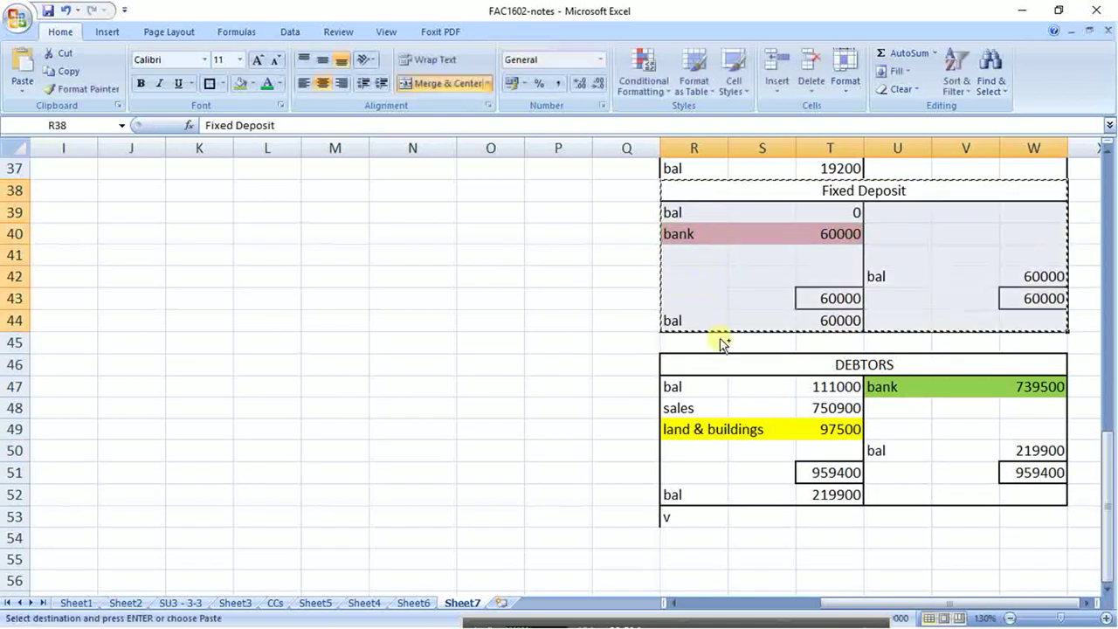
scroll(716, 367, down, 1)
click(669, 451)
key(ctrl+v)
scroll(725, 469, down, 1)
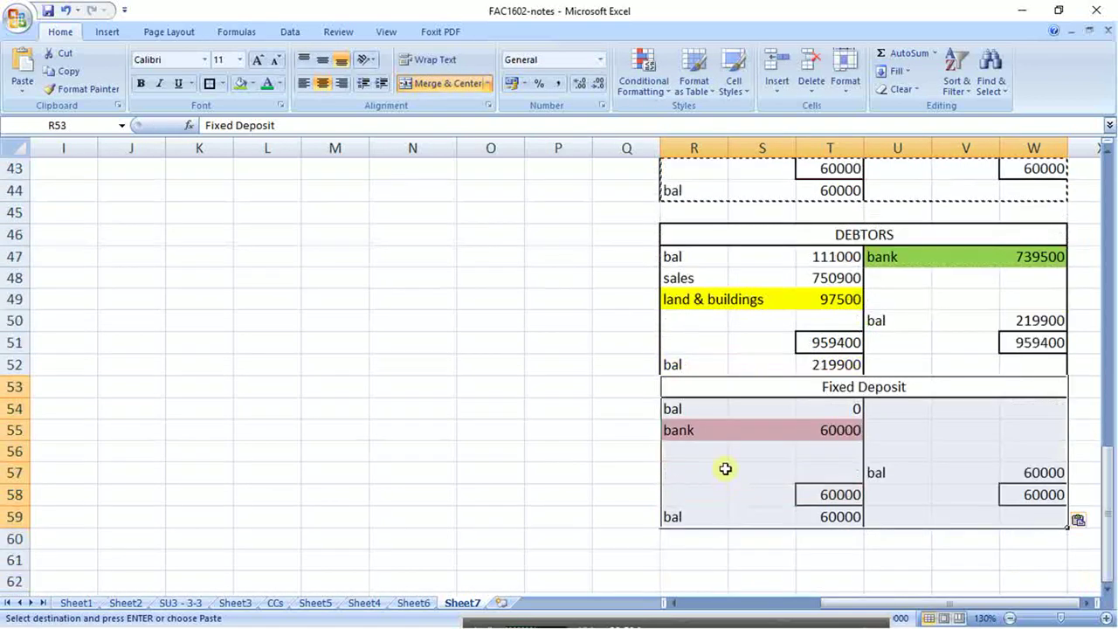
- Retitle the copied T-account in row 53 as "Accrued Rent Income"
click(811, 386)
text(Accr)
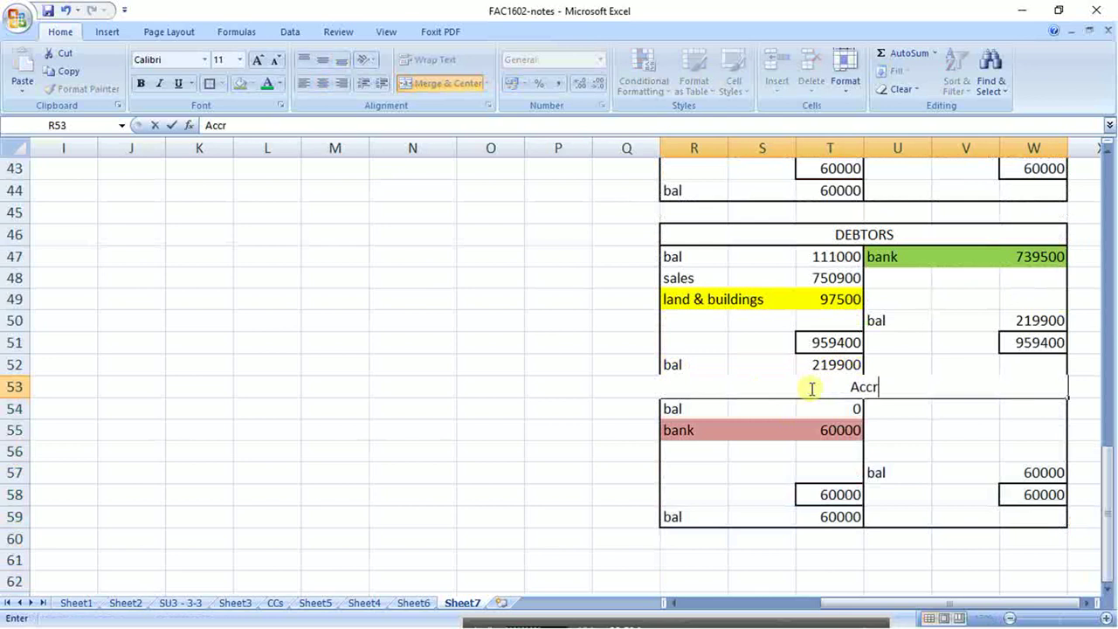
text(ued Rent Icome)
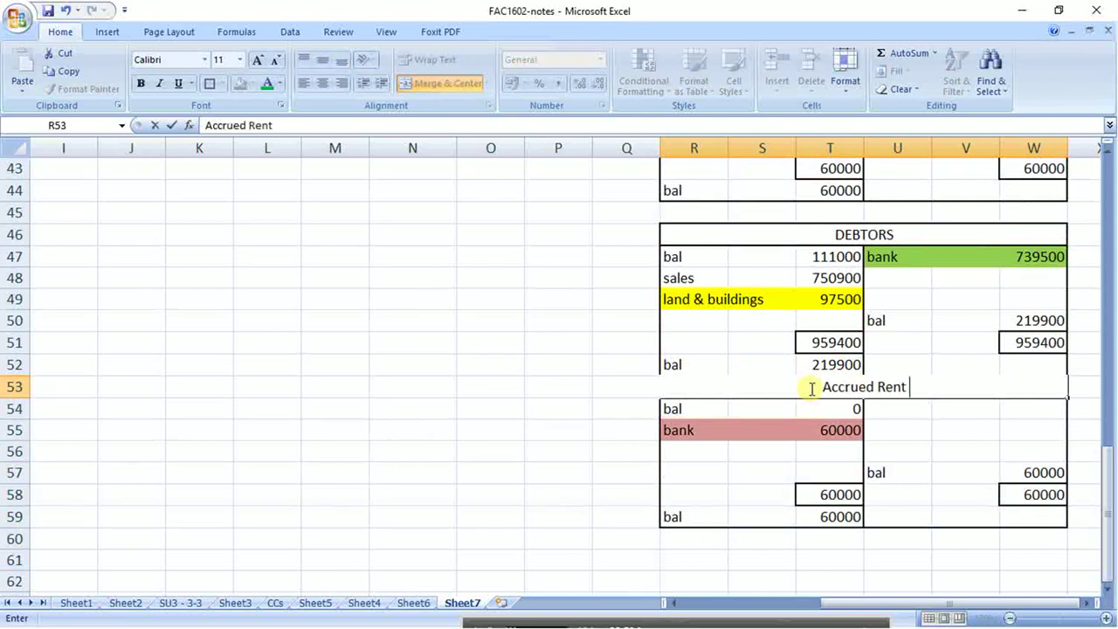
key(BackSpace)
key(BackSpace)
key(BackSpace)
key(BackSpace)
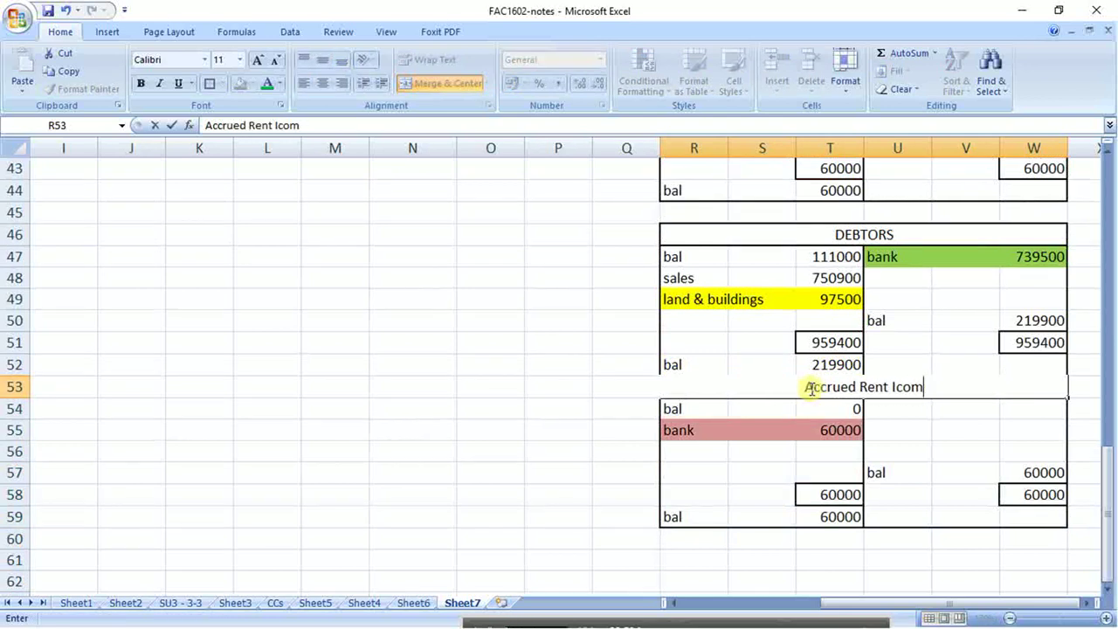
text(ncome)
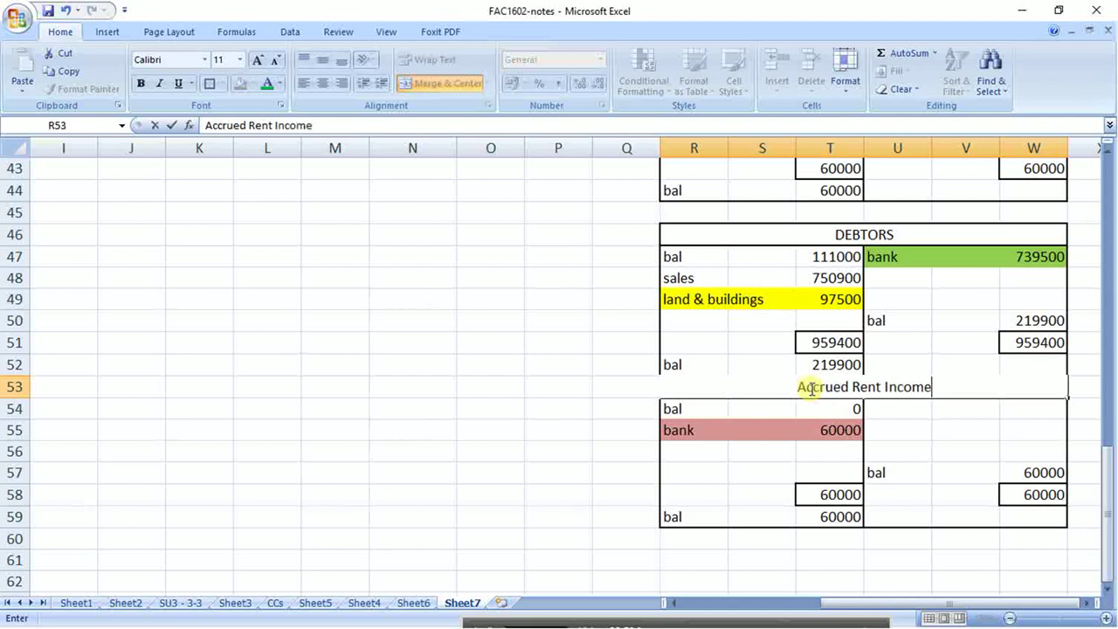
key(Return)
- Clear the debit-side amounts in T54:T59 of the Accrued Rent Income account
scroll(766, 409, down, 1)
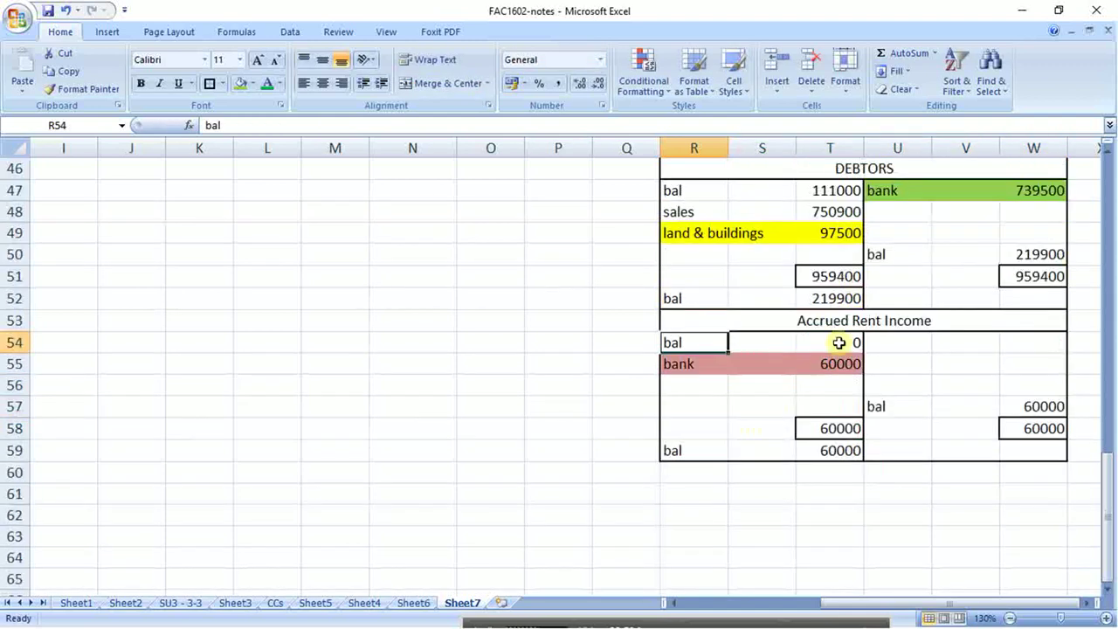
drag(803, 342, 834, 449)
key(Delete)
drag(686, 381, 799, 380)
click(693, 362)
text(v)
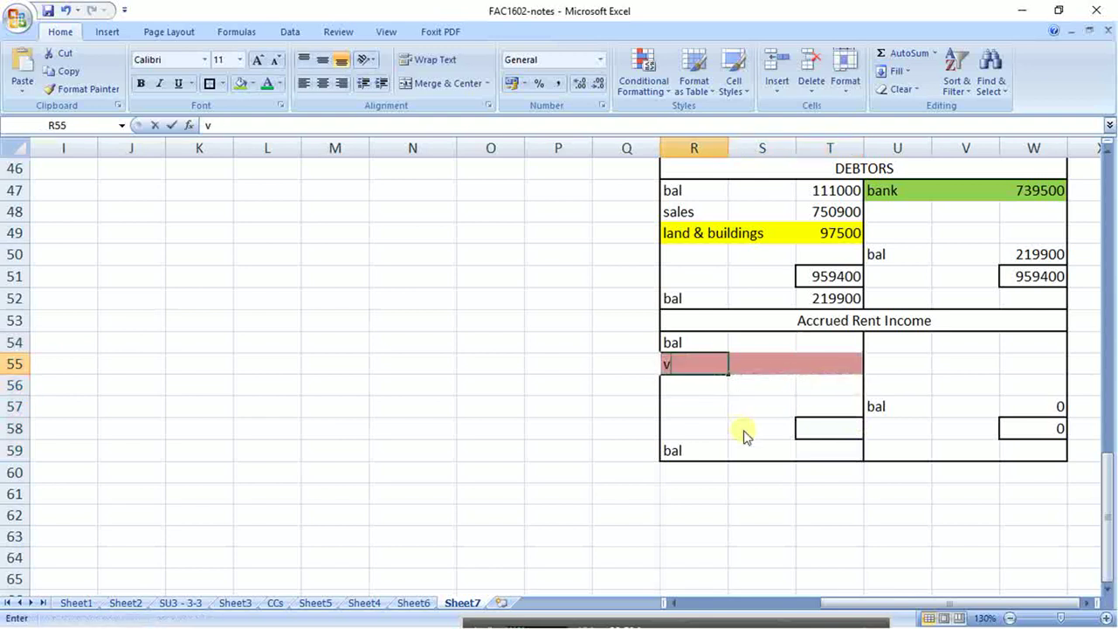
drag(681, 383, 809, 392)
click(727, 389)
drag(727, 389, 821, 390)
key(ctrl+c)
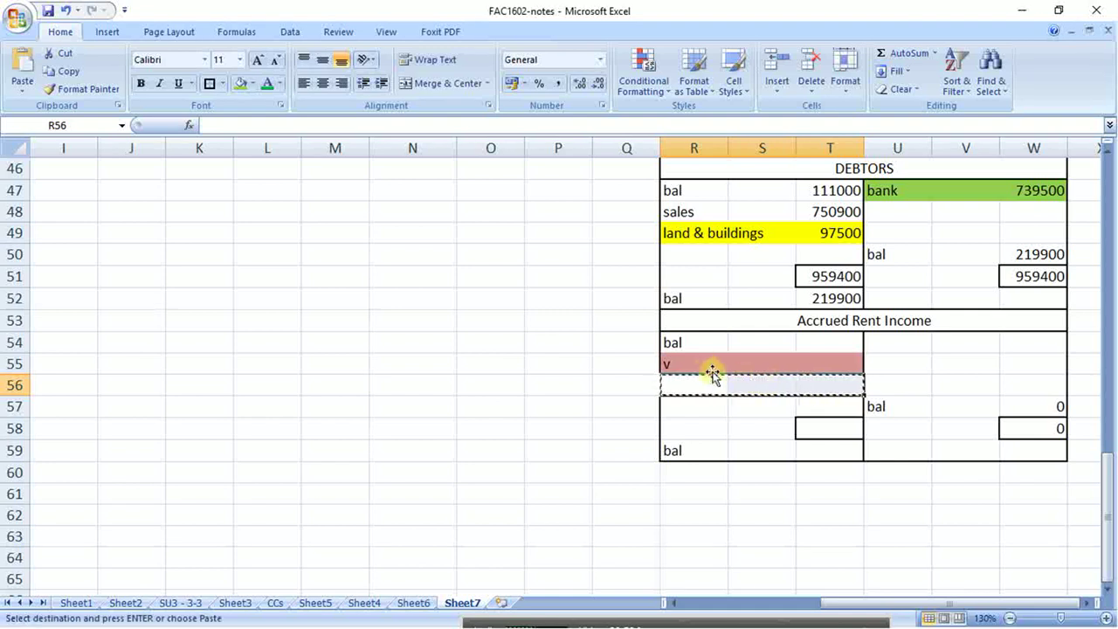
click(707, 363)
text(v)
- Copy the blank row R56:T56 over R55:T55 to remove the red bank entry from the Accrued Rent Income account
drag(698, 389, 825, 392)
key(ctrl+c)
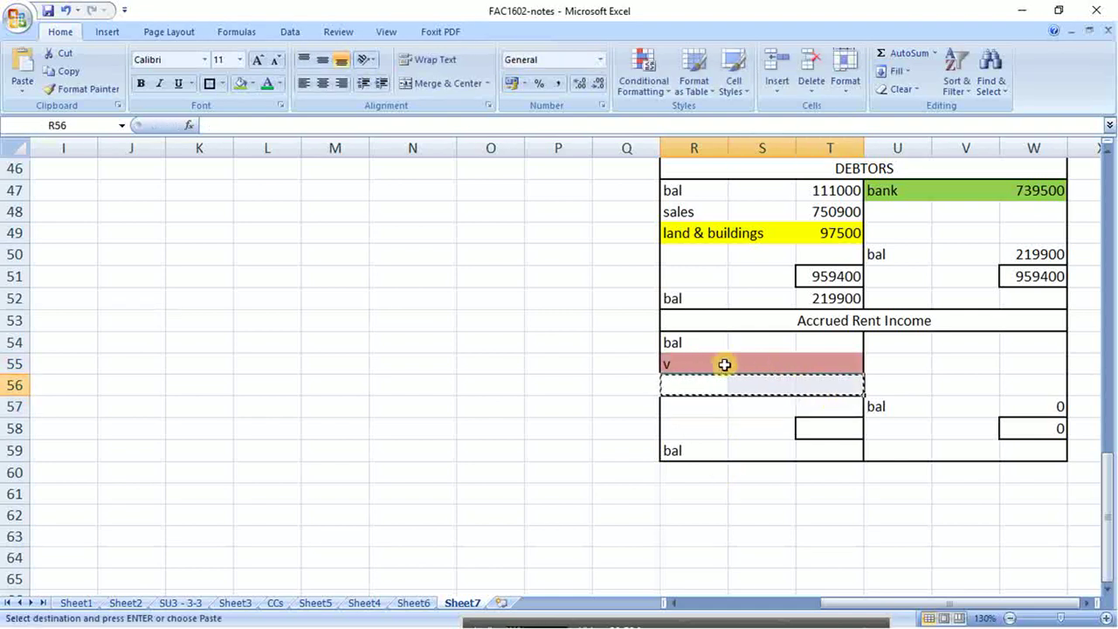
click(707, 364)
key(ctrl+v)
click(714, 470)
- Copy the Accrued Rent Income T-account, R53:W58, and paste it below, starting at R60
drag(704, 327, 721, 424)
key(ctrl+c)
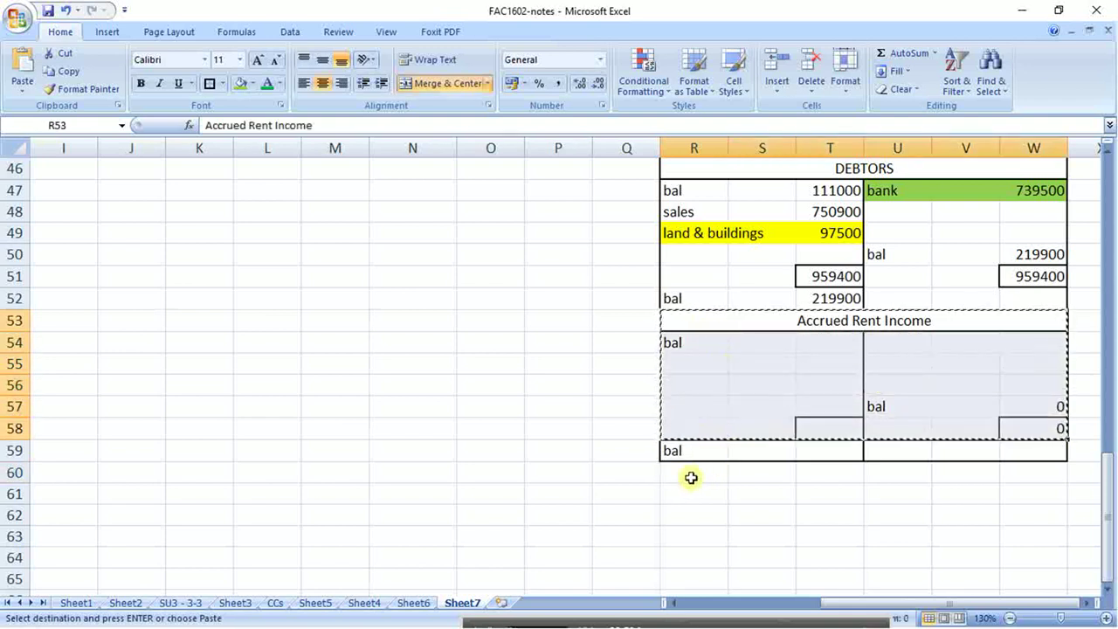
click(694, 472)
key(ctrl+v)
- Retitle the T-account in row 60 as "Rent Income" and clear its copied balance entries in rows 61 and 64
click(845, 475)
double_click(845, 475)
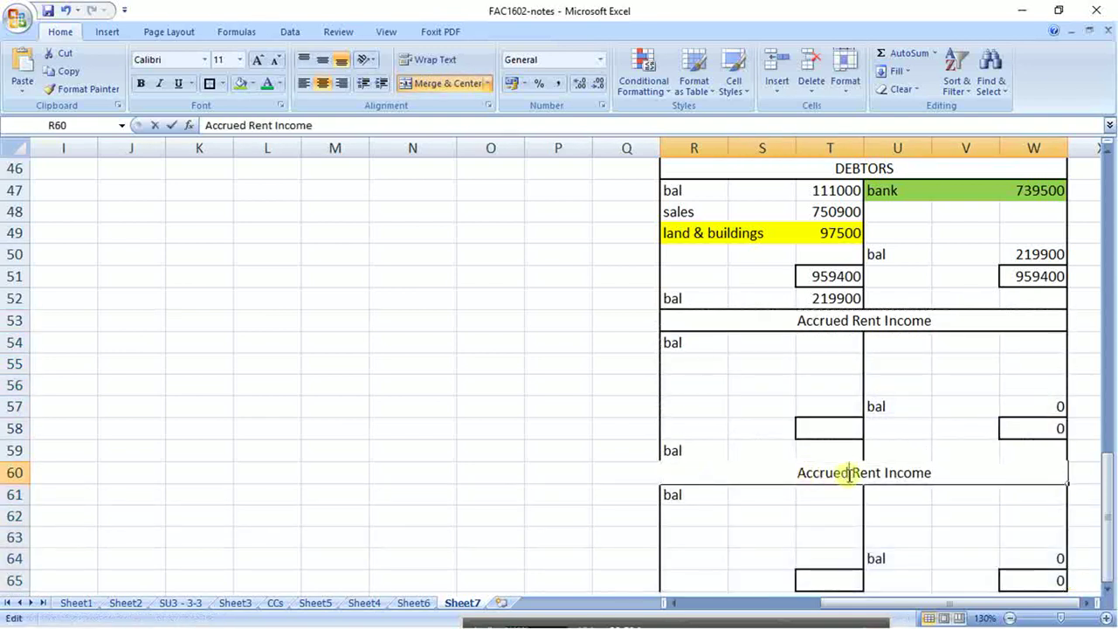
key(BackSpace)
key(BackSpace)
key(BackSpace)
key(BackSpace)
key(BackSpace)
key(BackSpace)
key(BackSpace)
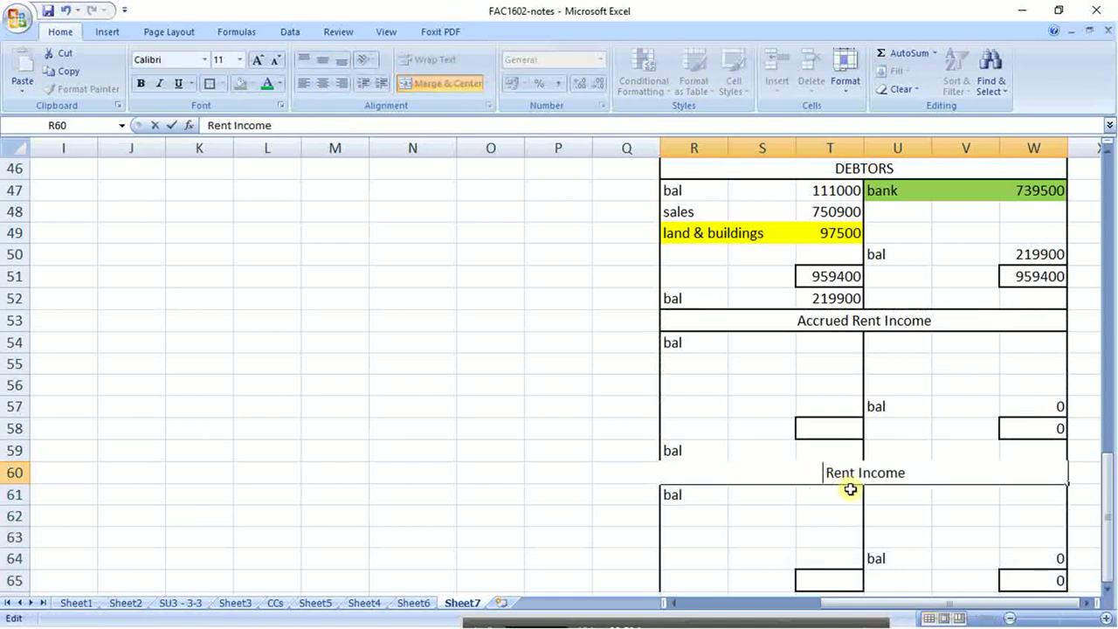
key(Return)
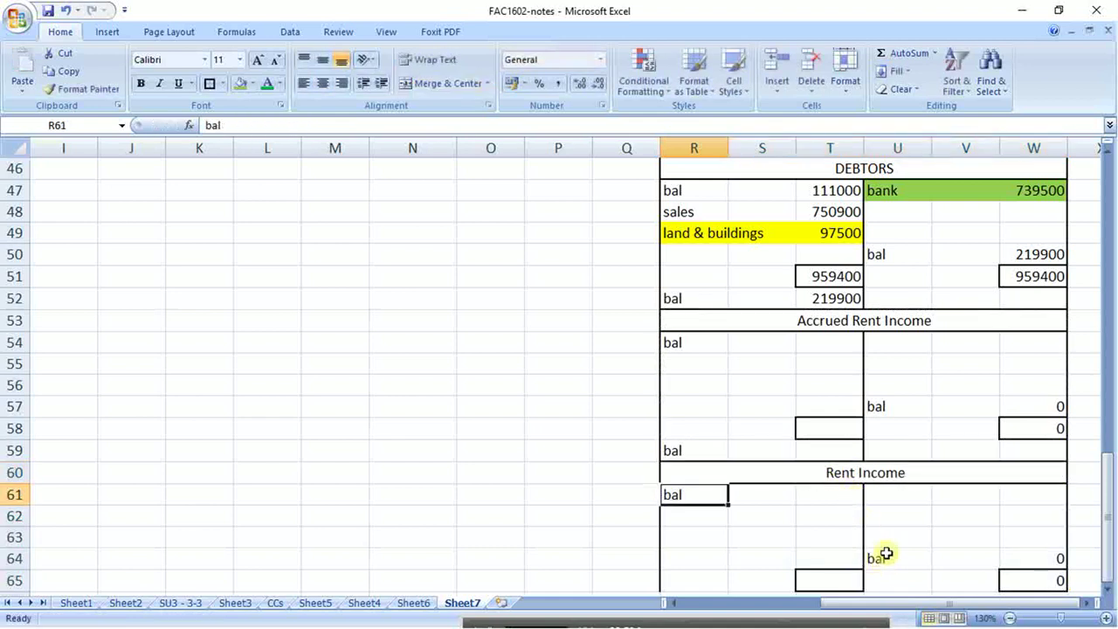
drag(876, 559, 728, 494)
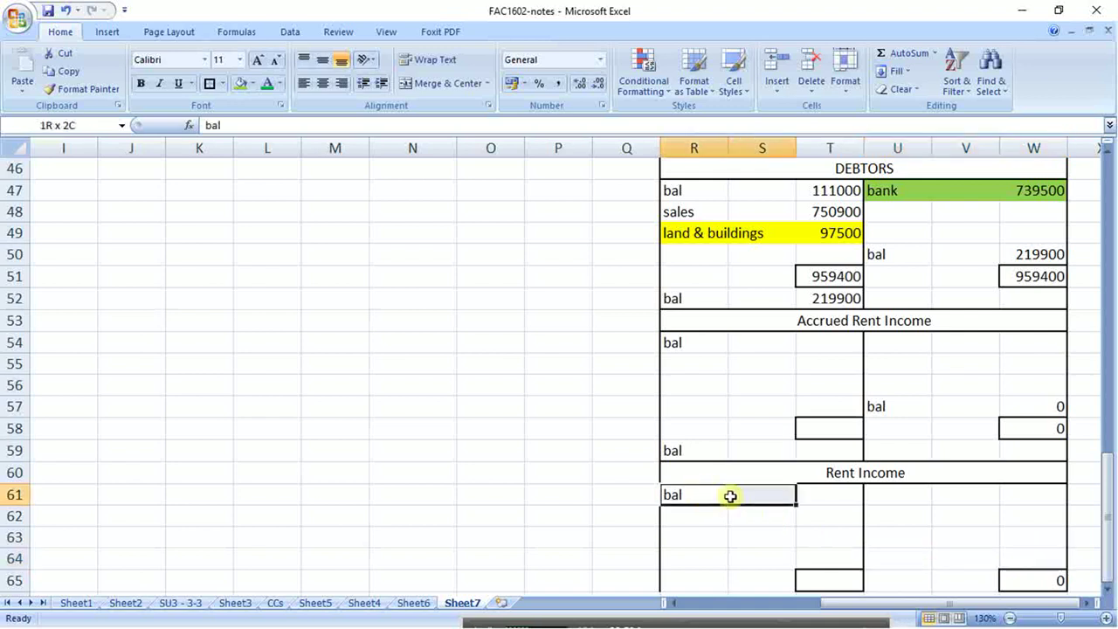
key(Delete)
- Enter the Accrued Rent Income account's opening balance of 1200 in T54 and its closing balance of 600 in T59
click(824, 343)
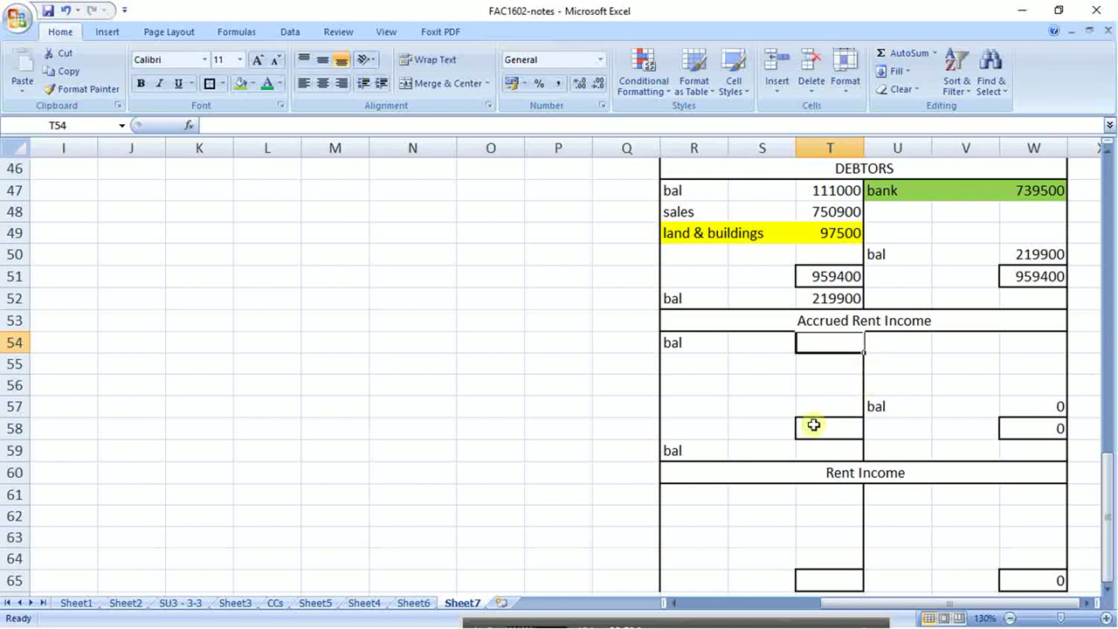
text(1200)
key(Return)
key(Return)
key(Return)
key(Return)
key(Return)
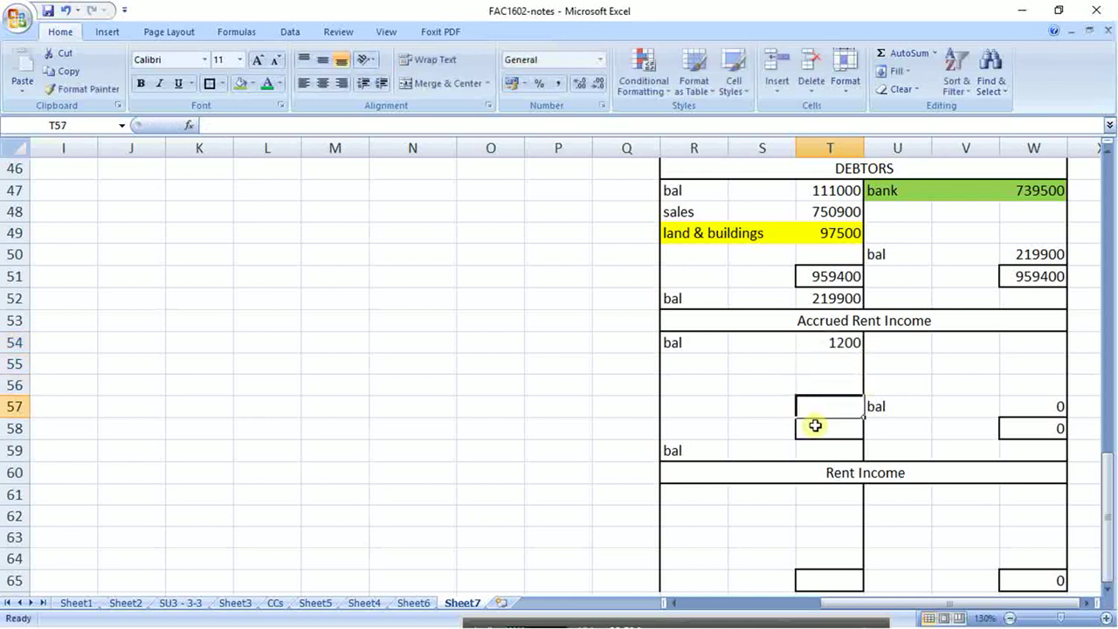
text(600)
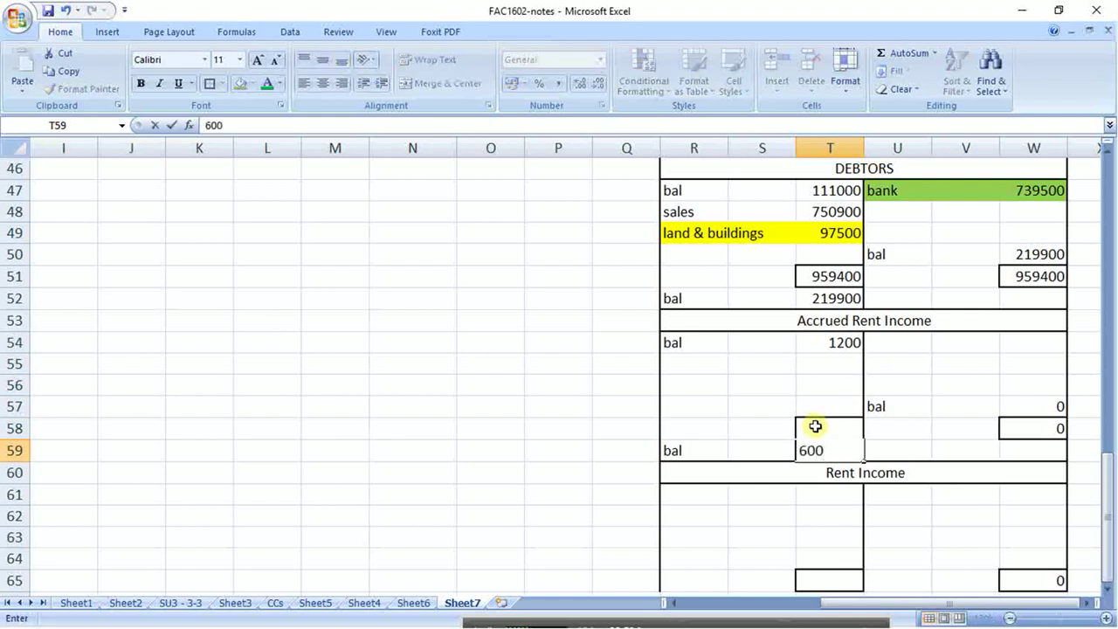
key(Return)
- Set the credit-side balance of the Accrued Rent Income account in W57 to 600
key(Up)
key(Up)
key(Up)
key(Up)
key(Right)
key(Right)
key(Right)
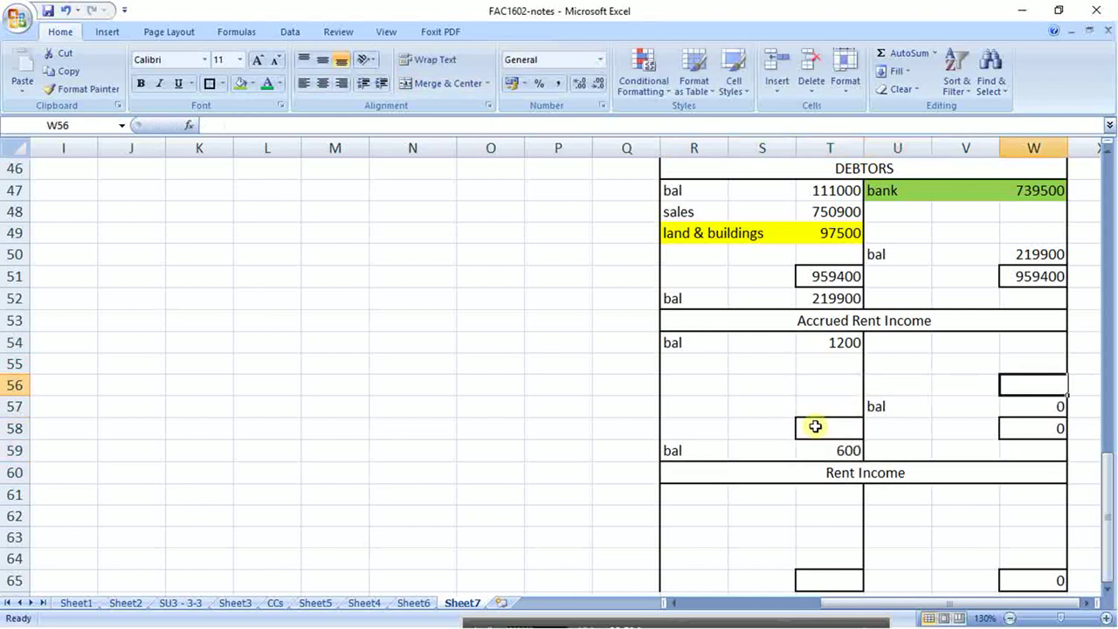
key(Down)
text(6)
key(Return)
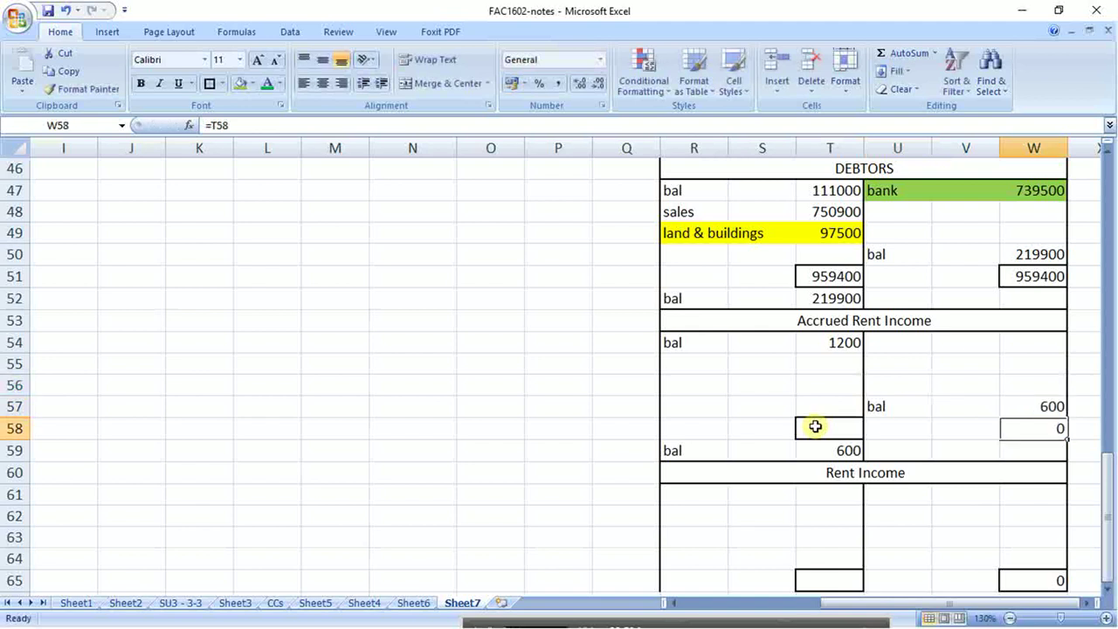
- Enter 1200 as the debit-side total of the Accrued Rent Income account in T58
key(Left)
key(Left)
key(Left)
text(120)
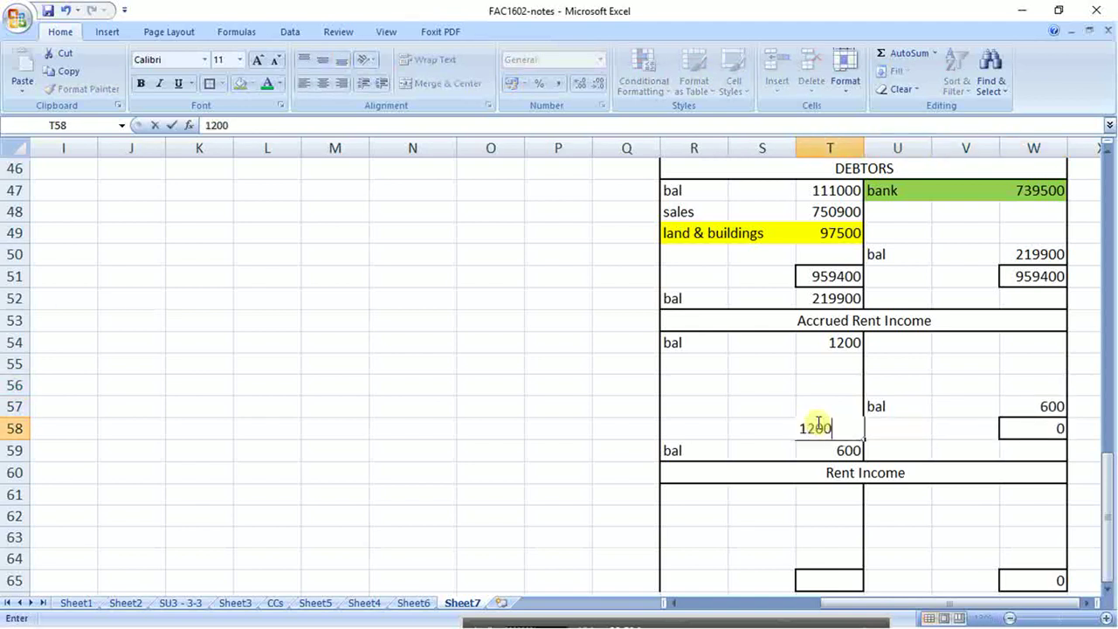
key(Return)
- Enter a credit of 600 in W54 of the Accrued Rent Income account and label it "rent income" in U54
key(Up)
key(Right)
key(Right)
key(Right)
key(Up)
key(Up)
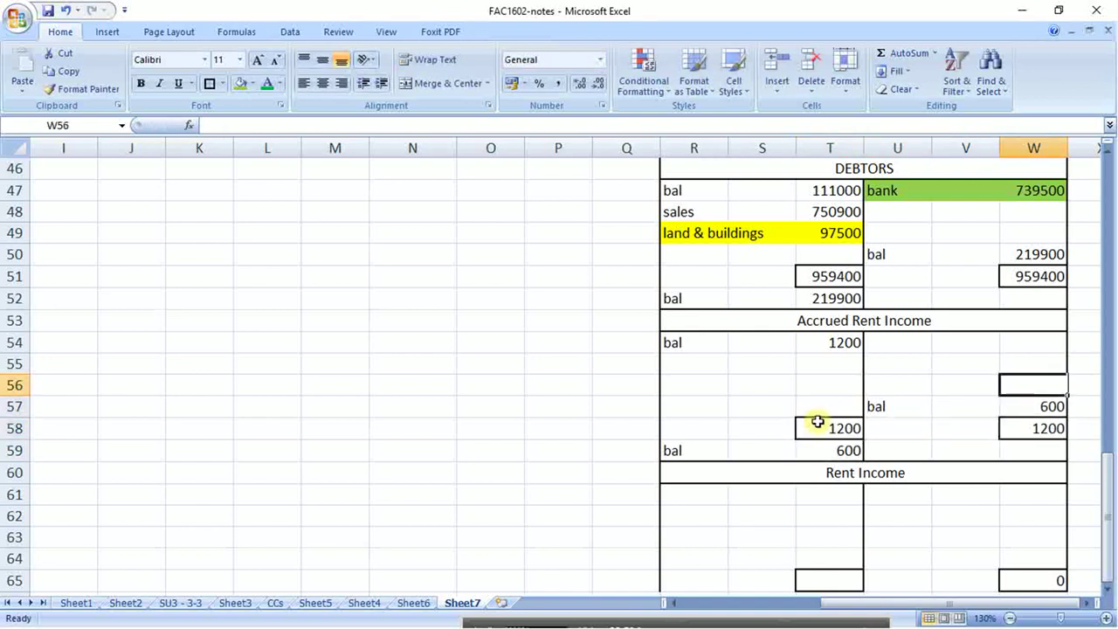
key(Up)
key(Up)
text(600)
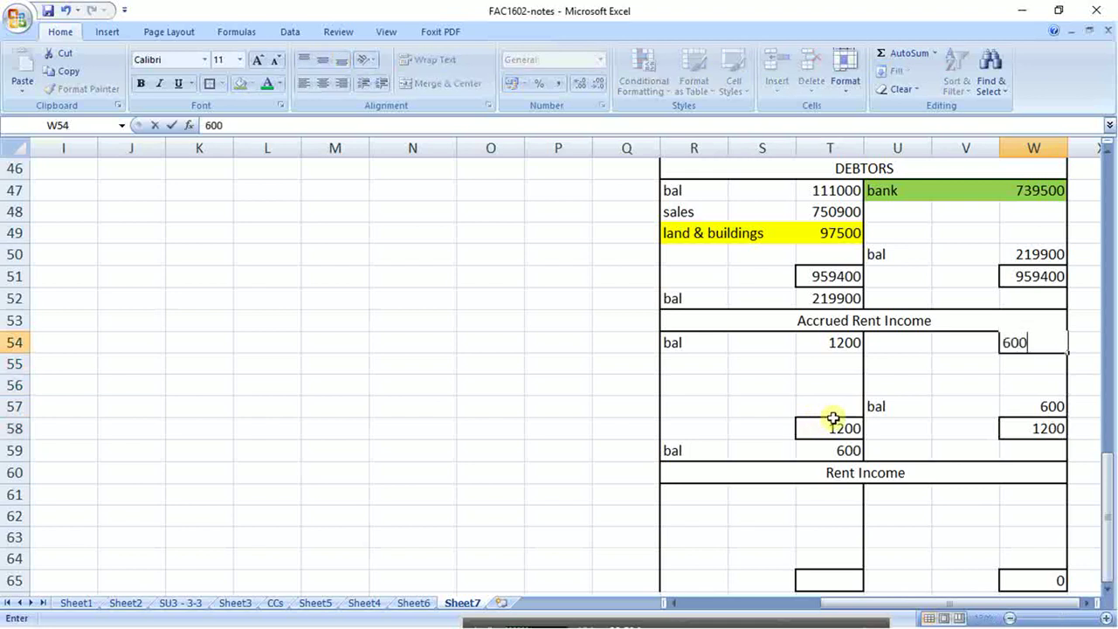
key(Left)
key(Left)
text(r)
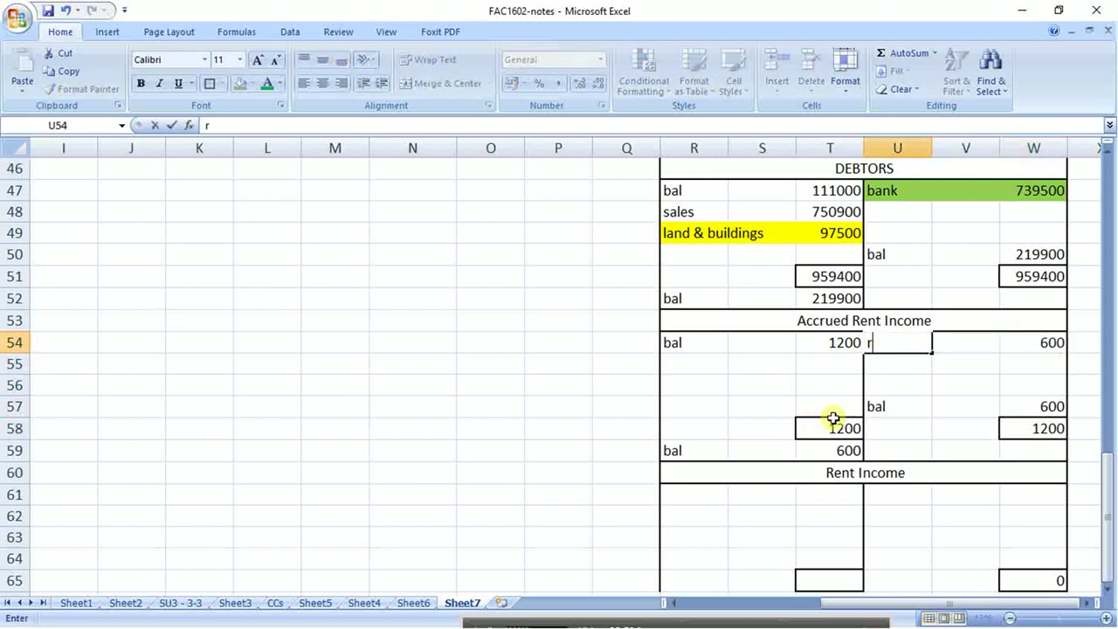
text(ent iincome)
key(BackSpace)
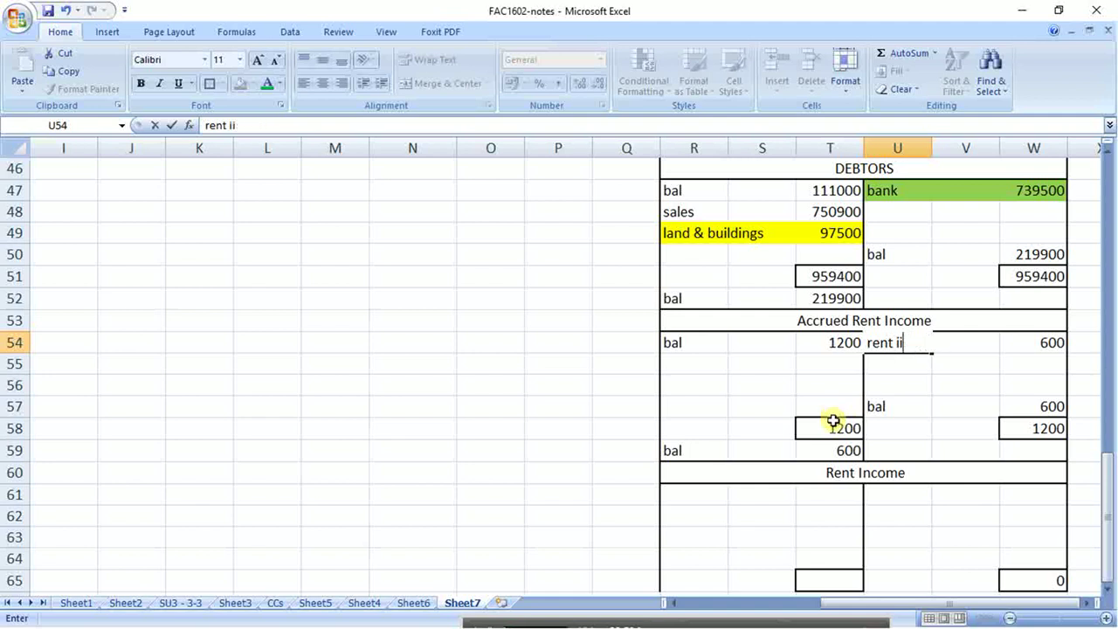
key(Return)
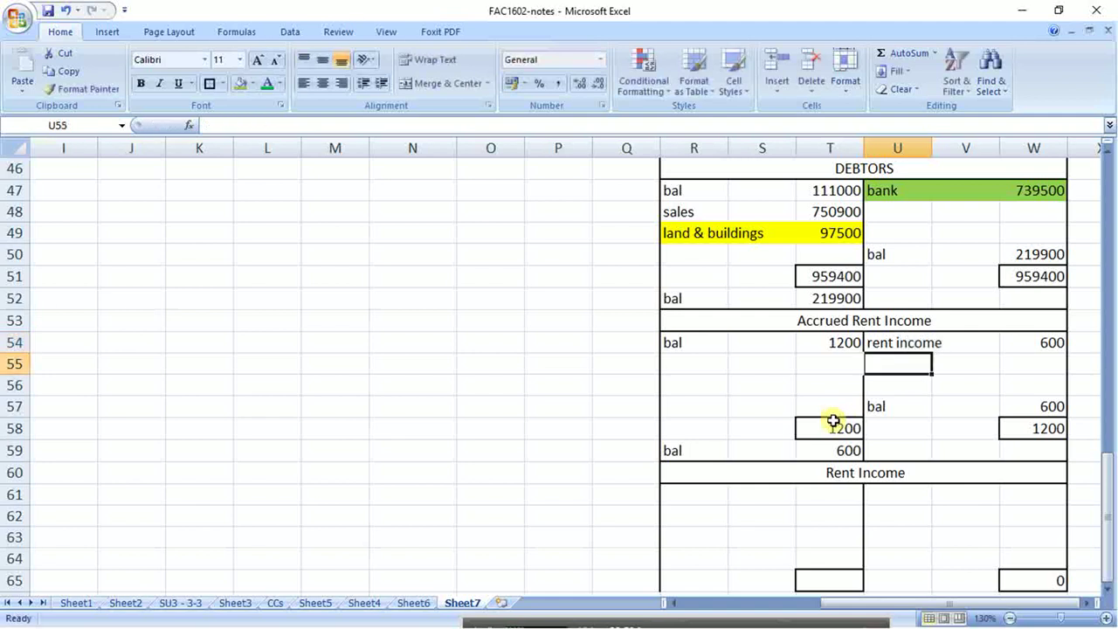
- Fill the rent income entry U54:W54 and the first debit row R61:T61 of the Rent Income account with the same blue
drag(912, 342, 1013, 342)
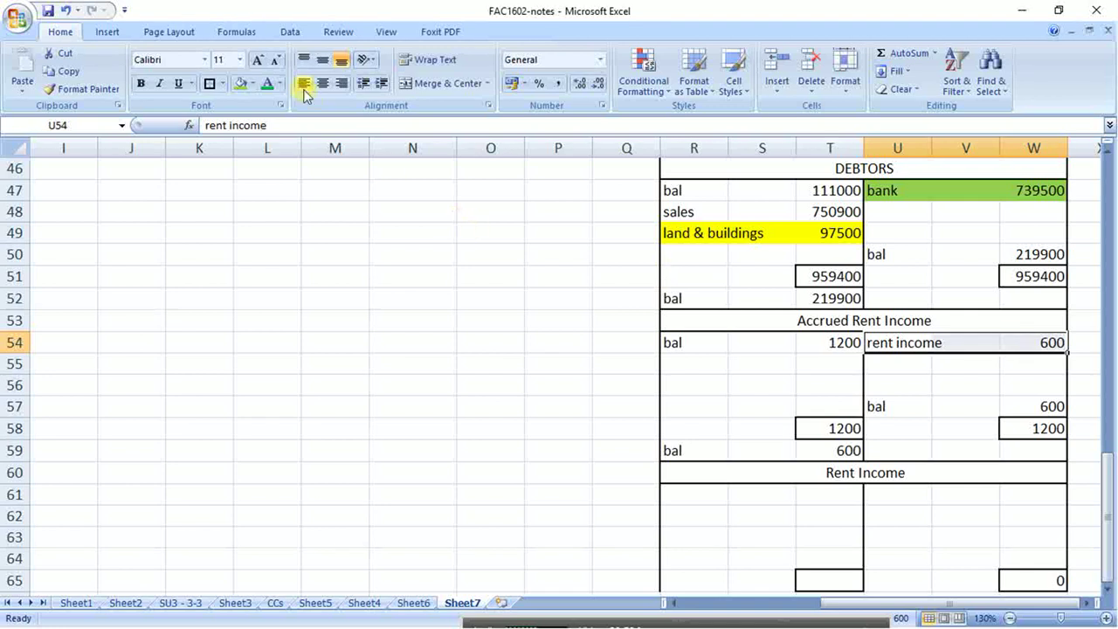
click(255, 84)
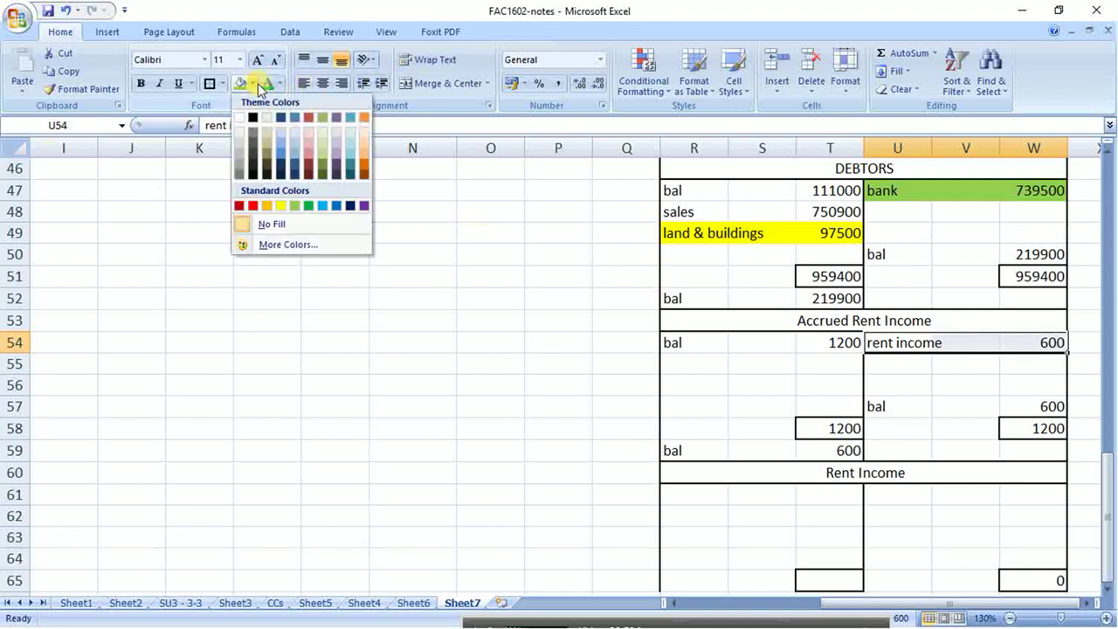
click(288, 153)
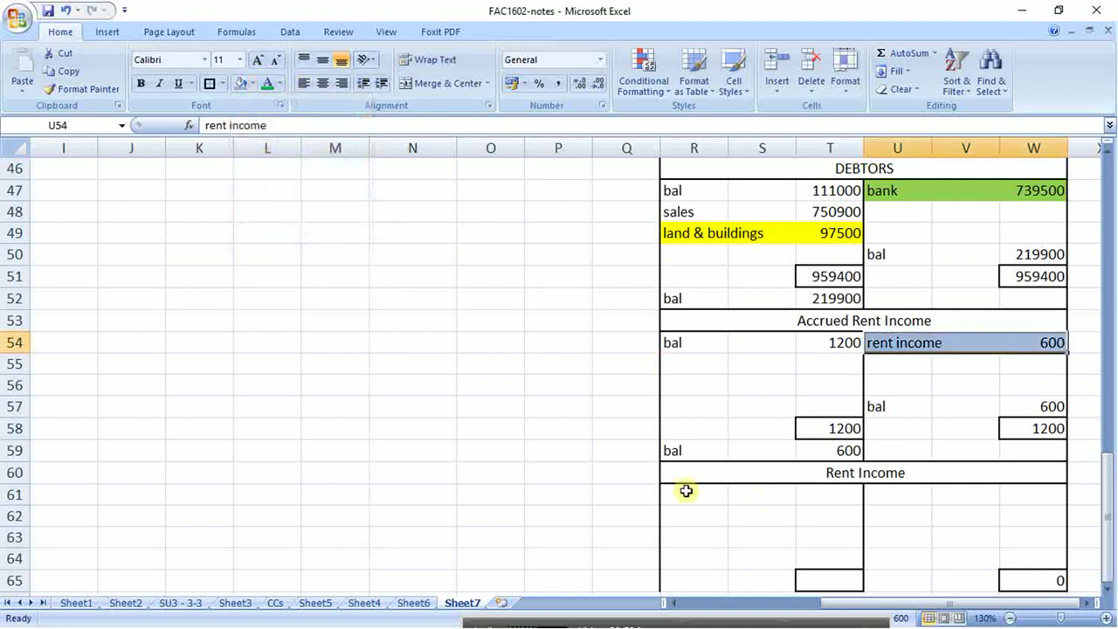
drag(686, 494, 809, 495)
click(249, 85)
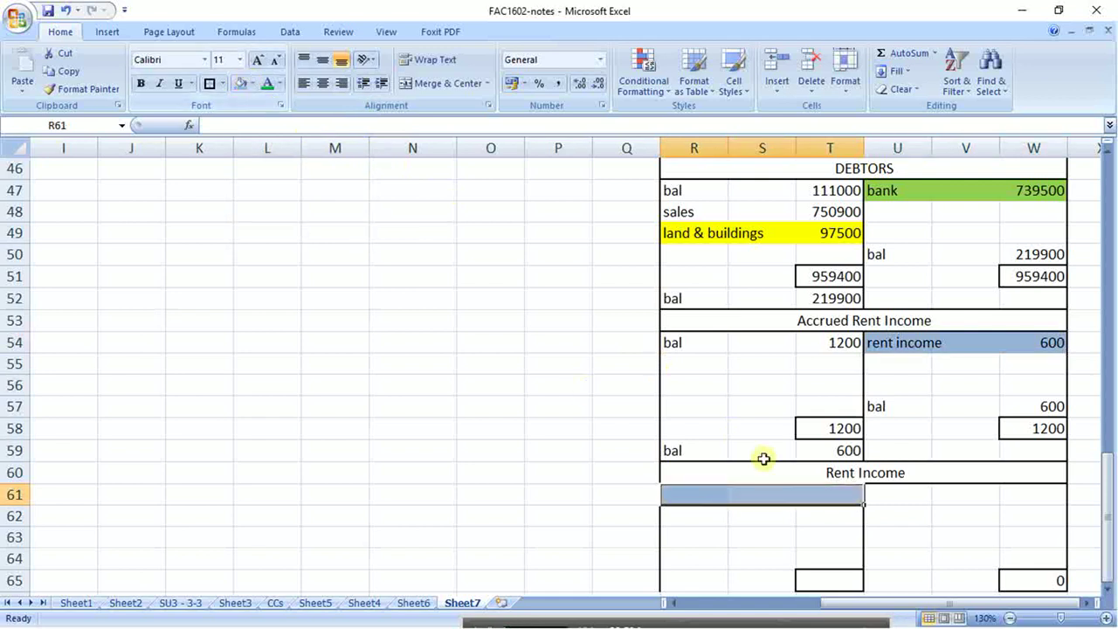
- Label R61 of the Rent Income account "accrued income" and link its amount in T61 to W54
click(683, 502)
text(accrued inc)
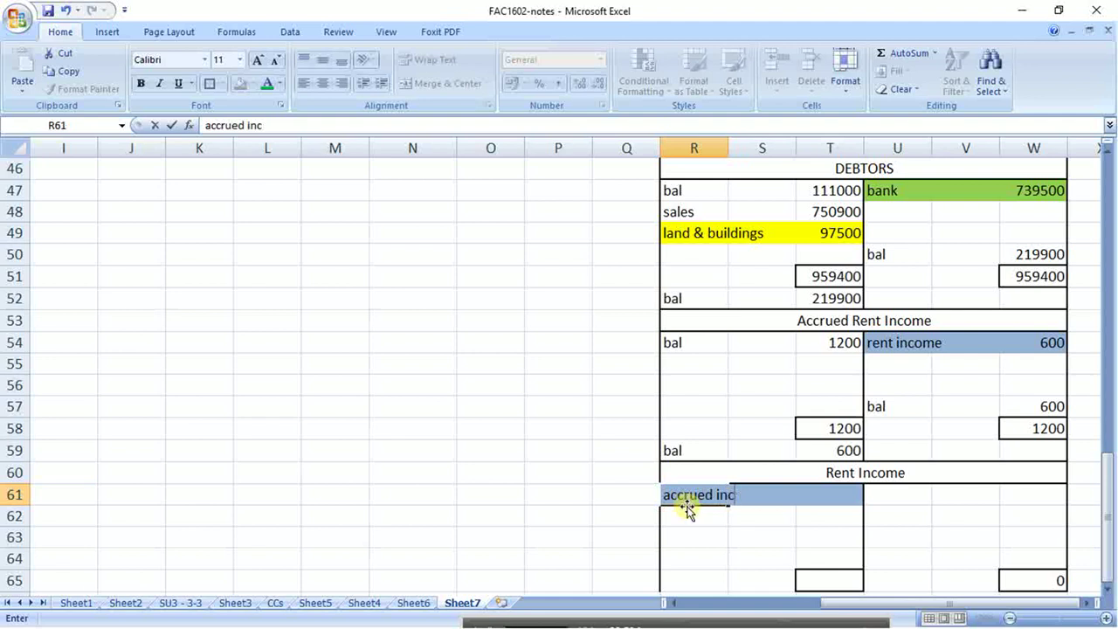
text(ome)
key(Tab)
key(Tab)
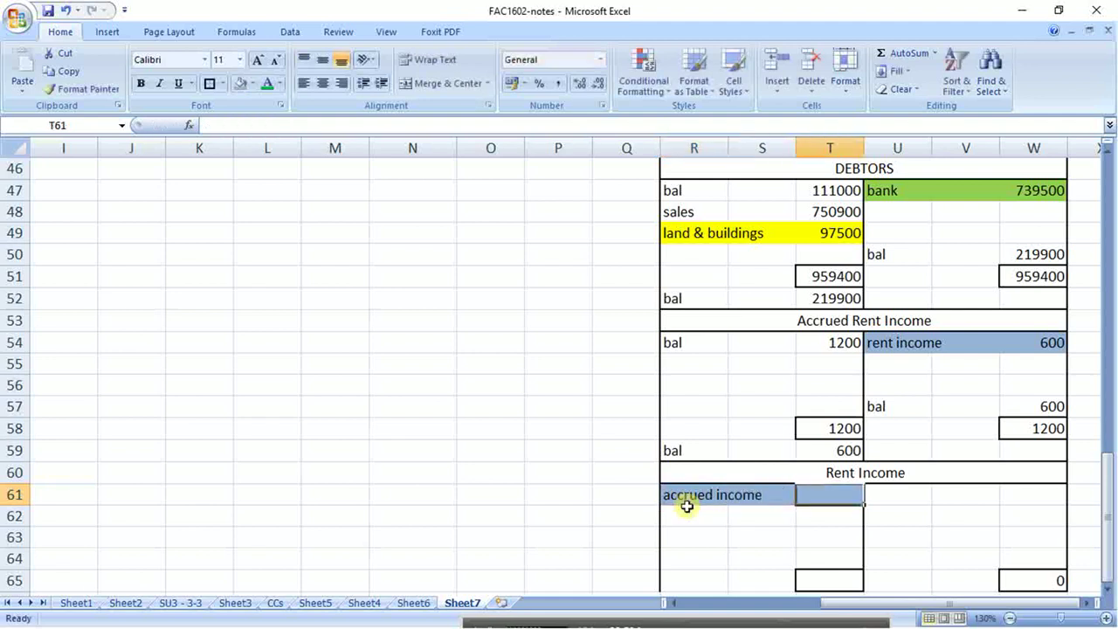
text(=)
click(1036, 343)
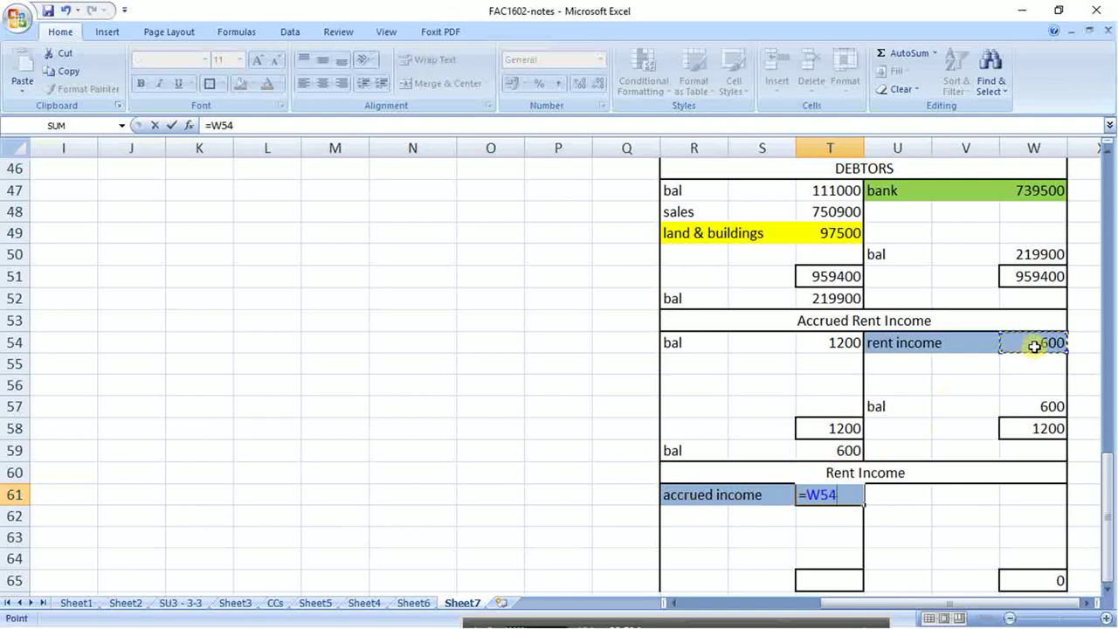
key(Return)
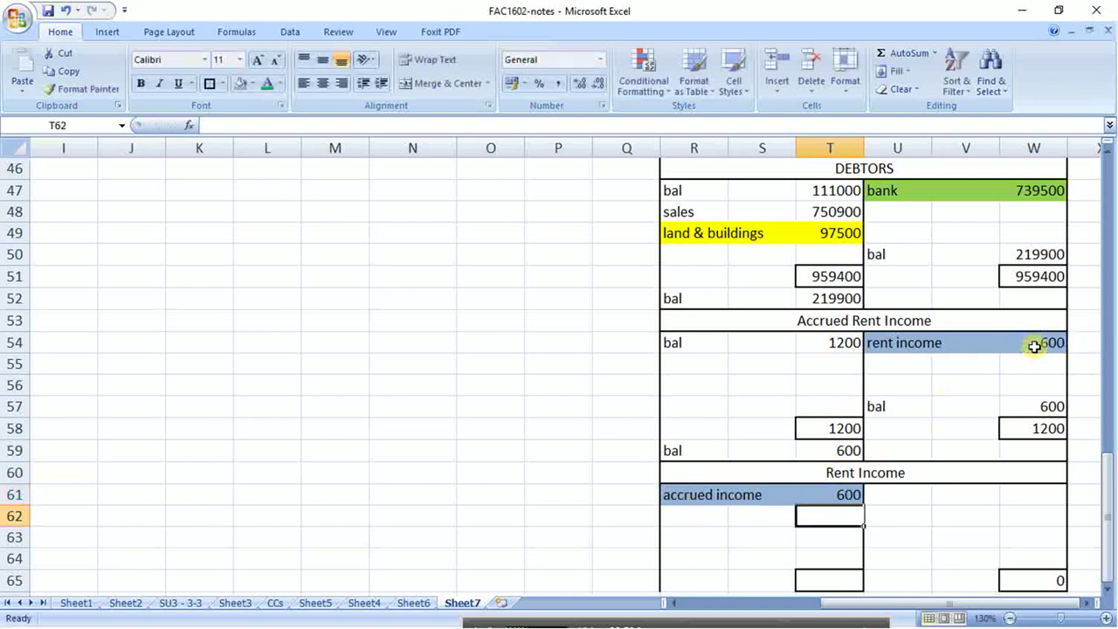
- Enter a "P & L" debit of 7200 in row 62 of the Rent Income account, with the label in R62 and the amount in T62
click(896, 494)
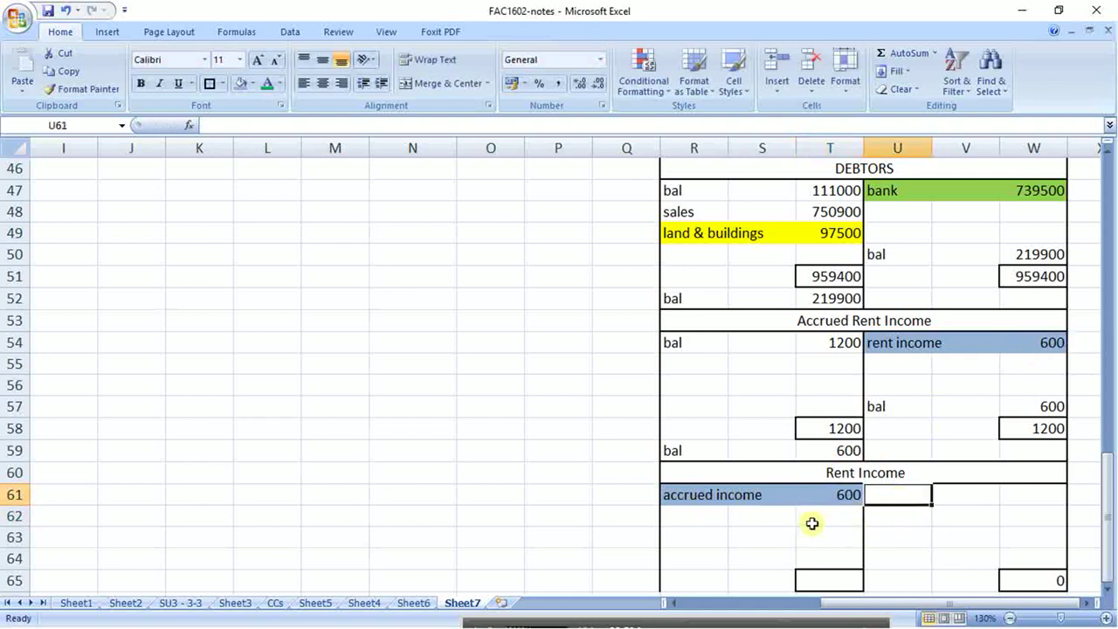
click(811, 523)
key(Left)
key(Left)
text(P)
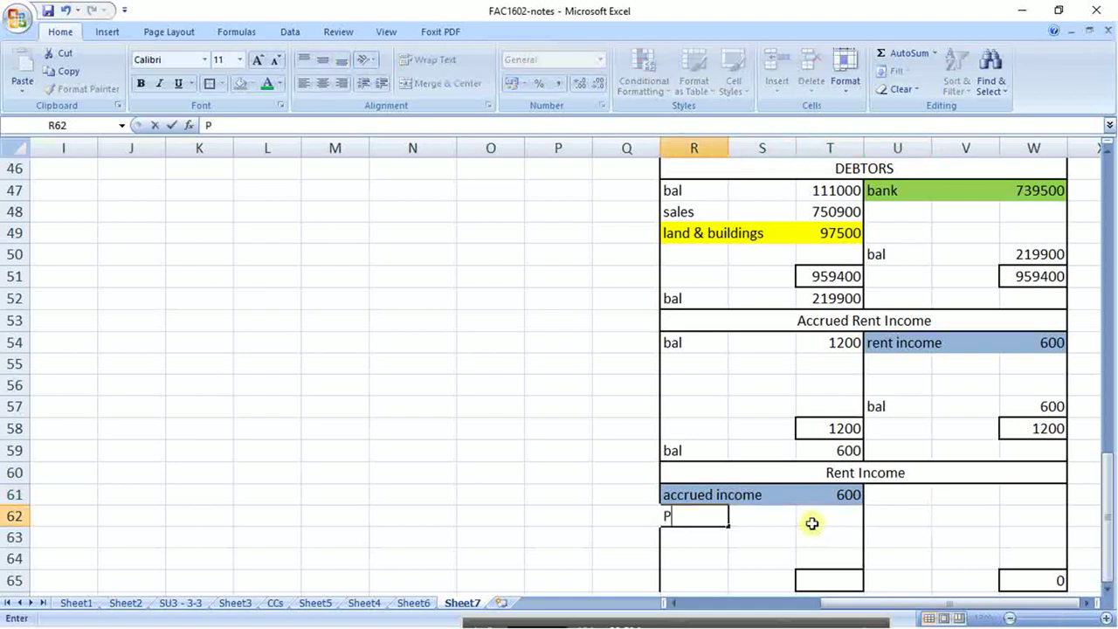
text( & L)
key(Return)
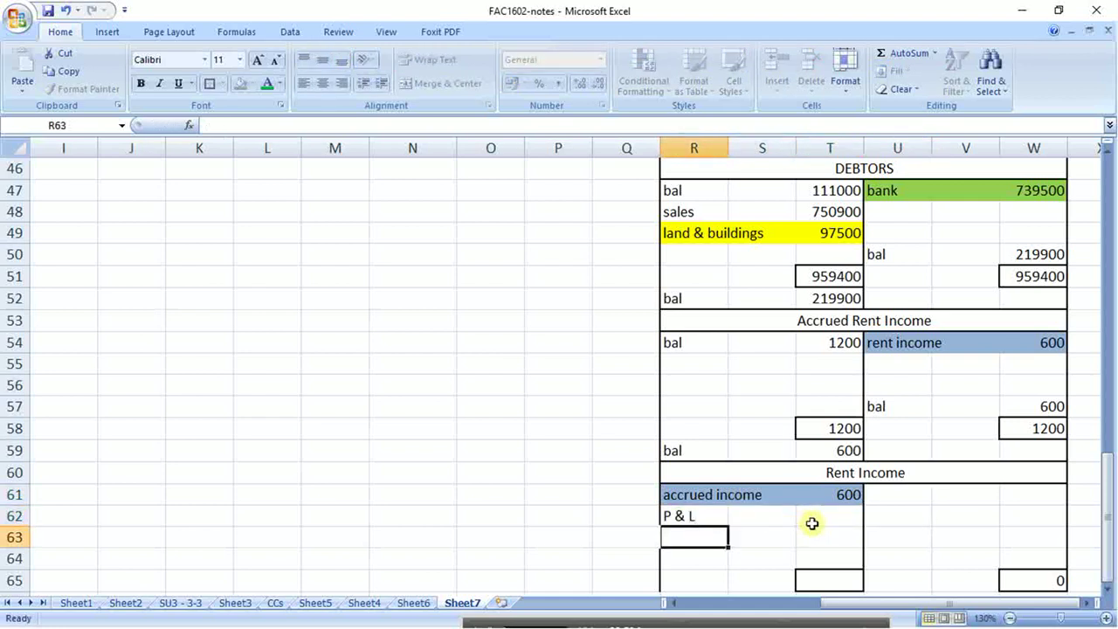
key(Up)
key(Right)
key(Right)
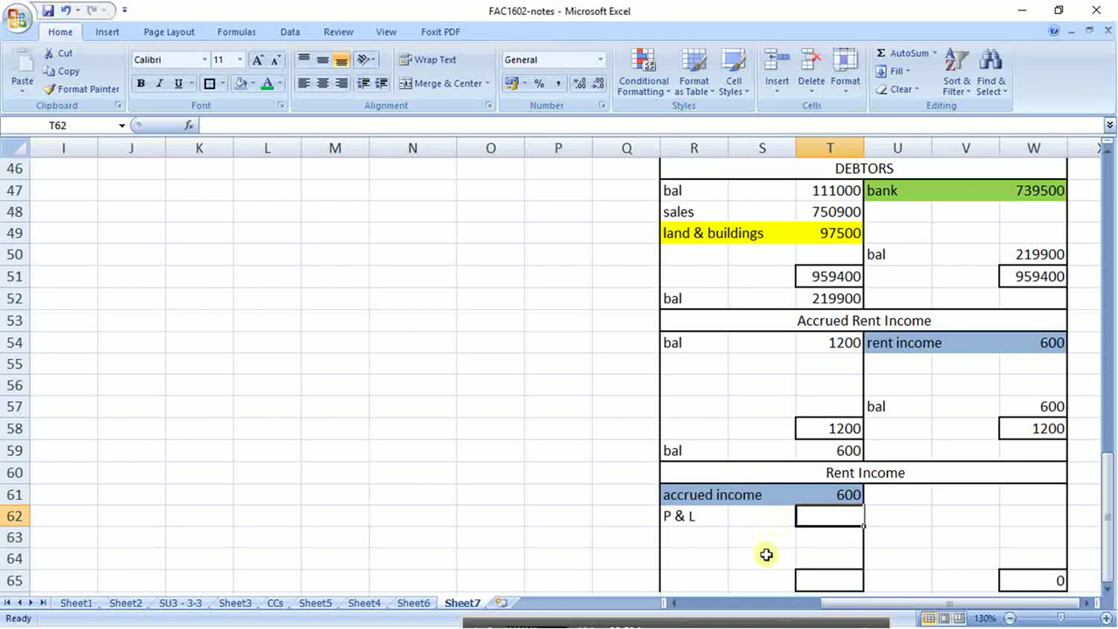
text(7200)
key(Return)
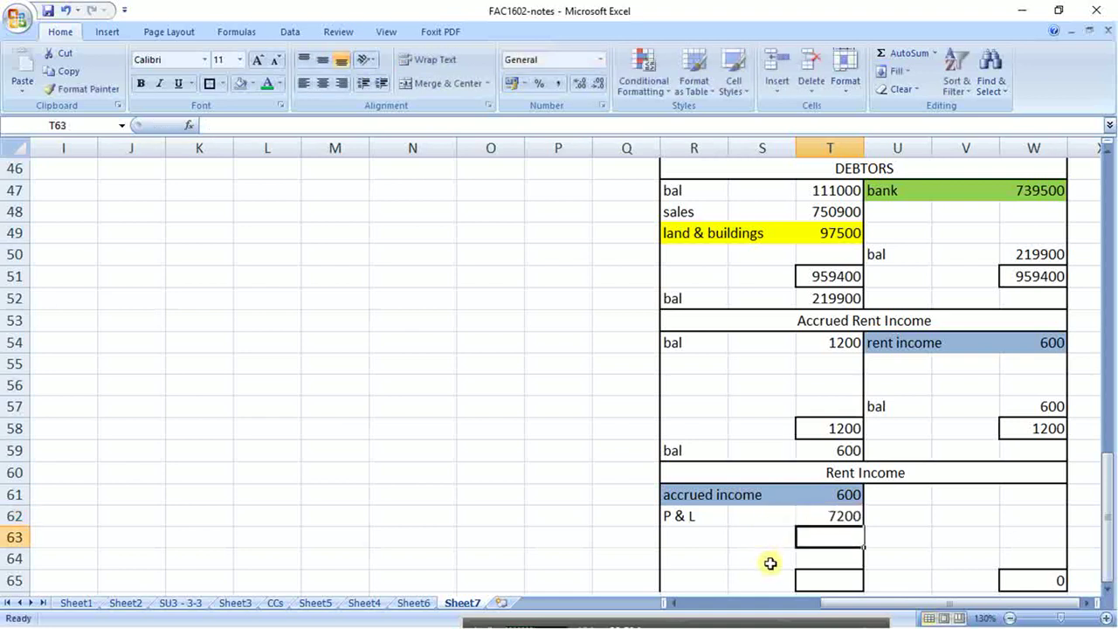
- Total the debit side of the Rent Income account in T65 with the formula =T61+T62
scroll(1000, 526, down, 1)
click(844, 519)
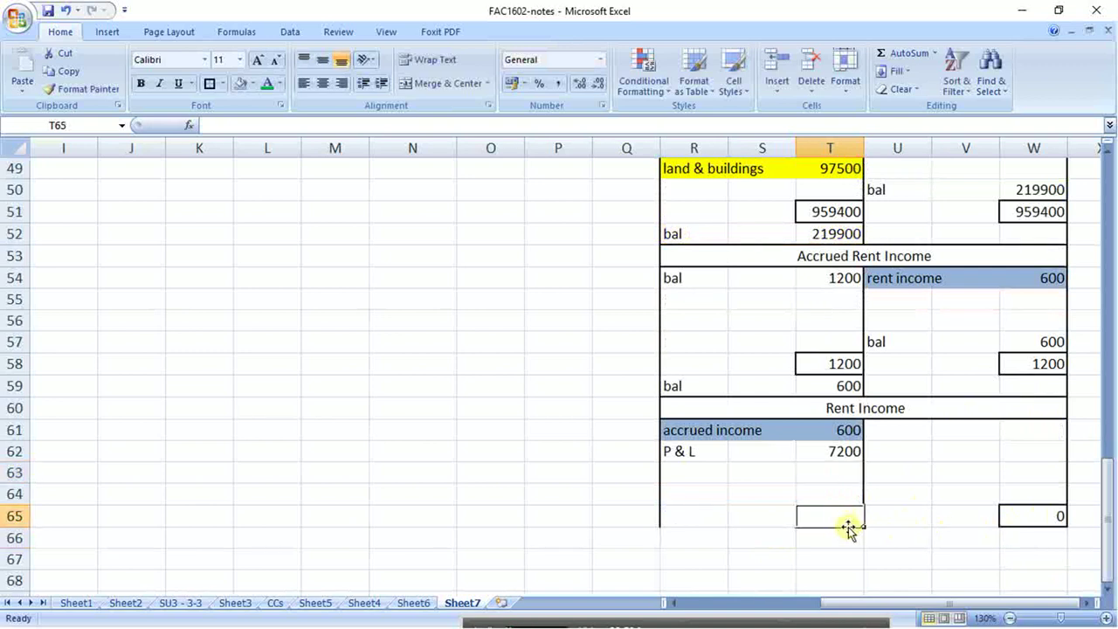
text(=)
click(844, 429)
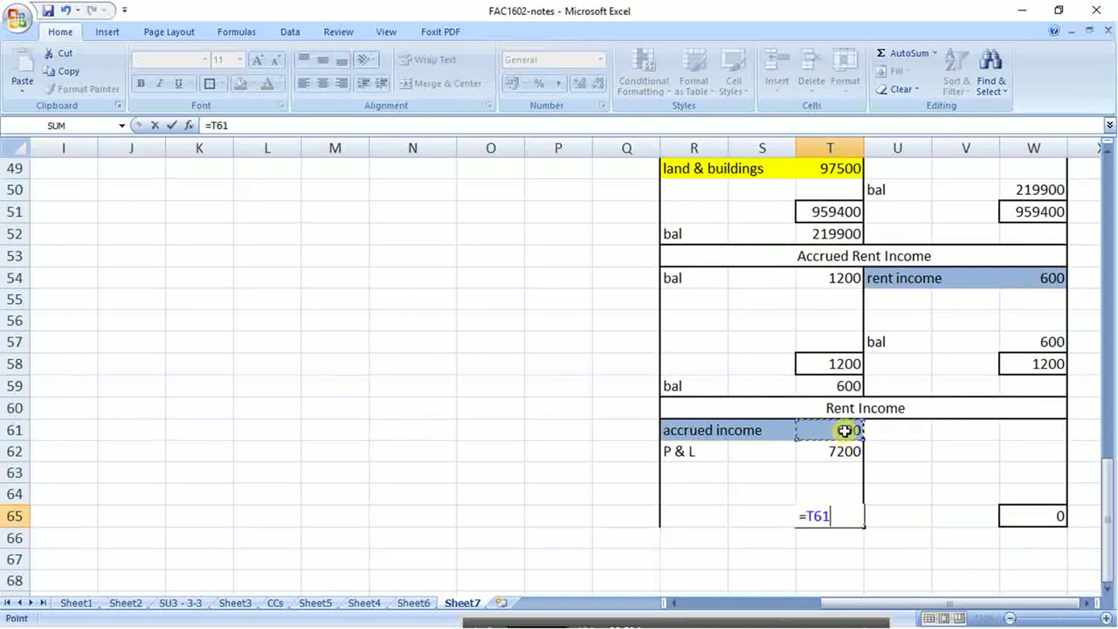
text(+)
click(841, 452)
key(Return)
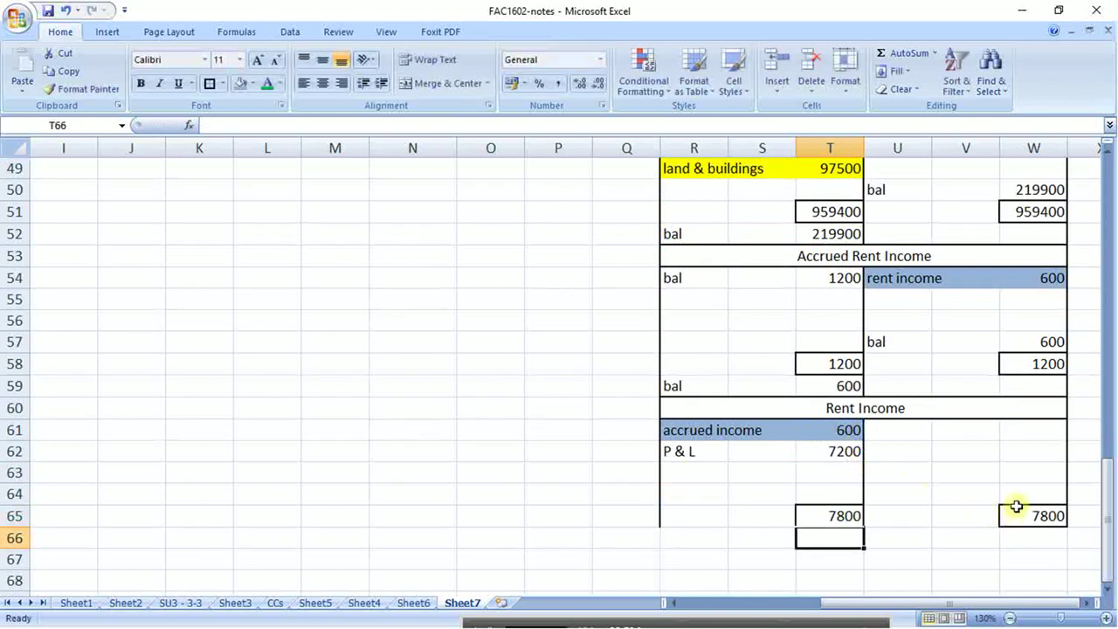
- Set the Rent Income credit amount in W61 to =W65 and fill U61:W61 with light green
click(1022, 434)
text(=)
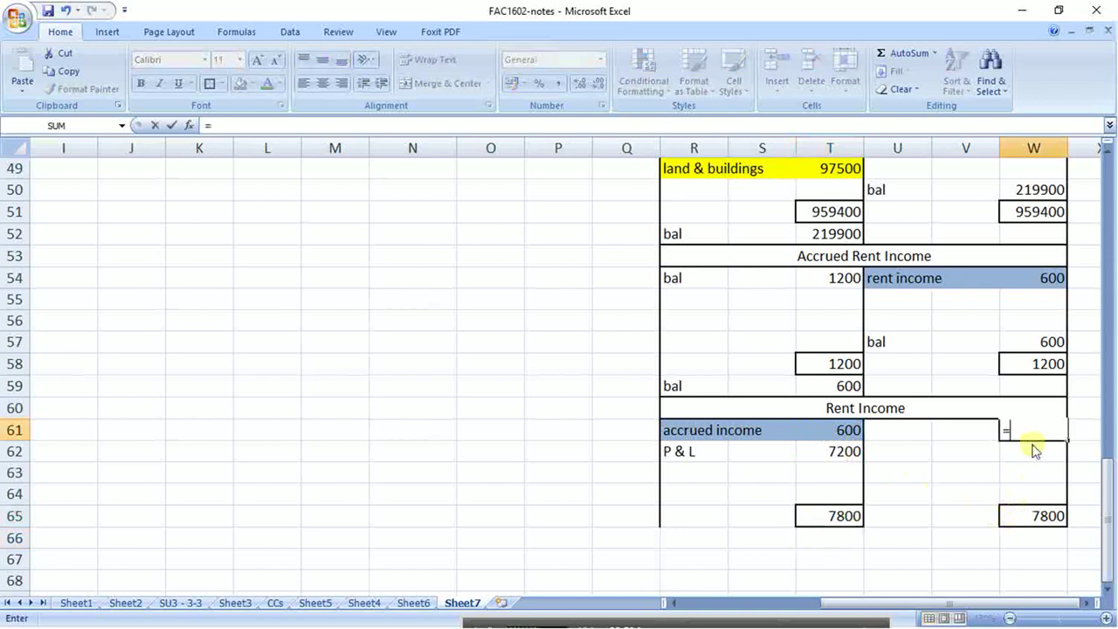
click(1035, 516)
key(Return)
click(900, 430)
click(986, 431)
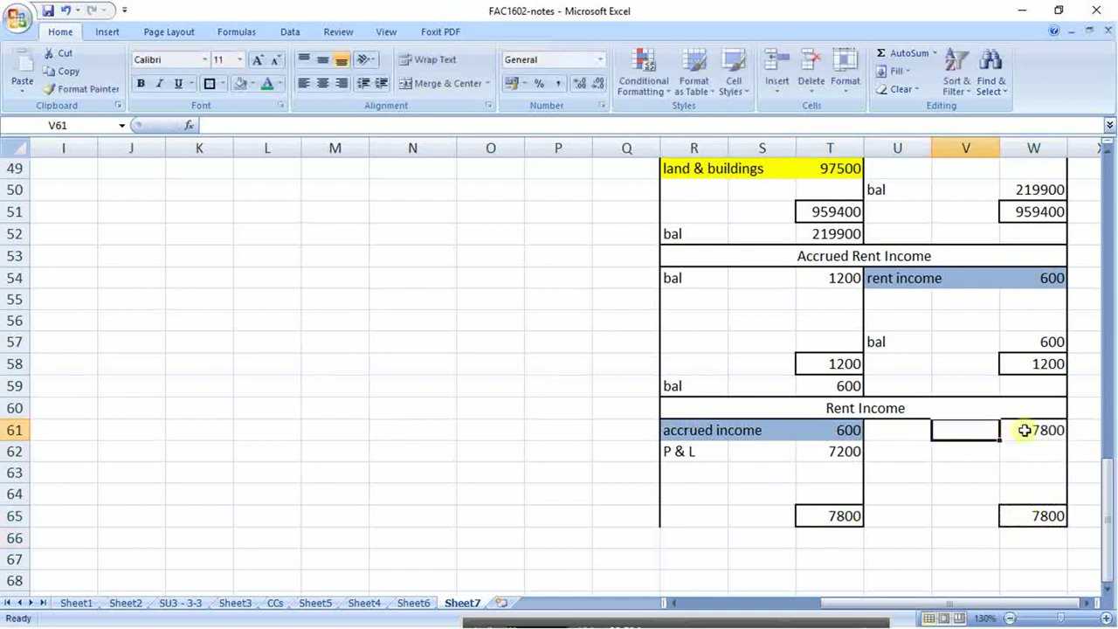
drag(1025, 429, 906, 425)
click(253, 83)
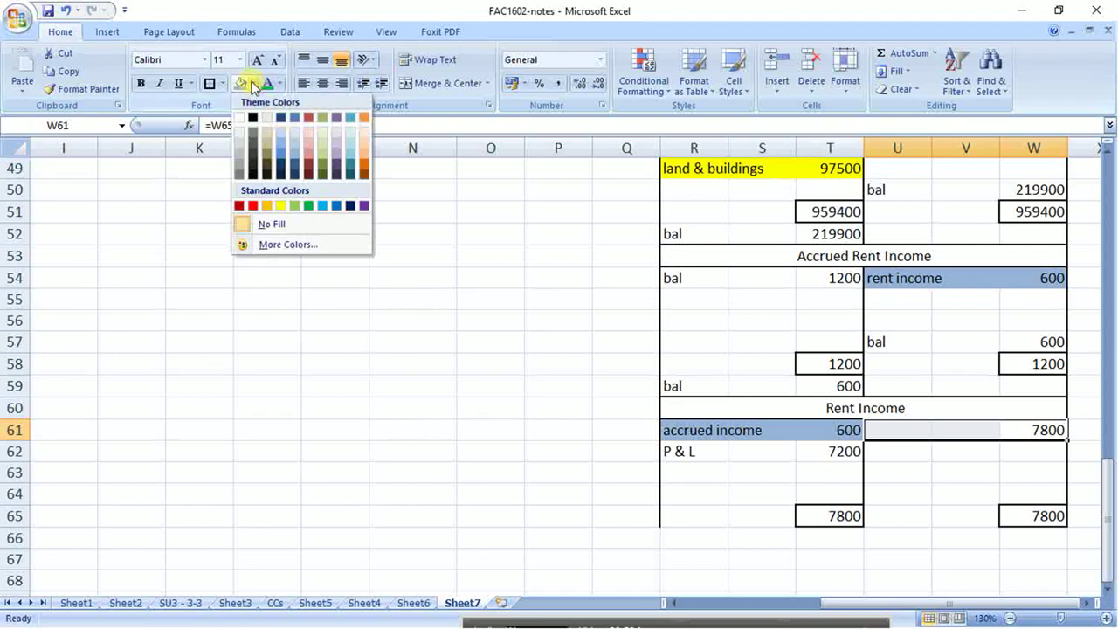
click(295, 207)
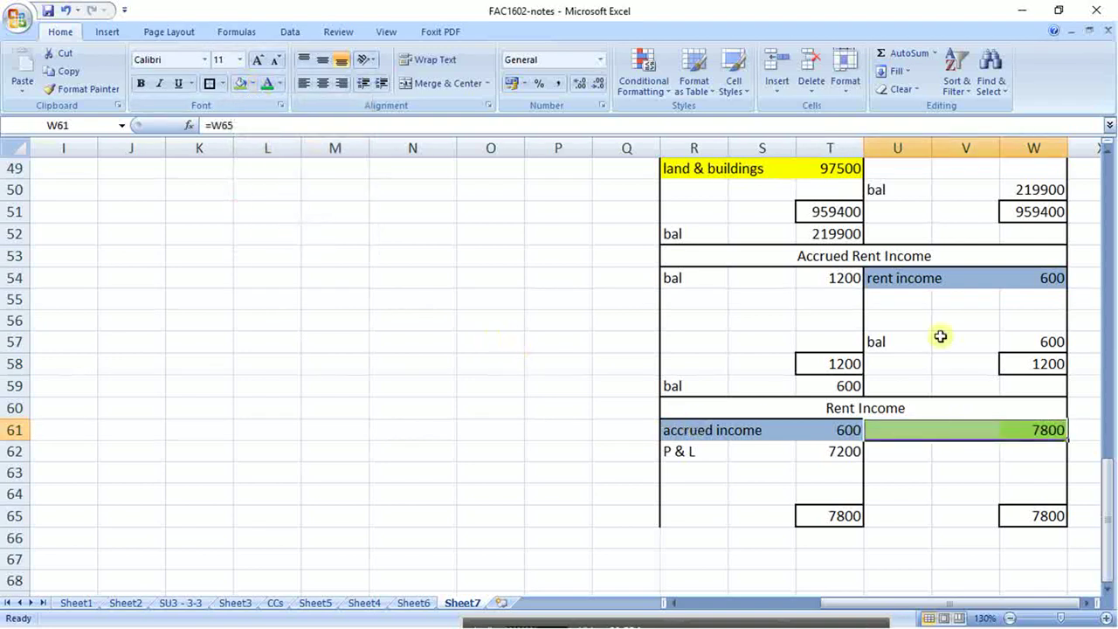
drag(804, 256, 796, 386)
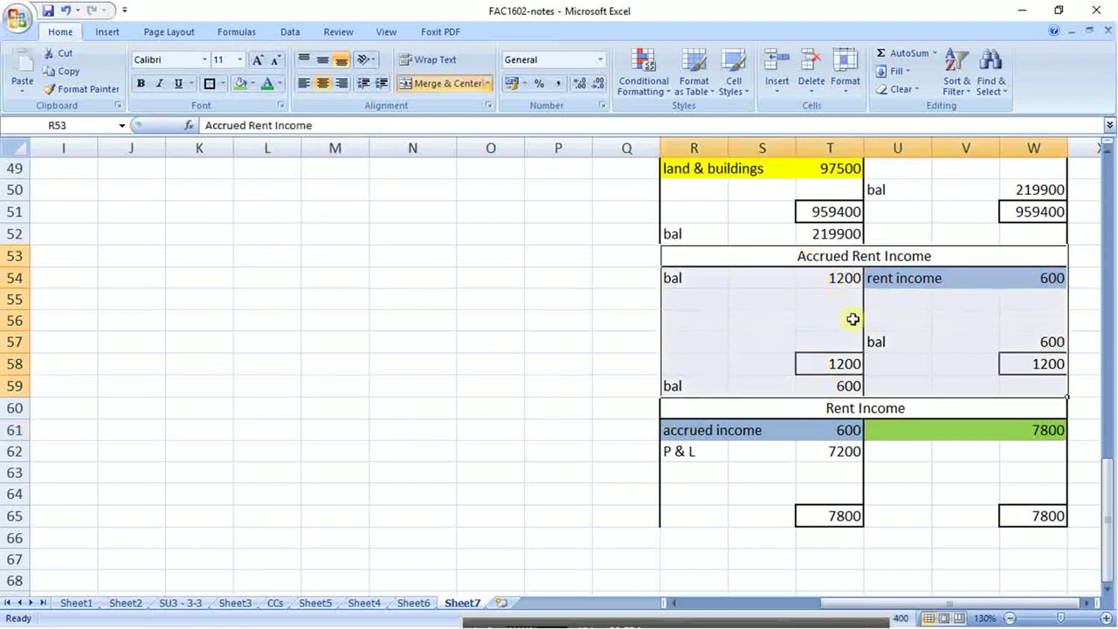
click(838, 349)
drag(779, 259, 798, 512)
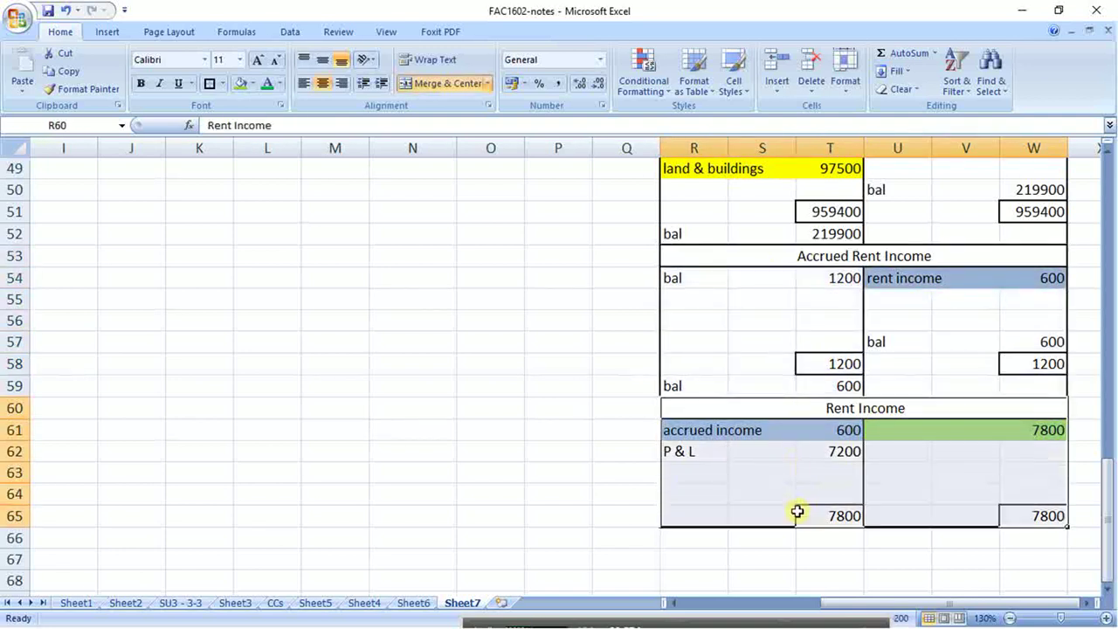
- Label the green credit entry of the Rent Income account "bank" in U61
click(910, 436)
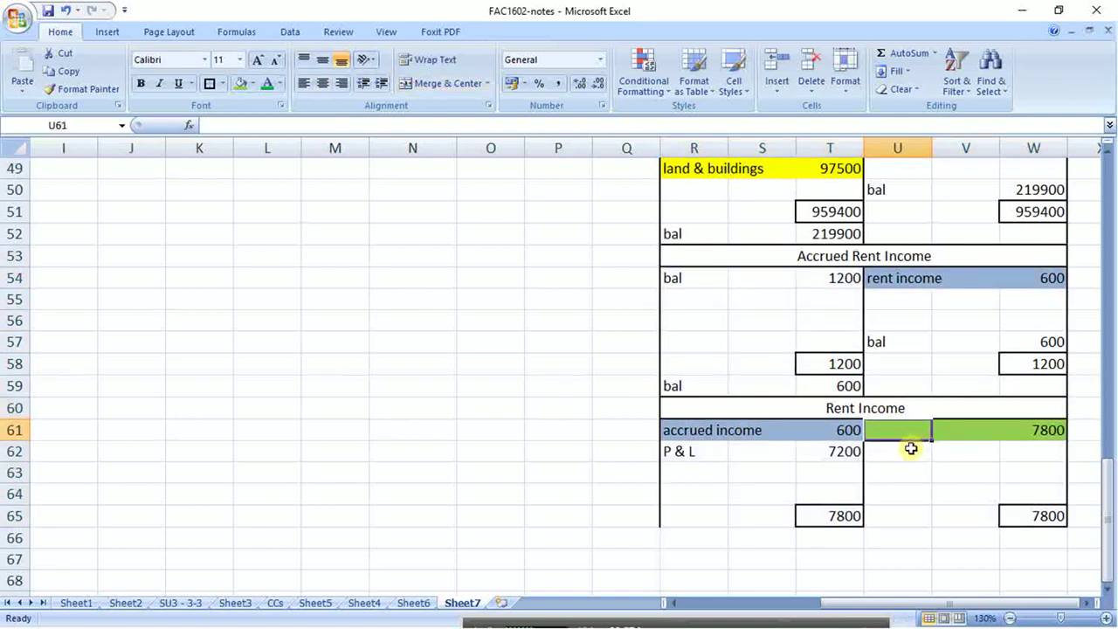
text(bank)
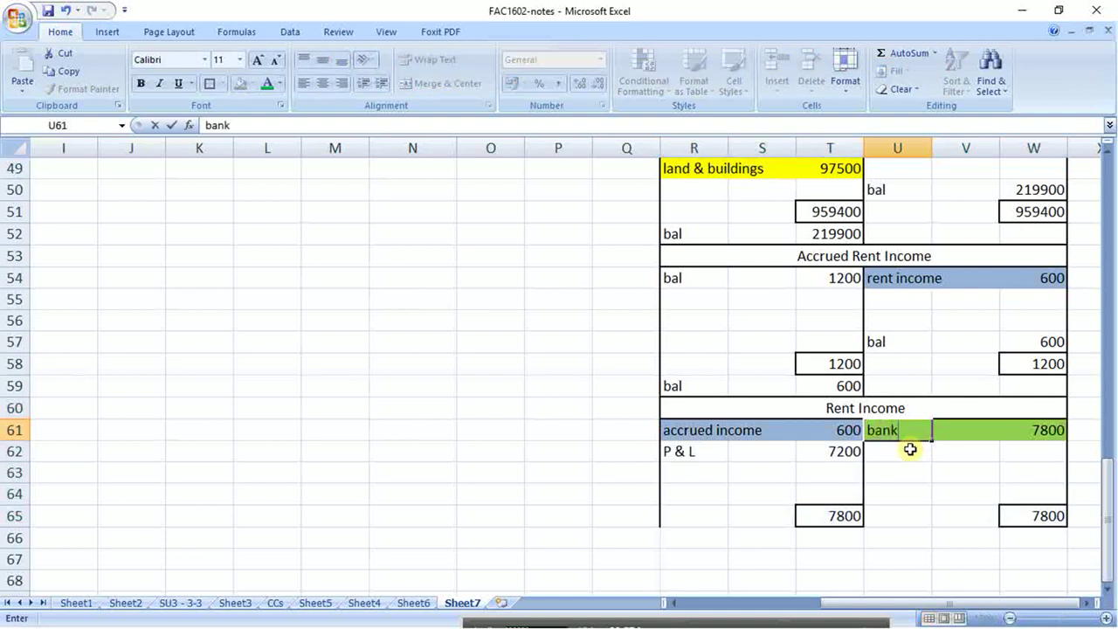
key(Return)
drag(908, 437, 1031, 438)
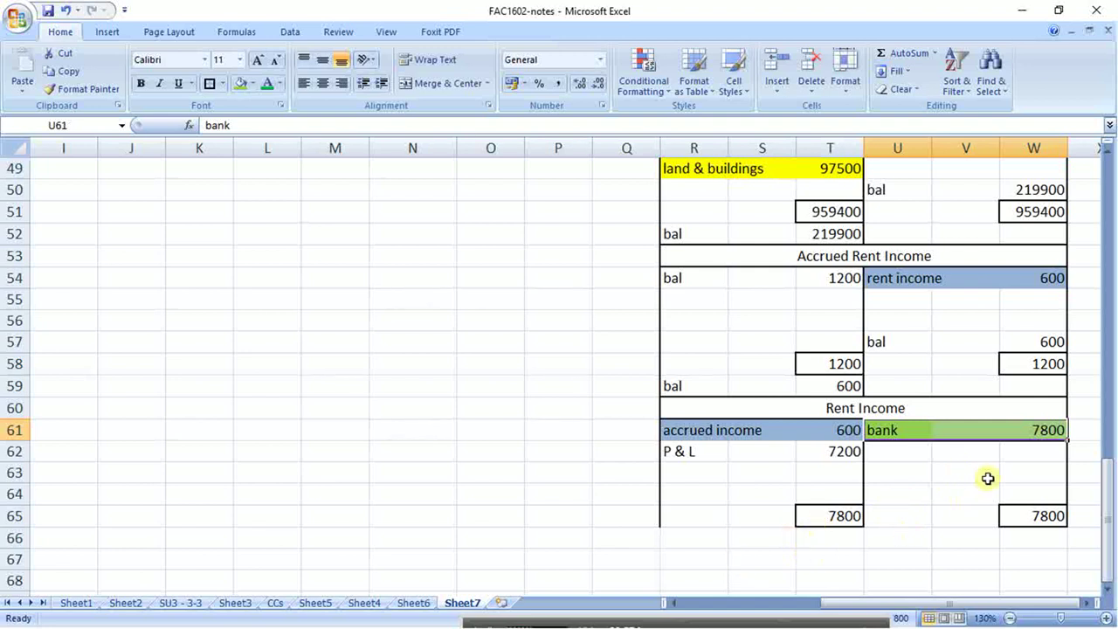
- Extend the debtors line in B6 under Cash receipts from customers to read "debtors 739500 + 7800"
drag(725, 604, 661, 557)
scroll(611, 532, up, 16)
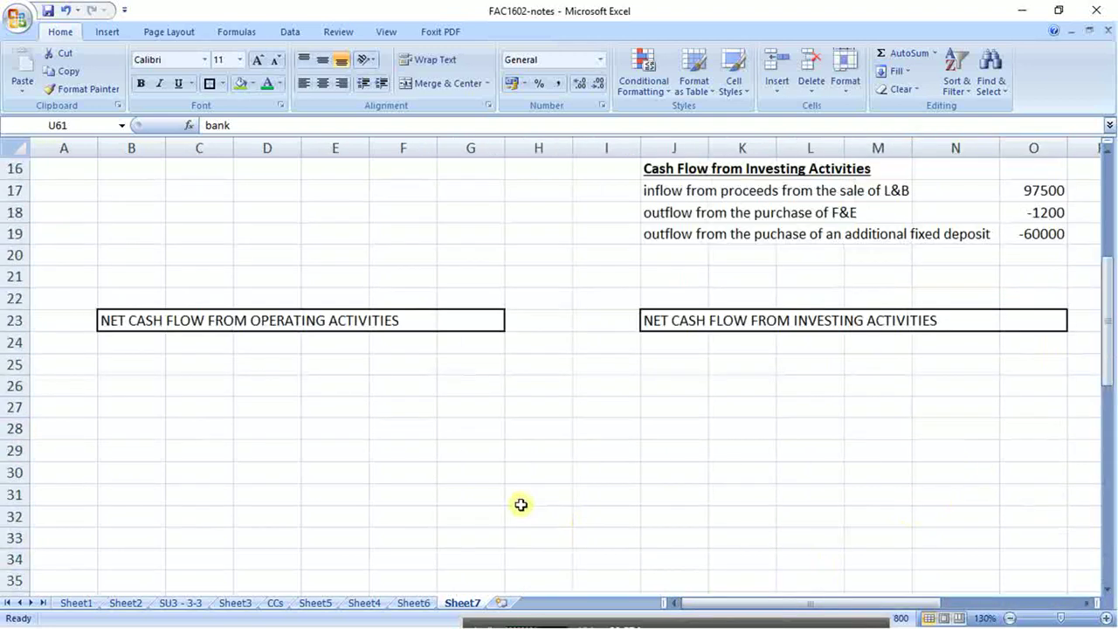
click(145, 274)
click(357, 127)
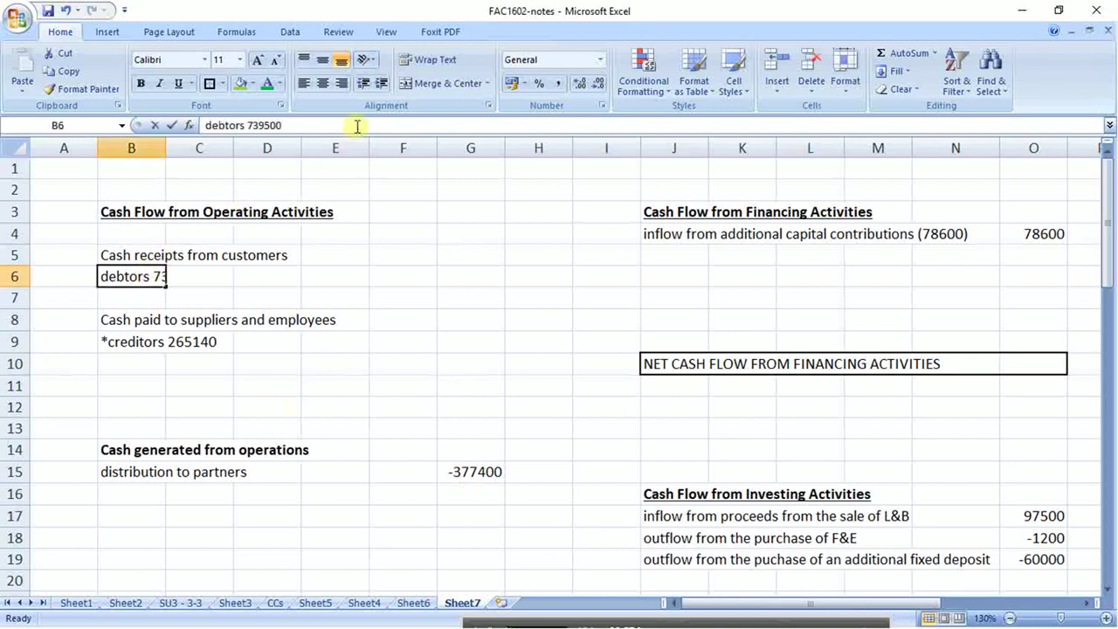
key(Home)
key(Delete)
key(Delete)
key(Delete)
key(Delete)
key(Delete)
key(Delete)
key(Delete)
key(Delete)
text(+ 7800)
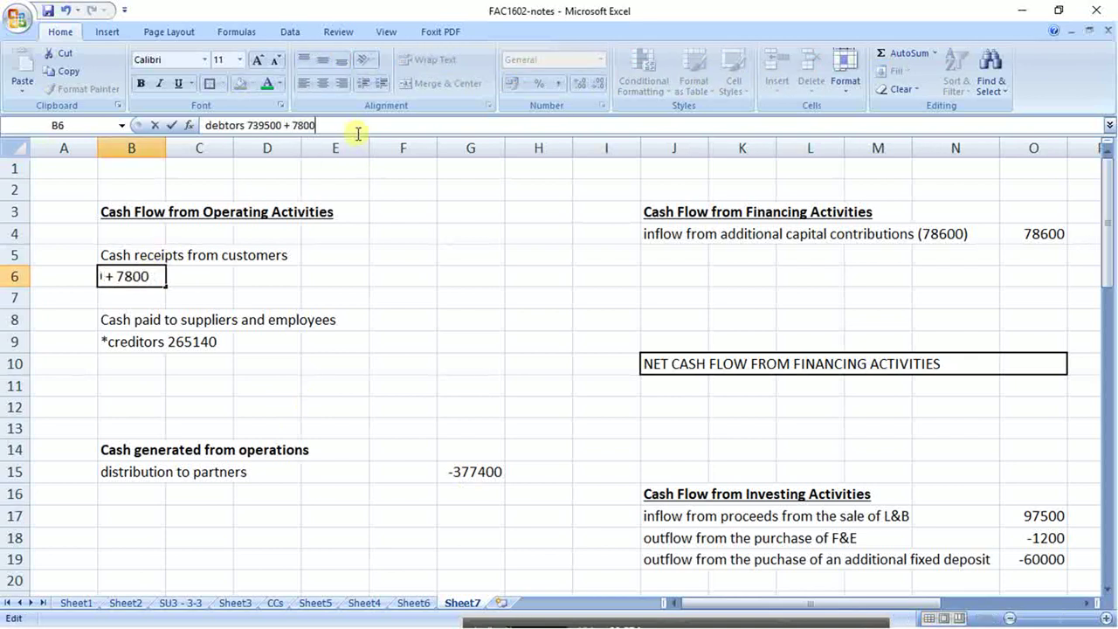
key(Return)
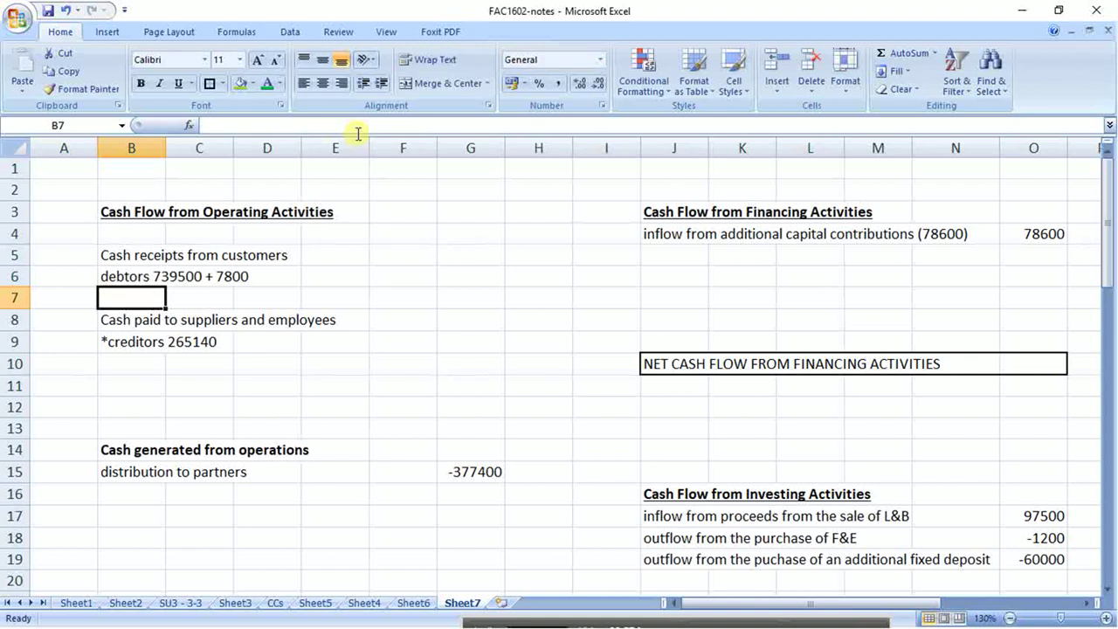
- Add the note "* rent" to the end of the debtors line in B6
click(145, 276)
click(368, 125)
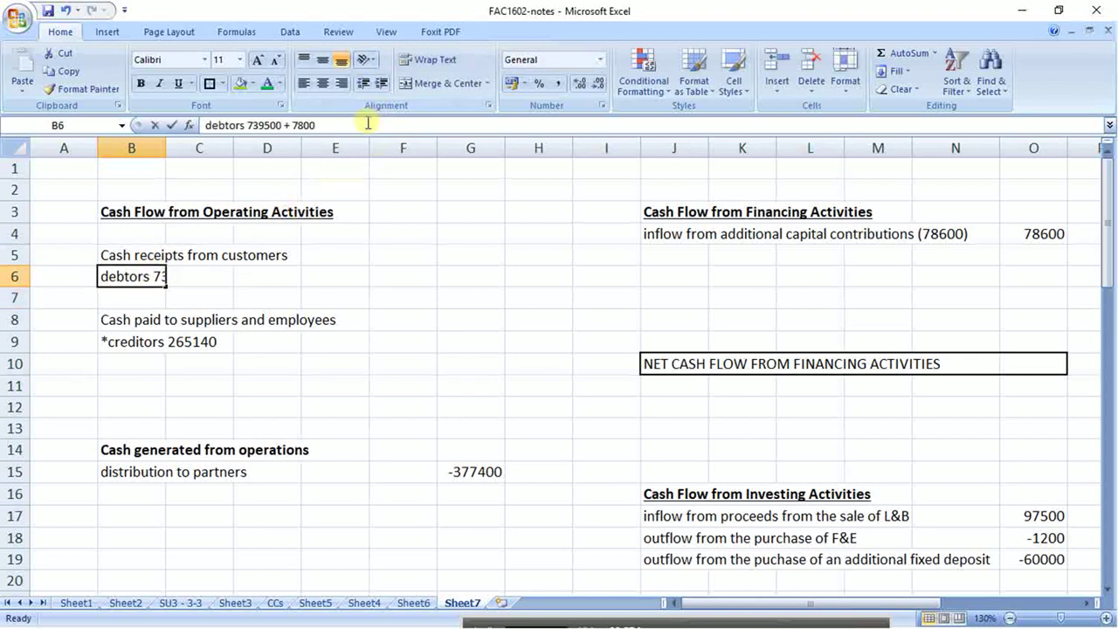
text(*)
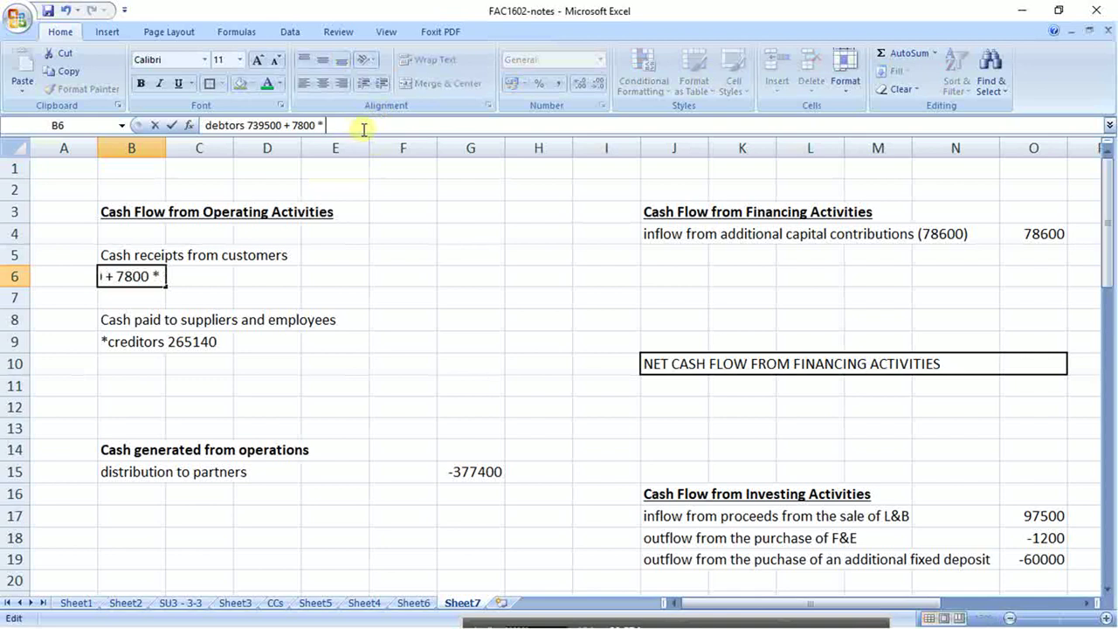
text( rent)
key(Return)
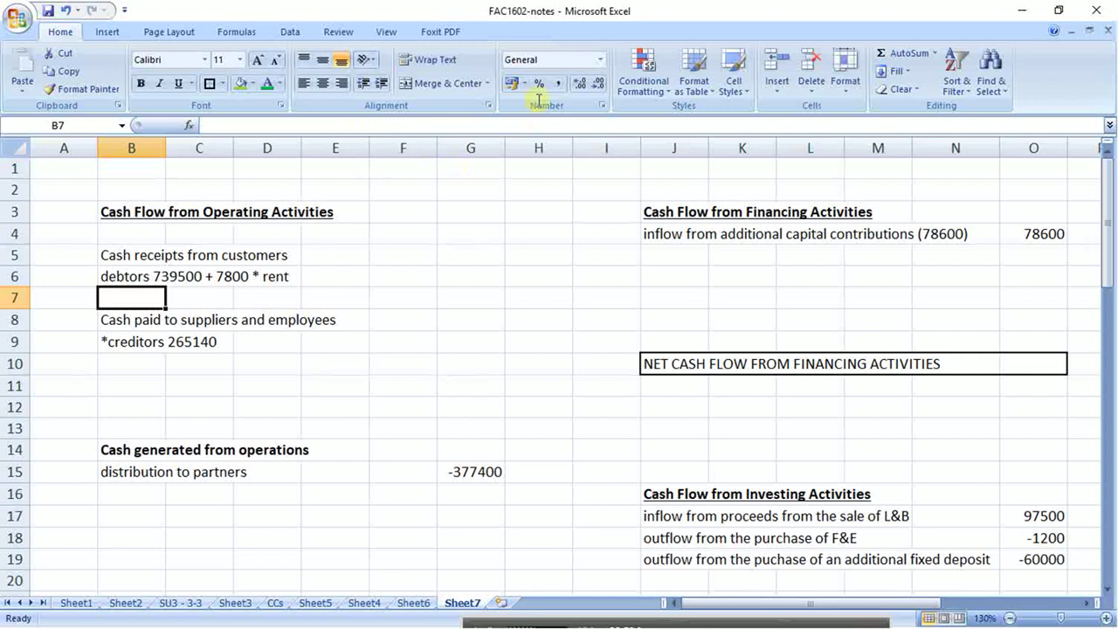
- Copy the CREDITORS T-account in R10:W16 and paste it below the Rent Income account at R66
scroll(774, 375, down, 5)
scroll(774, 377, down, 7)
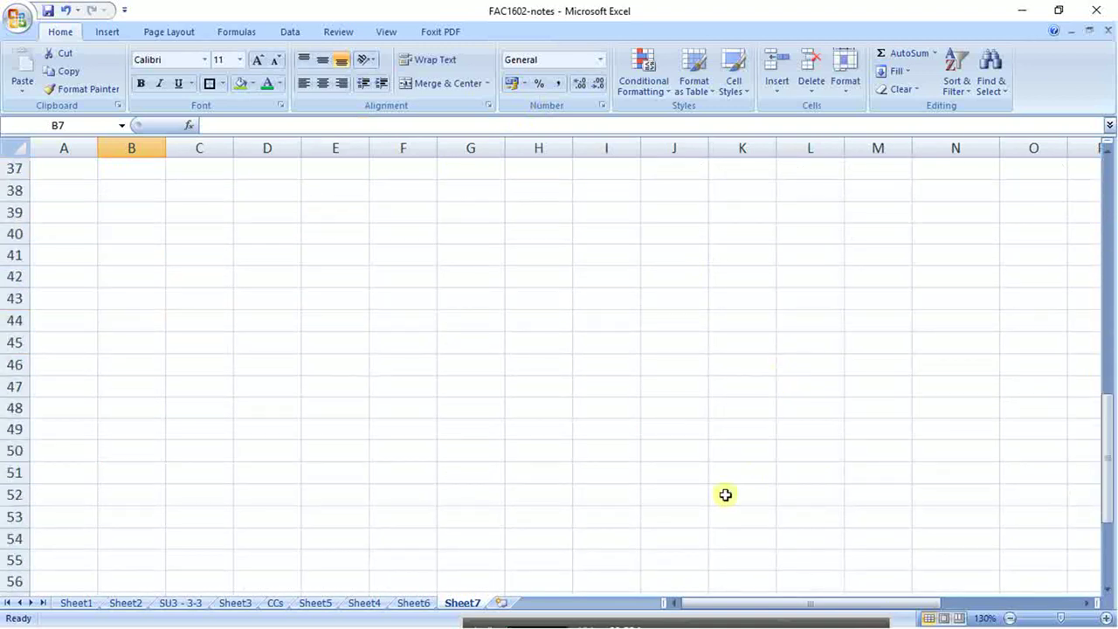
drag(731, 603, 826, 608)
scroll(773, 475, up, 4)
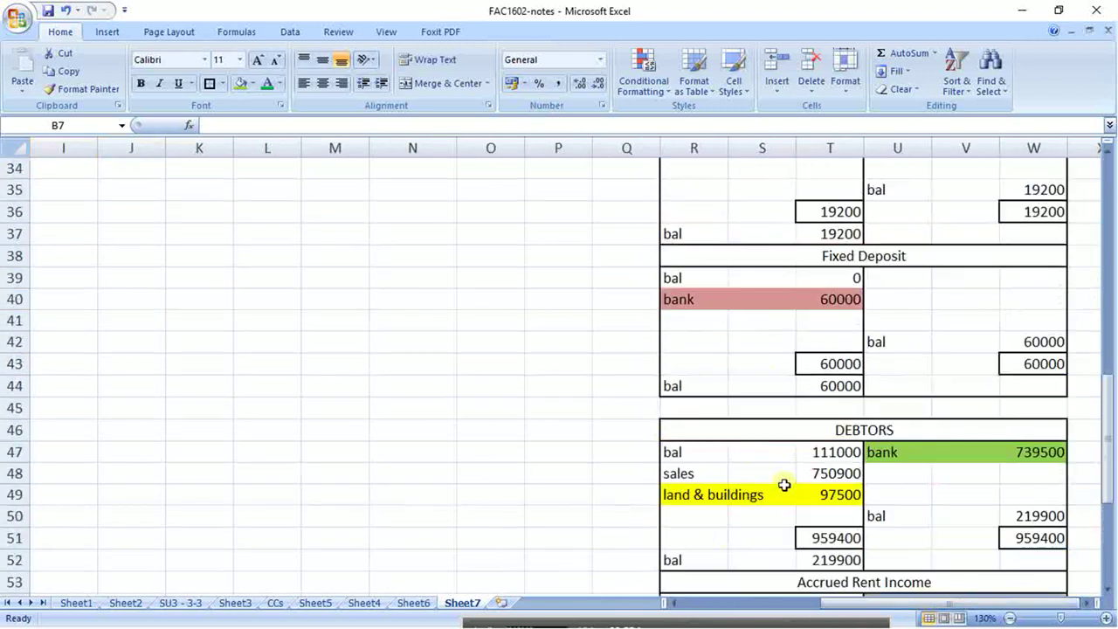
scroll(773, 462, up, 6)
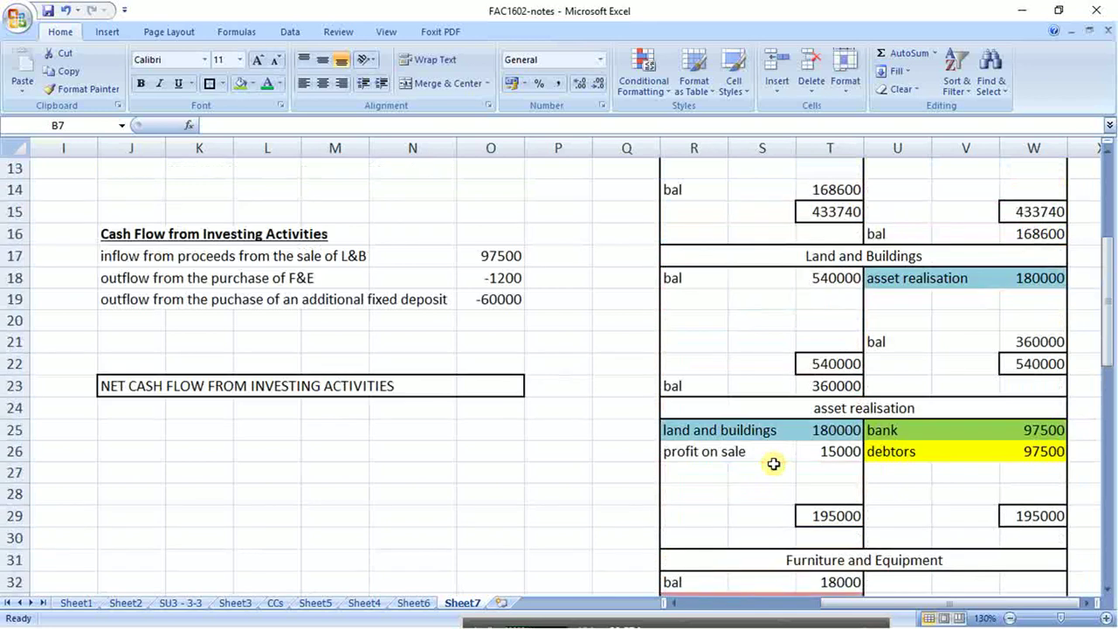
scroll(767, 447, up, 2)
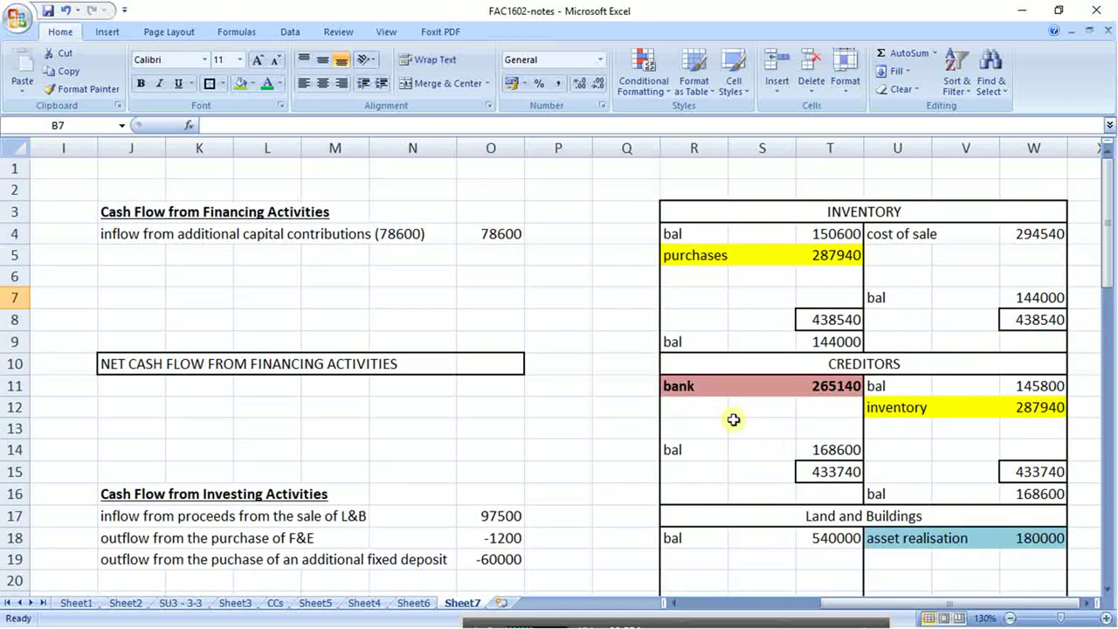
drag(709, 371, 733, 488)
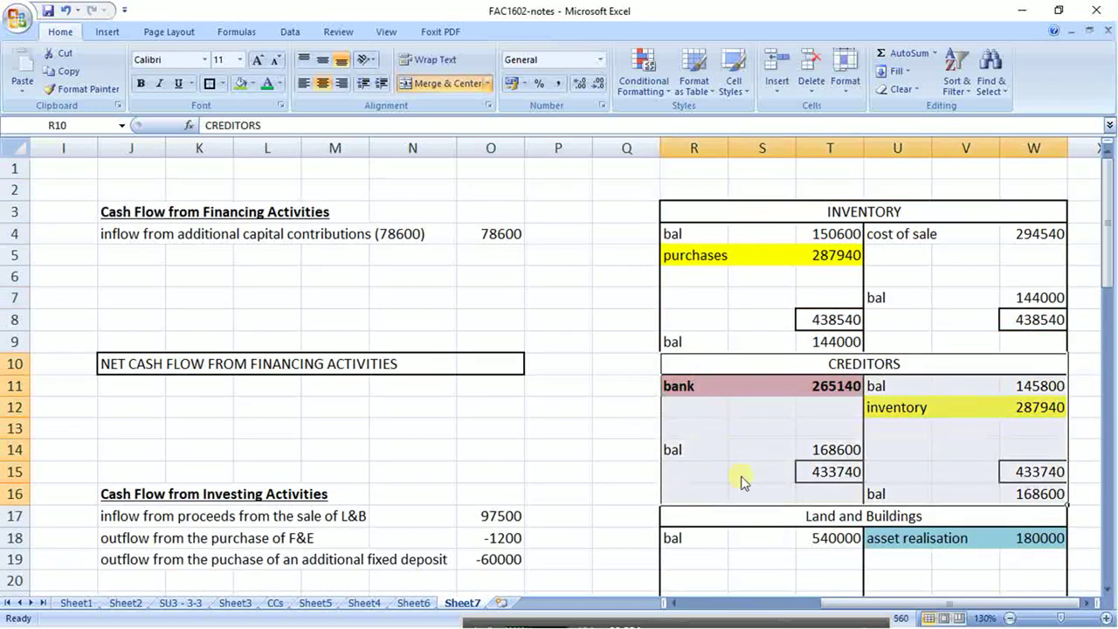
key(ctrl+c)
scroll(713, 492, down, 5)
scroll(715, 492, down, 14)
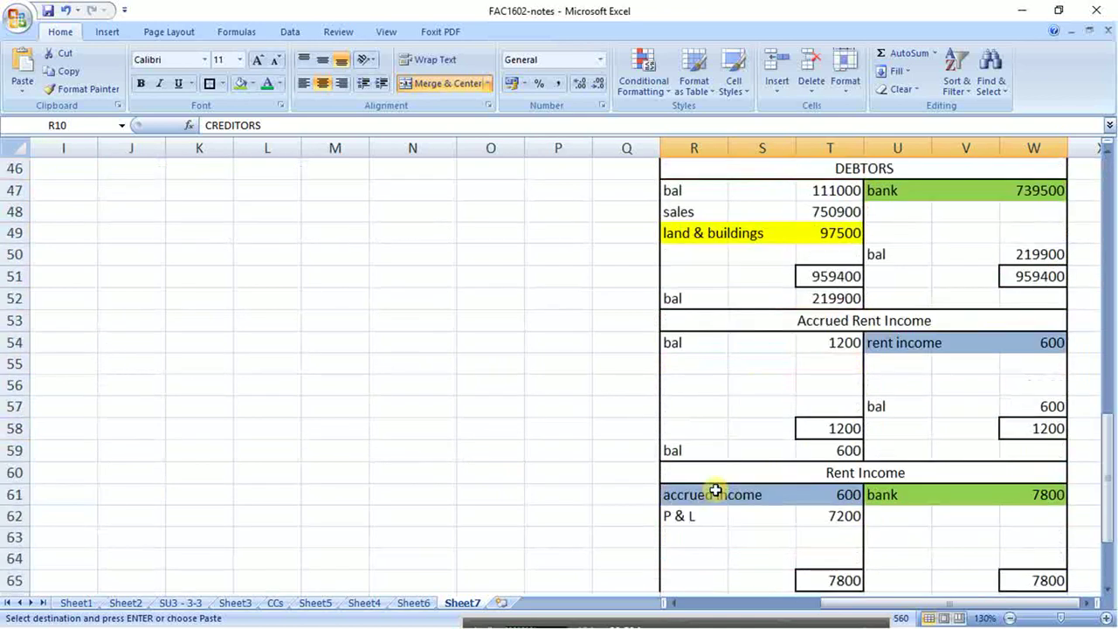
click(690, 350)
key(ctrl+v)
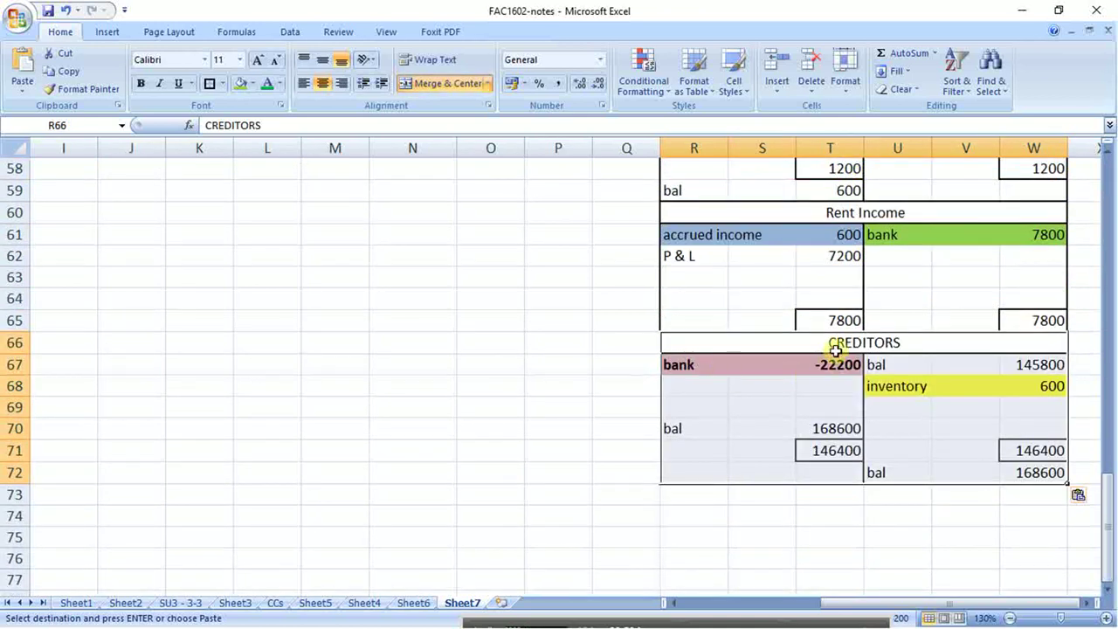
- Retitle the pasted T-account in R66 as "Accrued Expenses"
text(Accr)
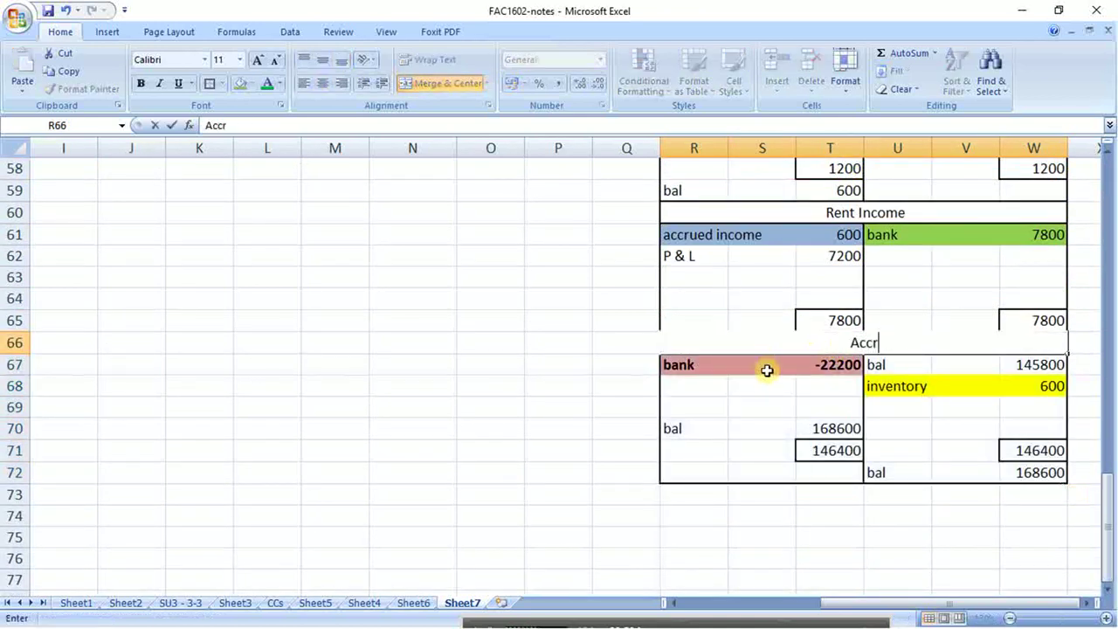
text(ued Expenses)
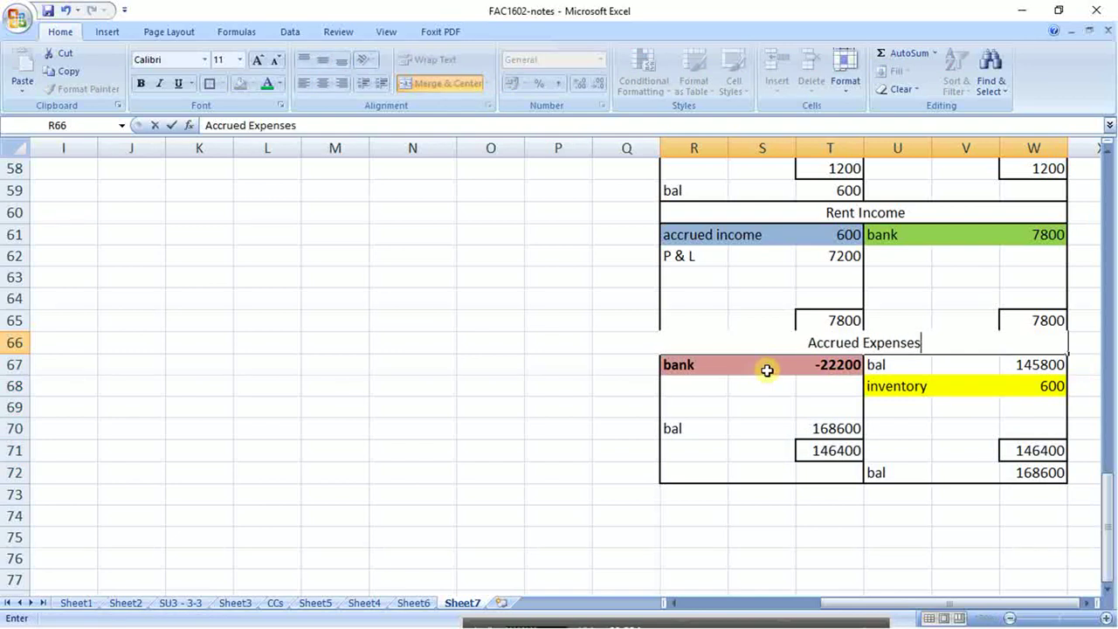
key(Return)
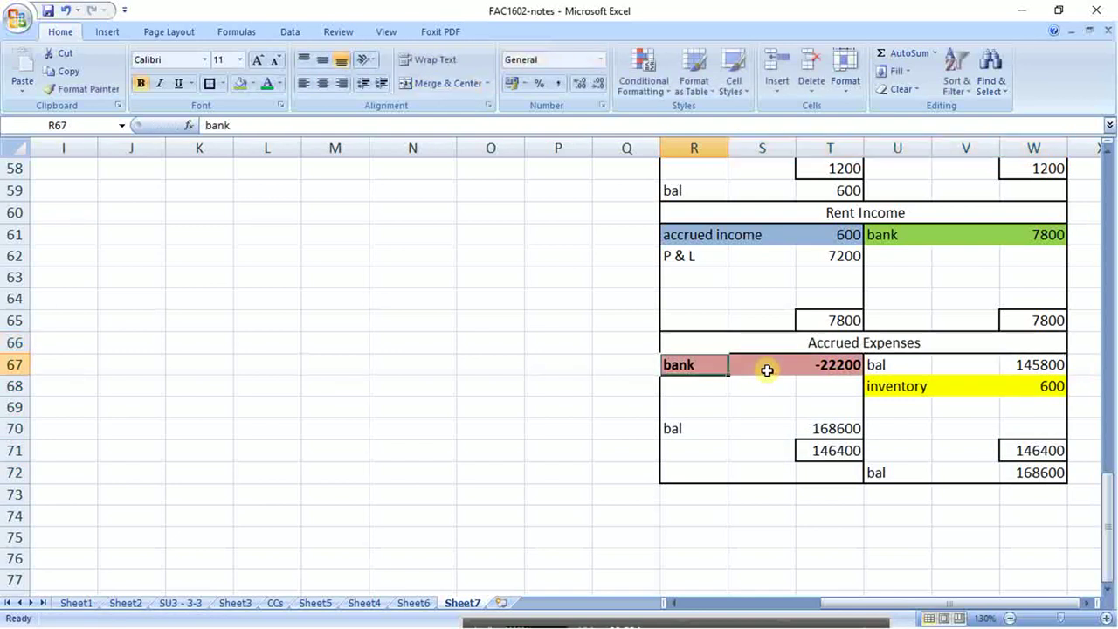
- Clear the bank entry from the debit side of the Accrued Expenses account in R67:T68
key(shift+Right)
key(shift+Right)
key(shift+Right)
key(shift+Right)
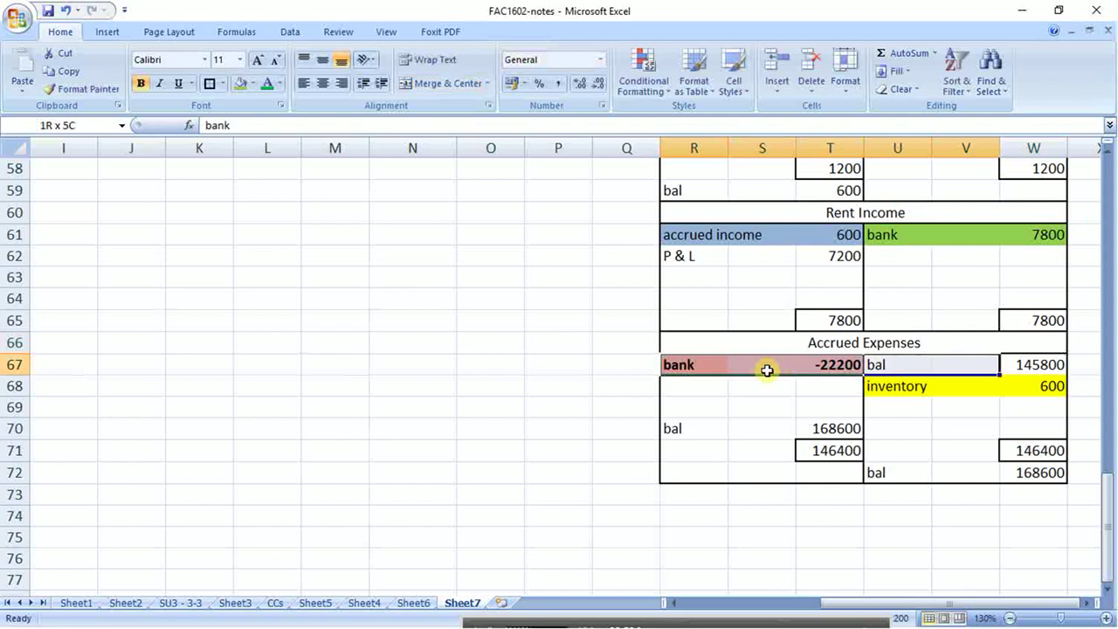
key(shift+Left)
key(shift+Left)
key(shift+Down)
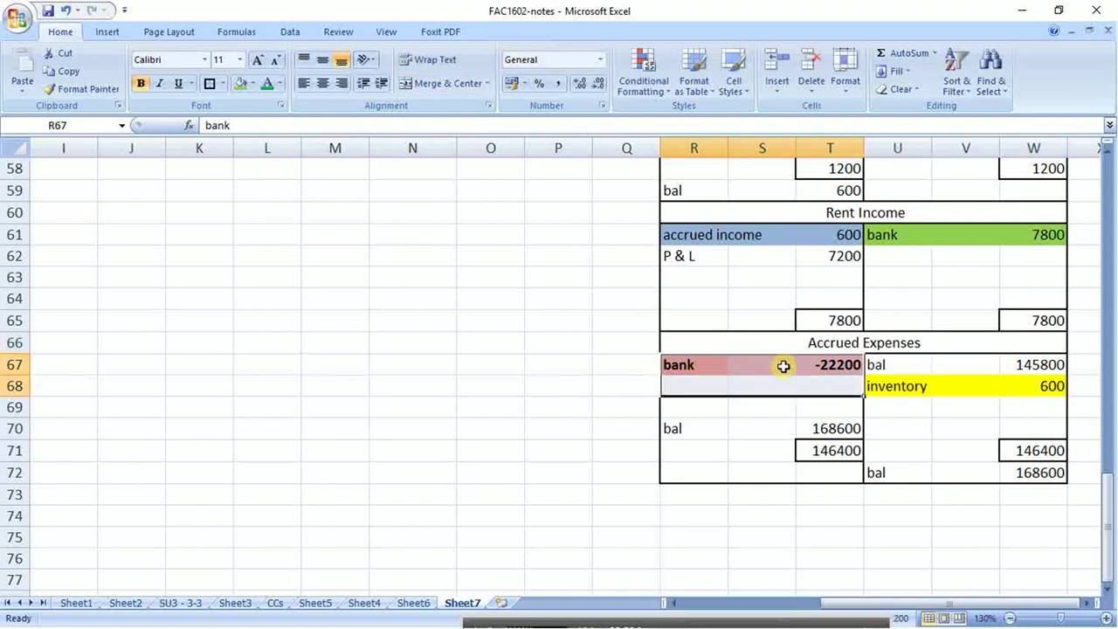
key(Delete)
- Clear the inventory entry from U68:W68 on the credit side of the Accrued Expenses account
key(Right)
key(Right)
key(Right)
key(Down)
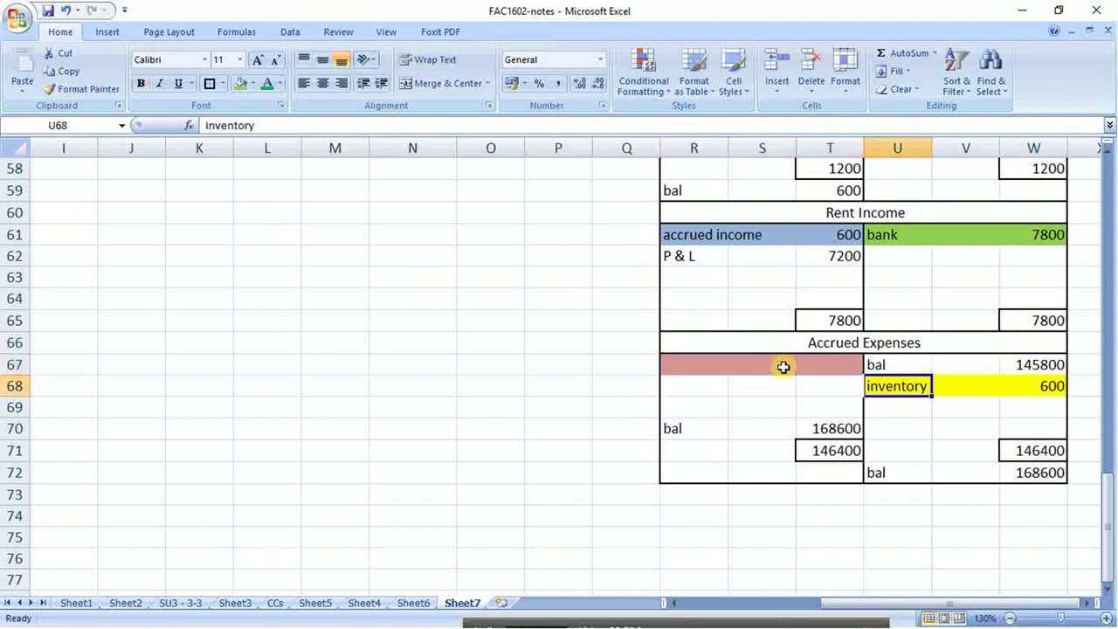
key(shift+Right)
key(shift+Right)
key(Delete)
- Clear the debit-side balance and total amounts in T70:T71, keeping the "bal" label
key(Down)
key(Down)
key(Left)
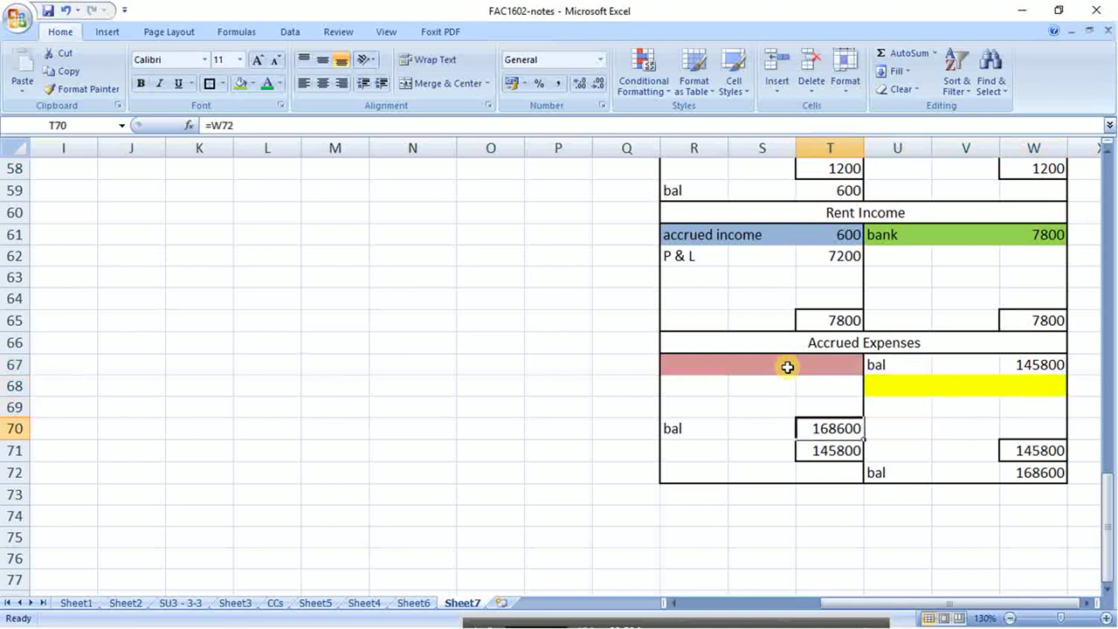
key(shift+Down)
key(Delete)
- Clear the credit-side total in W71 and the two balance amounts in W72 and W67 of Accrued Expenses
key(Right)
key(Right)
key(Right)
key(Down)
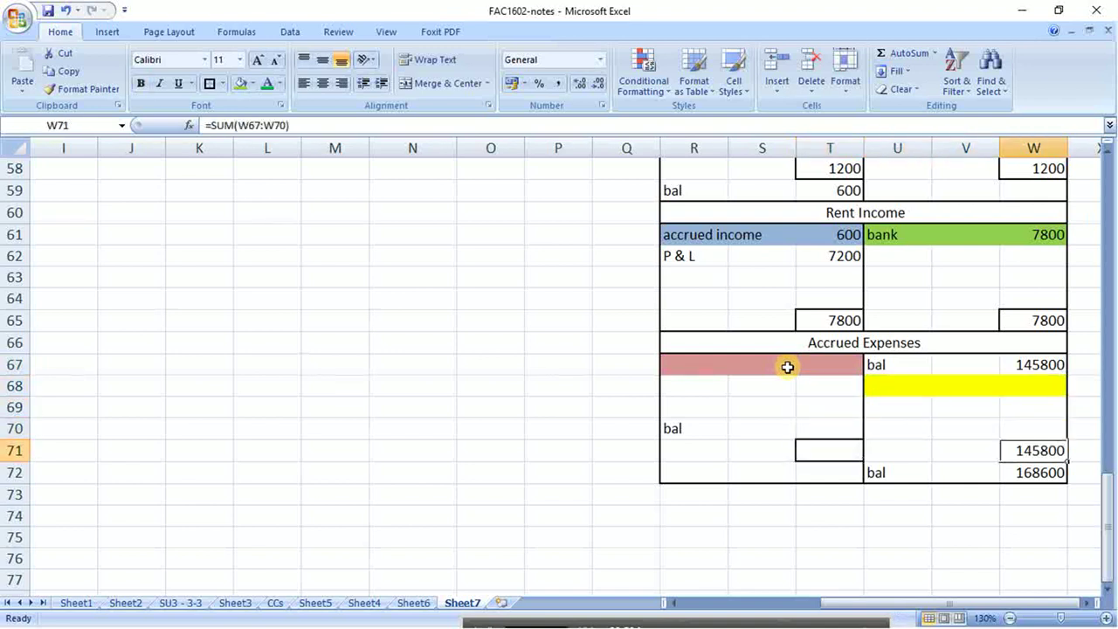
key(Delete)
key(Down)
key(Delete)
key(Up)
key(Up)
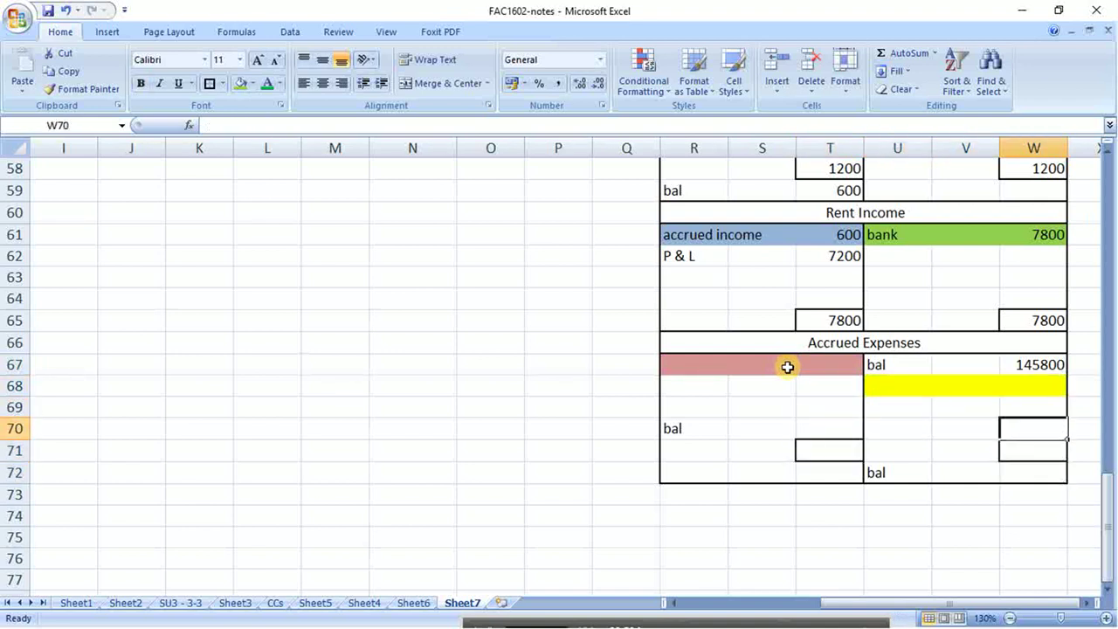
key(Up)
key(Up)
key(Up)
key(Delete)
- Remove the red and yellow fills from R67:T67 and U68:W68 by copying the blank cells R68:T68 over them
key(Left)
key(Left)
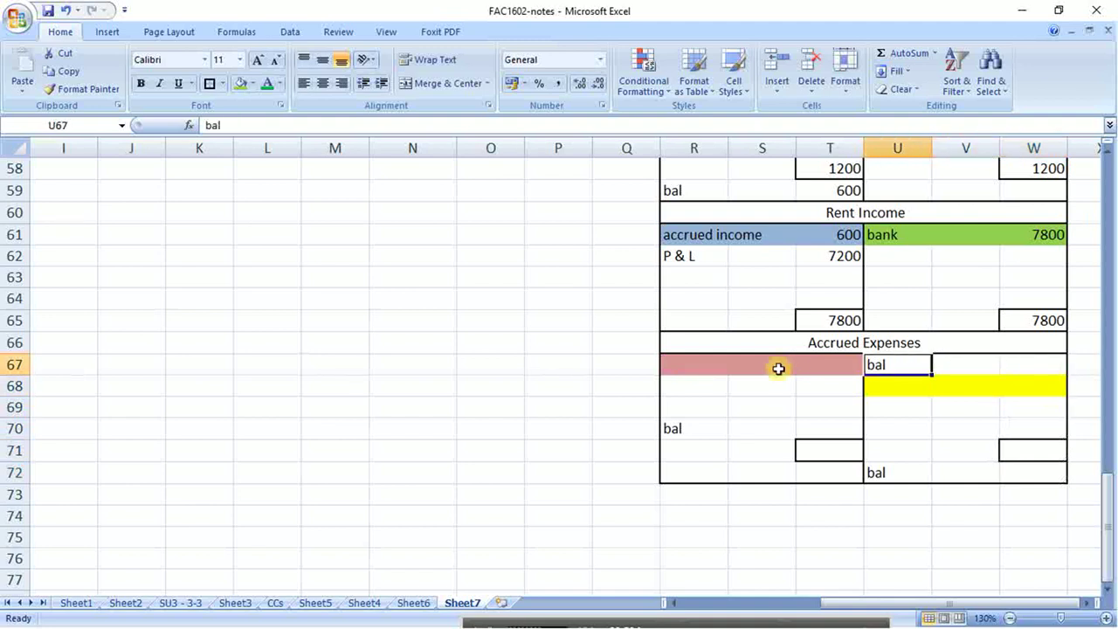
click(703, 388)
drag(703, 387, 800, 387)
key(ctrl+c)
click(719, 368)
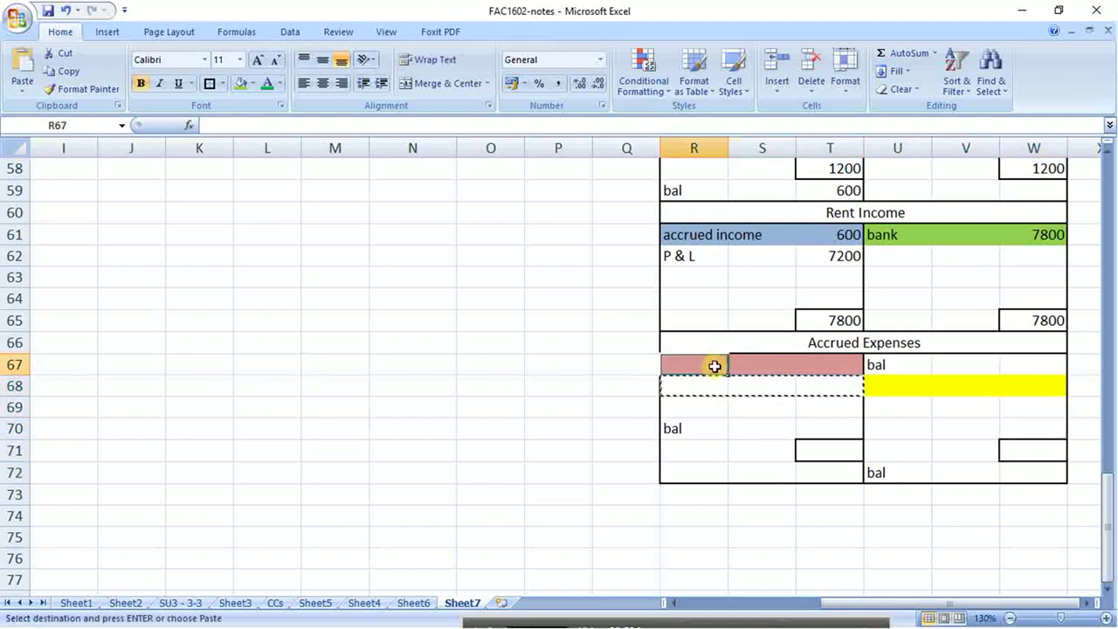
key(ctrl+v)
click(884, 387)
key(ctrl+v)
- Set the opening balance of the Accrued Expenses account in W67 to 600
click(721, 366)
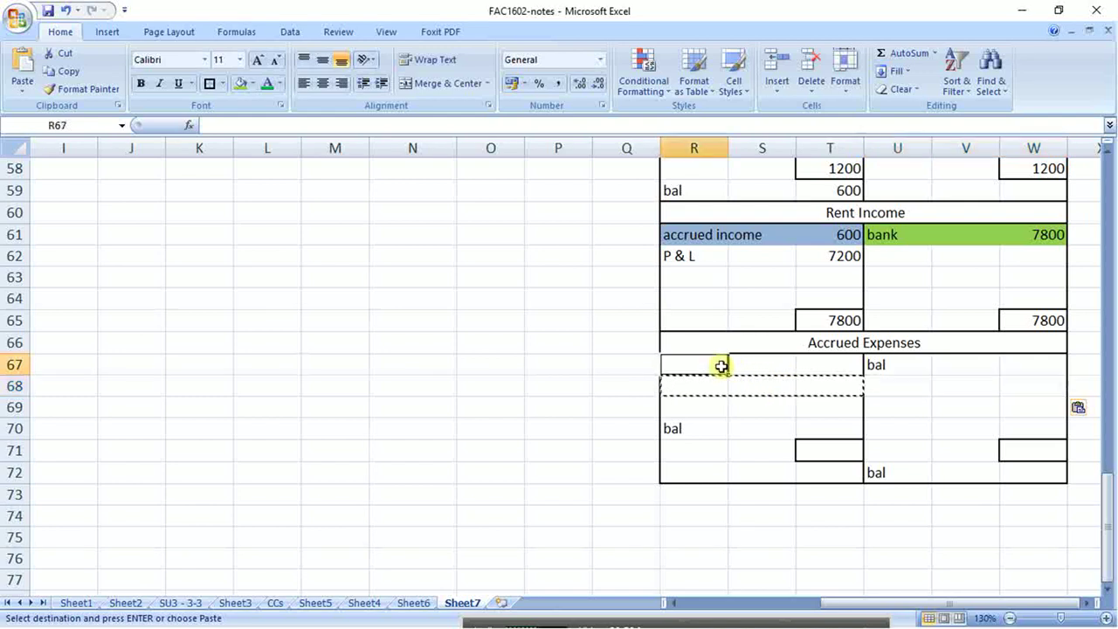
key(Right)
key(Right)
key(Right)
key(Right)
key(Right)
text(60)
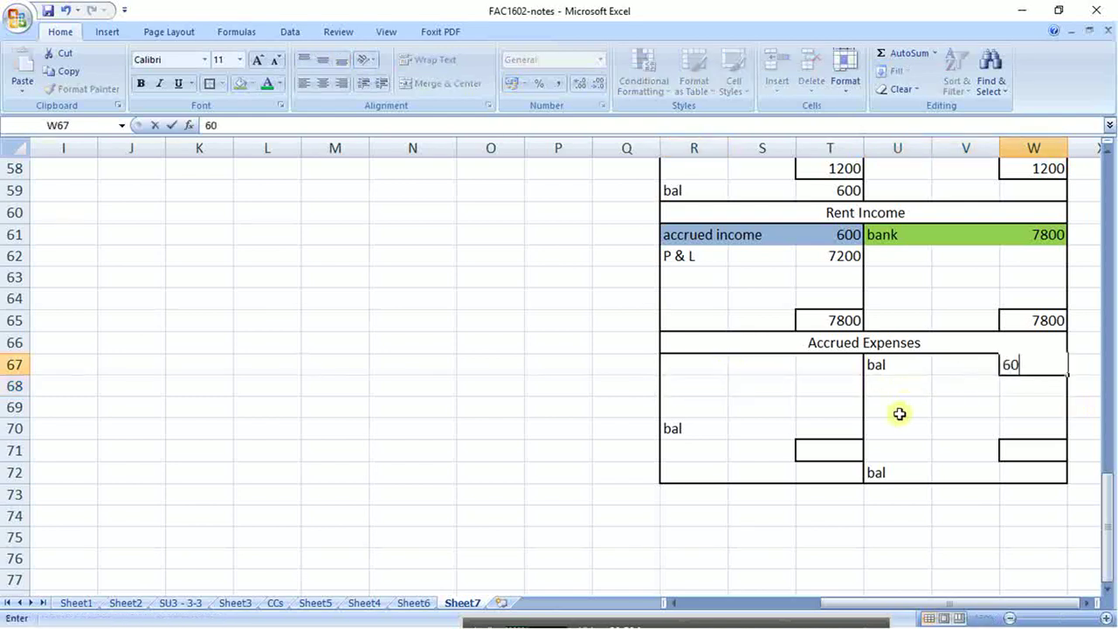
key(Return)
- Enter 1800 as the balance brought down in W72 of the Accrued Expenses account
key(Right)
key(Right)
key(Right)
key(Down)
key(Down)
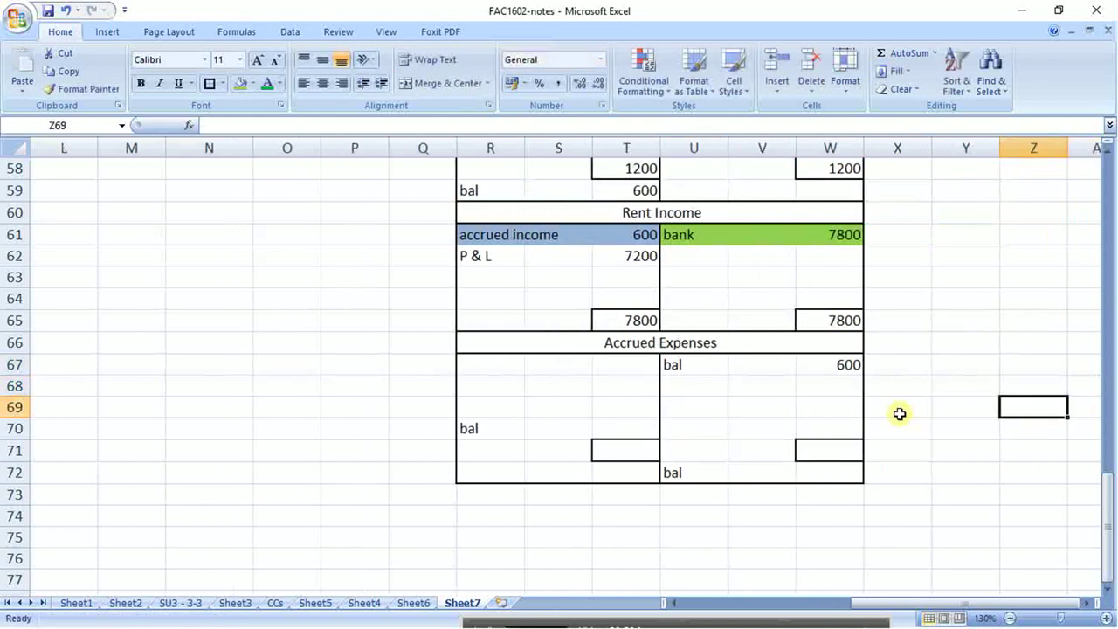
key(Down)
key(Down)
key(Left)
key(Left)
key(Left)
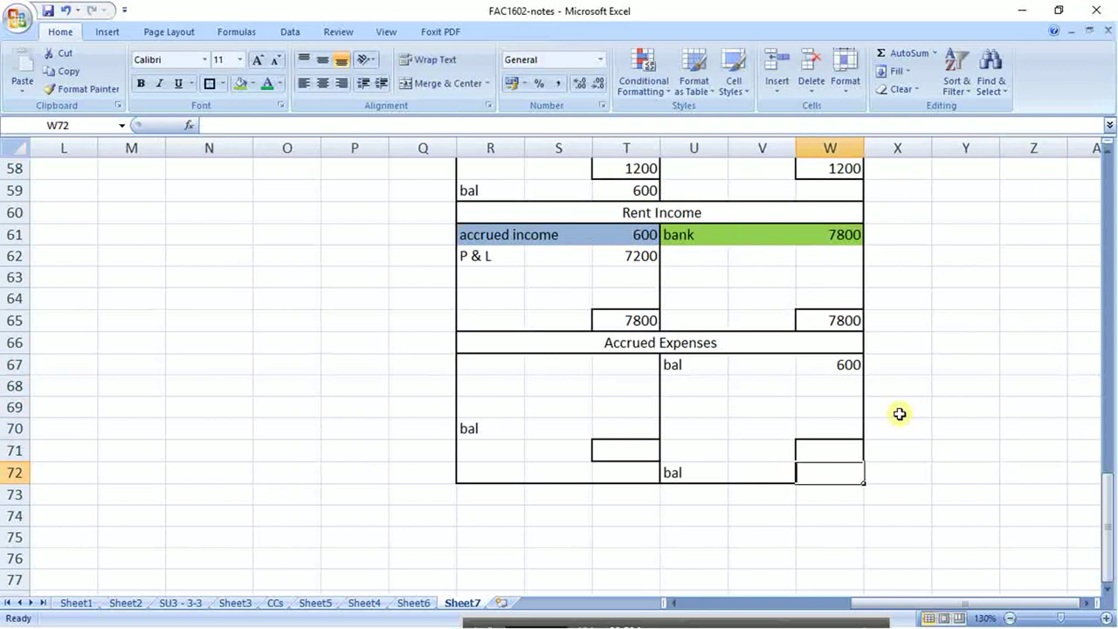
text(1800)
- Enter 1800 as the closing balance in T70 on the debit side of Accrued Expenses
key(Up)
key(Up)
key(Left)
key(Left)
key(Left)
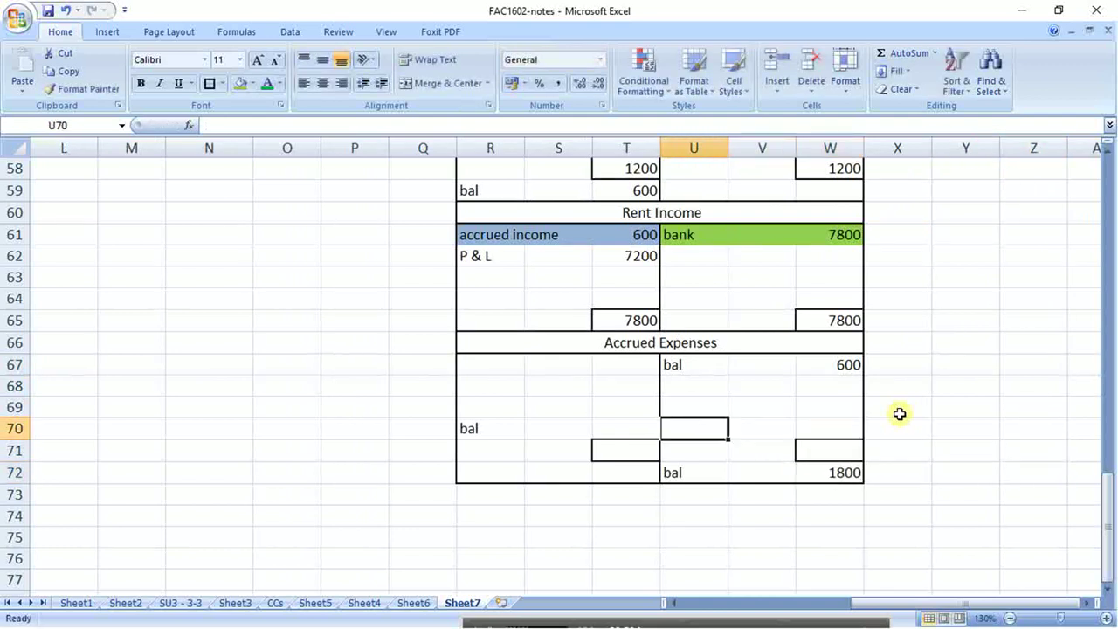
text(1800)
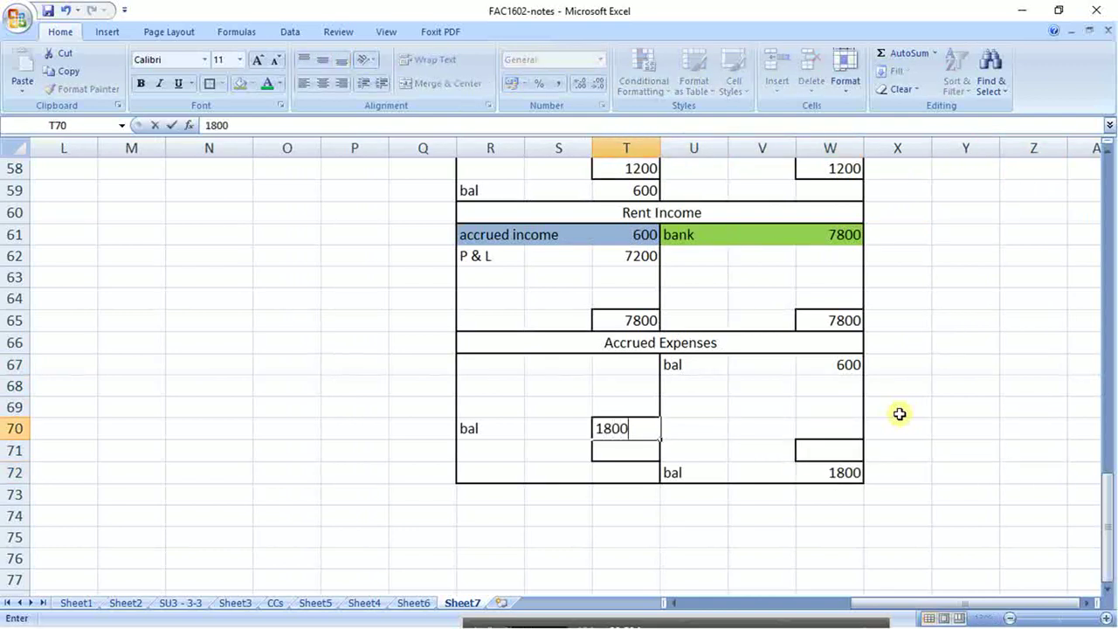
key(Return)
scroll(585, 370, up, 1)
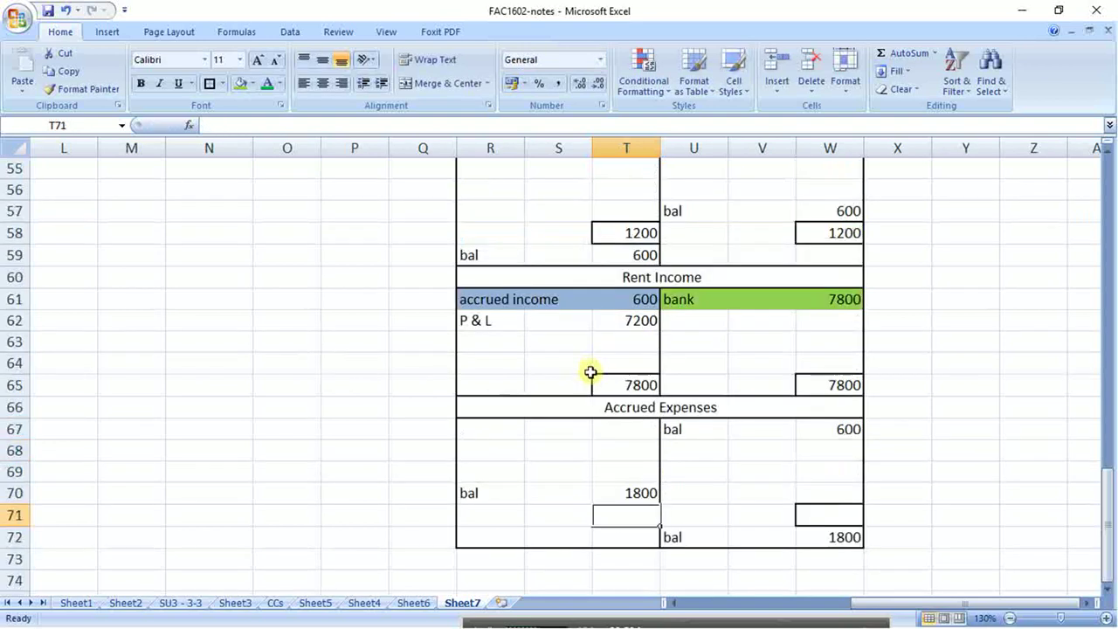
drag(515, 403, 509, 504)
key(ctrl+c)
scroll(489, 501, down, 1)
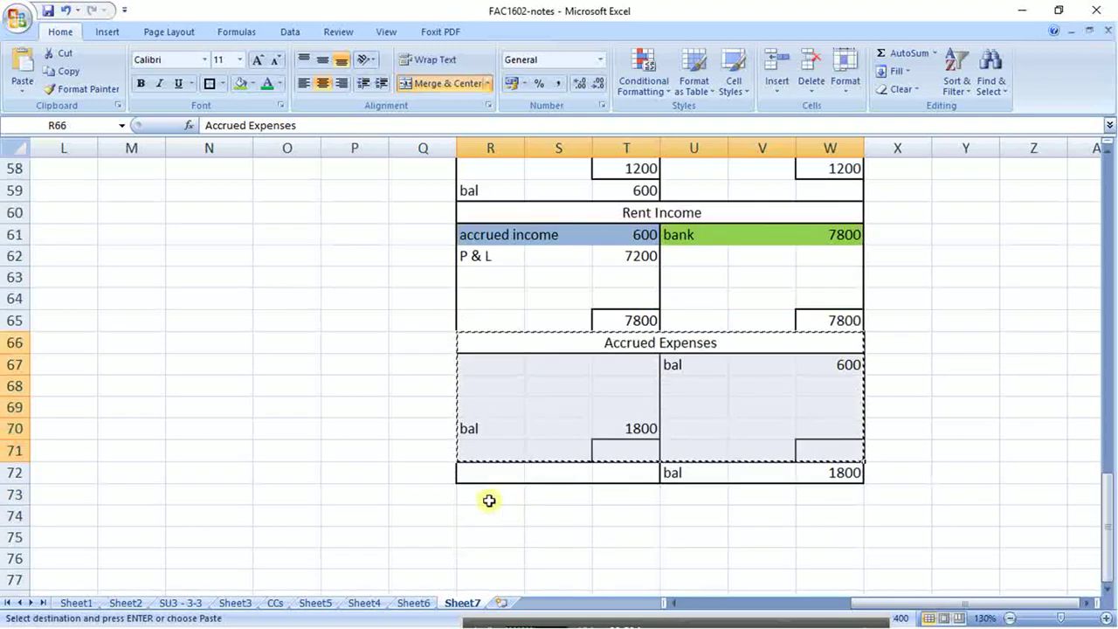
click(489, 501)
text(v)
scroll(489, 497, down, 1)
click(531, 469)
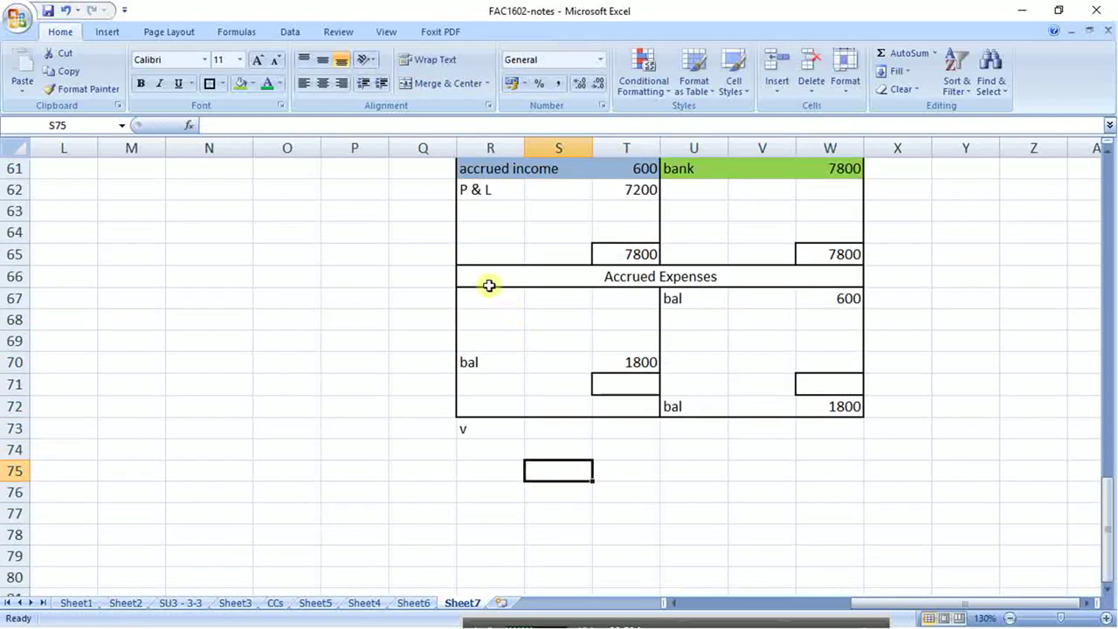
- Copy the Accrued Expenses account in R66:W71 and paste it directly below at R73
drag(489, 285, 501, 381)
key(ctrl+c)
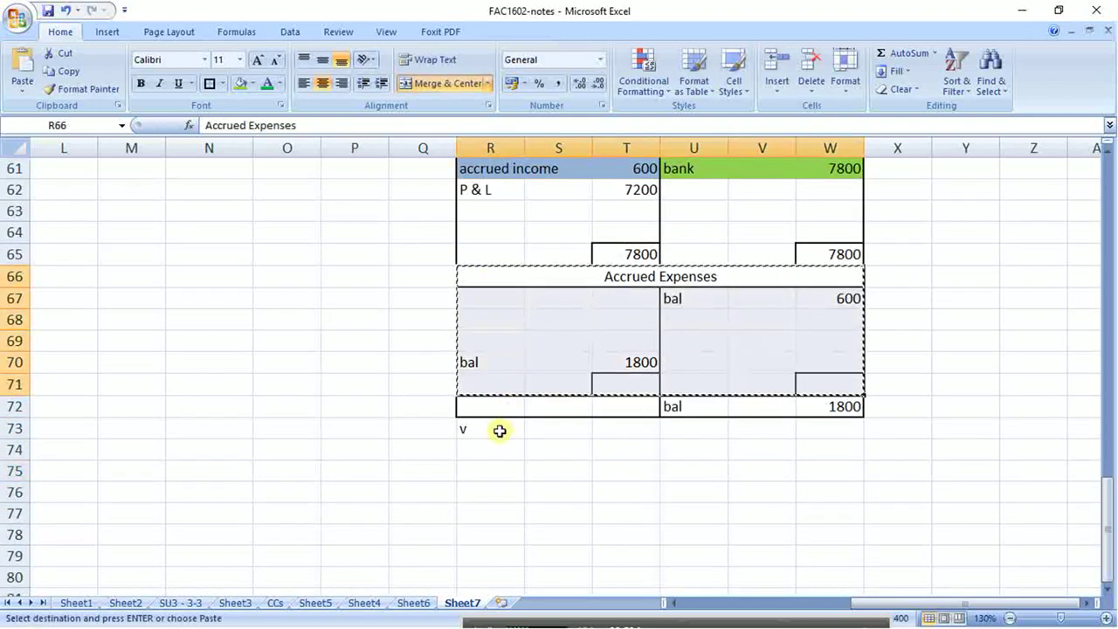
click(500, 430)
key(ctrl+v)
- Retitle the new T-account in R73 as "Admin , salaries, wages"
click(510, 426)
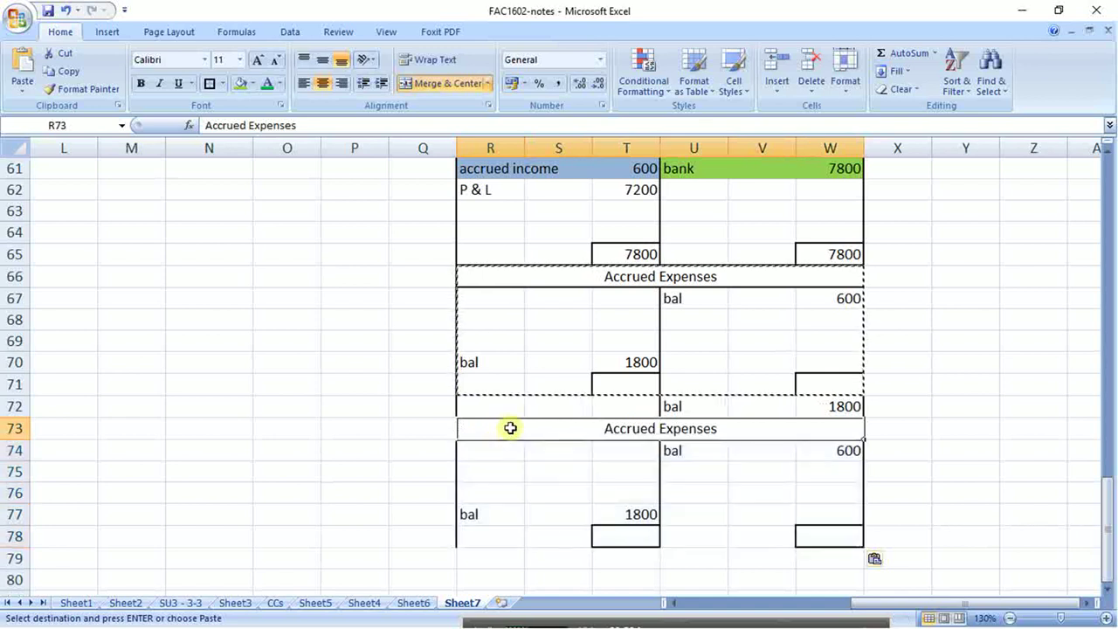
text(Admin )
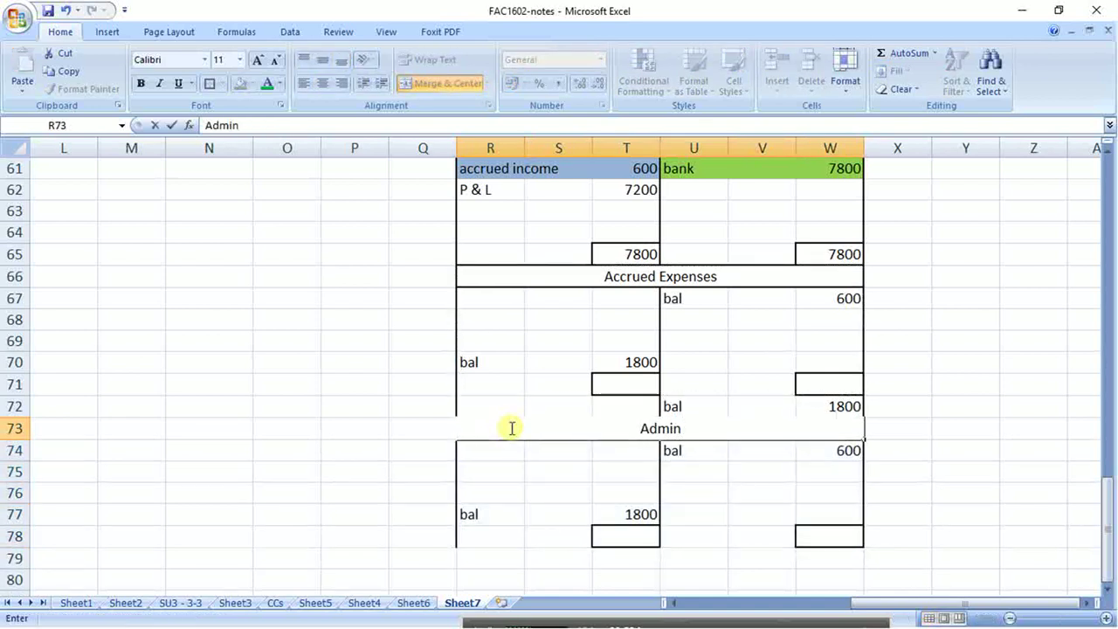
text(, salaries.)
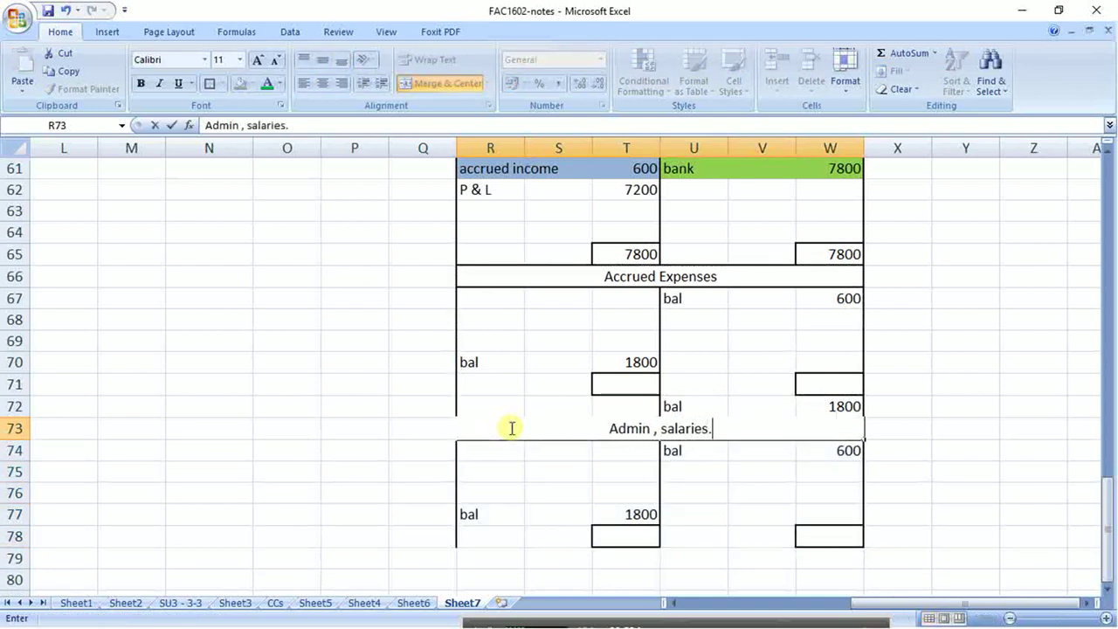
key(BackSpace)
text(, wages)
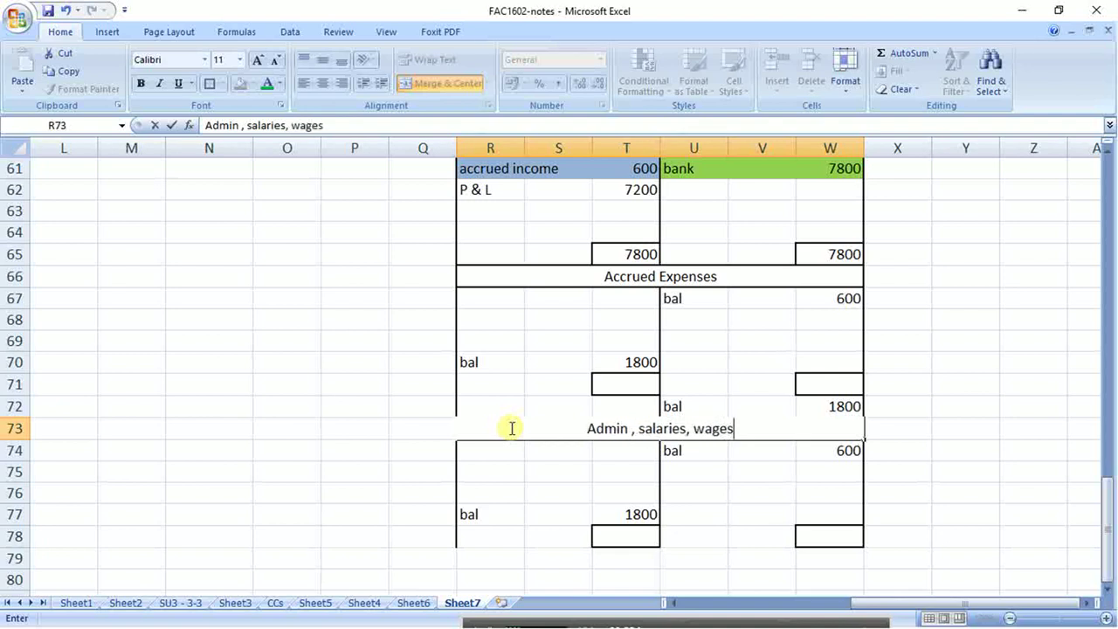
key(Return)
- Clear the copied balance entries in U74:W74 and R77:T77 of the Admin, salaries, wages account
drag(686, 454, 808, 461)
key(Delete)
drag(512, 506, 623, 512)
key(Delete)
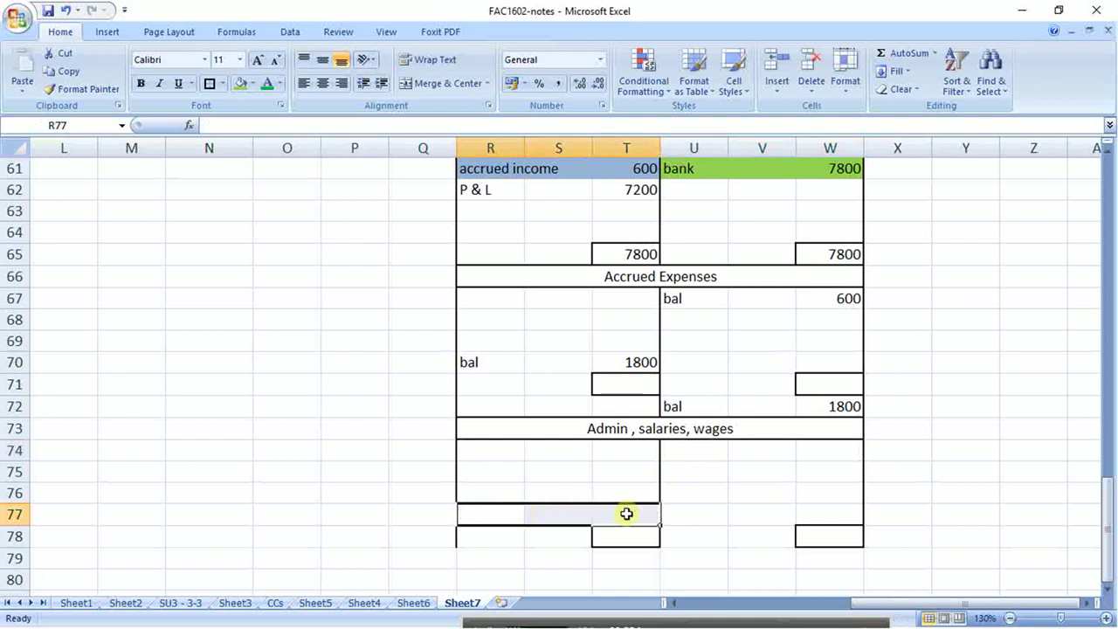
- Enter "P & L" in U74 with the amount 105000 in W74 on the credit side of Admin, salaries, wages
click(704, 456)
text(PL)
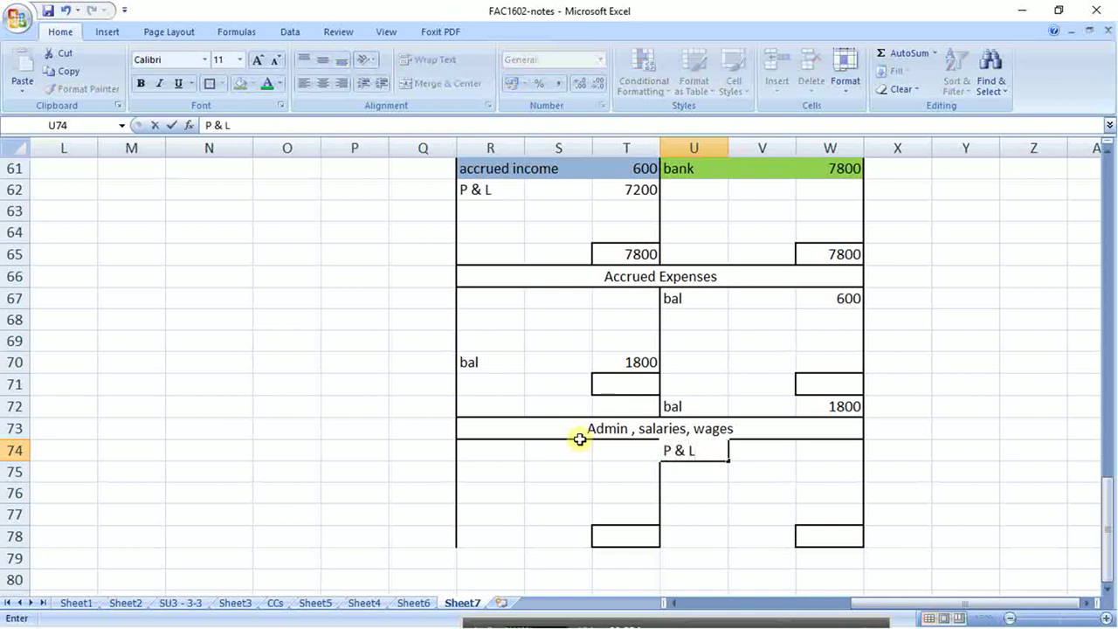
key(Tab)
key(Tab)
text(10)
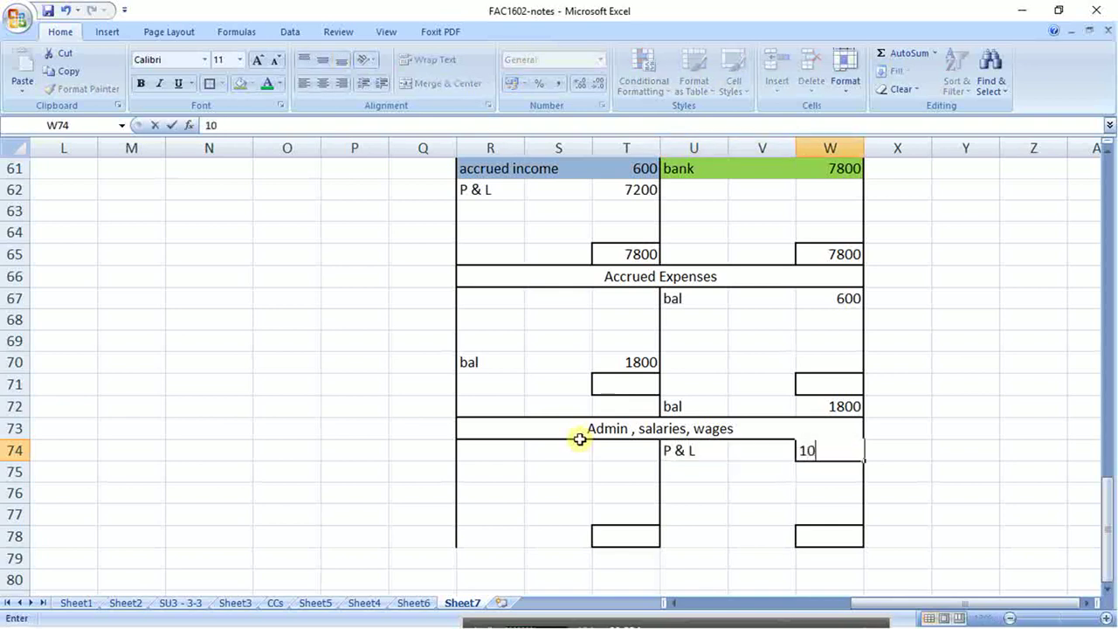
key(Return)
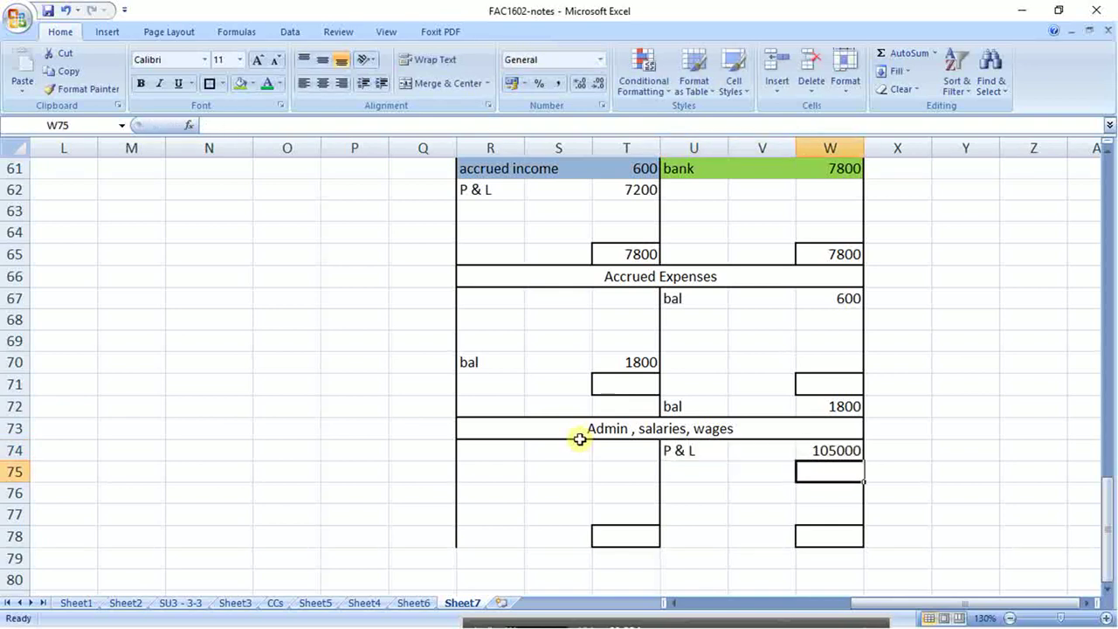
- Fill in the Accrued Expenses totals, linking T71 to the closing balance with =T70 and W71 to the debit total with =T71
click(631, 374)
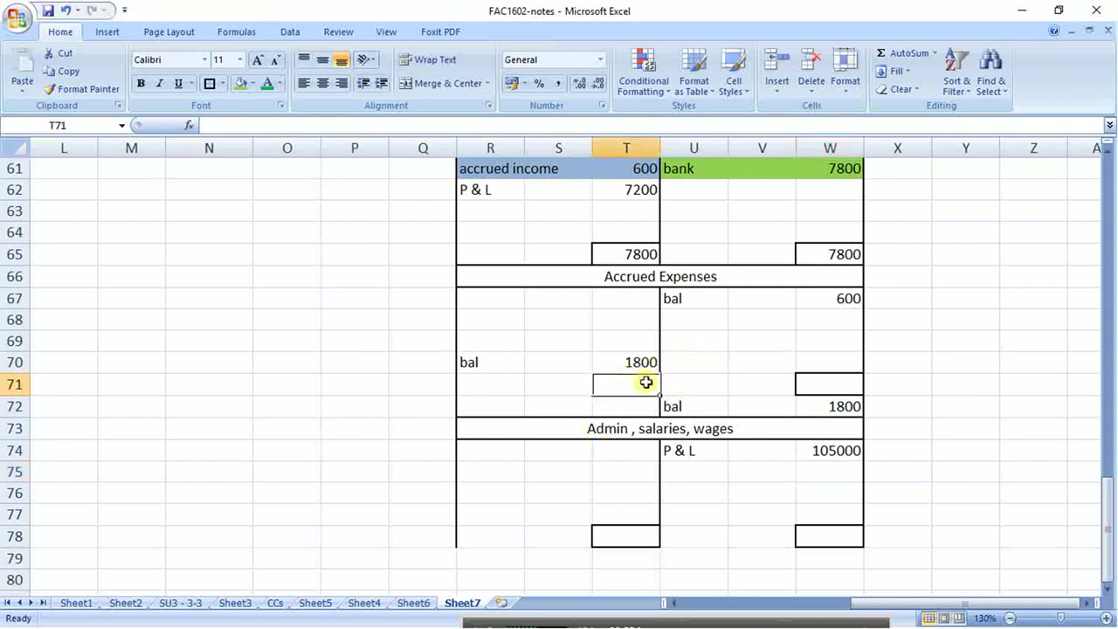
text(=T7)
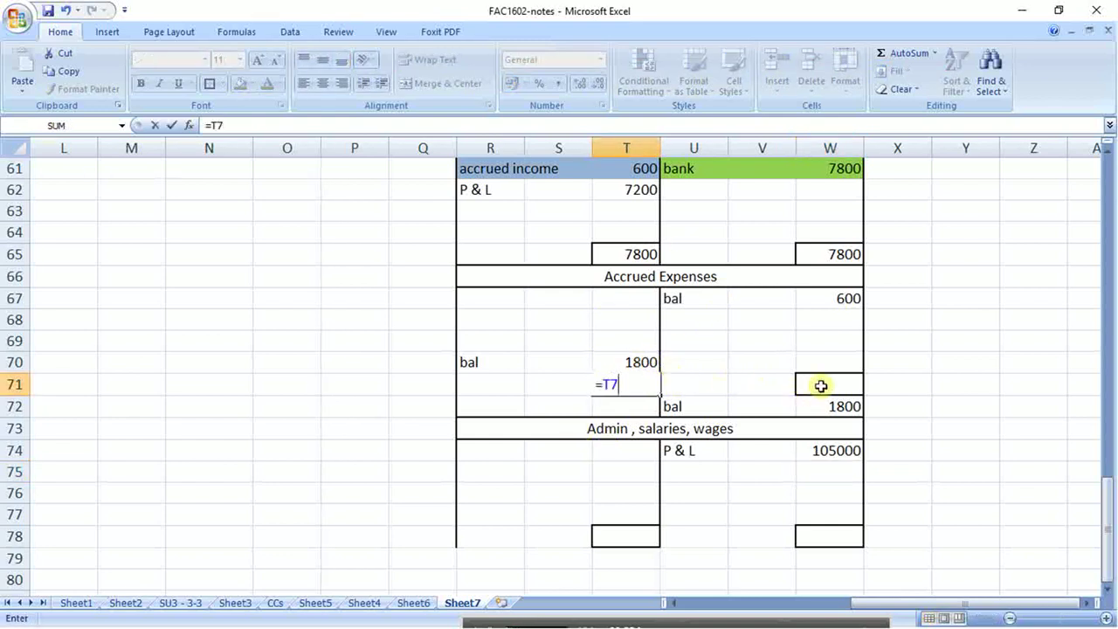
key(Return)
double_click(643, 374)
click(650, 361)
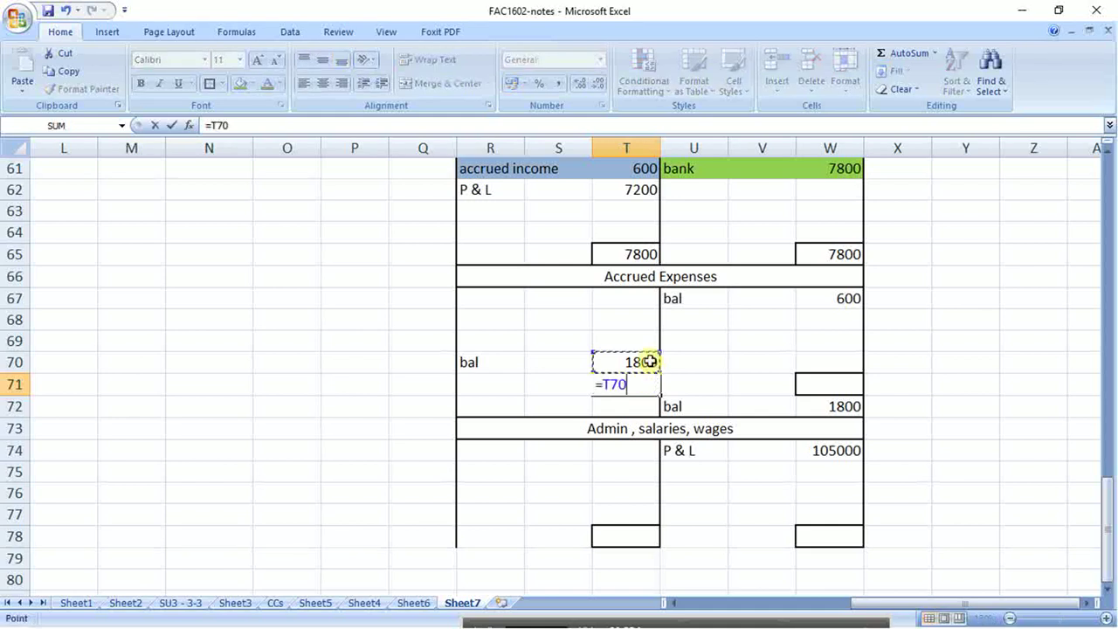
key(Return)
click(801, 382)
text(=)
click(643, 382)
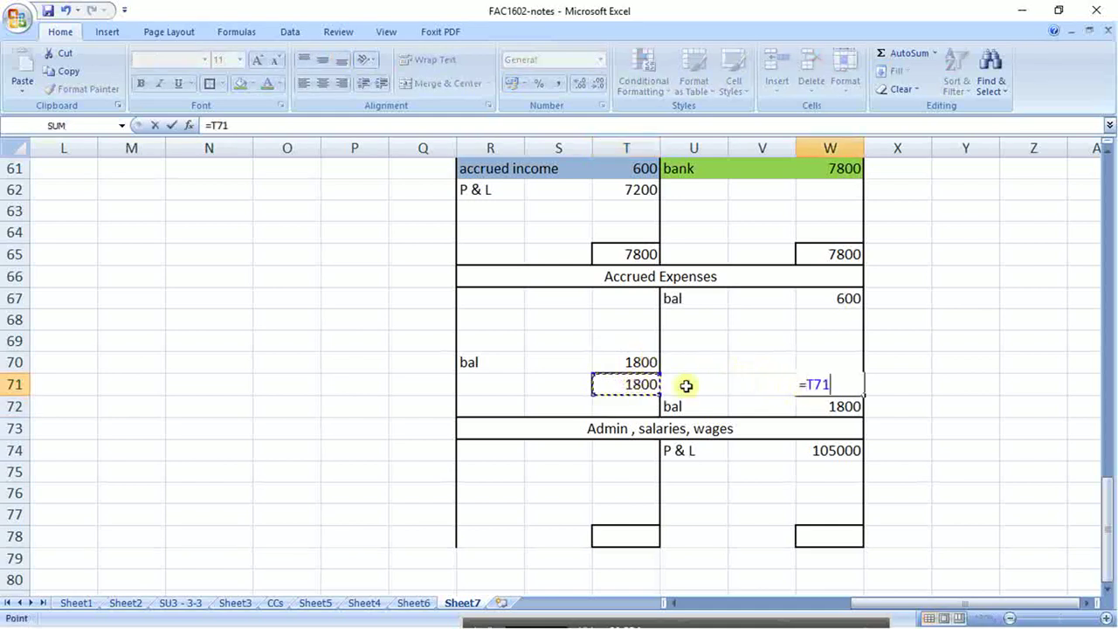
key(Return)
- Calculate the missing Accrued Expenses credit entry in W68 as the total minus the opening balance, =W71-W67
click(830, 321)
text(=)
click(845, 381)
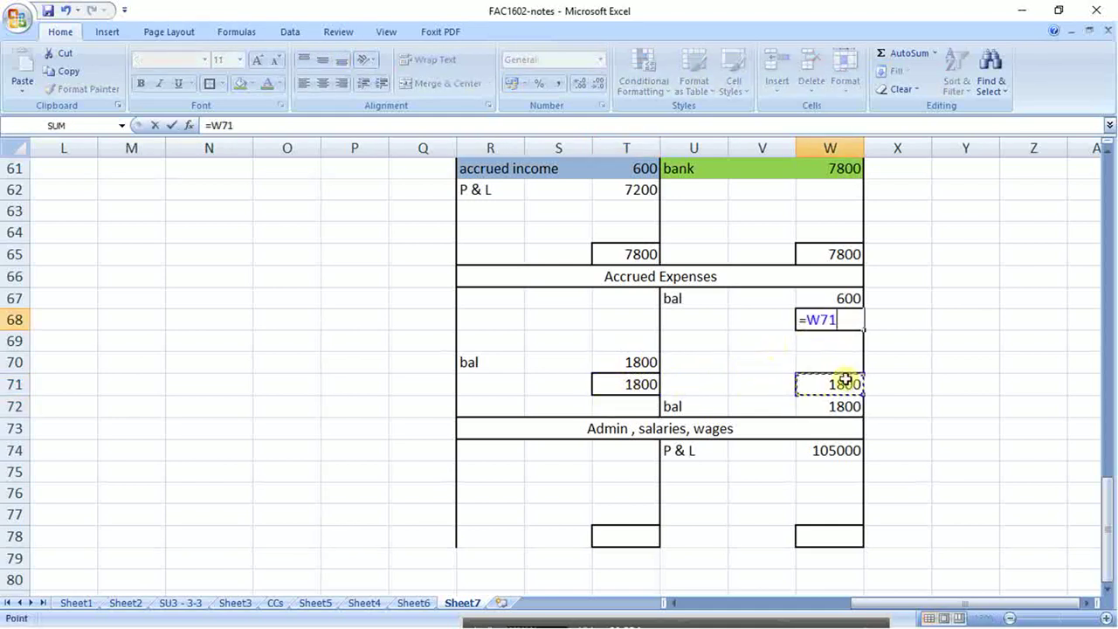
text(-)
click(841, 299)
key(Return)
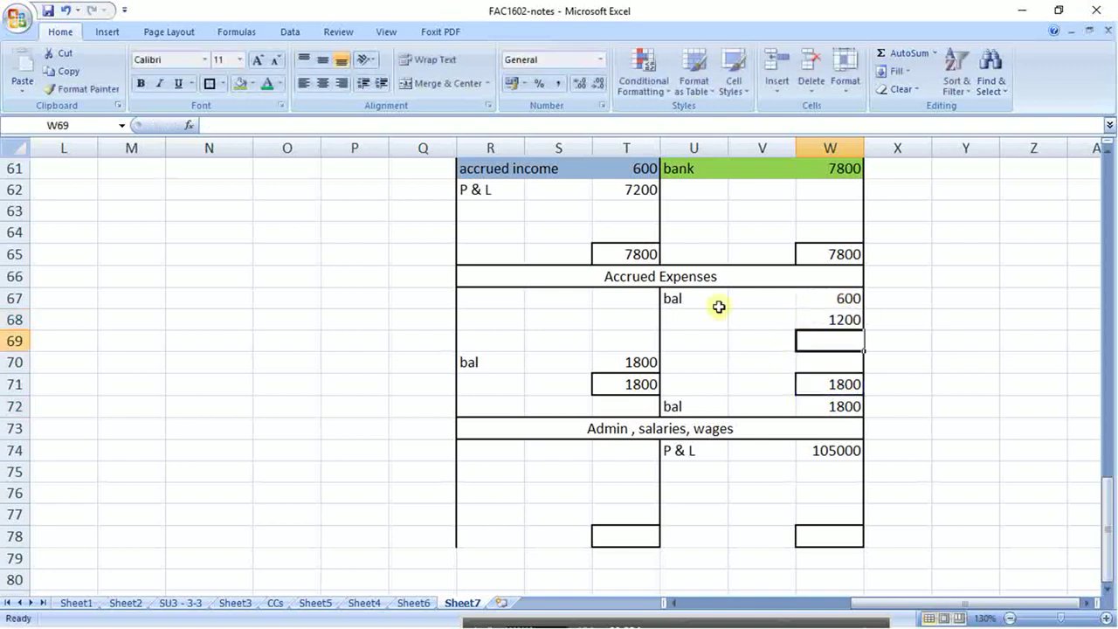
- Highlight the Accrued Expenses entry in U68:W68 in yellow and label it "admin, salaries, wages" in U68
drag(718, 313, 806, 326)
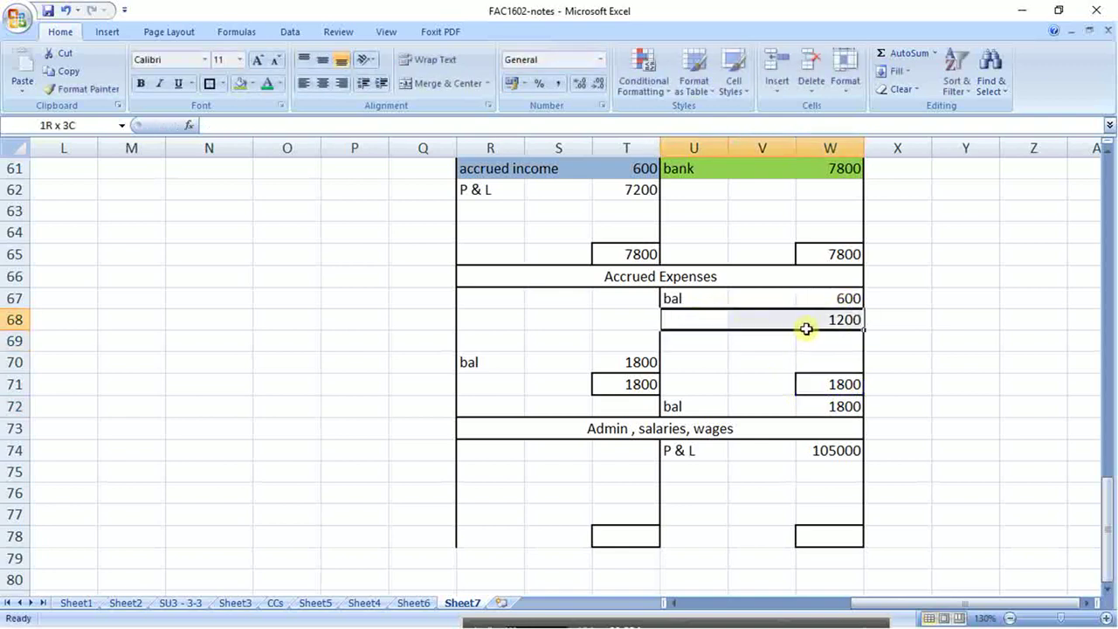
click(253, 84)
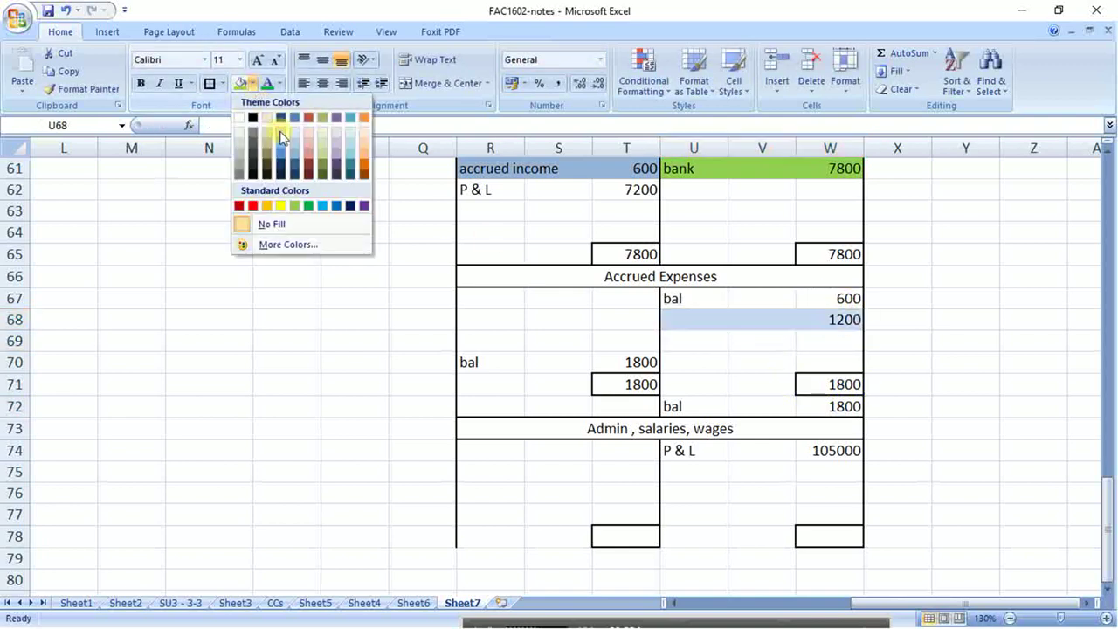
click(281, 207)
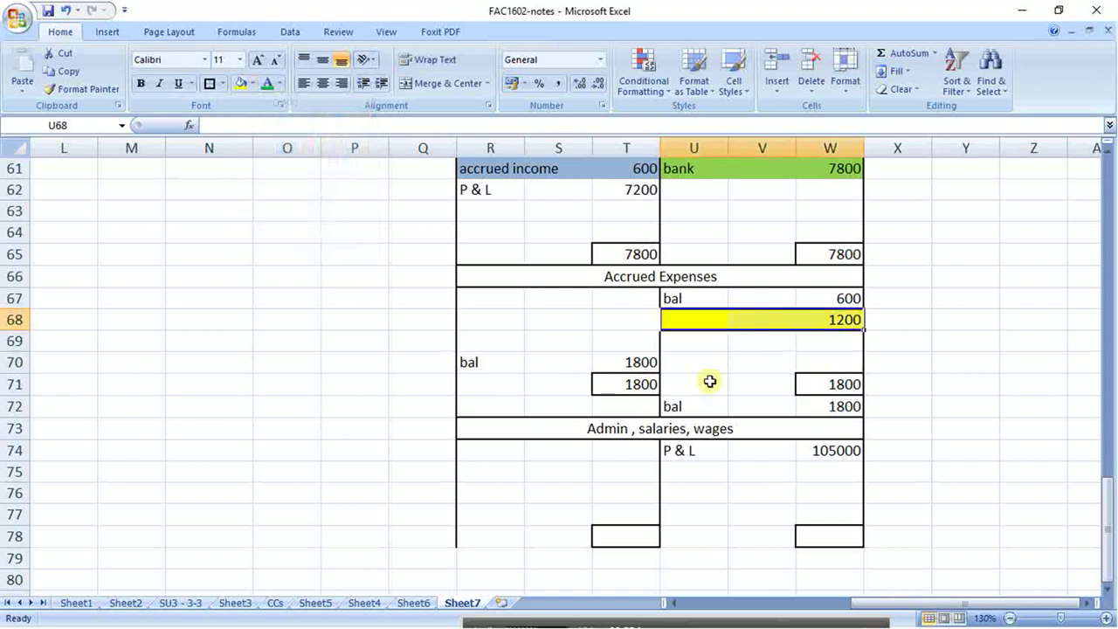
click(703, 320)
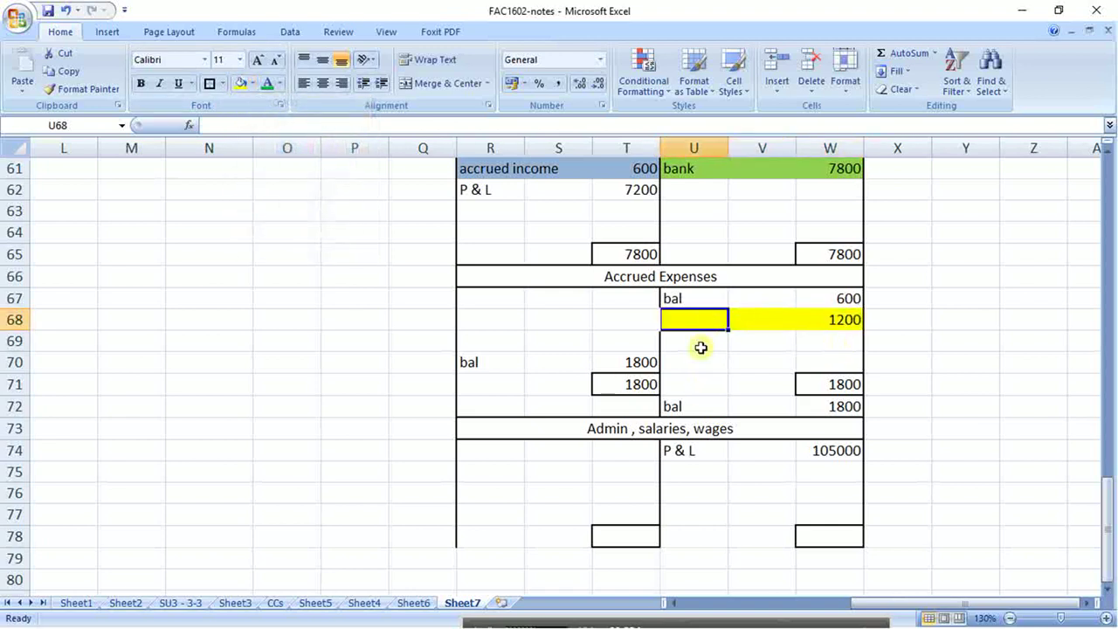
text(admin, salaries)
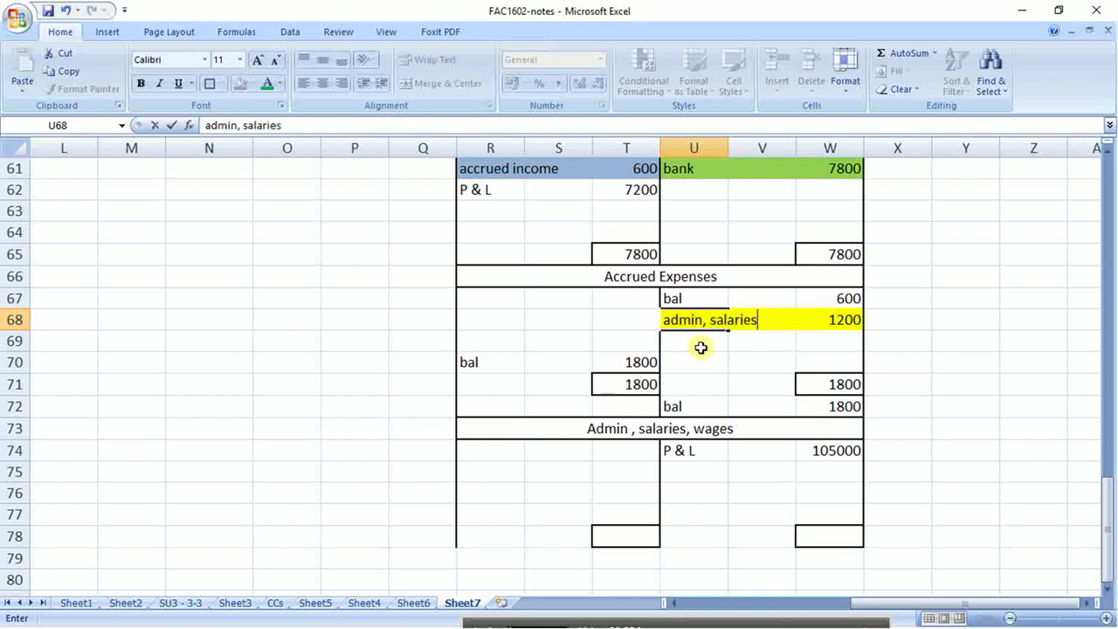
text(e)
key(Return)
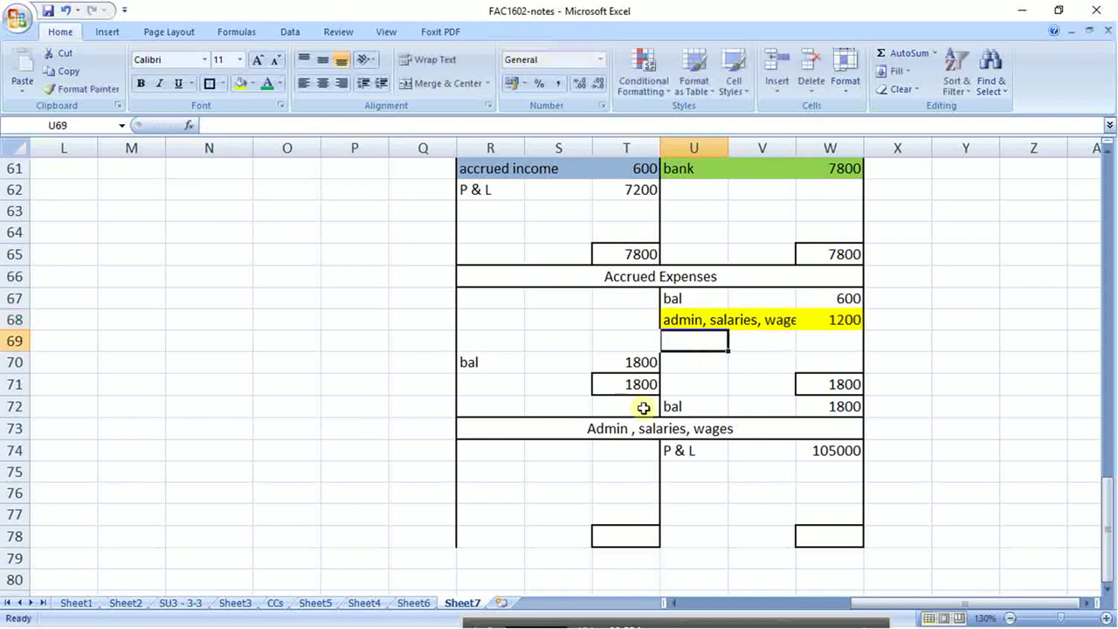
- Post the contra entry in row 74 of Admin, salaries, wages, linking R74 to the Accrued Expenses title and T74 to W68
click(494, 450)
text(=)
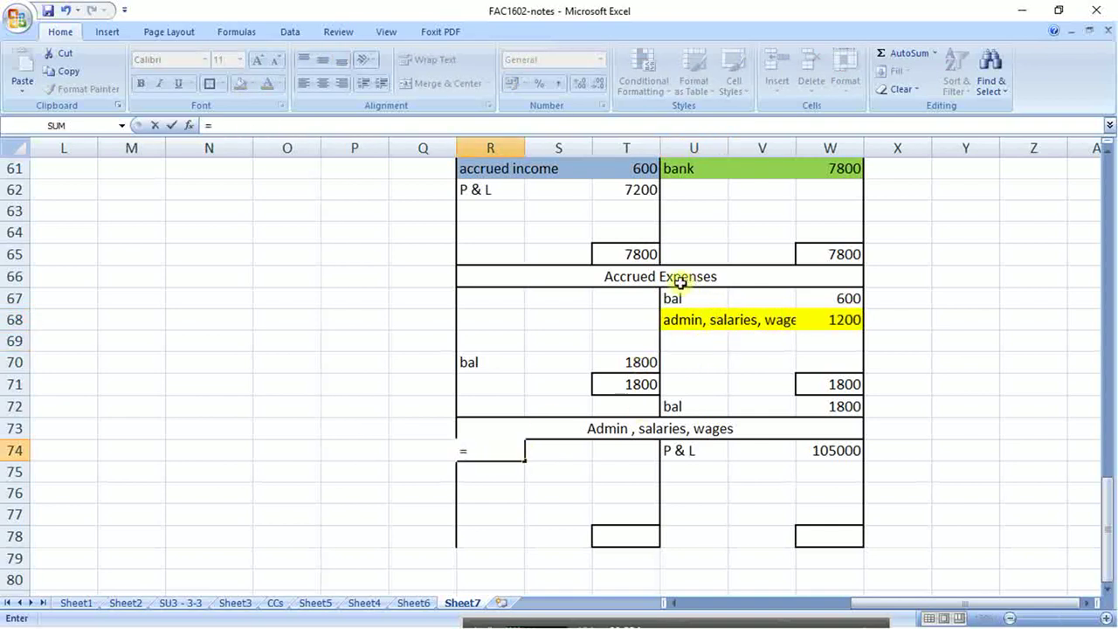
click(617, 277)
key(Return)
click(631, 449)
text(=)
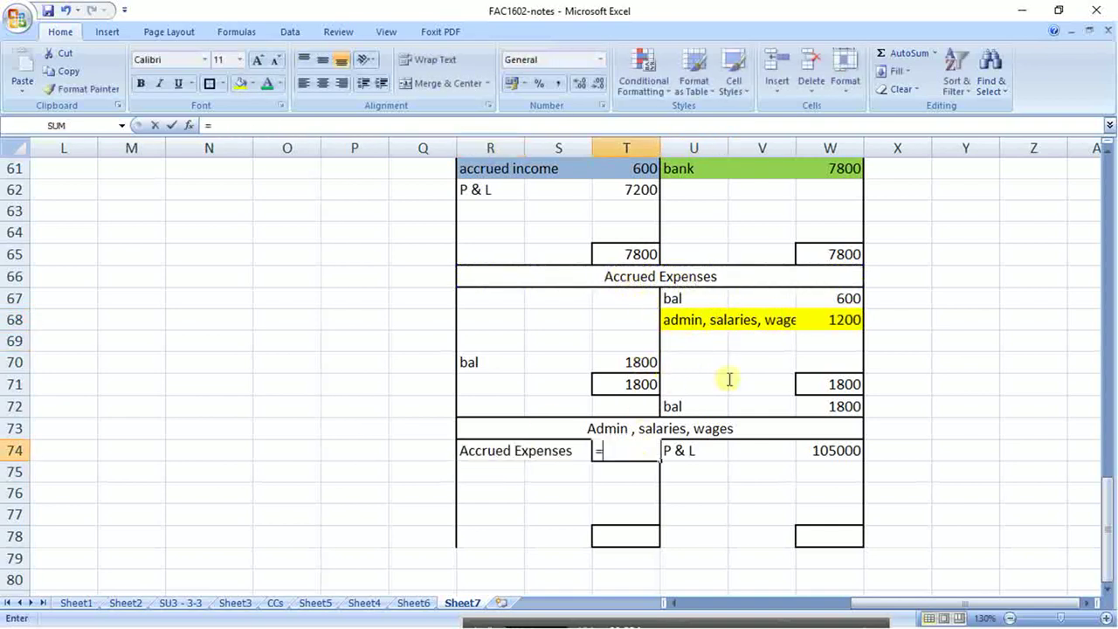
click(847, 319)
key(Return)
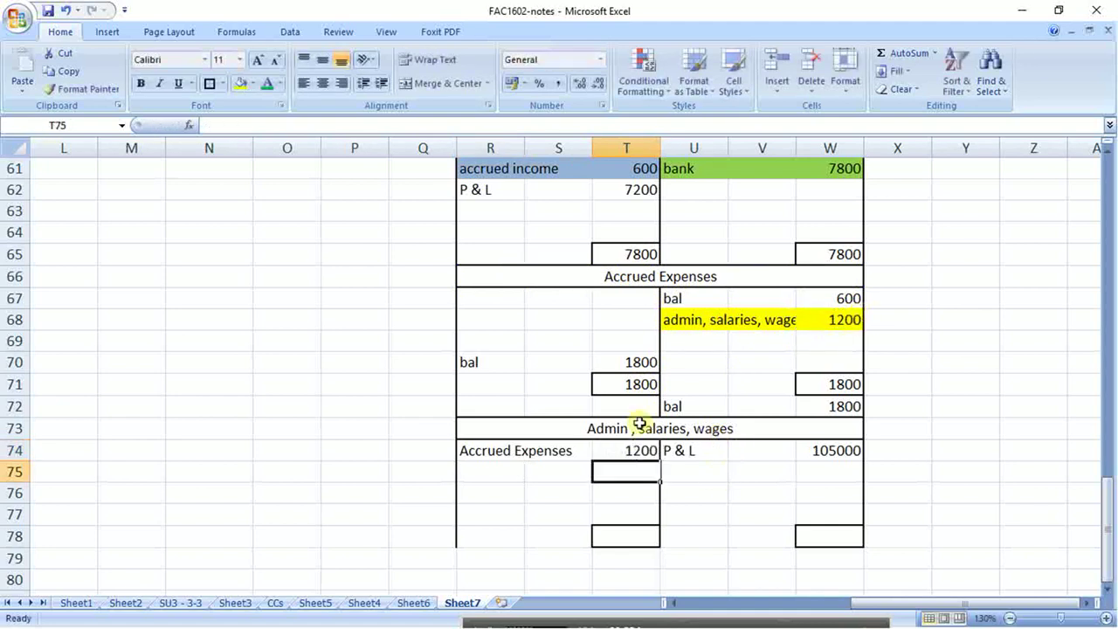
- Fill in the Admin, salaries, wages totals, linking W78 to the P & L amount with =W74 and T78 with =W78
click(822, 539)
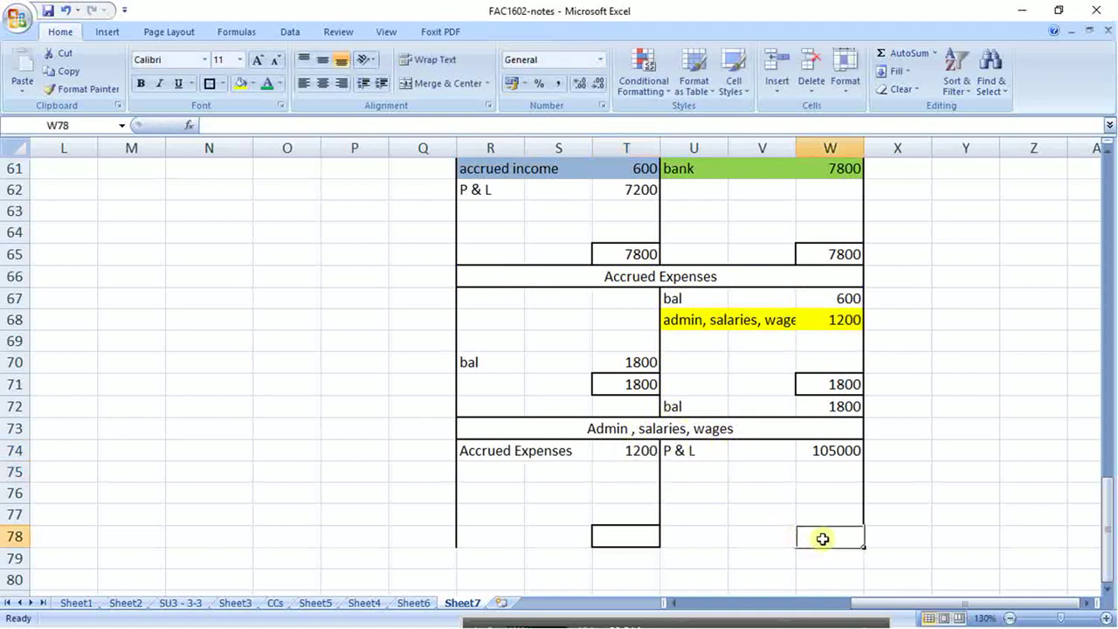
text(=)
click(830, 451)
key(Return)
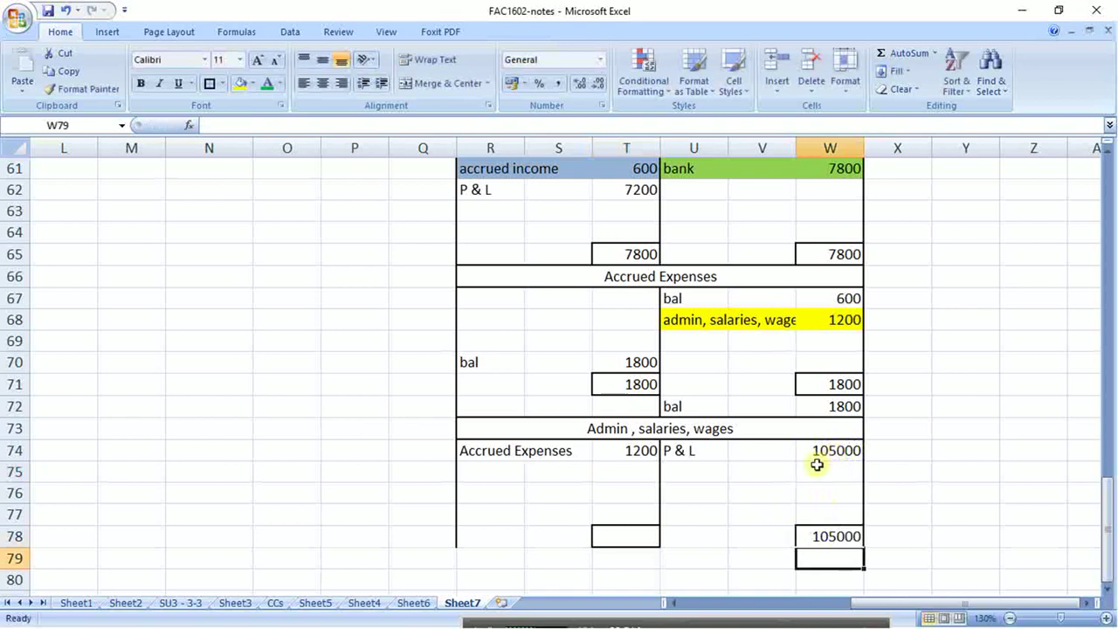
click(620, 536)
text(=)
click(811, 534)
key(Return)
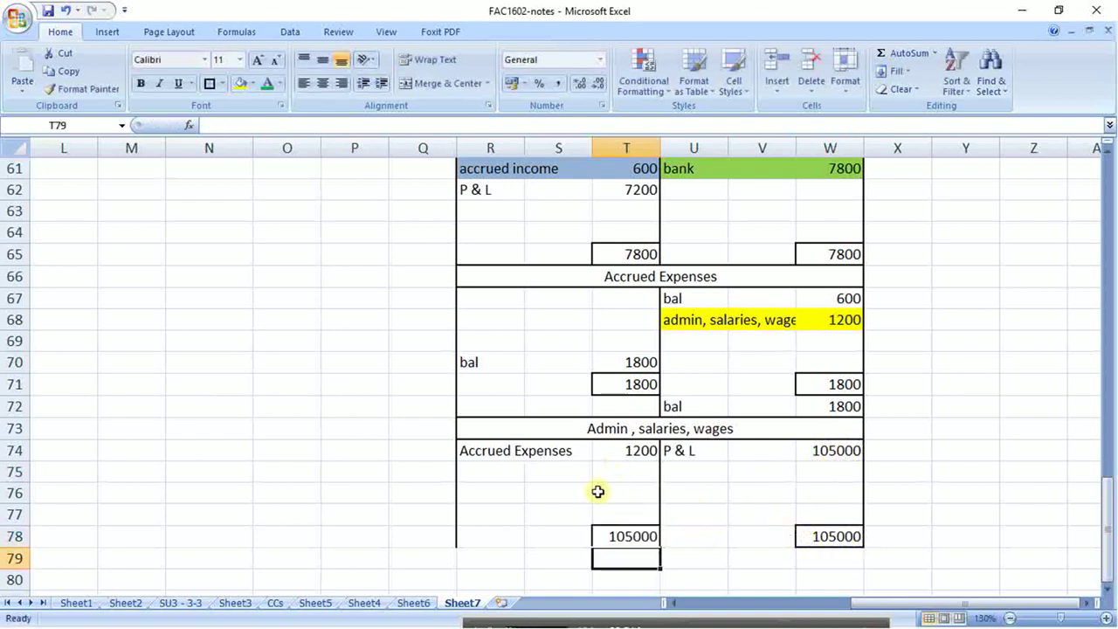
- Calculate the missing debit amount in T75 of Admin, salaries, wages as the total minus the accrued expenses entry, =T78-T74
click(620, 530)
click(628, 472)
text(=)
click(634, 533)
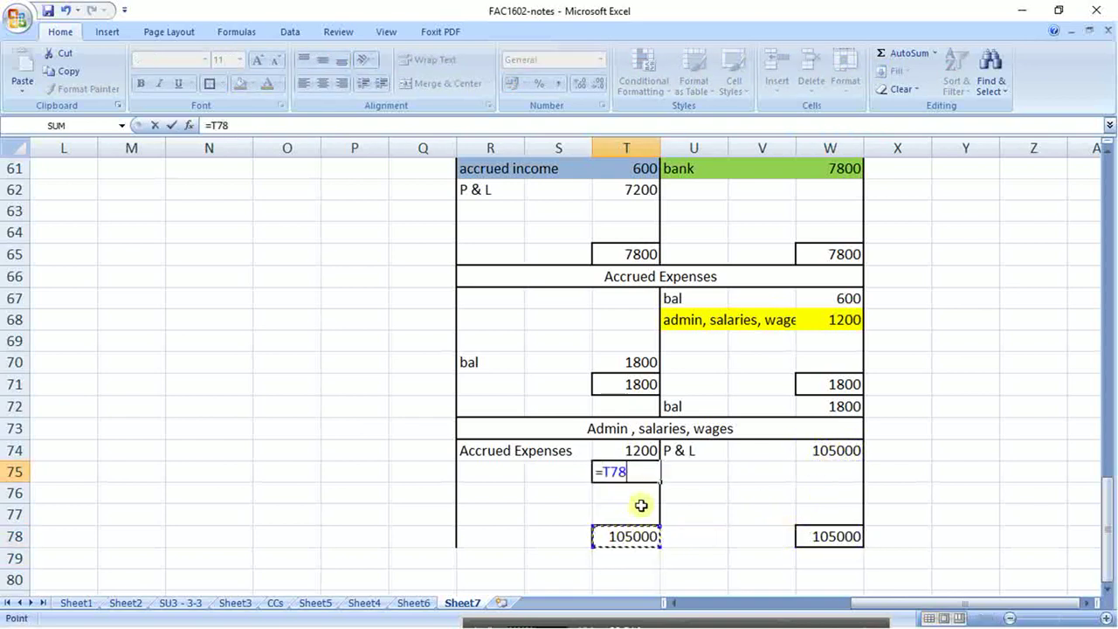
text(-)
click(617, 450)
key(Return)
- Label R75 as "BANK" and highlight the entry in R75:T75 with a light red fill
click(499, 469)
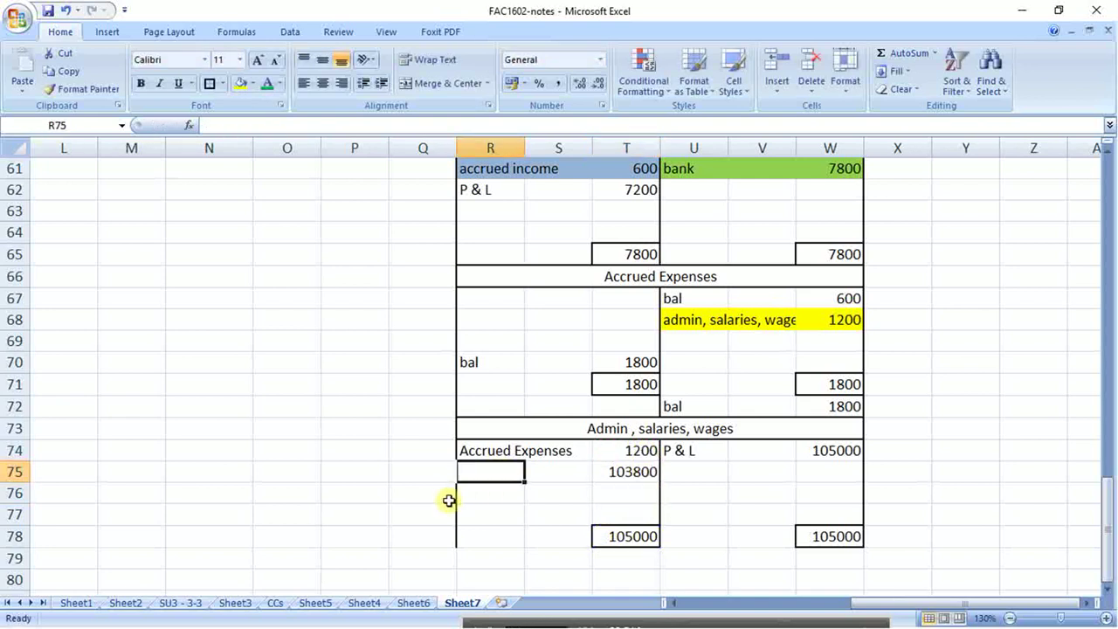
text(BAl)
text(K)
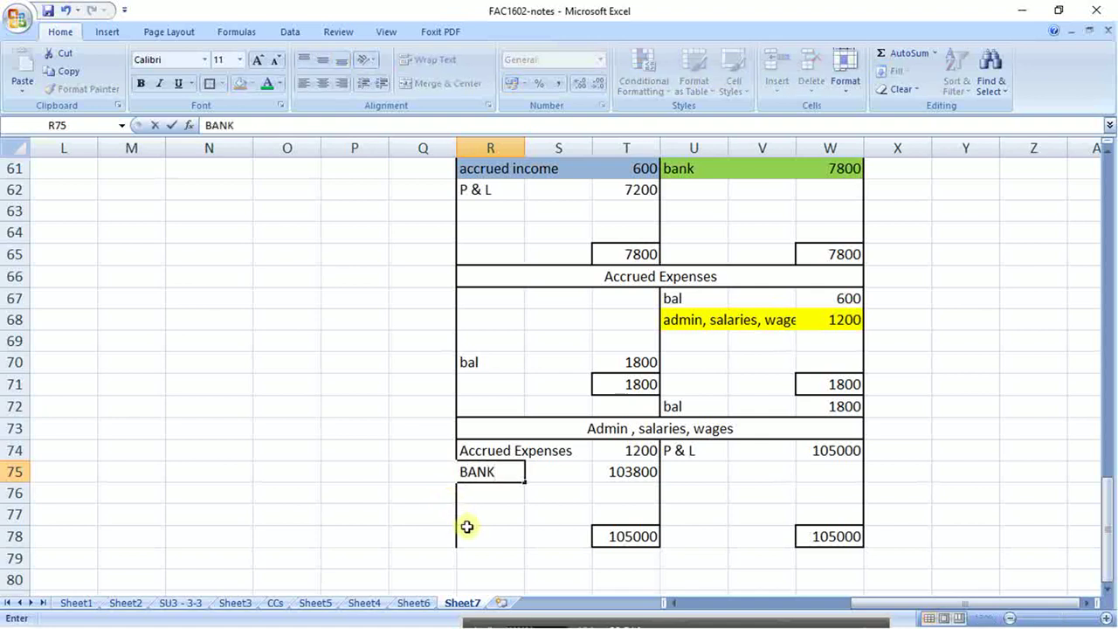
click(462, 529)
drag(504, 472, 605, 473)
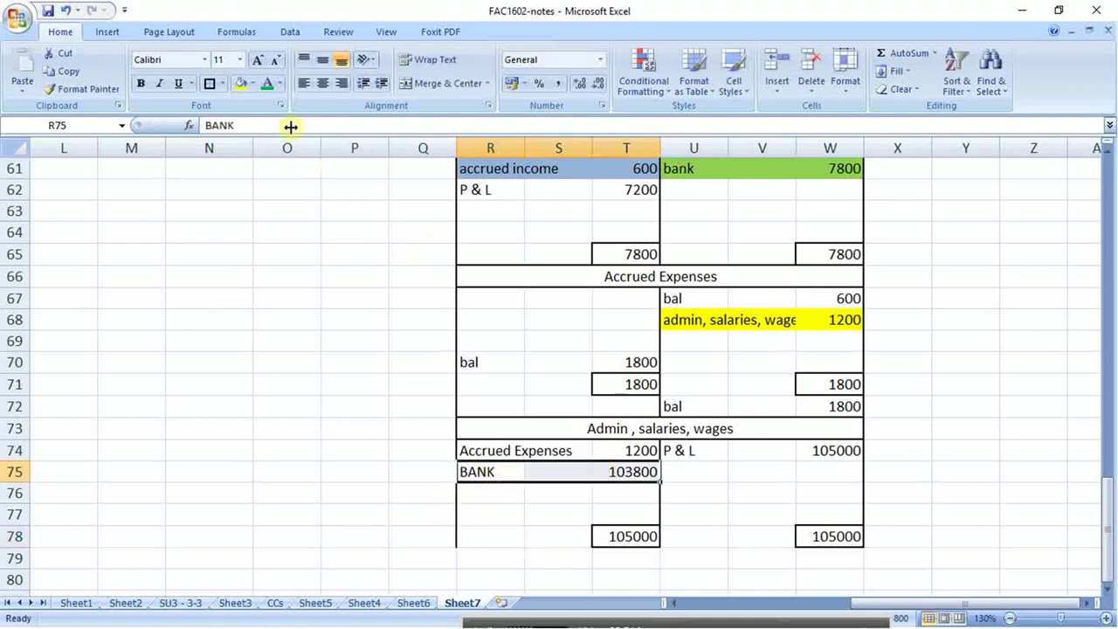
click(252, 83)
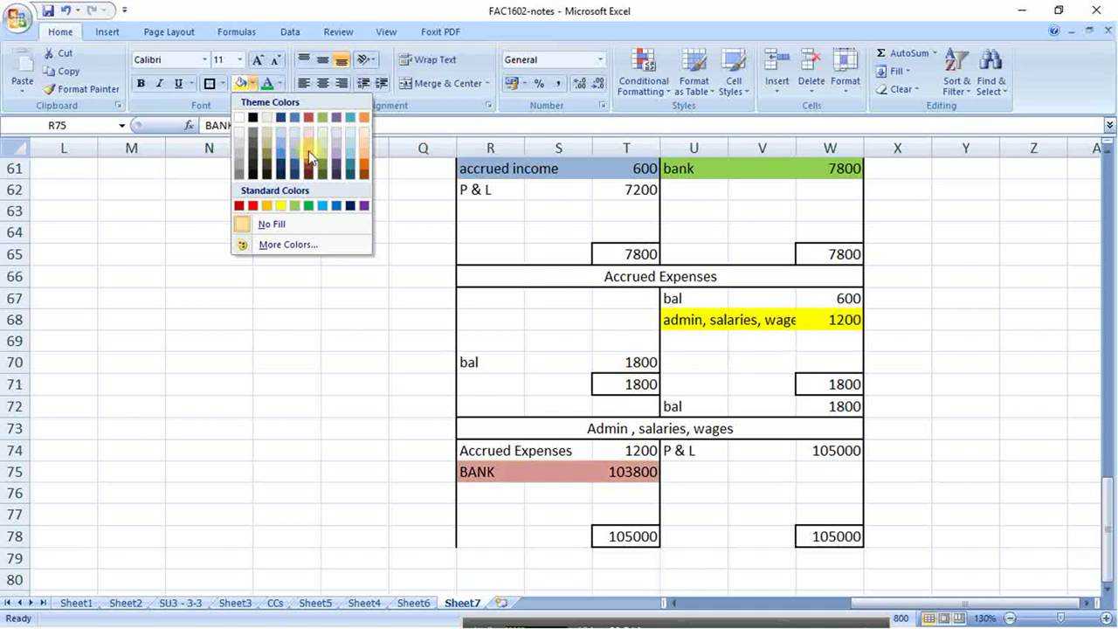
click(305, 153)
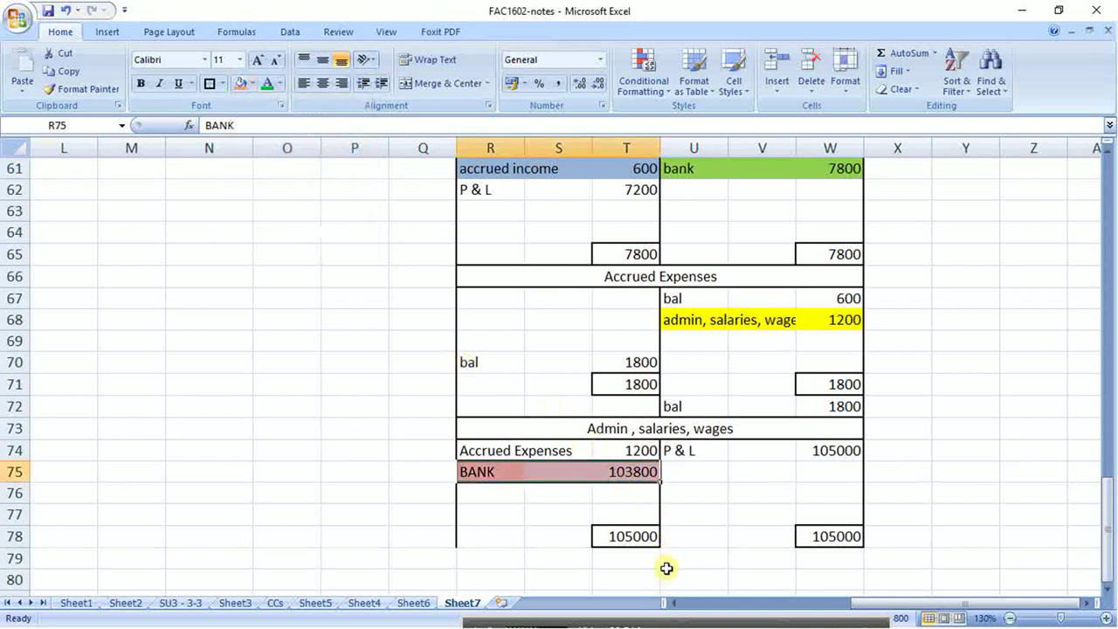
- Append "+ * admin,s&w 103800" to the creditors line in B9 under Cash paid to suppliers and employees
click(704, 601)
scroll(451, 445, up, 20)
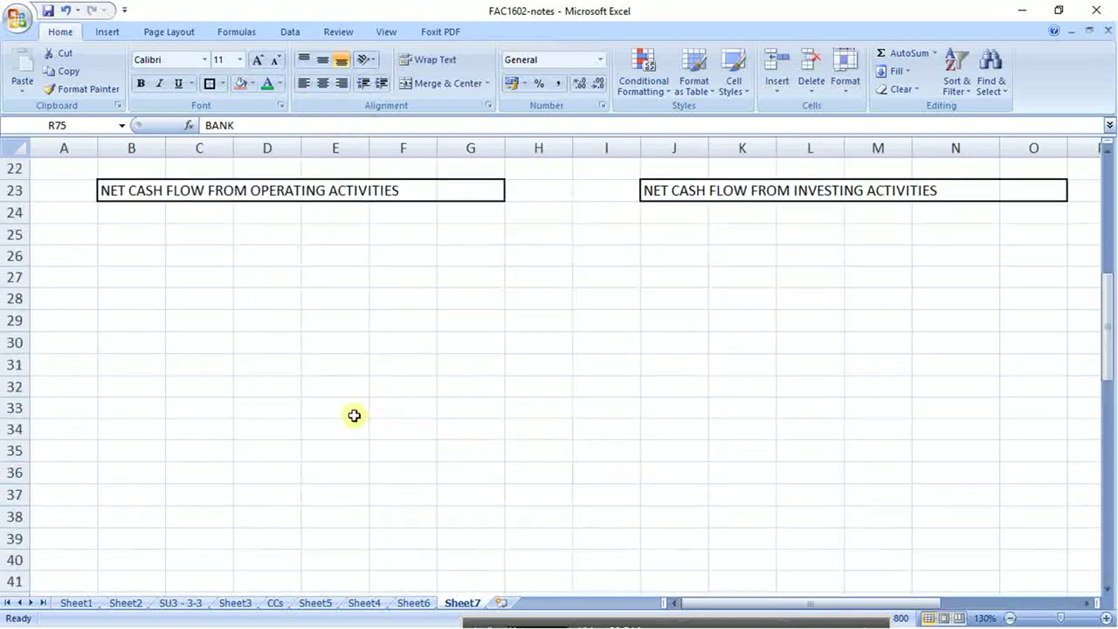
click(130, 341)
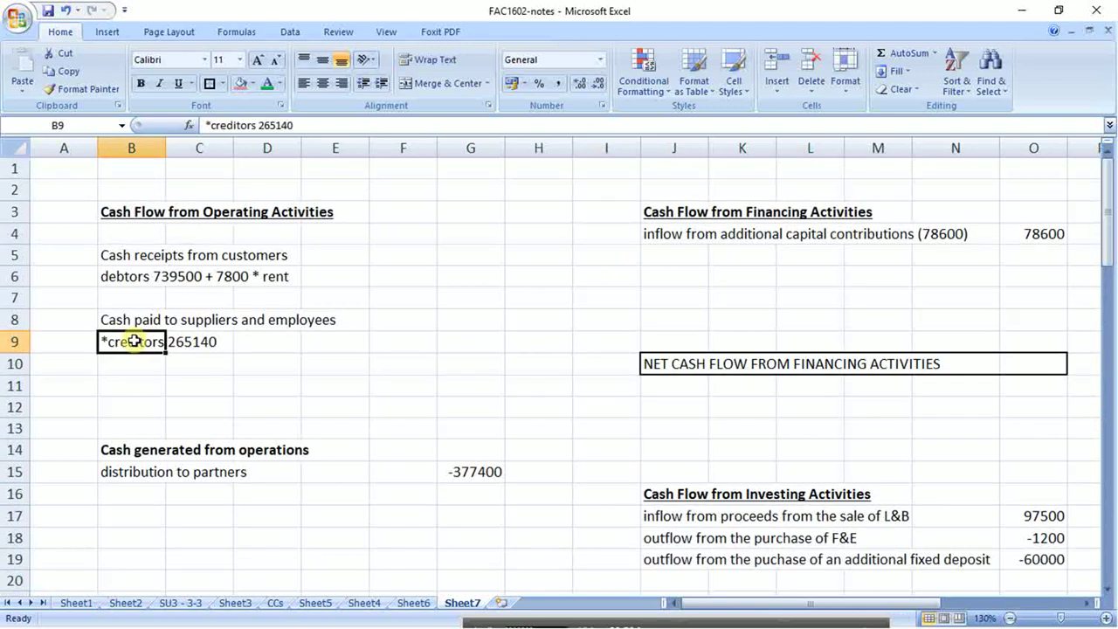
click(324, 128)
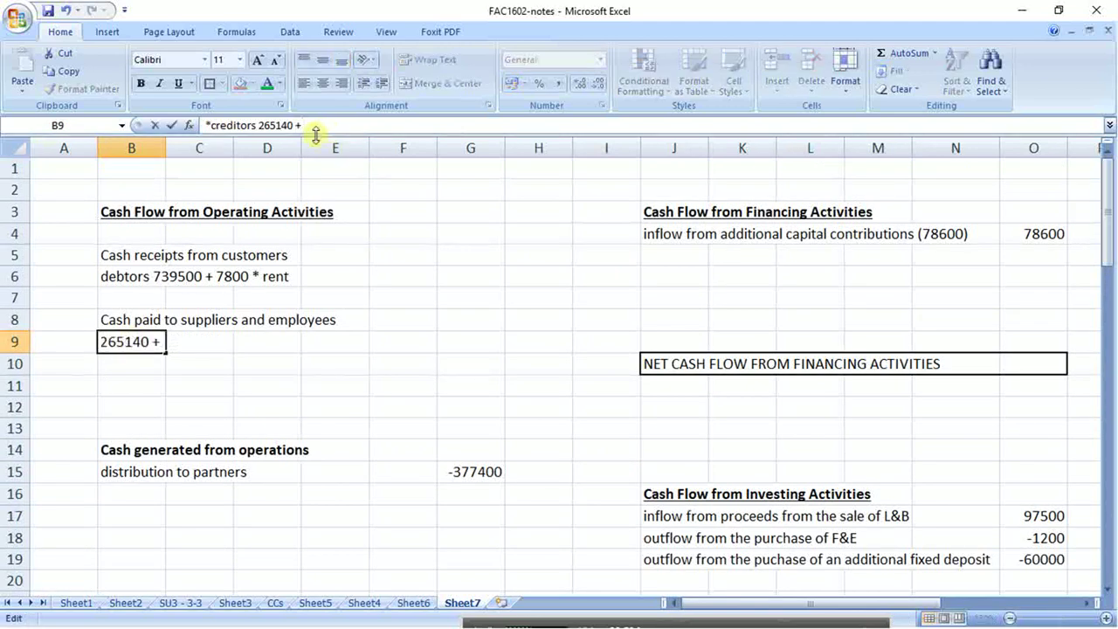
text(* admin)
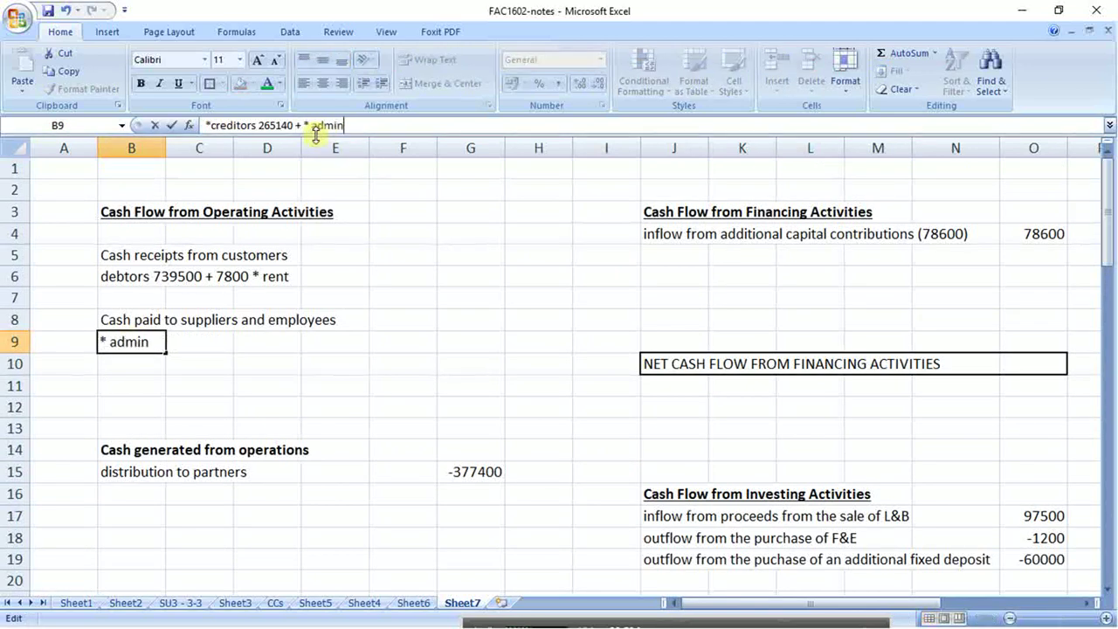
text(,s&w)
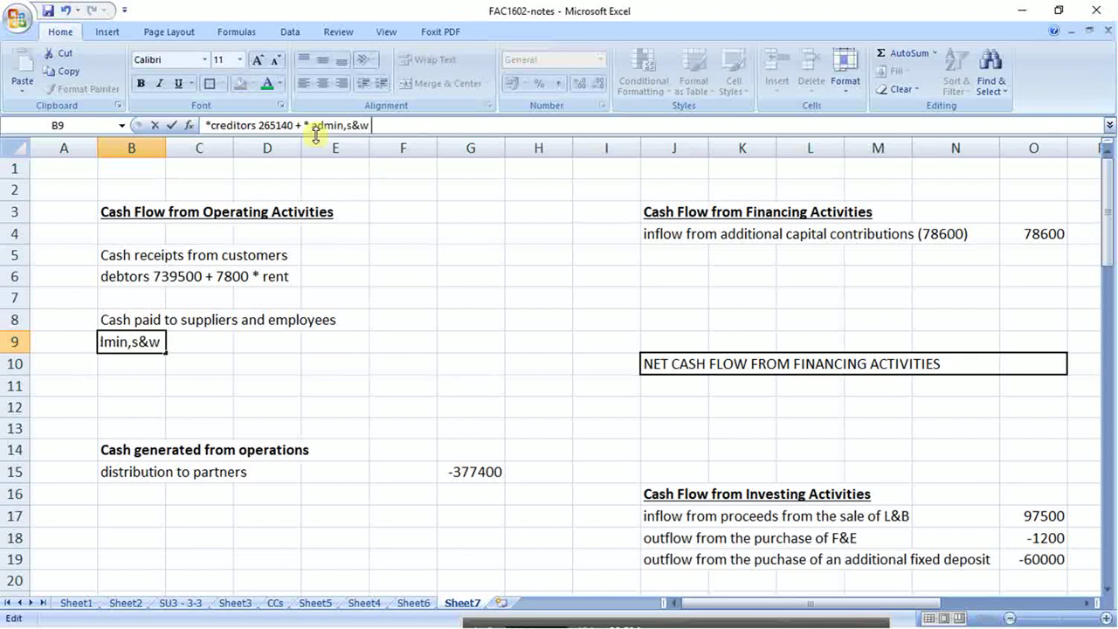
text( 103800)
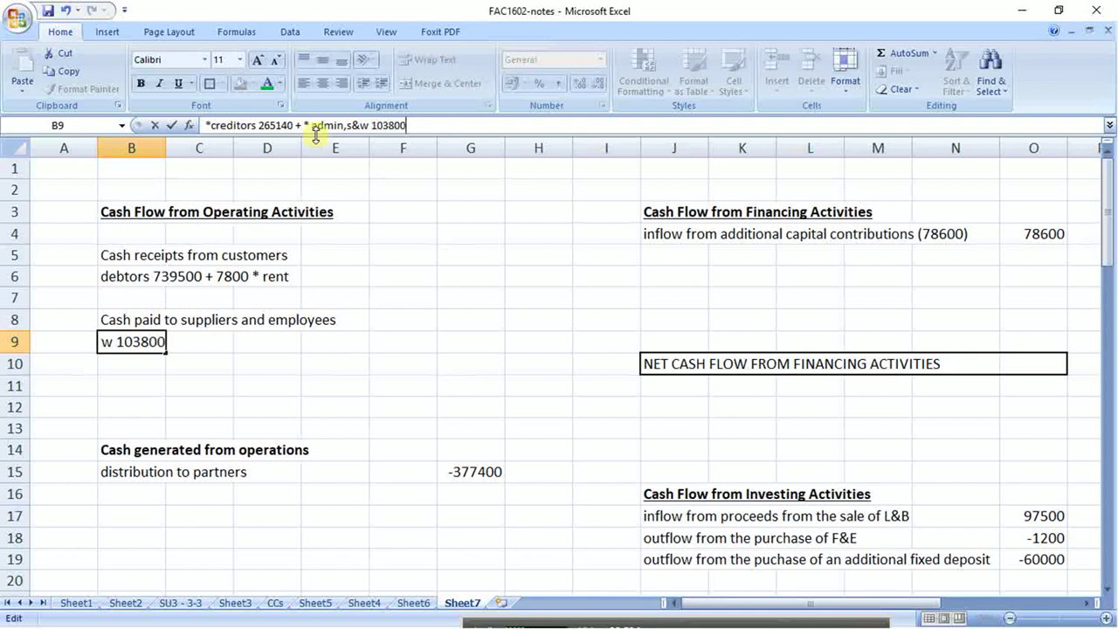
key(Return)
- Review the ledger T-accounts through Admin, salaries, wages against the creditors and admin line in B9
scroll(638, 436, down, 6)
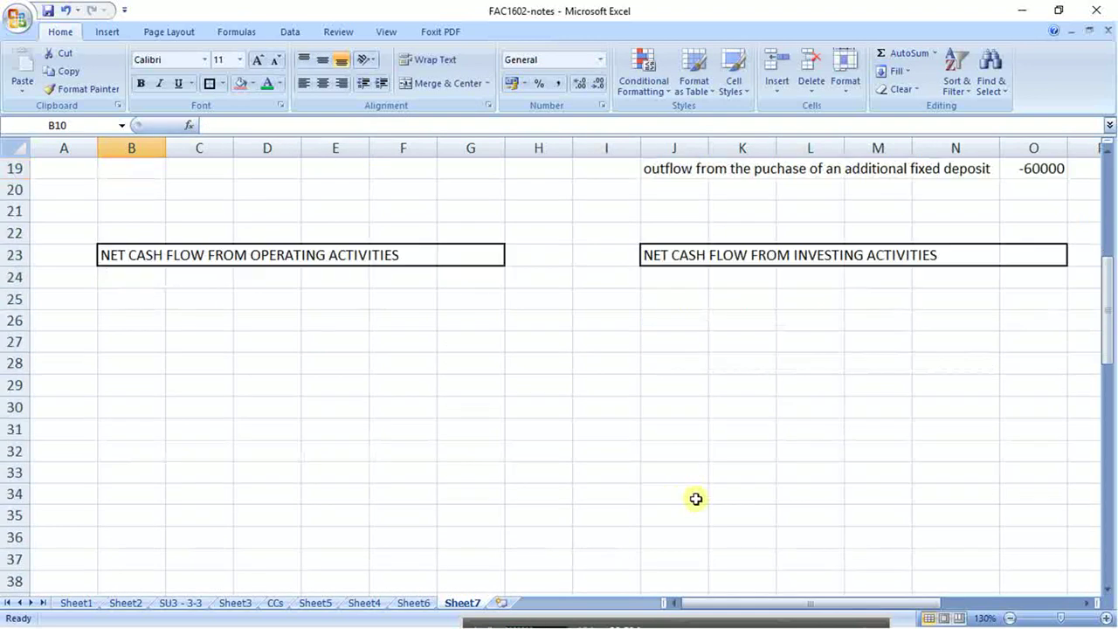
scroll(695, 499, down, 3)
drag(726, 603, 853, 604)
scroll(824, 567, down, 2)
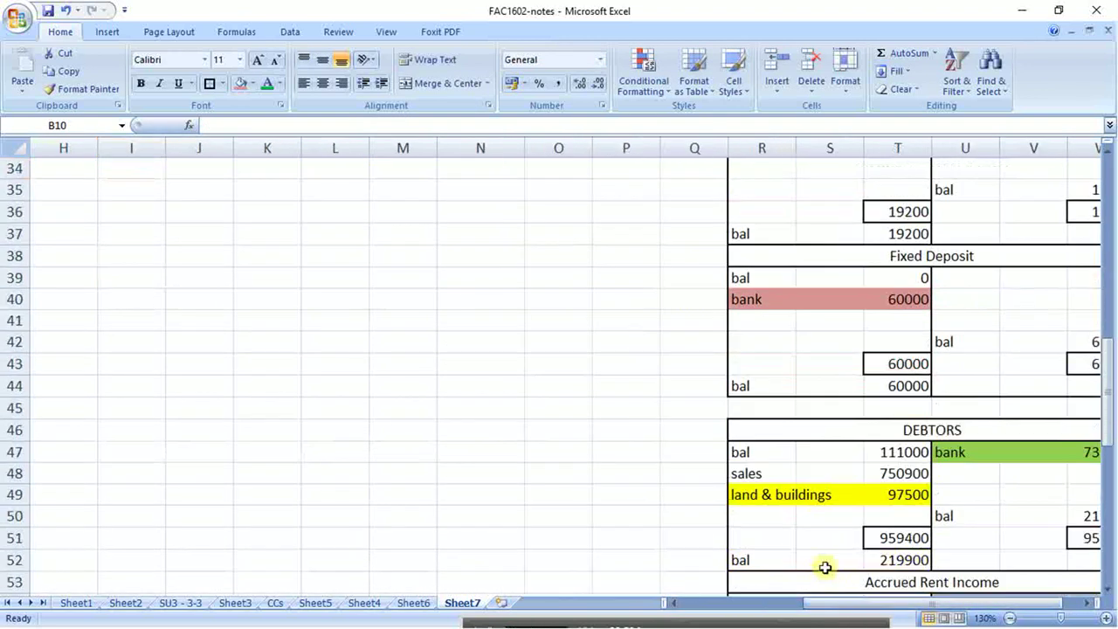
scroll(825, 568, down, 5)
scroll(824, 563, down, 2)
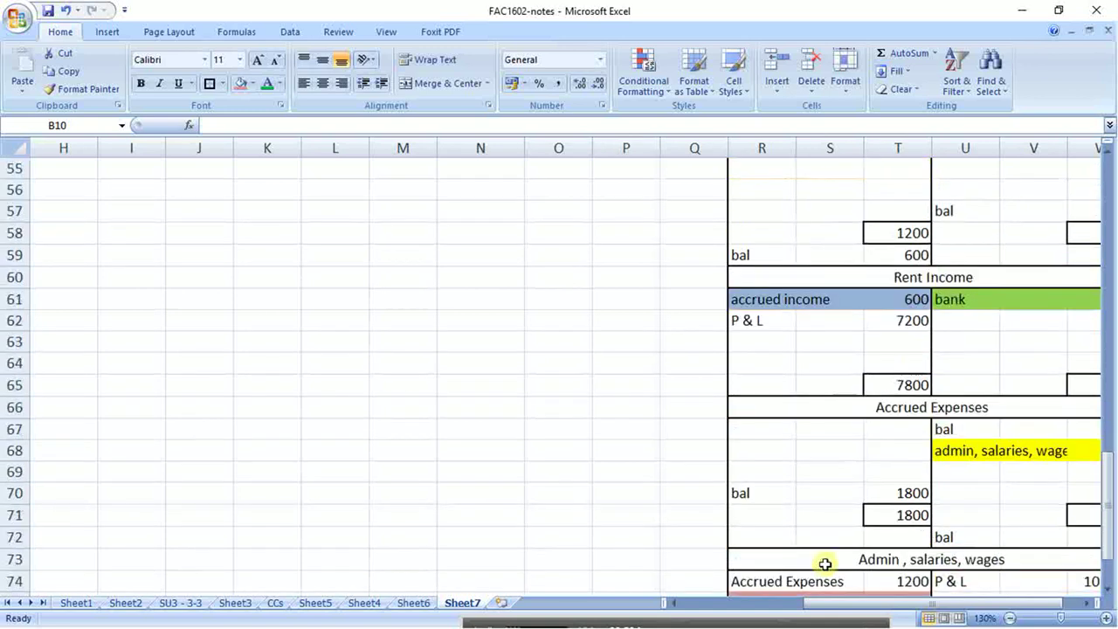
scroll(825, 565, down, 2)
scroll(824, 564, up, 20)
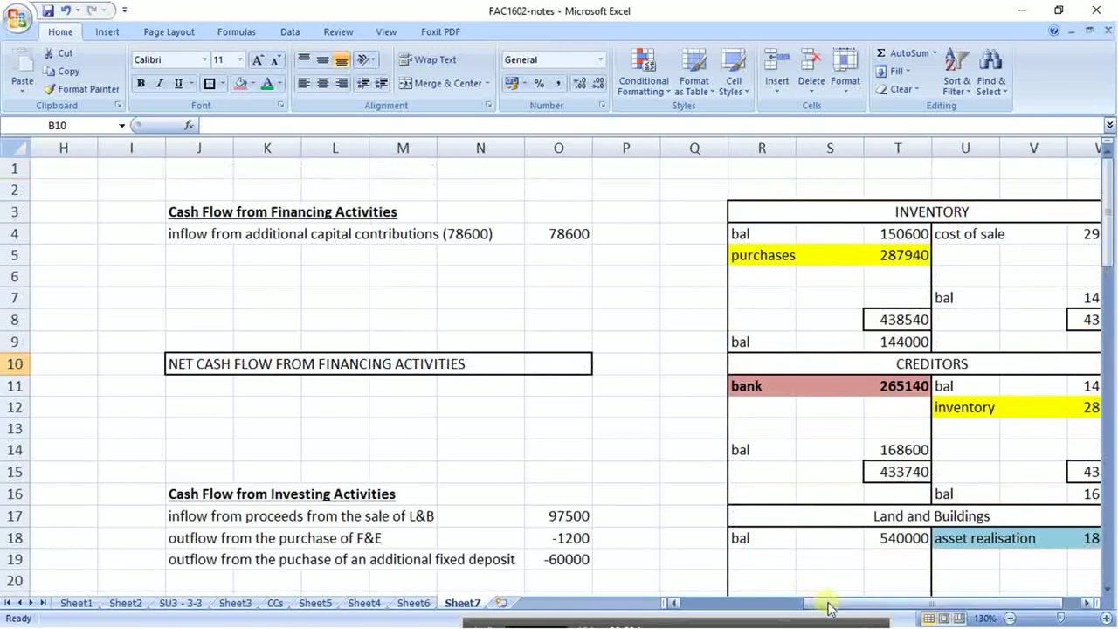
drag(830, 603, 591, 601)
drag(142, 343, 445, 339)
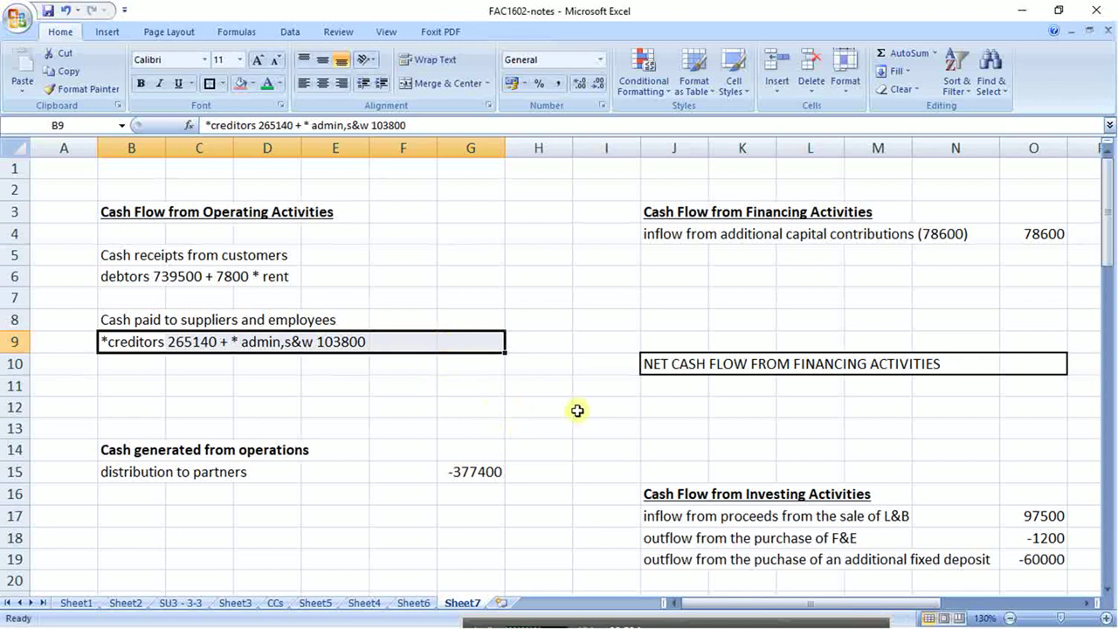
- Enter the label "NET CASH FLOW" in J27 below the investing activities section
scroll(576, 409, down, 5)
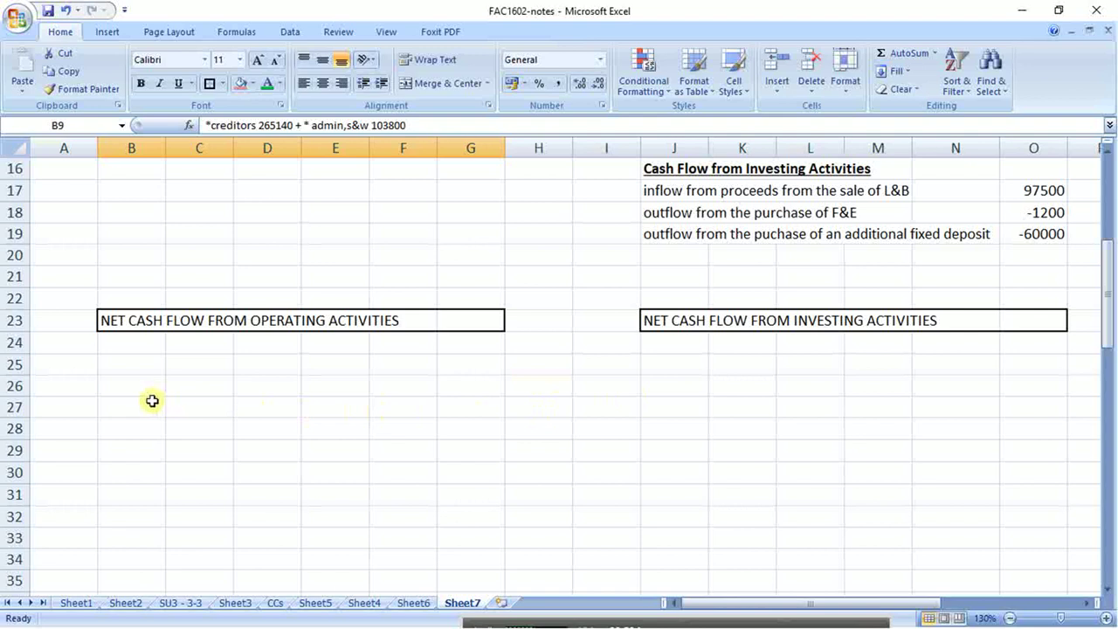
click(655, 407)
text(N)
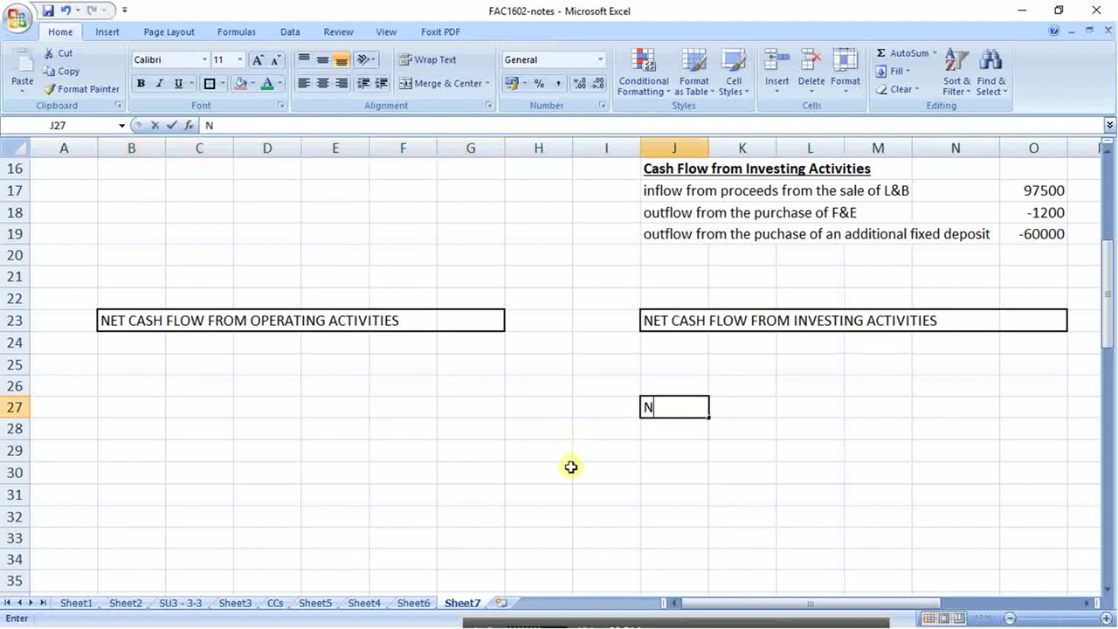
text(ET CSH)
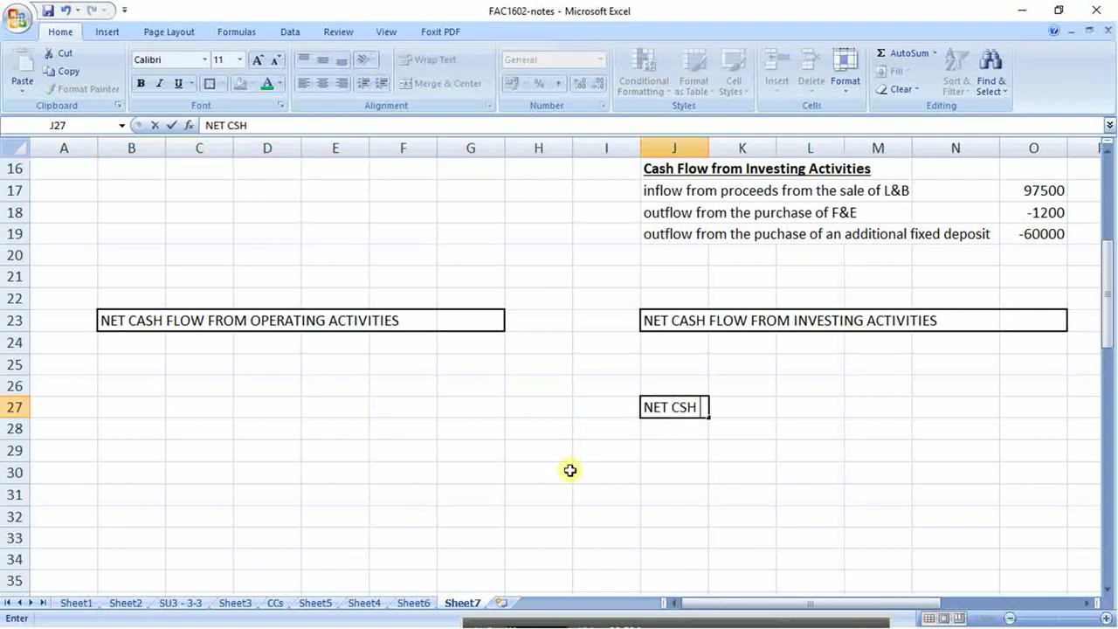
key(BackSpace)
key(BackSpace)
text(ASH FLOW)
key(Return)
key(Return)
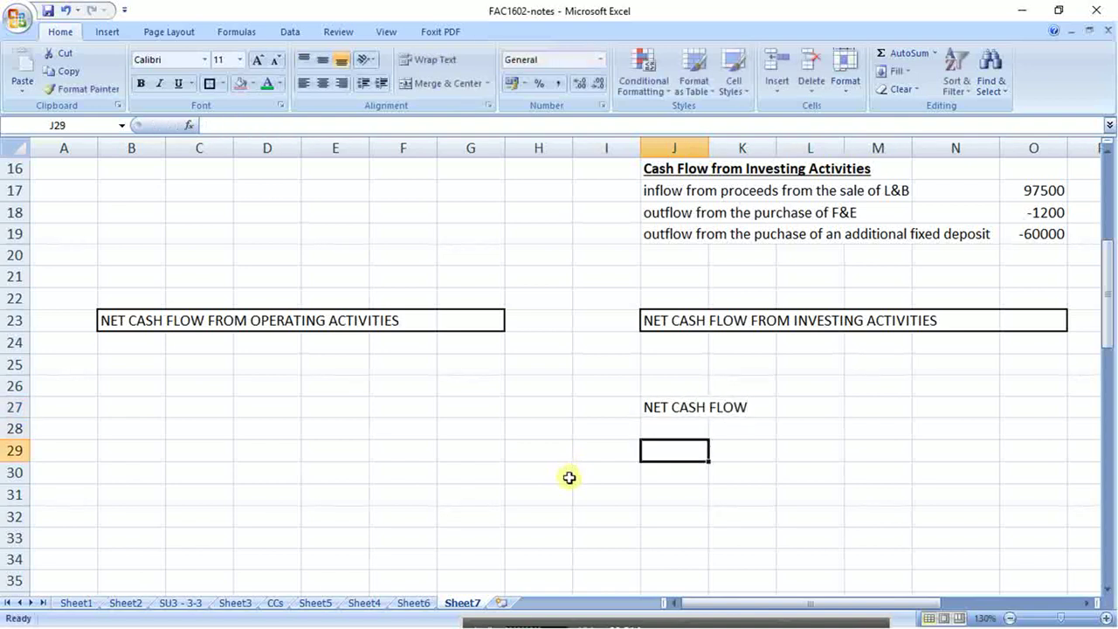
- Add the labels "Balance (boy)" in J29 and "Balance (eoy)" in J30
text(Balance)
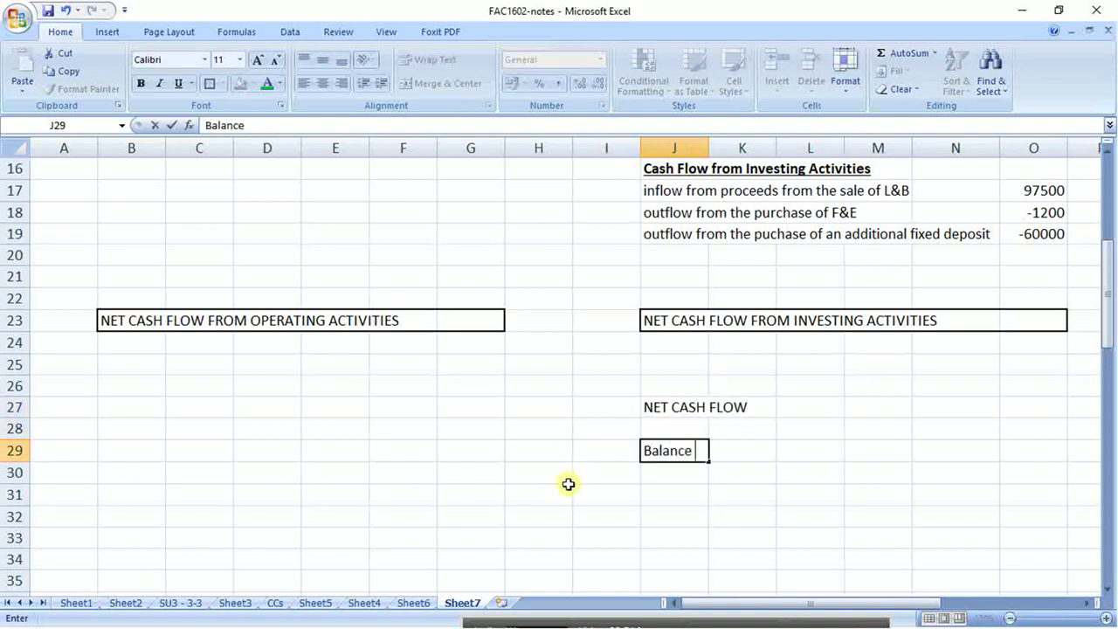
text( (boy))
key(Return)
text(Balance)
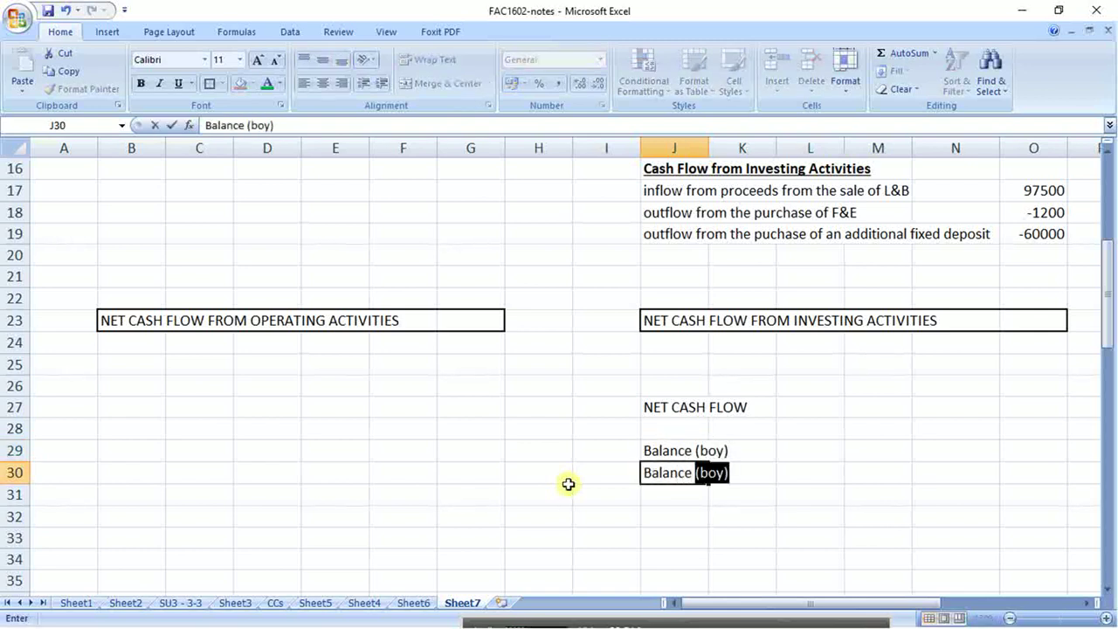
text( (eoy)
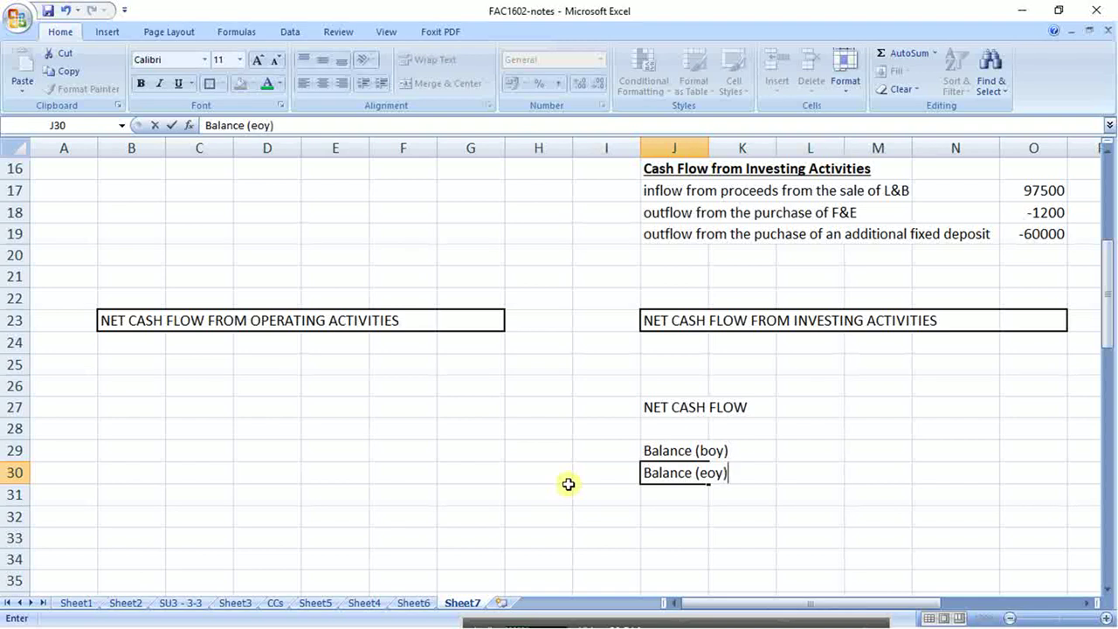
text())
key(Return)
- Enter -15000 in L29 for the beginning-of-year balance and 100860 in L30 for the end-of-year balance
key(Up)
key(Up)
key(Up)
key(Up)
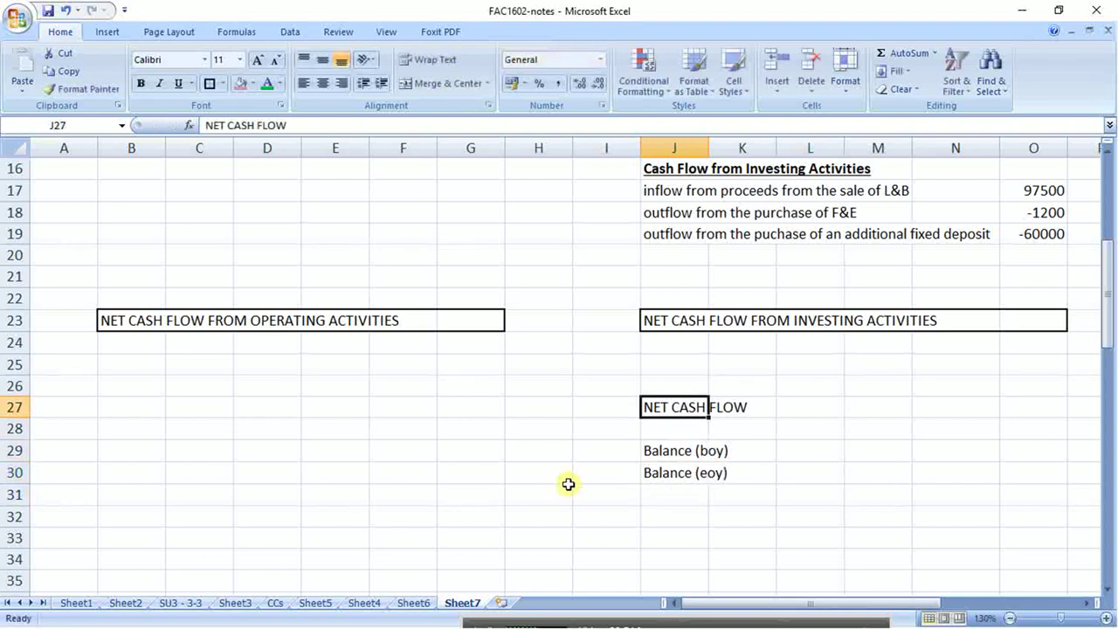
key(Right)
key(Right)
key(Right)
key(Down)
key(Down)
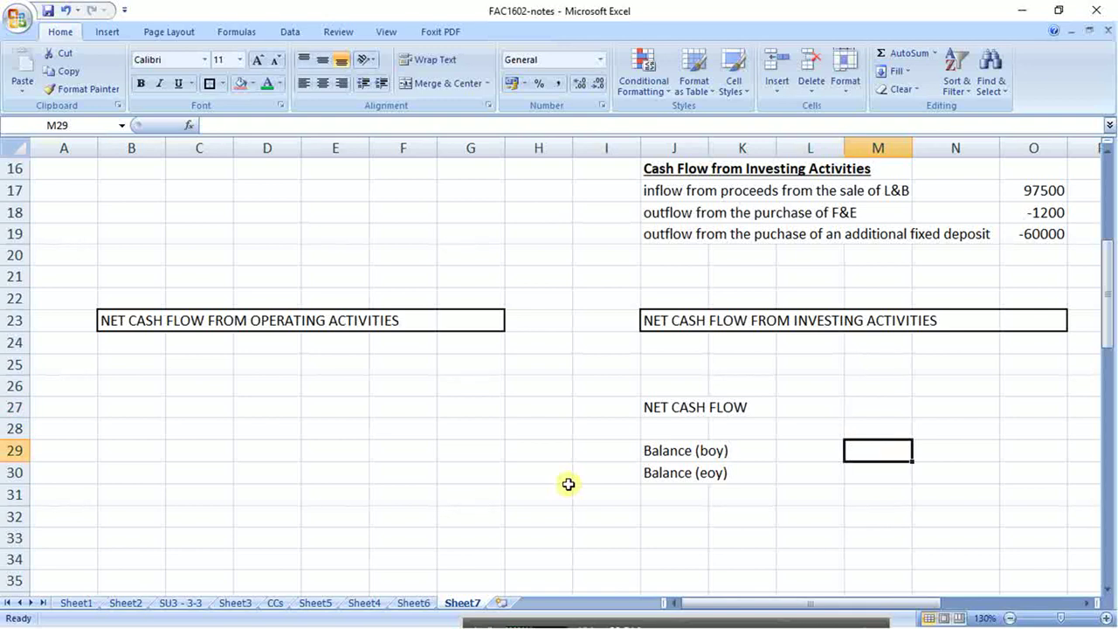
key(Left)
key(Right)
key(Left)
text(-)
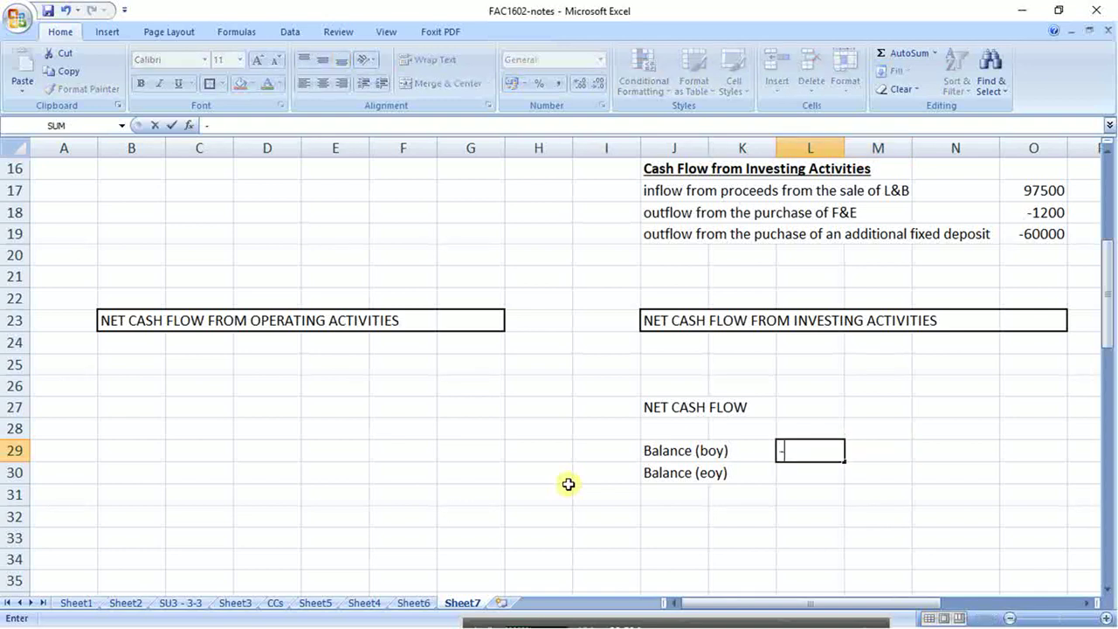
text(15000)
key(Return)
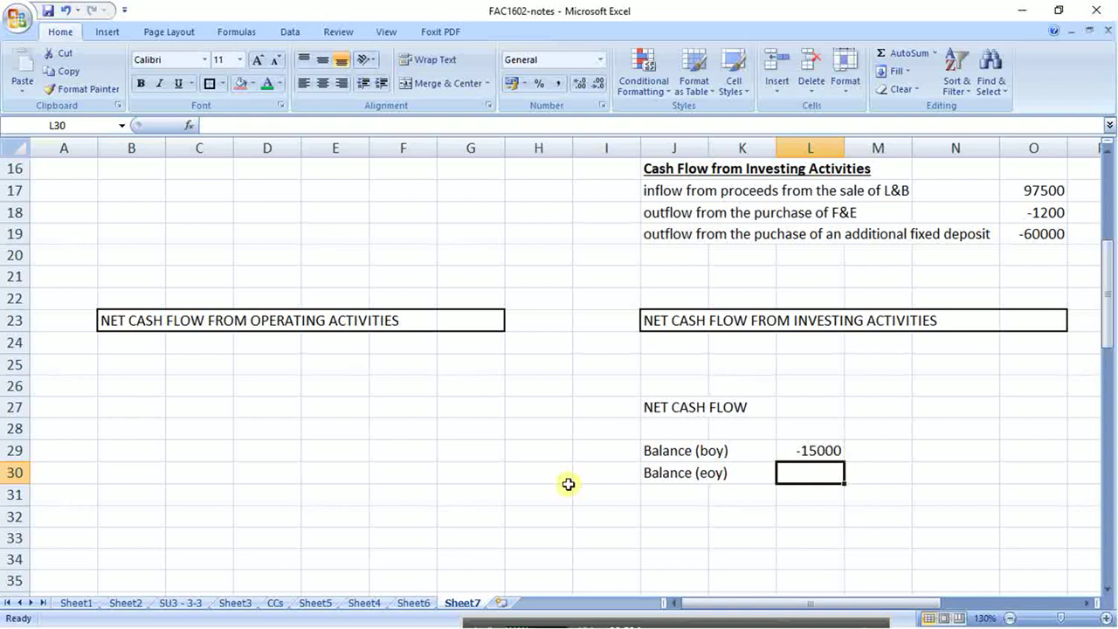
text(100)
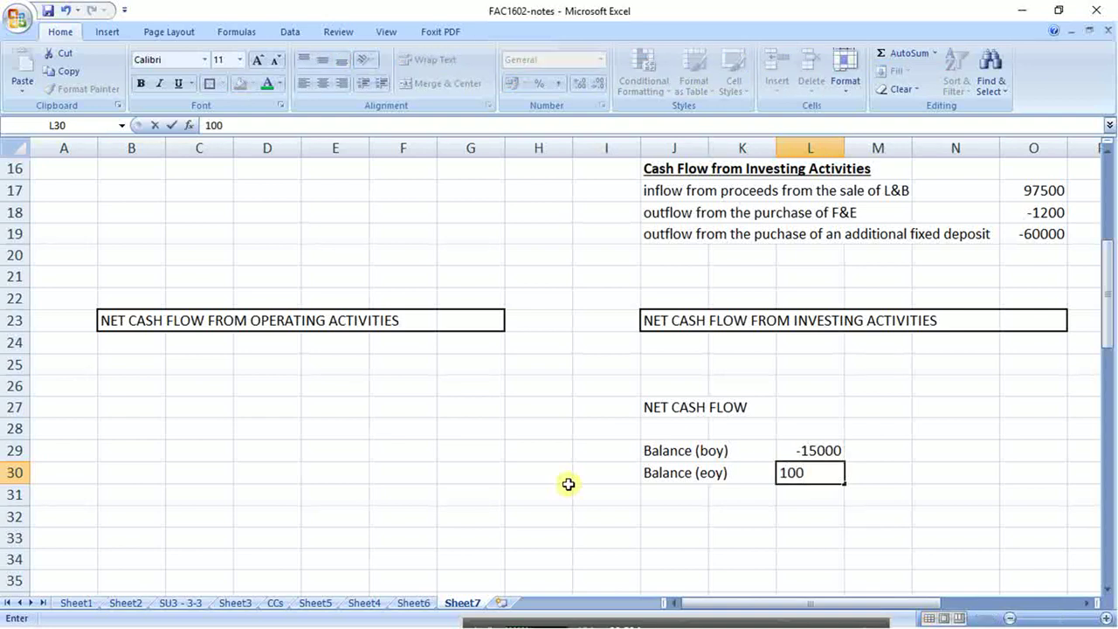
text(860)
key(Return)
- Calculate the net cash flow in L27 as the end-of-year balance minus the beginning-of-year balance, =L30-L29
key(Up)
key(Up)
key(Up)
key(Up)
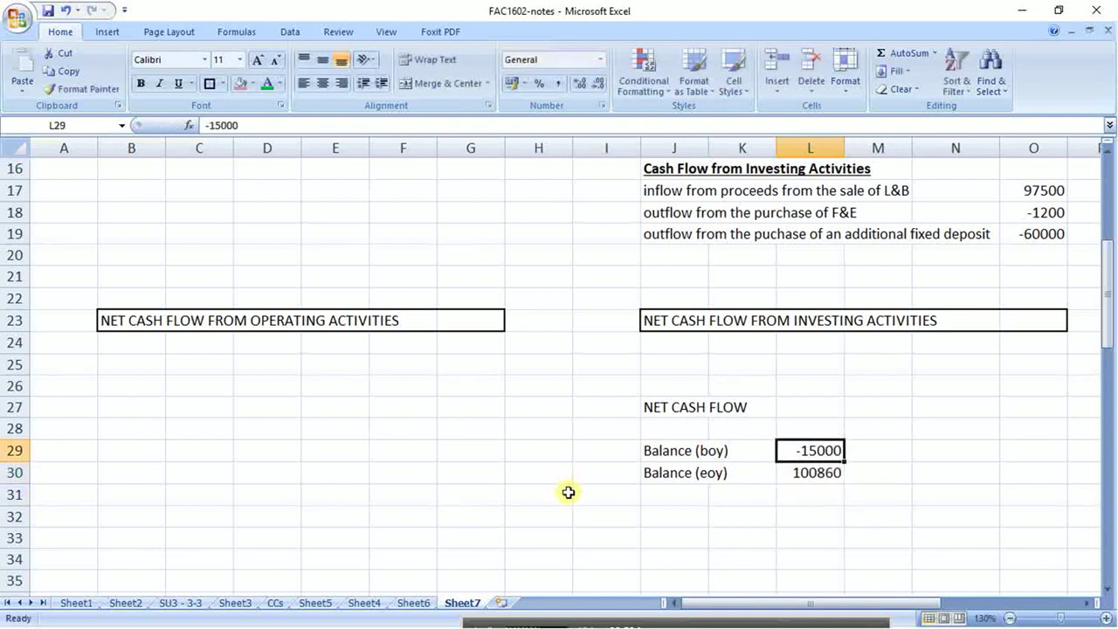
text(=)
key(Down)
key(Down)
key(Down)
key(Down)
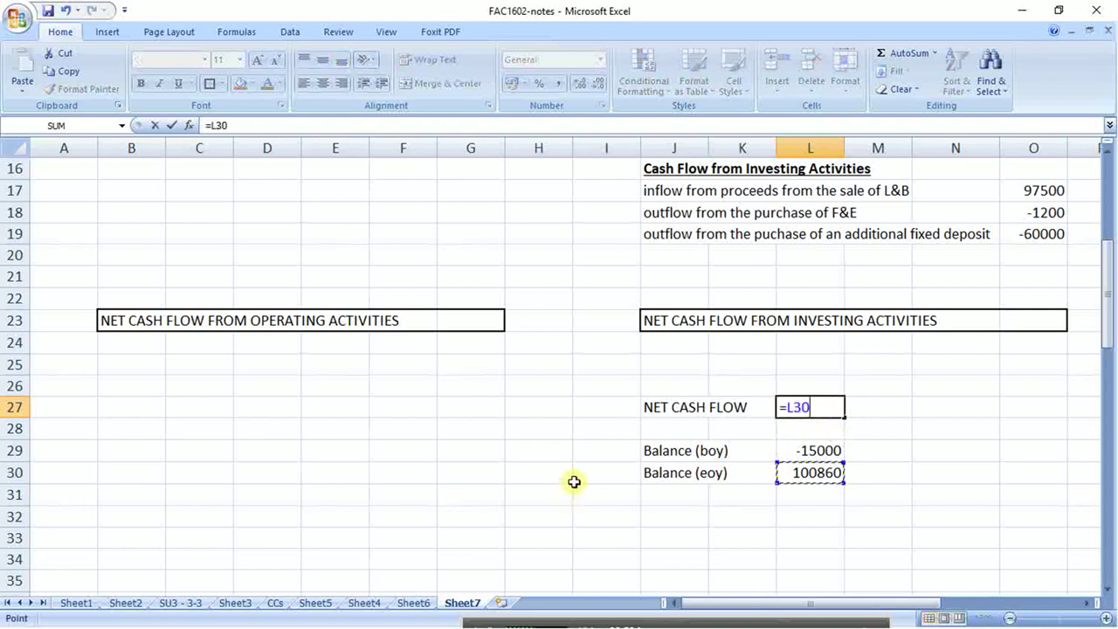
key(Up)
text(-)
key(Down)
key(Down)
key(Return)
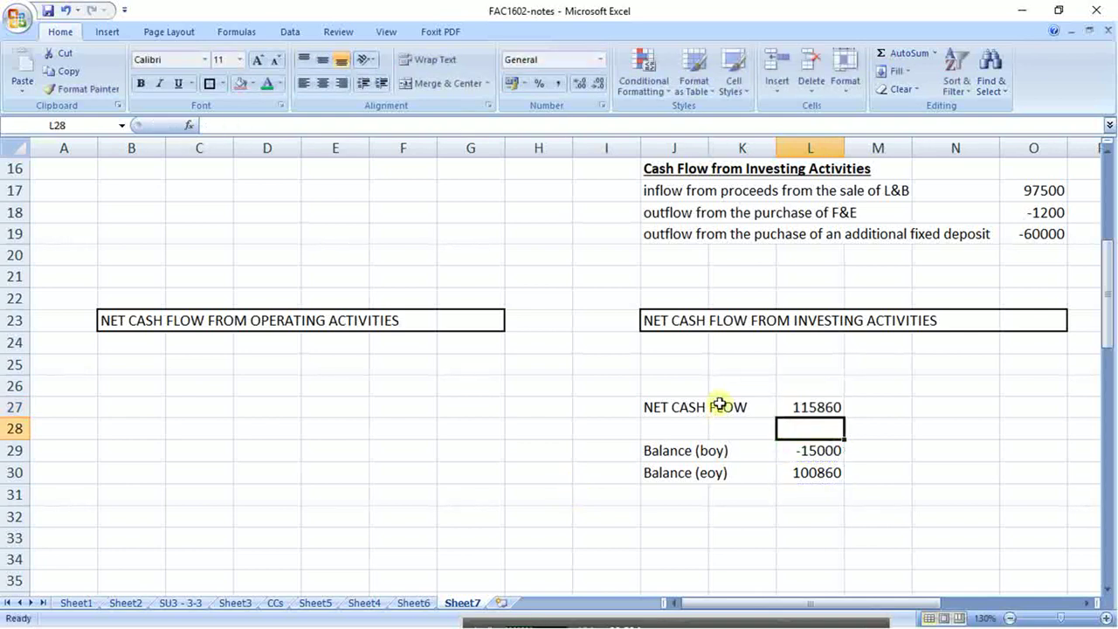
- Format the NET CASH FLOW row in J27:L27 as bold green text
drag(682, 407, 812, 407)
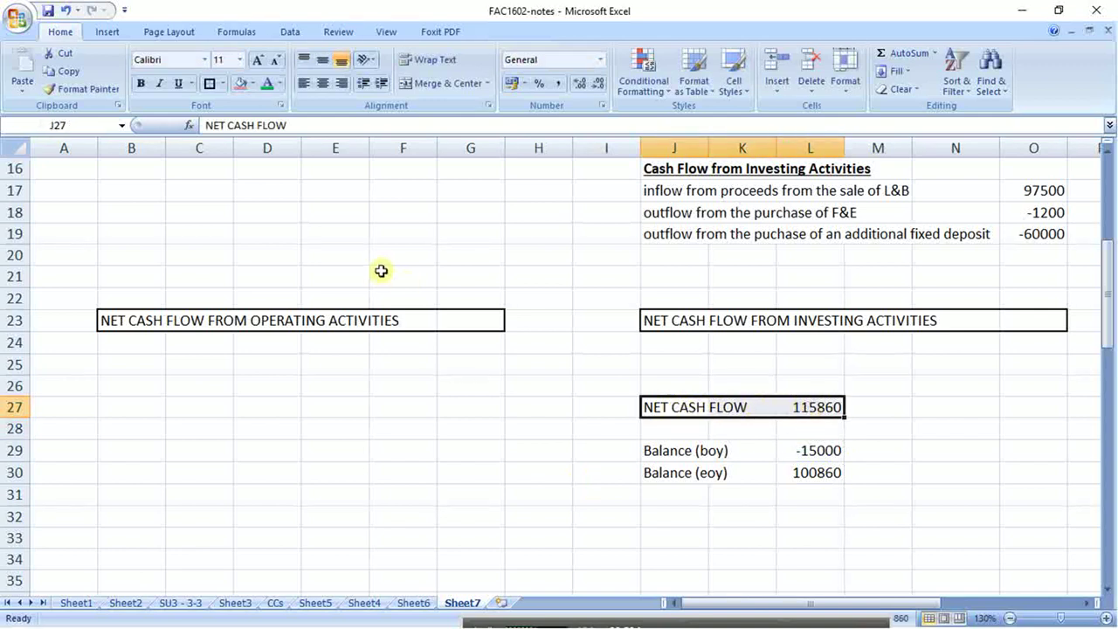
click(268, 85)
click(705, 469)
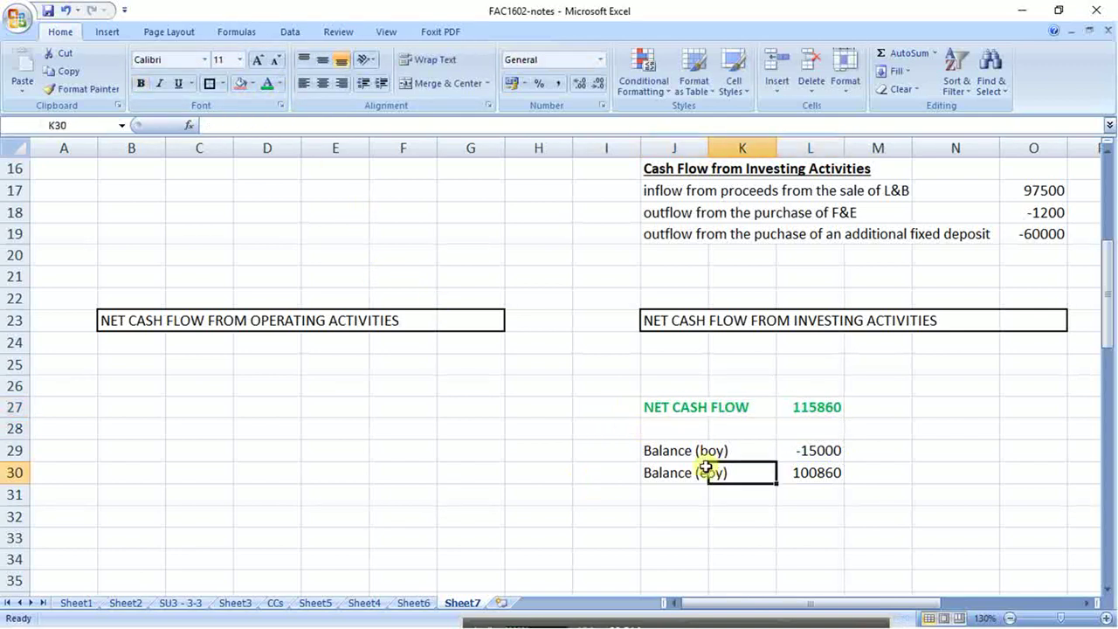
drag(673, 449, 788, 454)
drag(707, 469, 820, 481)
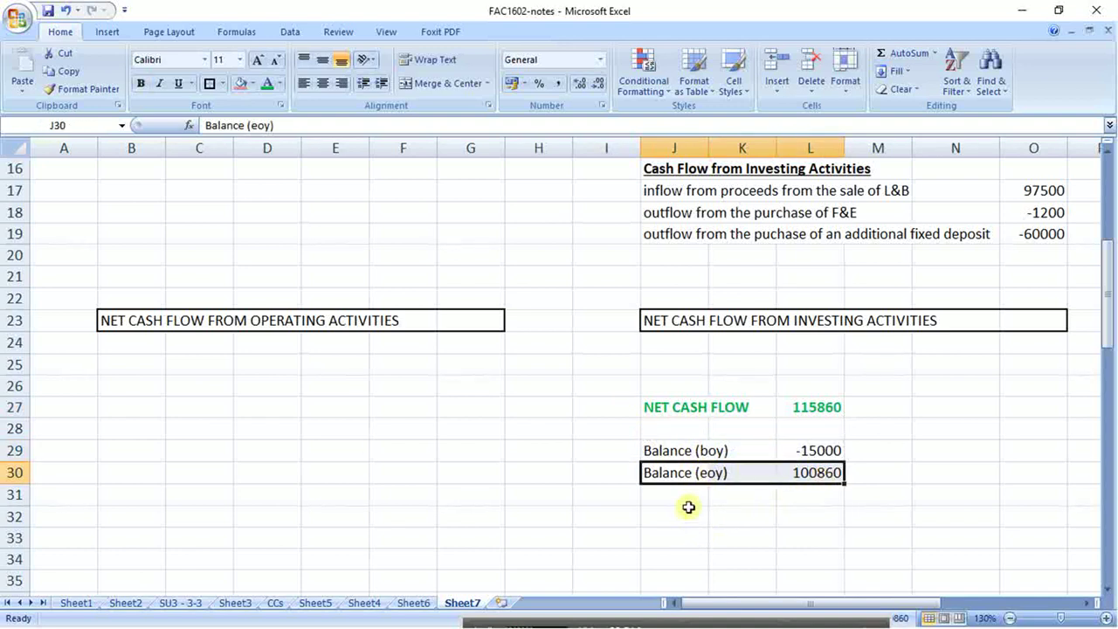
drag(675, 408, 812, 413)
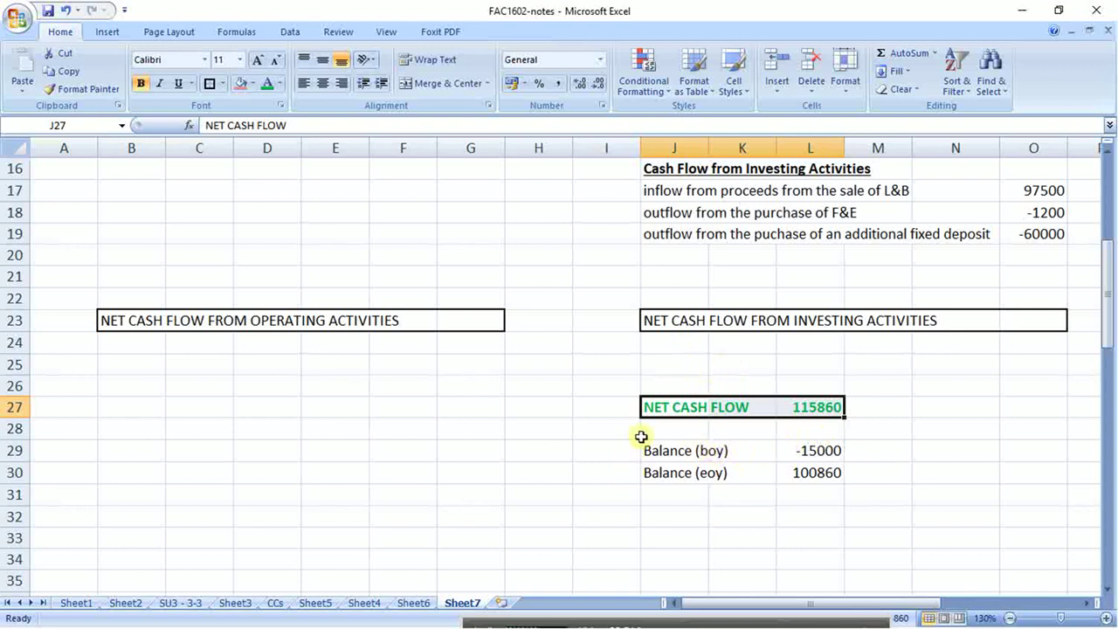
- Enter the note "check by using the 3 cash flow sections" in E27
click(361, 407)
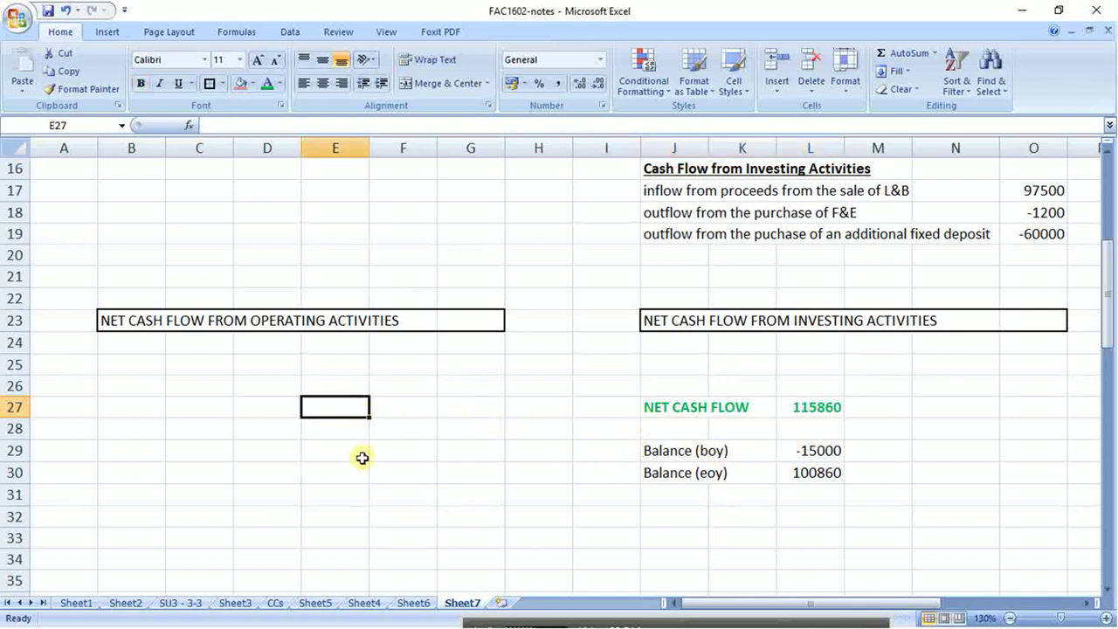
text(check b)
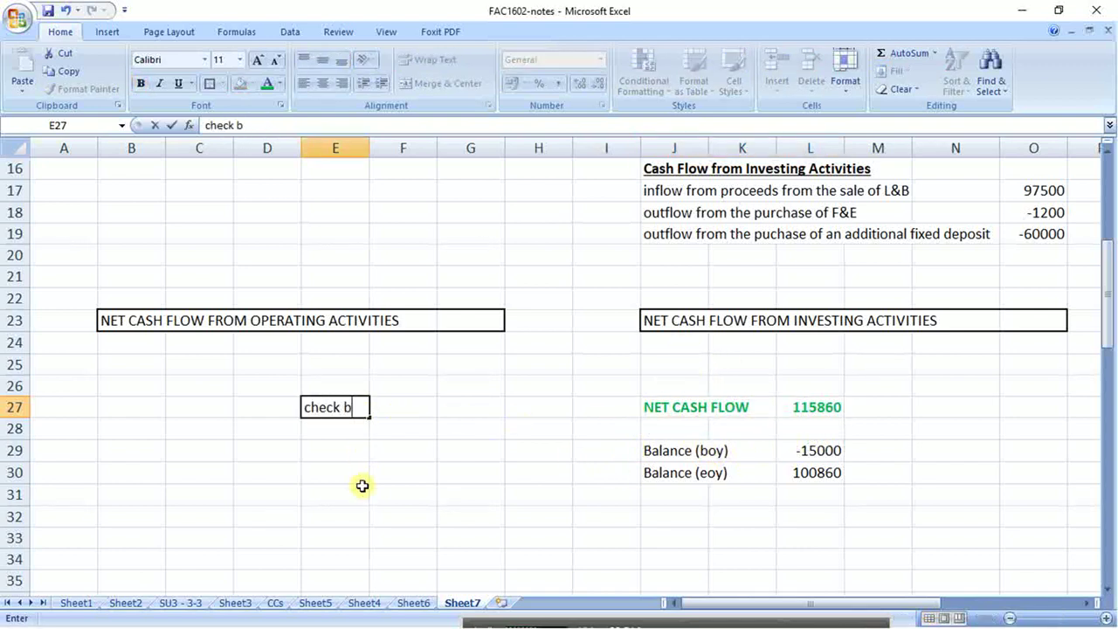
text(y using the 3 cash flow sections)
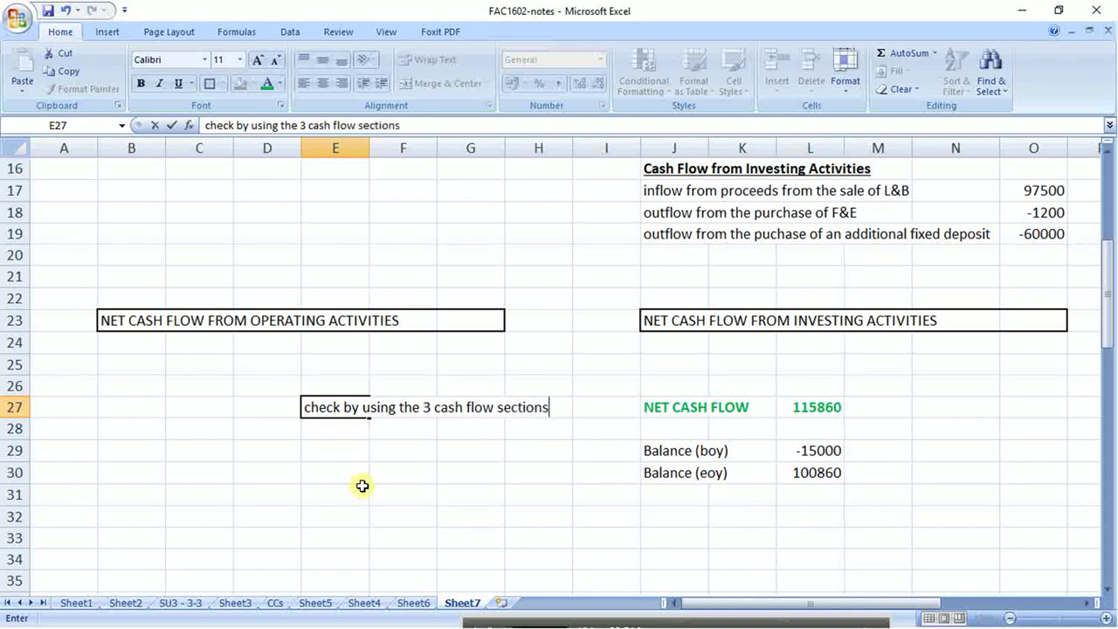
key(Return)
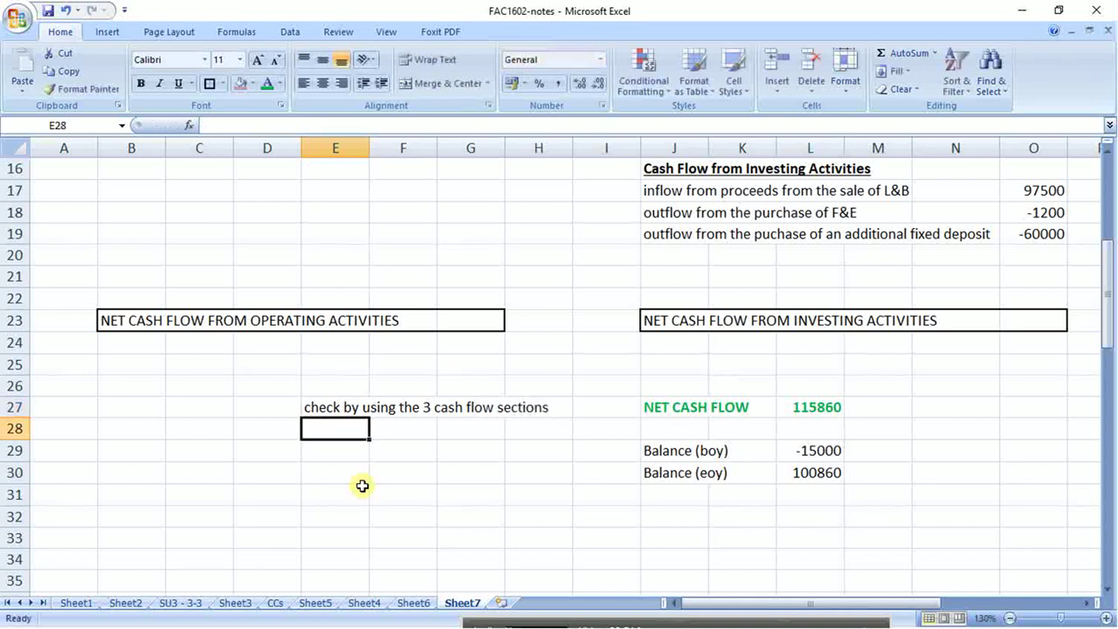
- List the cash flow sections Operating, Financing and Investing in E28:E30 beneath the check note
text(Operating)
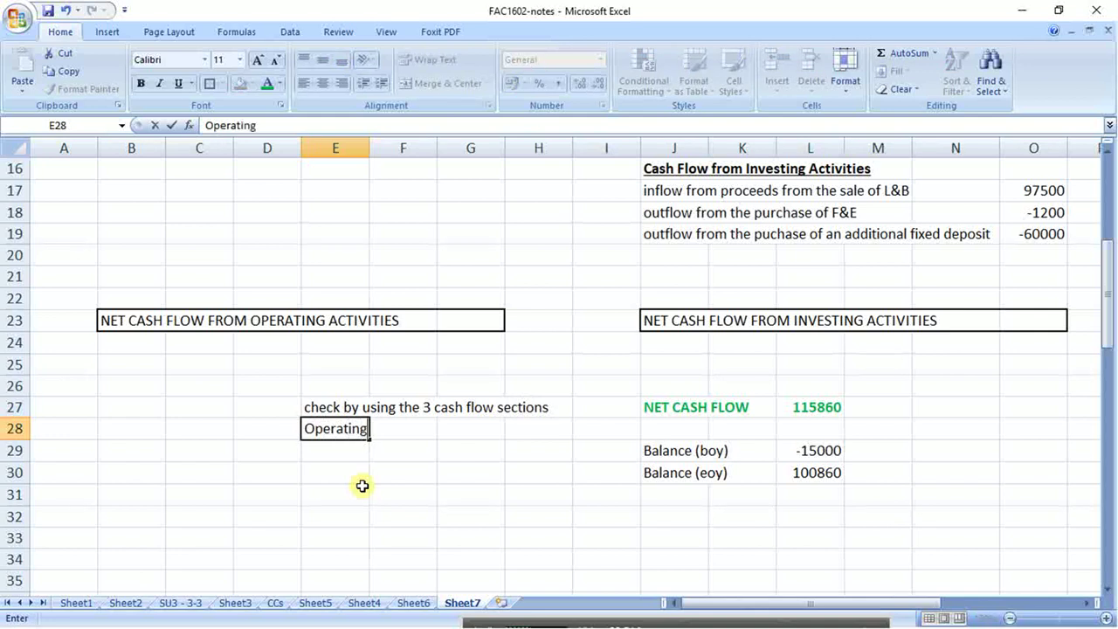
key(Return)
text(Finan)
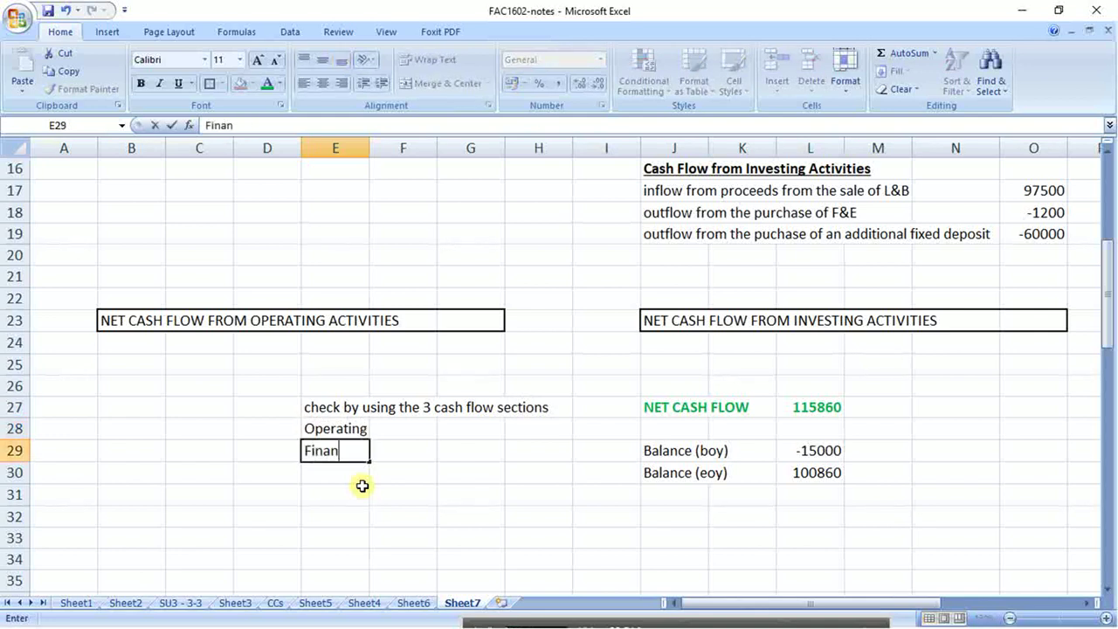
text(cing)
key(Return)
text(In)
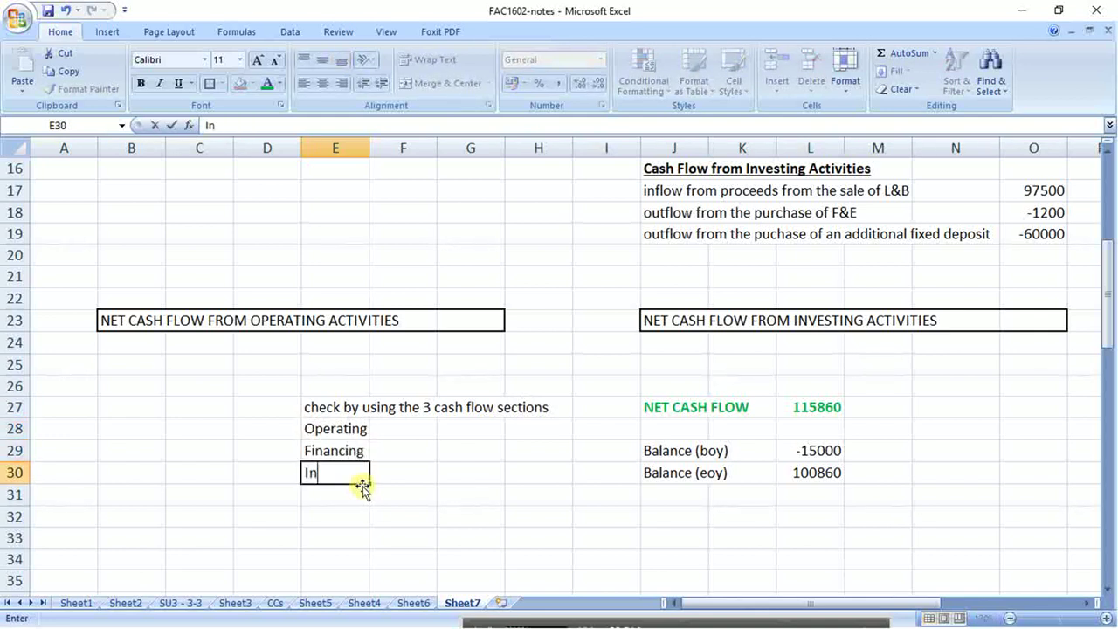
text(vesting)
key(Return)
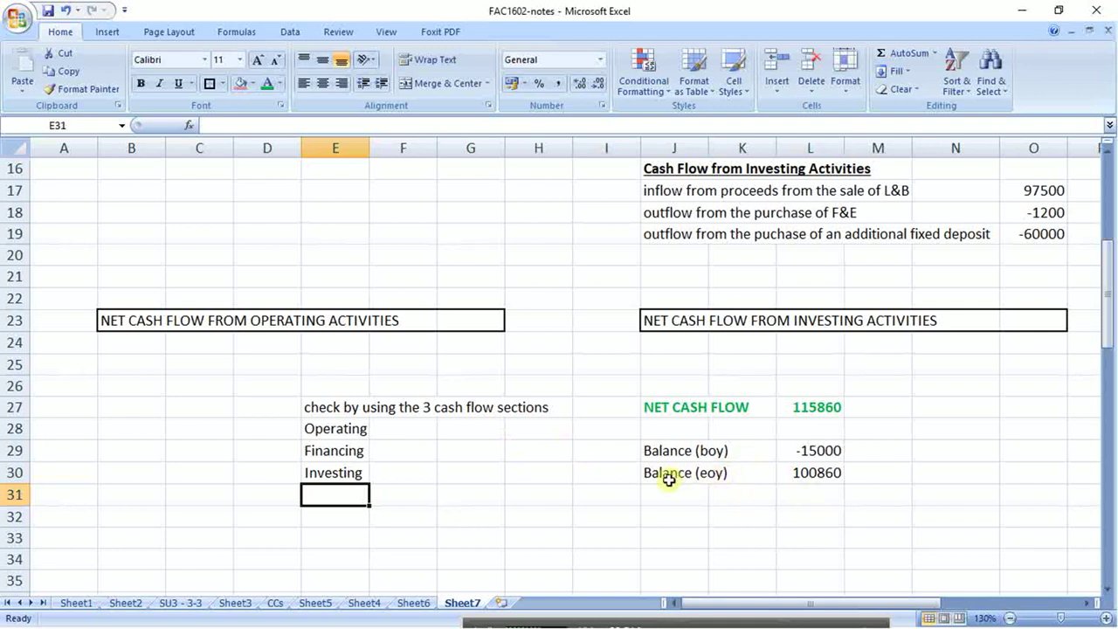
- Calculate the cash receipts from customers in G5 by adding the debtors and rent amounts, =739500 + 7800
scroll(464, 522, up, 5)
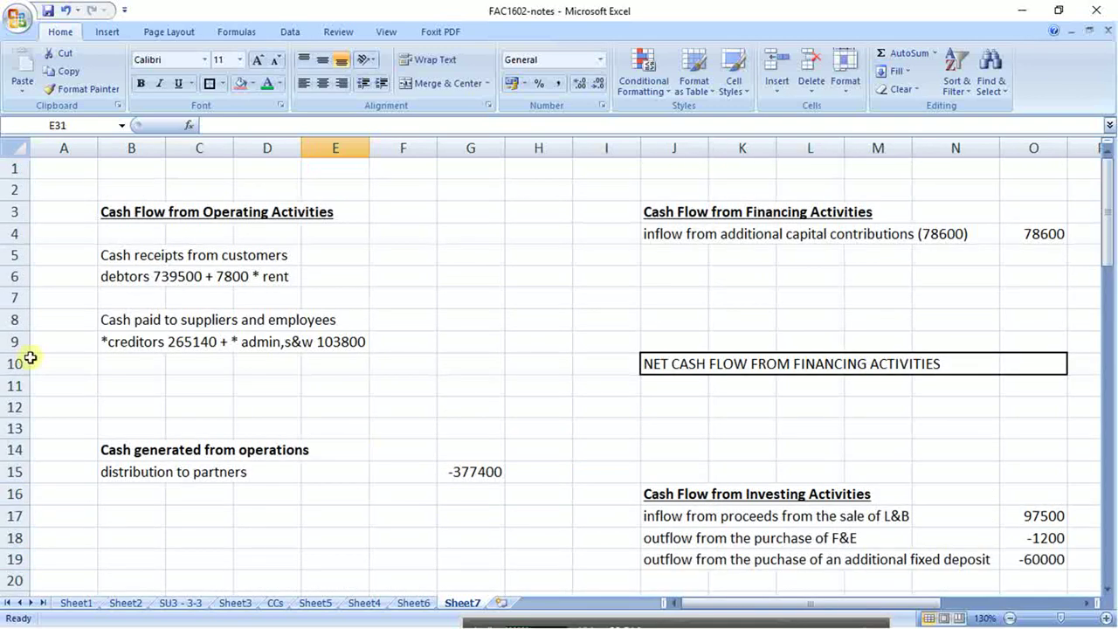
click(116, 278)
click(247, 124)
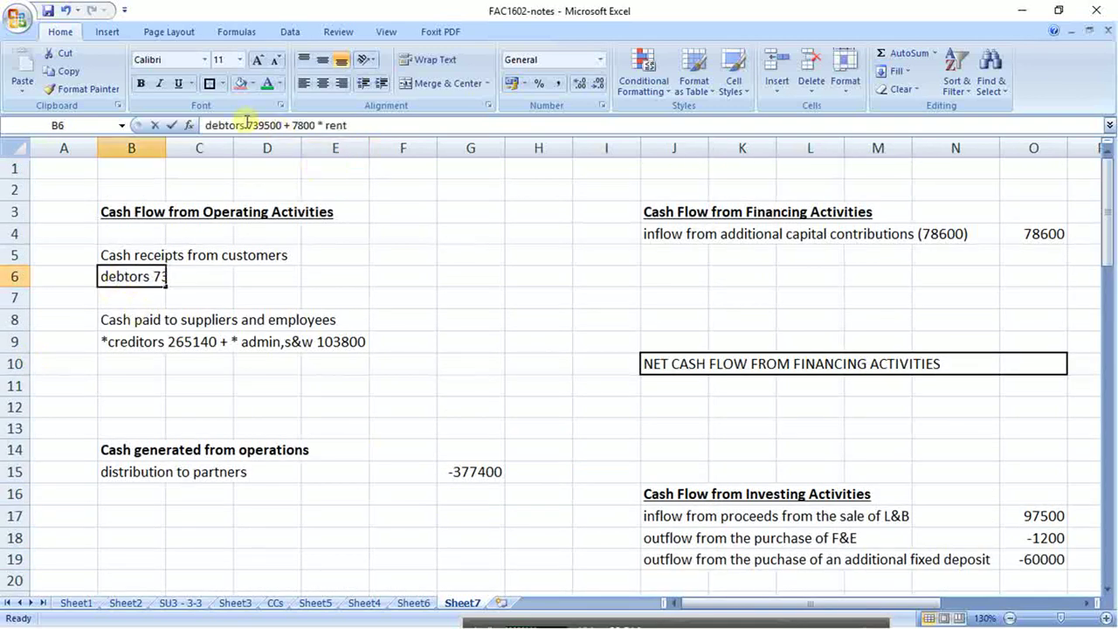
drag(247, 123, 312, 142)
key(Escape)
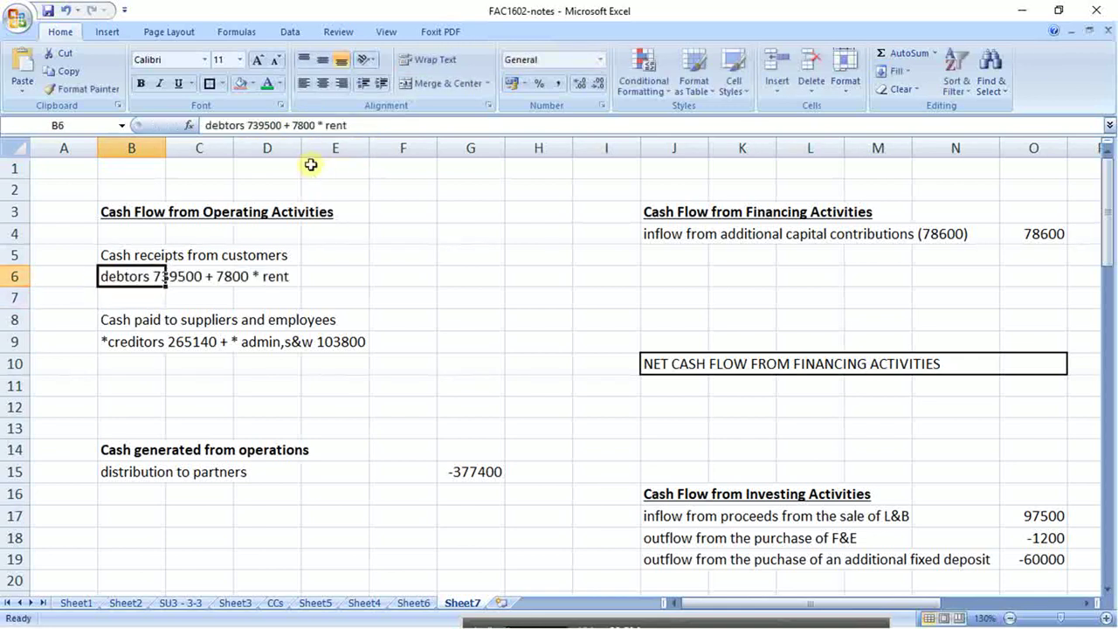
key(Up)
key(Right)
key(Right)
key(Right)
key(Right)
key(Right)
key(Right)
key(Left)
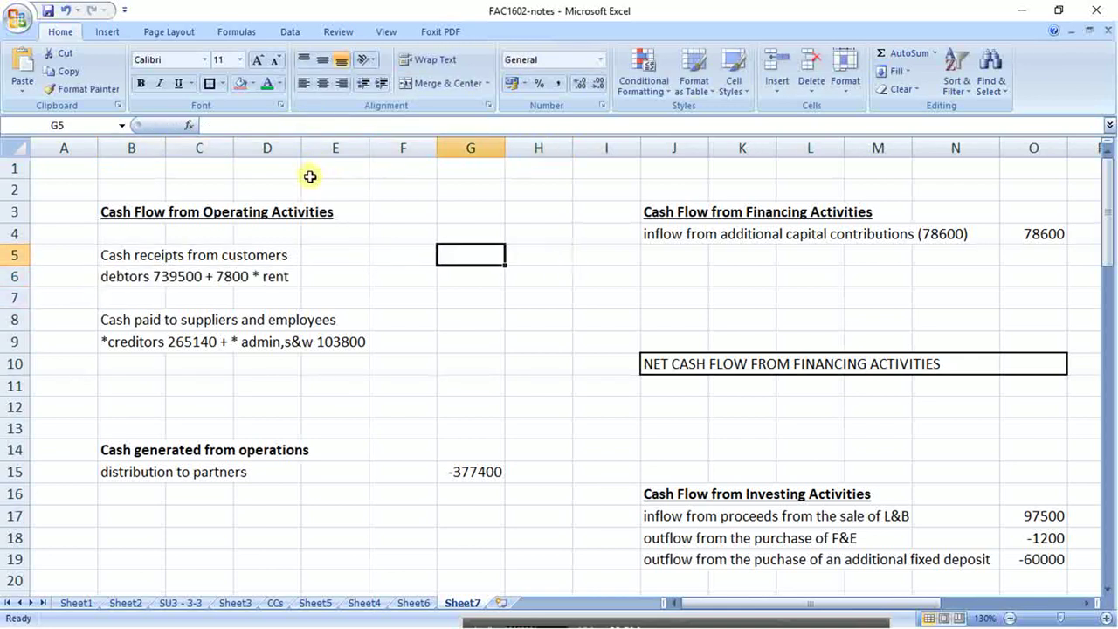
text(=739500 + 7800)
key(Return)
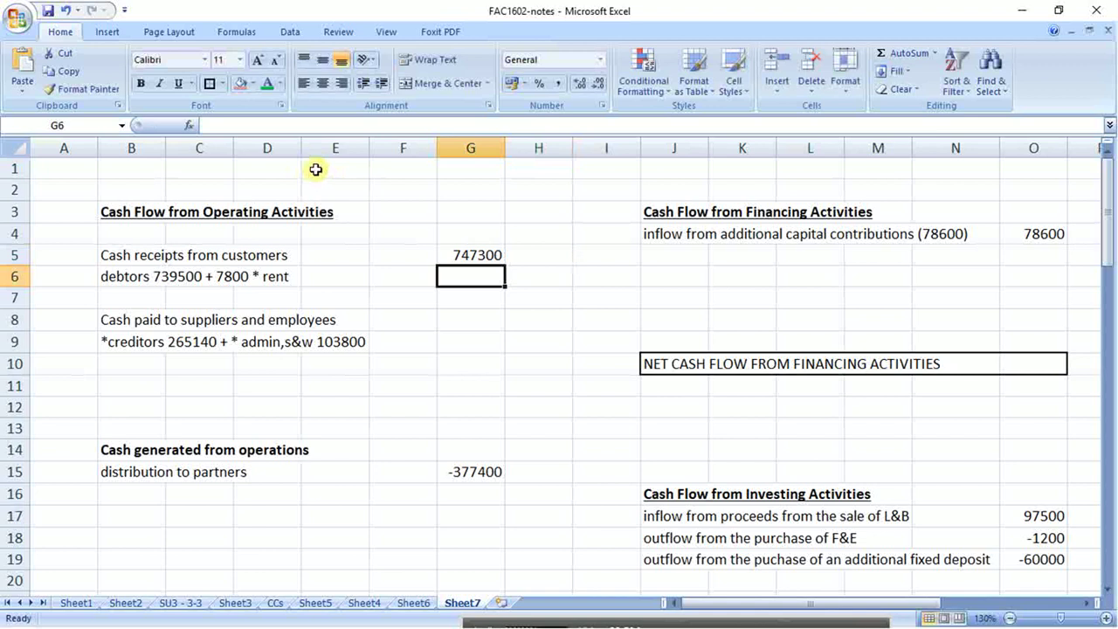
- Copy the text "265140 + * admin,s&w 103800" from the creditors note in B9 into G8
key(Down)
key(Down)
key(Down)
key(Left)
key(Left)
key(Left)
key(Left)
key(Left)
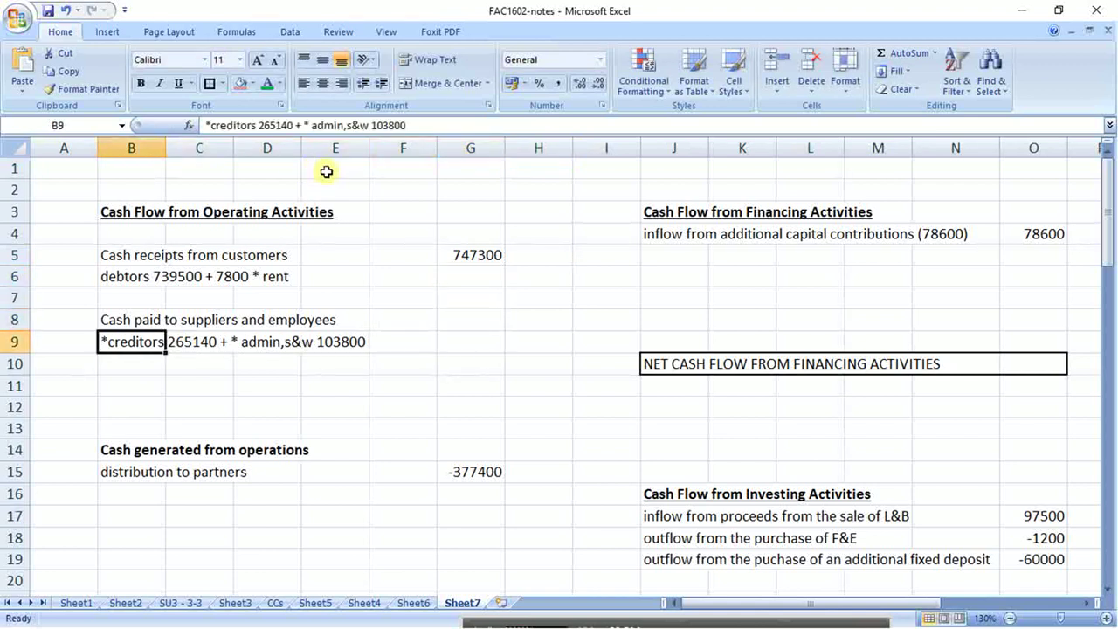
drag(258, 125, 410, 136)
key(ctrl+c)
click(406, 297)
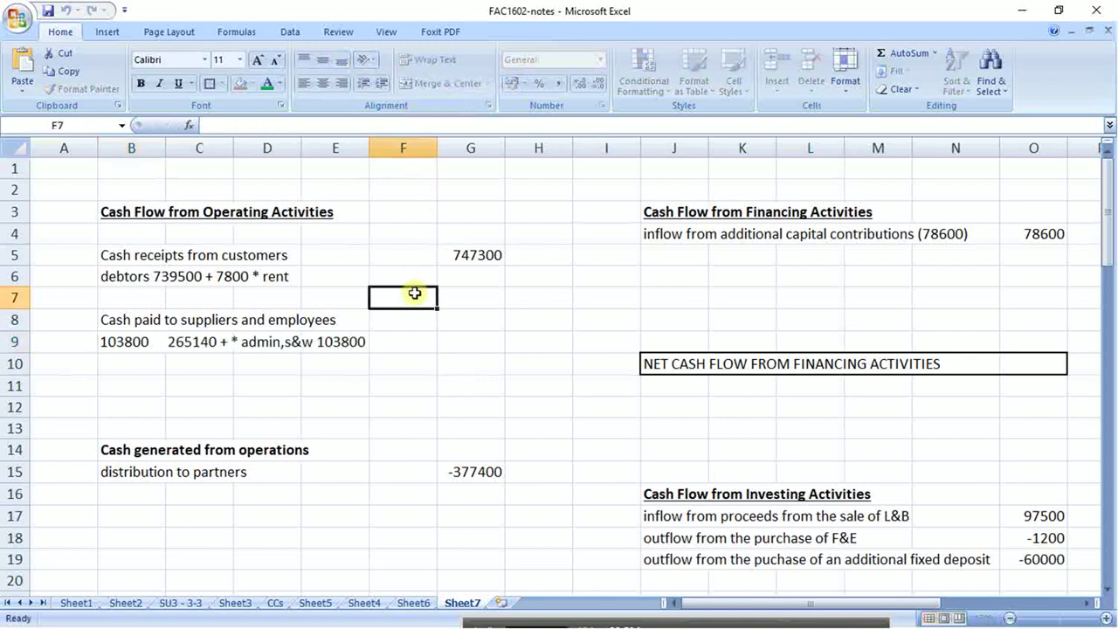
click(478, 322)
text(=v)
key(Return)
click(478, 321)
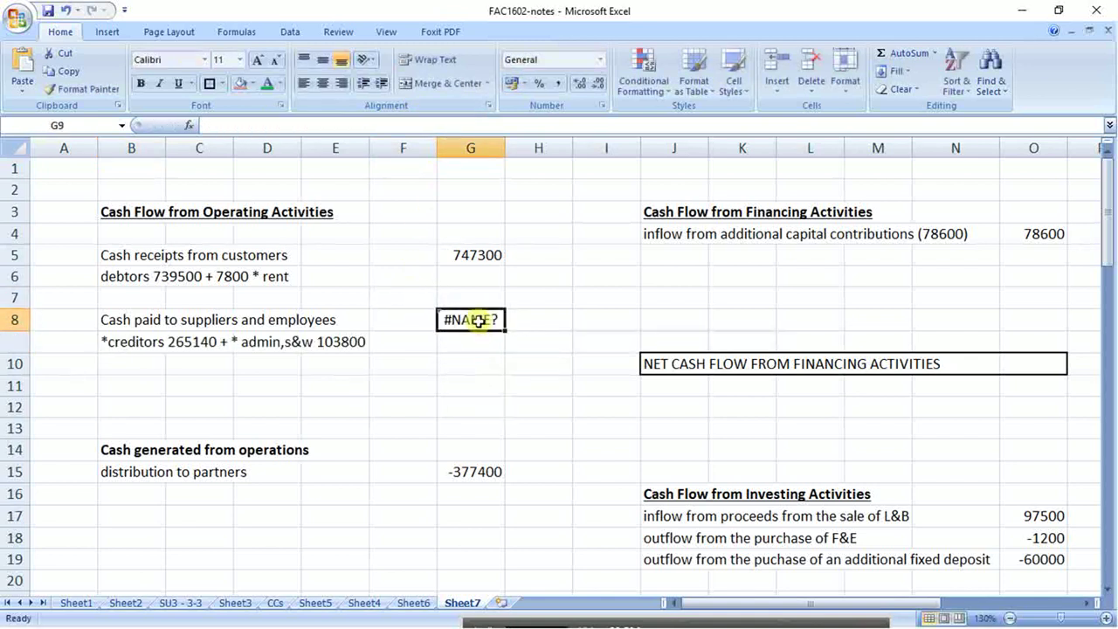
key(ctrl+v)
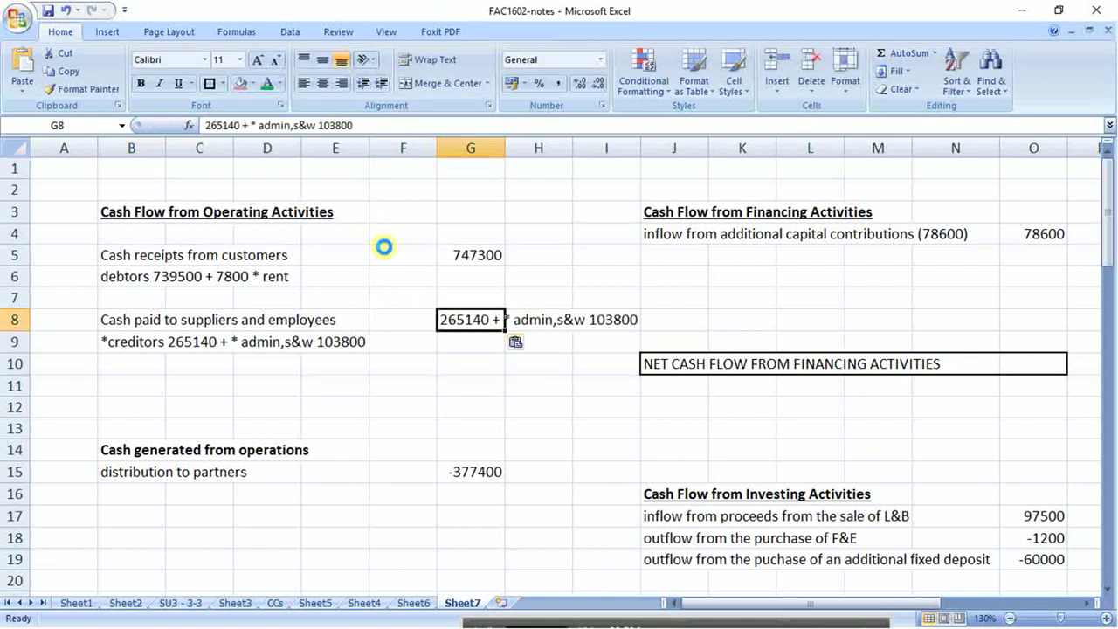
- Turn the text in G8 into the formula =265140 + 103800 by removing the admin and s&w wording
click(208, 125)
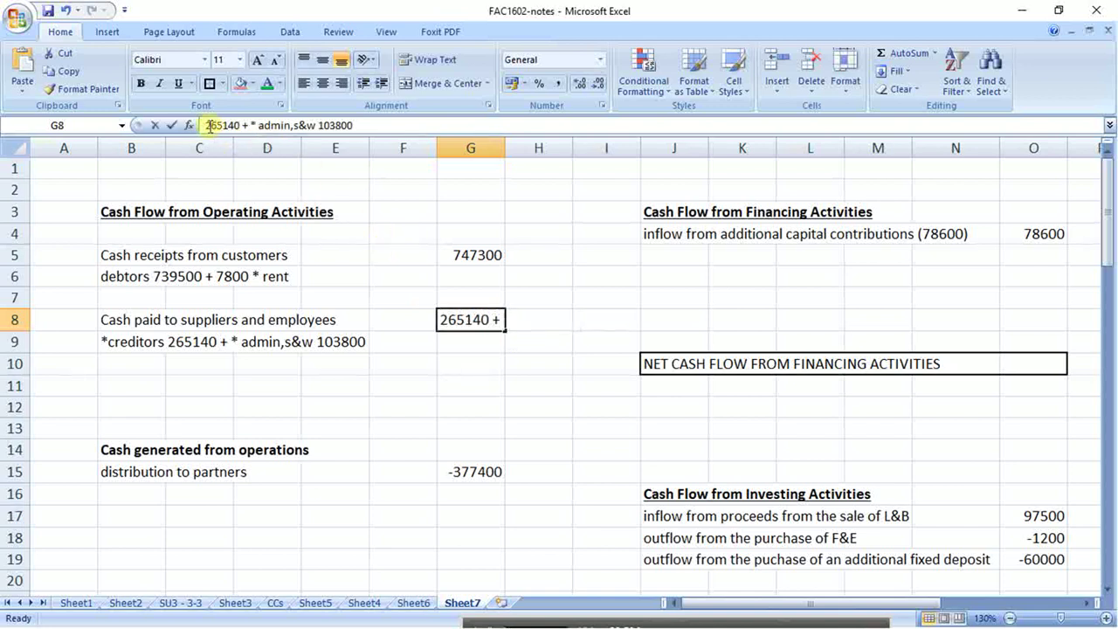
text(=)
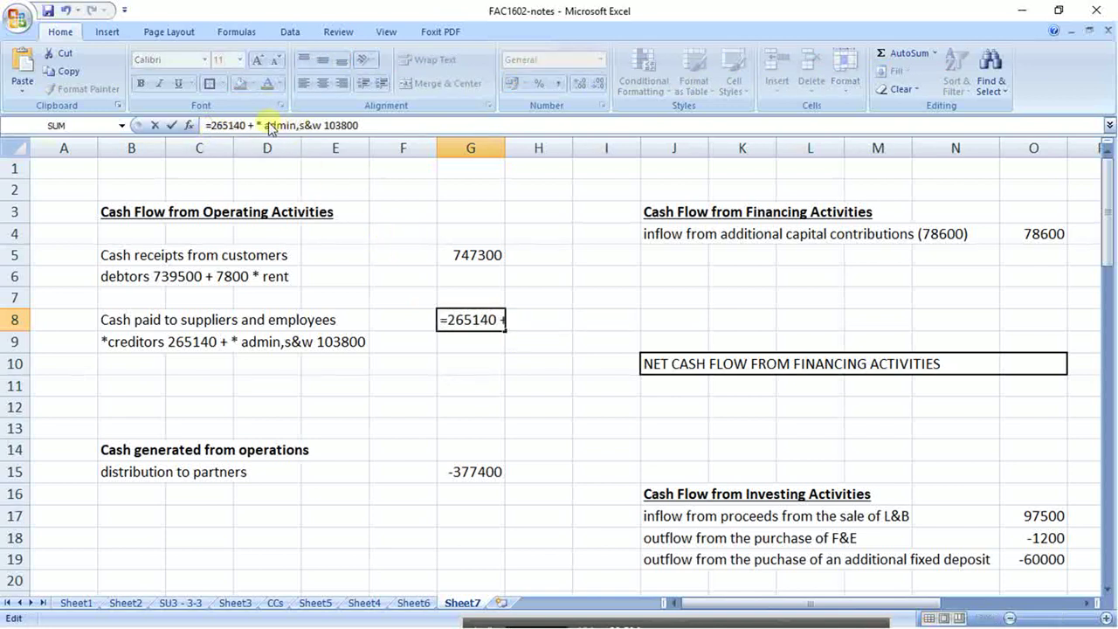
drag(256, 125, 322, 128)
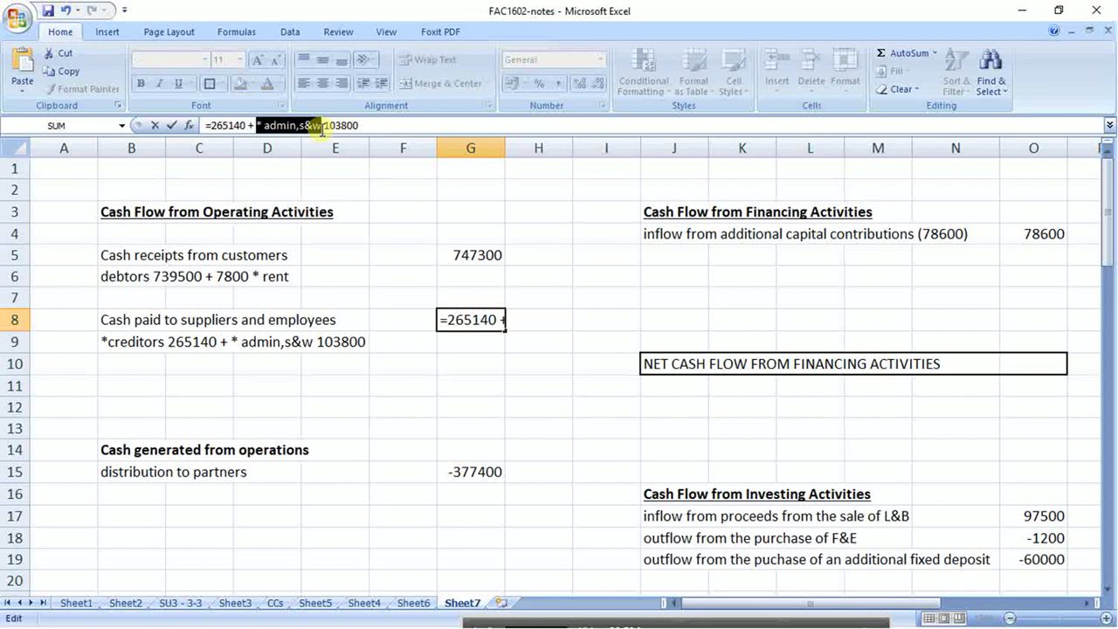
key(Delete)
key(Return)
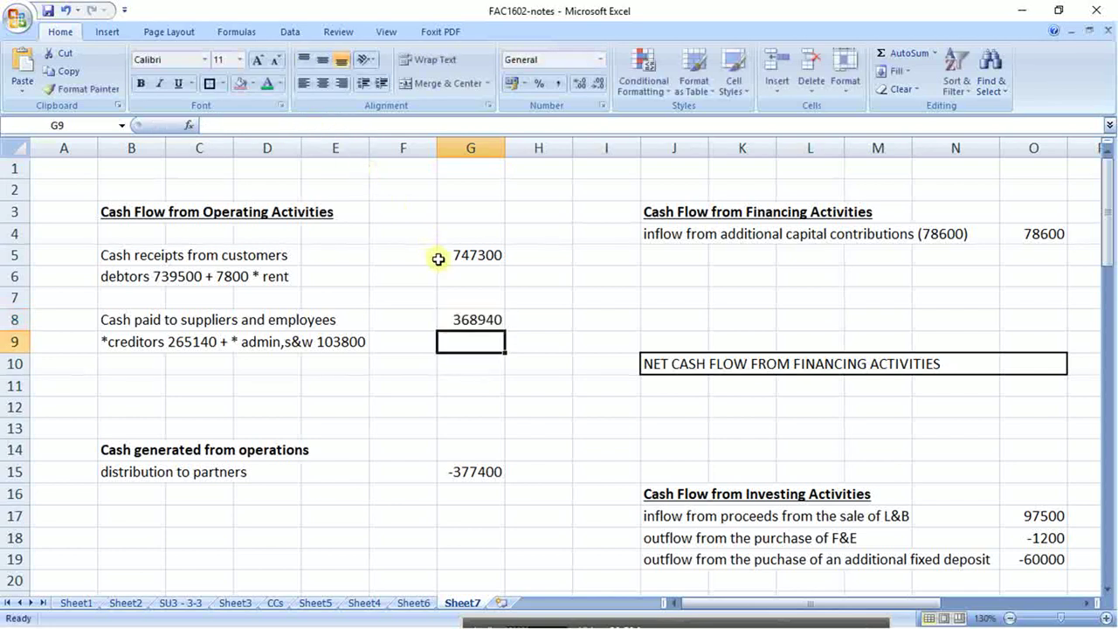
- Outline the Cash generated from operations row B14:G14 with a border and calculate its amount in G14 as =G5-G8
drag(112, 451, 460, 449)
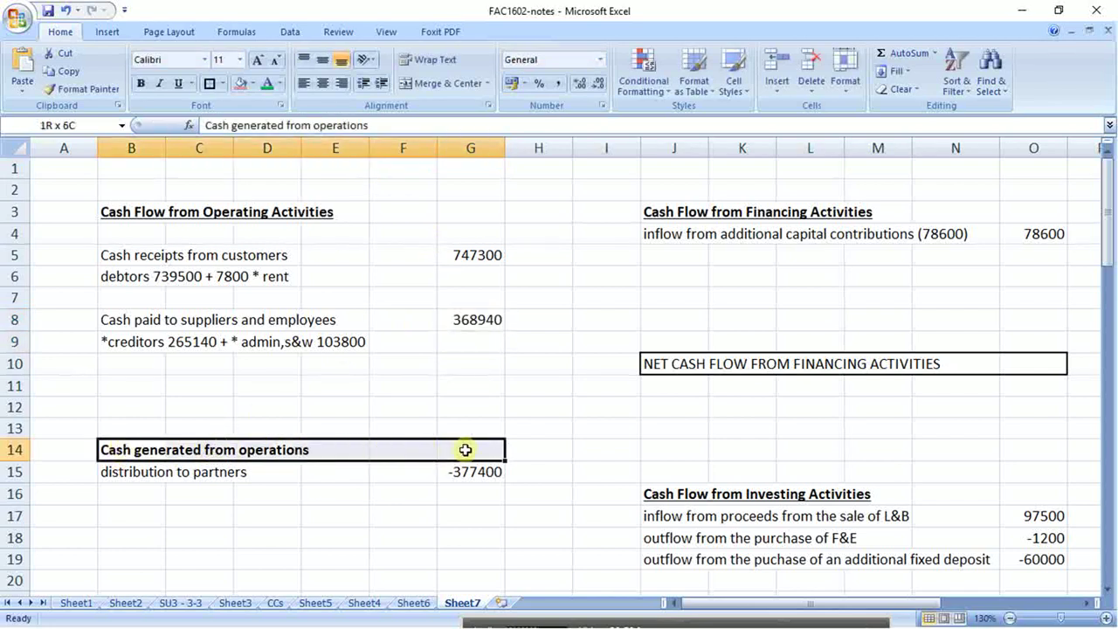
click(210, 83)
click(474, 450)
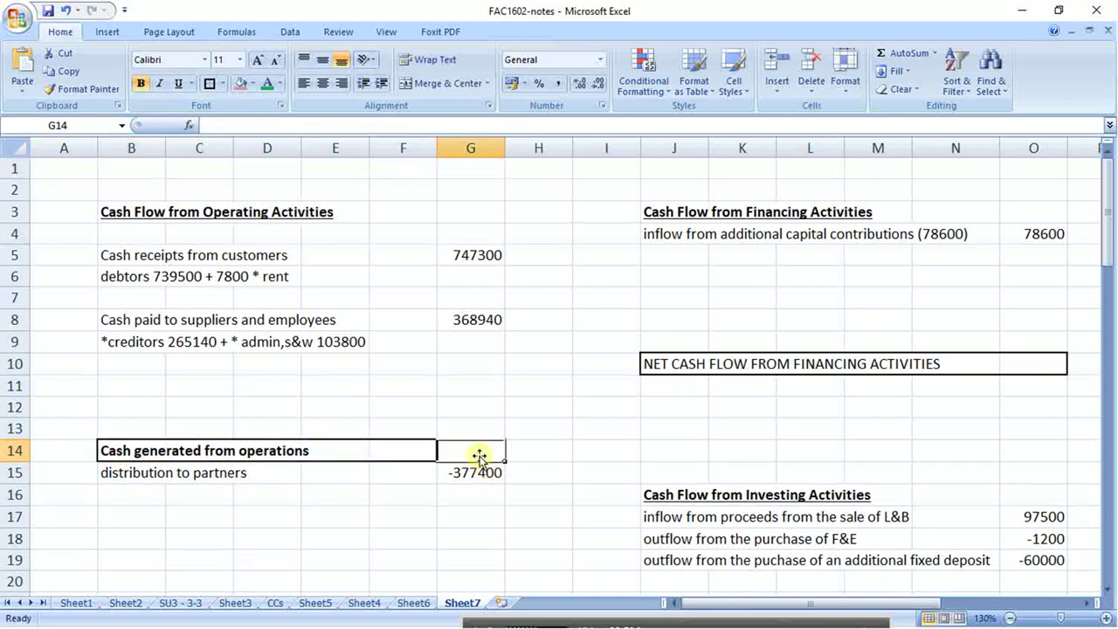
text(=)
click(483, 258)
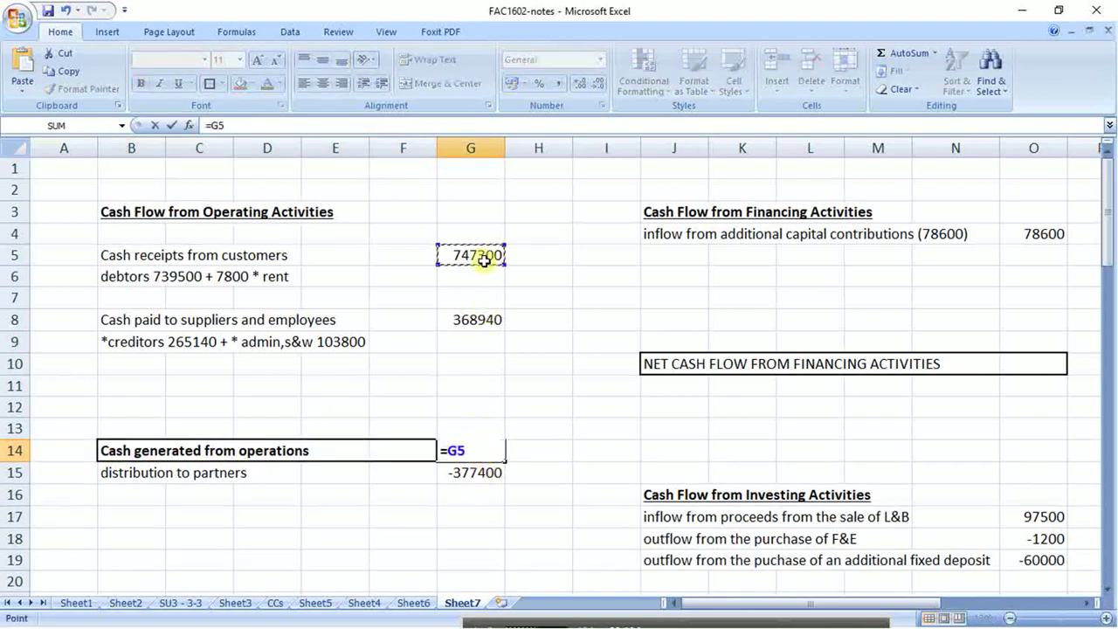
text(-)
click(495, 320)
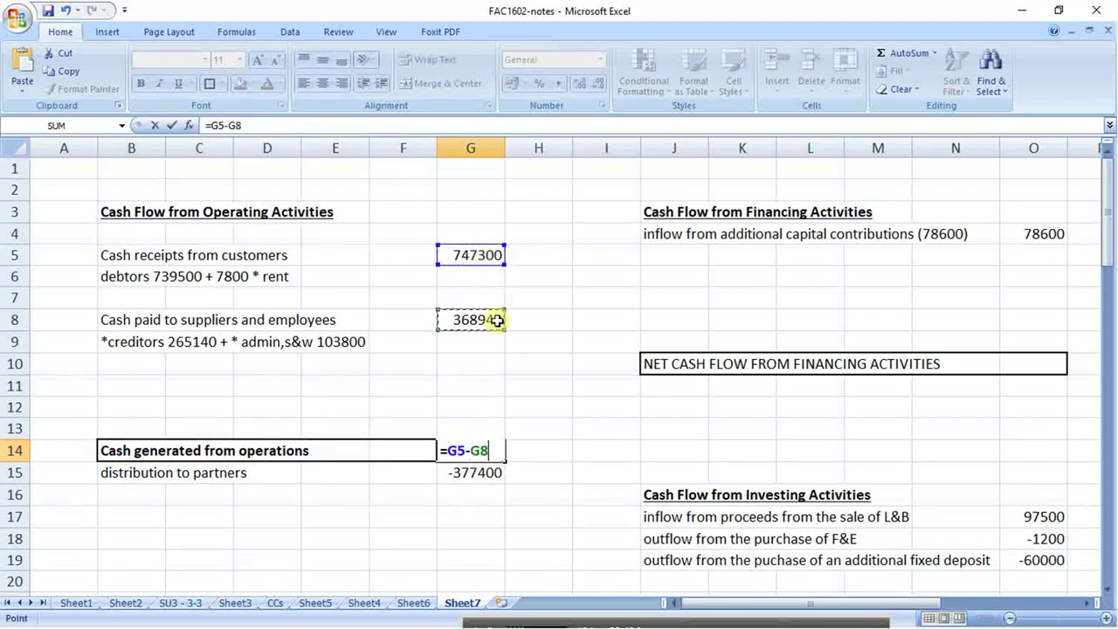
key(Return)
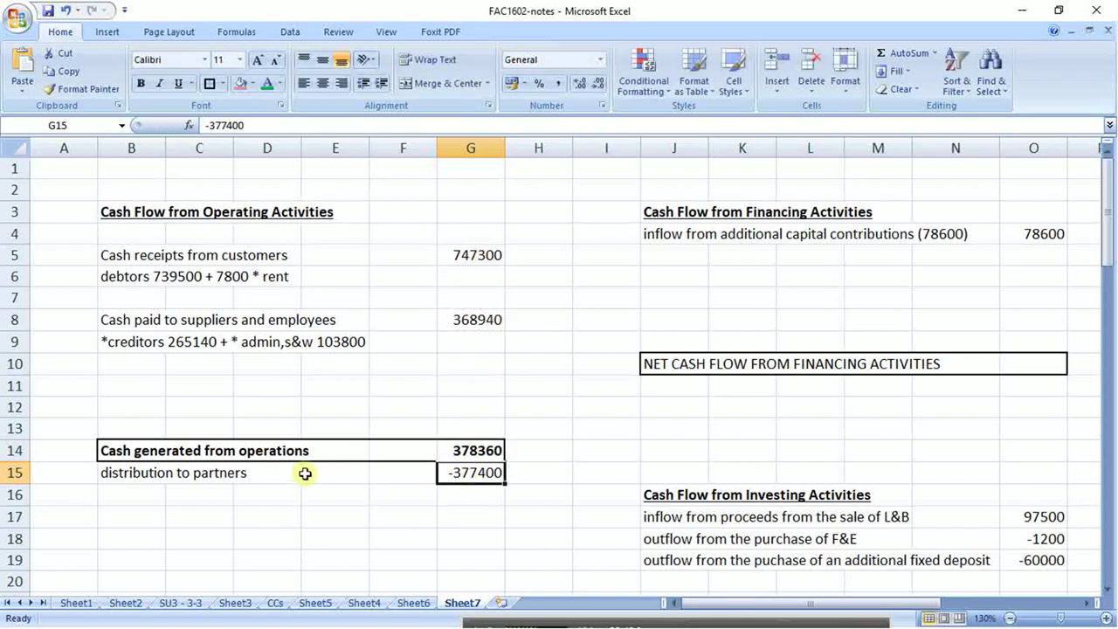
- Calculate the net cash flow from operating activities in G23 as =G14+G15 and make B23:G23 bold
scroll(437, 514, down, 2)
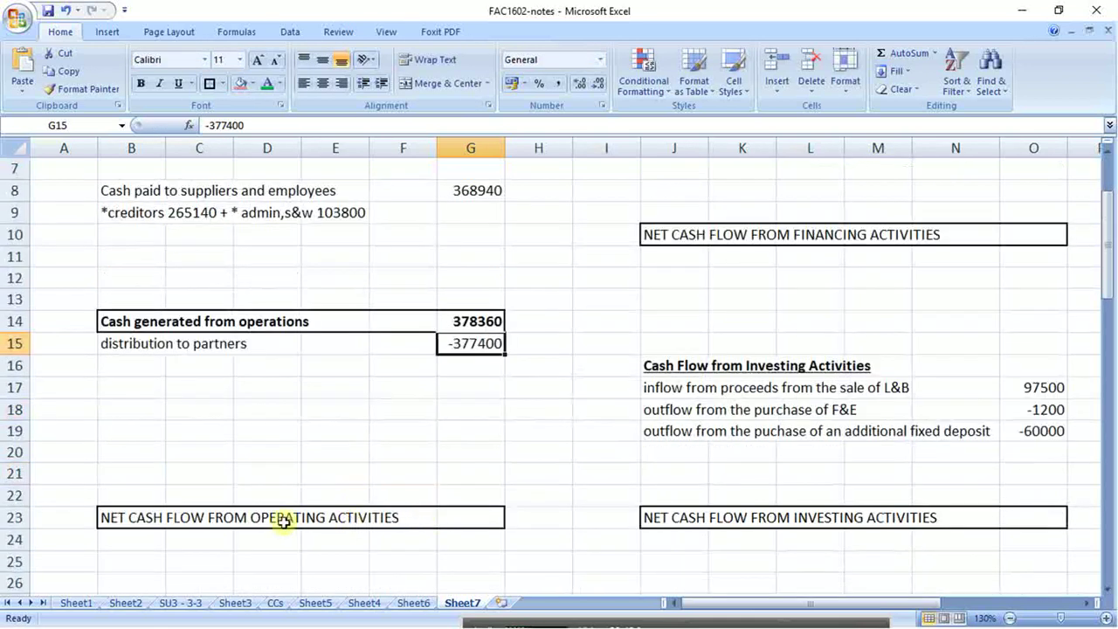
click(472, 518)
text(=)
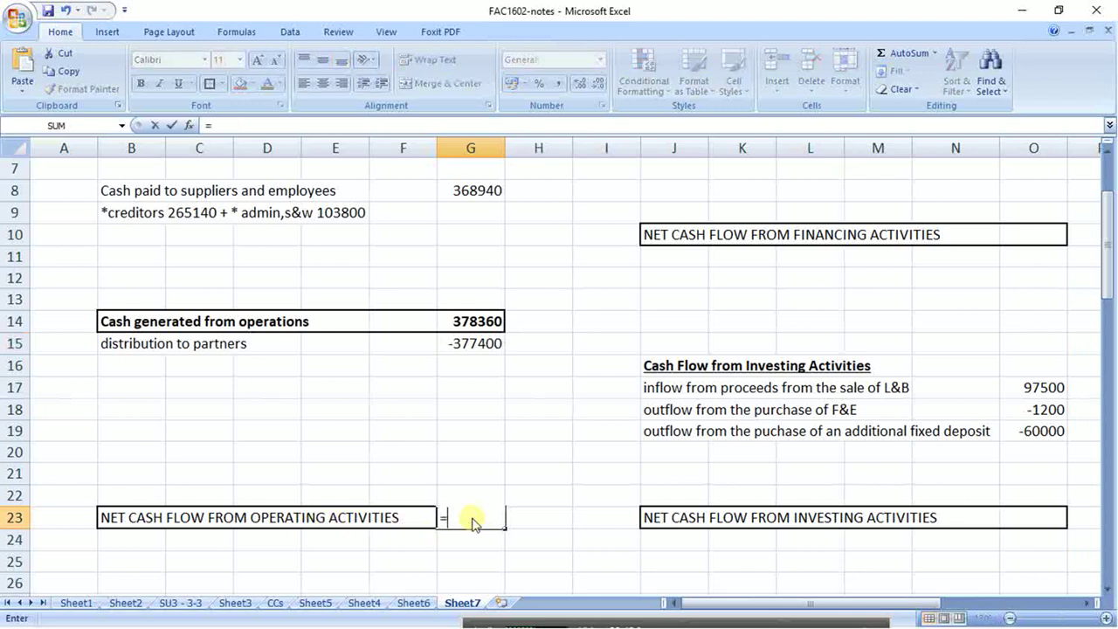
click(472, 320)
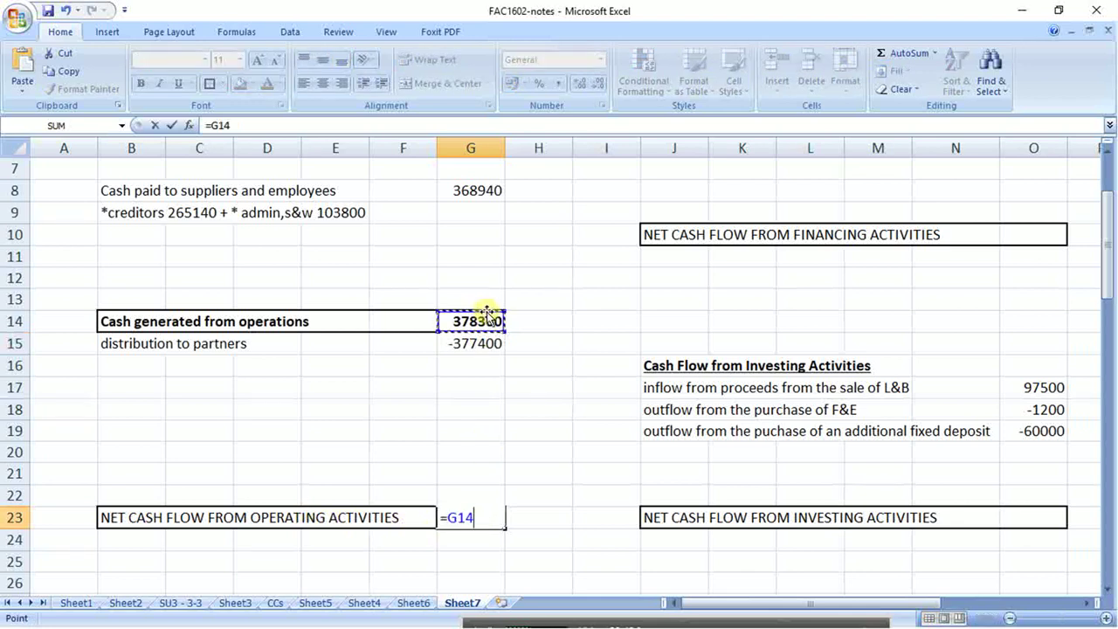
text(+)
click(484, 343)
key(Return)
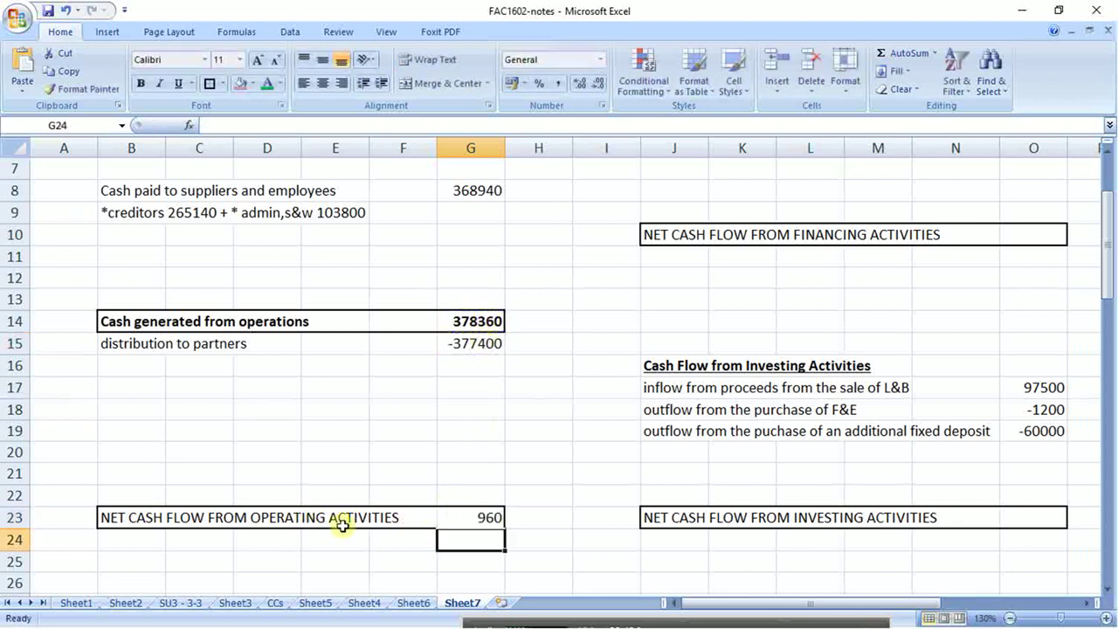
drag(150, 517, 472, 517)
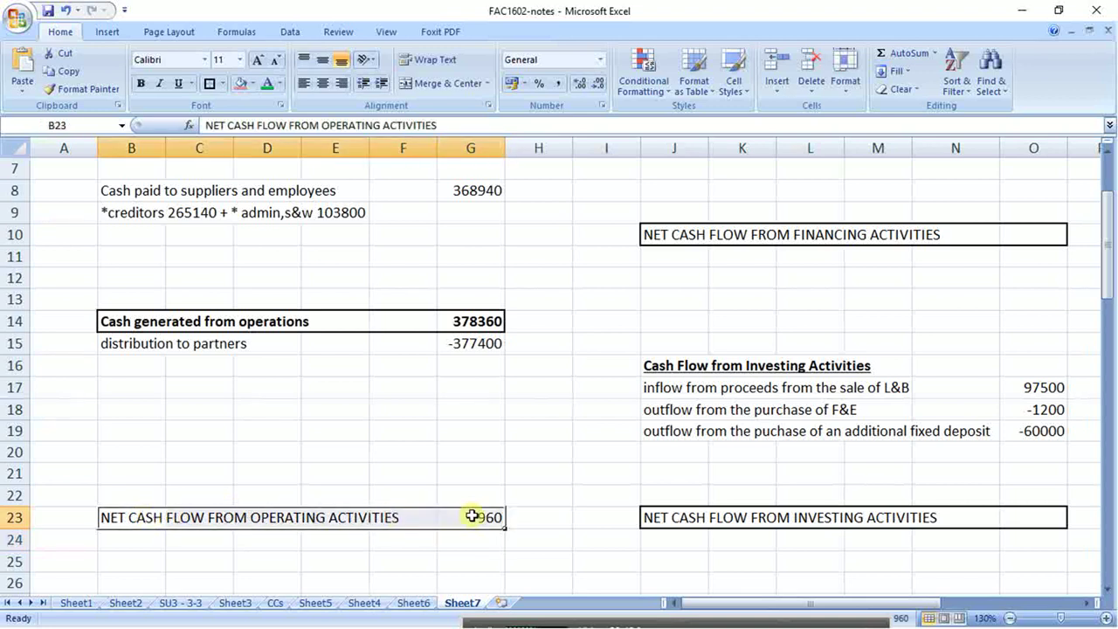
key(ctrl+b)
- Link the Operating check amount in G28 to the net cash flow from operating activities, =G23
scroll(393, 516, down, 2)
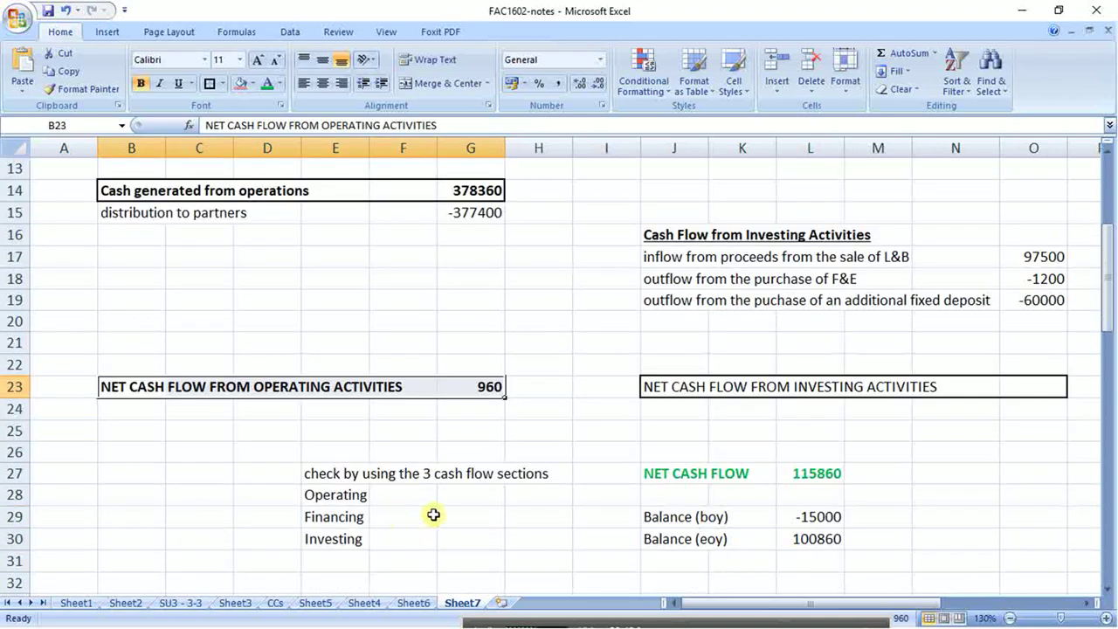
click(456, 496)
text(=)
click(476, 387)
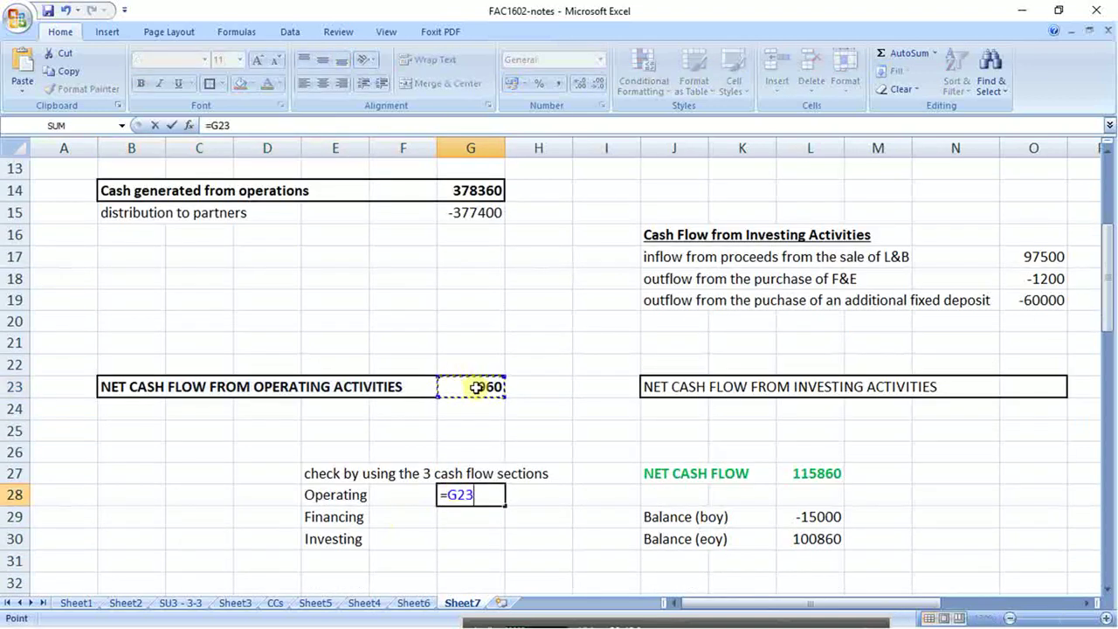
key(Return)
- Format the Operating check row in E28:G28 as bold green text
click(327, 494)
key(shift+Right)
key(shift+Right)
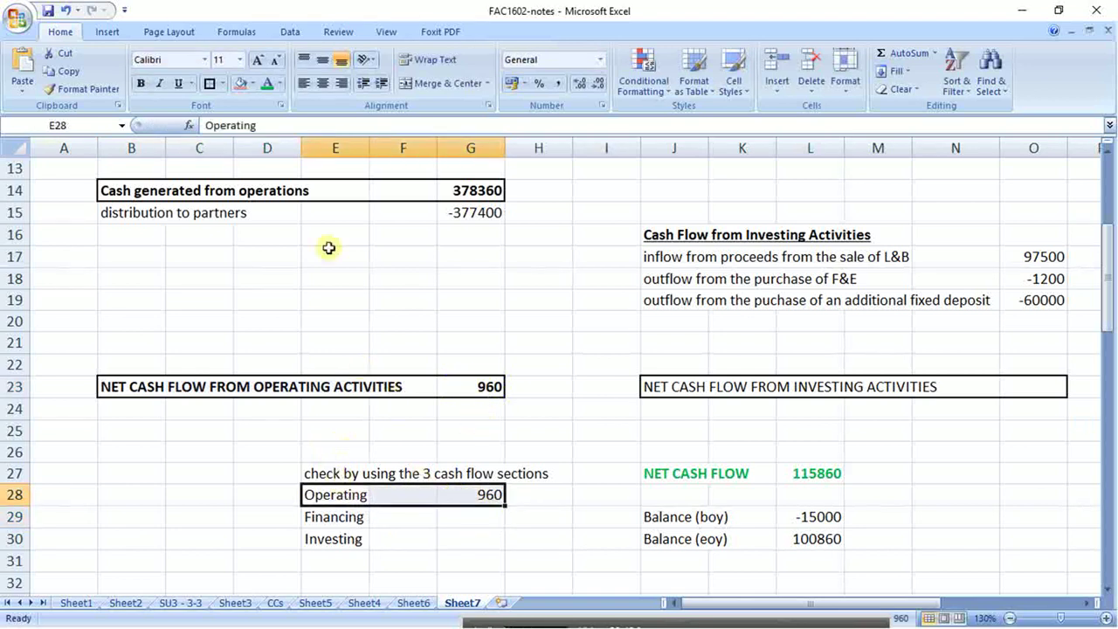
click(267, 83)
key(ctrl+b)
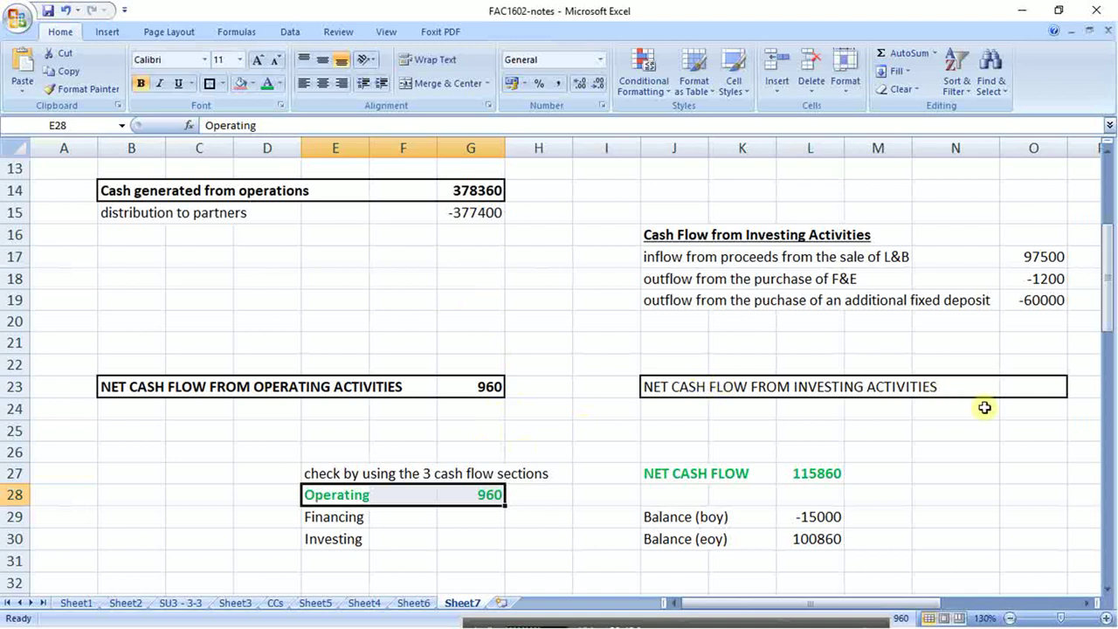
- Set the net cash flow from financing activities in O10 to the additional capital contributions amount, =O4
scroll(984, 407, up, 4)
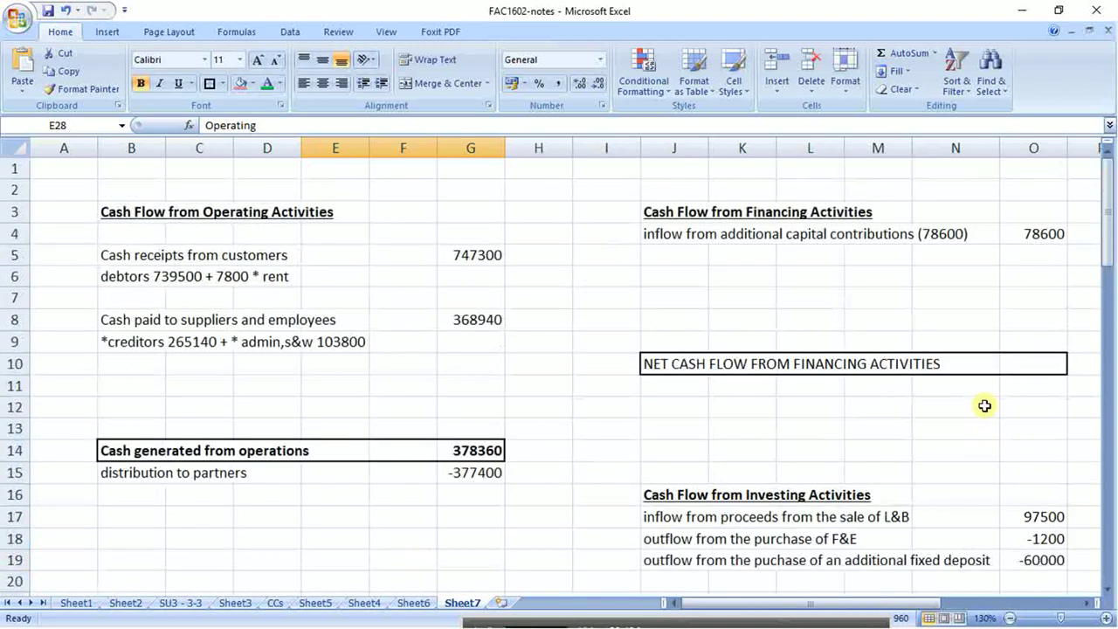
click(1041, 359)
text(=)
click(1028, 232)
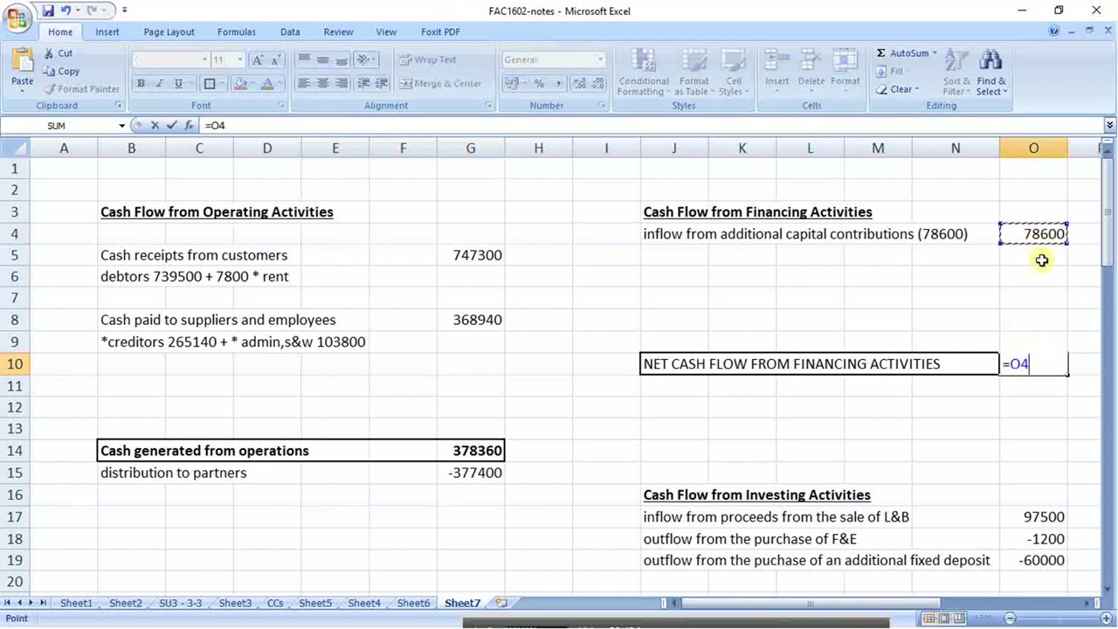
key(Return)
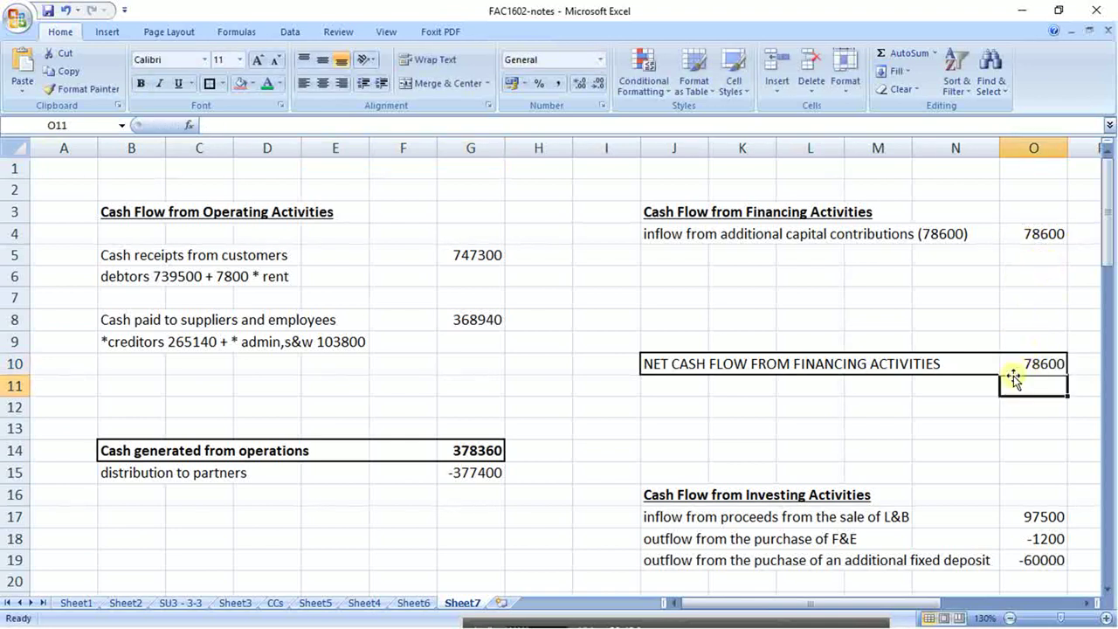
- Link the Financing check amount in G29 to the net financing cash flow, =O10, and format E29:G29 as bold green text
scroll(1012, 376, down, 2)
scroll(462, 528, down, 1)
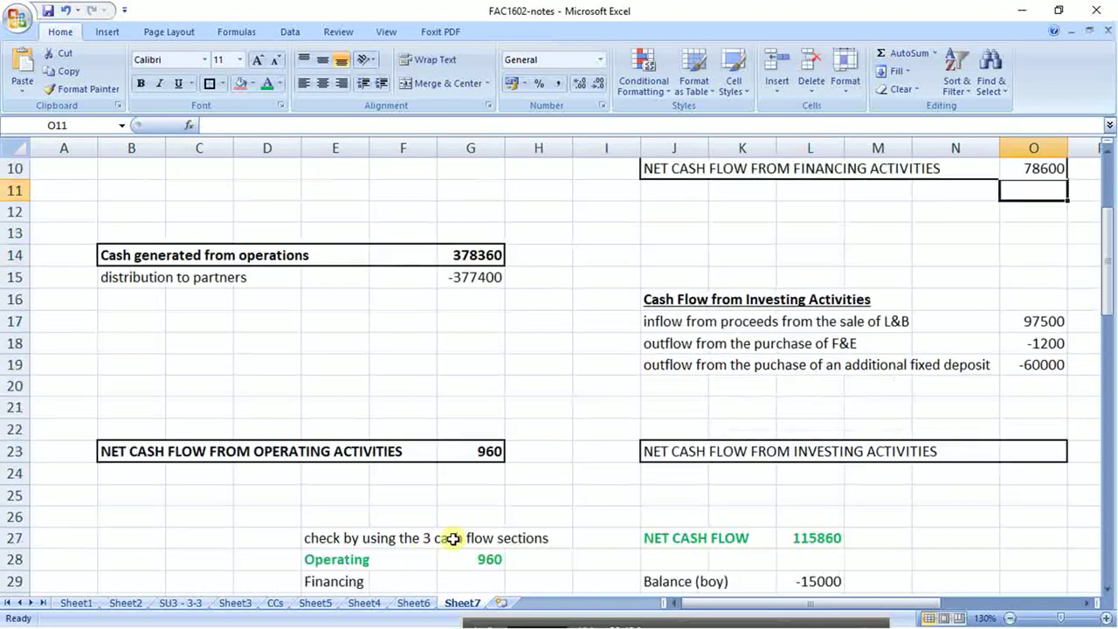
click(482, 580)
text(=)
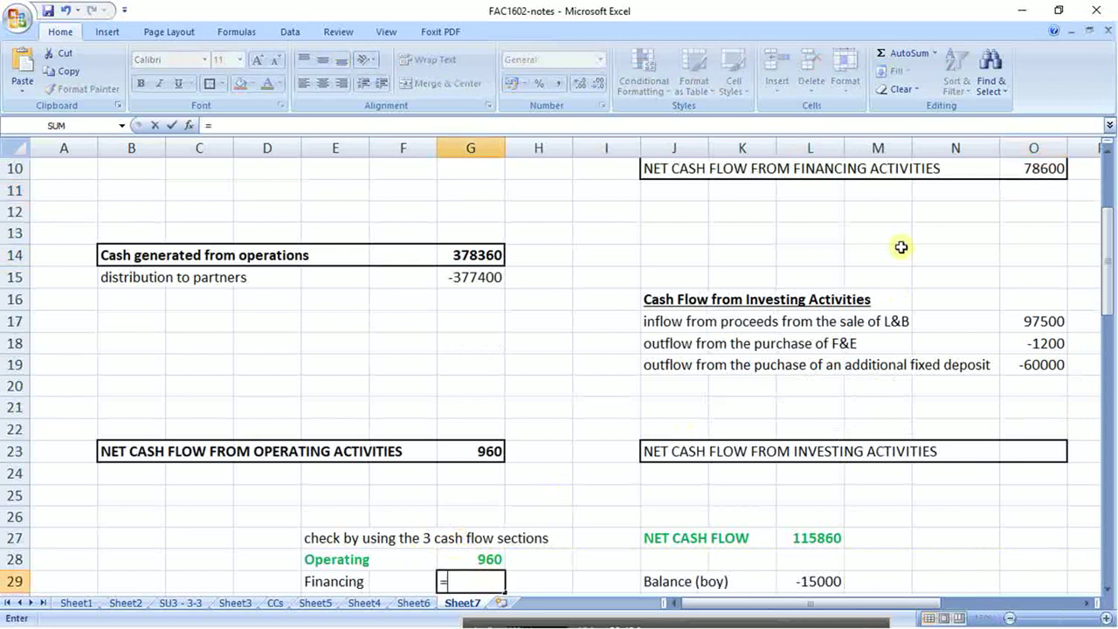
click(1033, 170)
key(Return)
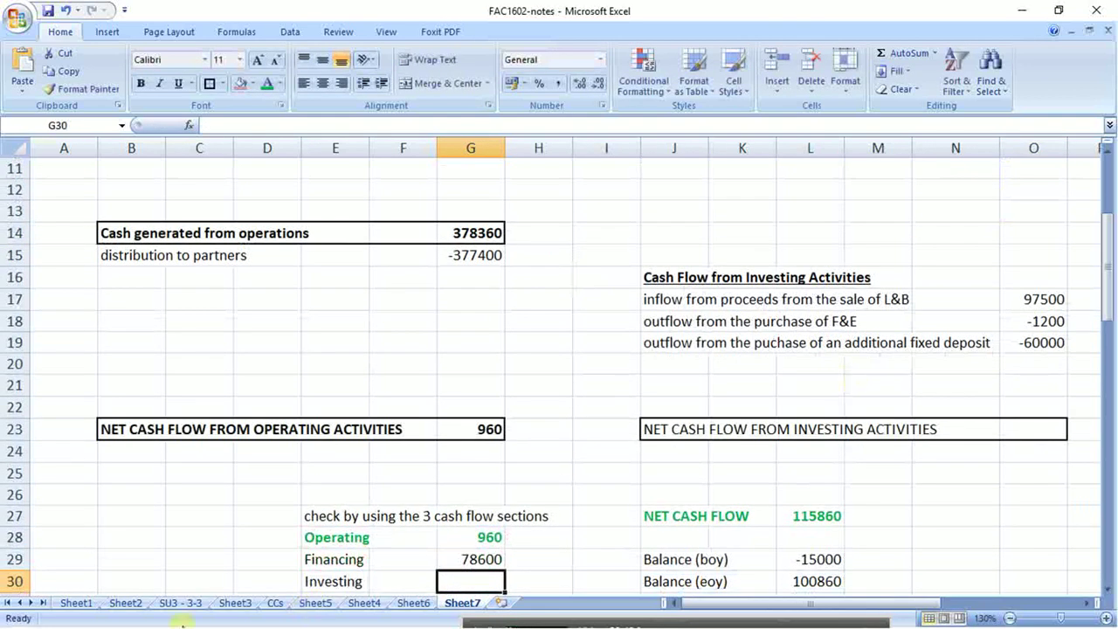
drag(332, 567, 461, 559)
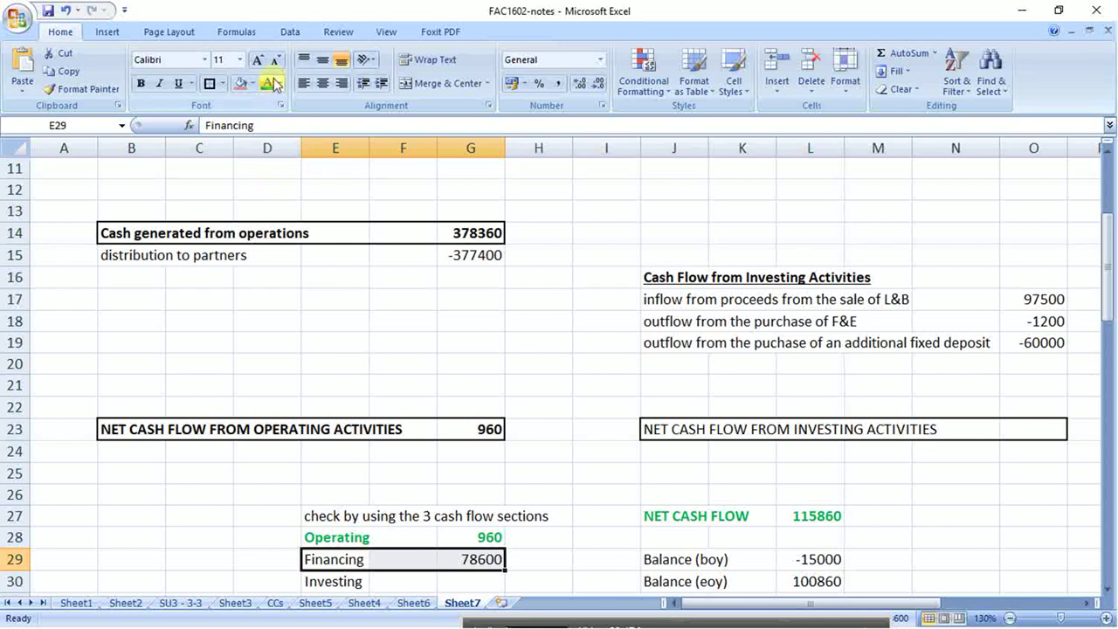
key(ctrl+b)
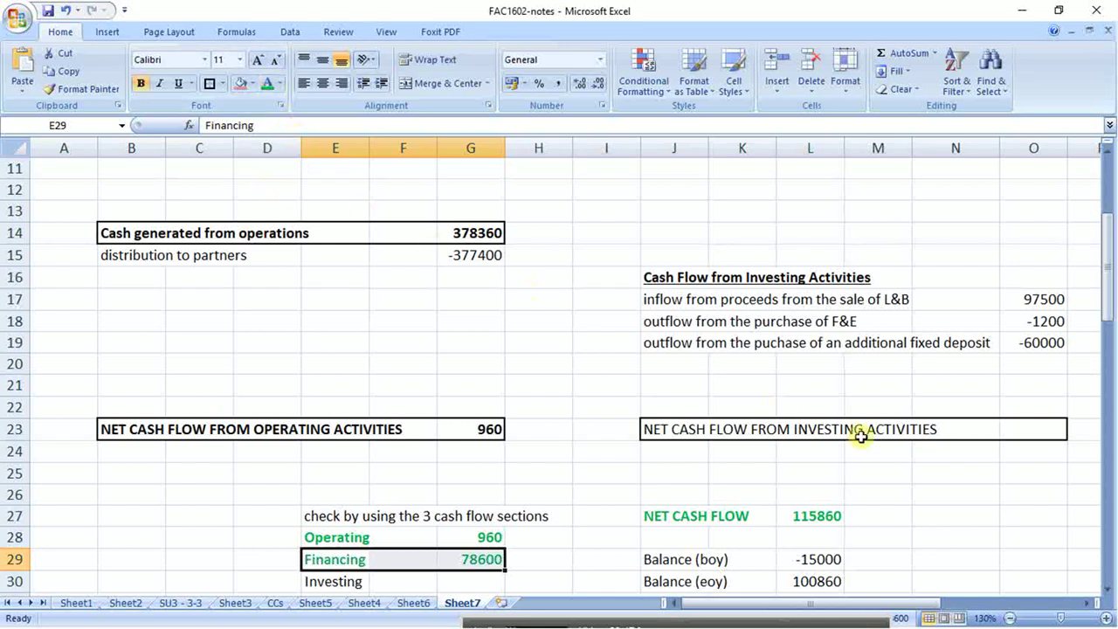
- Total the net cash flow from investing activities in O23 with =SUM(O17:O19) and make the amount bold
scroll(861, 429, down, 1)
click(1022, 364)
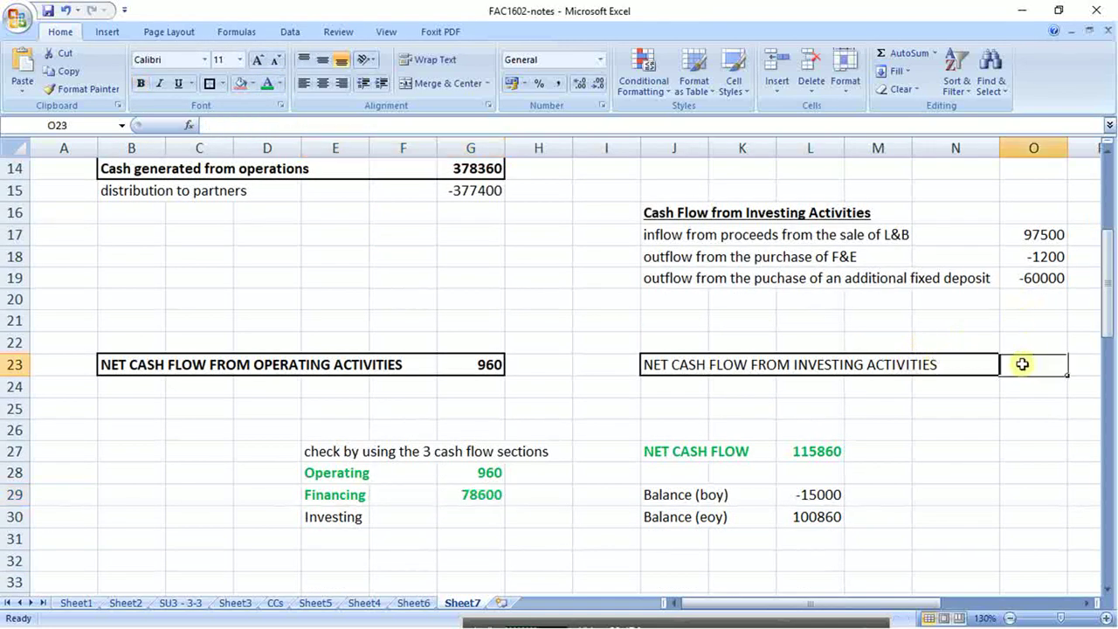
text(=sum()
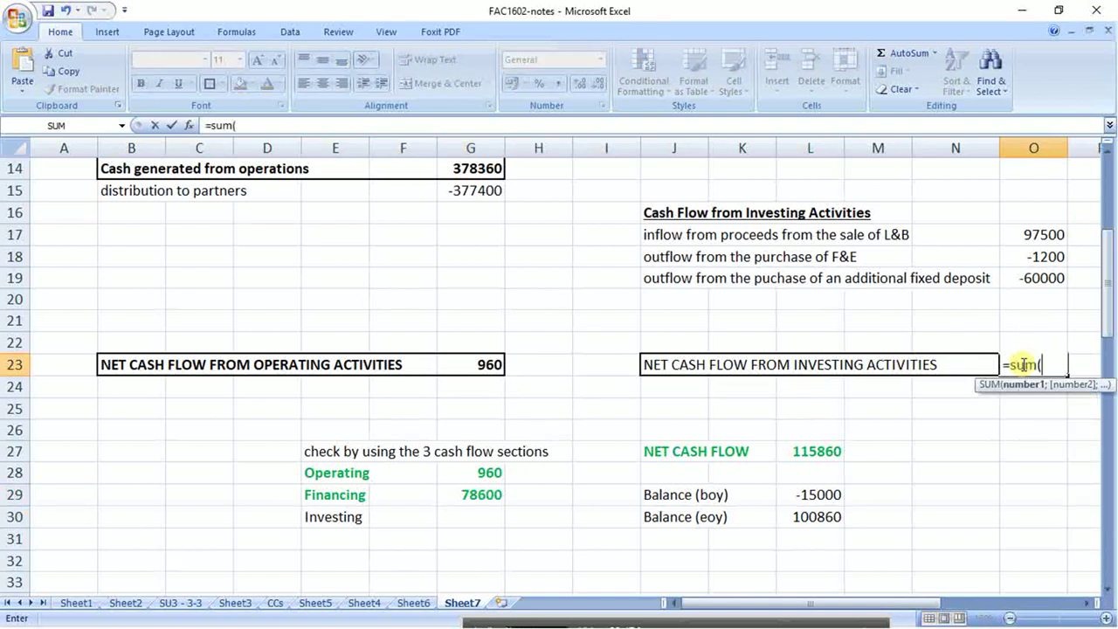
click(1056, 243)
key(Return)
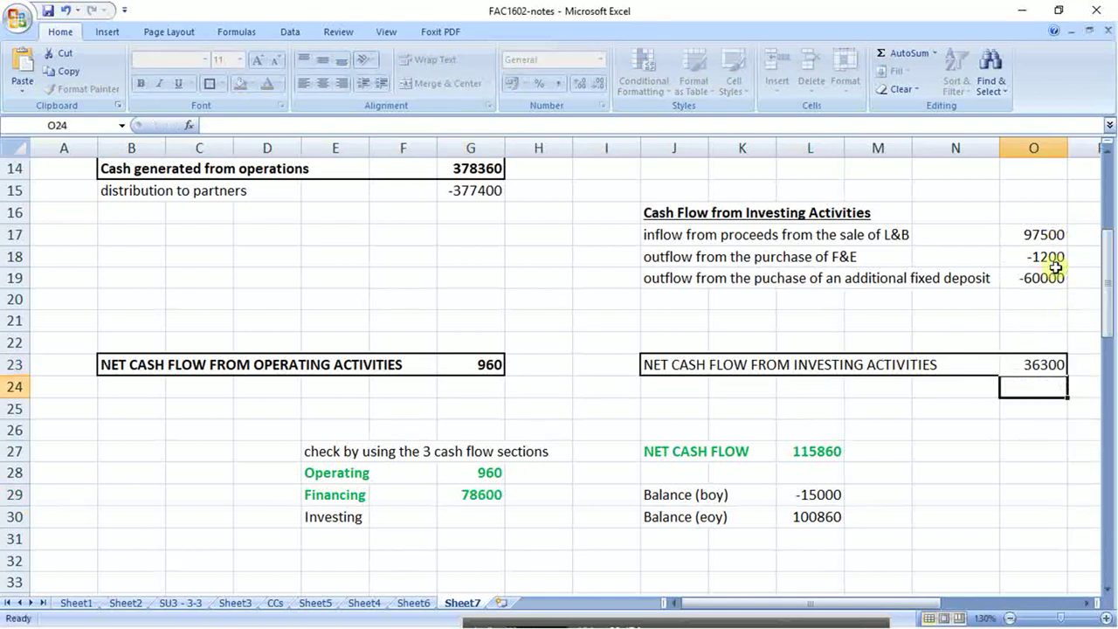
click(1033, 364)
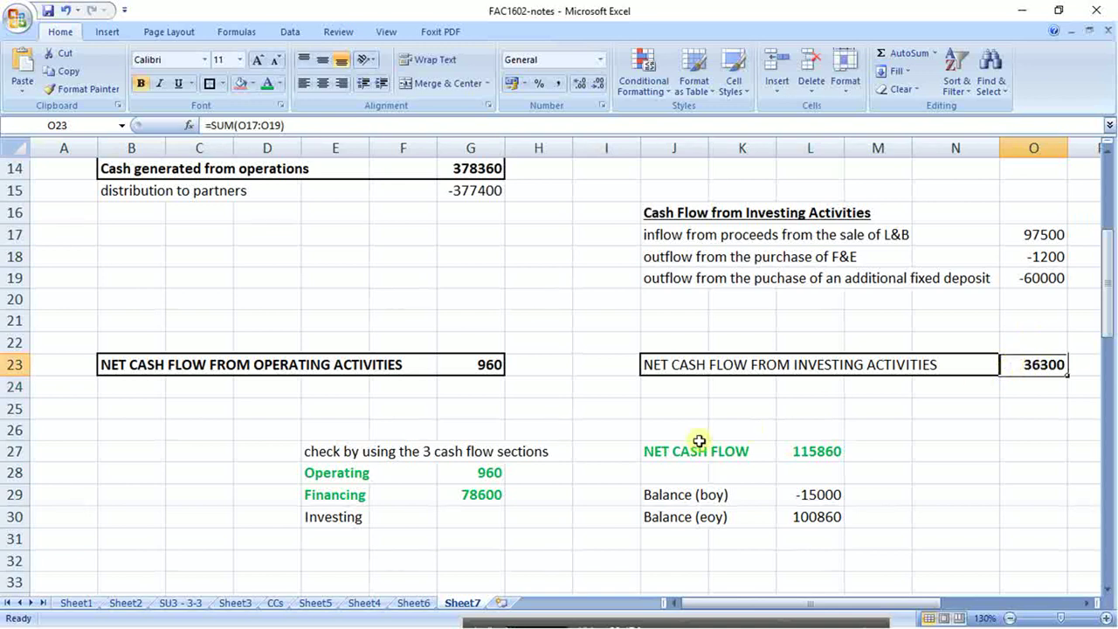
- Link the Investing check amount in G30 to the net investing cash flow, =O23, and format E30:G30 as bold green text
click(487, 516)
text(=)
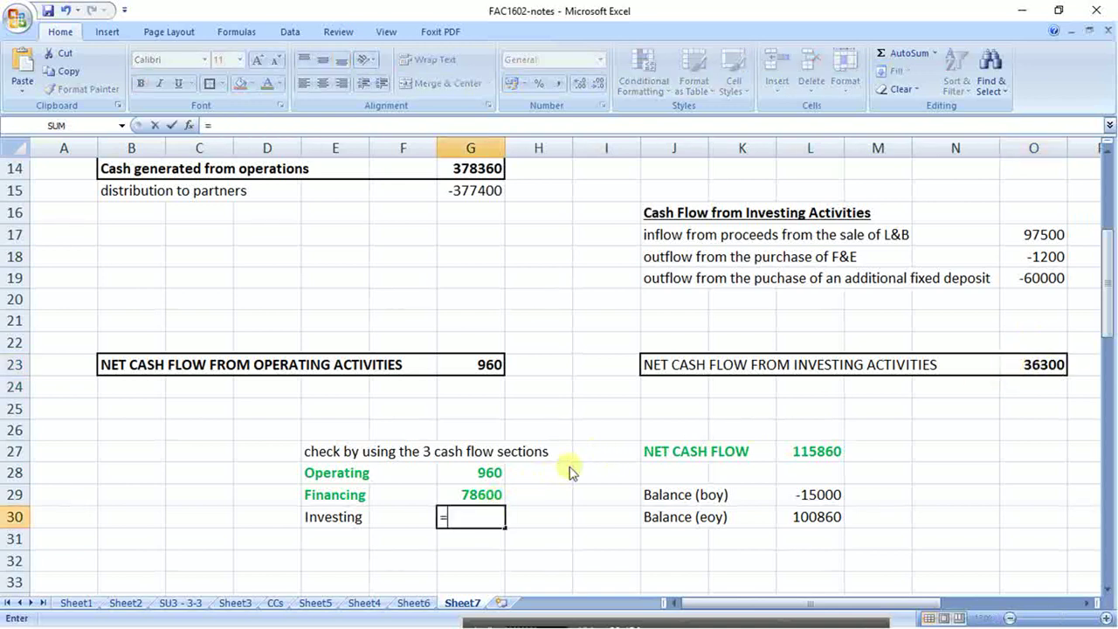
click(1042, 366)
key(Return)
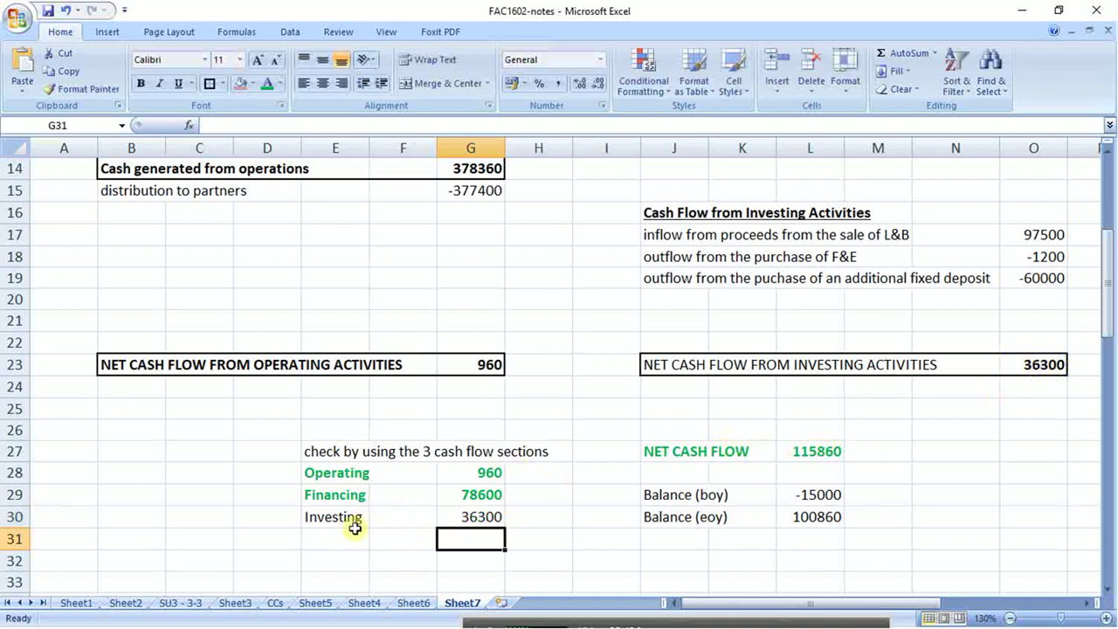
drag(354, 520, 469, 518)
key(ctrl+b)
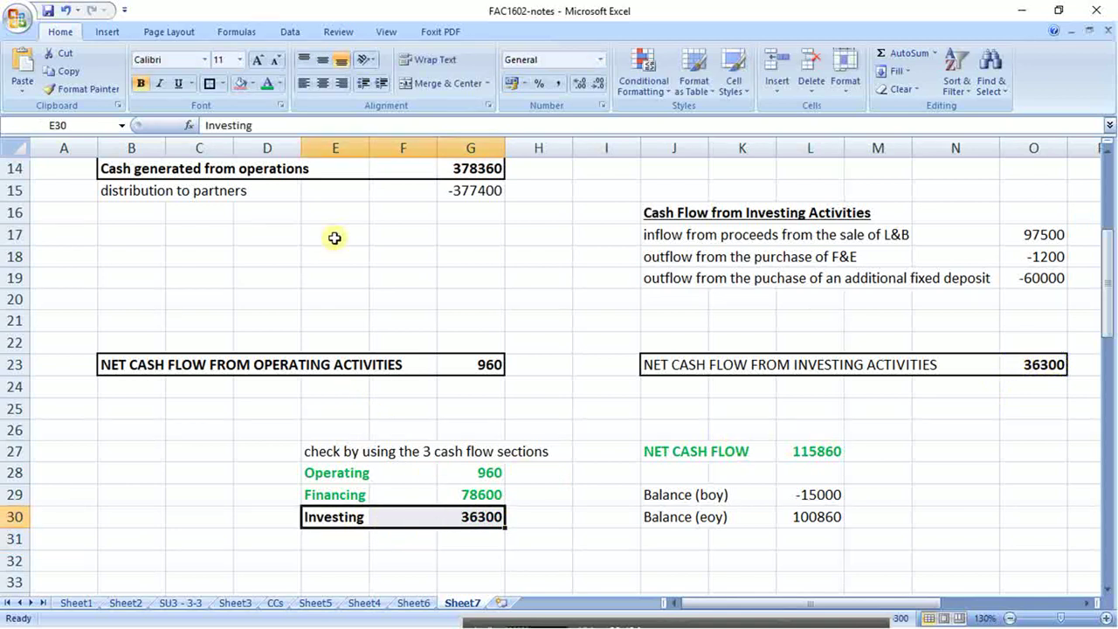
click(266, 84)
- Outline E31:G31 with a border and total the three check amounts in G31 with =SUM(G28:G30), in bold
drag(317, 535, 496, 540)
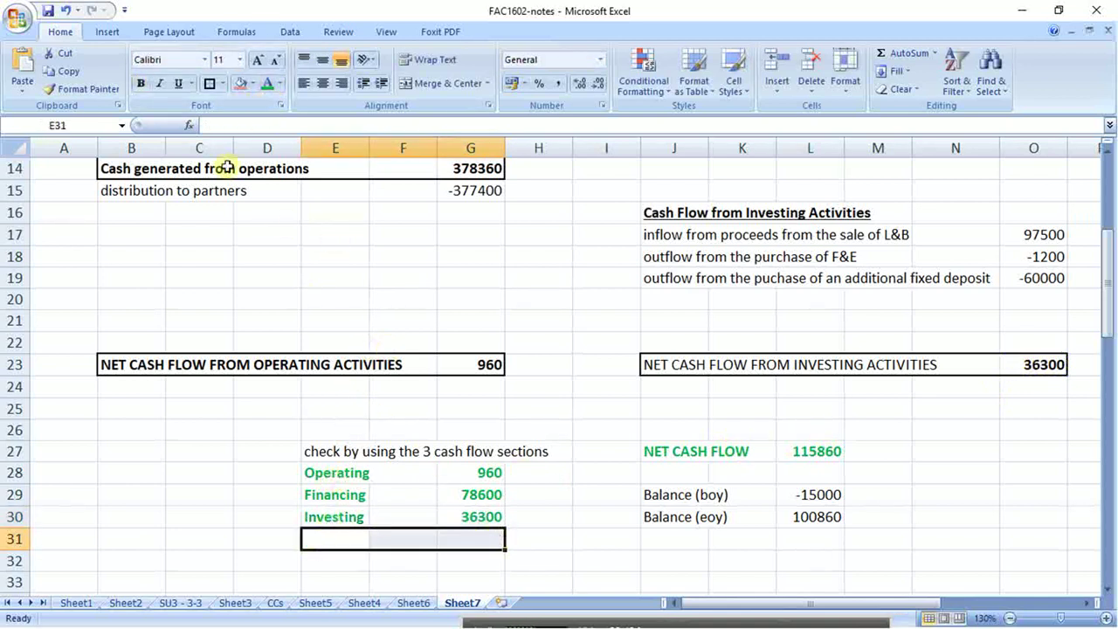
click(209, 84)
click(471, 539)
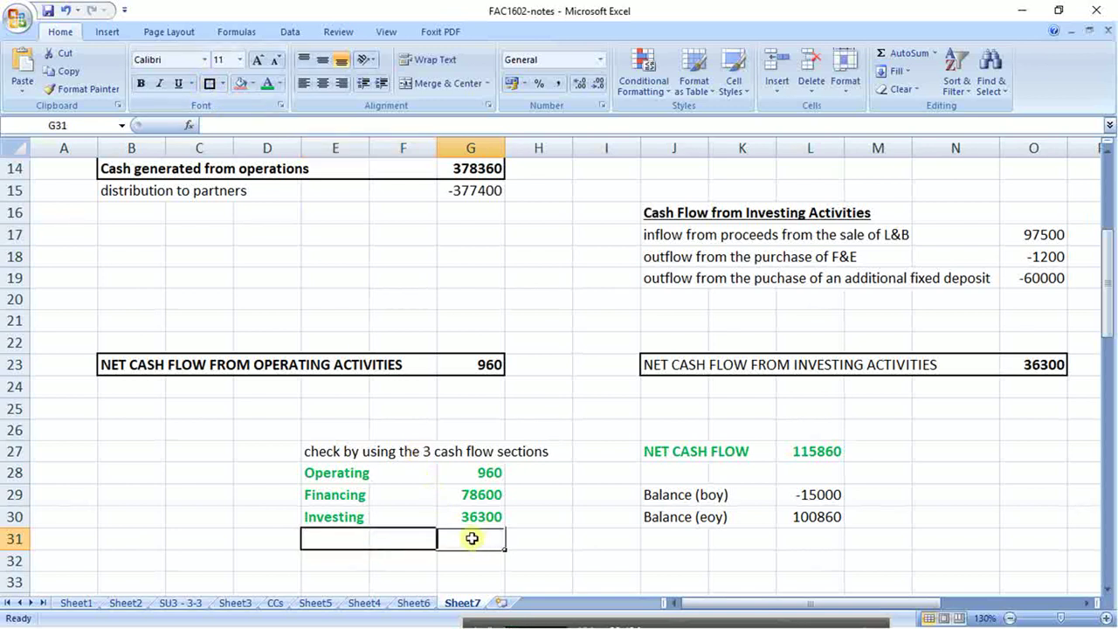
text(=su)
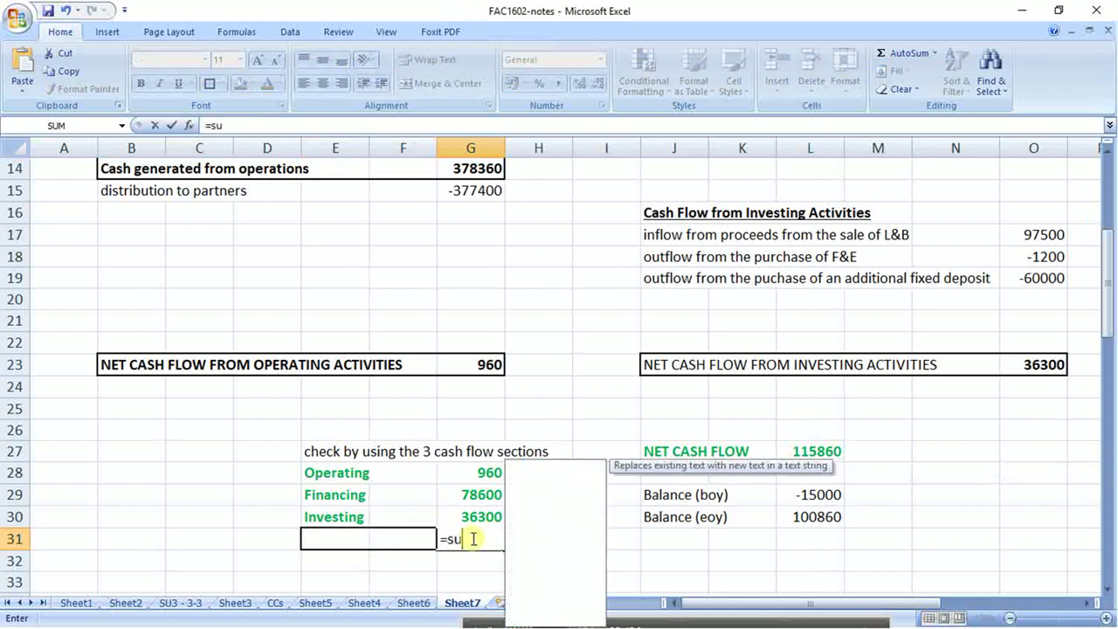
text(m()
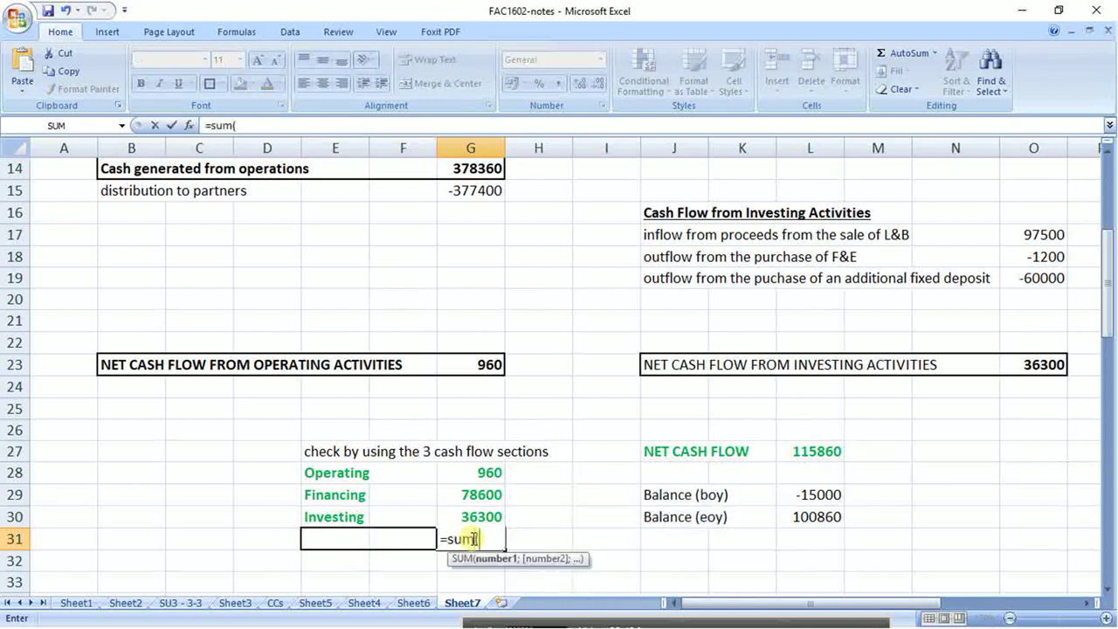
key(Up)
key(shift+Up)
key(shift+Up)
key(Return)
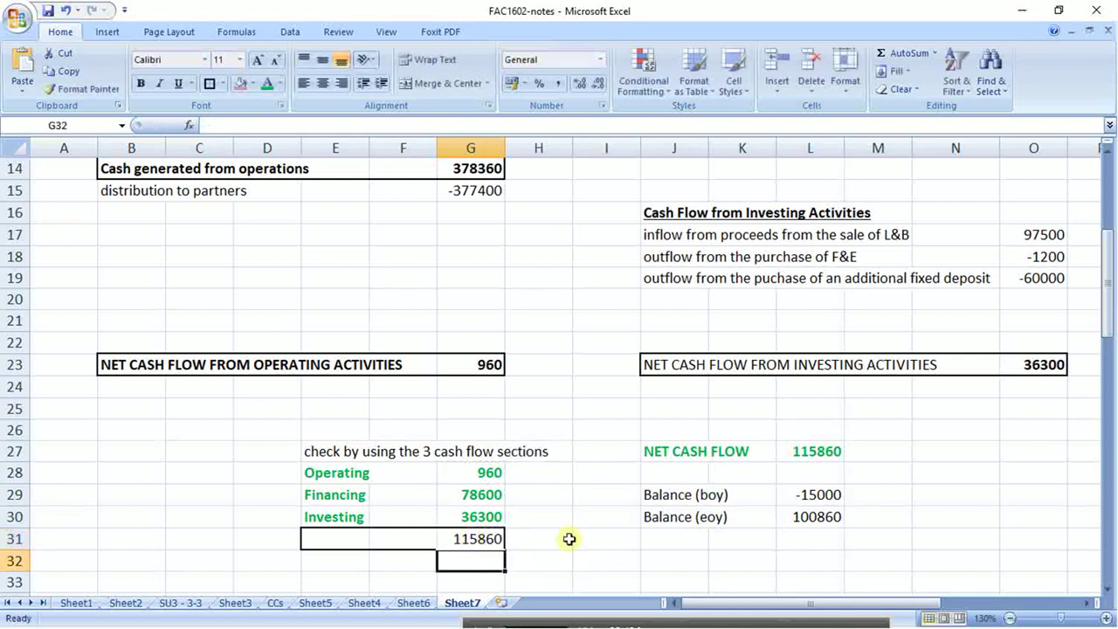
click(499, 536)
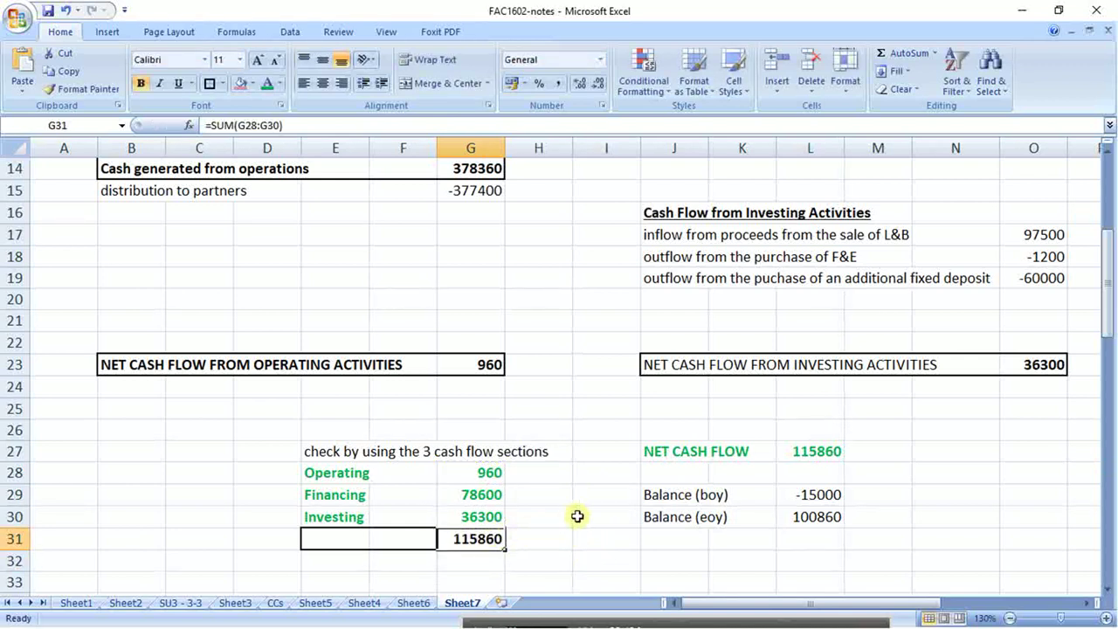
- Compare the check total in row 31 with the NET CASH FLOW amount in row 27
drag(362, 534, 491, 540)
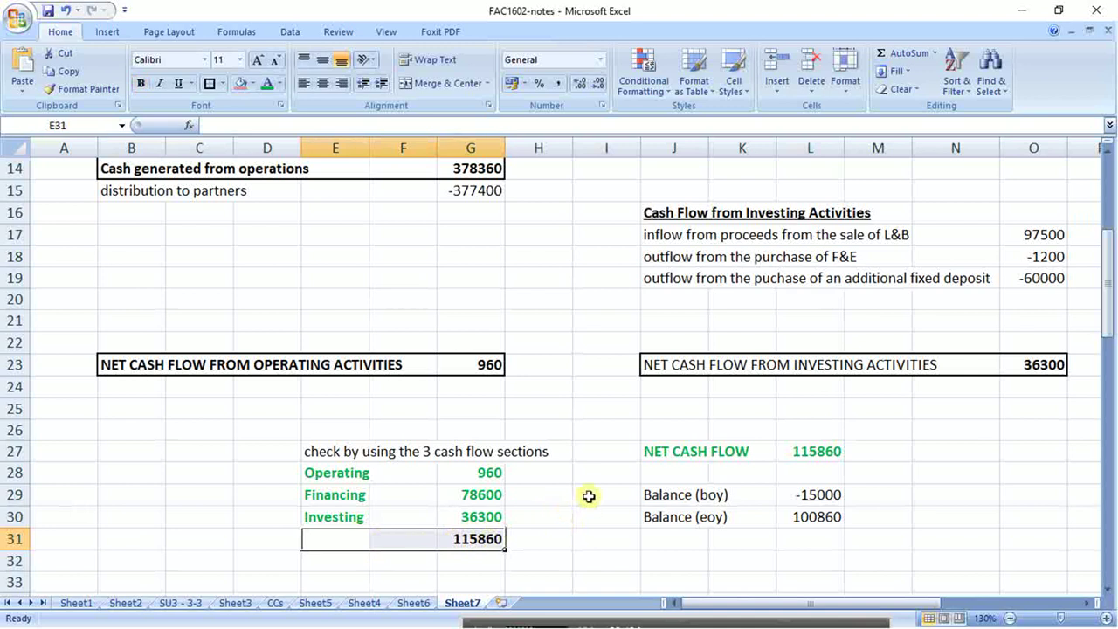
drag(656, 454, 812, 452)
click(445, 547)
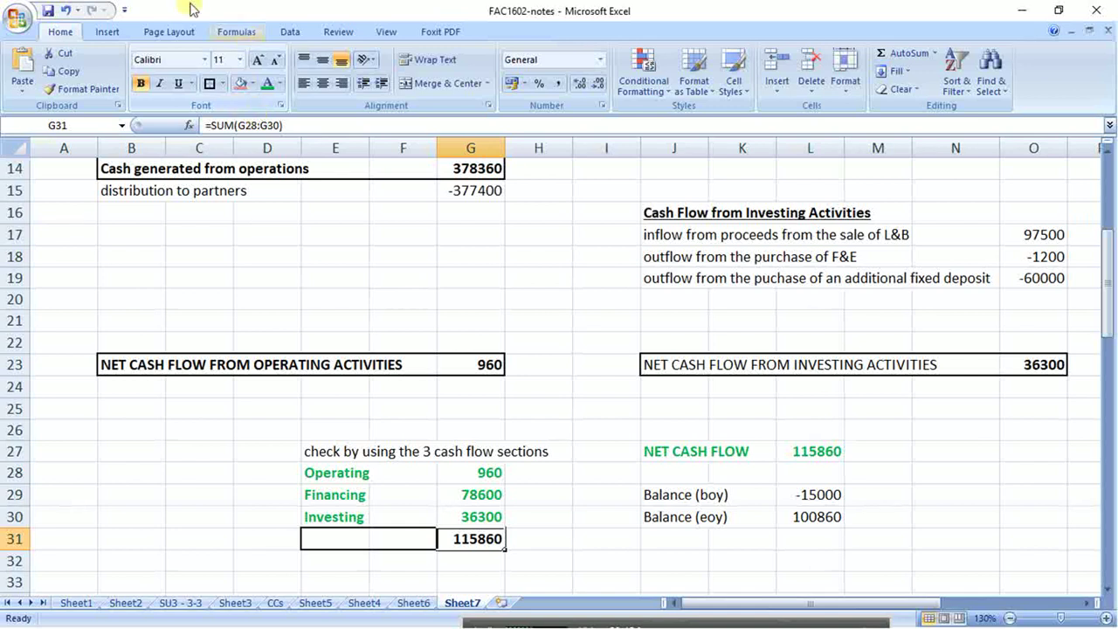
- Review the customer receipts, supplier payments and partner distribution amounts, as well as the three investing activity amounts
click(484, 302)
scroll(483, 304, up, 5)
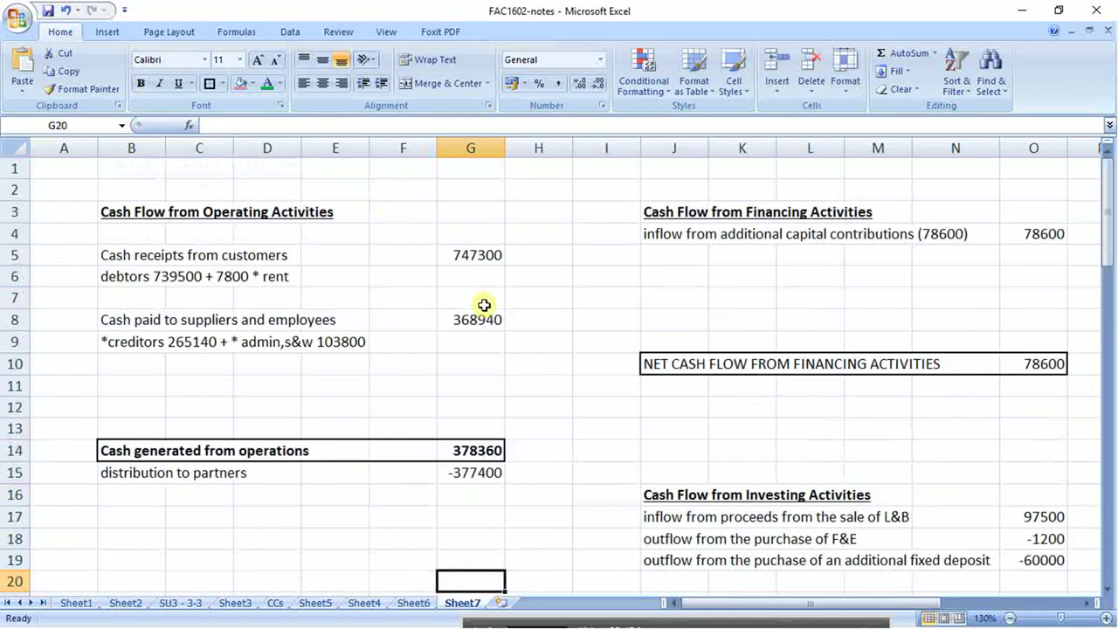
click(484, 254)
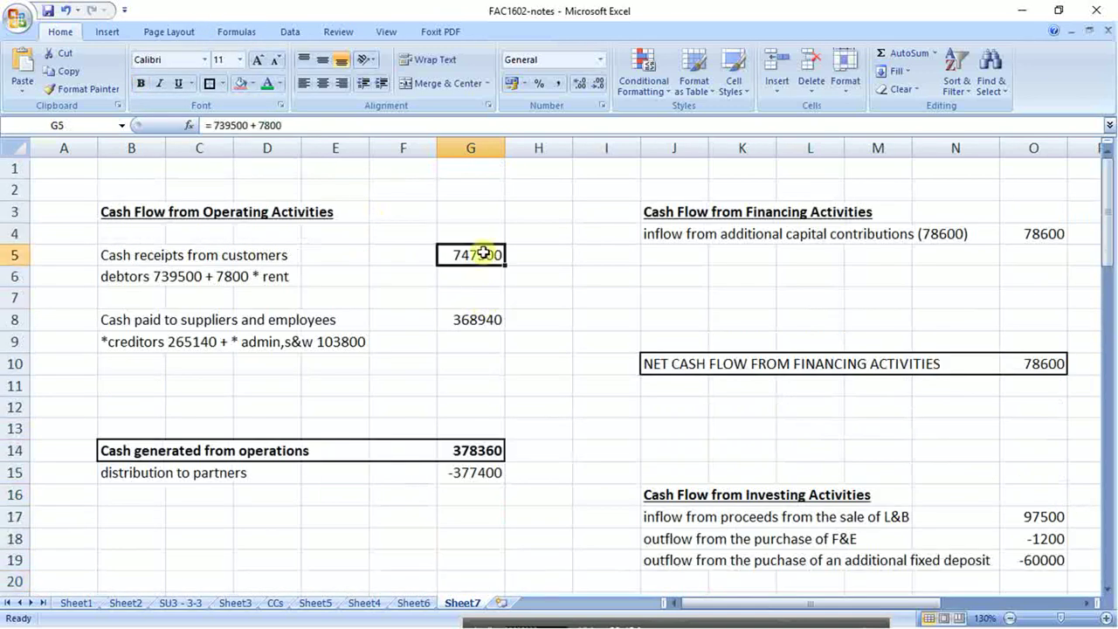
click(489, 318)
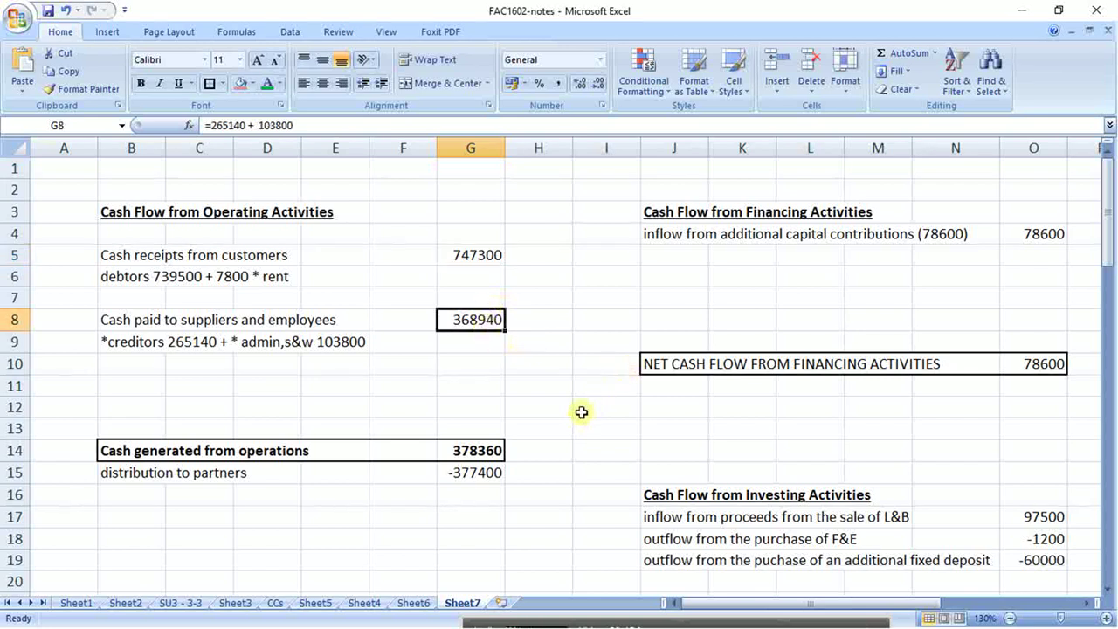
click(490, 469)
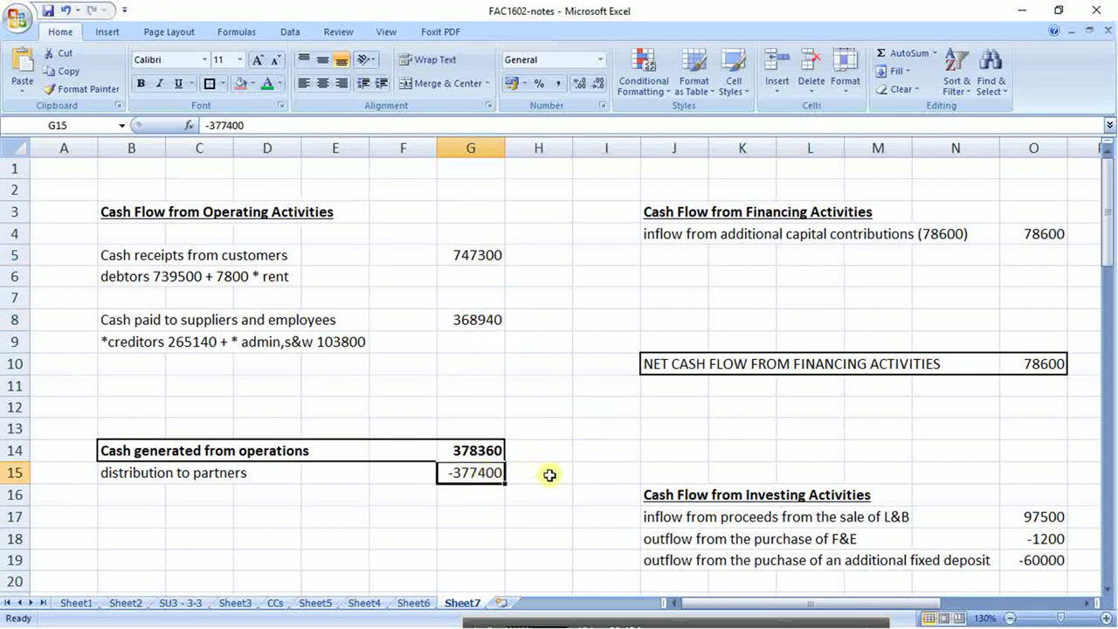
scroll(612, 482, down, 1)
scroll(617, 481, up, 1)
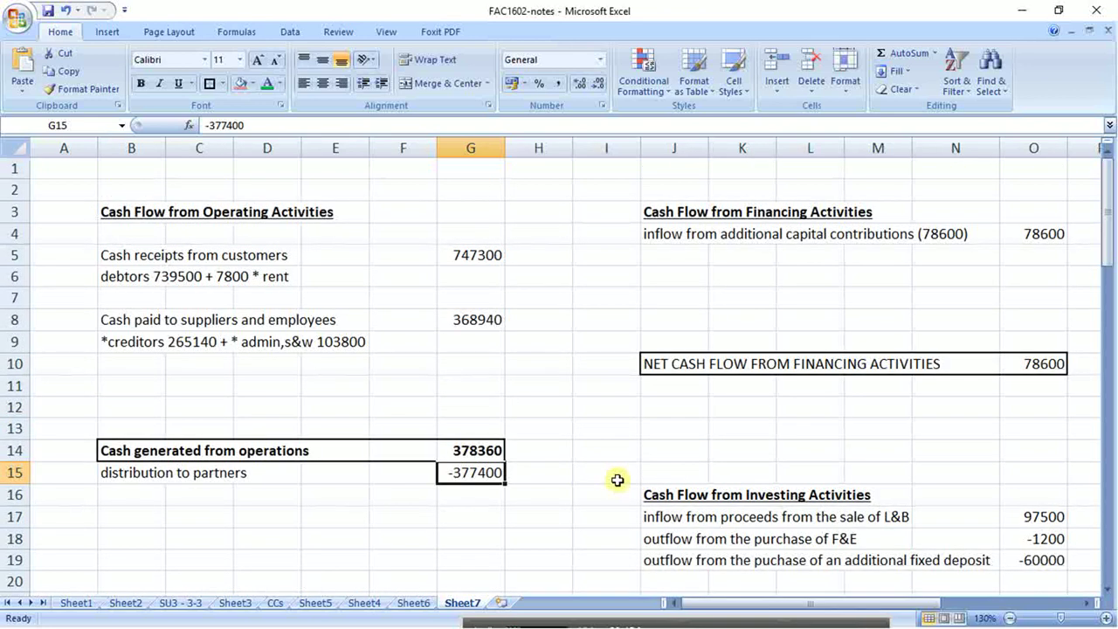
scroll(617, 478, down, 2)
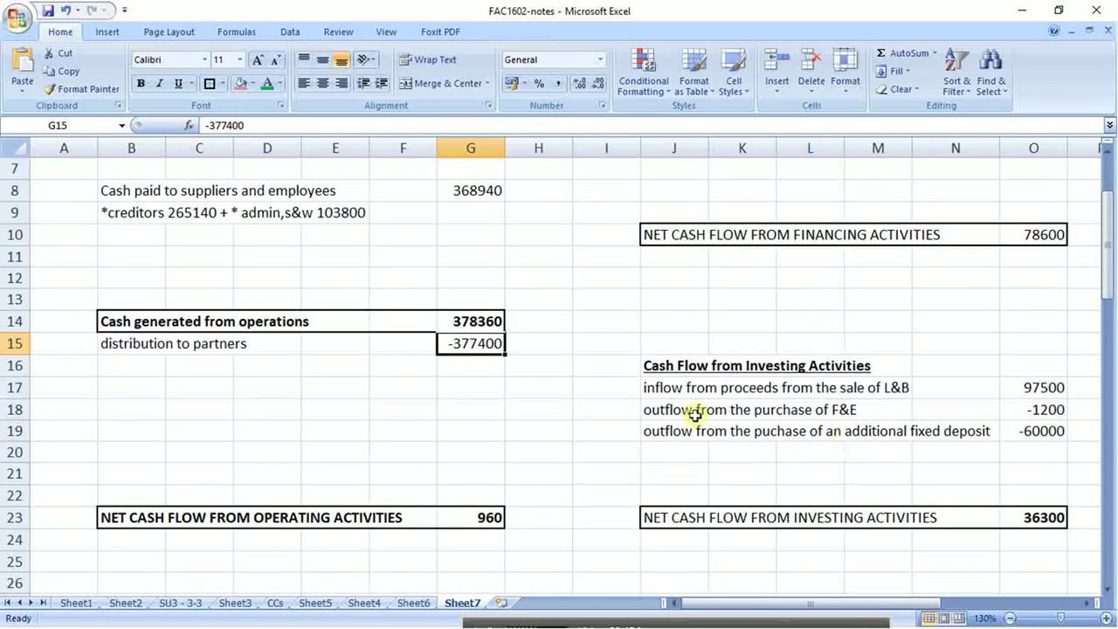
drag(688, 410, 1018, 417)
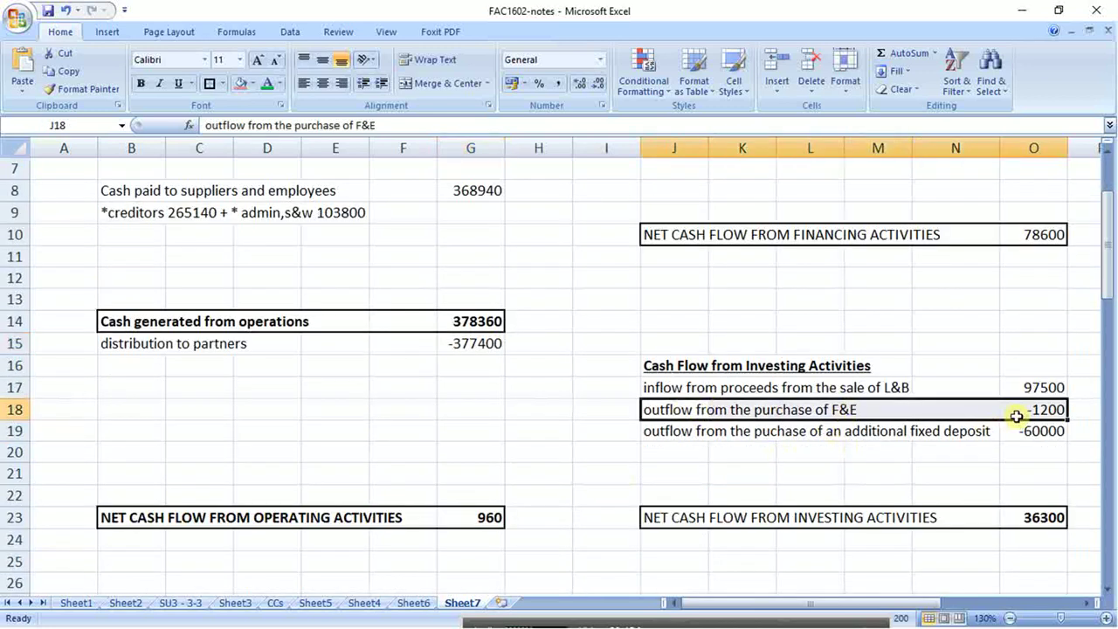
click(1031, 430)
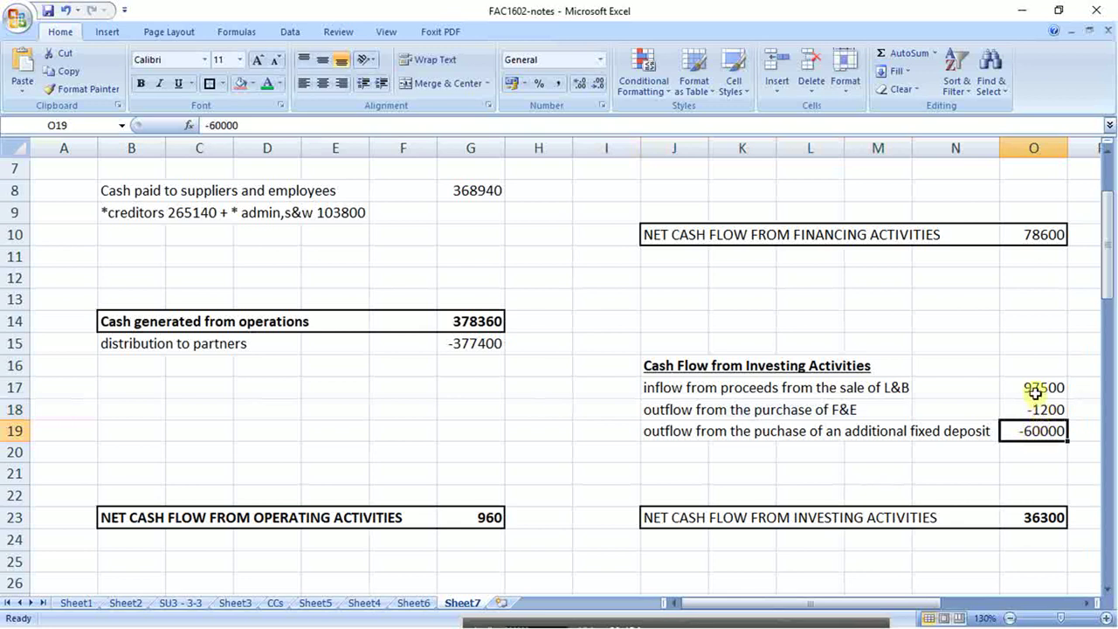
click(1034, 392)
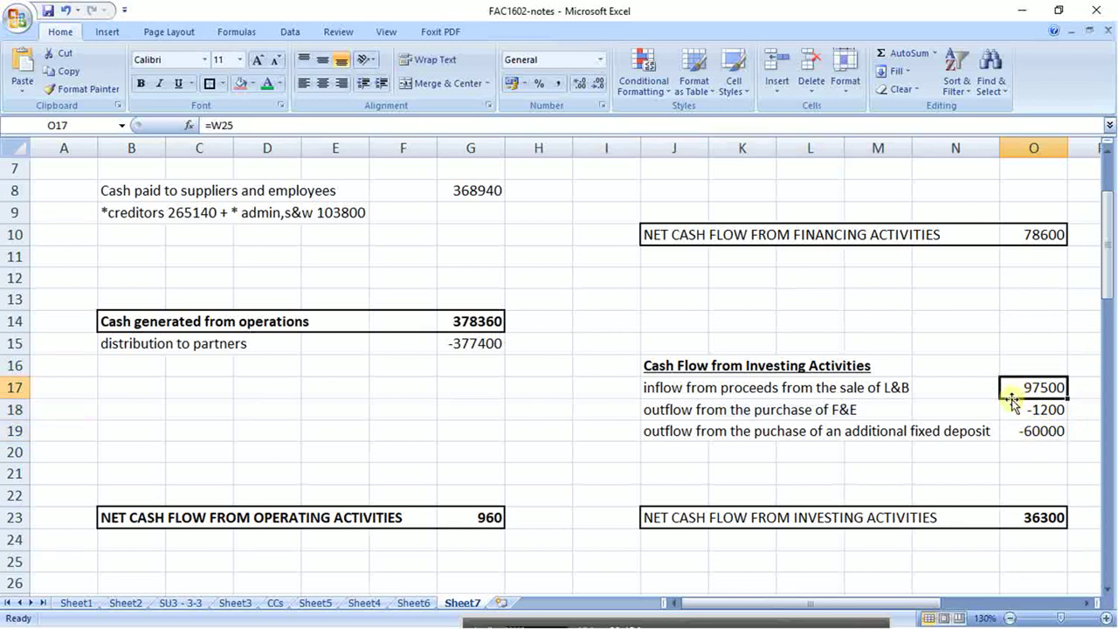
scroll(1018, 384, up, 2)
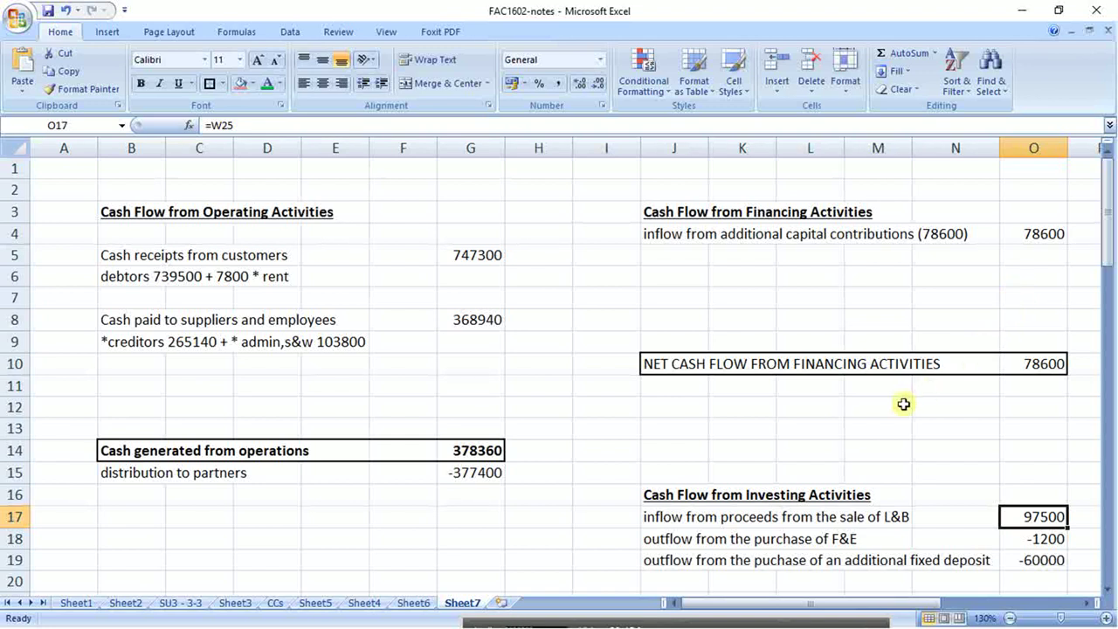
- Examine the INVENTORY ledger account alongside the cash flow sections, starting from its heading in R3
click(737, 429)
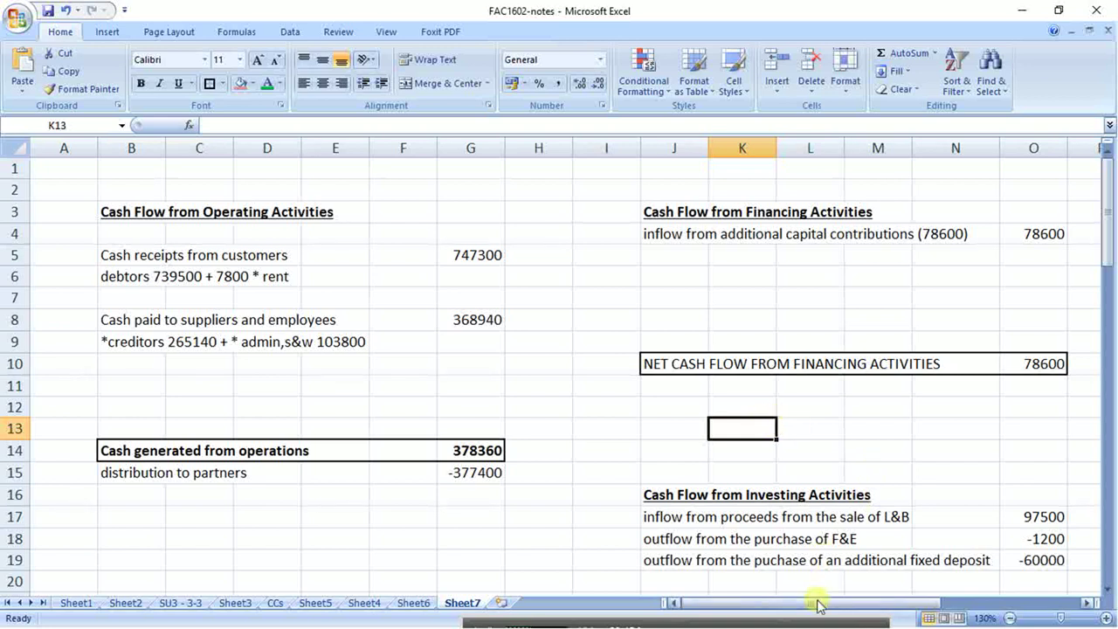
drag(818, 603, 982, 607)
scroll(878, 254, down, 1)
scroll(798, 187, up, 1)
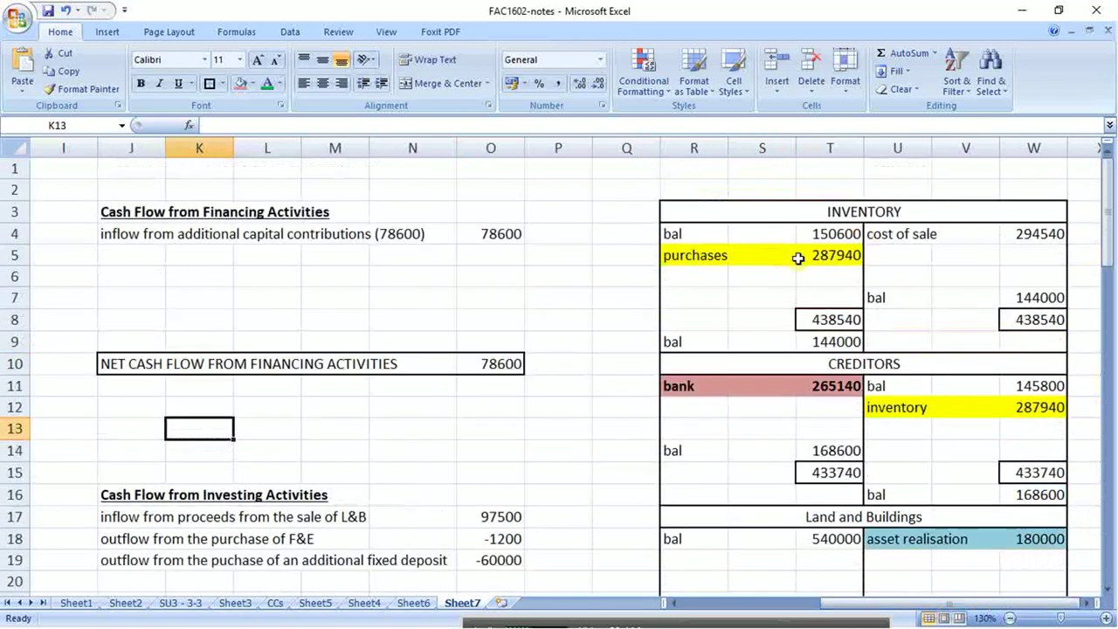
scroll(802, 272, down, 1)
scroll(800, 268, up, 1)
click(741, 213)
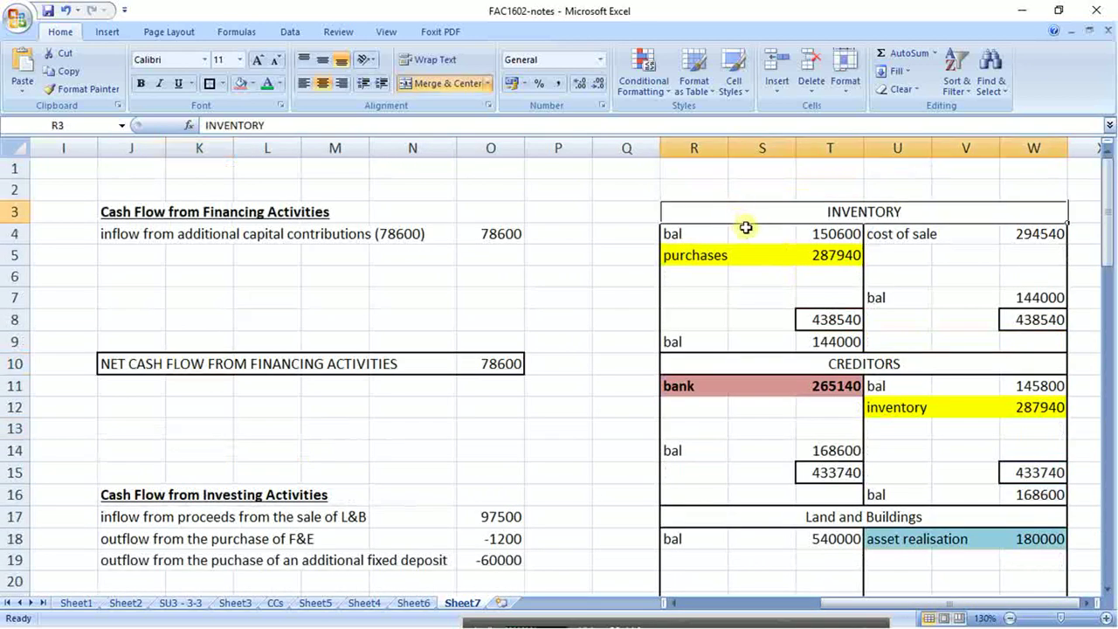